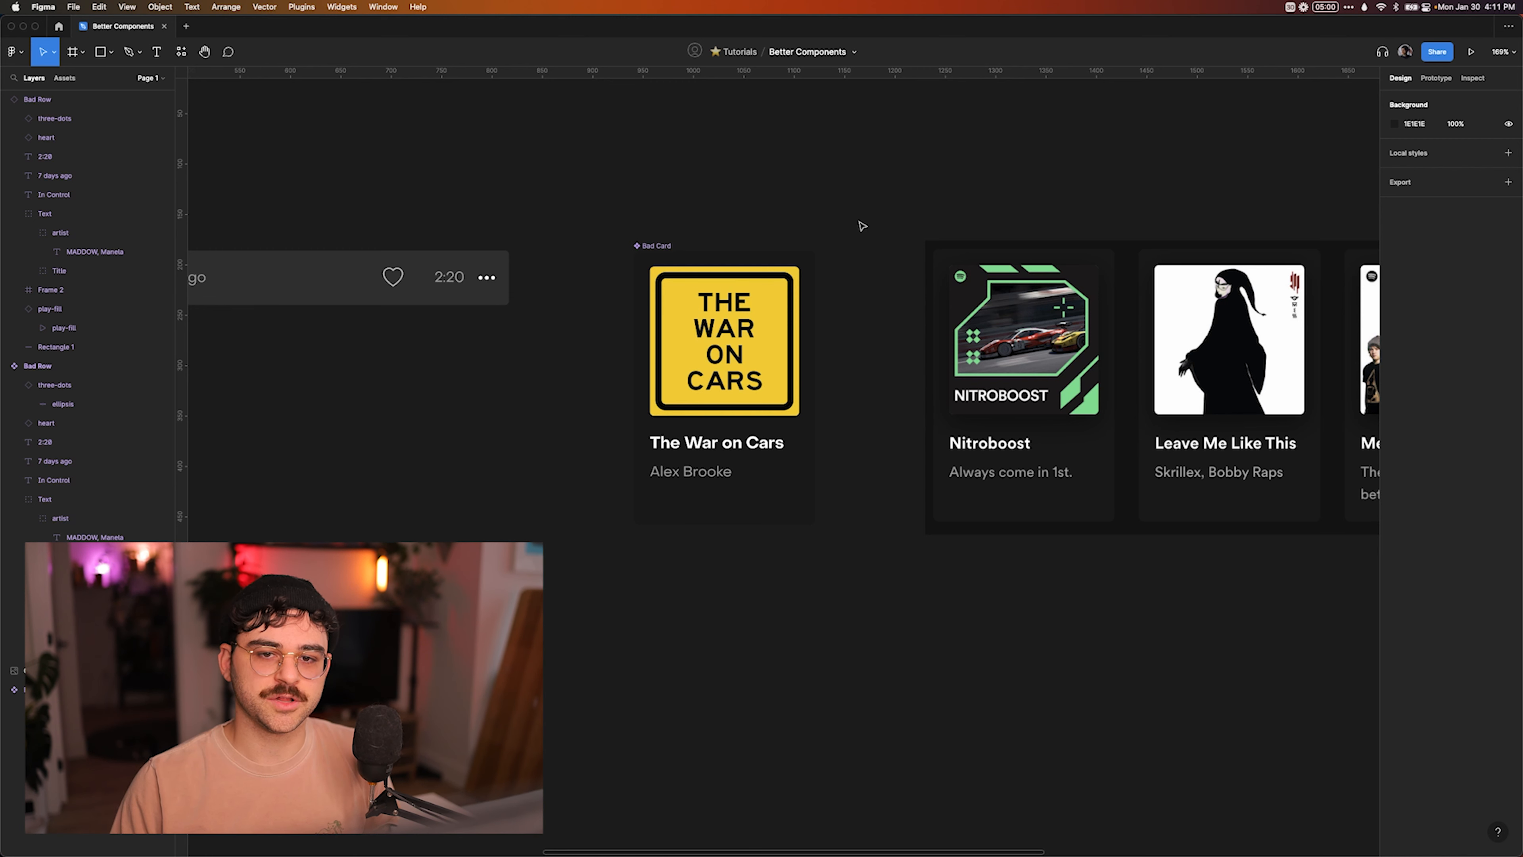
# Consult the component tips in the Notion notes and return to the Figma canvas.
pyautogui.press('super+Tab')
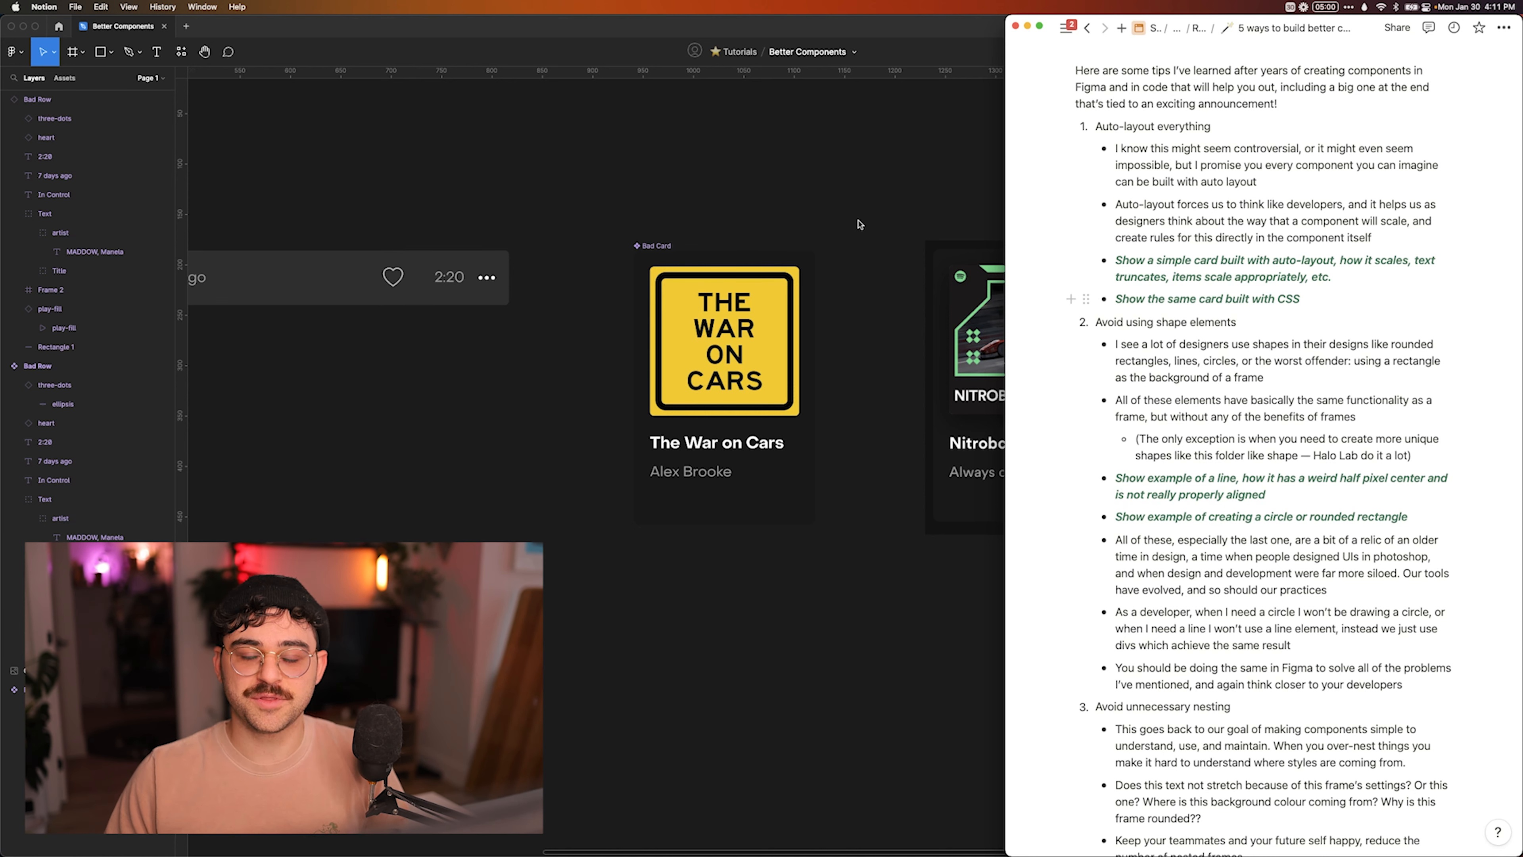
pyautogui.click(846, 230)
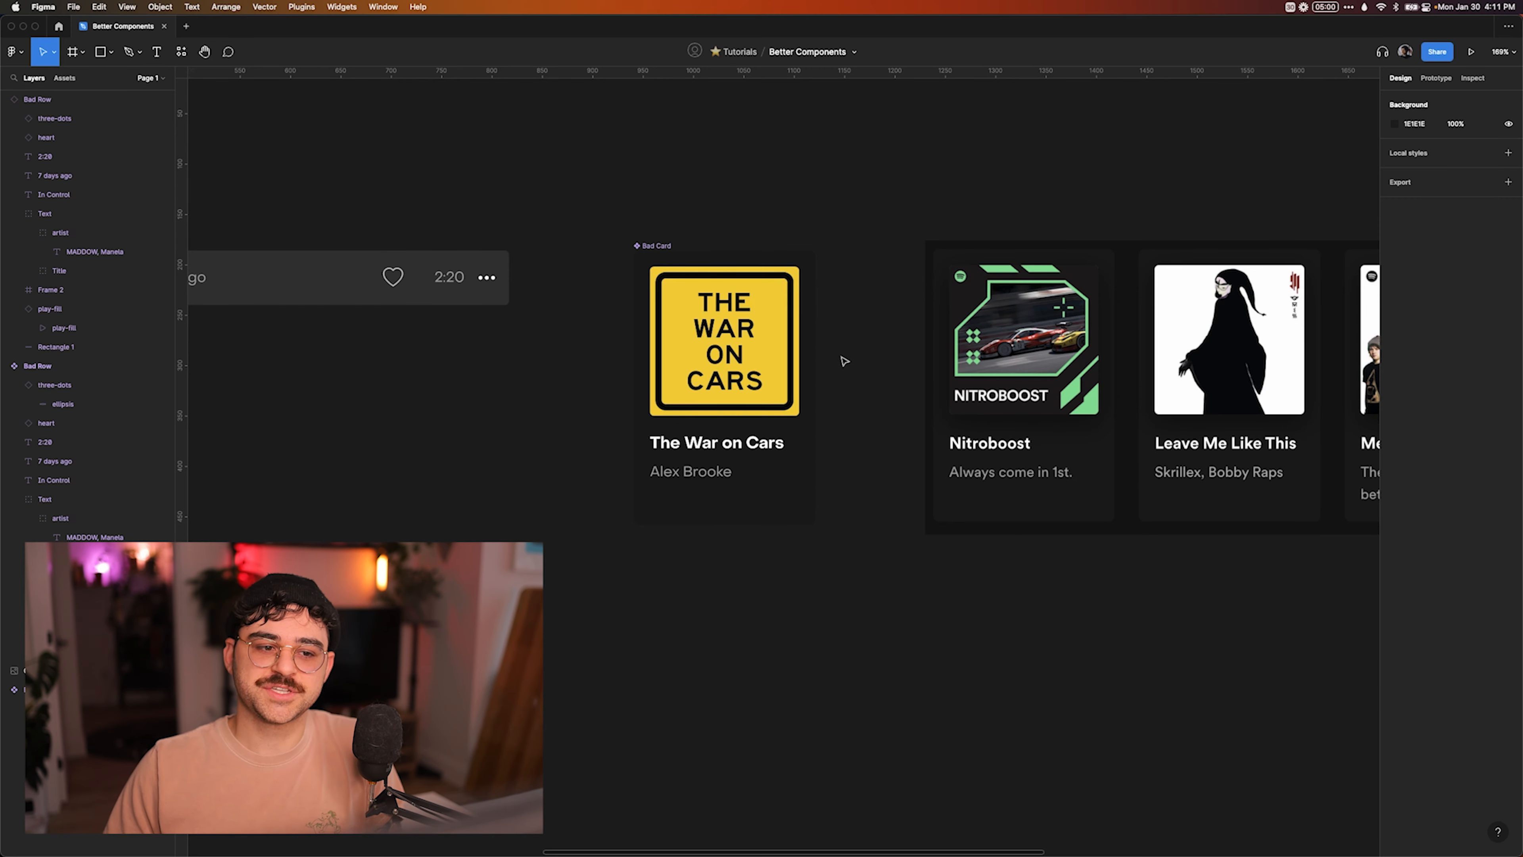
pyautogui.hscroll(-1, 844, 361)
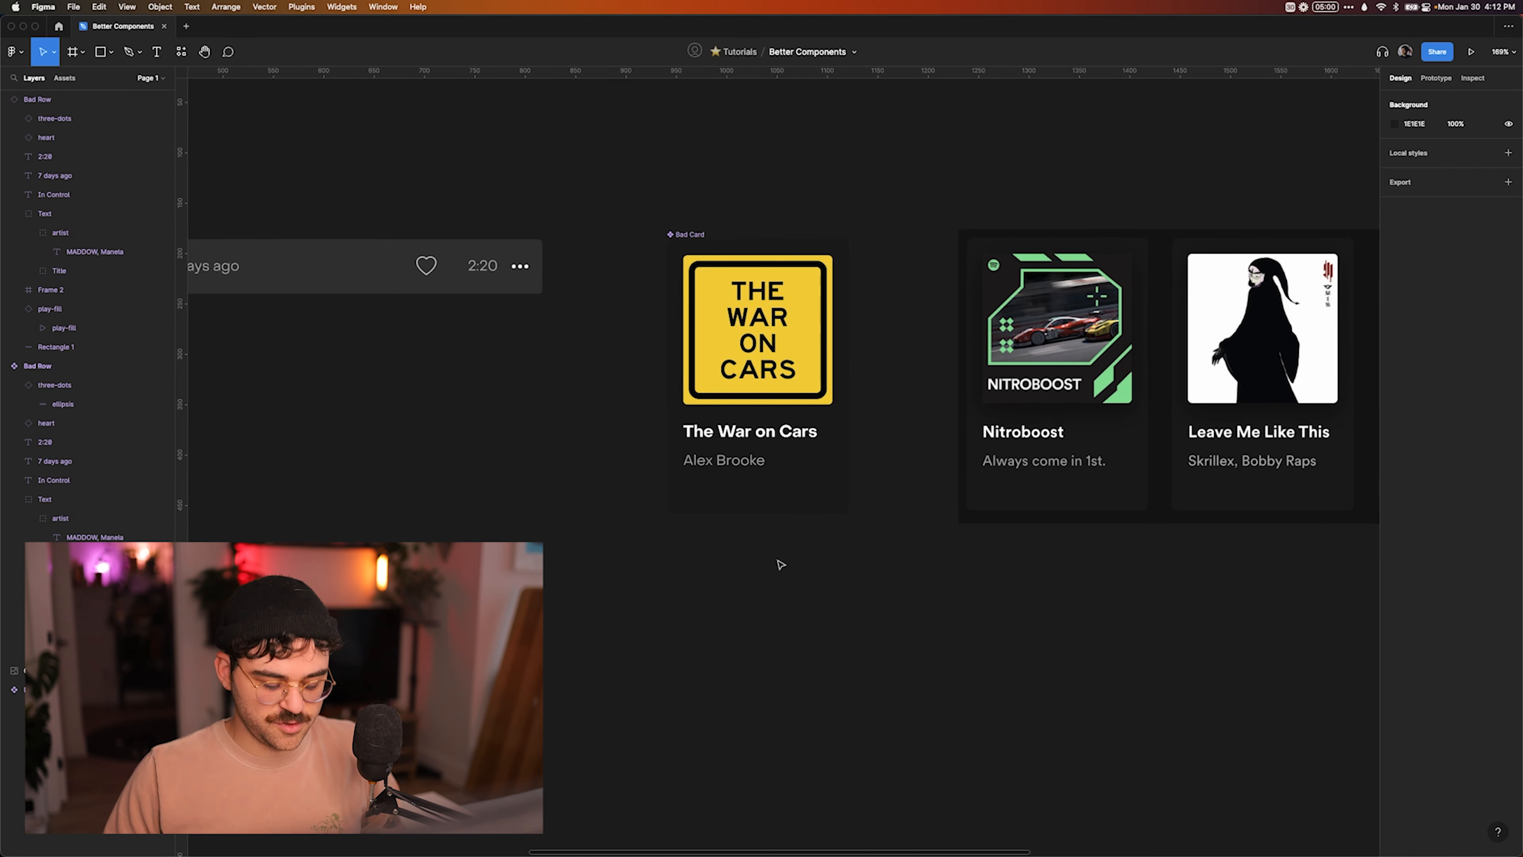
# Draw a portrait frame about 218 × 366 on the canvas below the Bad Card component.
pyautogui.scroll(-3, 778, 564)
pyautogui.press('f')
pyautogui.scroll(-3, 701, 447)
pyautogui.moveTo(682, 339)
pyautogui.mouseDown()
pyautogui.moveTo(955, 642)
pyautogui.moveTo(901, 707)
pyautogui.mouseUp()
pyautogui.click(1002, 663)
# Draw an image frame inside the upper part of the new frame and paste The War on Cars artwork onto it.
pyautogui.press('f')
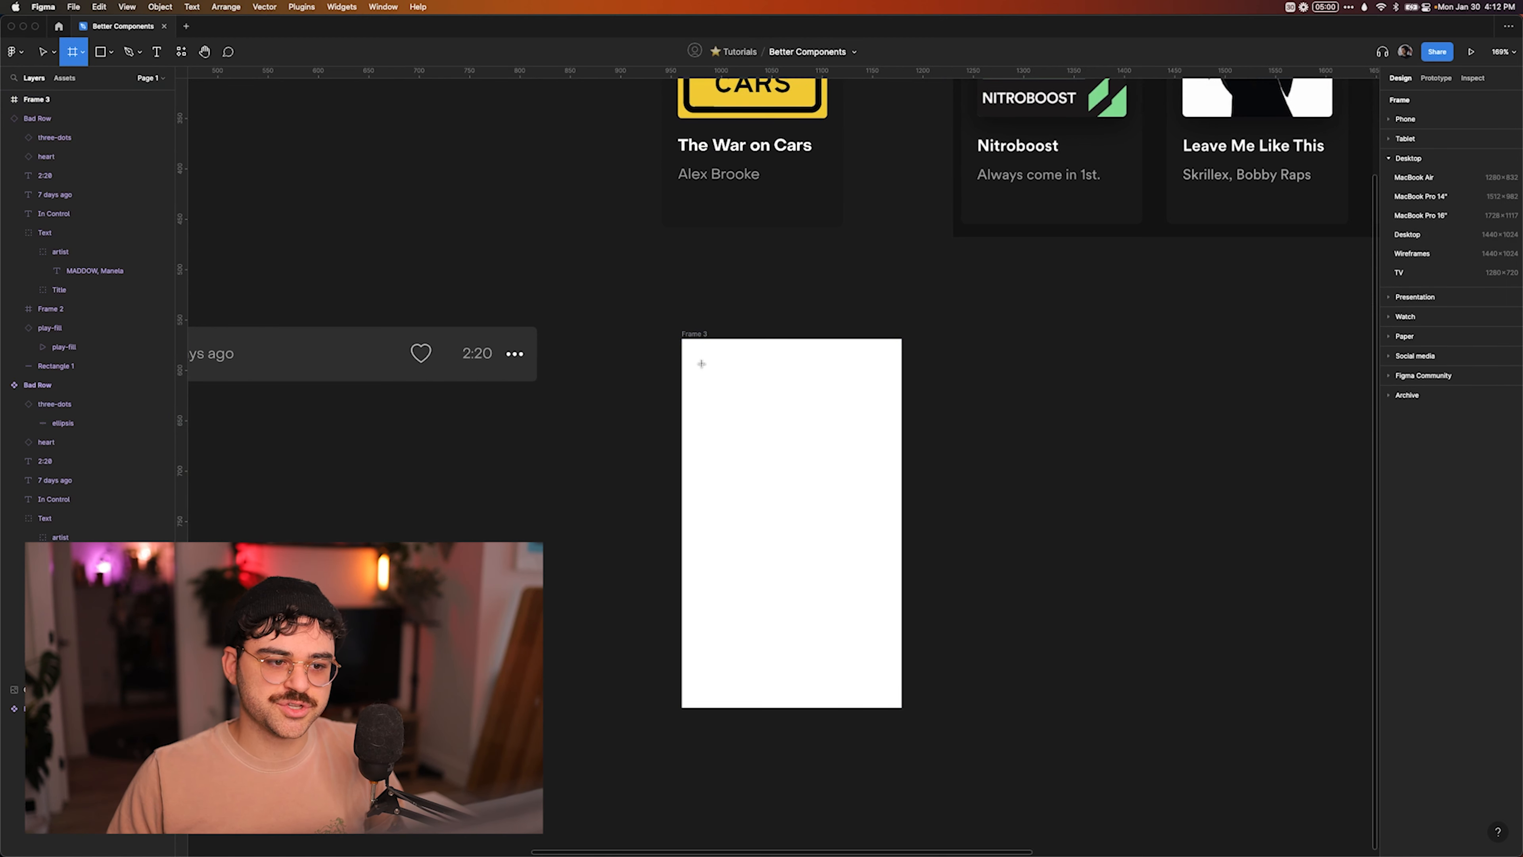
pyautogui.moveTo(695, 353)
pyautogui.mouseDown()
pyautogui.moveTo(826, 446)
pyautogui.moveTo(884, 511)
pyautogui.mouseUp()
pyautogui.scroll(2, 911, 510)
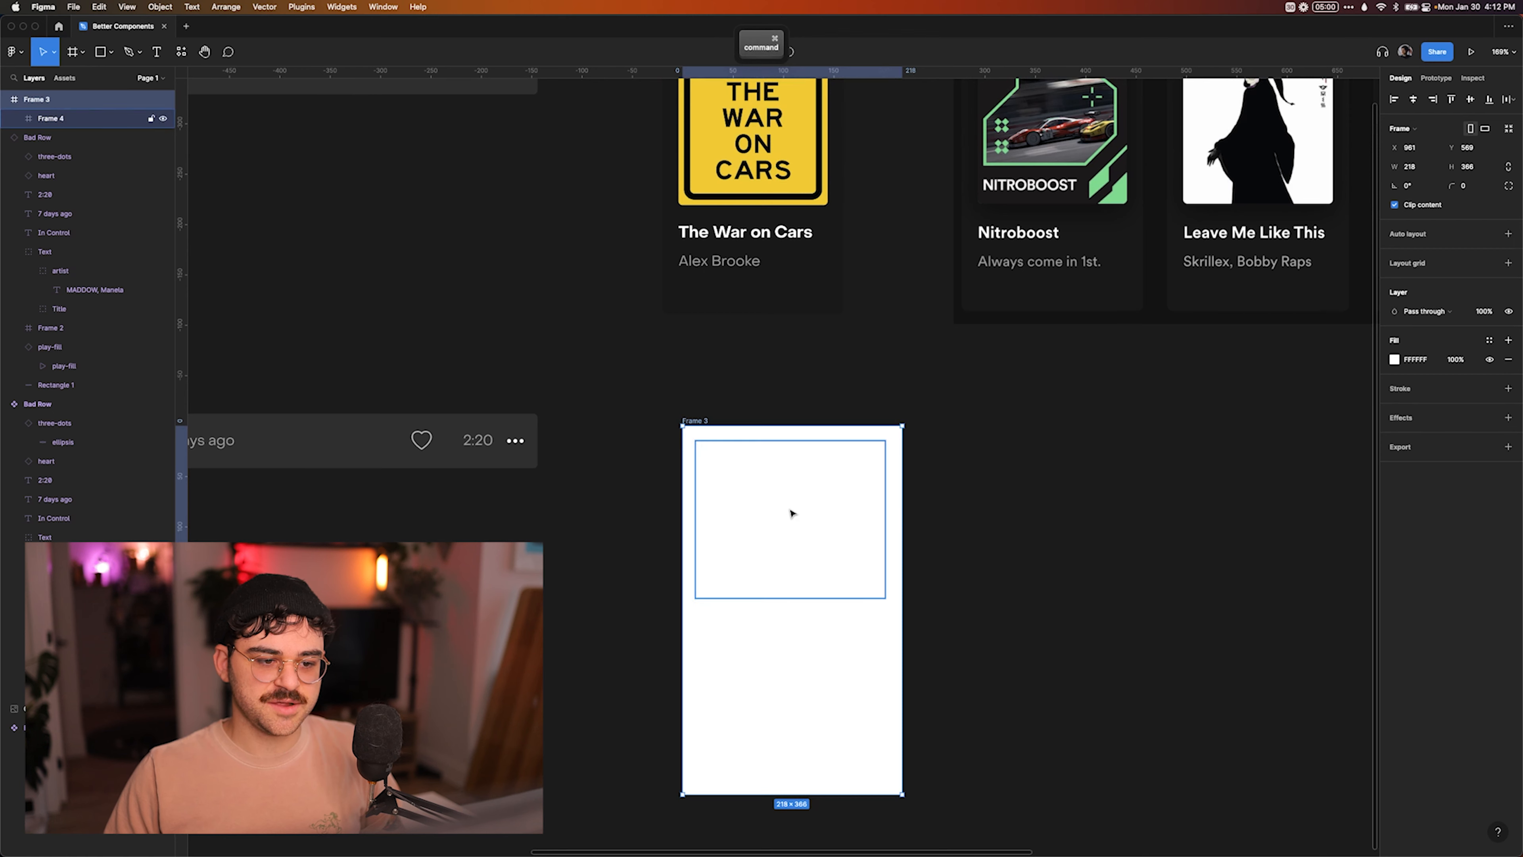
pyautogui.press('super+v')
pyautogui.click(997, 512)
# Add the text "Hello world" below the artwork and align it with the artwork's left edge.
pyautogui.scroll(-3, 996, 510)
pyautogui.press('t')
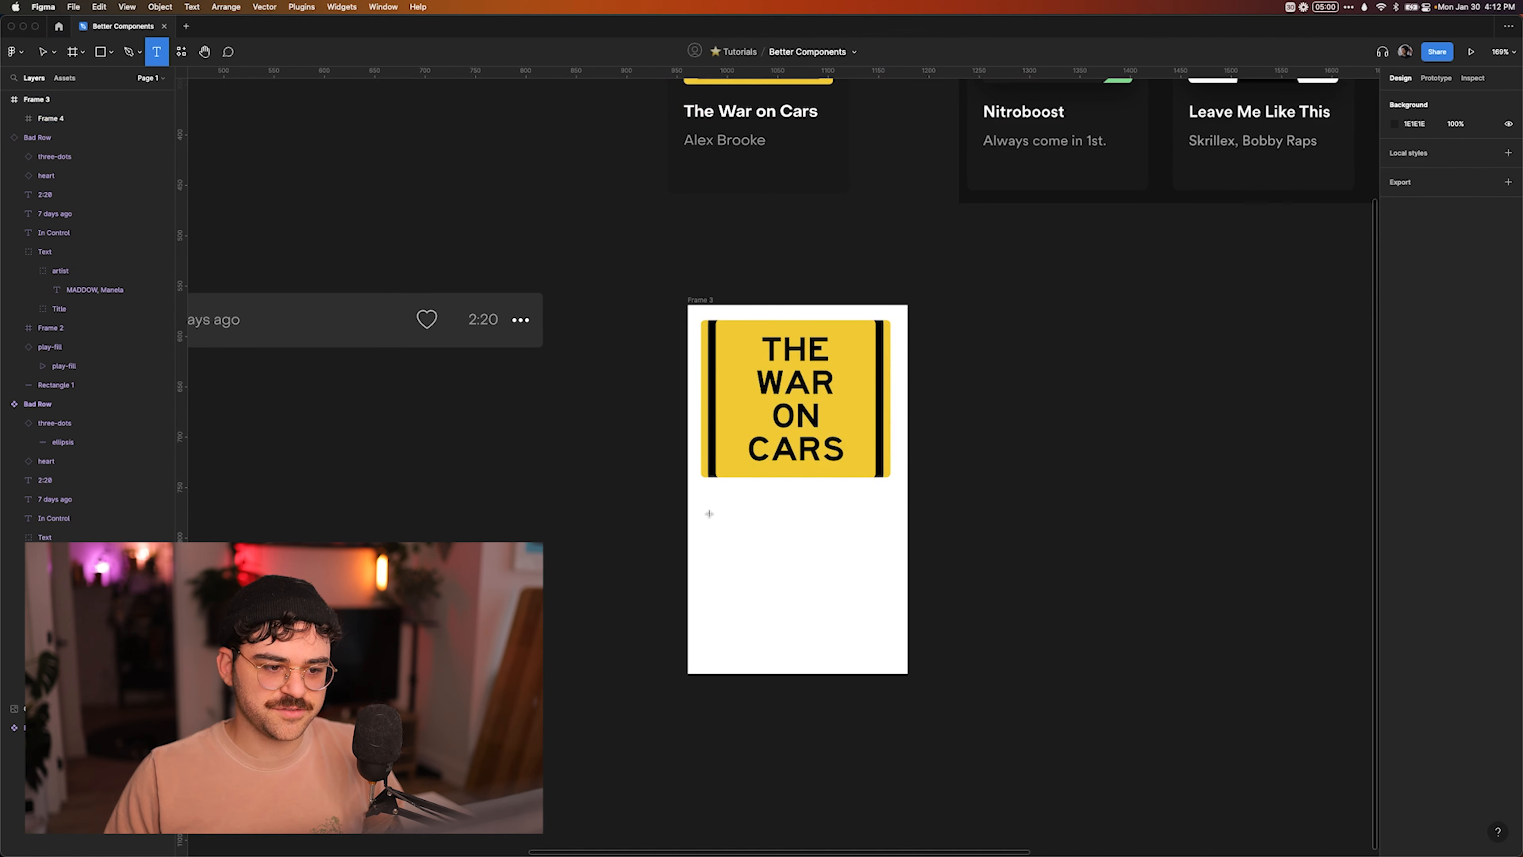
pyautogui.click(704, 499)
pyautogui.write('Hellow')
pyautogui.press('Escape')
pyautogui.press('BackSpace')
pyautogui.write('world')
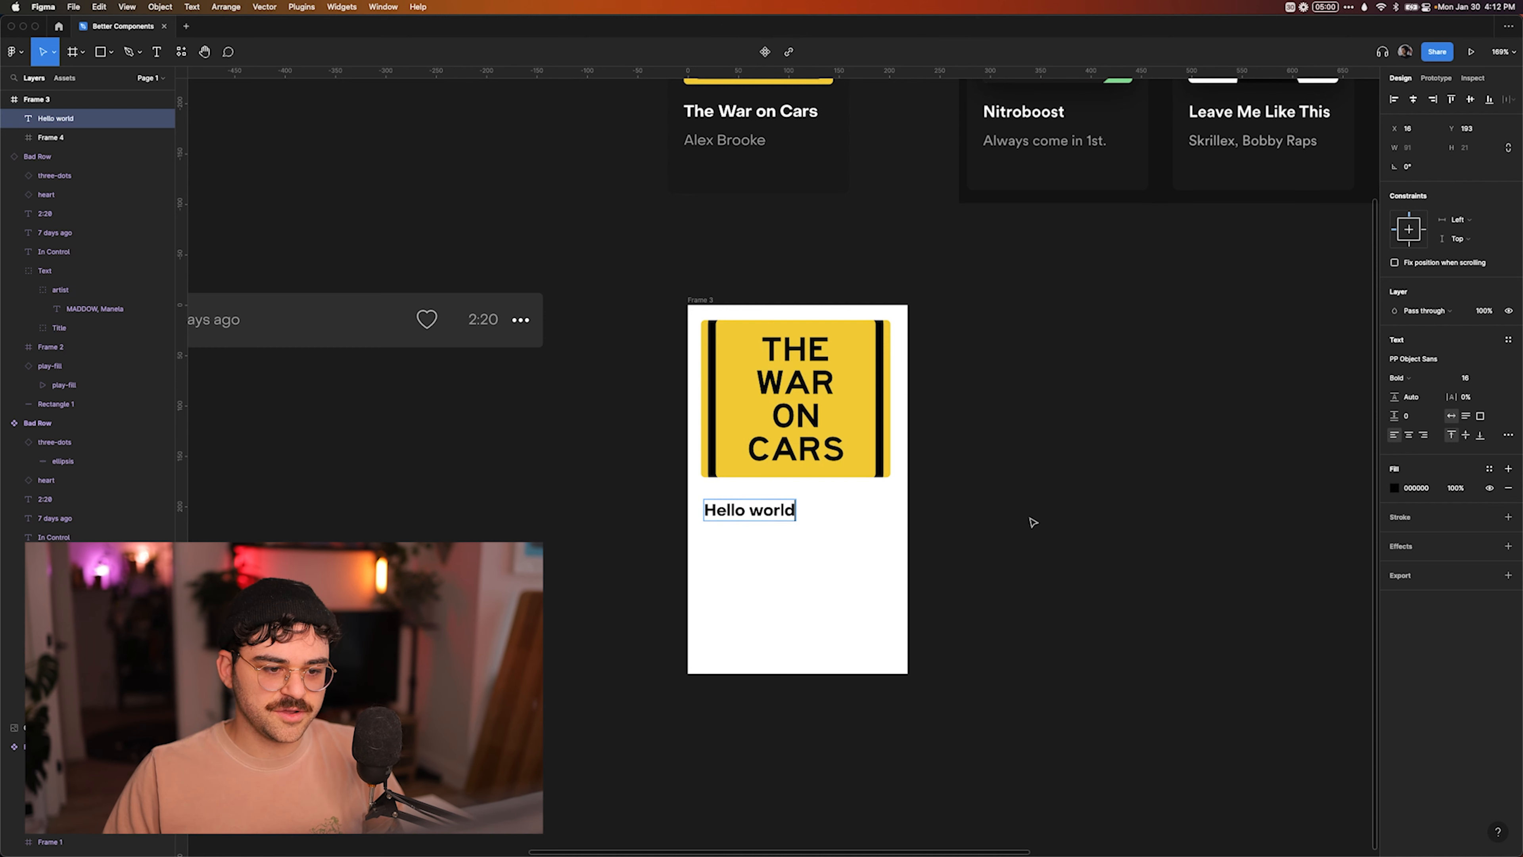
pyautogui.press('Escape')
pyautogui.moveTo(730, 510); pyautogui.dragTo(725, 504)
pyautogui.press('alt')
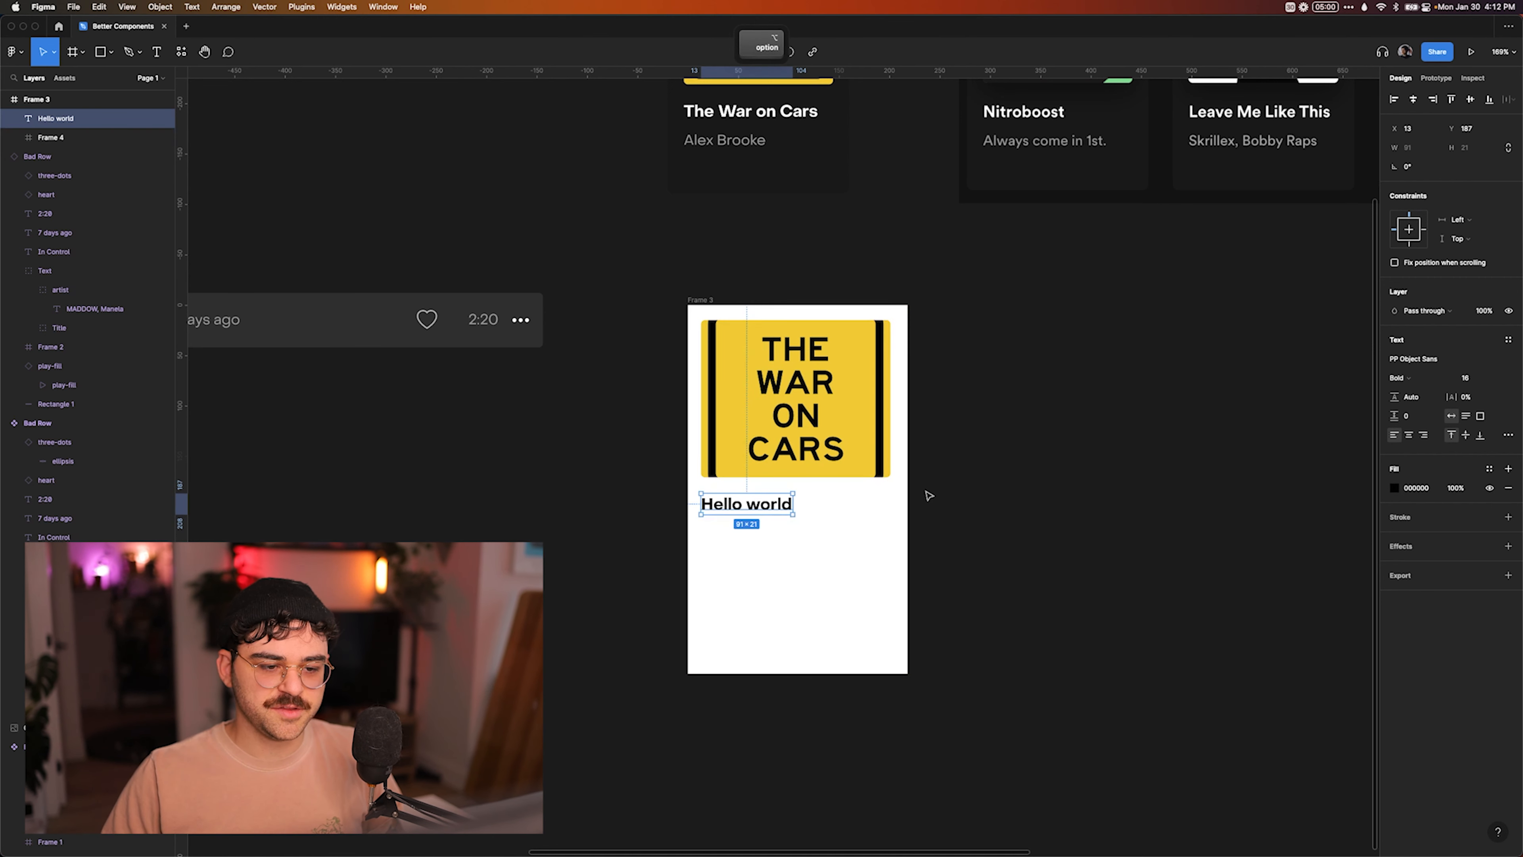
# Shrink the white demo frame to about 214 × 271 and delete it.
pyautogui.press('Escape')
pyautogui.click(702, 301)
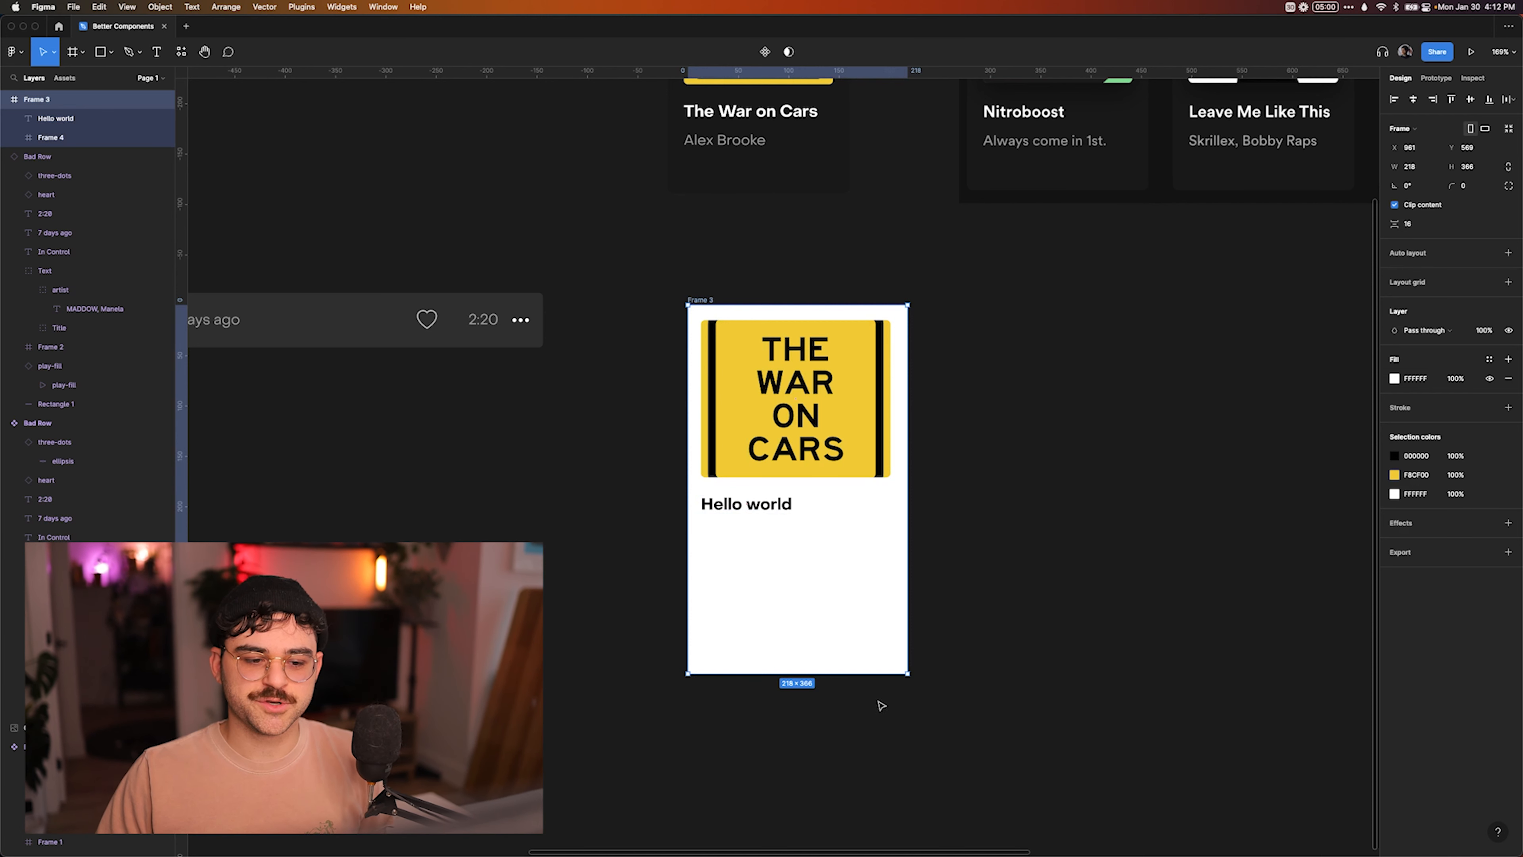
pyautogui.moveTo(905, 673); pyautogui.dragTo(904, 579)
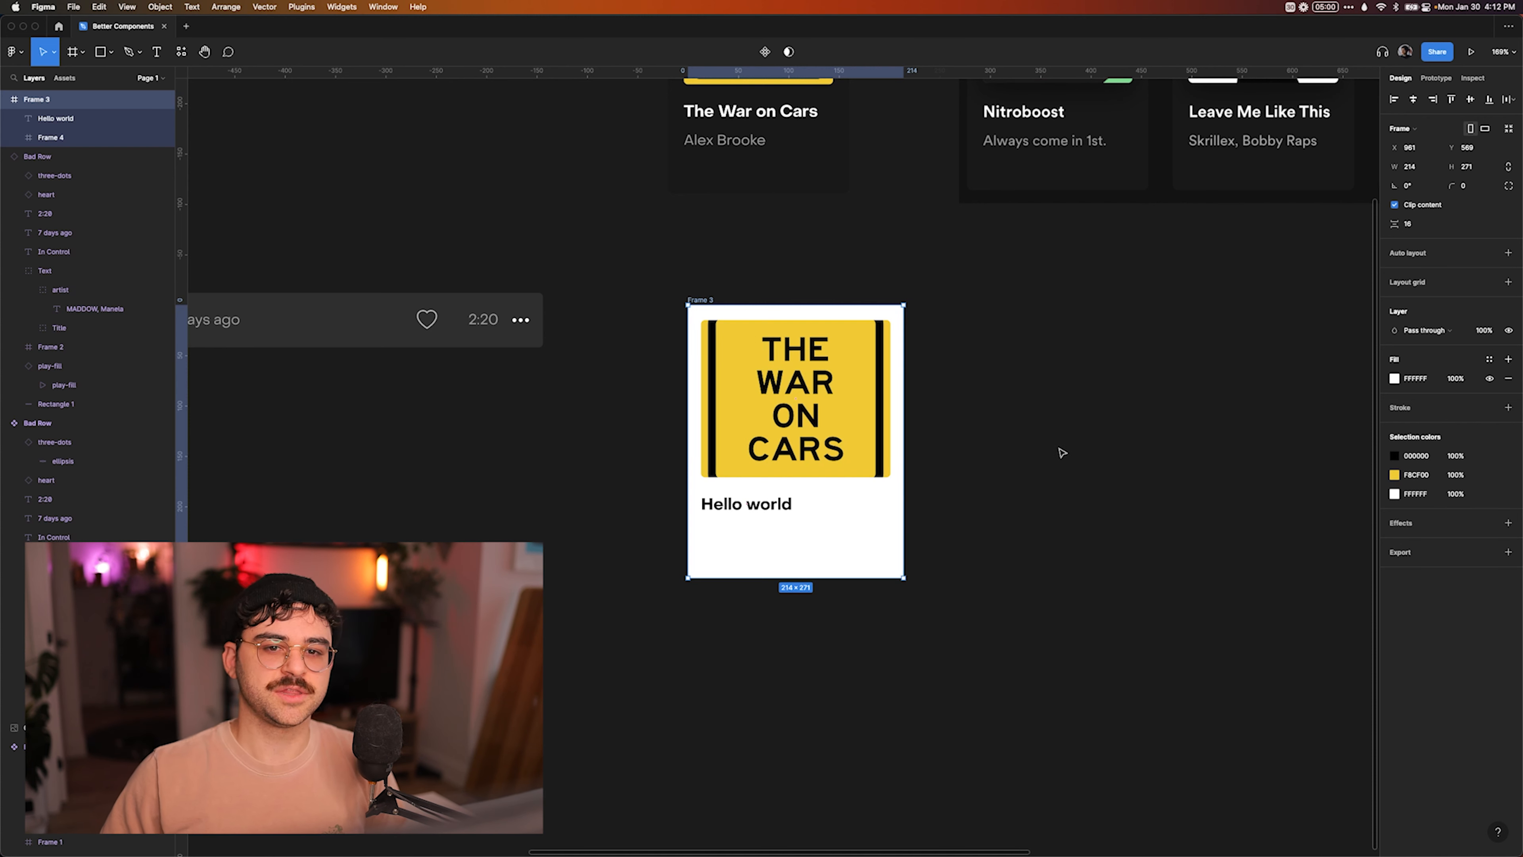
pyautogui.scroll(3, 955, 408)
pyautogui.press('Delete')
# Duplicate the Bad Card component as an instance on the empty canvas below the original.
pyautogui.scroll(-5, 682, 408)
pyautogui.moveTo(722, 229); pyautogui.dragTo(721, 586)
pyautogui.hotkey('shift', '2')
# Try resizing the Bad Card instance from its corner and undo the changes.
pyautogui.moveTo(810, 553); pyautogui.dragTo(798, 592)
pyautogui.press('super+z')
pyautogui.press('super+z')
pyautogui.click(917, 450)
pyautogui.click(791, 456)
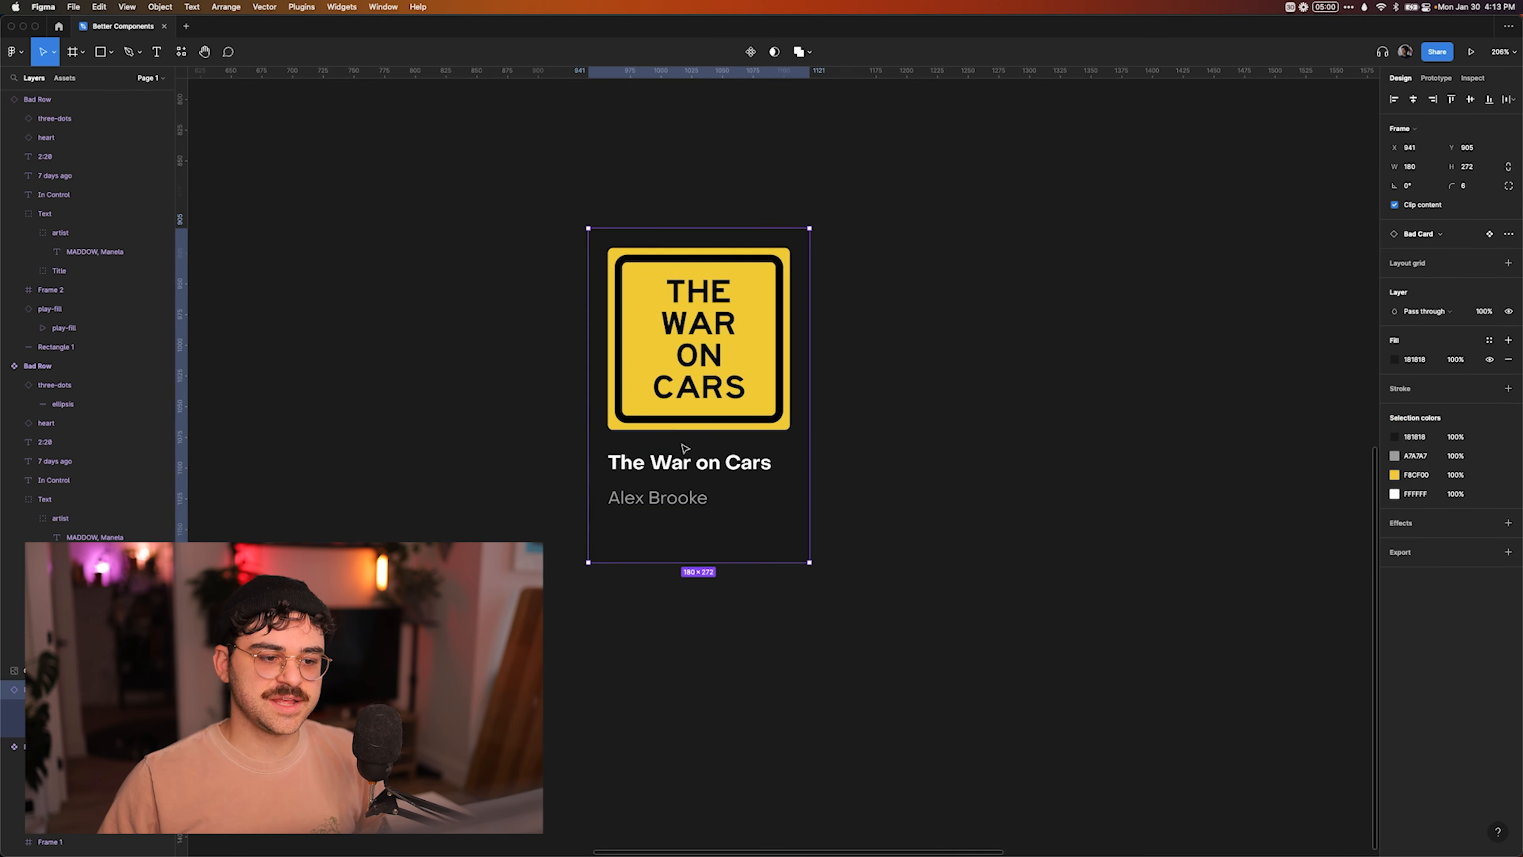
# Place a new 100 × 100 frame beside the Bad Card instance and rename it "Good card".
pyautogui.click(872, 450)
pyautogui.hscroll(5, 873, 450)
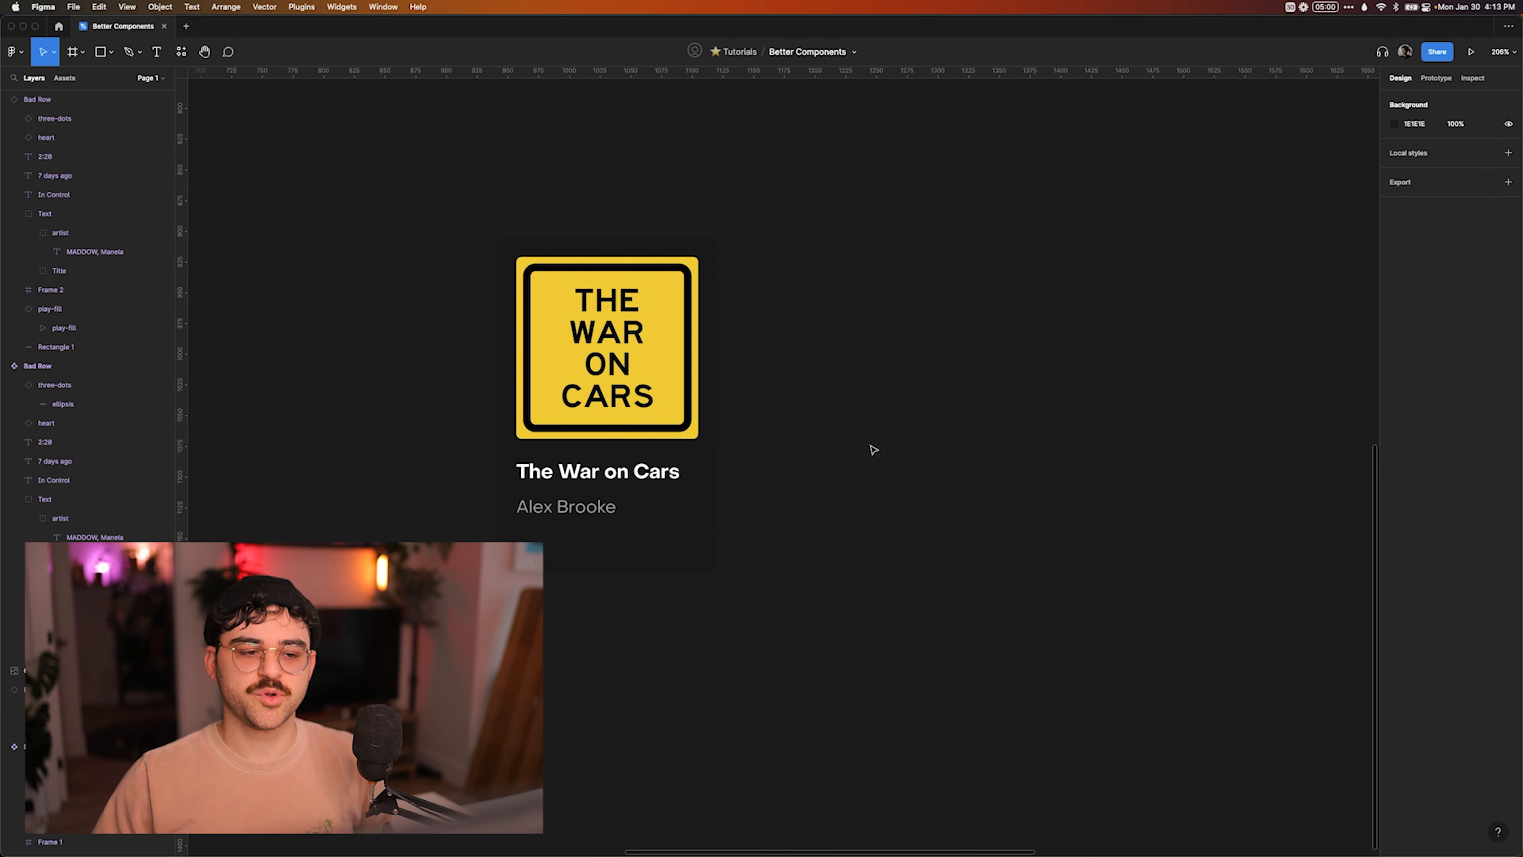
pyautogui.press('f')
pyautogui.click(922, 320)
pyautogui.press('super+r')
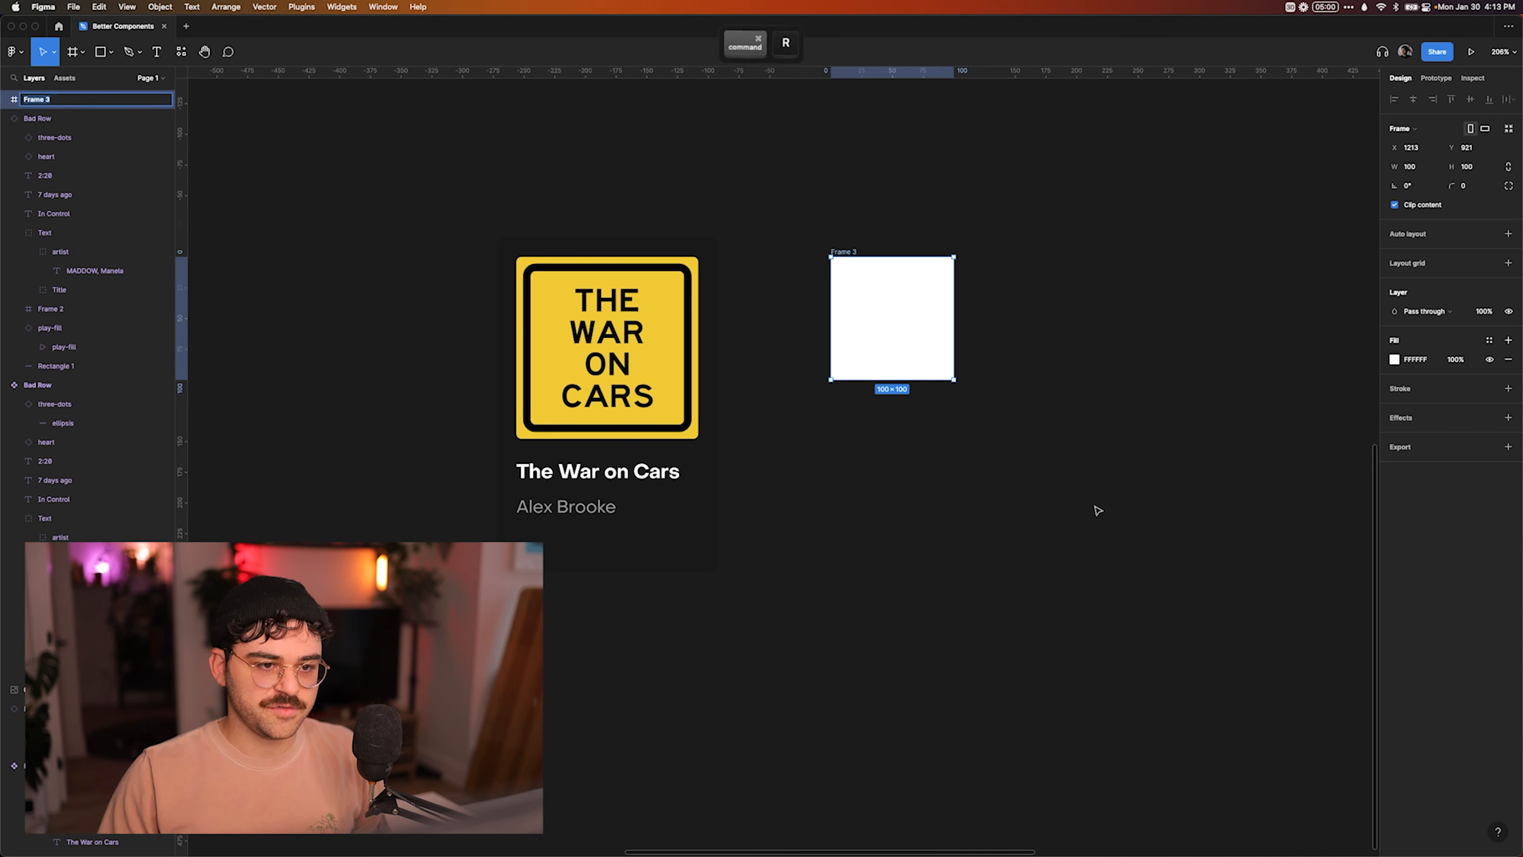
pyautogui.press('shift')
pyautogui.write('C')
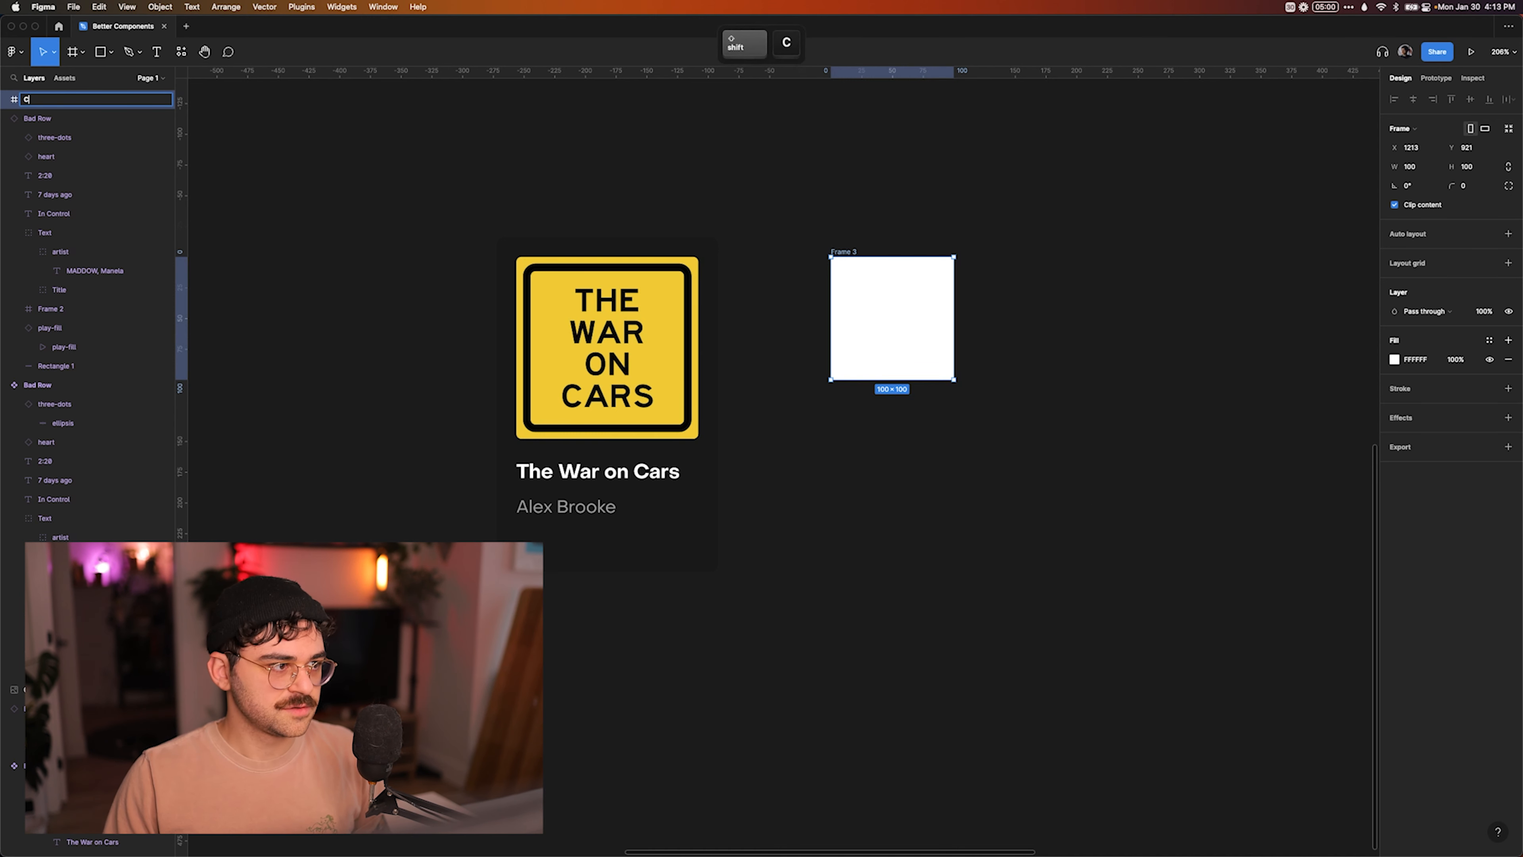
pyautogui.press('BackSpace')
pyautogui.write('Good card')
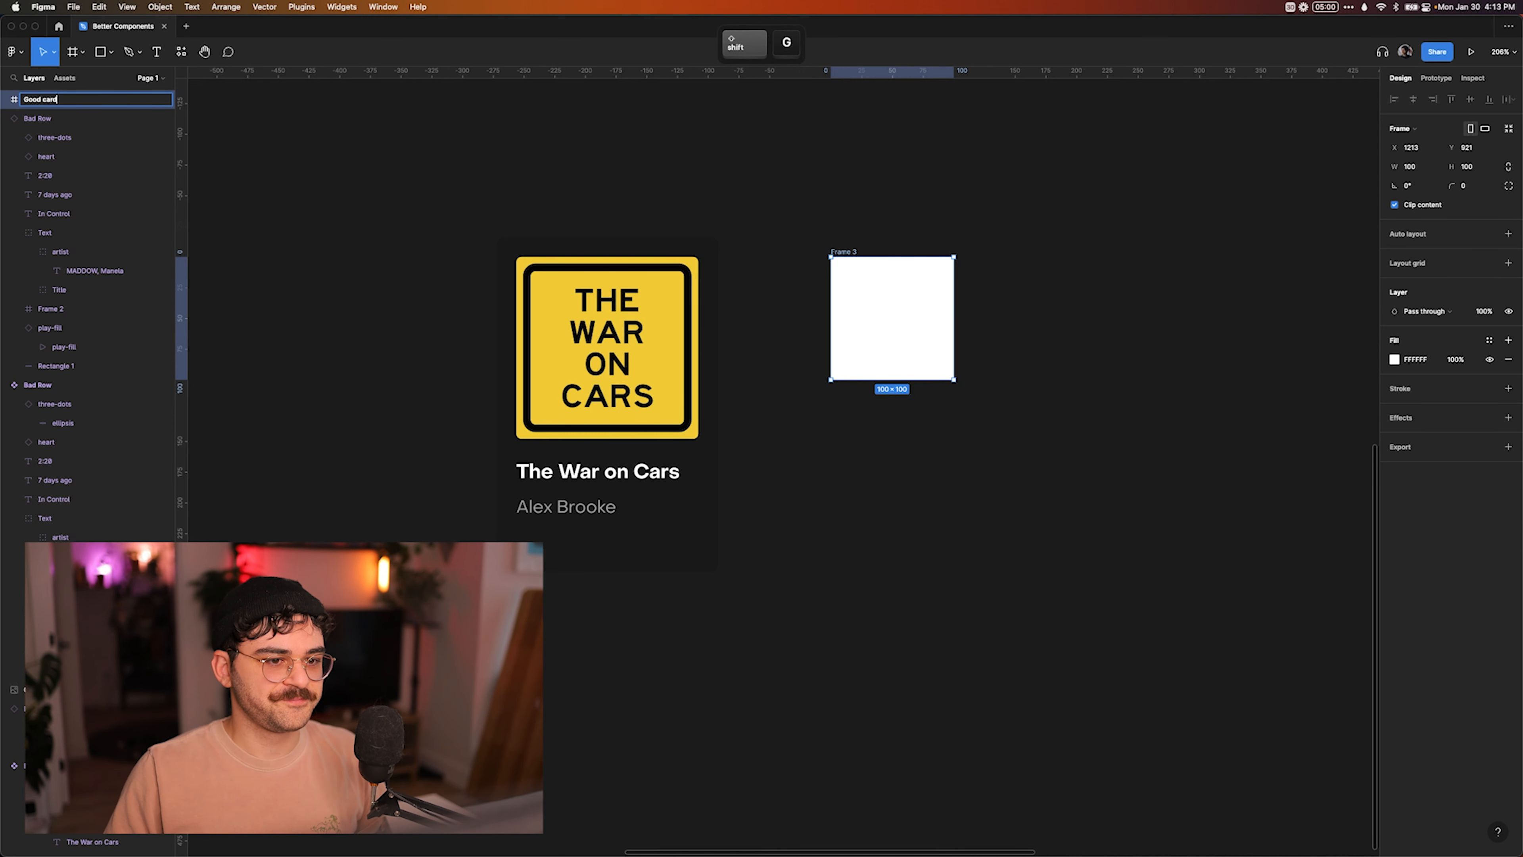
pyautogui.press('Return')
# Enlarge the Good card frame to about 136 × 153 and apply auto layout to it.
pyautogui.moveTo(959, 378); pyautogui.dragTo(998, 444)
pyautogui.click(1081, 326)
pyautogui.click(945, 326)
pyautogui.hotkey('shift', 'a')
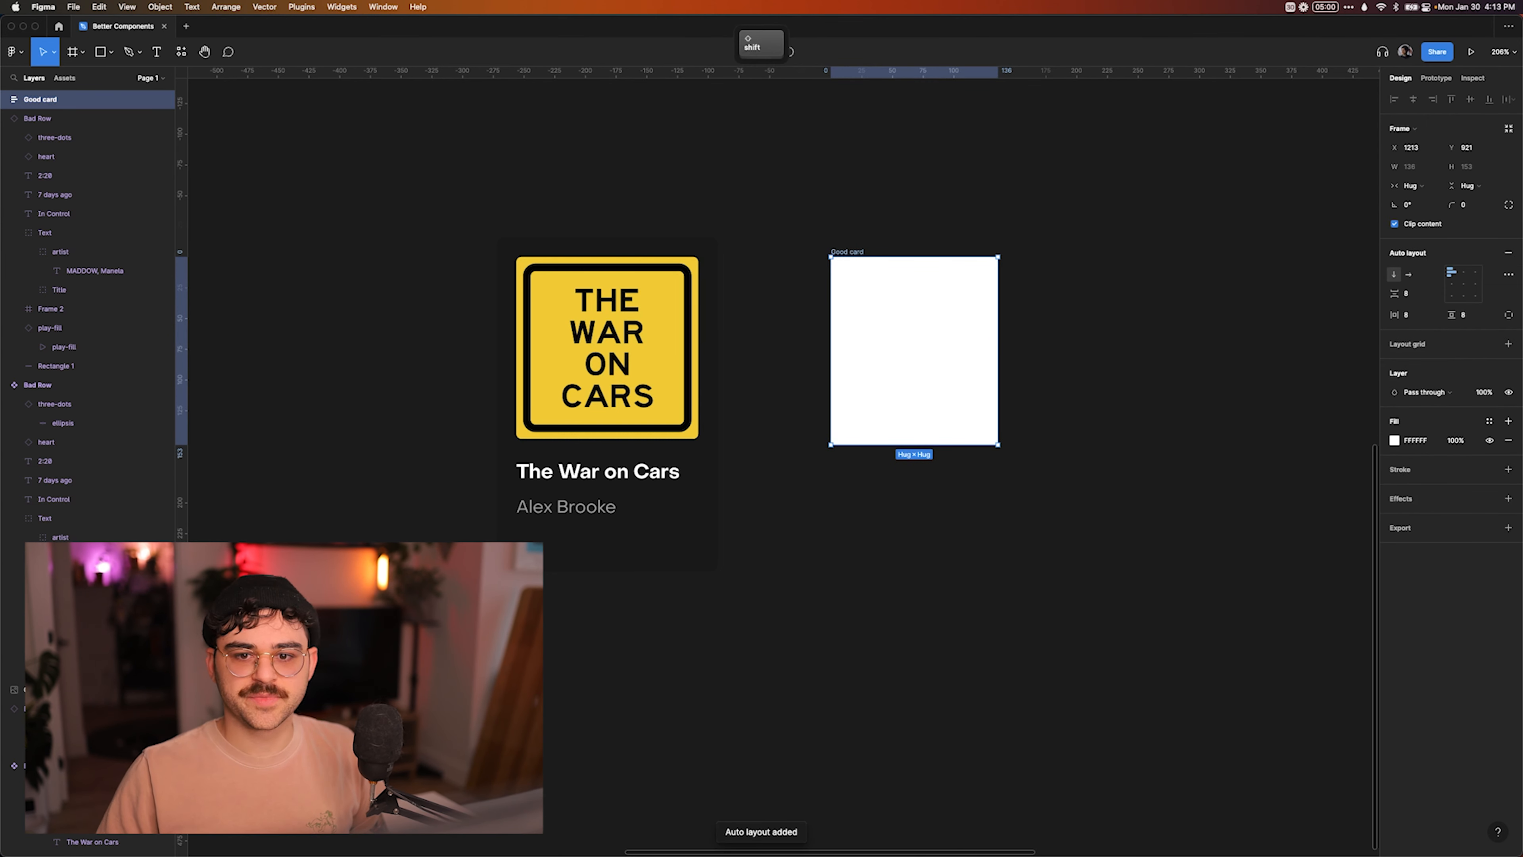
# Set the Good card's horizontal and vertical auto layout padding to 16.
pyautogui.click(1415, 317)
pyautogui.write('16')
pyautogui.press('Return')
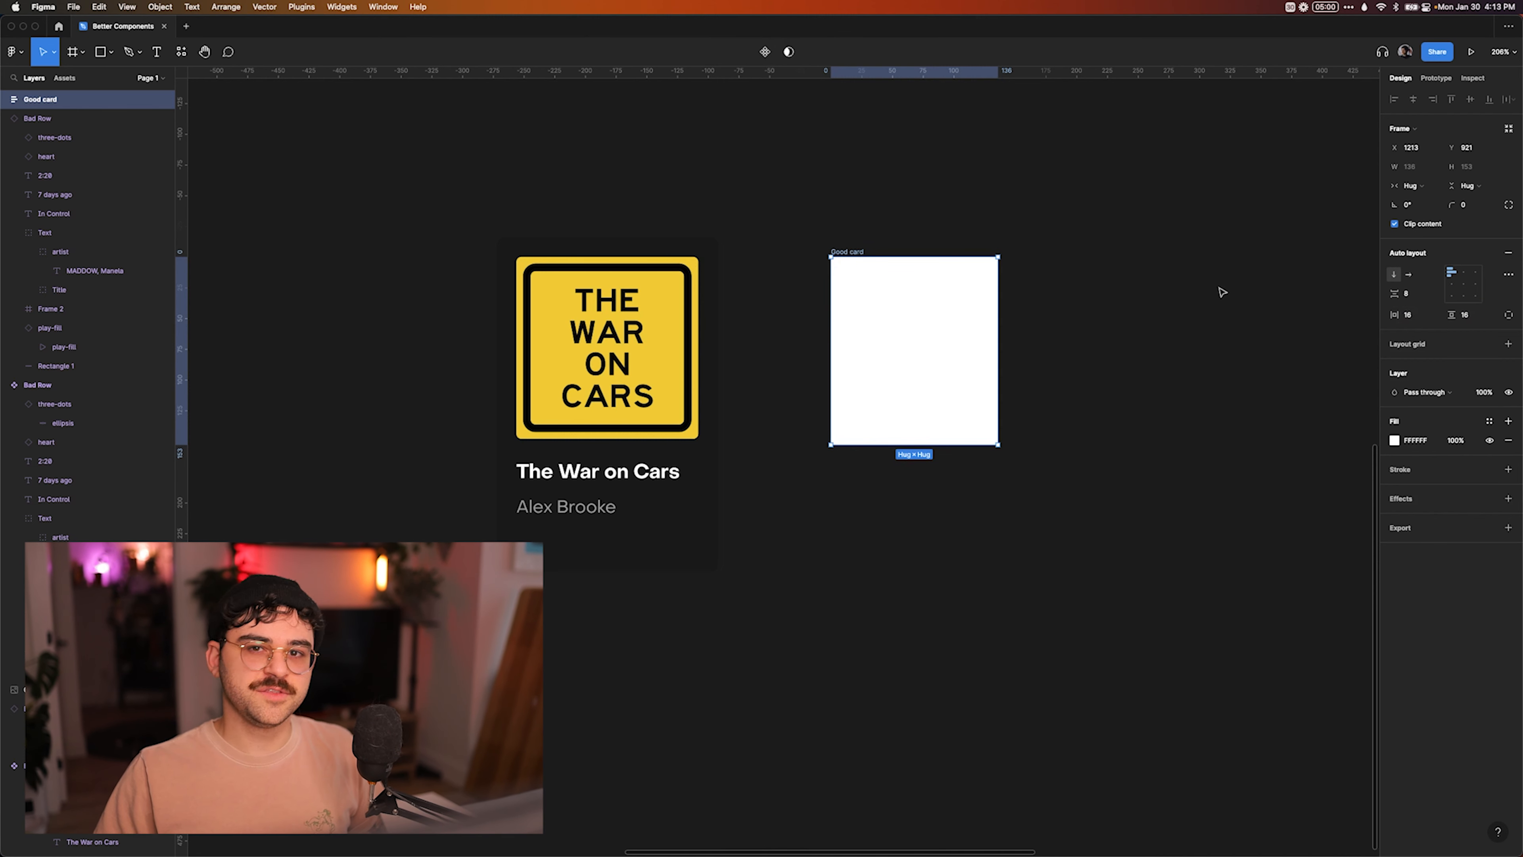
pyautogui.click(1409, 314)
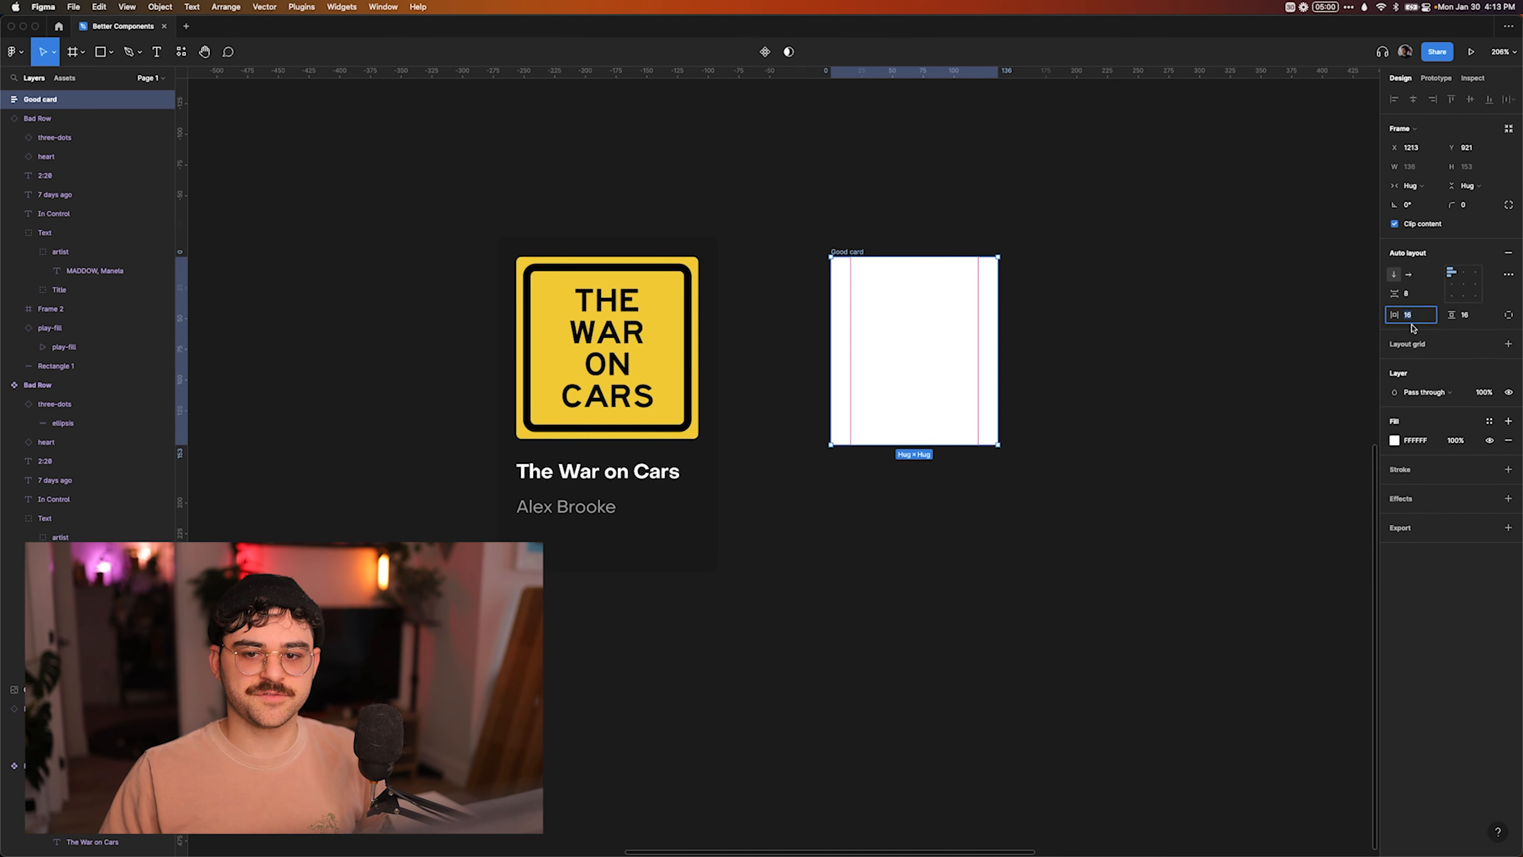
pyautogui.click(1180, 353)
# Copy the artwork frame from the Bad Card instance and paste it into the Good card.
pyautogui.keyDown('super'); pyautogui.click(677, 288); pyautogui.keyUp('super')
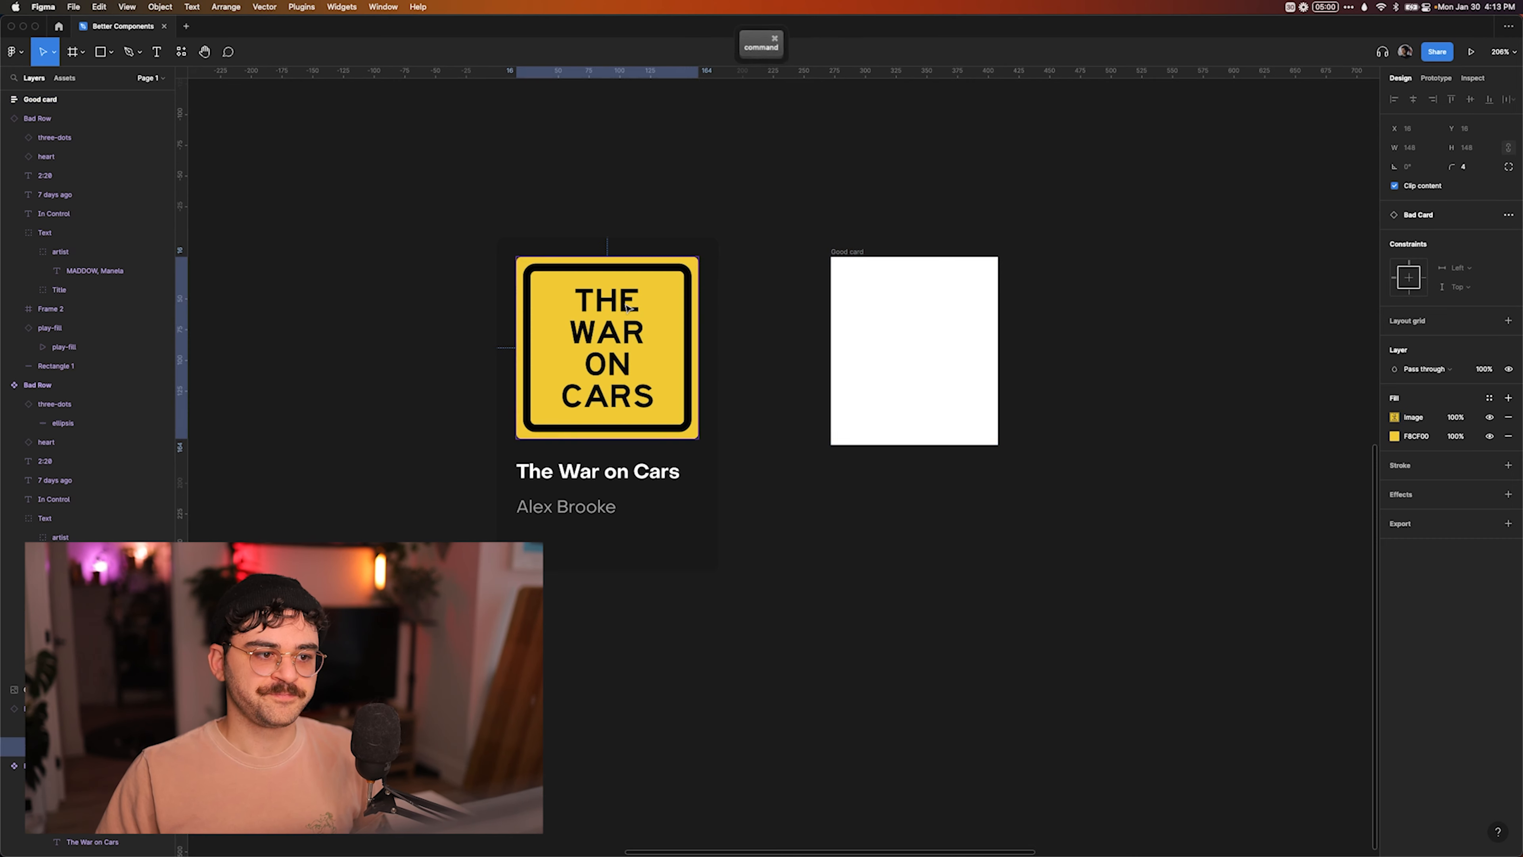
pyautogui.click(727, 286)
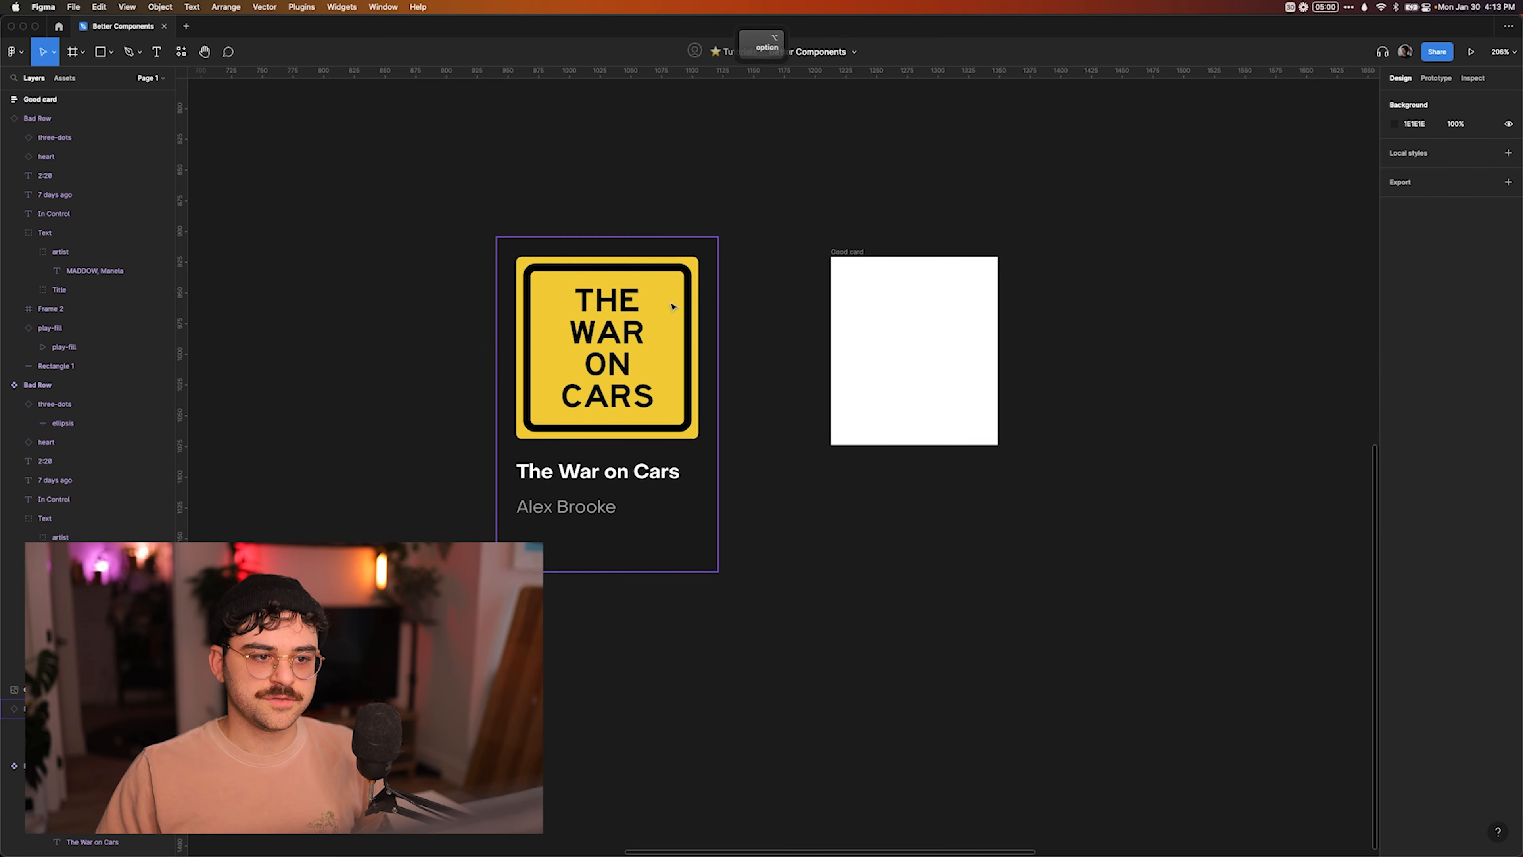
pyautogui.keyDown('super'); pyautogui.click(670, 318); pyautogui.keyUp('super')
pyautogui.press('super+c')
pyautogui.click(847, 265)
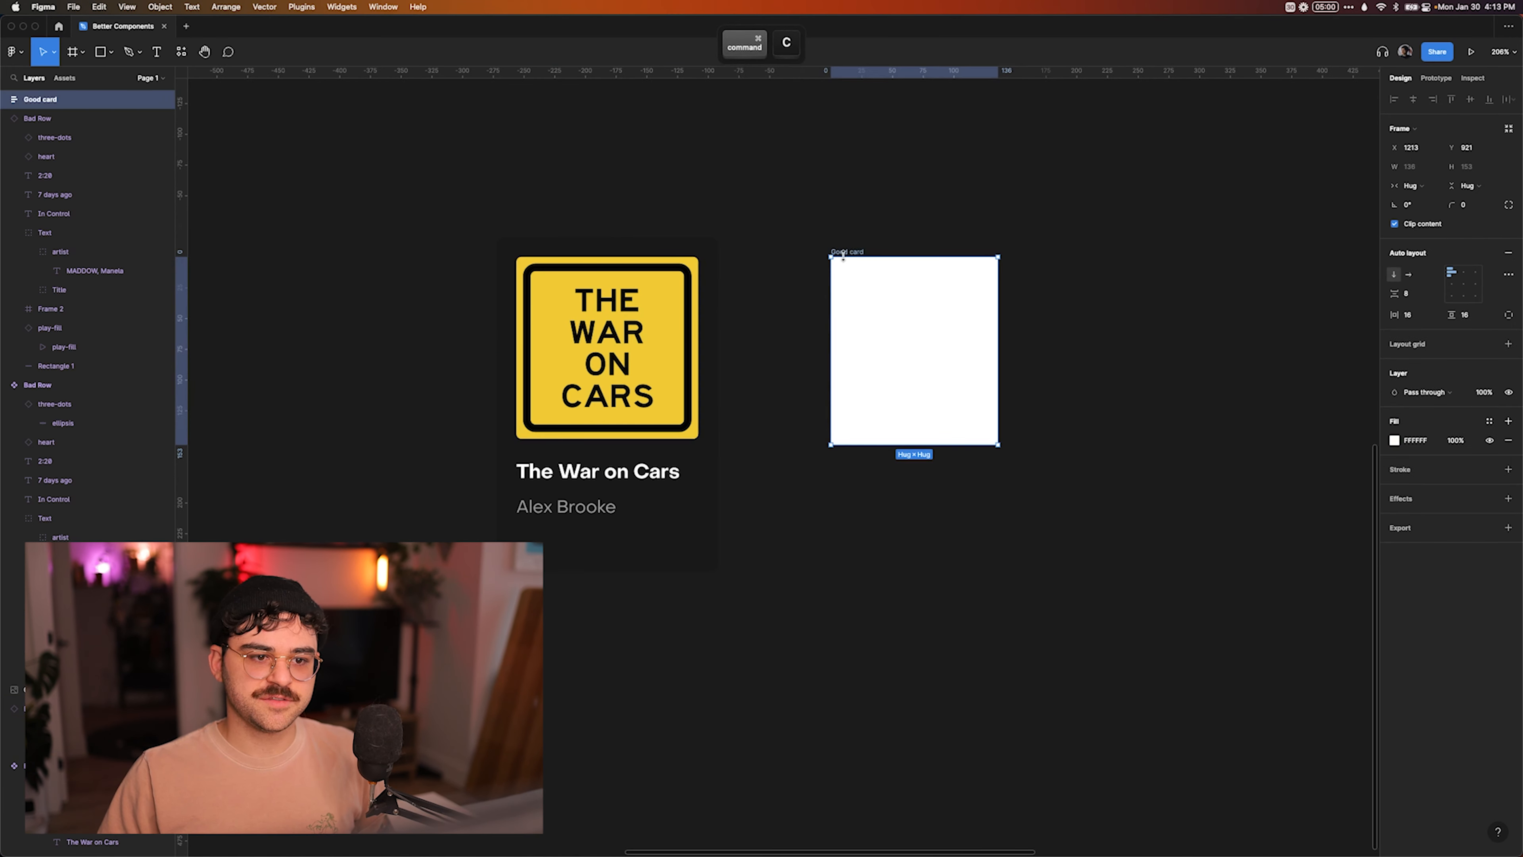
pyautogui.press('super+v')
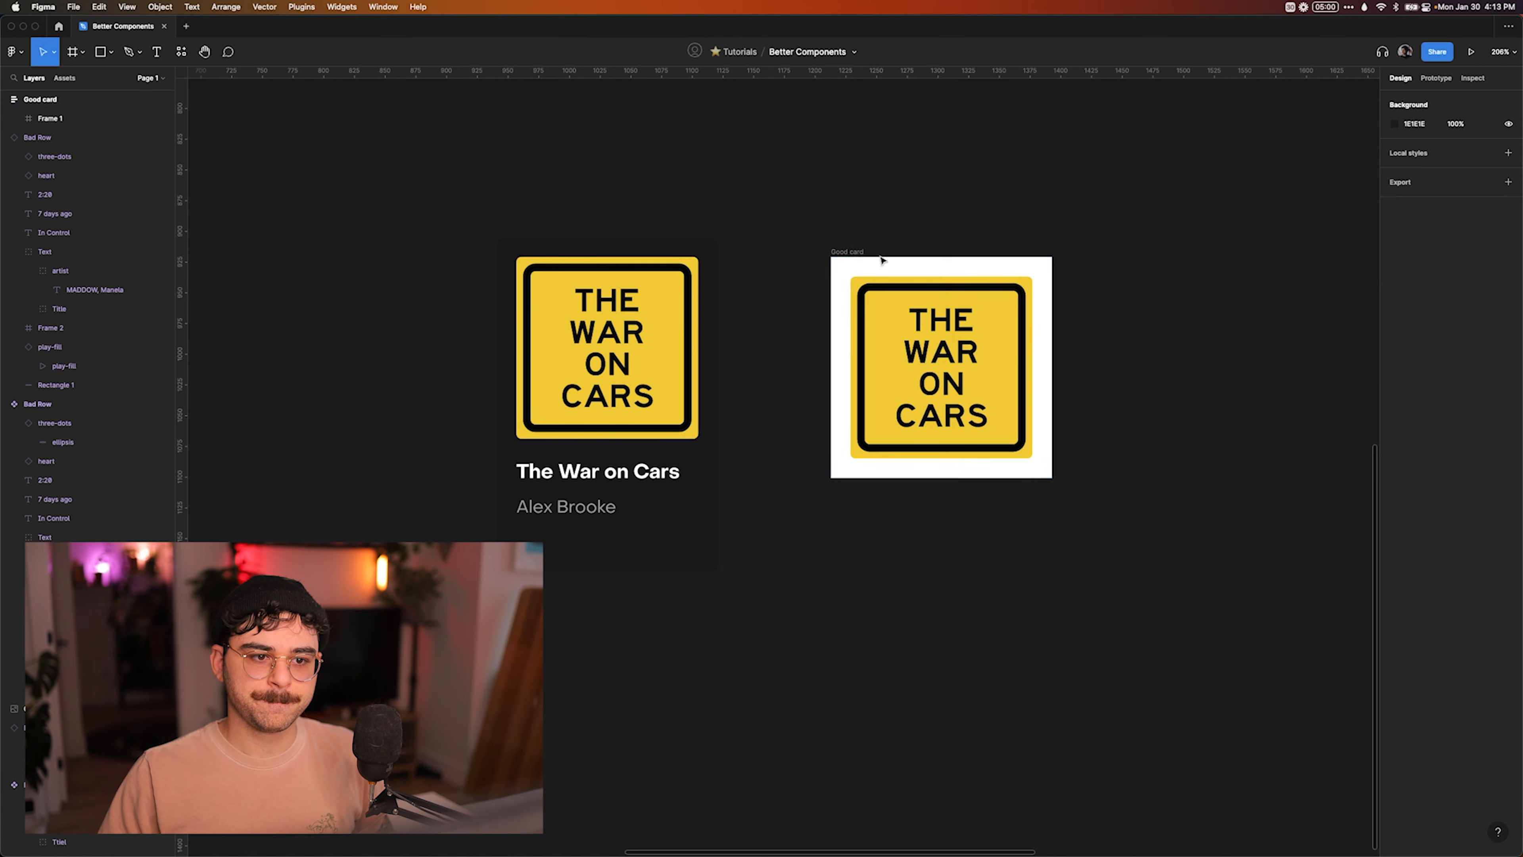
# Change the Good card's horizontal and vertical resizing to Fixed.
pyautogui.click(856, 257)
pyautogui.click(1415, 186)
pyautogui.click(1430, 172)
pyautogui.click(1469, 186)
pyautogui.click(1467, 174)
pyautogui.click(1036, 132)
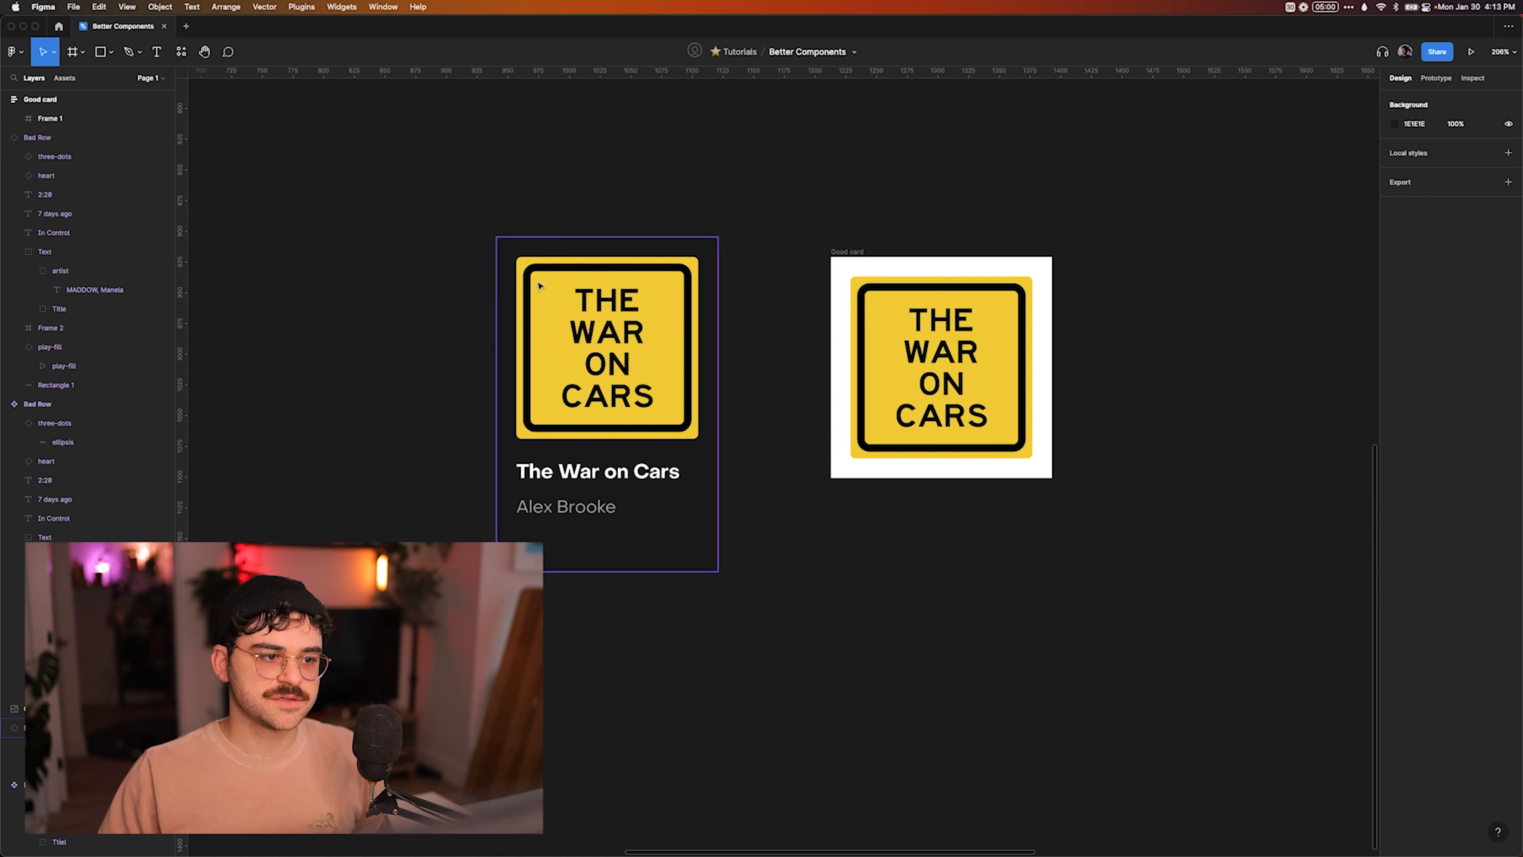
# Set the Good card's height to 272 to match the Bad Card, and make its artwork fill the card's width.
pyautogui.click(537, 285)
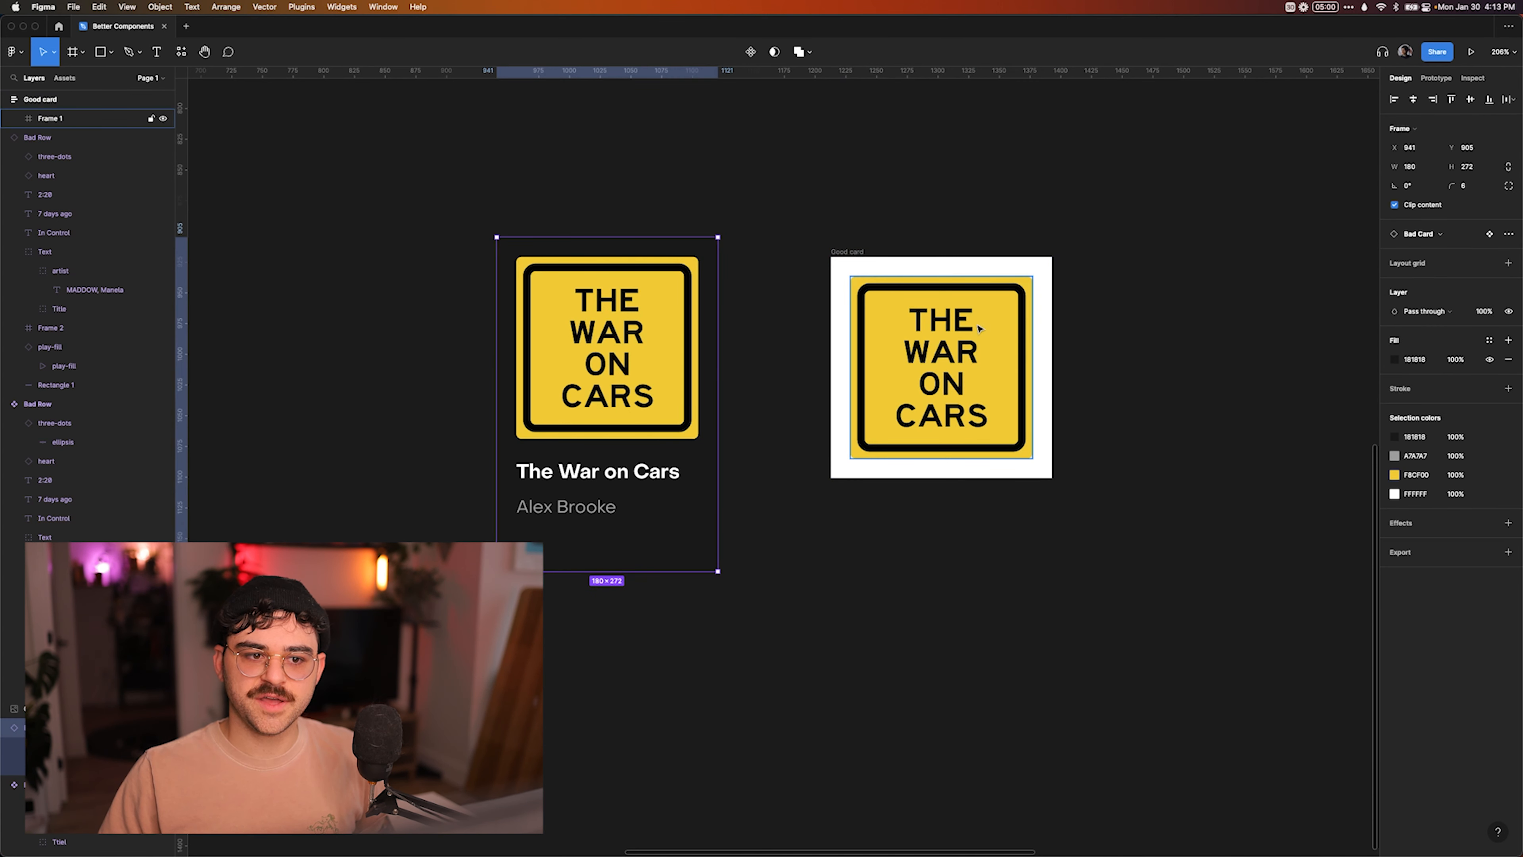
pyautogui.click(1019, 268)
pyautogui.write('27')
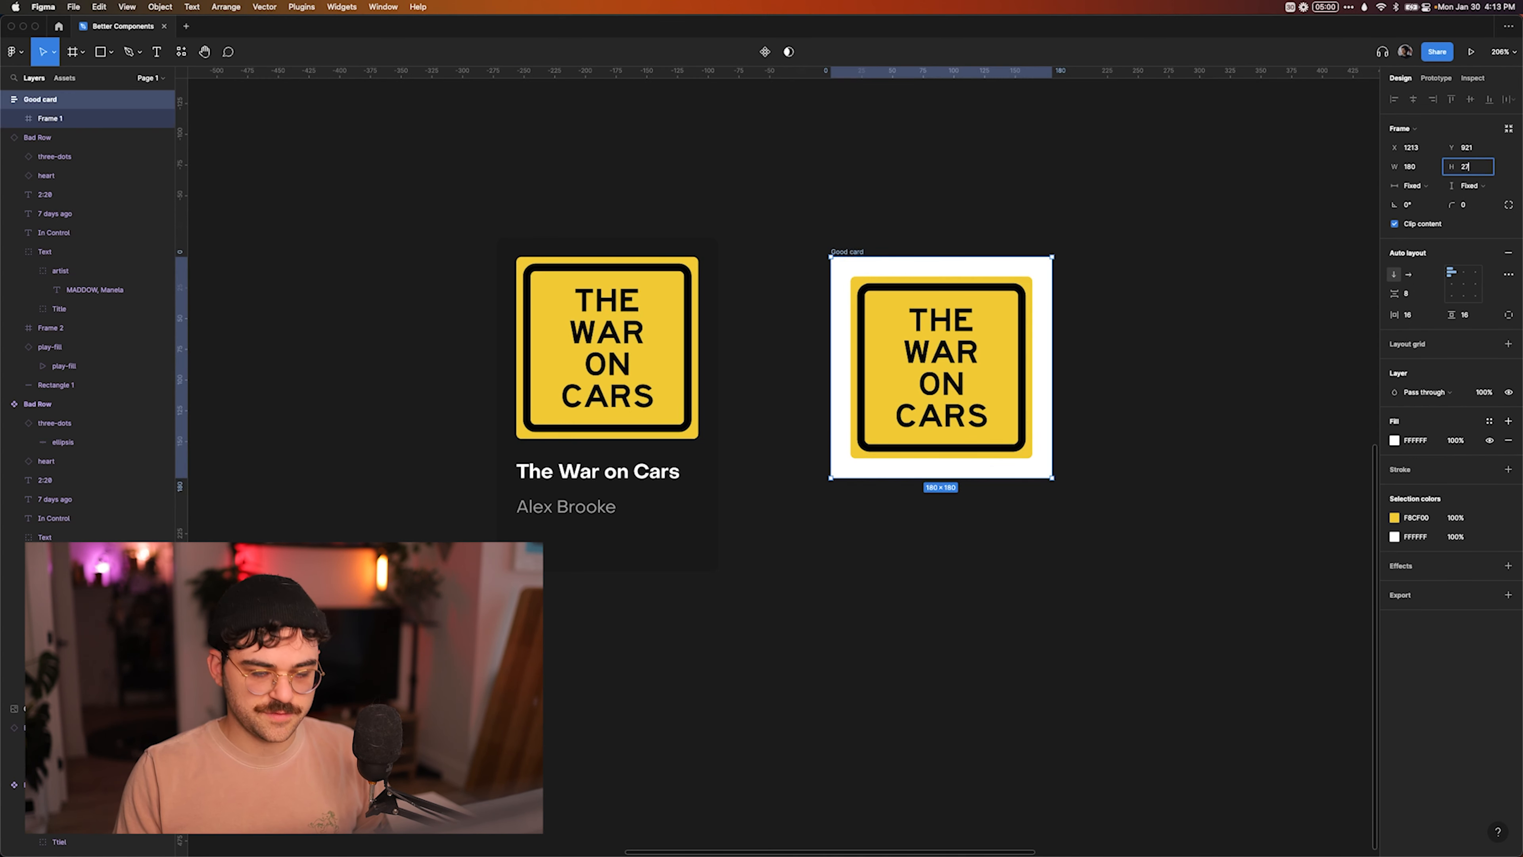
pyautogui.write('2')
pyautogui.press('Return')
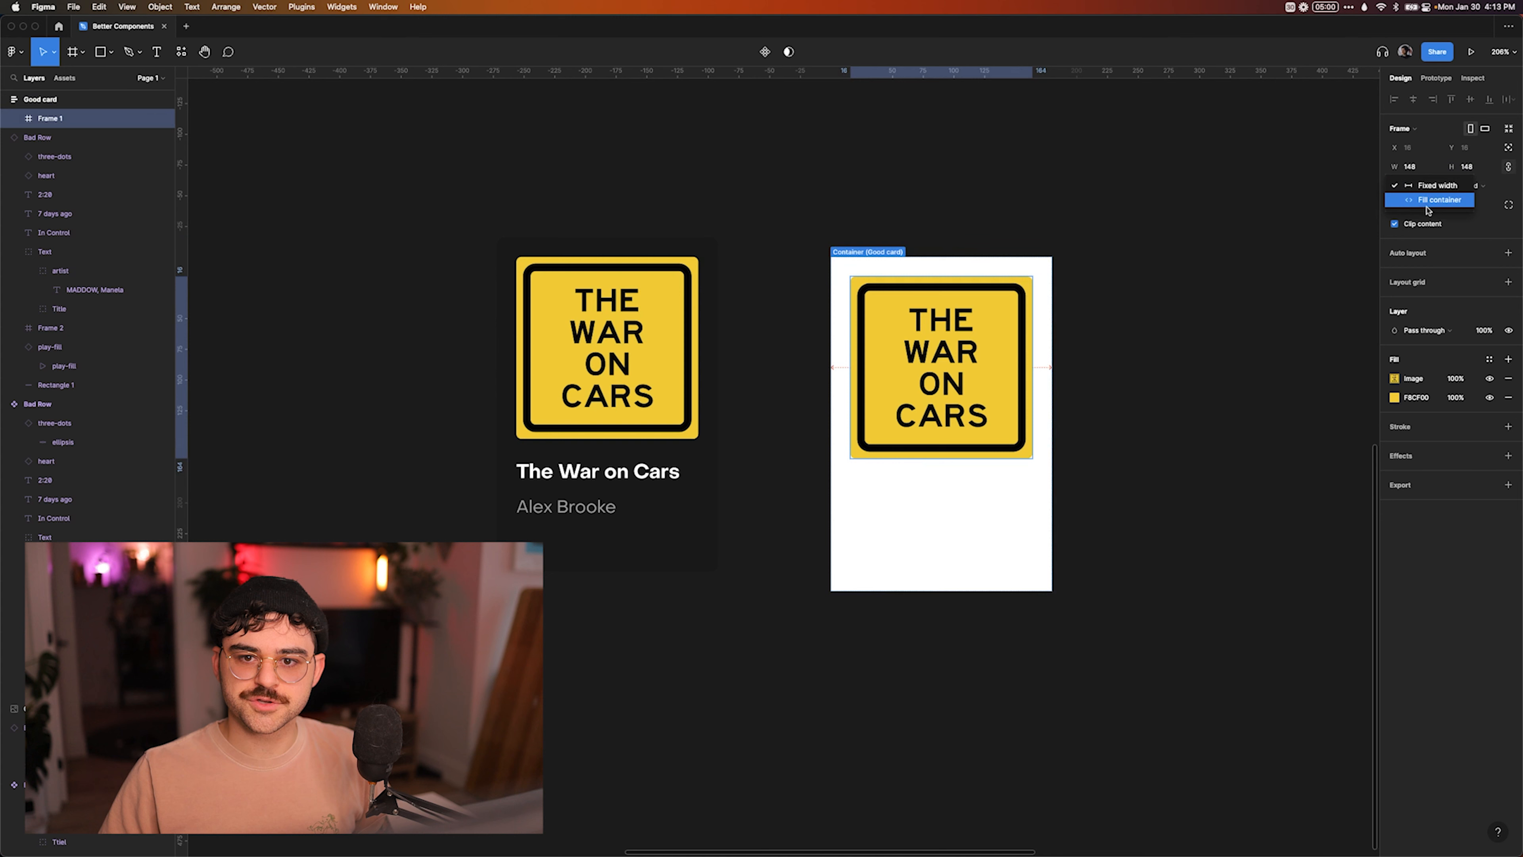
pyautogui.click(1428, 201)
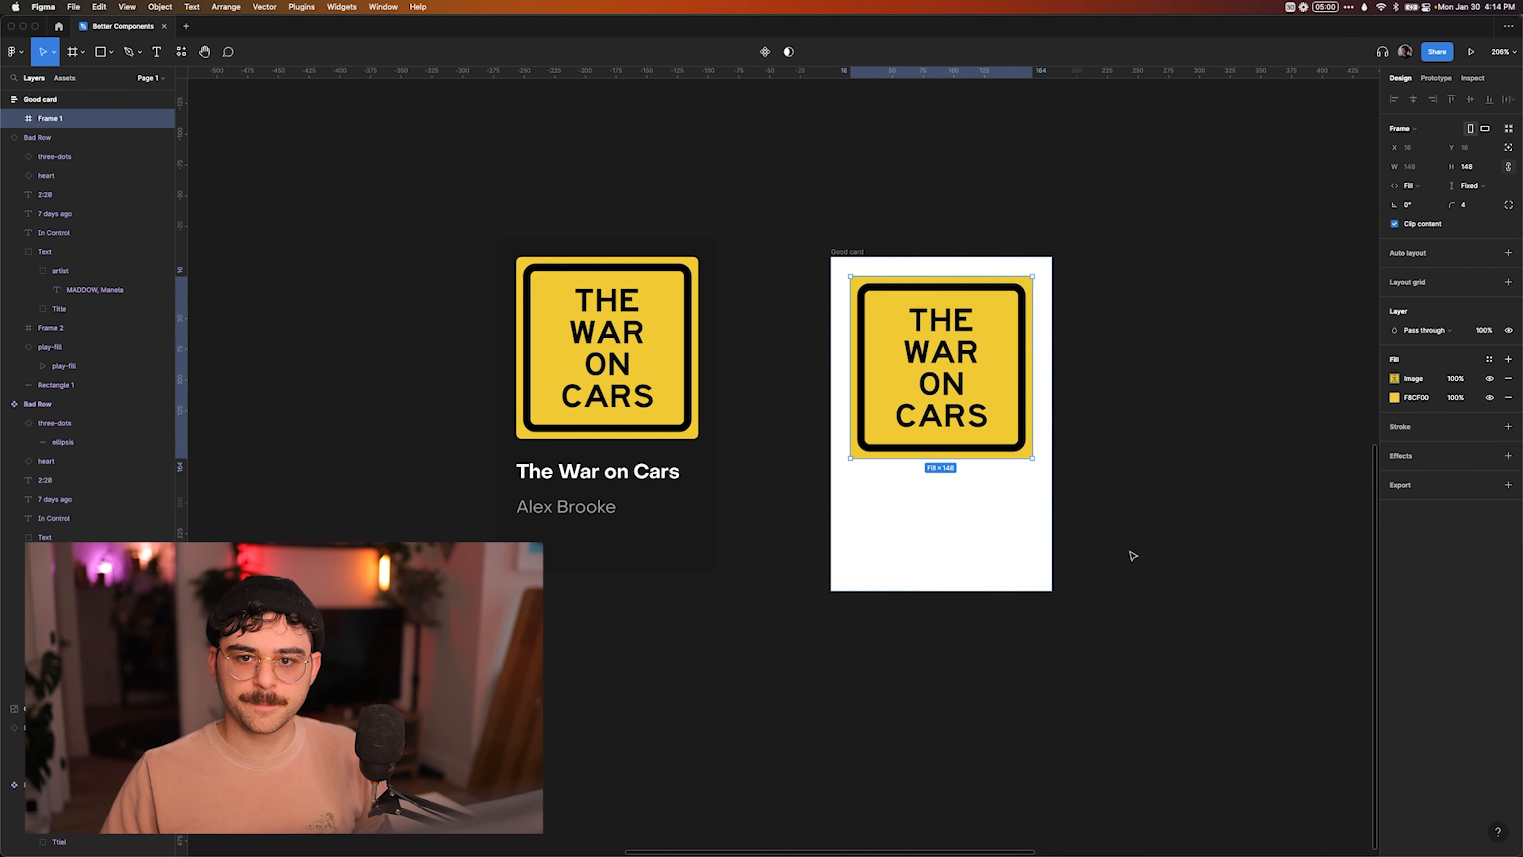
pyautogui.click(1095, 535)
# Add the title text "The War on Cars" below the artwork in the Good card.
pyautogui.press('t')
pyautogui.click(908, 478)
pyautogui.write('The ')
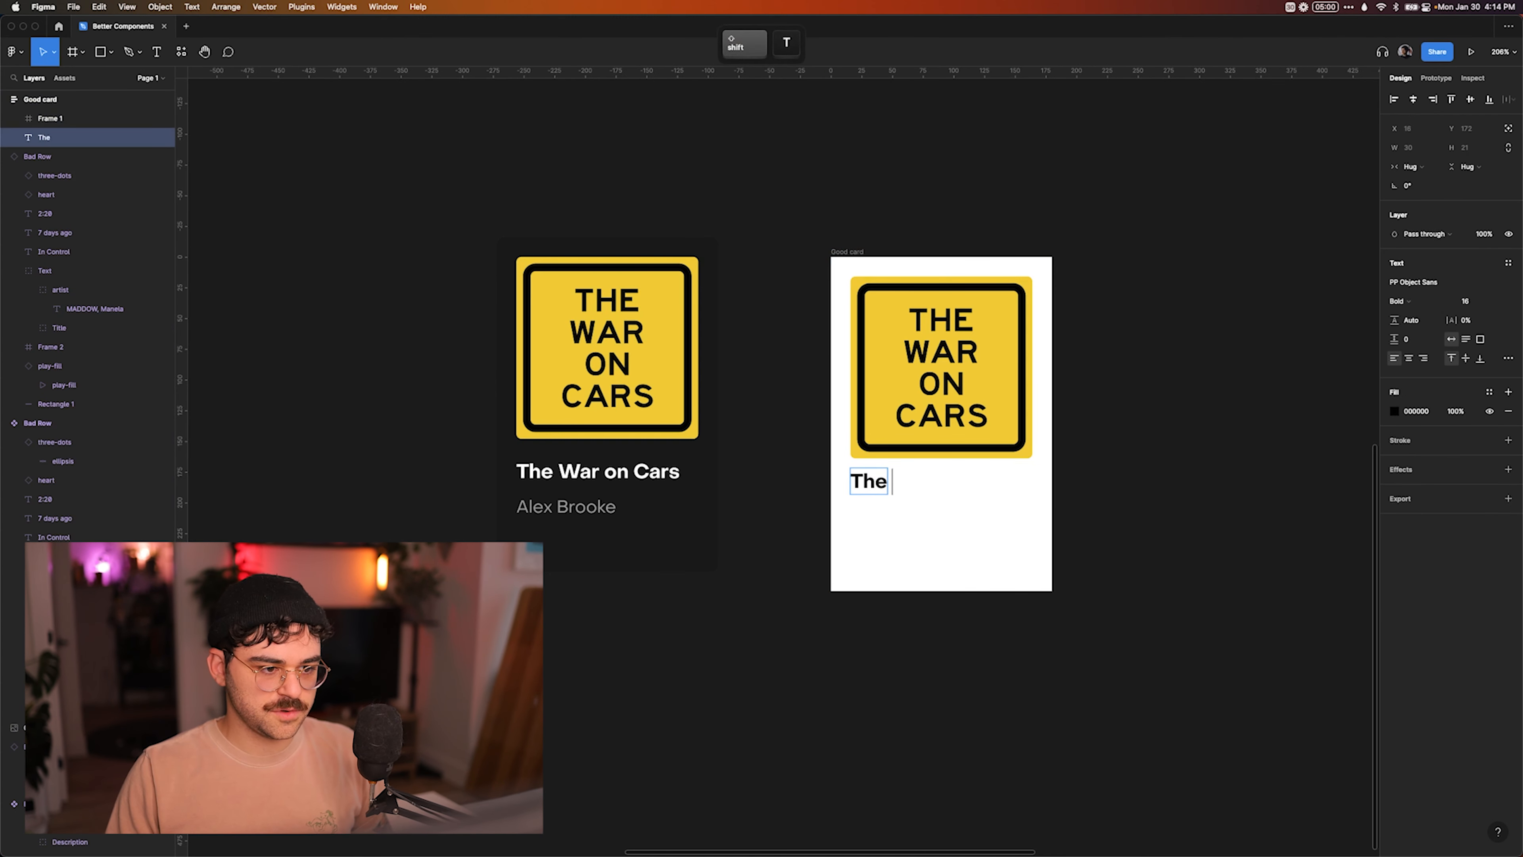
pyautogui.write('War on C')
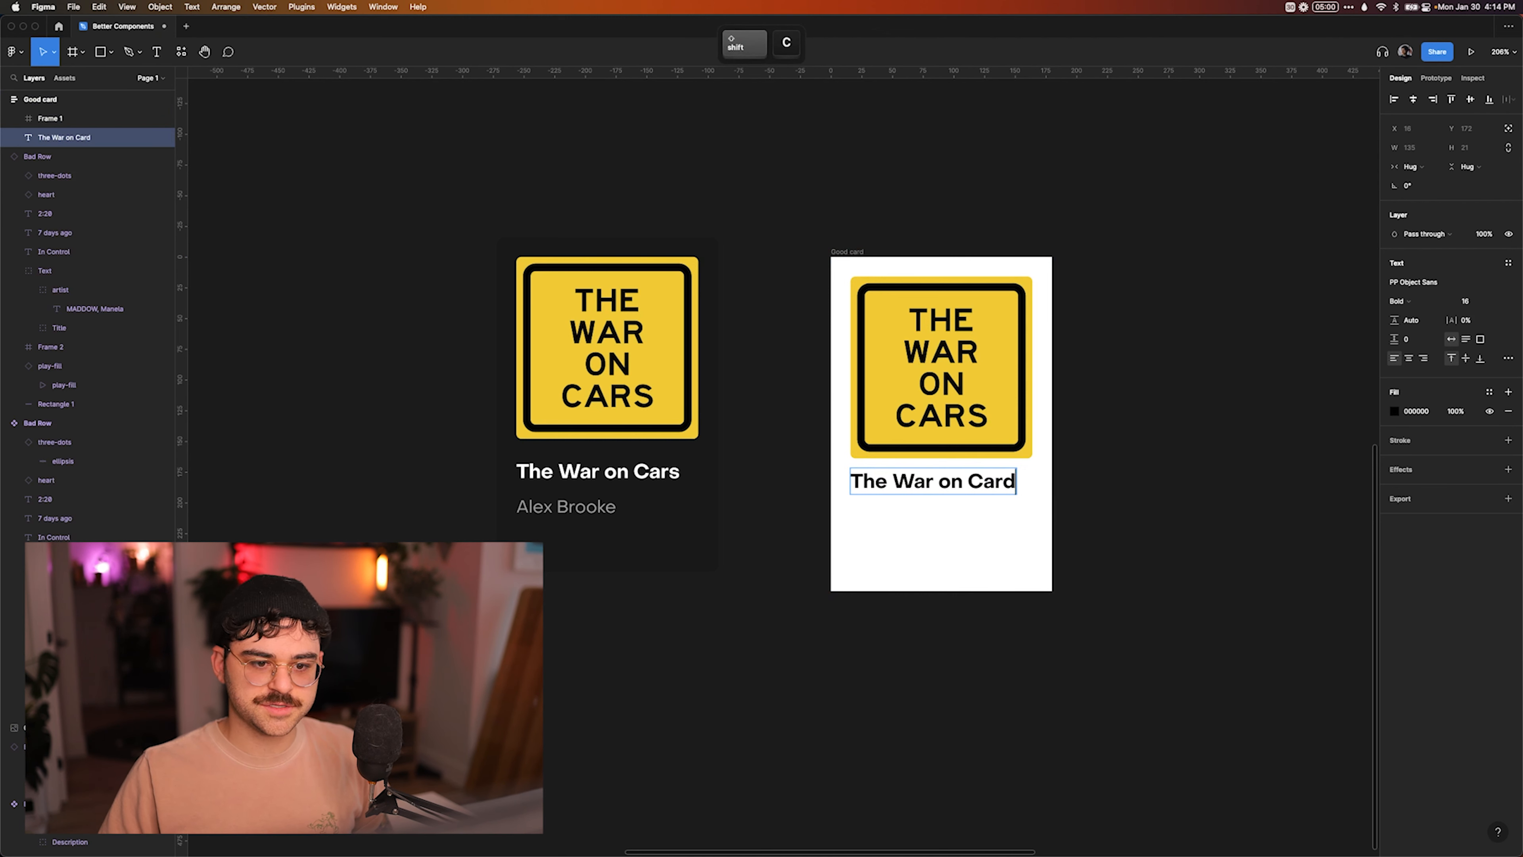
pyautogui.write('ars')
pyautogui.press('Escape')
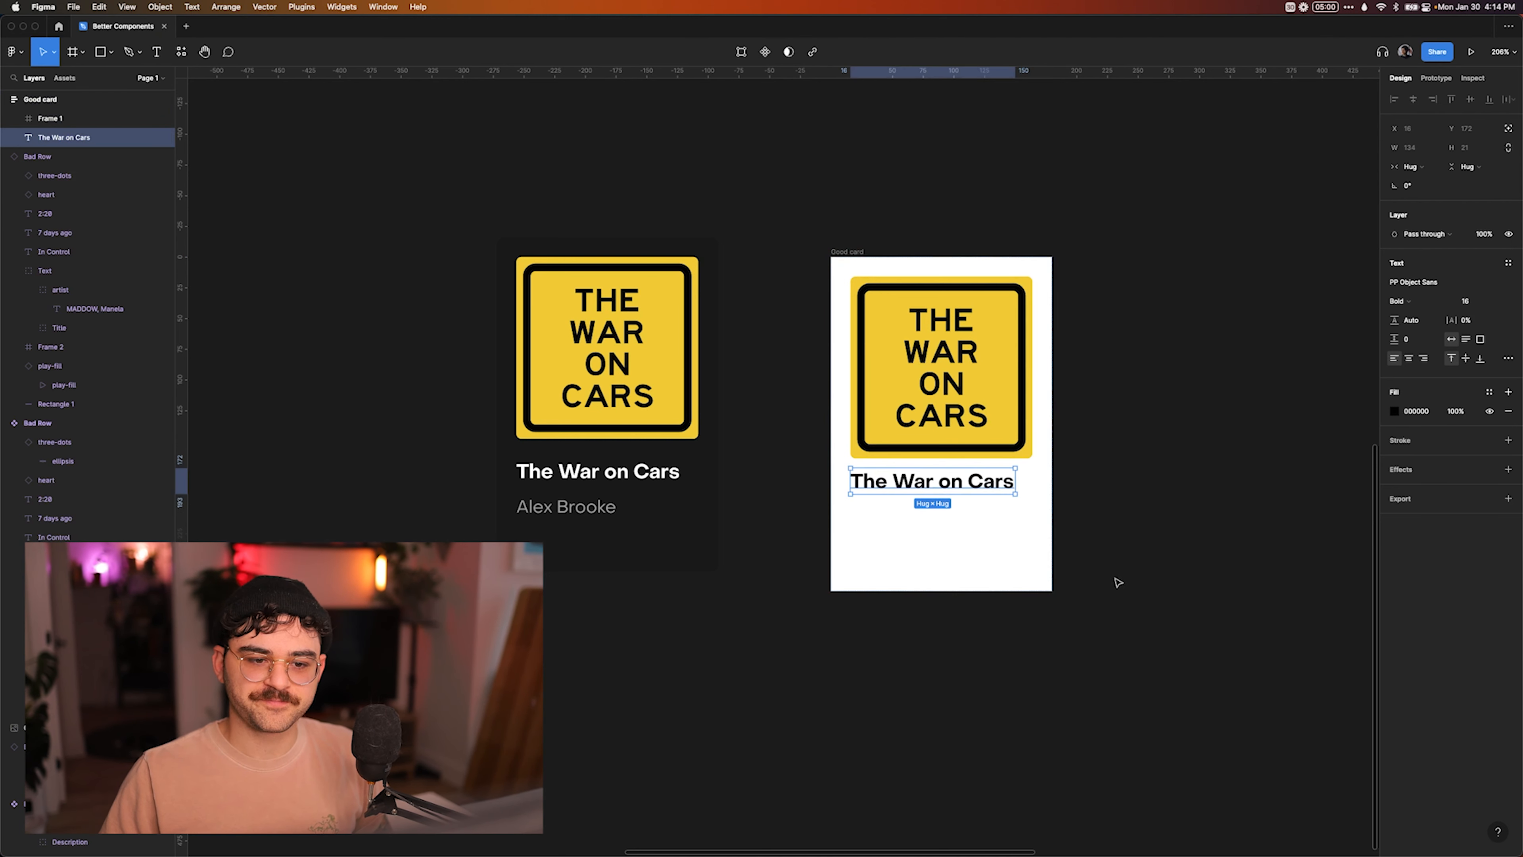
# Duplicate the Good card's title text and replace the copy's wording with the author's name.
pyautogui.press('super+d')
pyautogui.press('Return')
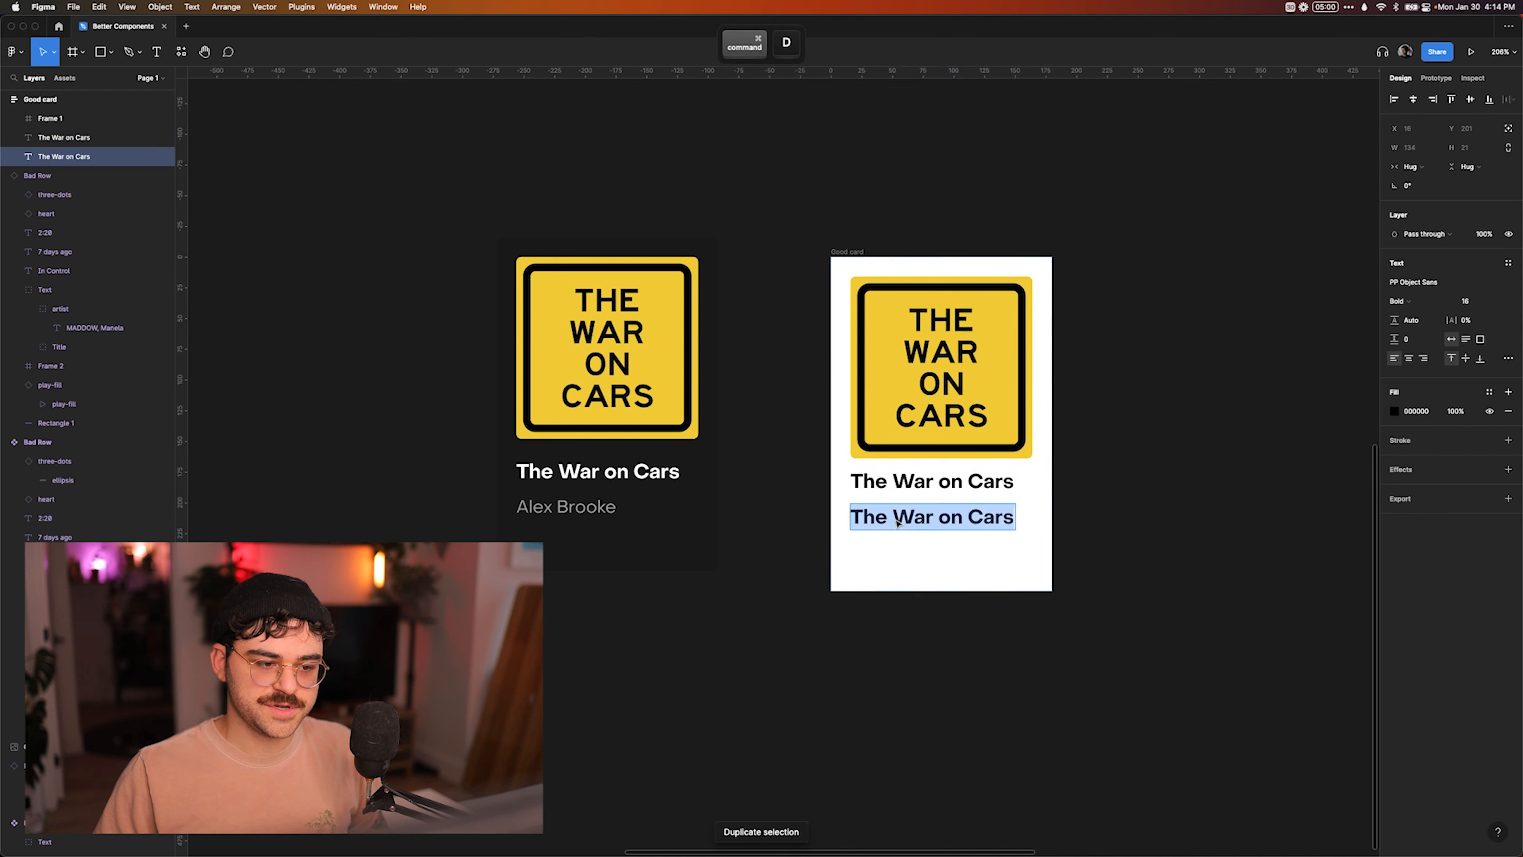
pyautogui.write('Alex Brooke')
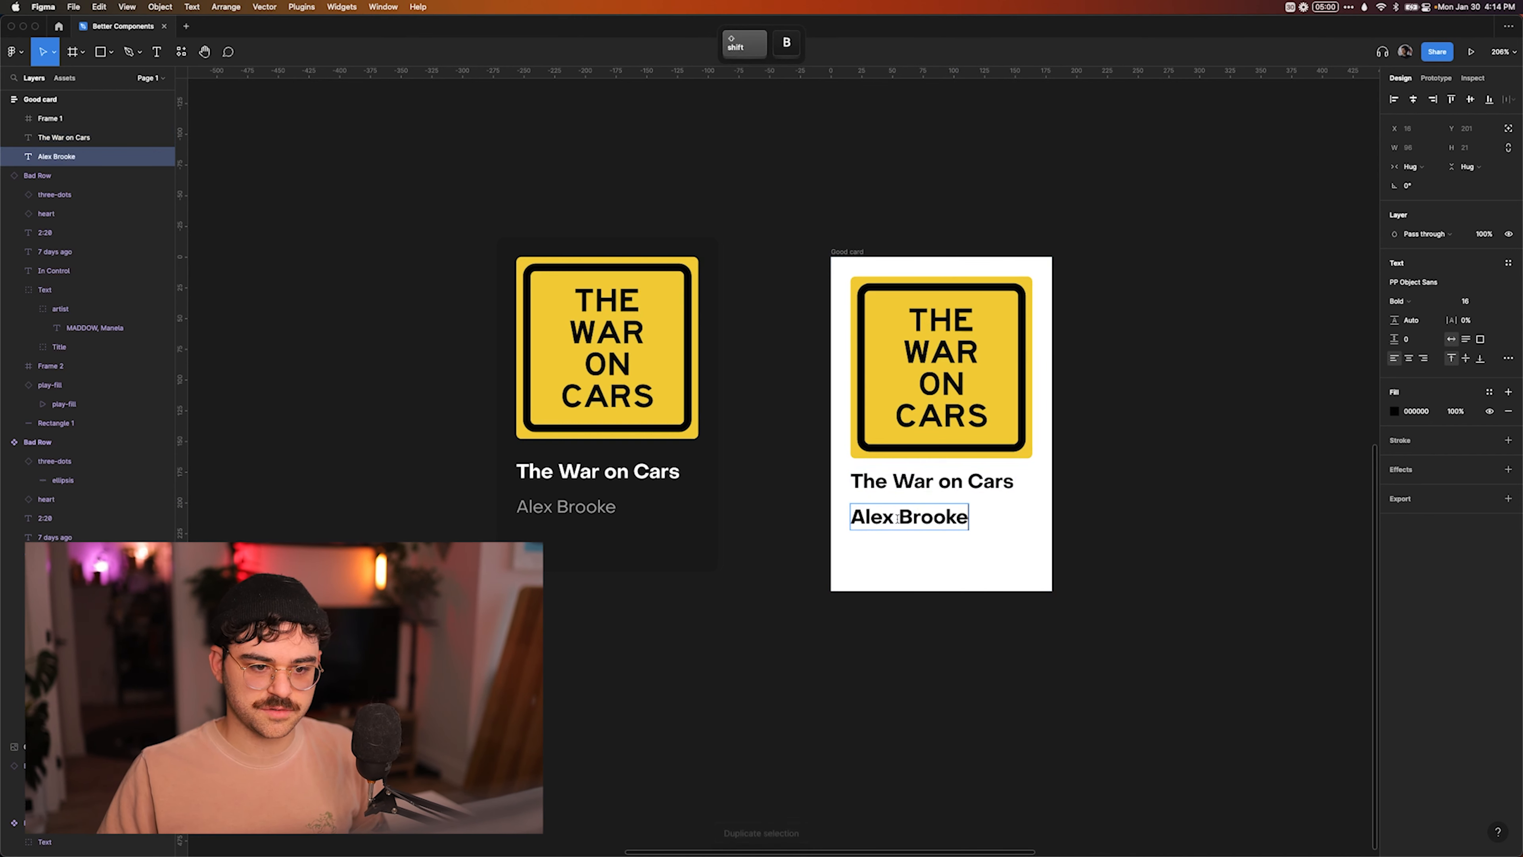
pyautogui.press('Escape')
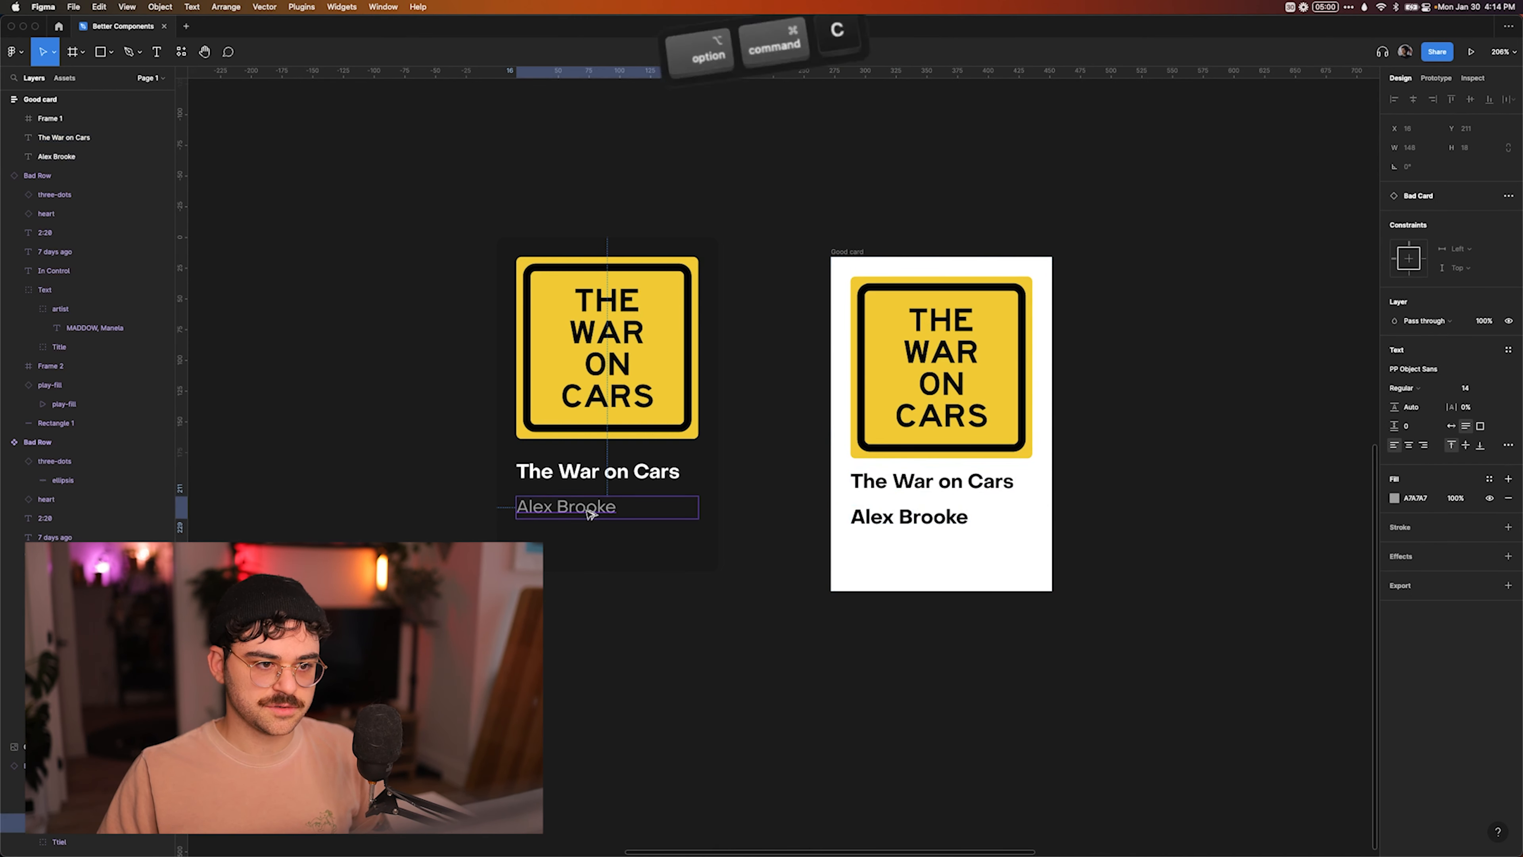
# Apply the Bad Card's author and title text properties to the matching texts in the Good card.
pyautogui.press('super+alt+v')
pyautogui.click(1184, 537)
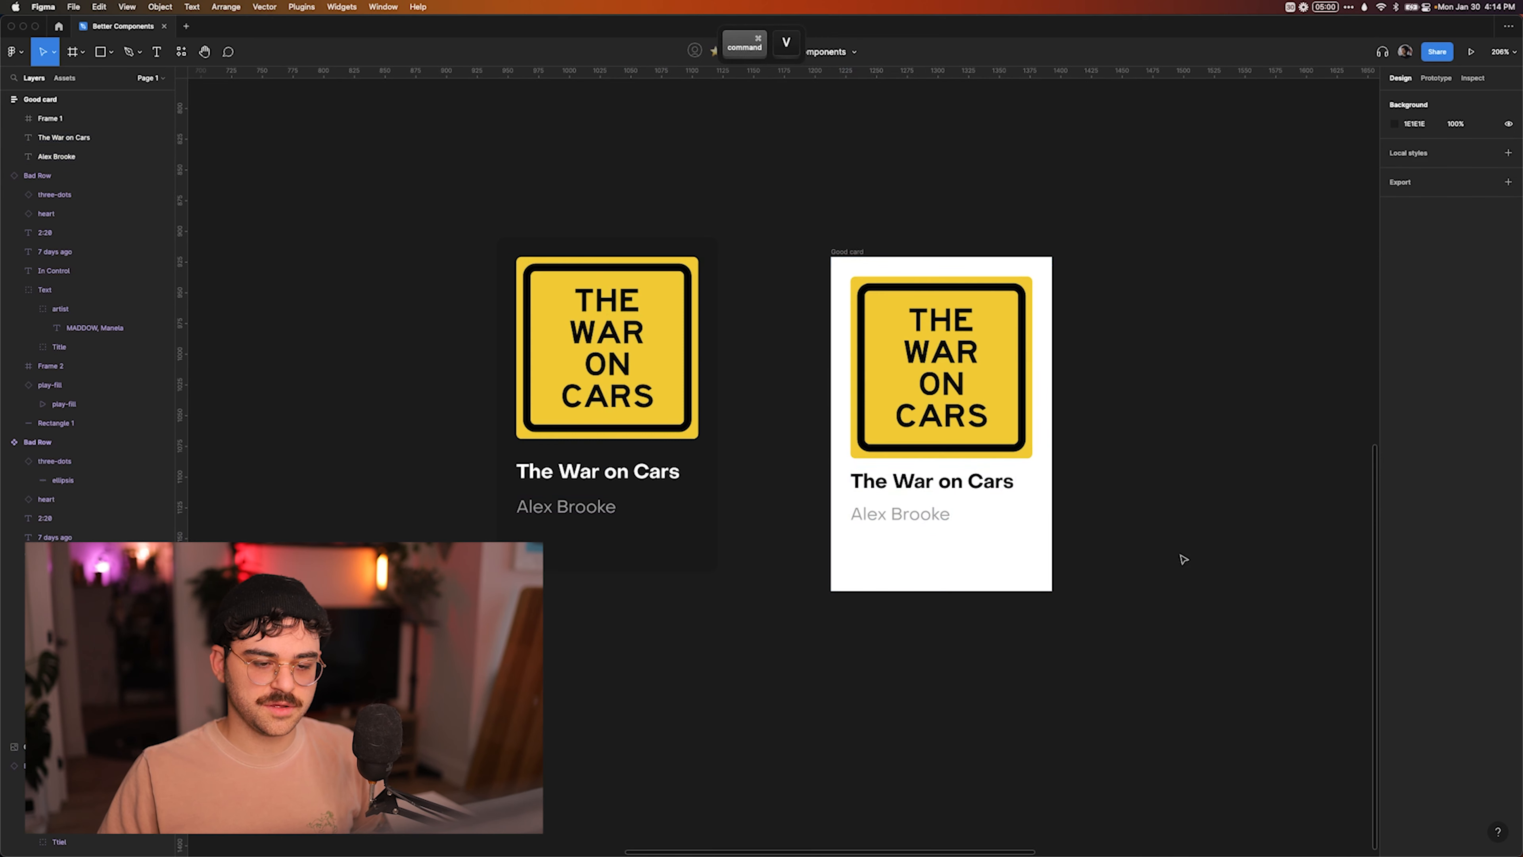
pyautogui.click(600, 471)
pyautogui.press('super+alt+c')
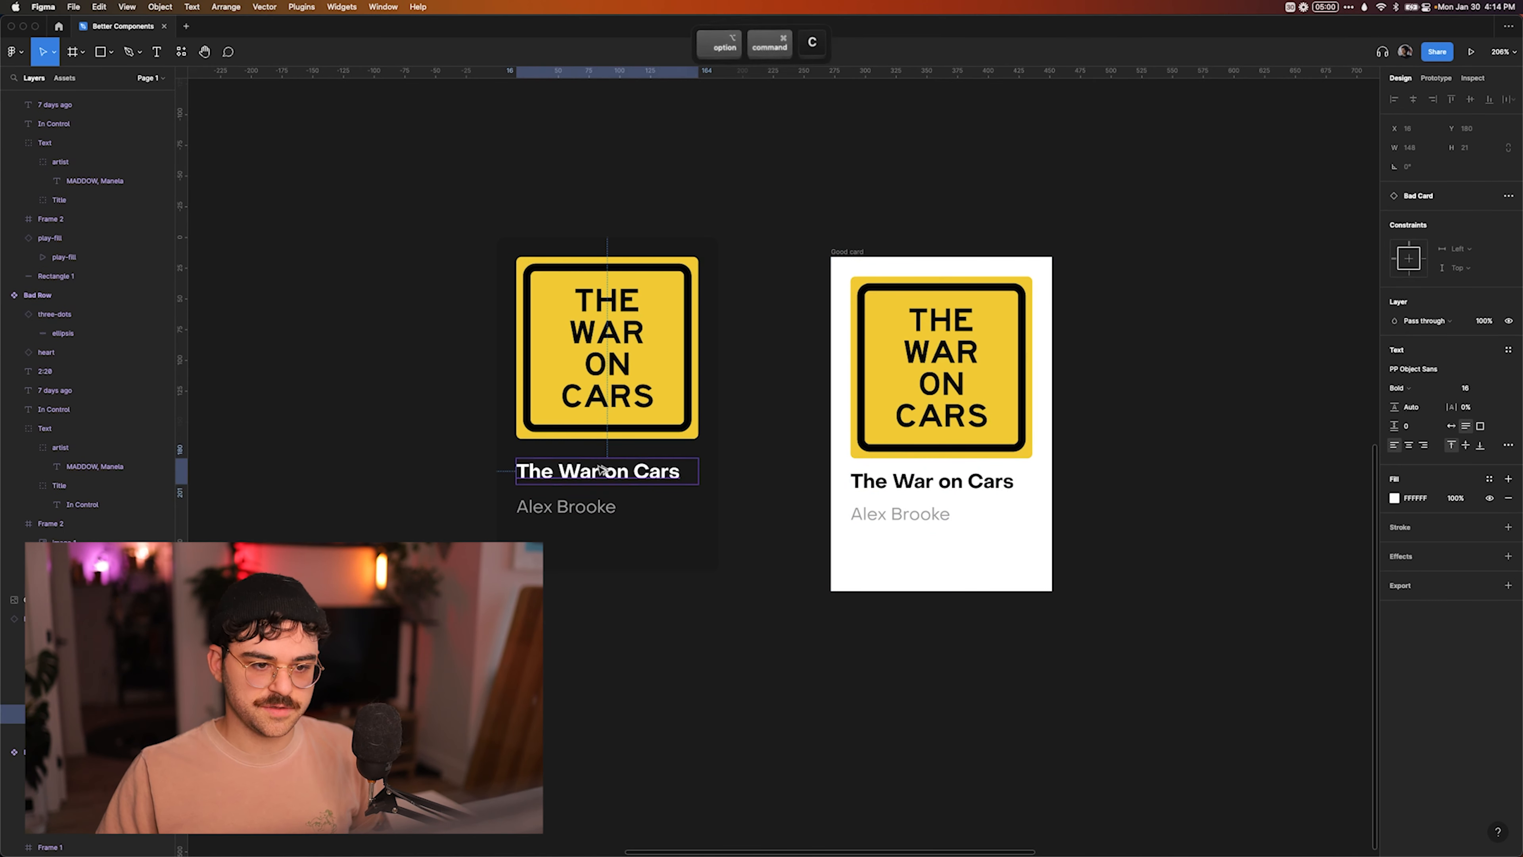
pyautogui.click(889, 481)
pyautogui.press('super+alt+v')
pyautogui.click(1220, 483)
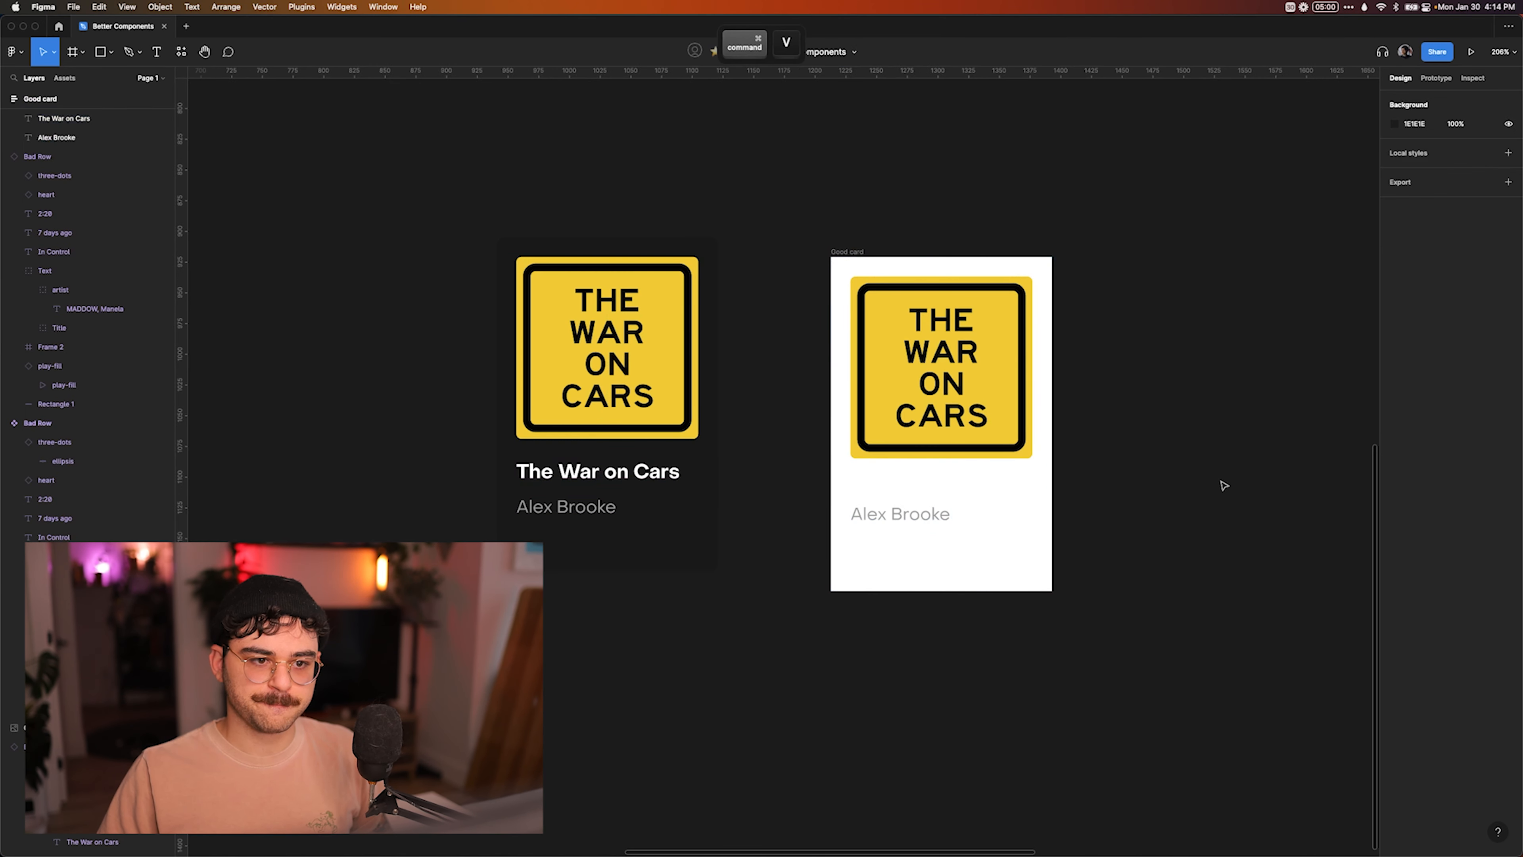
# Apply the Bad Card's frame properties to the Good card, giving it the same dark background.
pyautogui.click(515, 248)
pyautogui.press('super+alt+c')
pyautogui.click(846, 251)
pyautogui.press('super+alt+v')
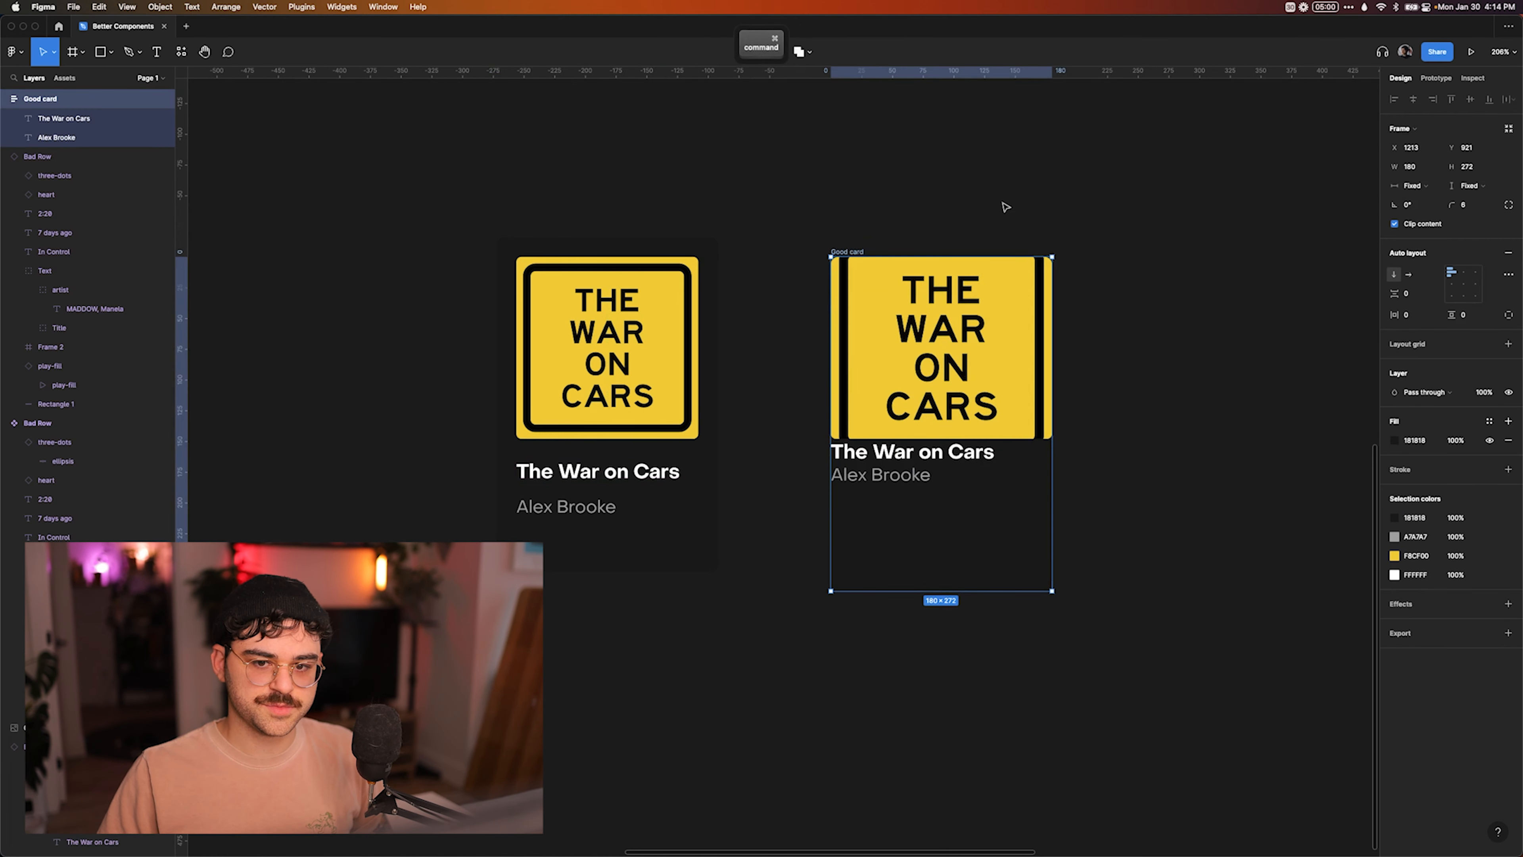
# Set the Good card's auto layout horizontal and vertical padding to 16.
pyautogui.write('16')
pyautogui.press('Return')
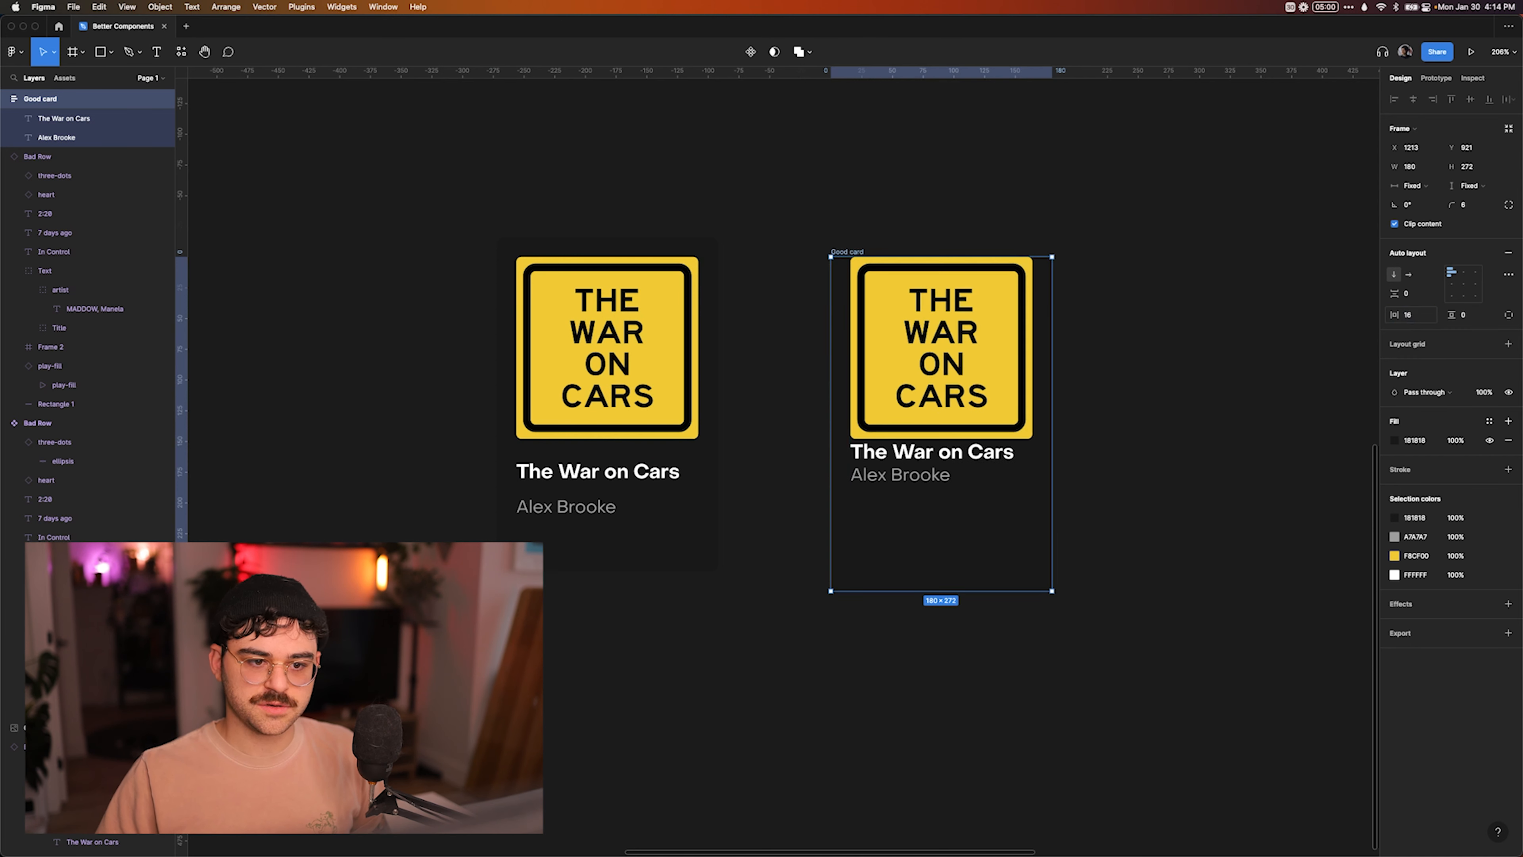
pyautogui.click(1480, 314)
pyautogui.write('16')
pyautogui.press('Return')
# Set the spacing between the Good card's items to 12.
pyautogui.click(1412, 298)
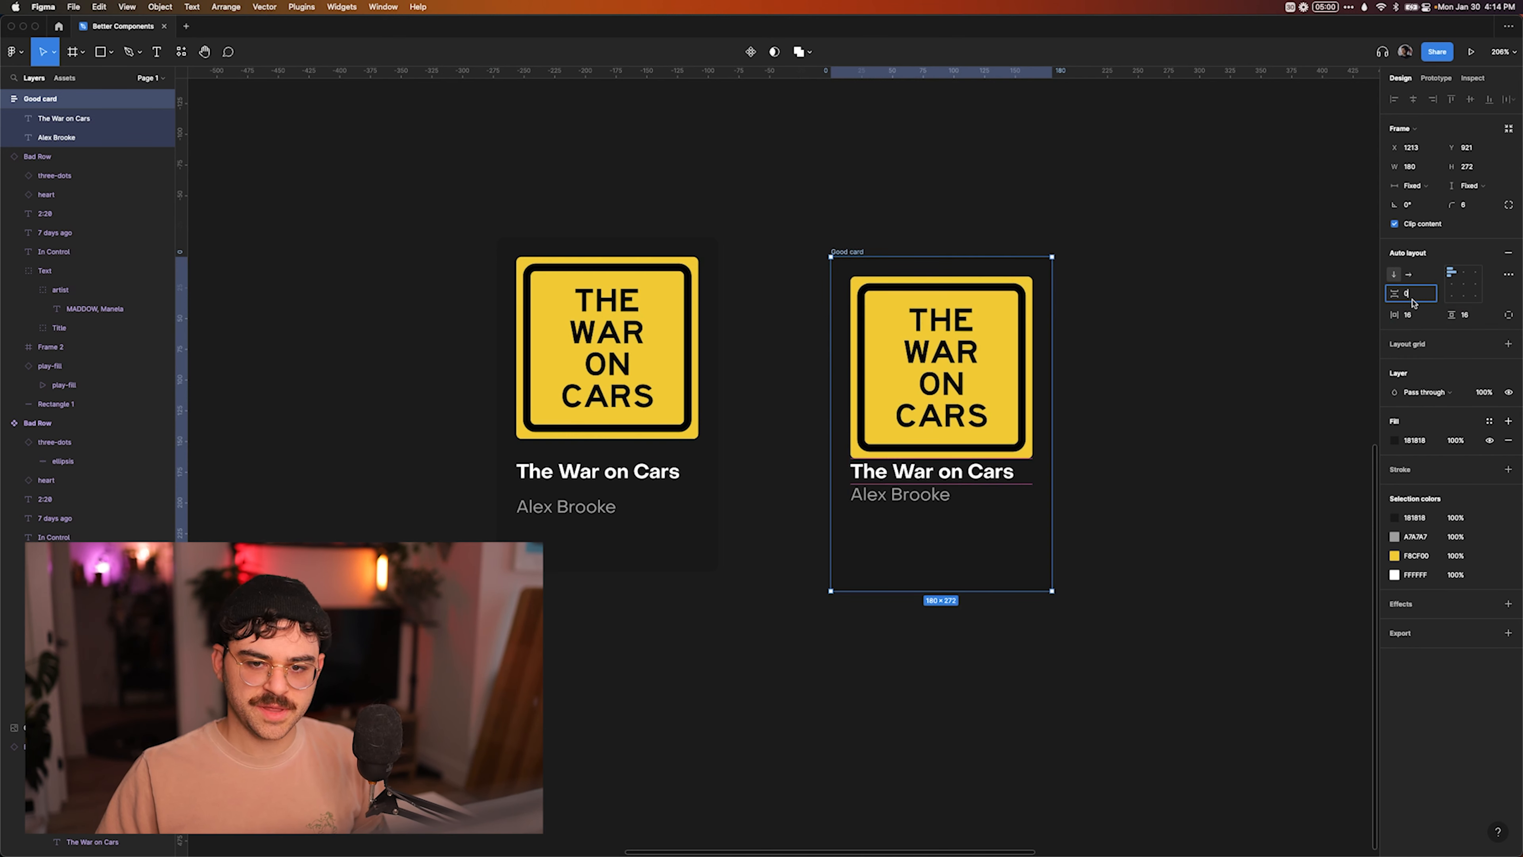
pyautogui.write('12')
pyautogui.press('Return')
pyautogui.click(1095, 442)
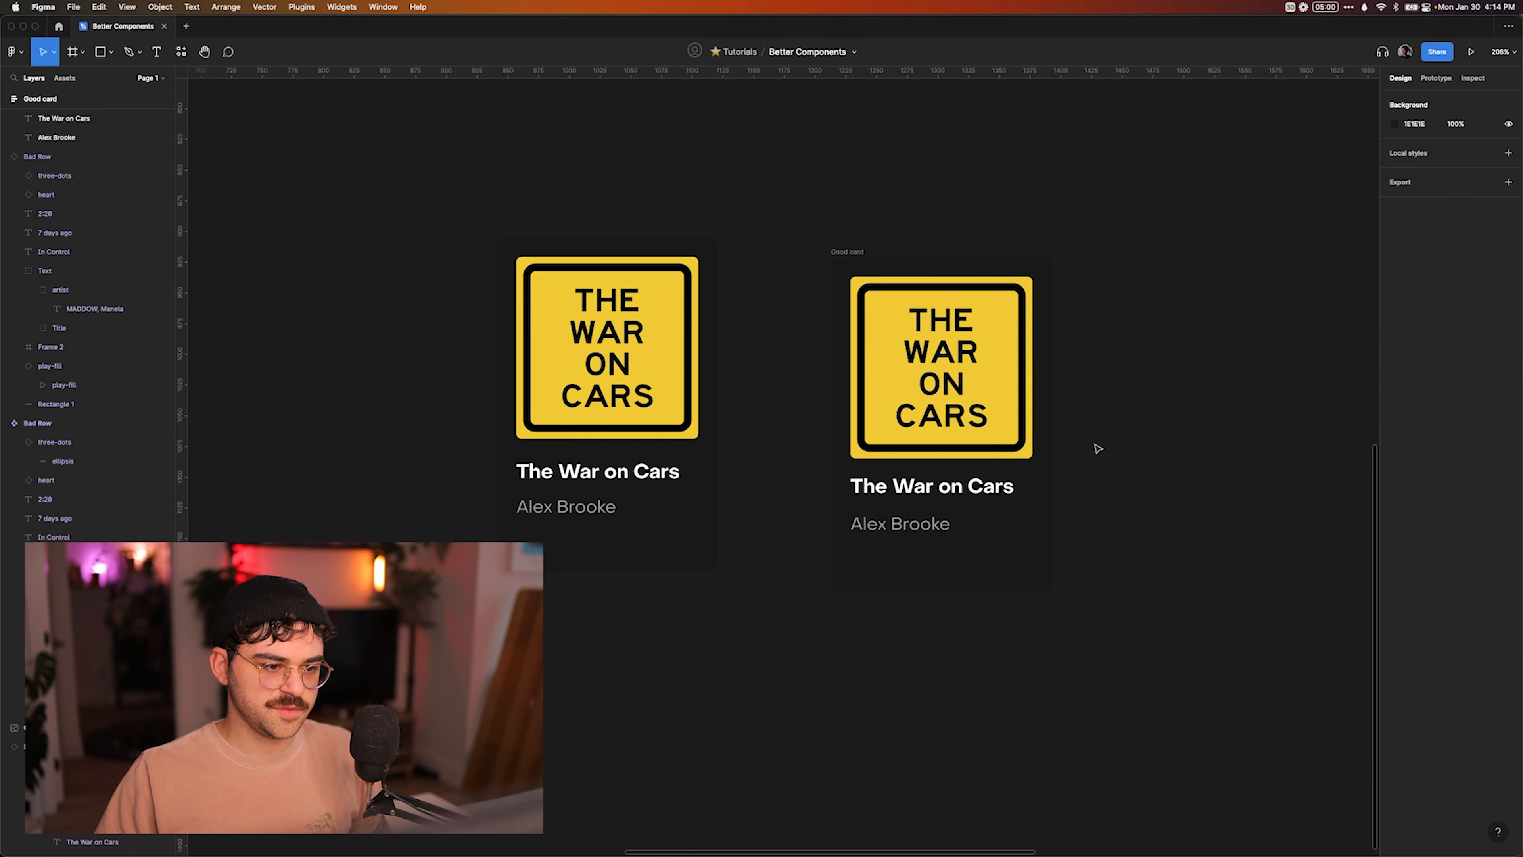
# Inspect the Bad Card's title placement and set the spacing between the Good card's items to 16.
pyautogui.keyDown('super'); pyautogui.click(614, 480); pyautogui.keyUp('super')
pyautogui.press('alt')
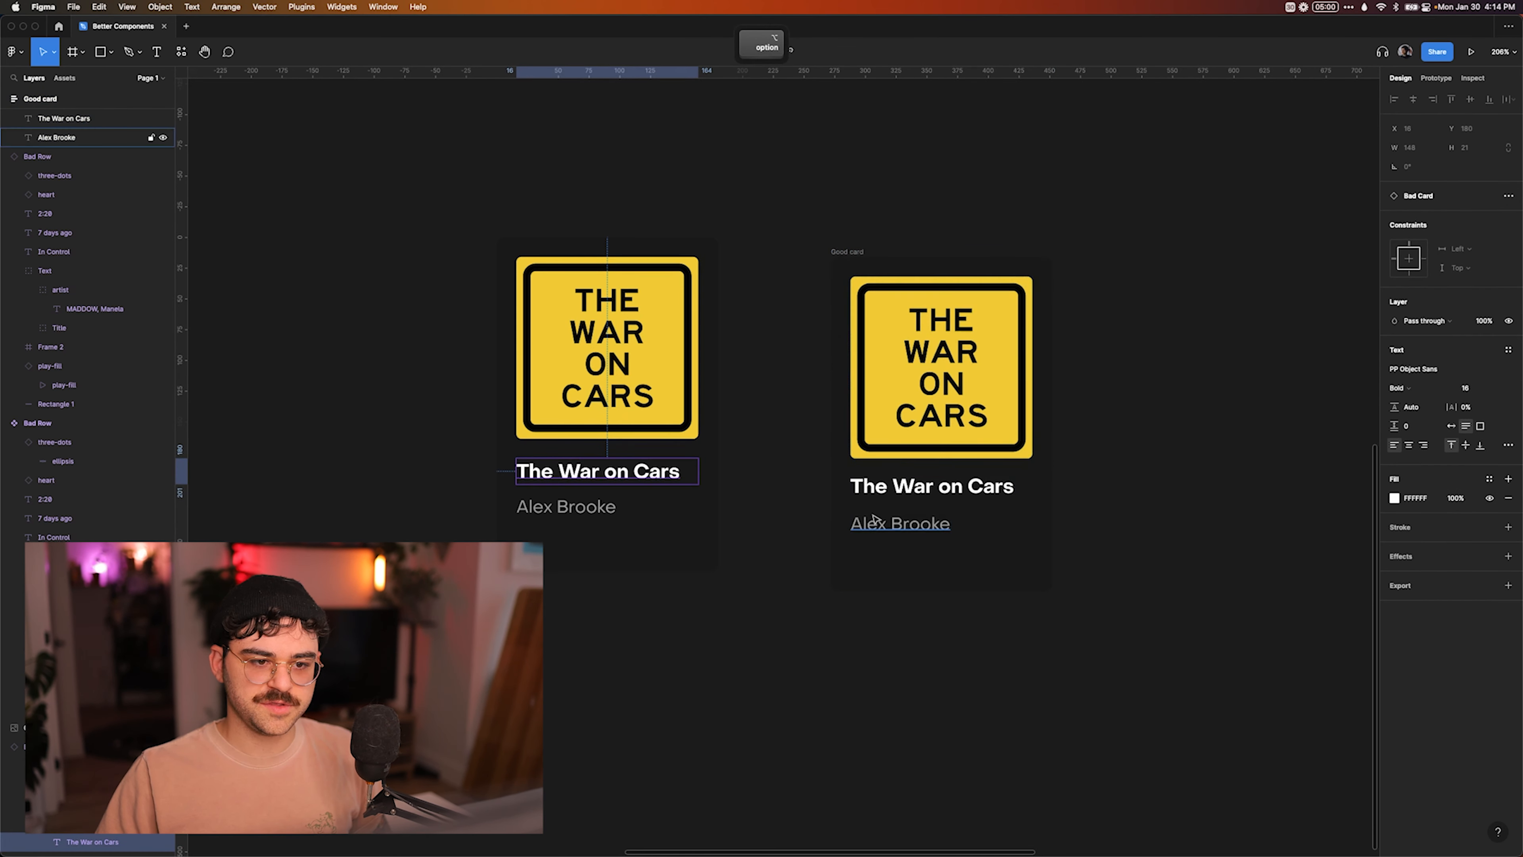
pyautogui.click(867, 251)
pyautogui.click(1413, 294)
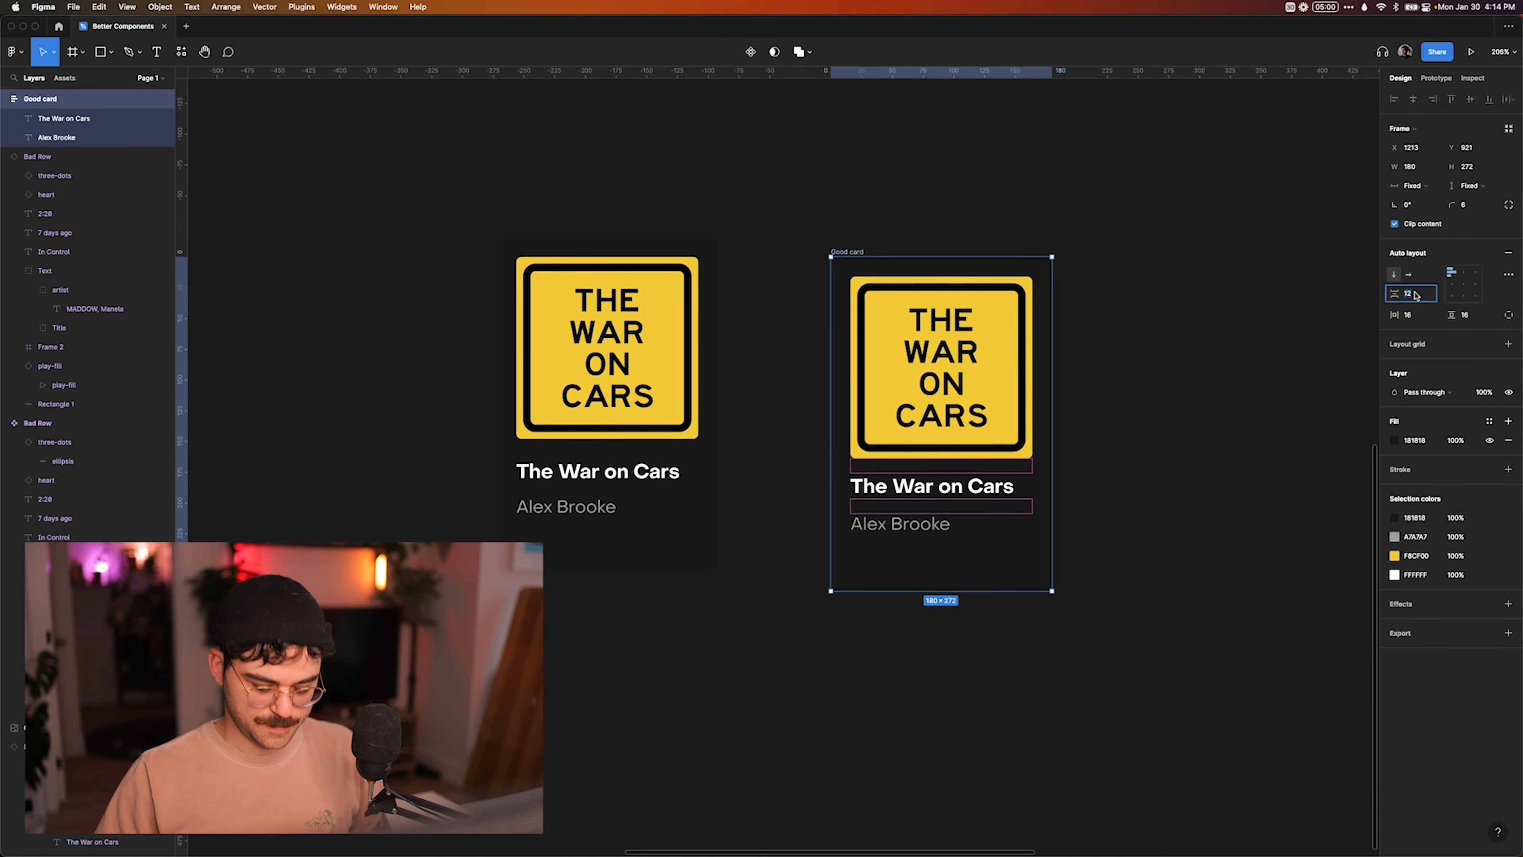
pyautogui.write('16')
pyautogui.press('Return')
pyautogui.click(1159, 435)
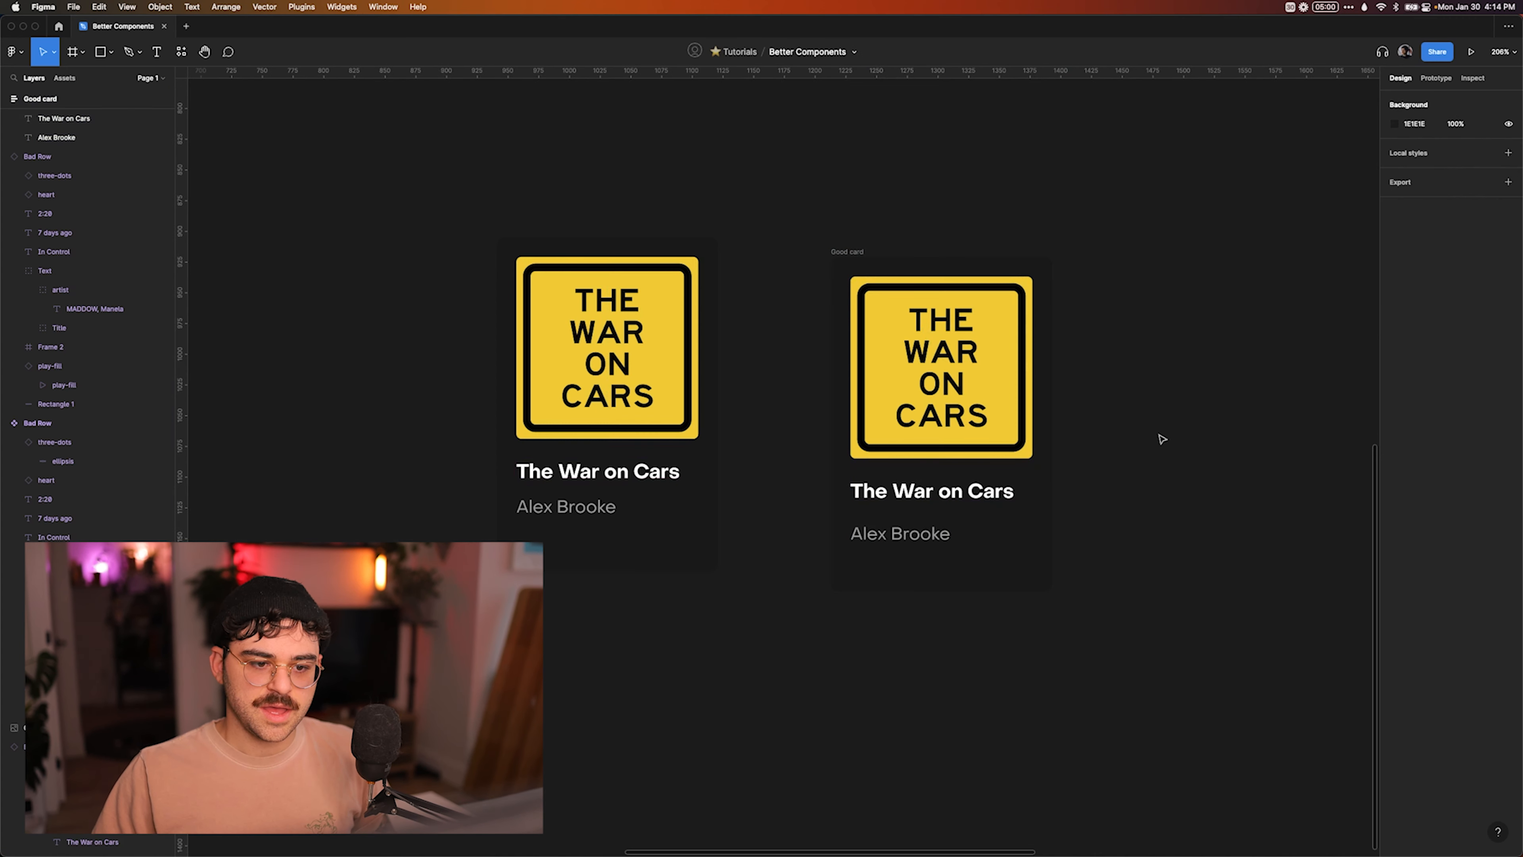
# Wrap the Good card's title and author texts in an auto layout frame named "Column".
pyautogui.keyDown('super'); pyautogui.click(912, 492); pyautogui.keyUp('super')
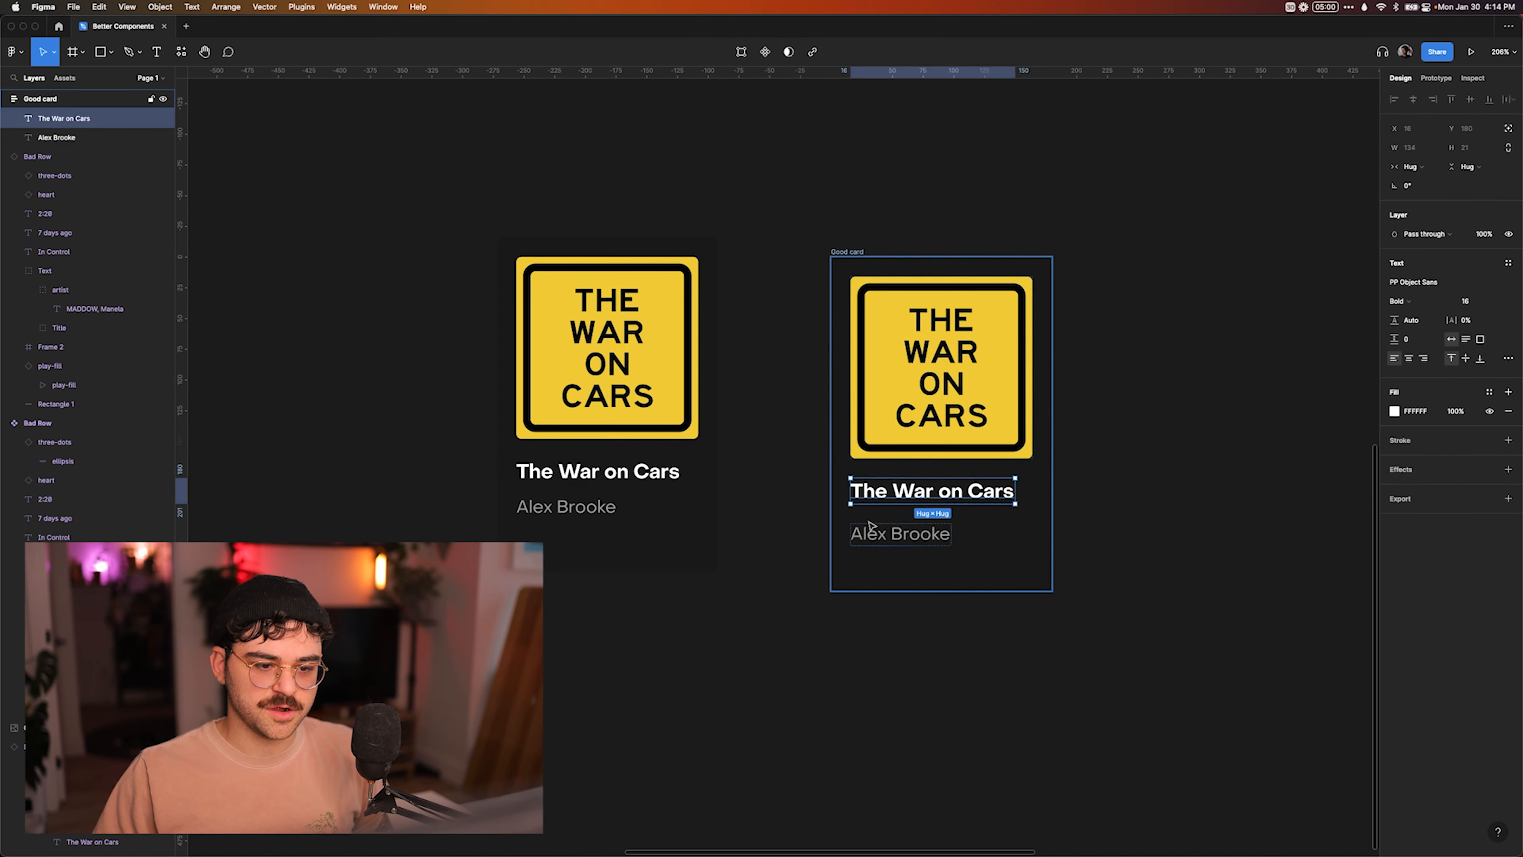
pyautogui.keyDown('shift'); pyautogui.click(876, 531); pyautogui.keyUp('shift')
pyautogui.hotkey('shift', 'a')
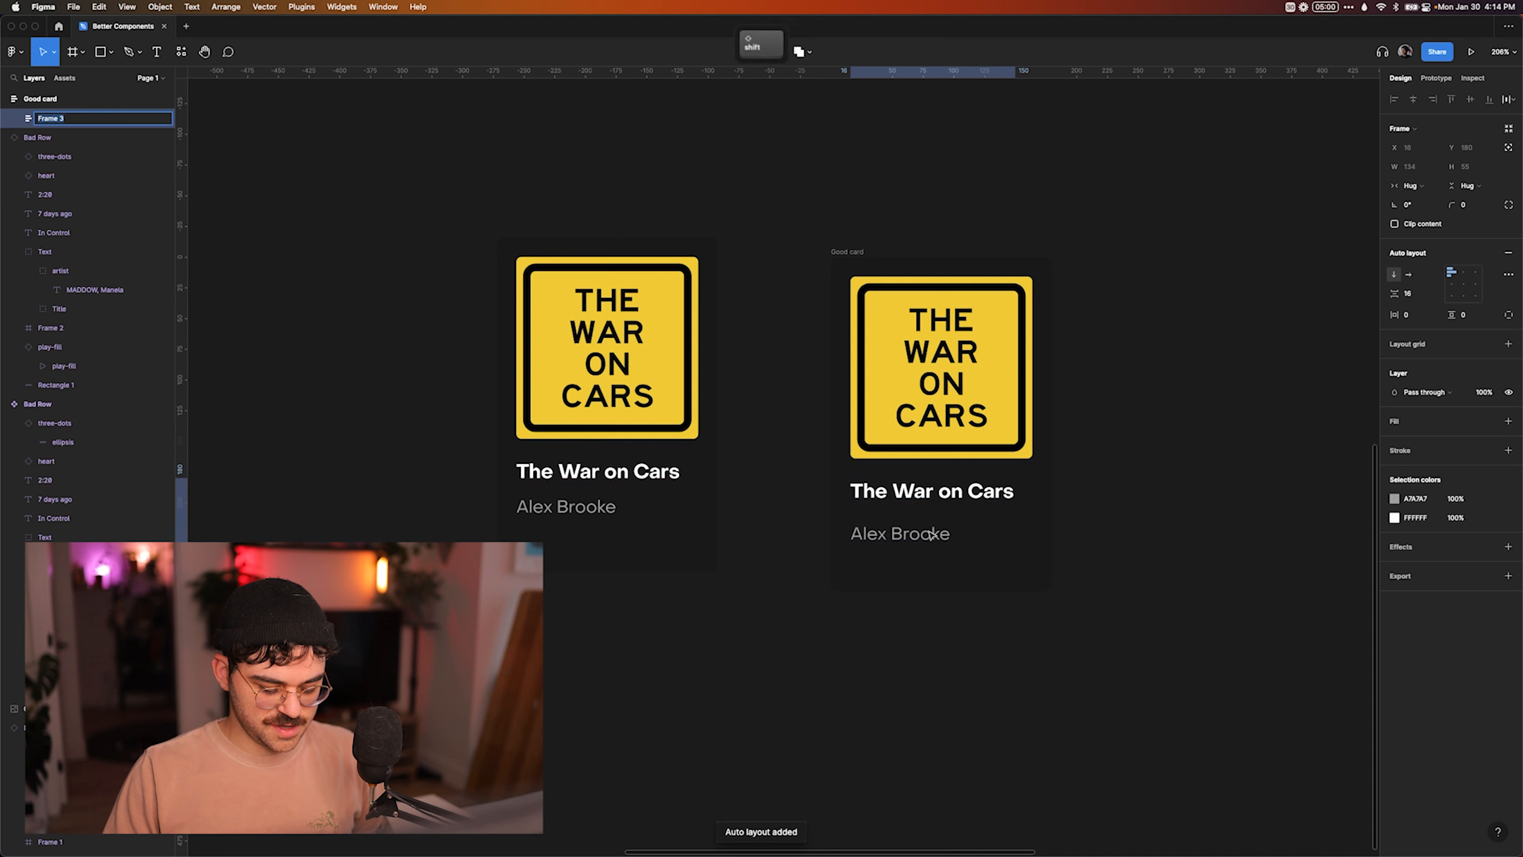
pyautogui.write('Column')
pyautogui.press('Return')
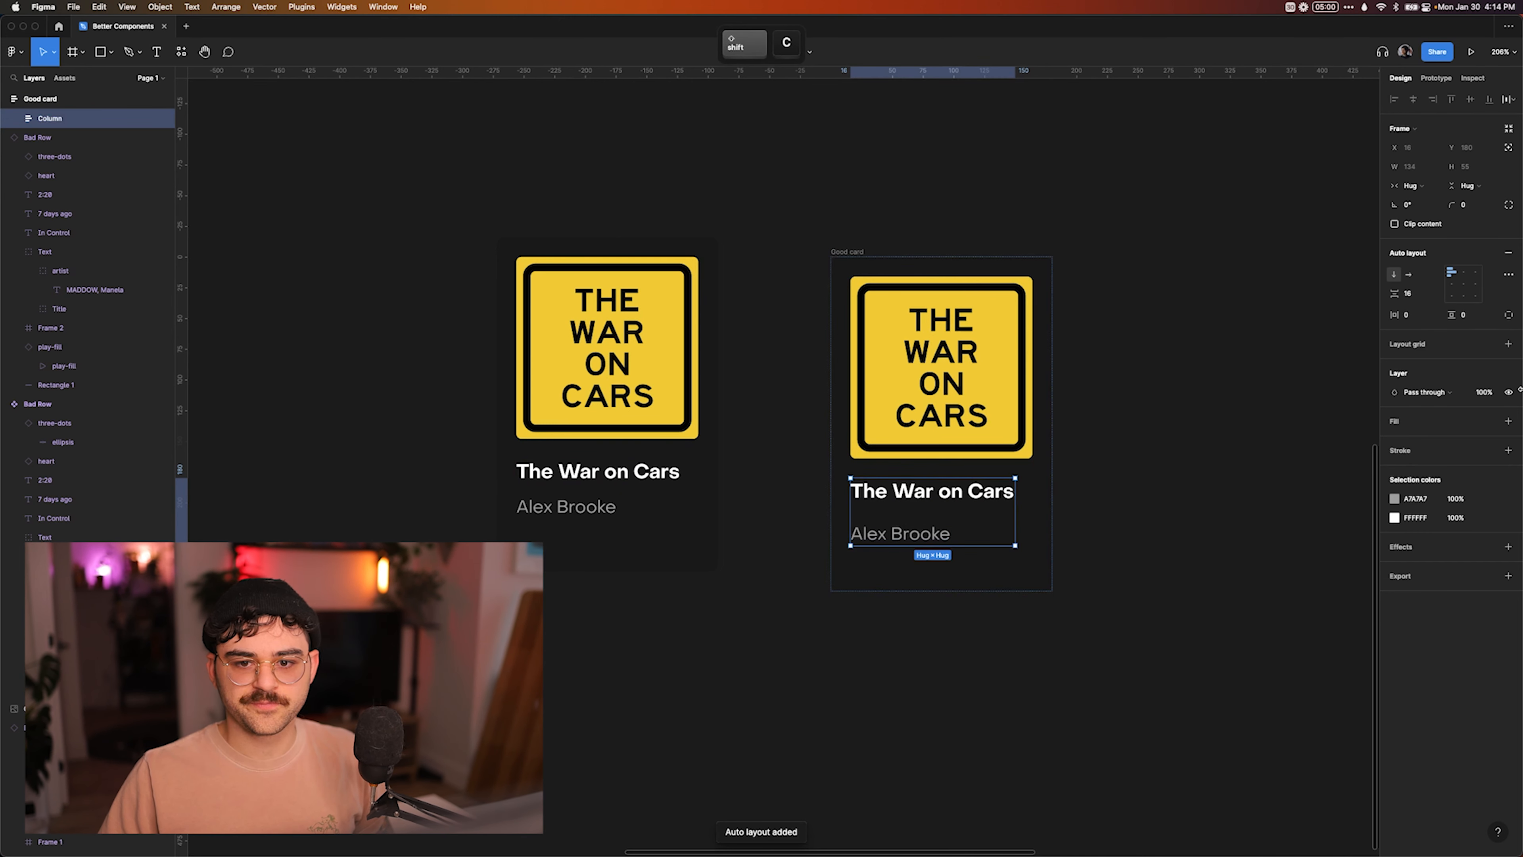
# Set the Column's item spacing to 10 and compare the author text with the Bad Card's.
pyautogui.click(1413, 295)
pyautogui.write('10')
pyautogui.press('Return')
pyautogui.keyDown('super'); pyautogui.click(587, 509); pyautogui.keyUp('super')
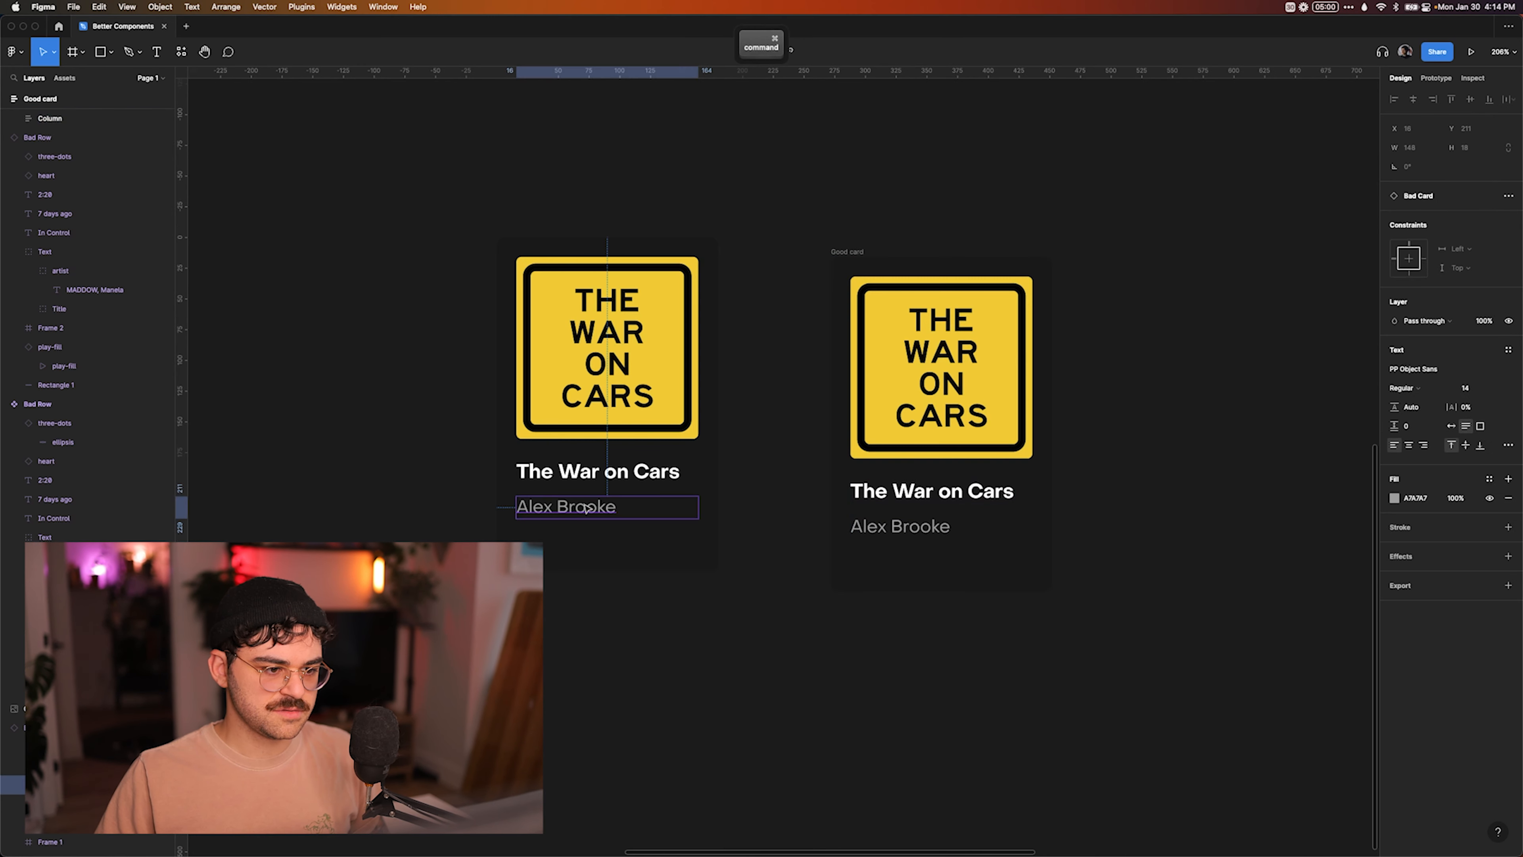
pyautogui.click(873, 662)
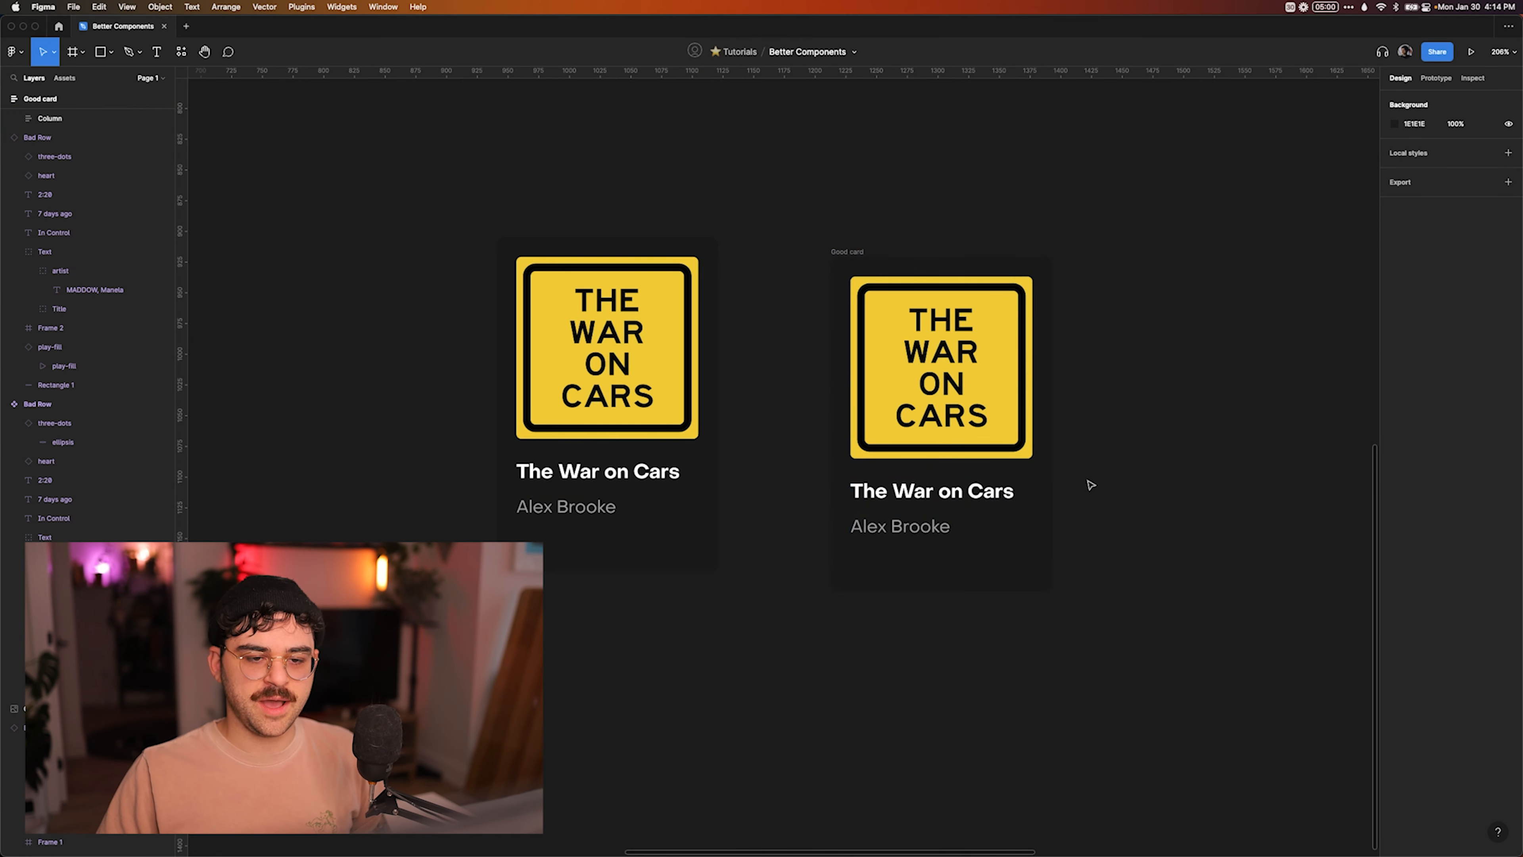
# Try shrinking the Good card to 98 × 237 to test how its contents respond, and undo the resize.
pyautogui.click(851, 255)
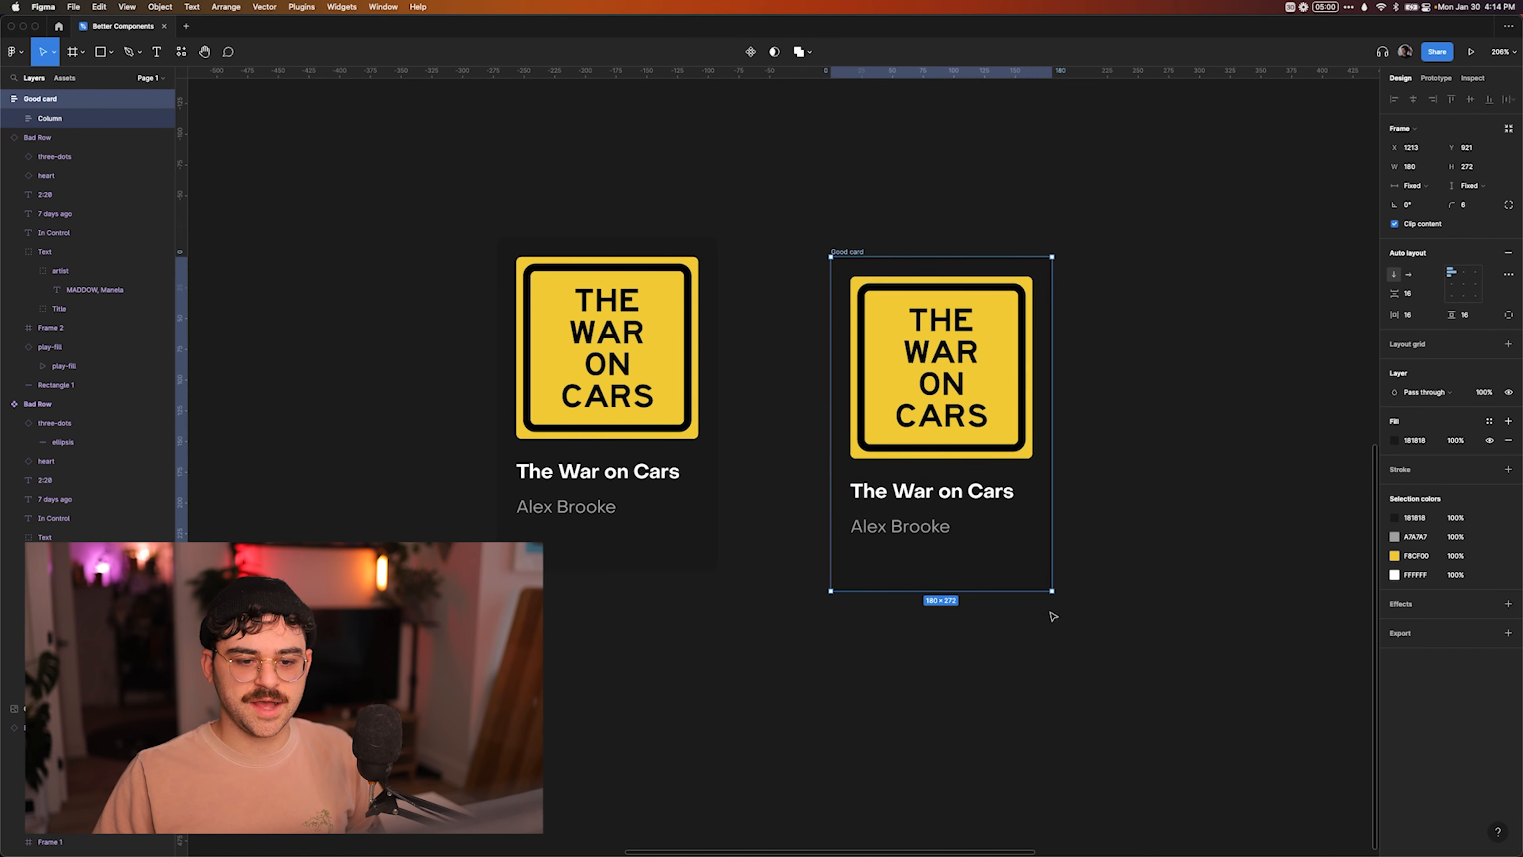
pyautogui.moveTo(1051, 592); pyautogui.dragTo(952, 548)
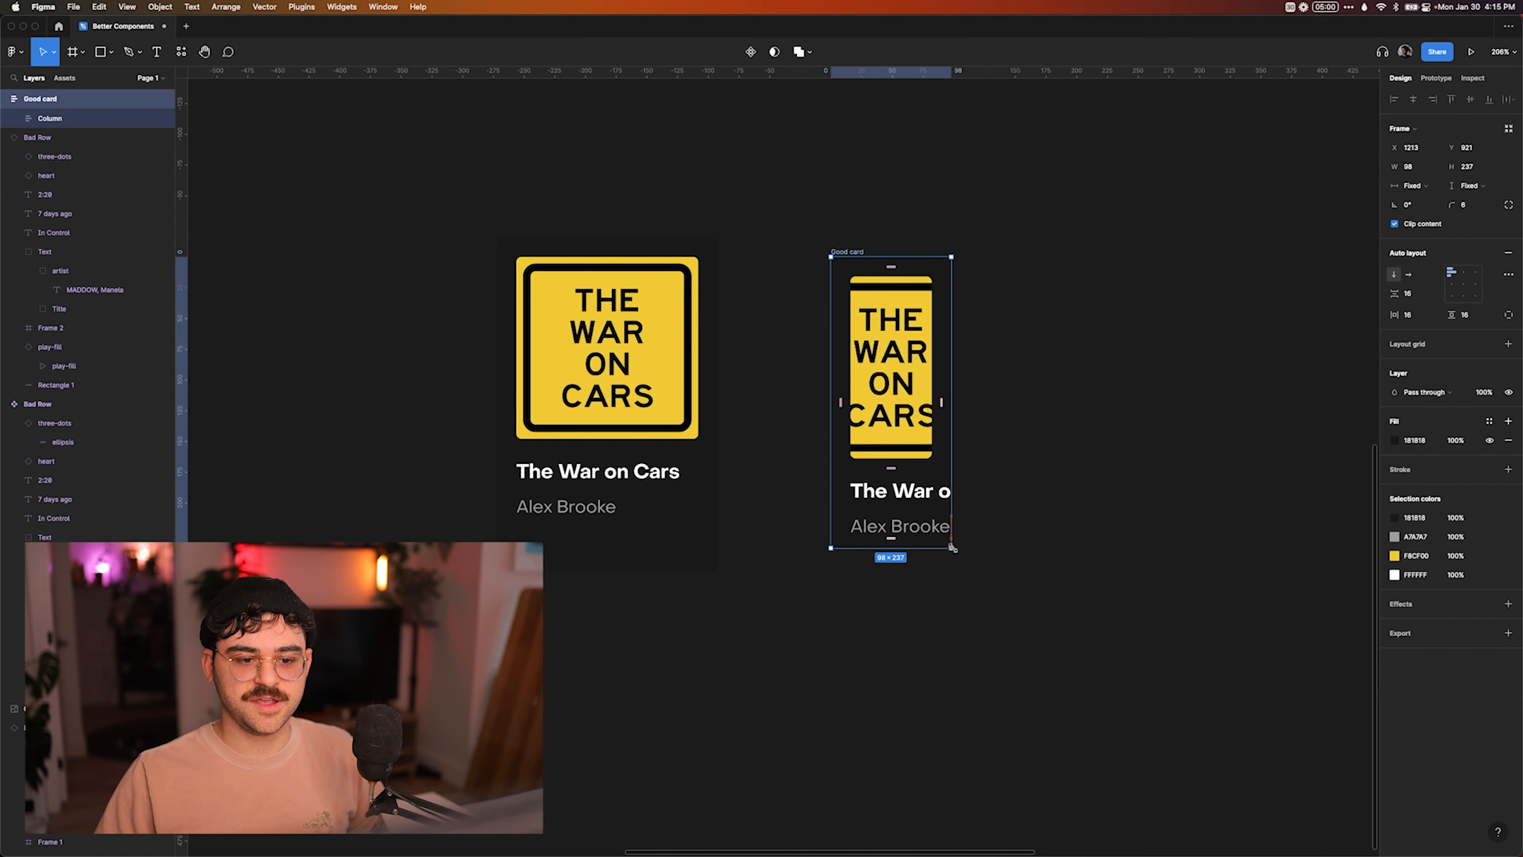
pyautogui.hotkey('ctrl', 'z')
# Set the Column frame and both texts inside it to fill the available width.
pyautogui.click(942, 497)
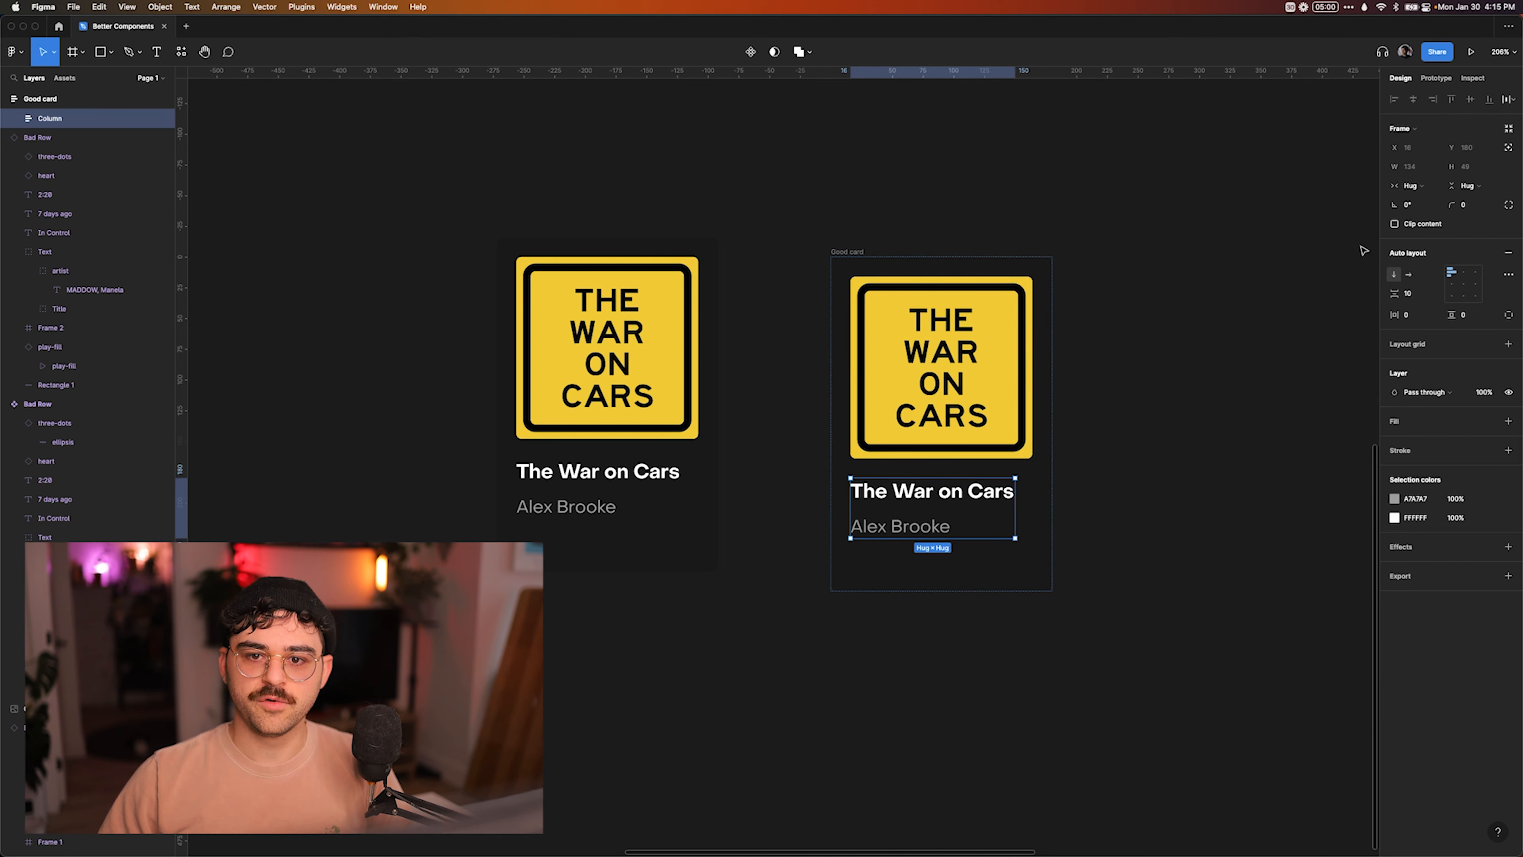
pyautogui.click(1410, 186)
pyautogui.click(1426, 202)
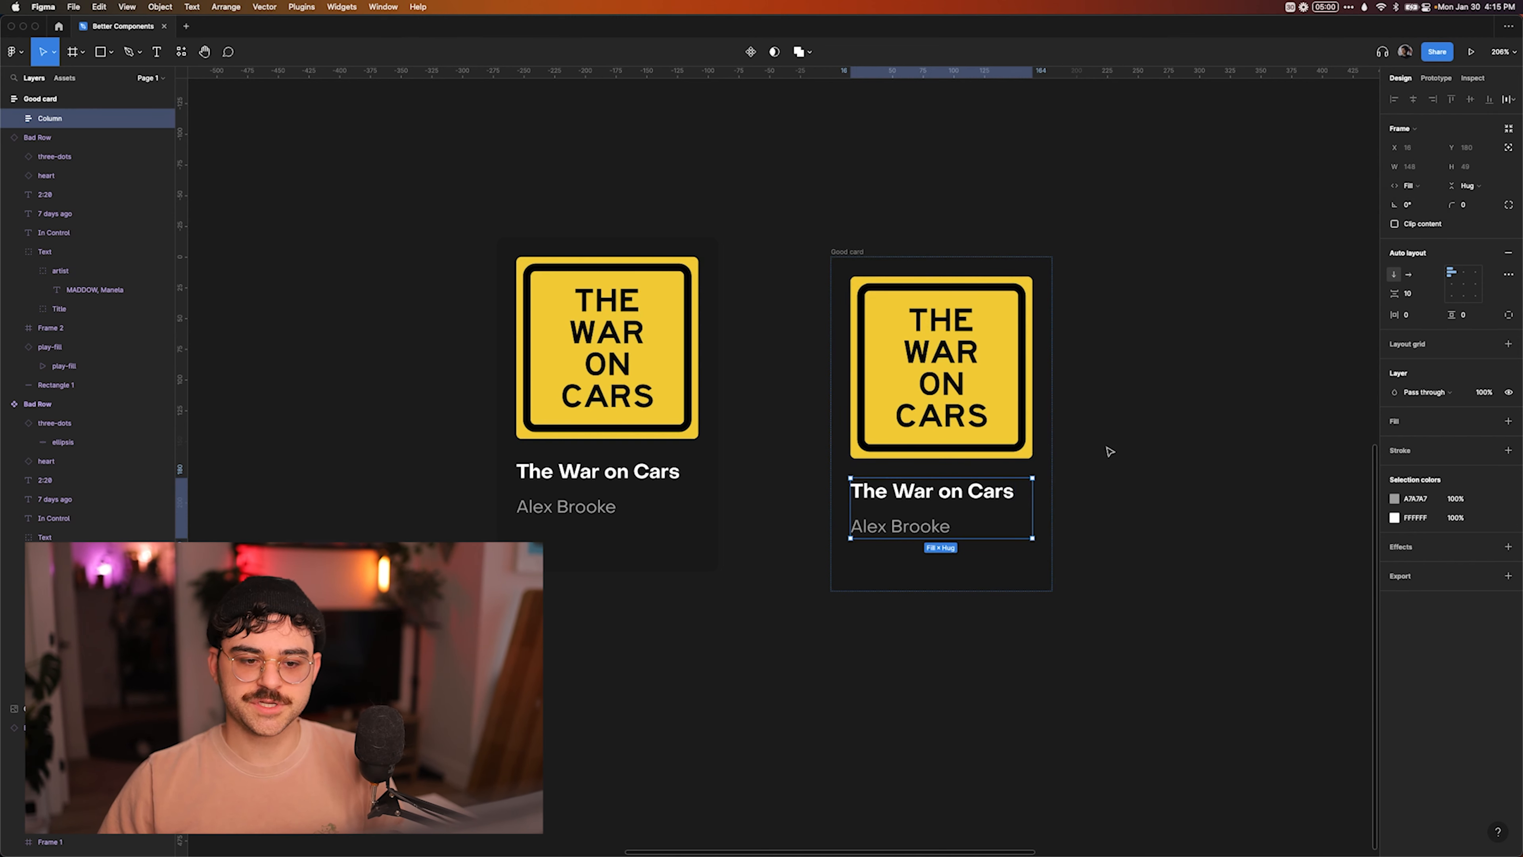
pyautogui.press('Return')
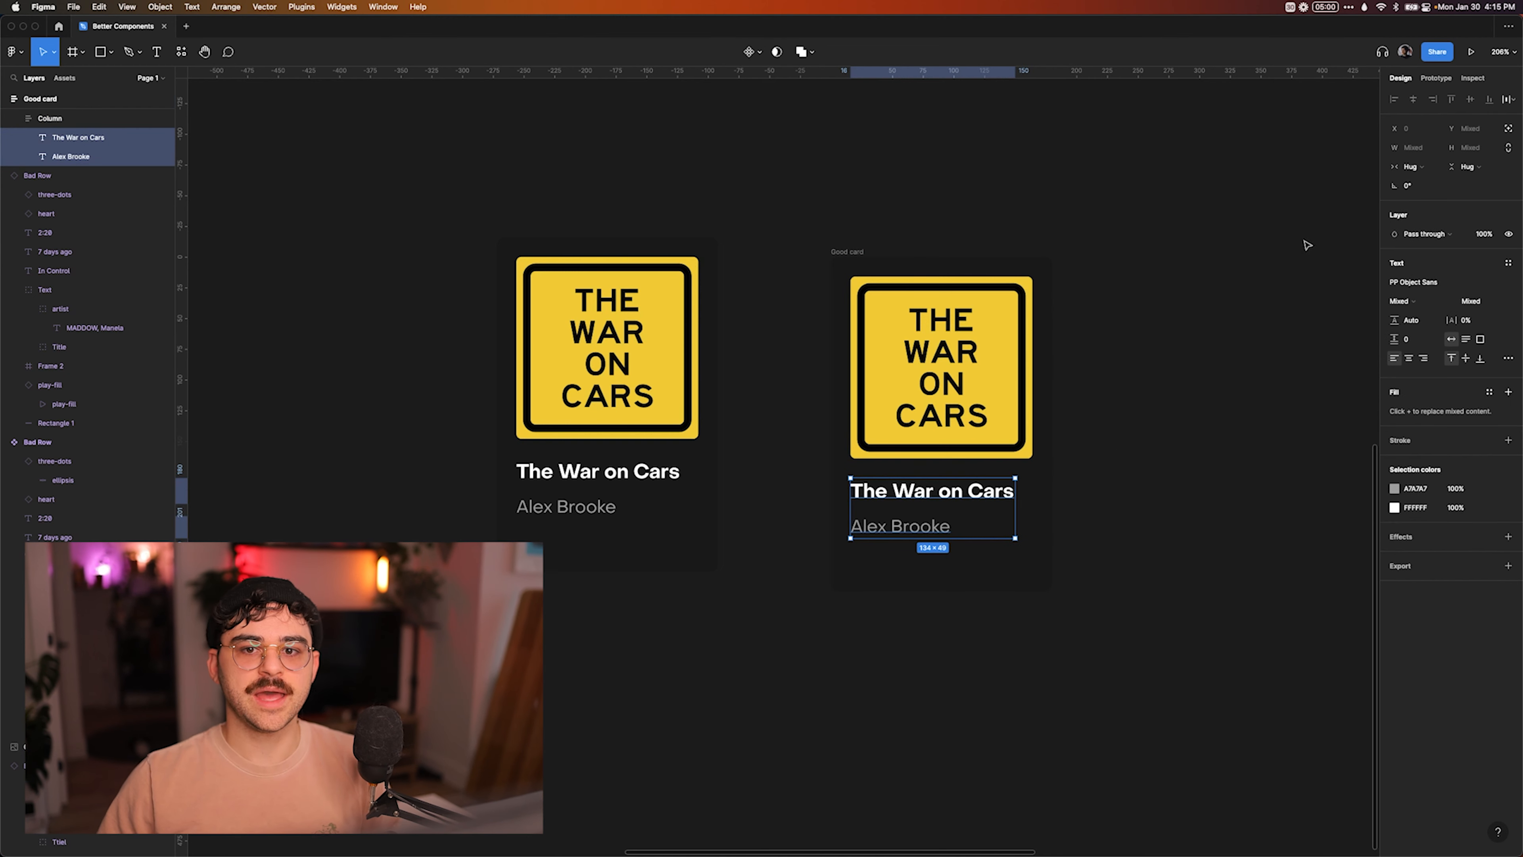
pyautogui.click(1144, 427)
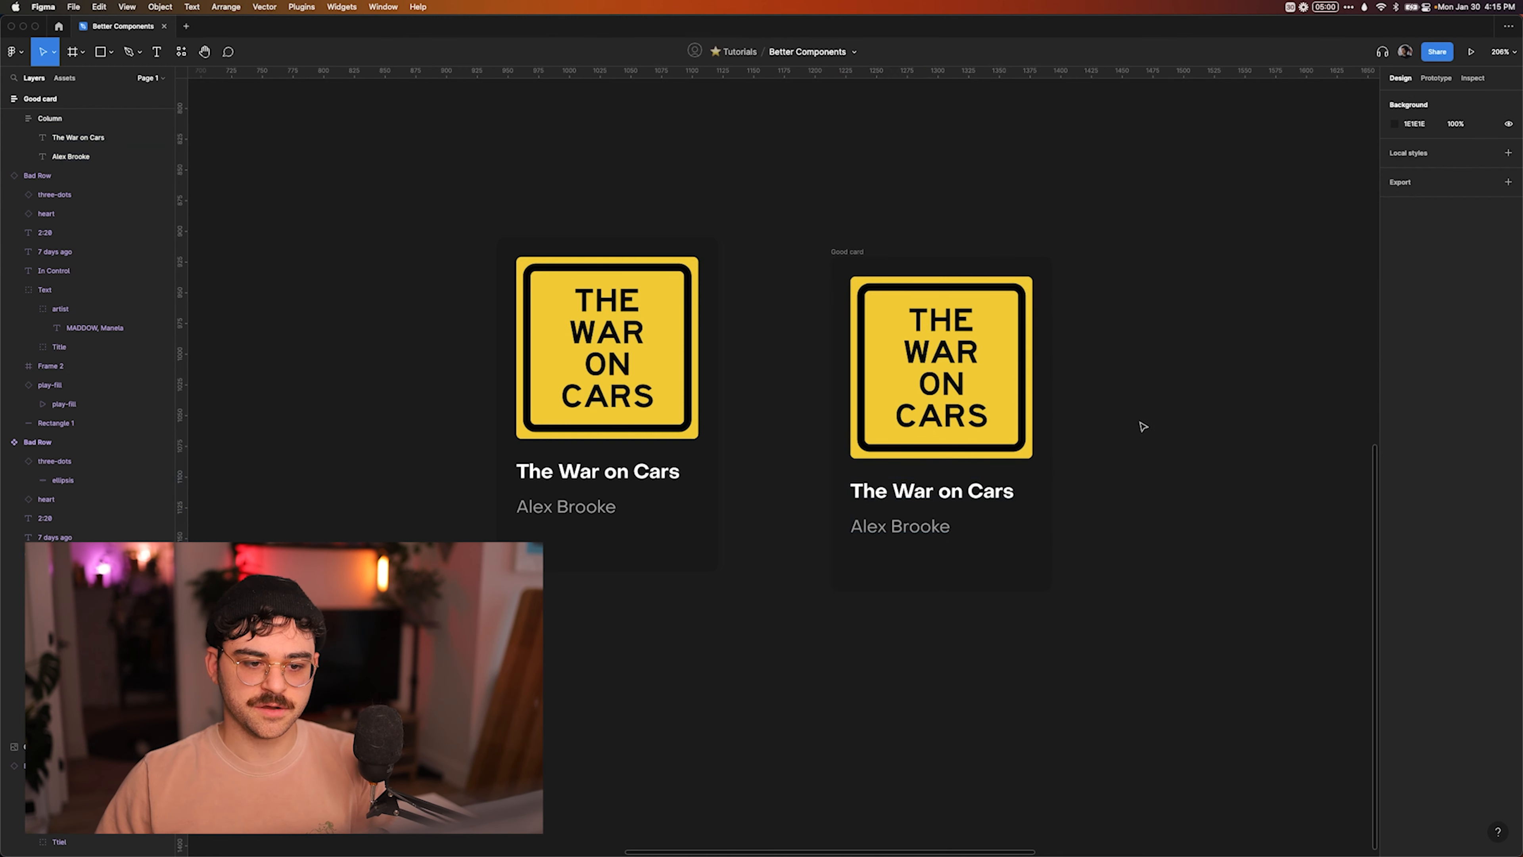
# Try narrowing the Good card to a width of 157 to test text wrapping, and undo the resize.
pyautogui.click(899, 317)
pyautogui.moveTo(1049, 356); pyautogui.dragTo(1019, 360)
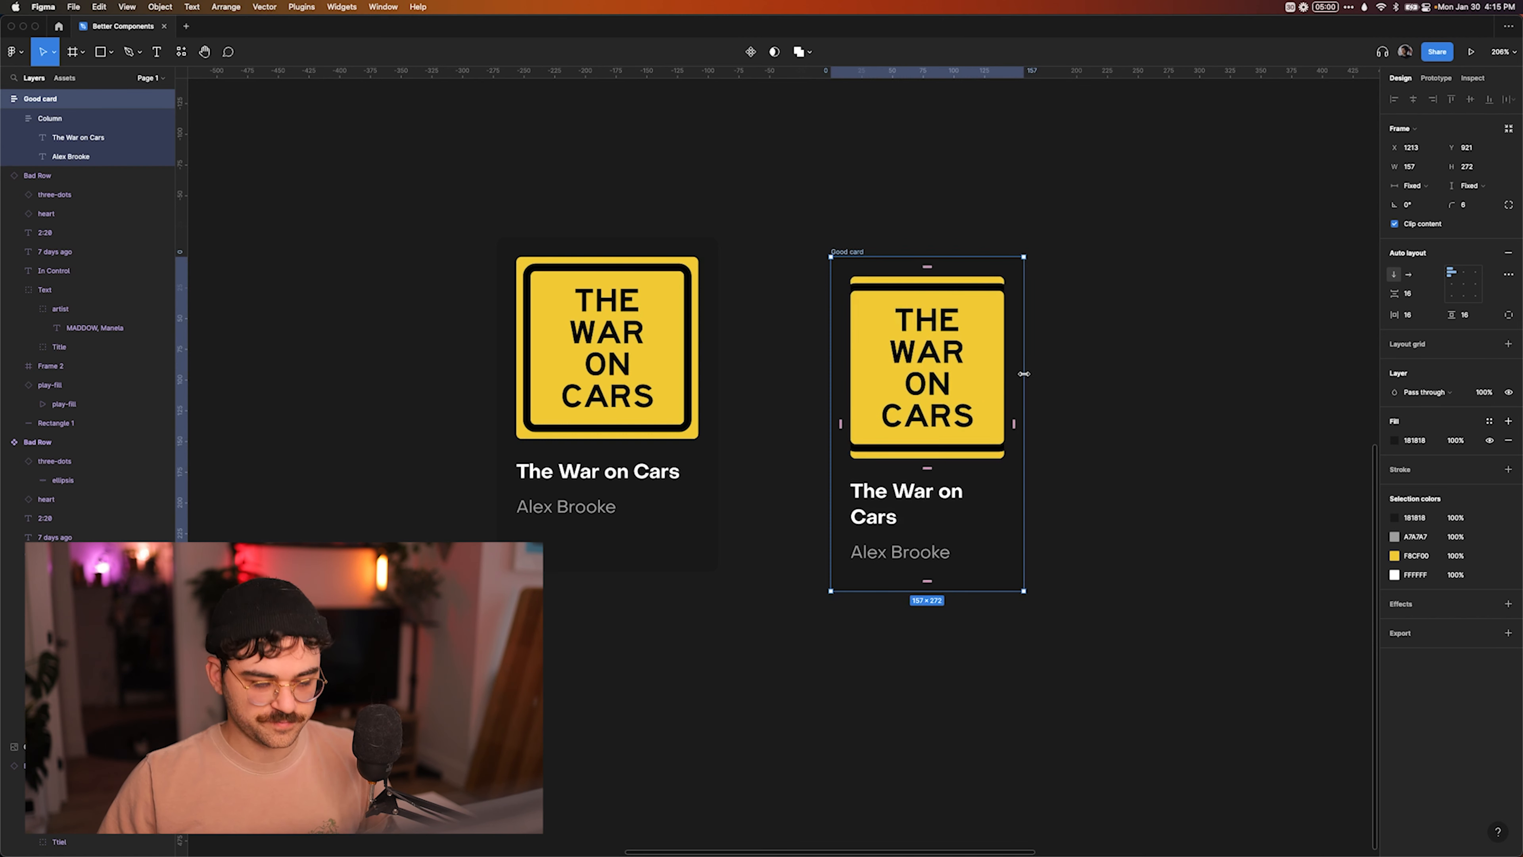
pyautogui.press('super+z')
pyautogui.click(1148, 417)
# Set the resizing of the Good card's title text to Truncate text in its type settings.
pyautogui.doubleClick(959, 509)
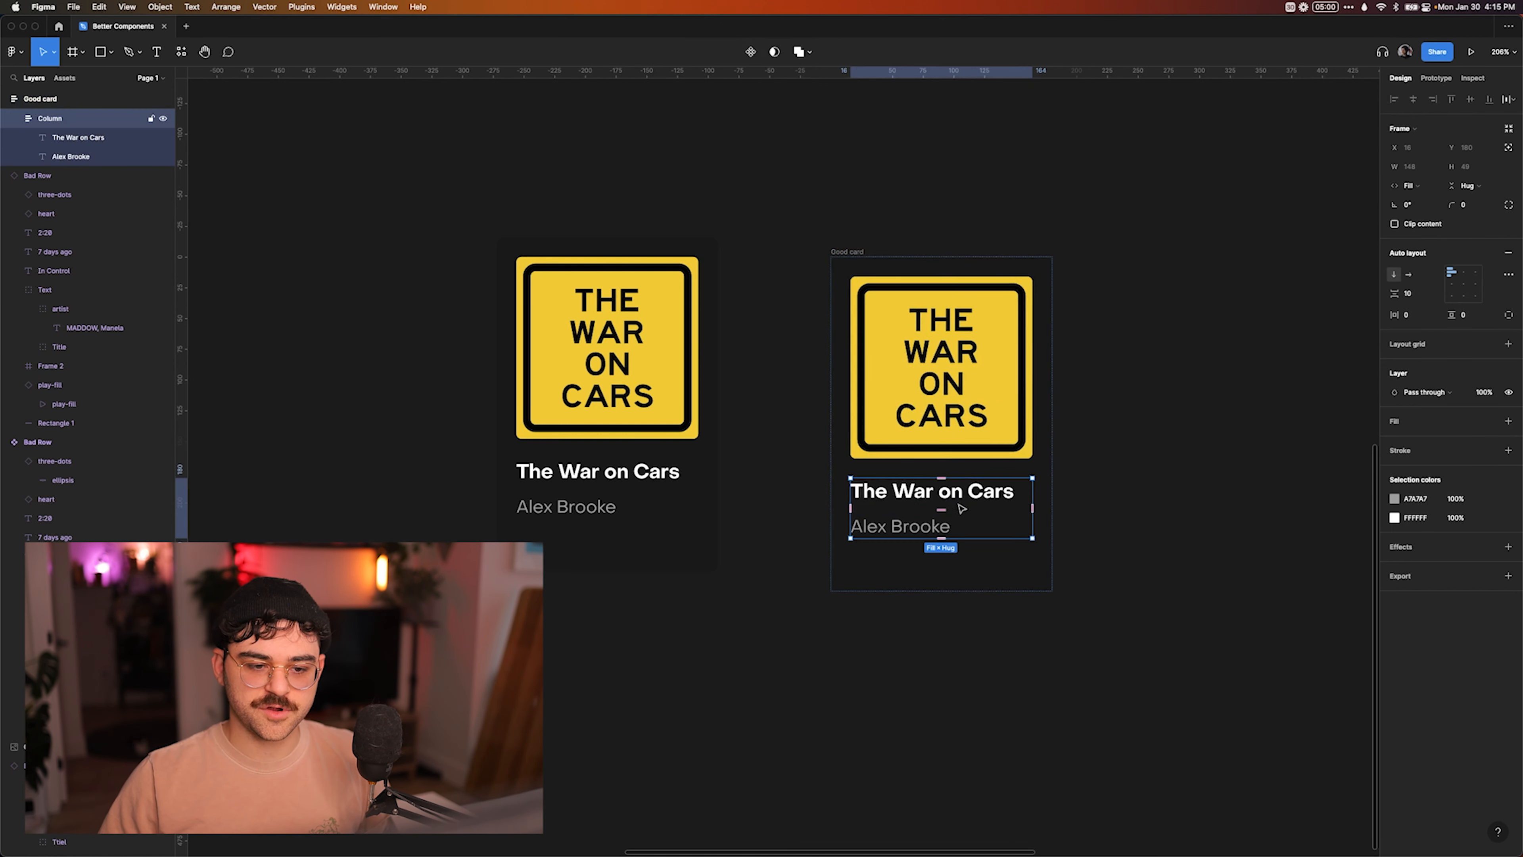
pyautogui.press('super')
pyautogui.click(1145, 485)
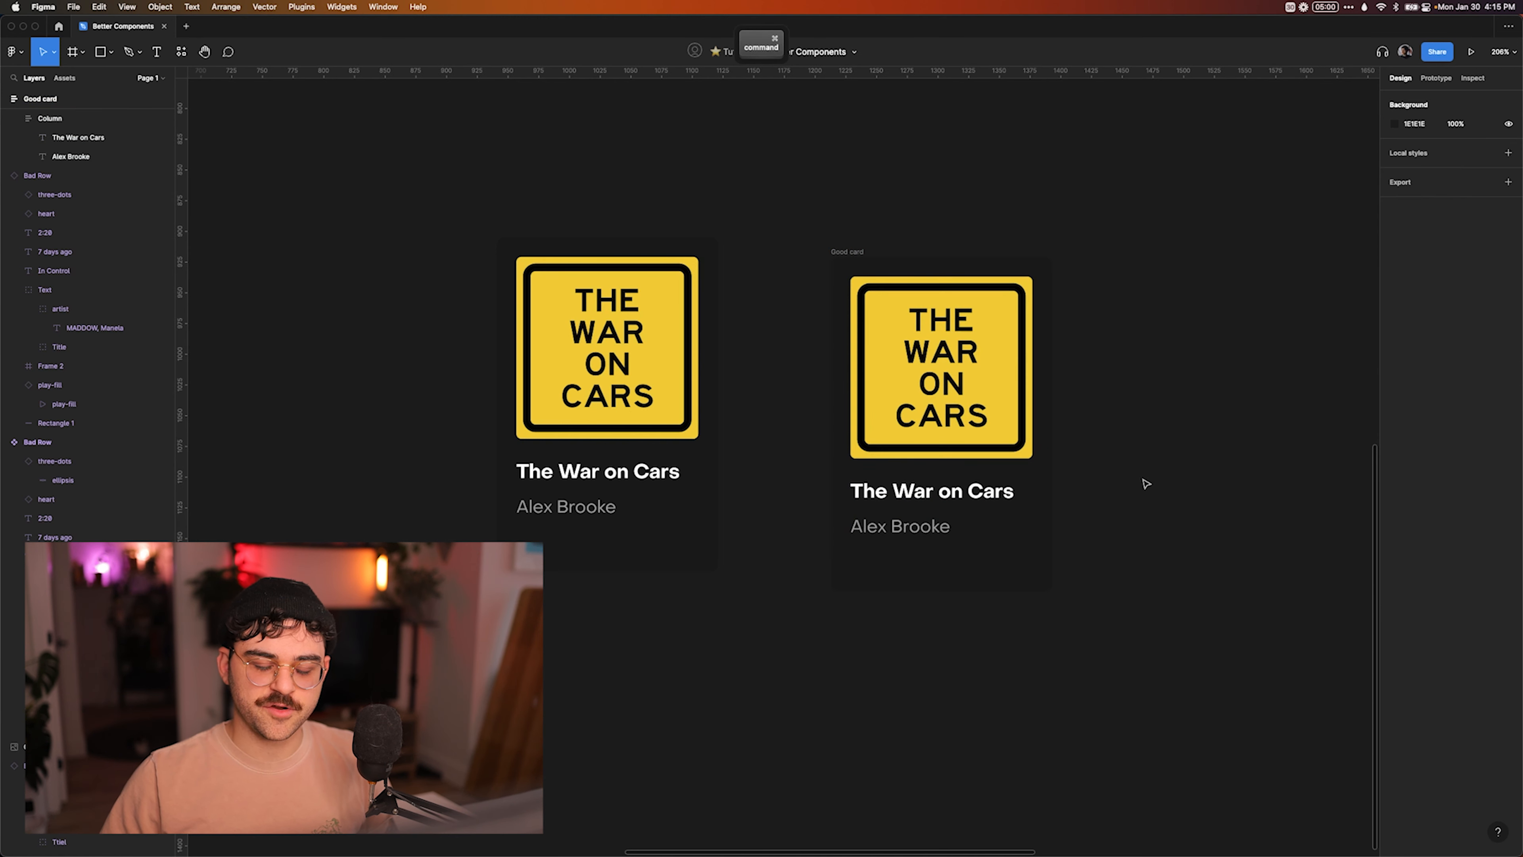
pyautogui.keyDown('super'); pyautogui.click(947, 492); pyautogui.keyUp('super')
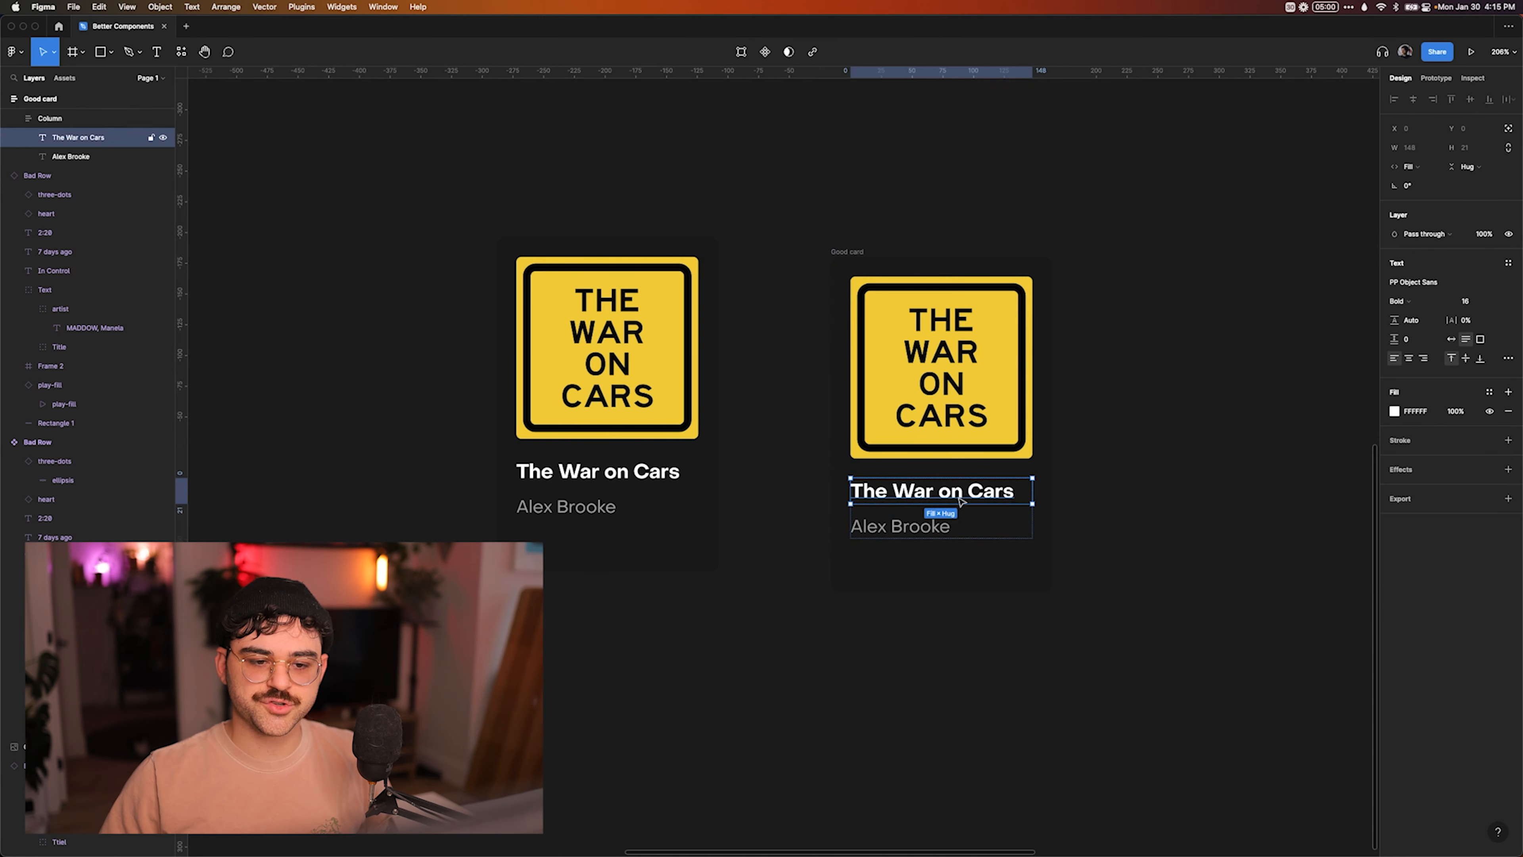
pyautogui.click(1288, 415)
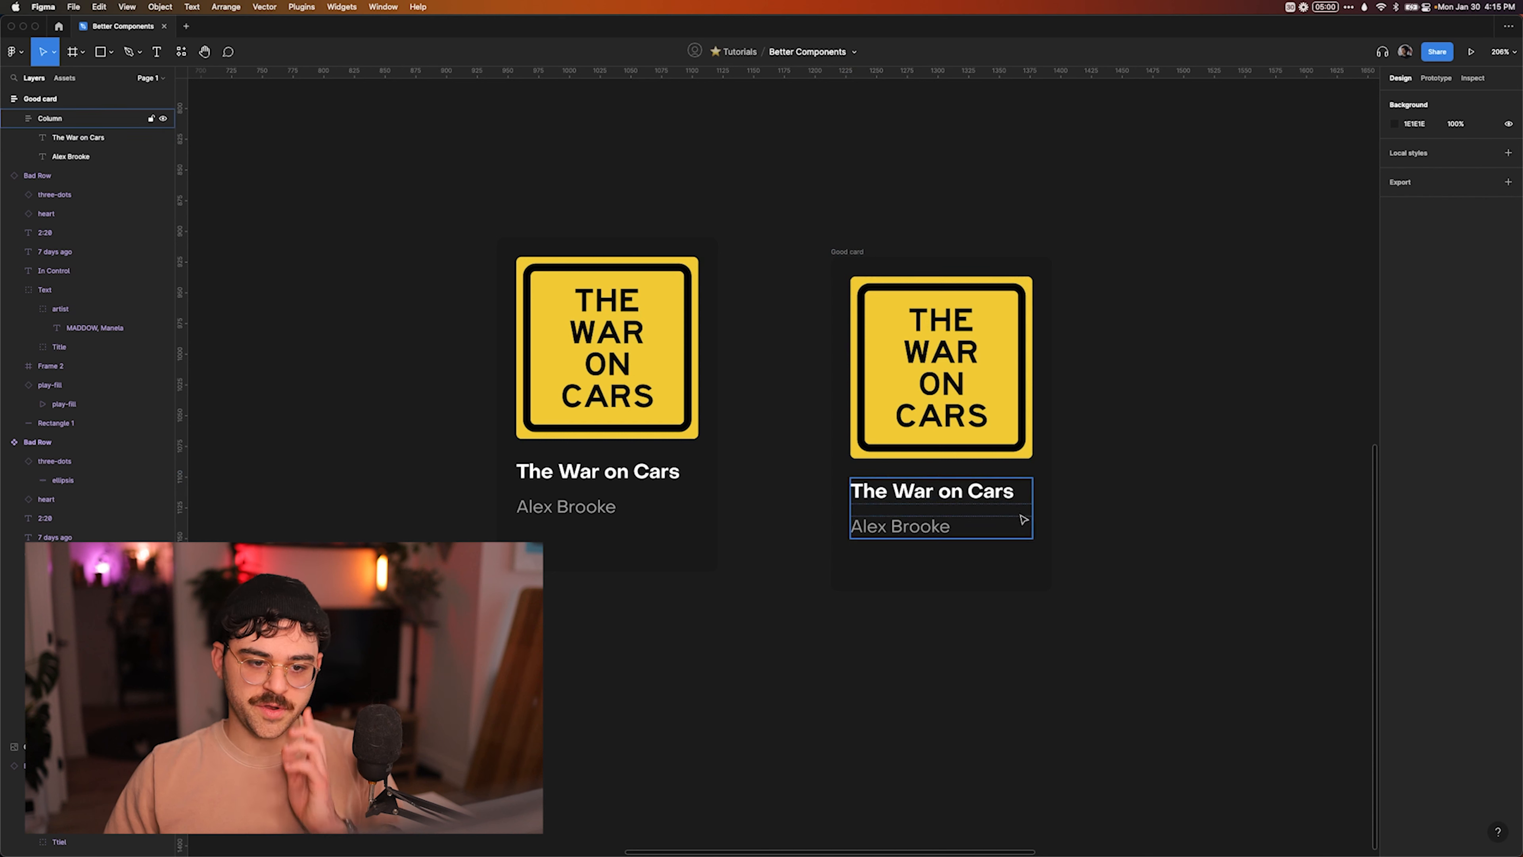
pyautogui.keyDown('super'); pyautogui.click(984, 495); pyautogui.keyUp('super')
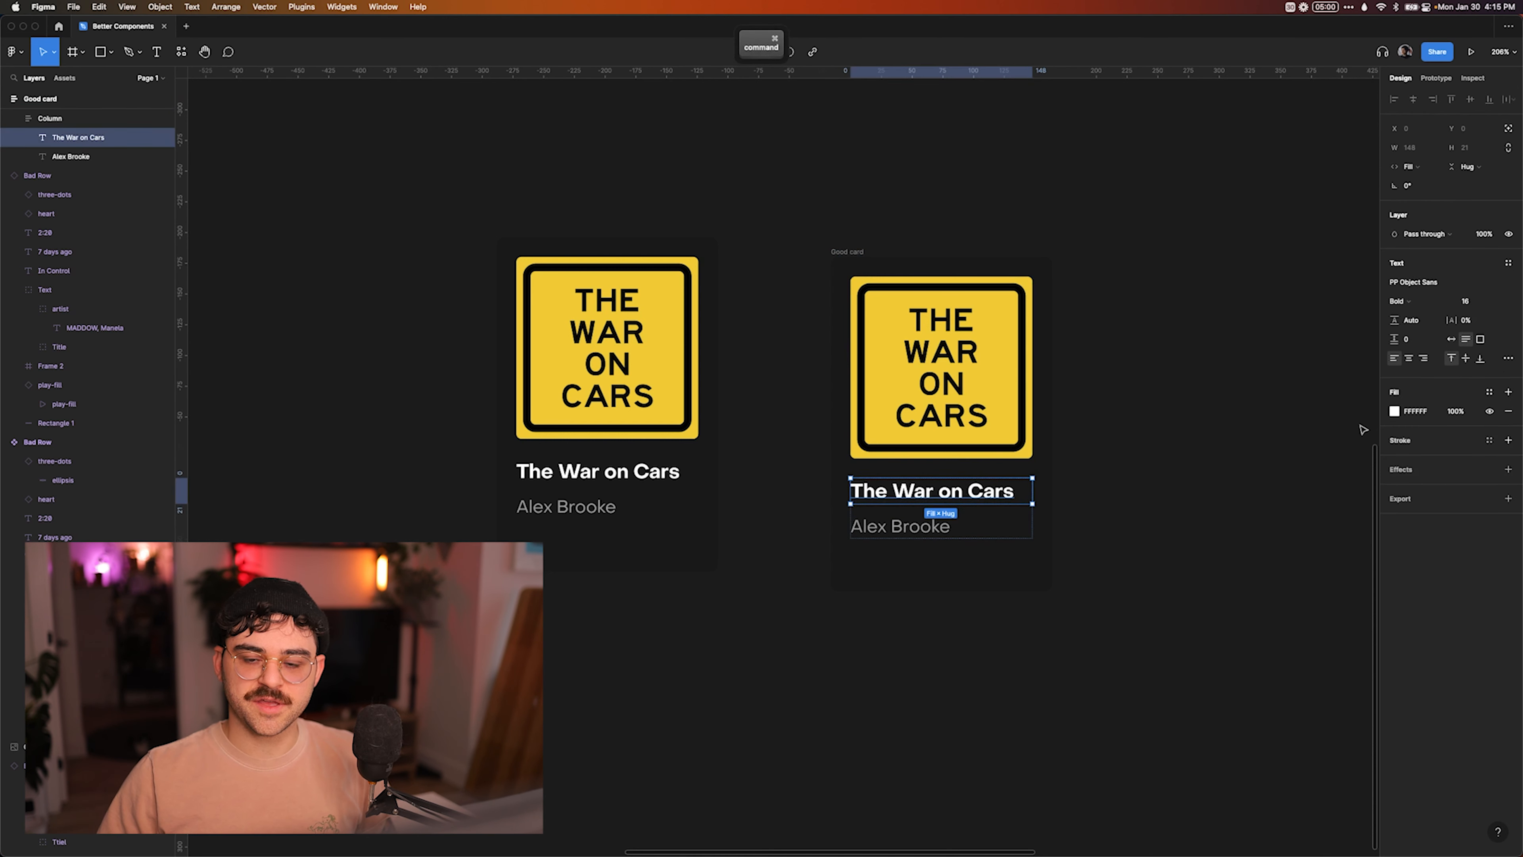
pyautogui.click(1508, 358)
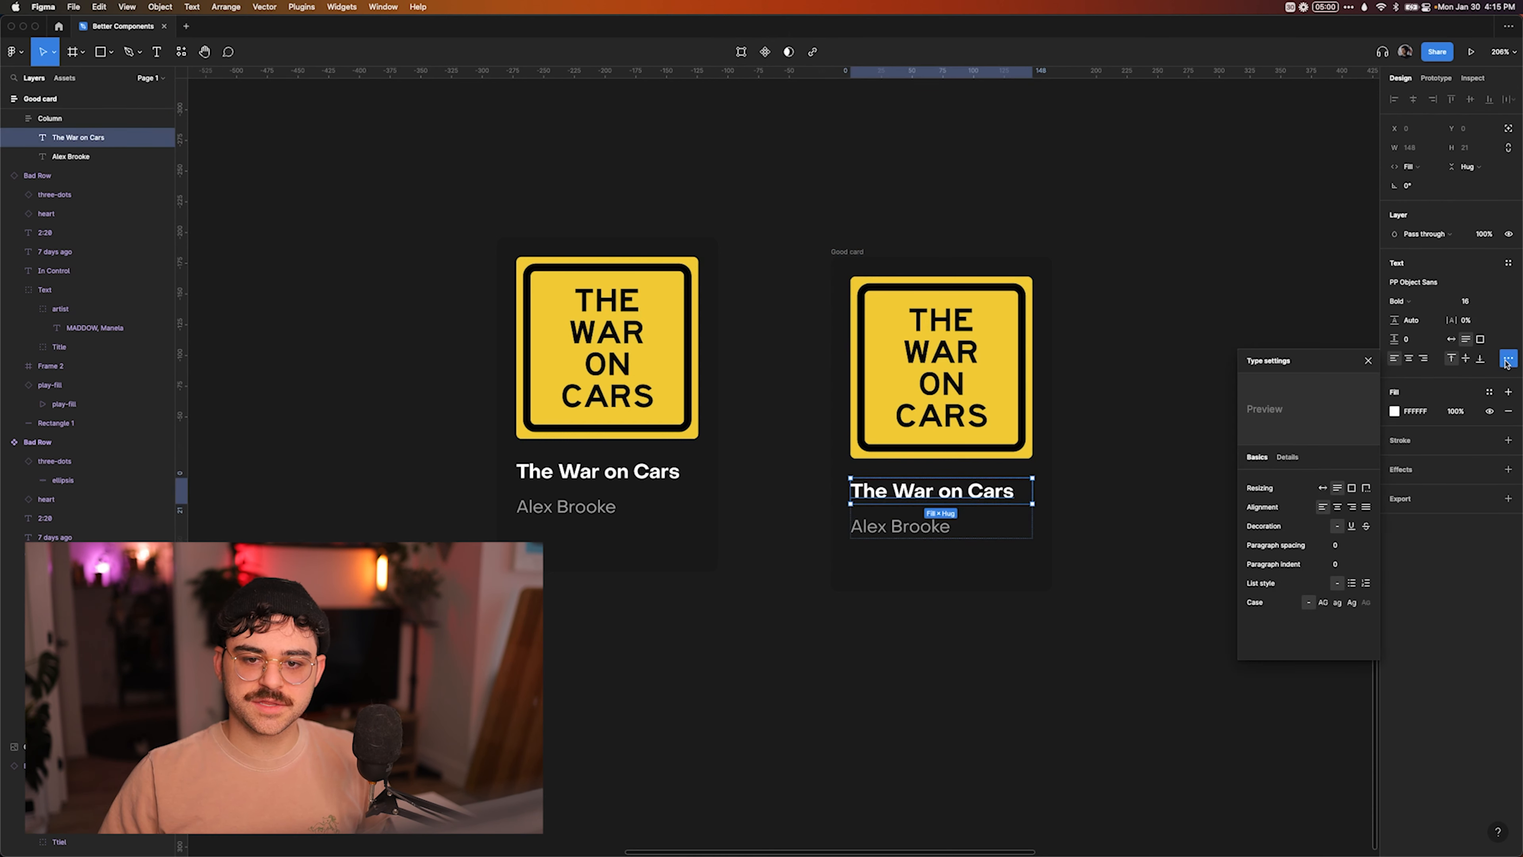
pyautogui.click(1366, 487)
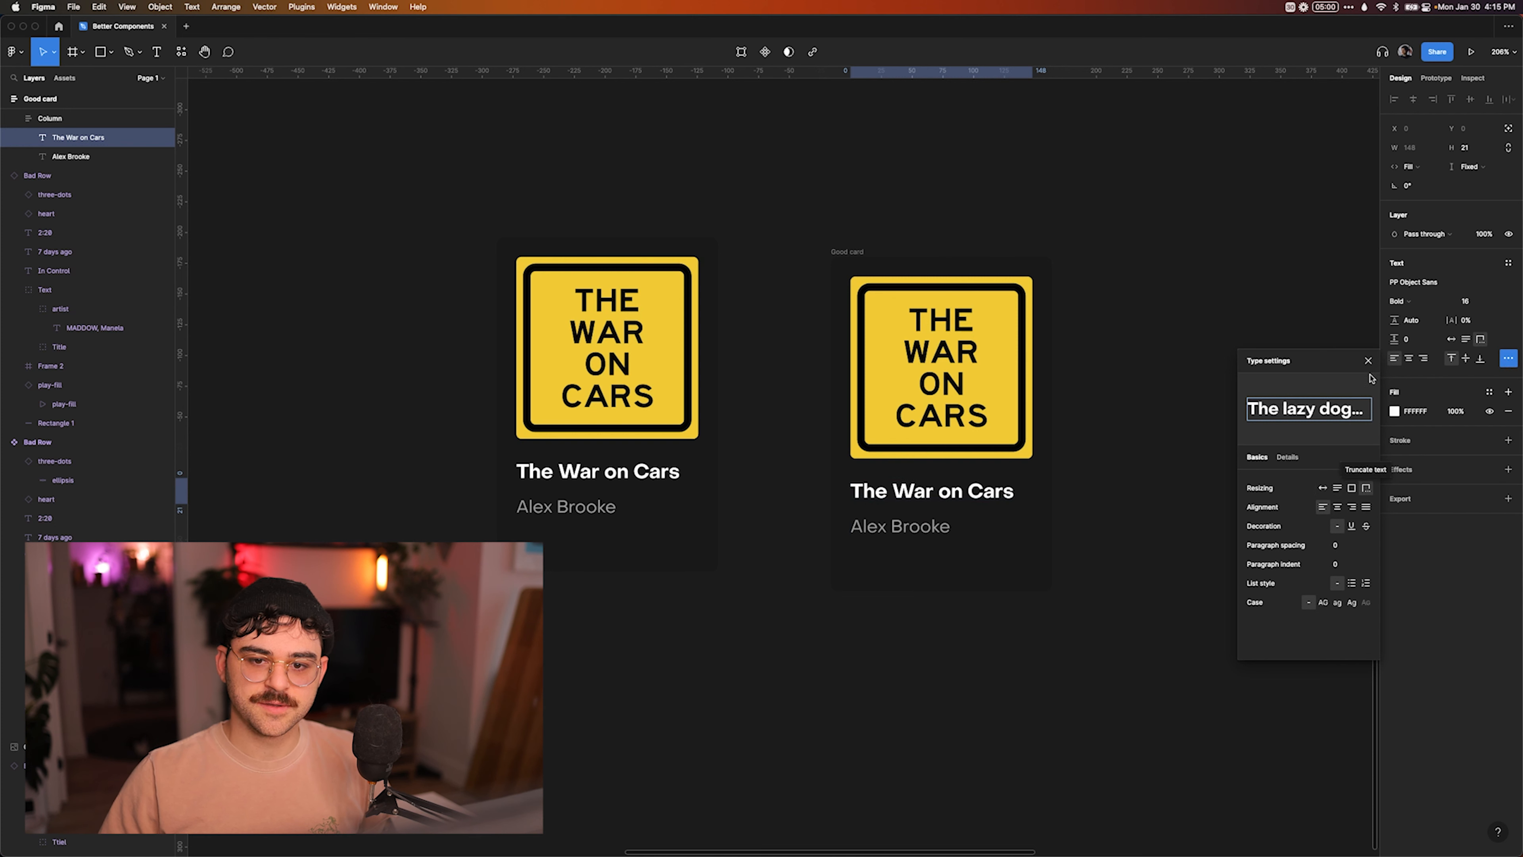
pyautogui.click(1367, 360)
# Extend the Good card's author text with filler onto a second line and set its resizing to Truncate text.
pyautogui.keyDown('super'); pyautogui.click(900, 526); pyautogui.keyUp('super')
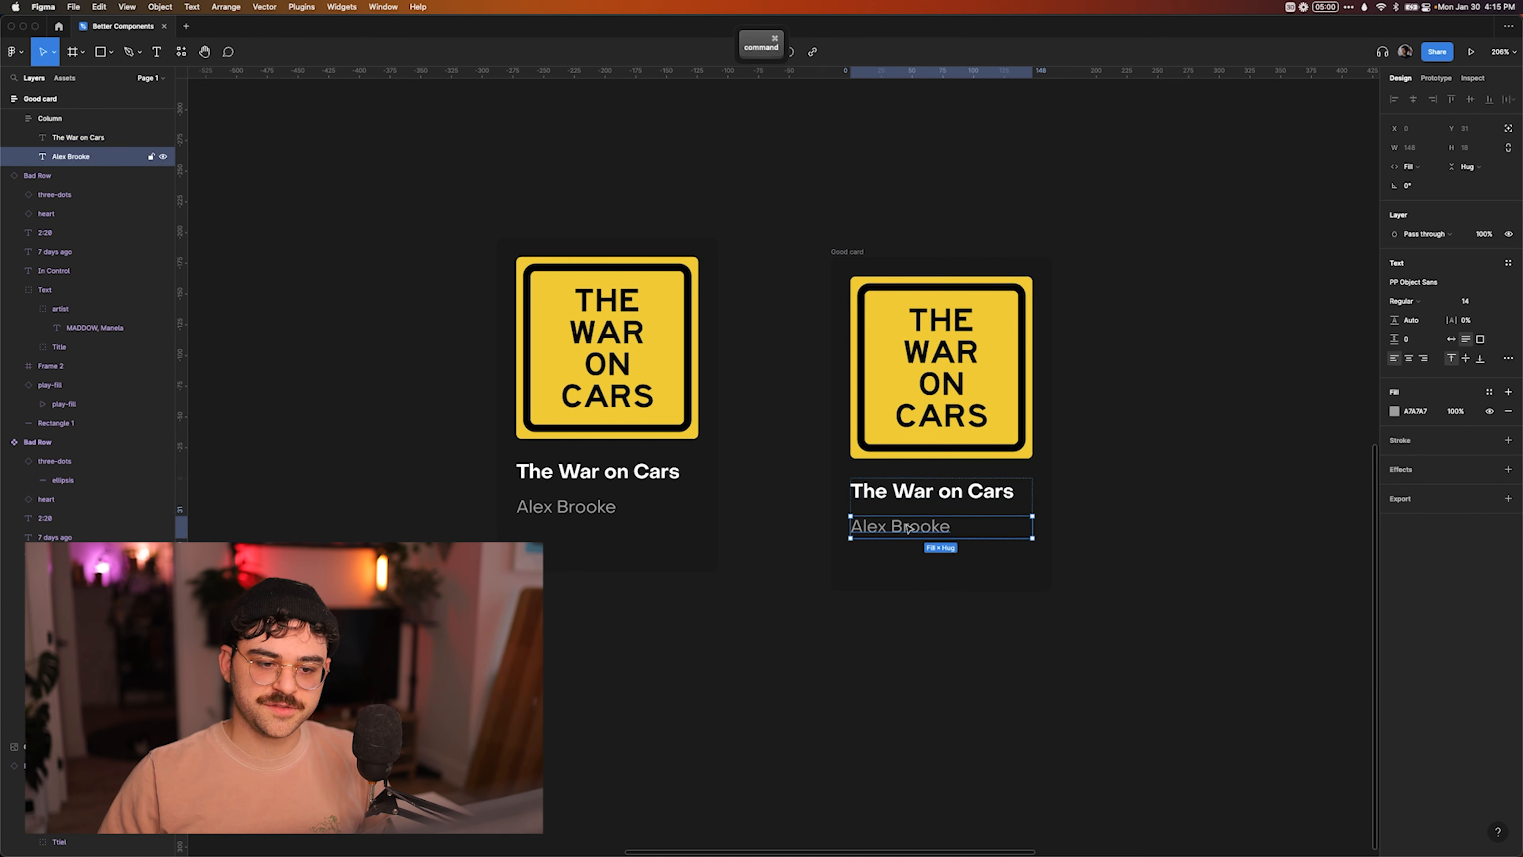
pyautogui.press('Return')
pyautogui.write('helhlhfkld')
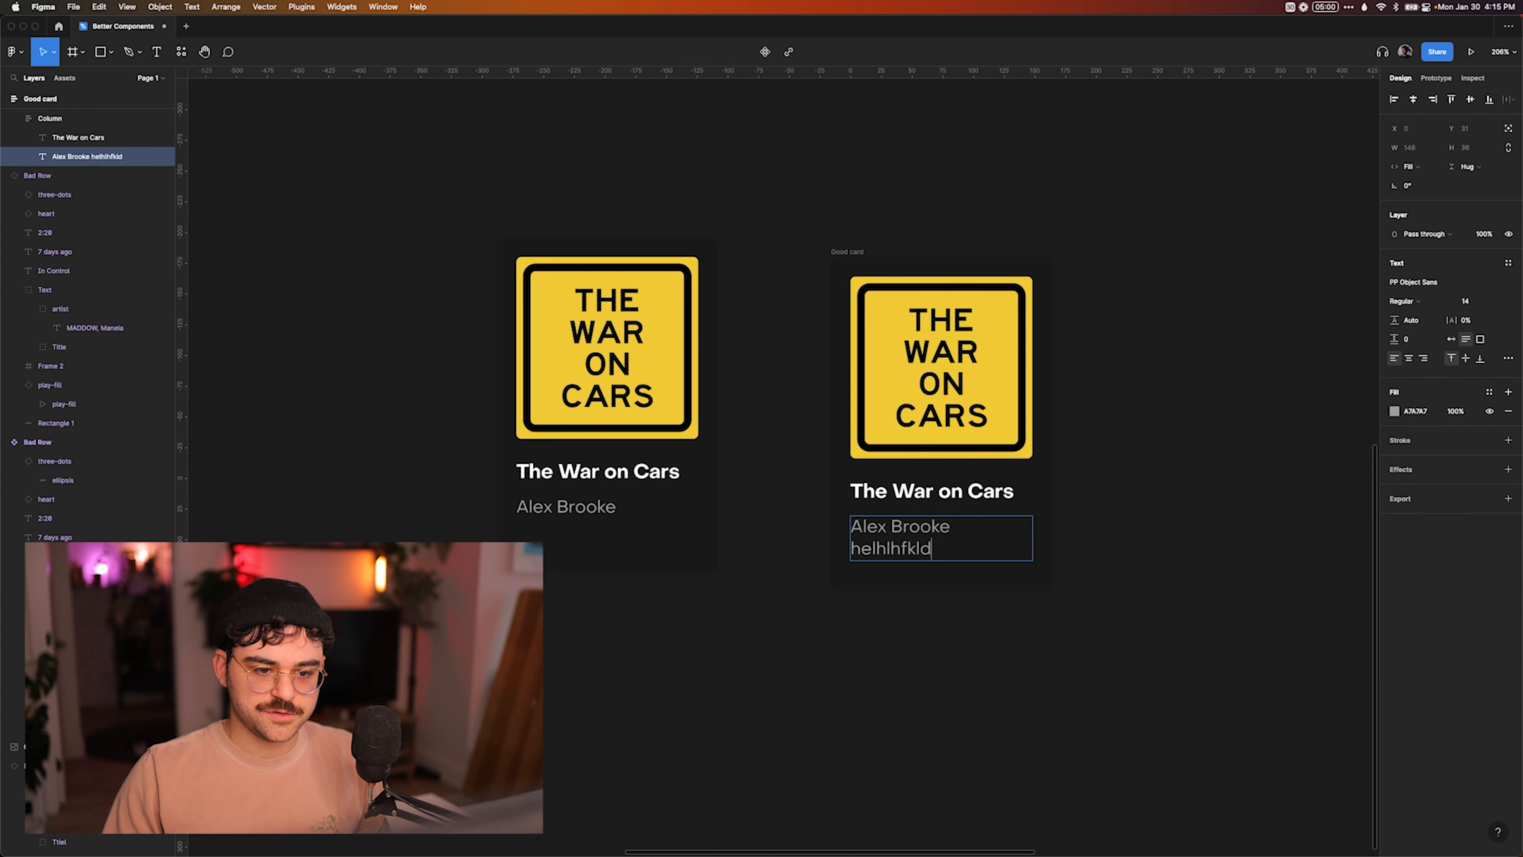
pyautogui.press('Escape')
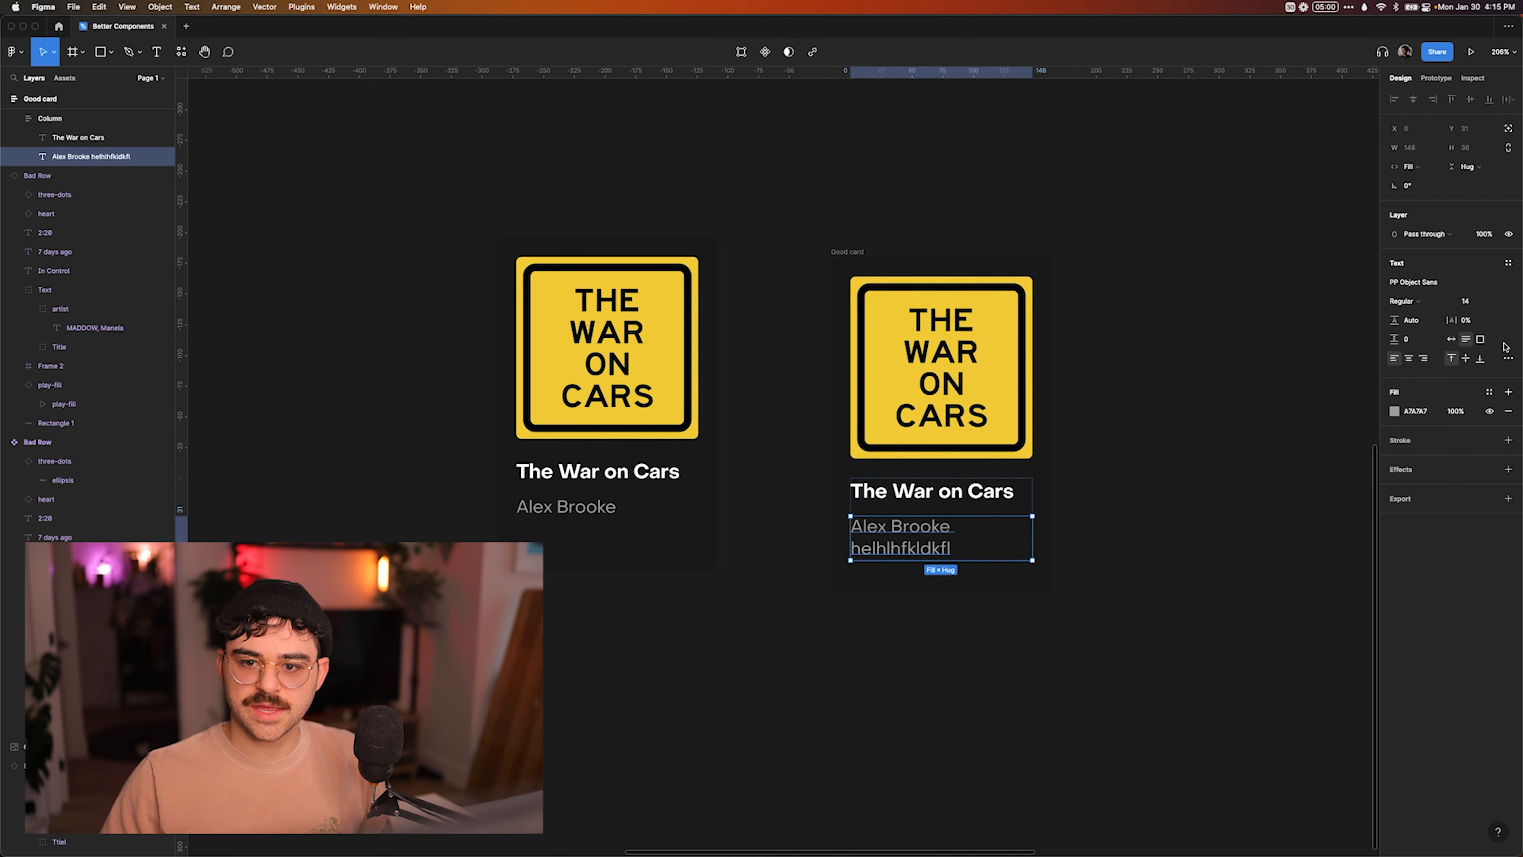
pyautogui.click(1508, 357)
pyautogui.click(1366, 487)
# Replace the filler after the author's name in the Good card with ", The War on Cars".
pyautogui.doubleClick(954, 548)
pyautogui.click(954, 552)
pyautogui.press('BackSpace')
pyautogui.press('BackSpace')
pyautogui.press('BackSpace')
pyautogui.press('BackSpace')
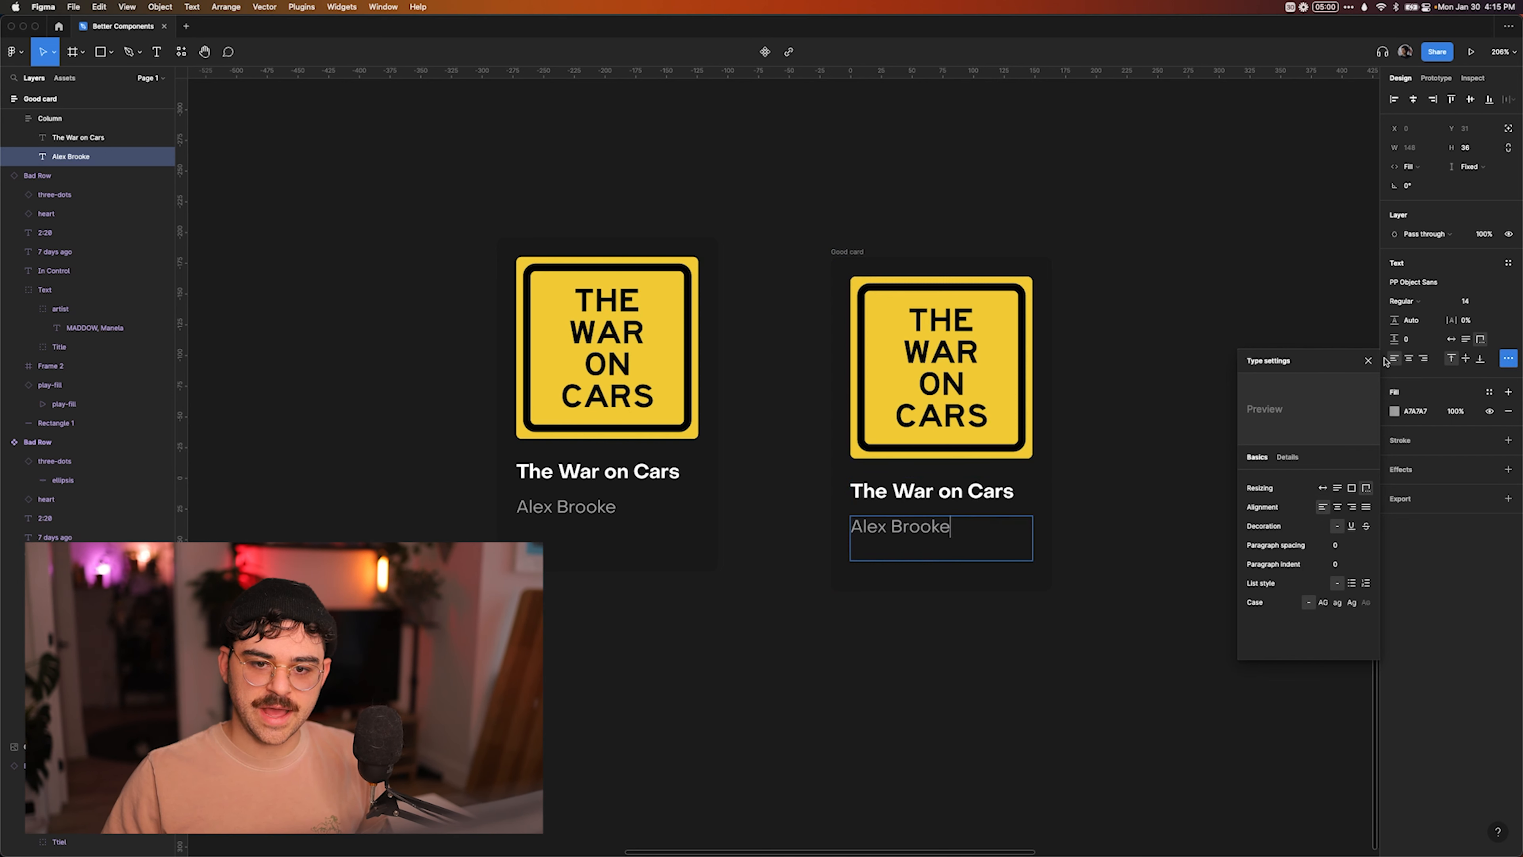
pyautogui.click(1368, 360)
pyautogui.write(',')
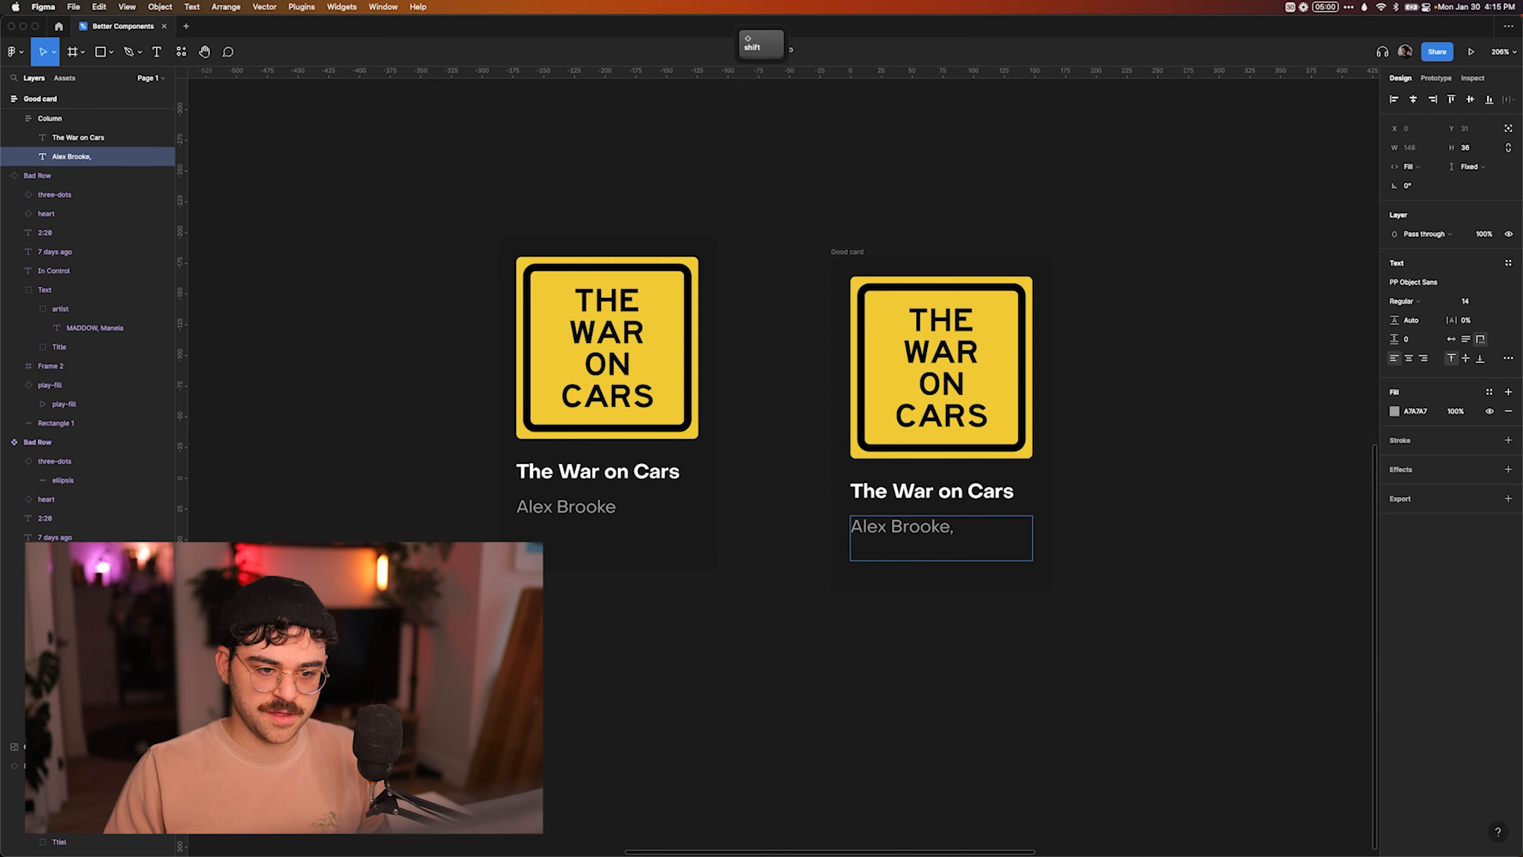
pyautogui.write(' The War on Card')
pyautogui.press('BackSpace')
pyautogui.write('s')
pyautogui.press('Escape')
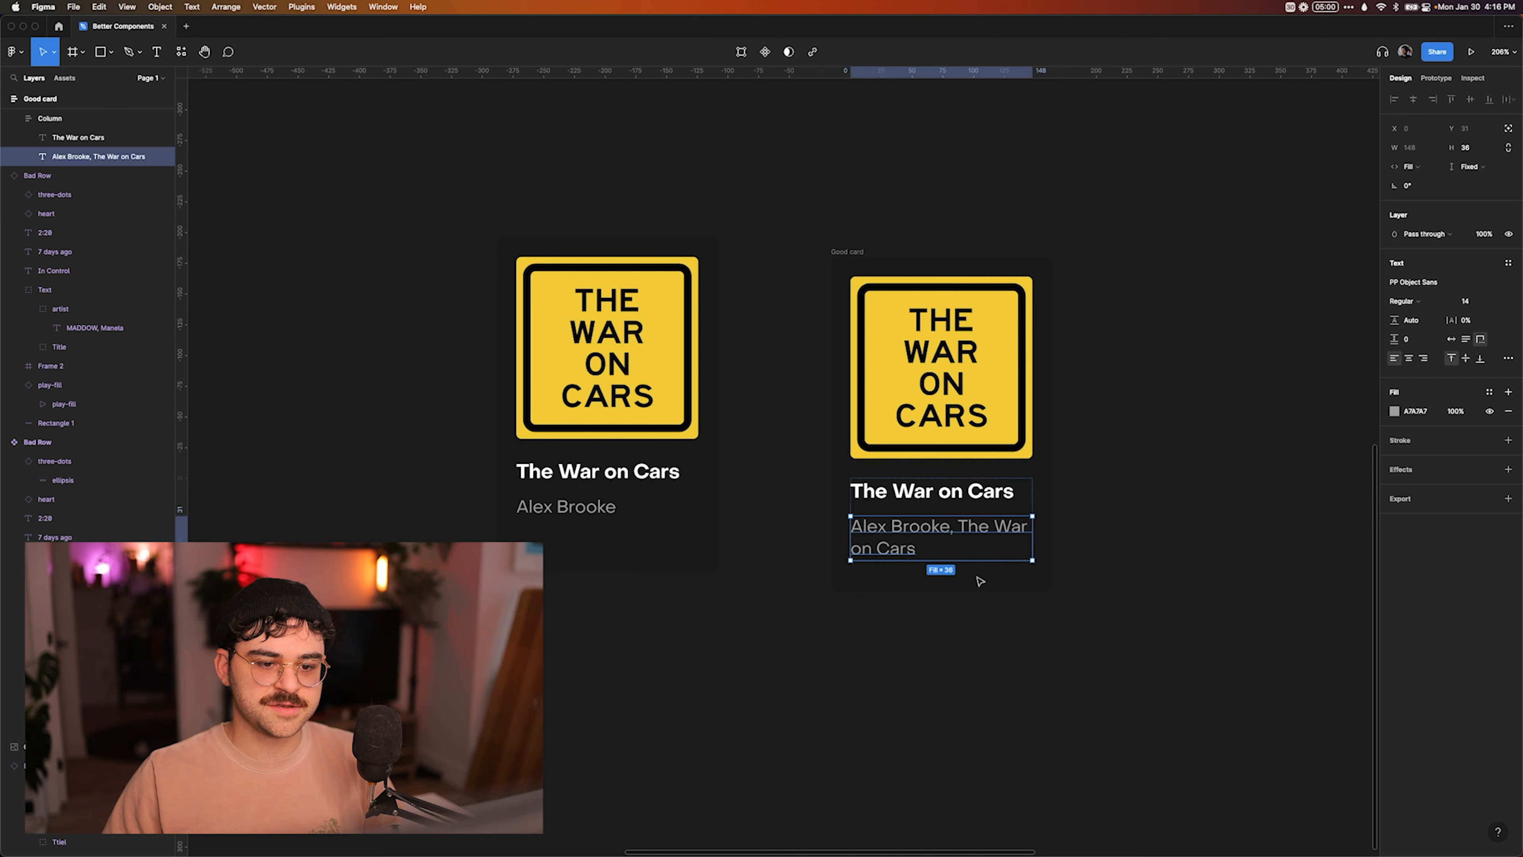
# Narrow the Good card to a width of 140 to test the truncation of its title and author texts.
pyautogui.click(1139, 509)
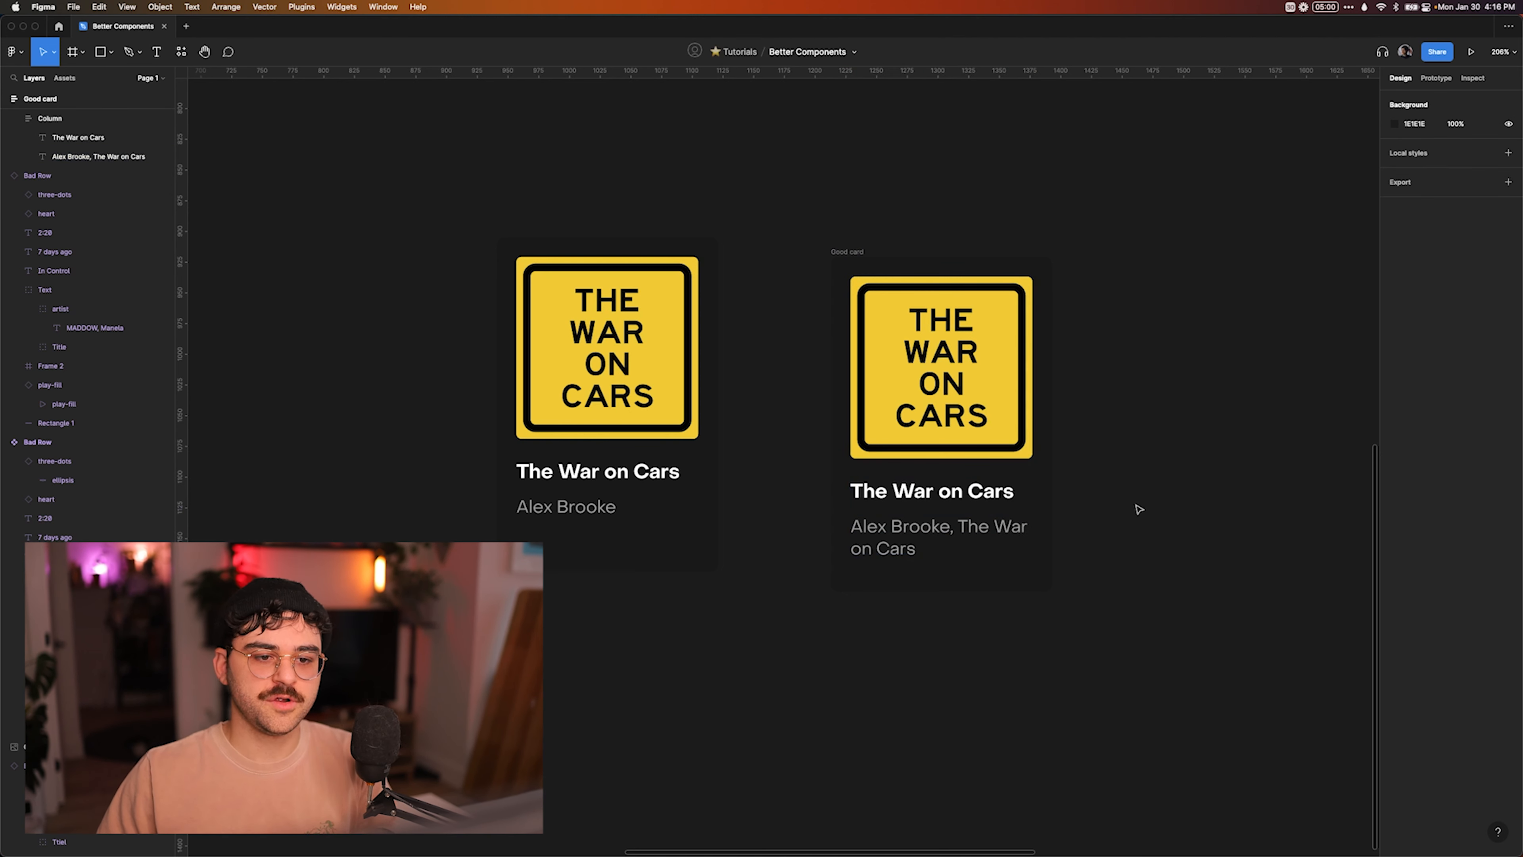
pyautogui.click(861, 254)
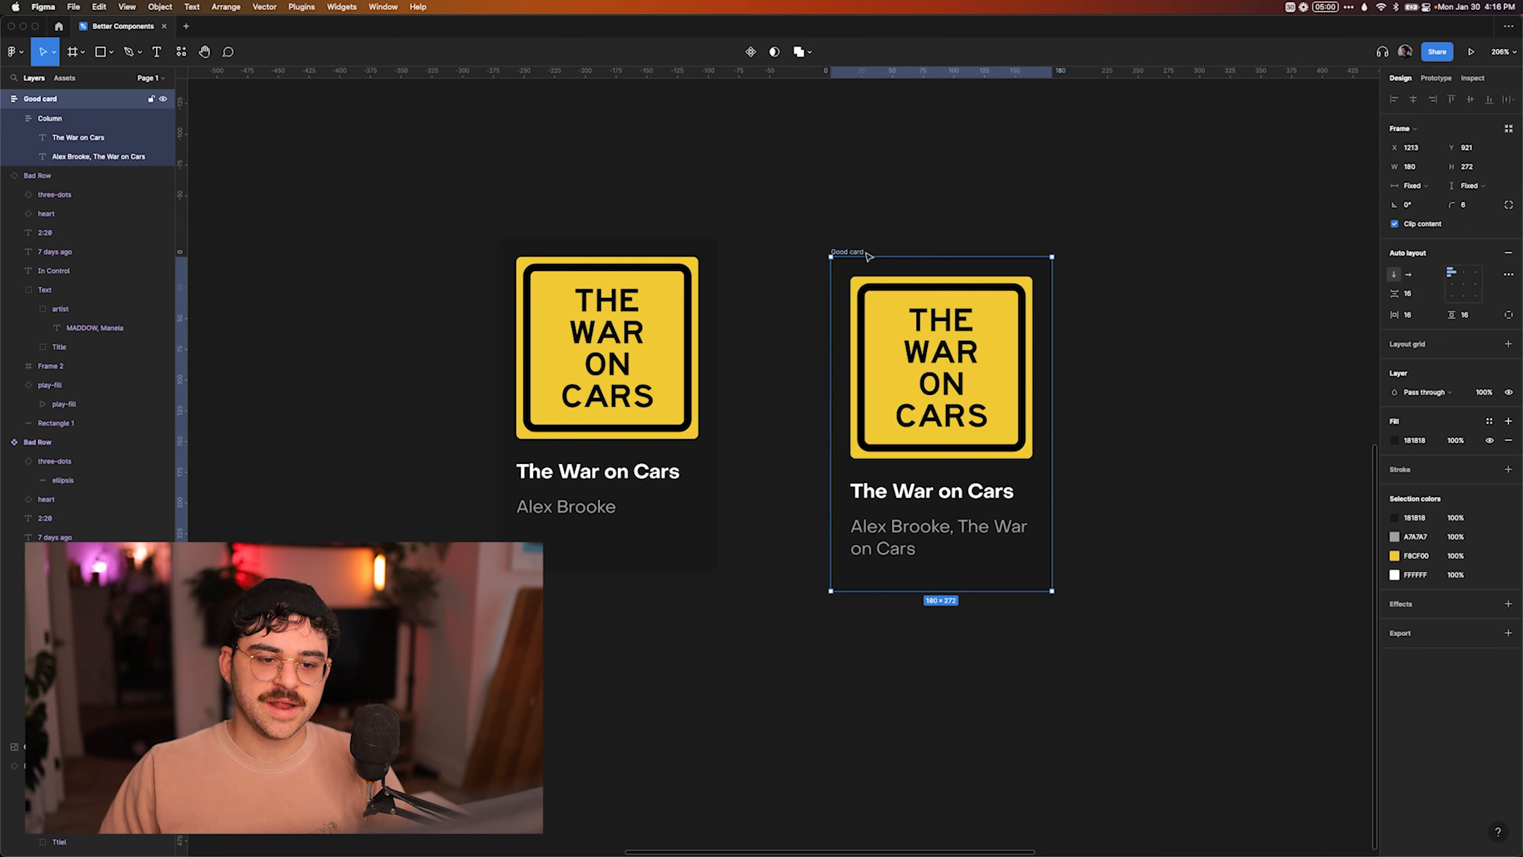
pyautogui.moveTo(1050, 378); pyautogui.dragTo(1003, 377)
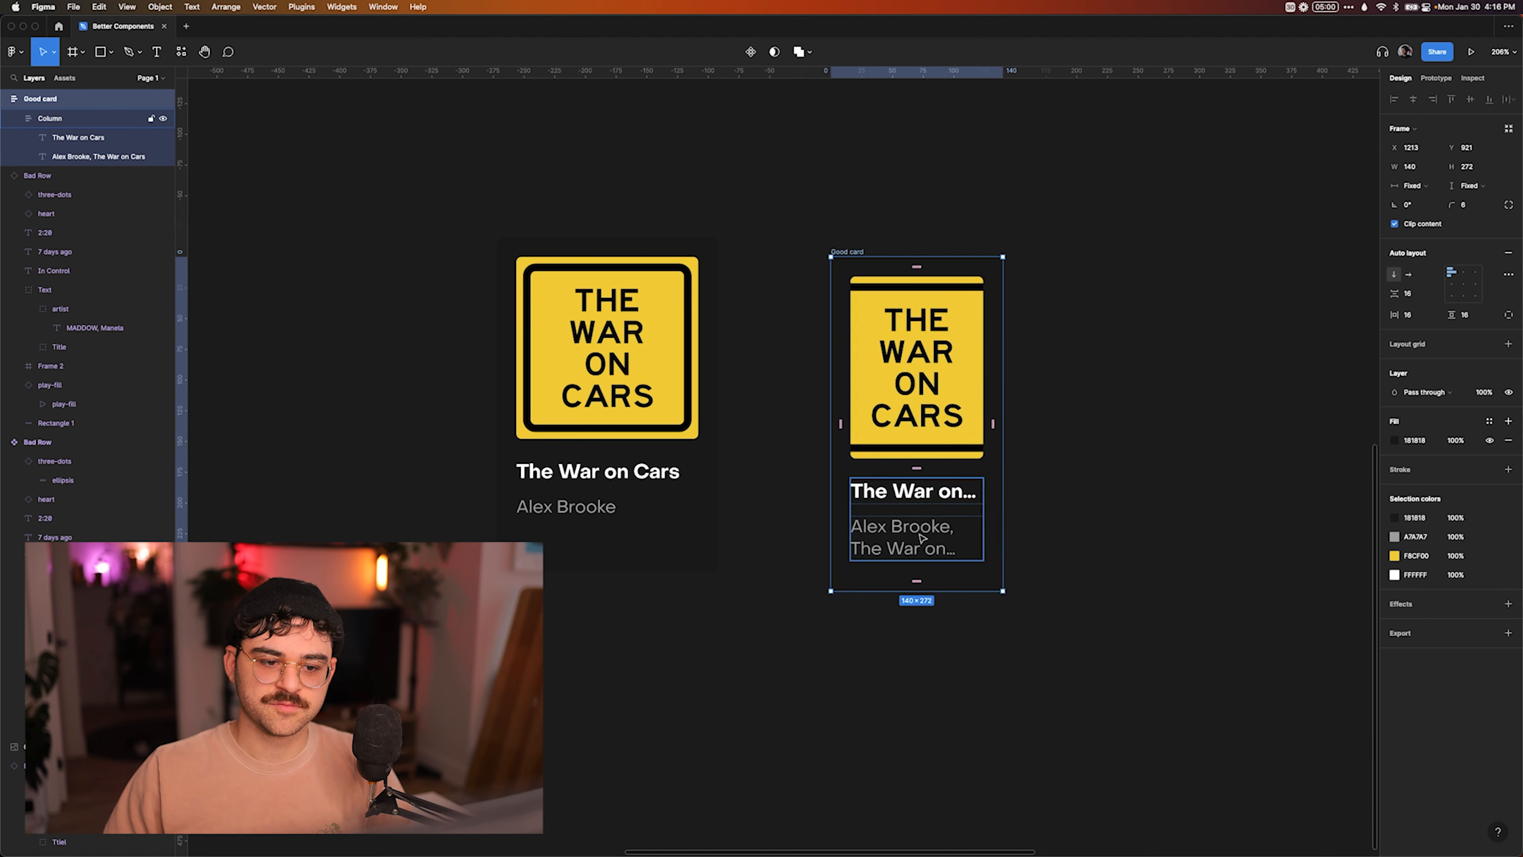
# Widen the Good card to a width of 186.
pyautogui.moveTo(1003, 383); pyautogui.dragTo(1059, 384)
# Switch to Spotify, open its Home page and widen the window to show an extra column of cards.
pyautogui.press('super+Tab')
pyautogui.press('super+Tab')
pyautogui.press('super+Tab')
pyautogui.press('super+Tab')
pyautogui.press('super+Tab')
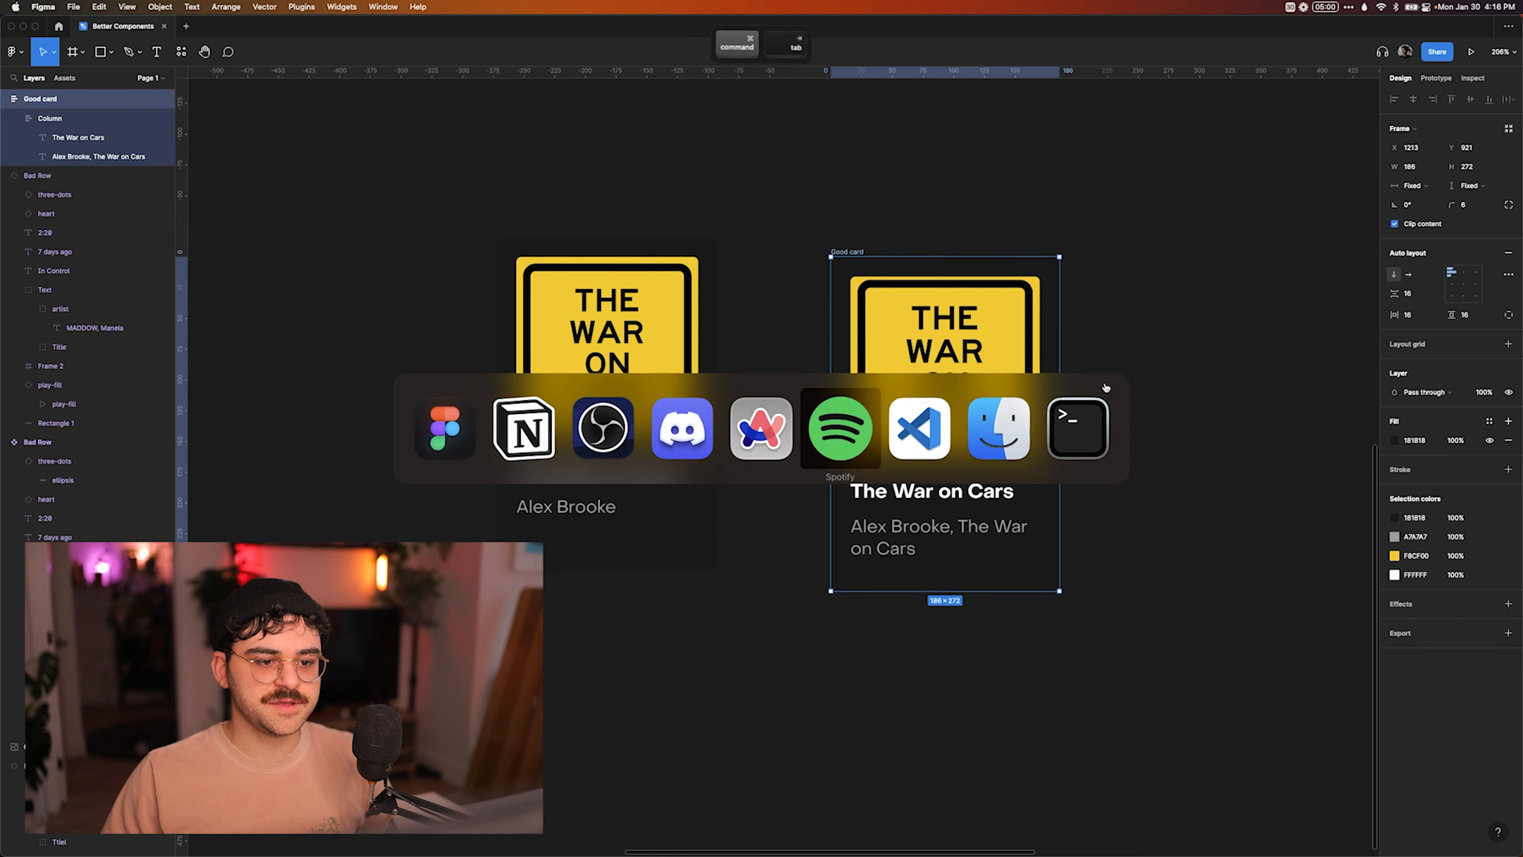
pyautogui.moveTo(535, 212); pyautogui.dragTo(994, 205)
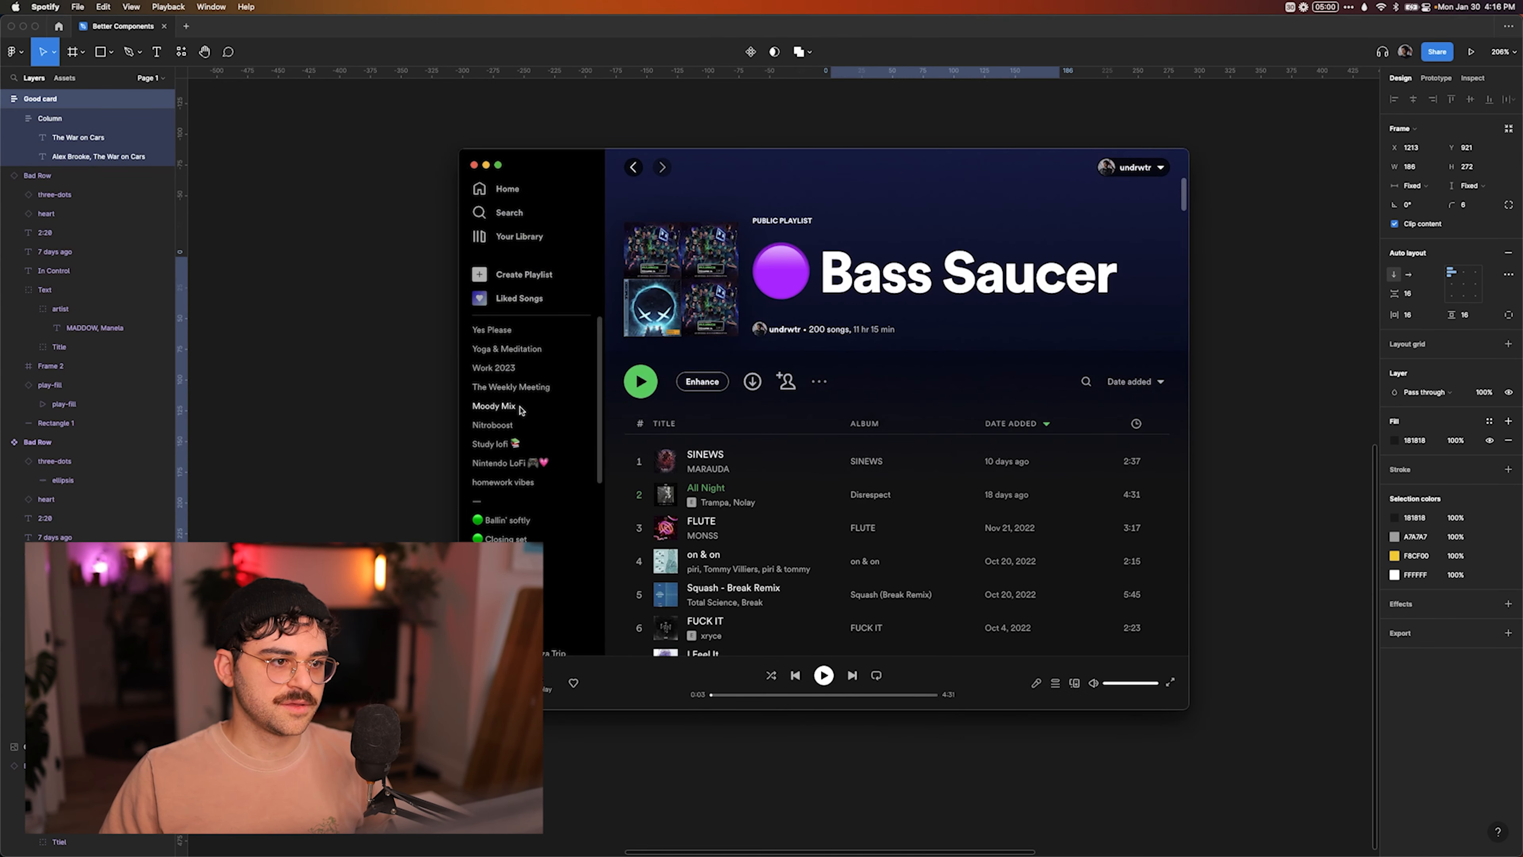
pyautogui.click(504, 189)
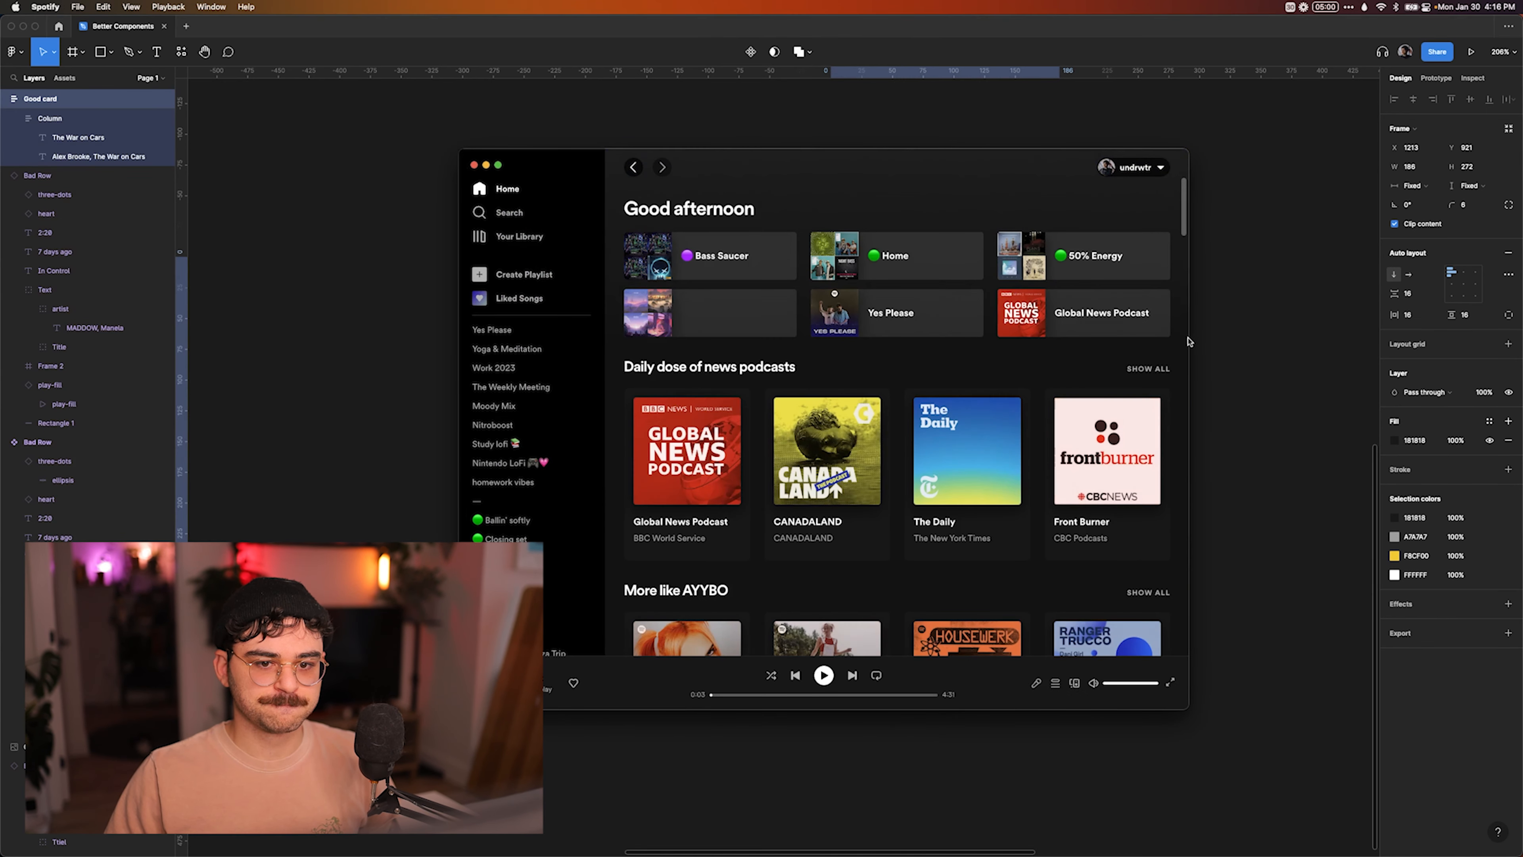
pyautogui.moveTo(1189, 341); pyautogui.dragTo(1262, 341)
# Examine how the Spotify home page cards truncate titles and descriptions, and return to Figma.
pyautogui.scroll(-5, 1195, 536)
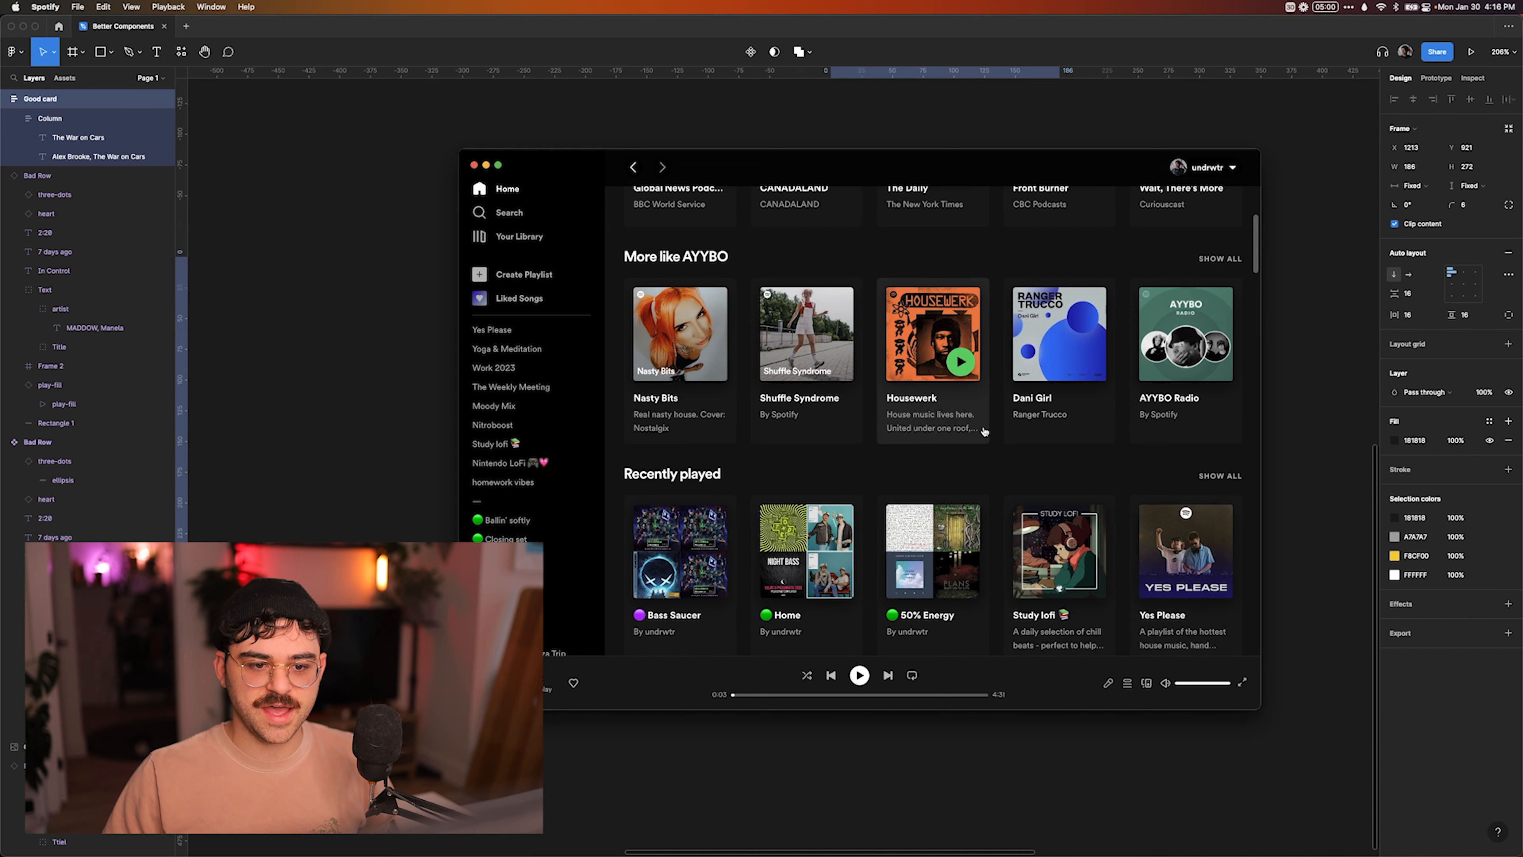
pyautogui.scroll(-4, 1250, 394)
pyautogui.scroll(-4, 1250, 393)
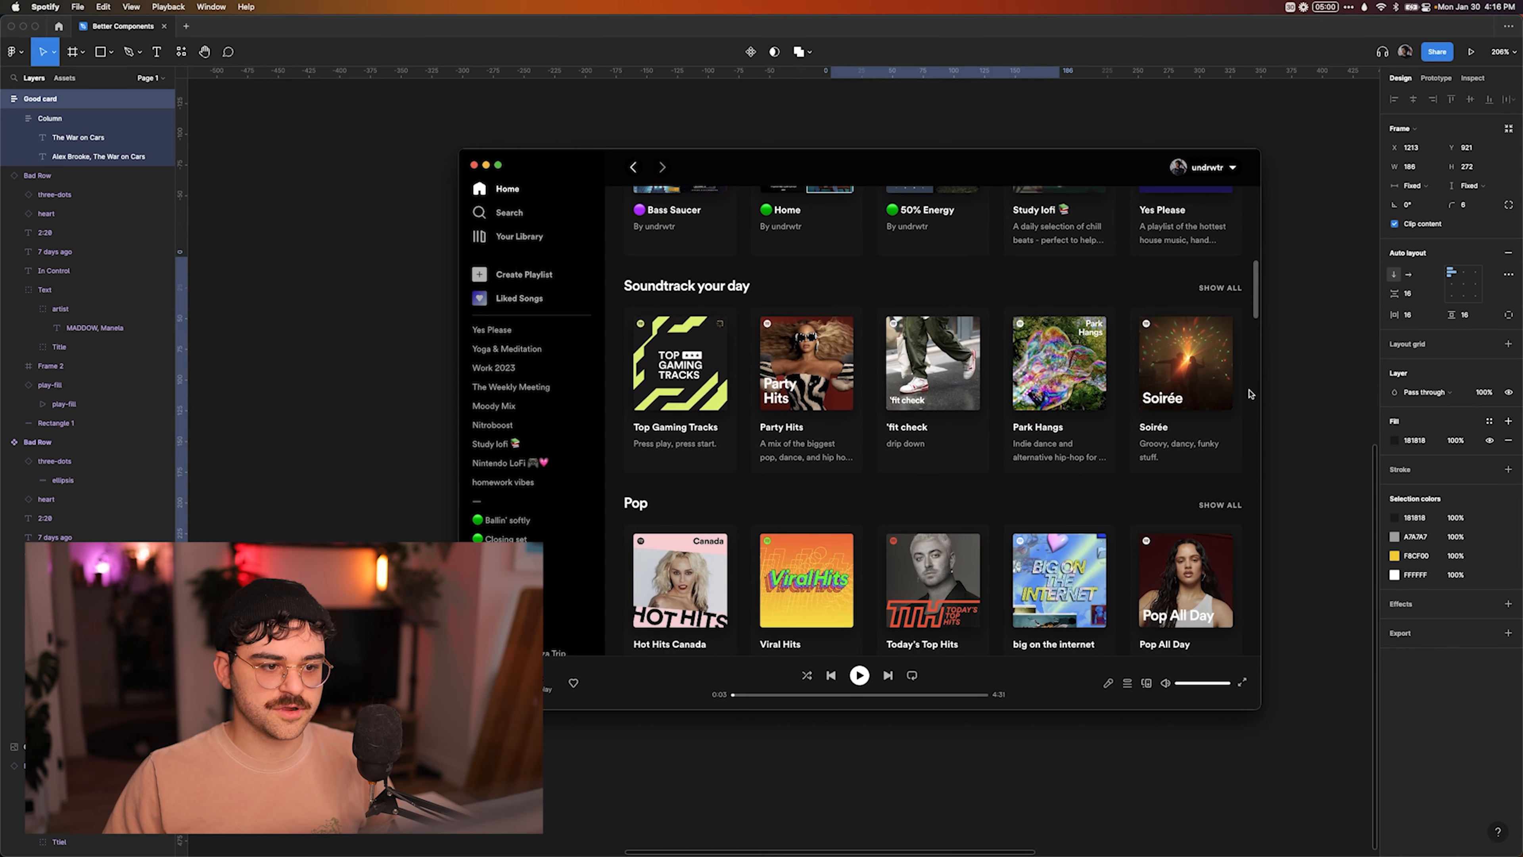
pyautogui.scroll(-10, 1250, 393)
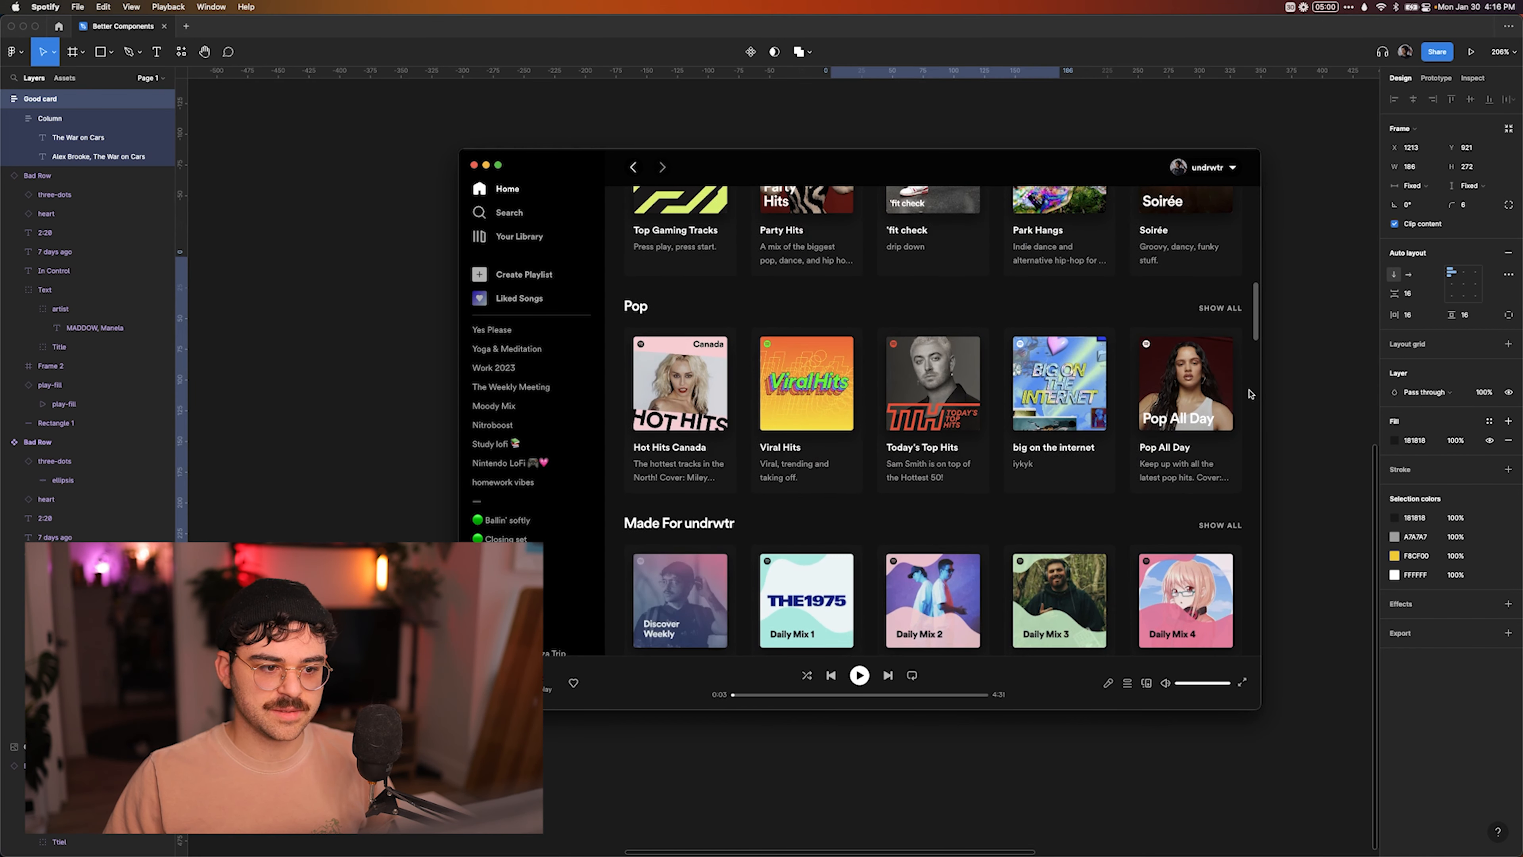
pyautogui.scroll(-1, 1250, 393)
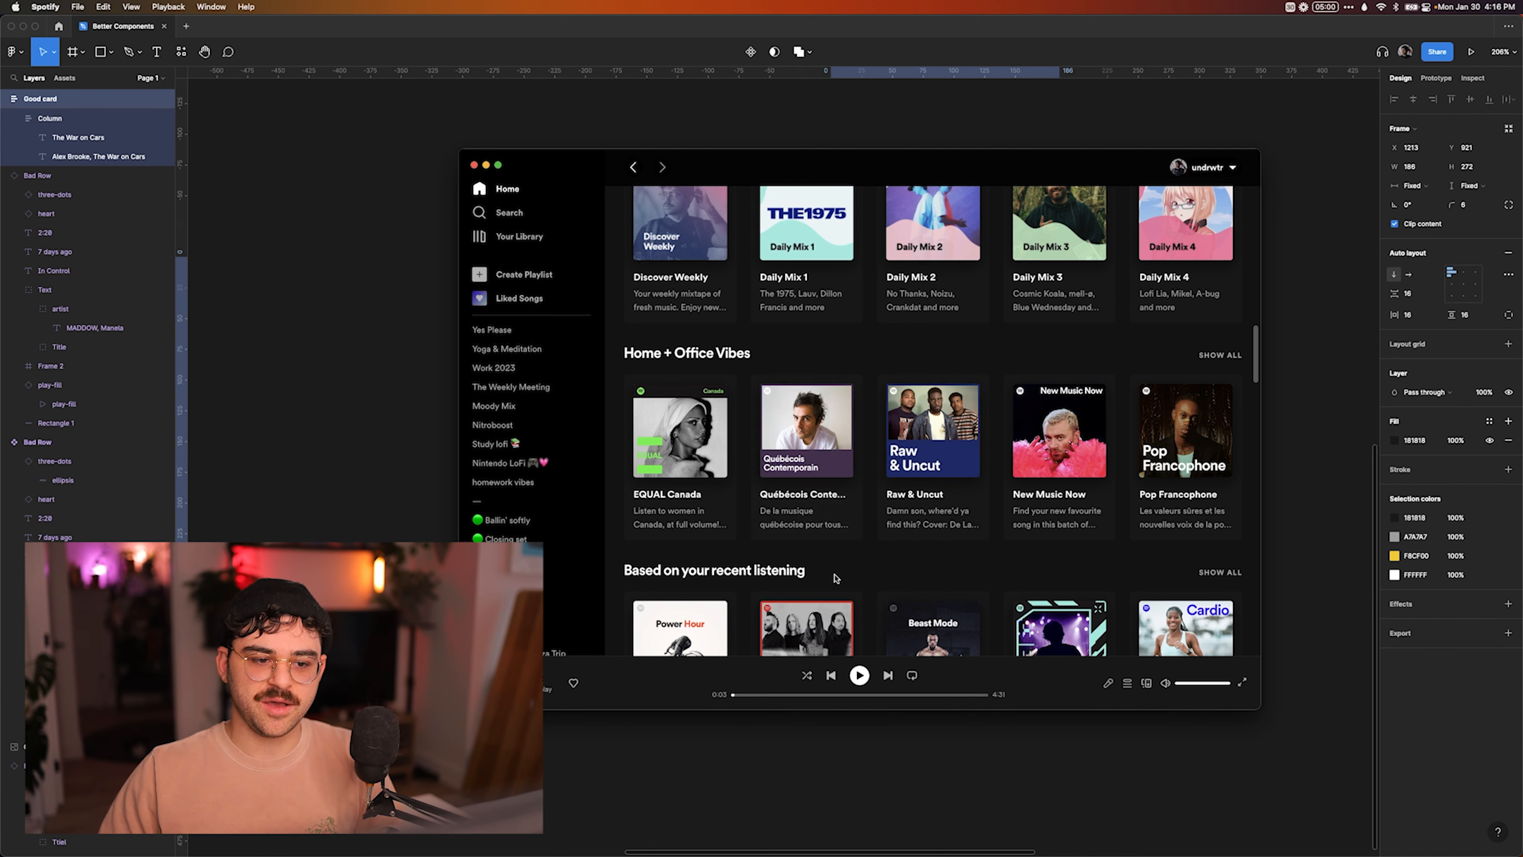
pyautogui.moveTo(818, 521)
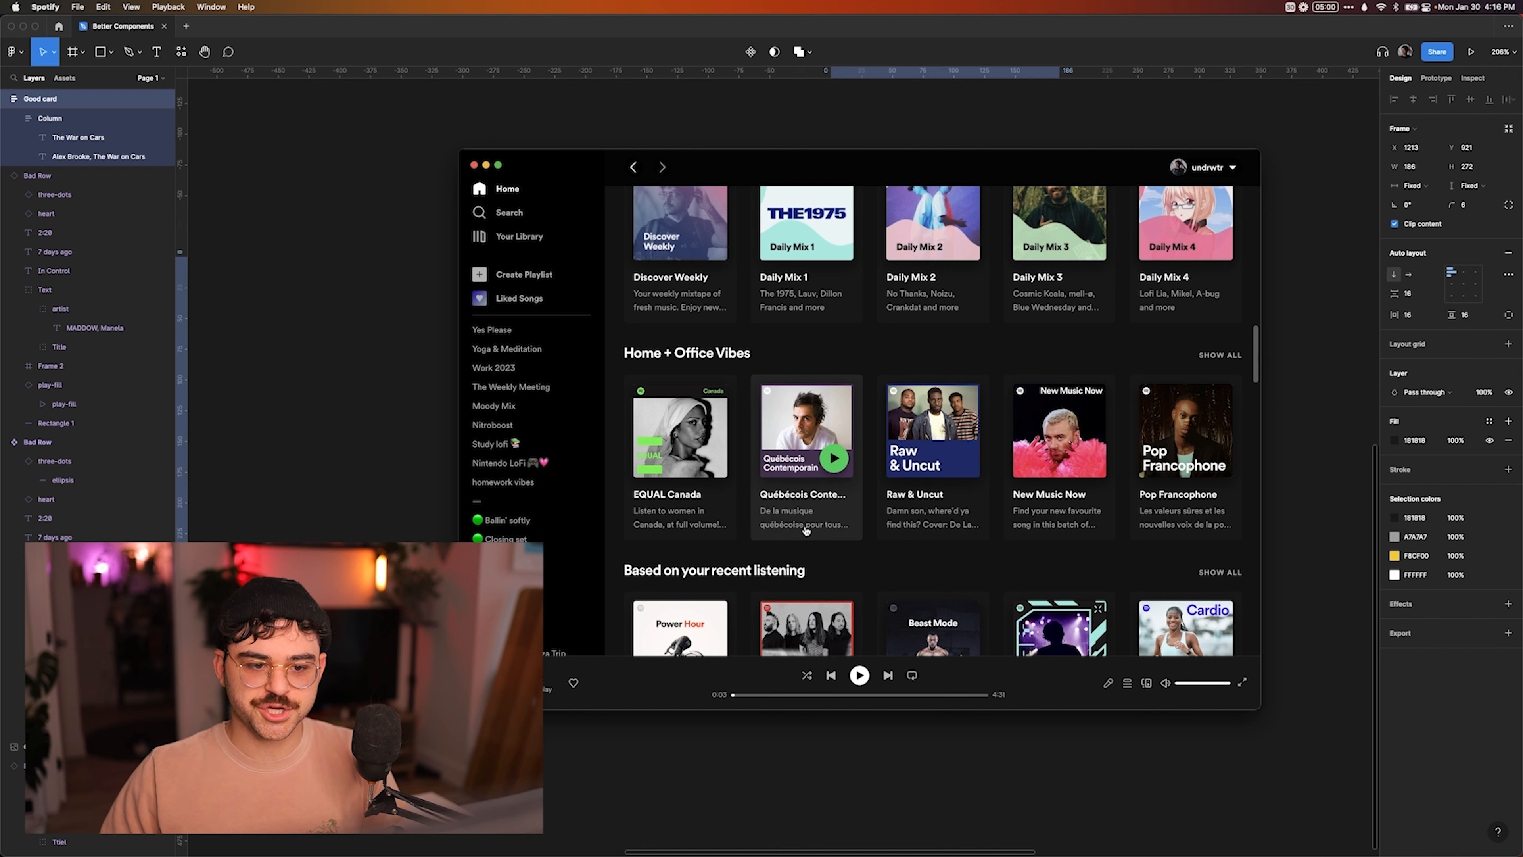
pyautogui.click(1296, 342)
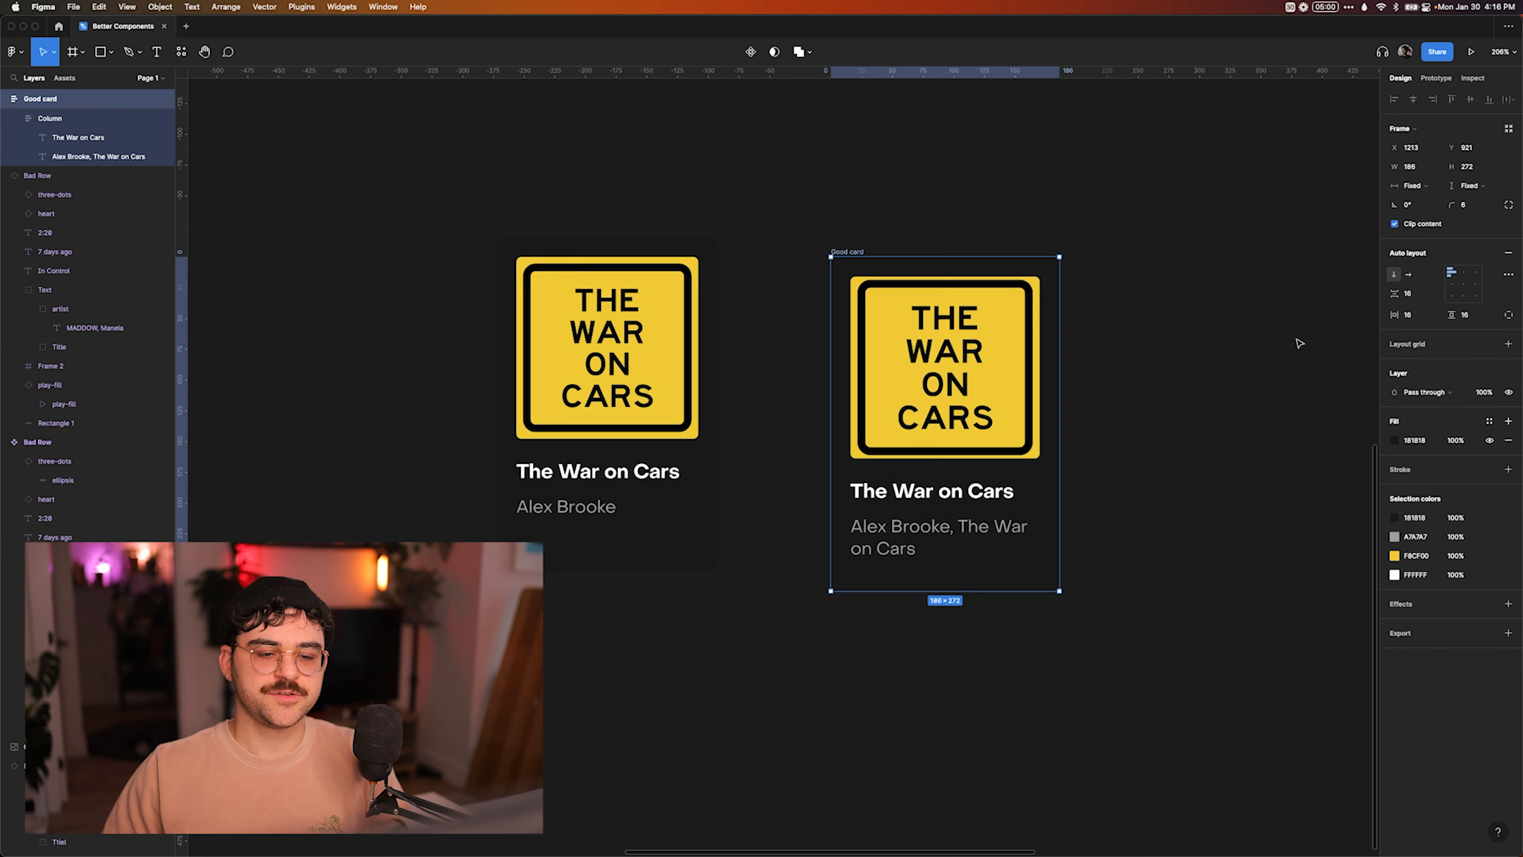
# Switch to Visual Studio Code and view Card.svelte from its first line beside the Good card.
pyautogui.click(1150, 358)
pyautogui.press('super+Tab')
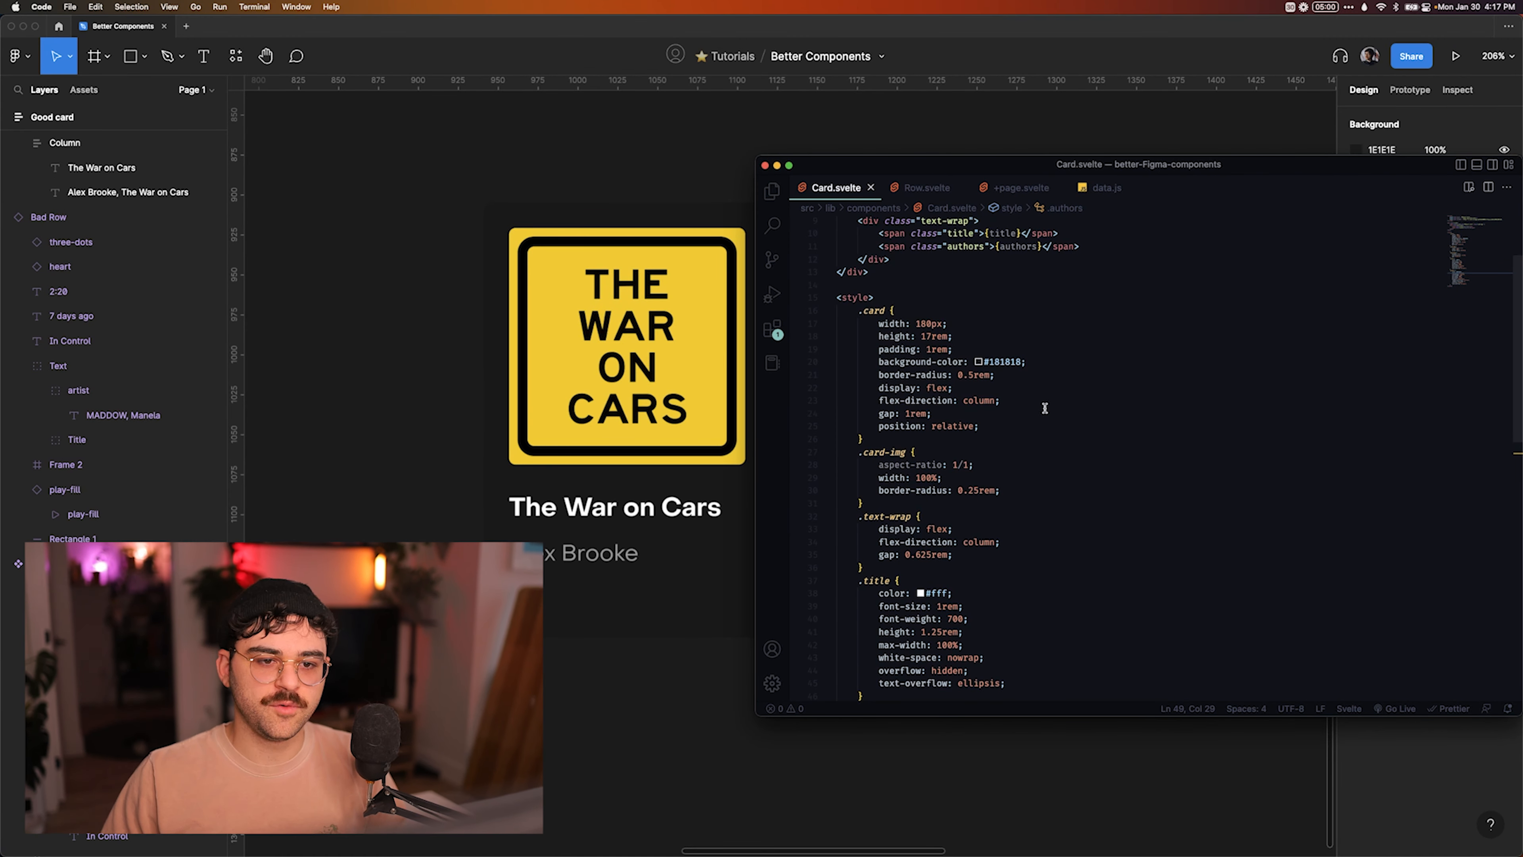
pyautogui.scroll(3, 1045, 408)
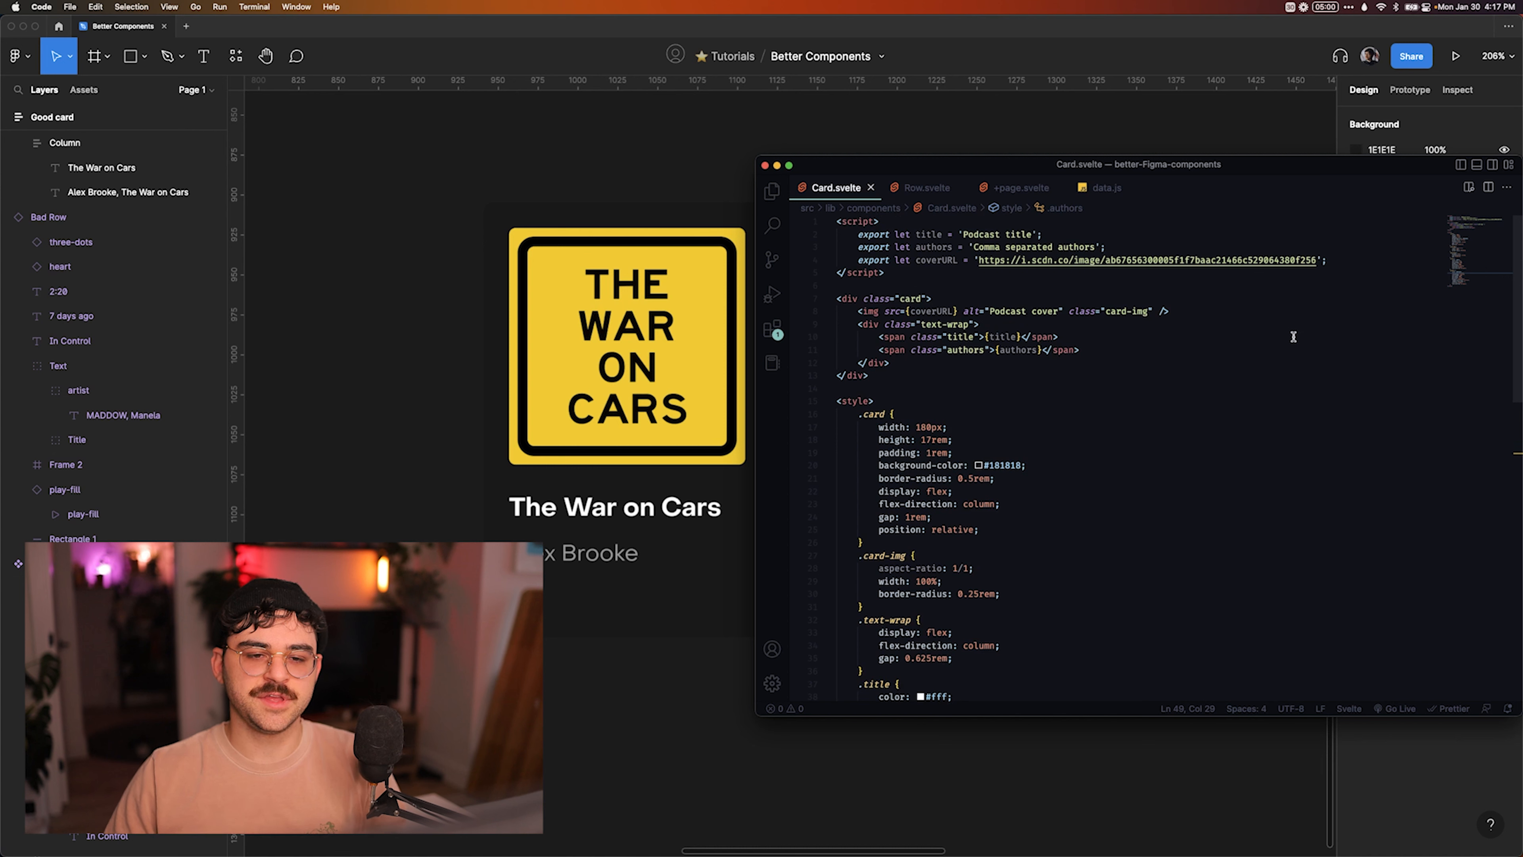
pyautogui.moveTo(1277, 167); pyautogui.dragTo(1268, 123)
pyautogui.hscroll(6, 670, 330)
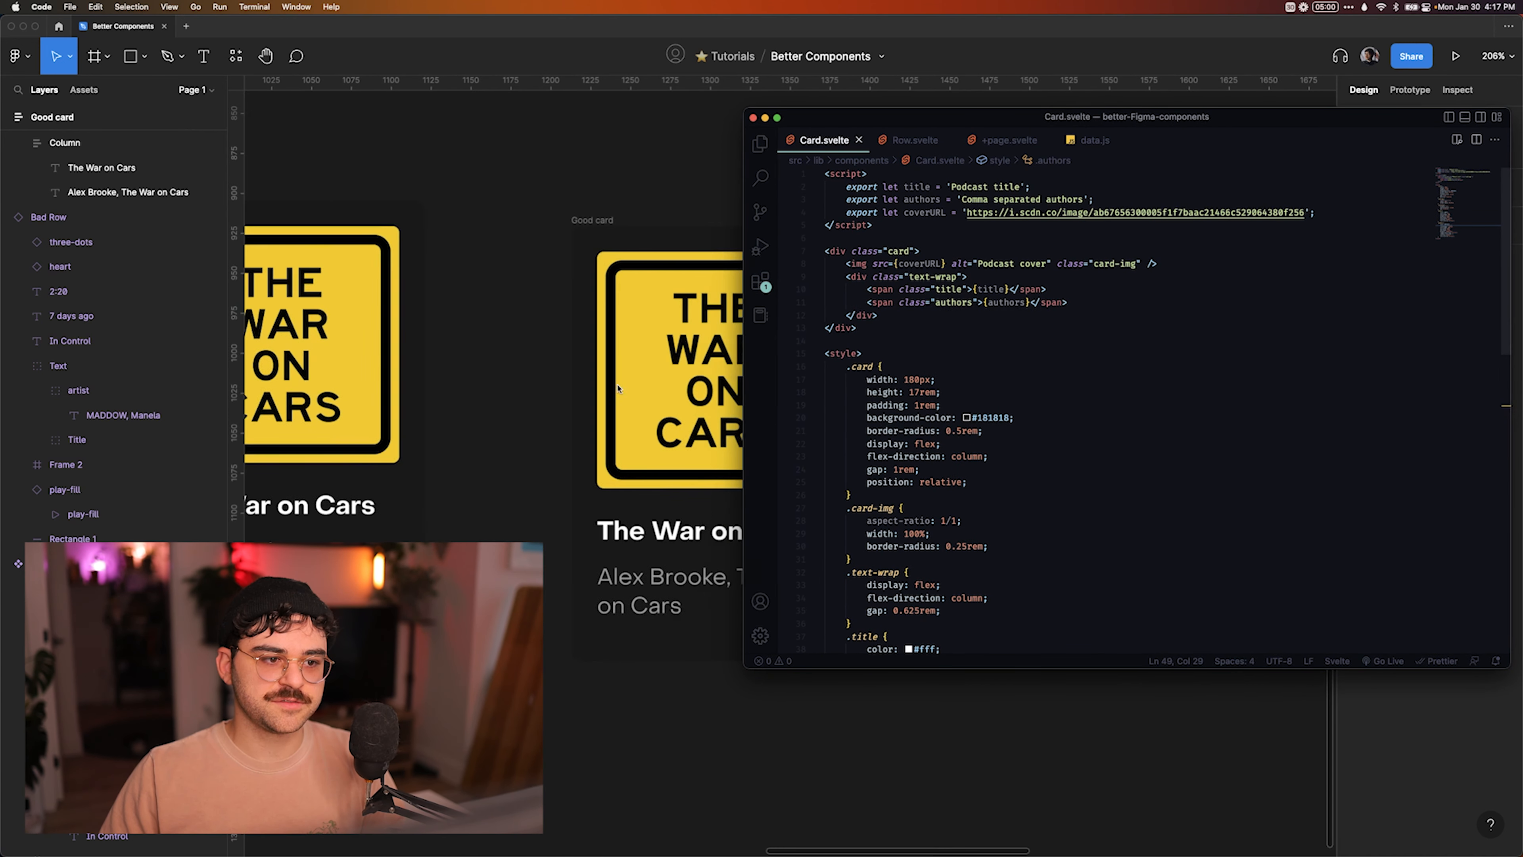
# Compare the Good card's auto layout settings with the padding, flex and gap rules of .card in Card.svelte.
pyautogui.click(611, 254)
pyautogui.click(612, 253)
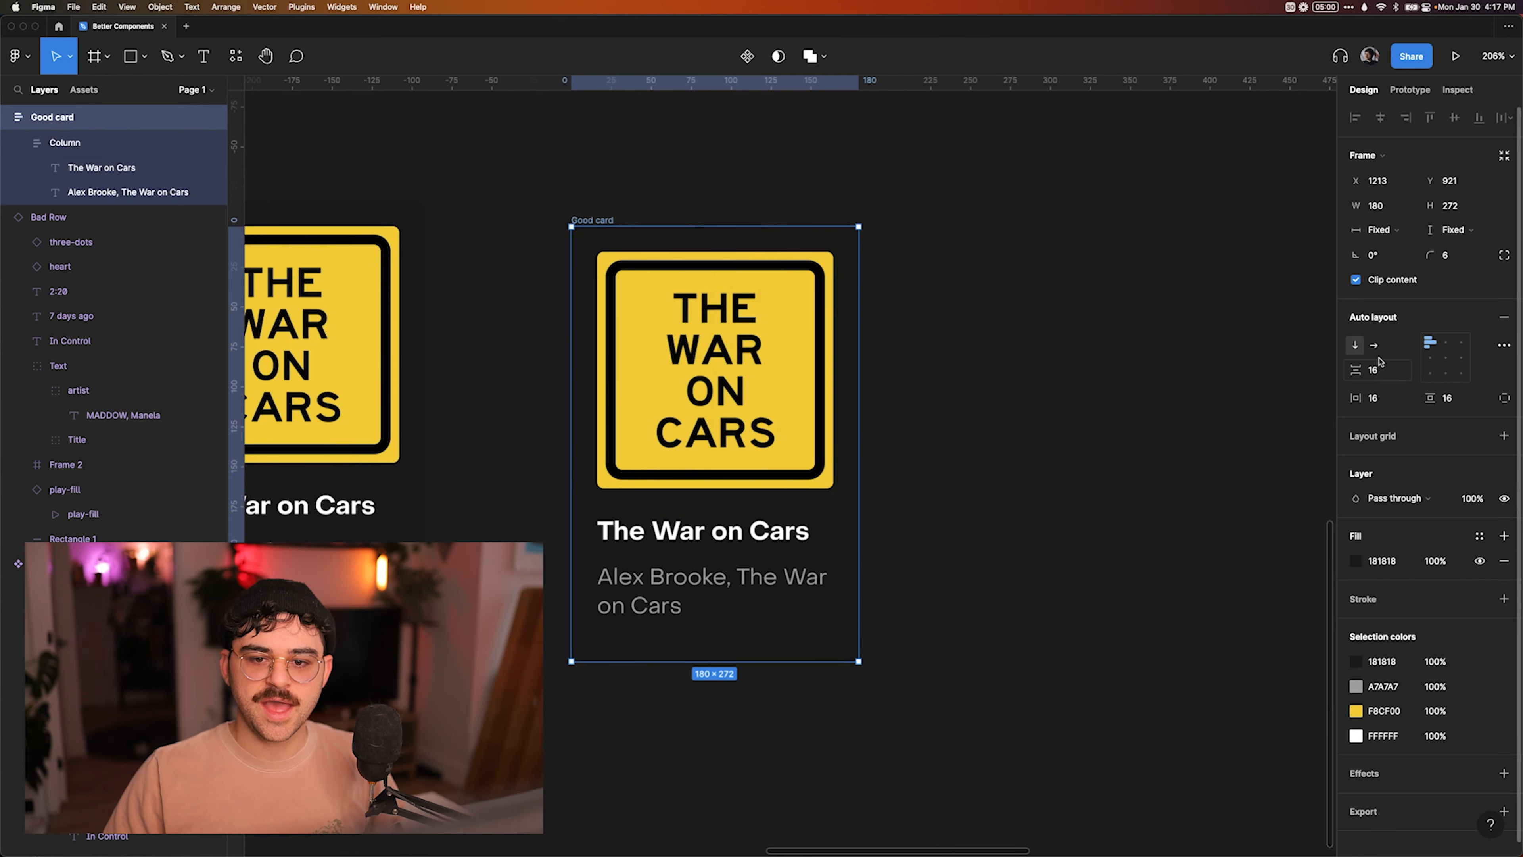
pyautogui.press('super+Tab')
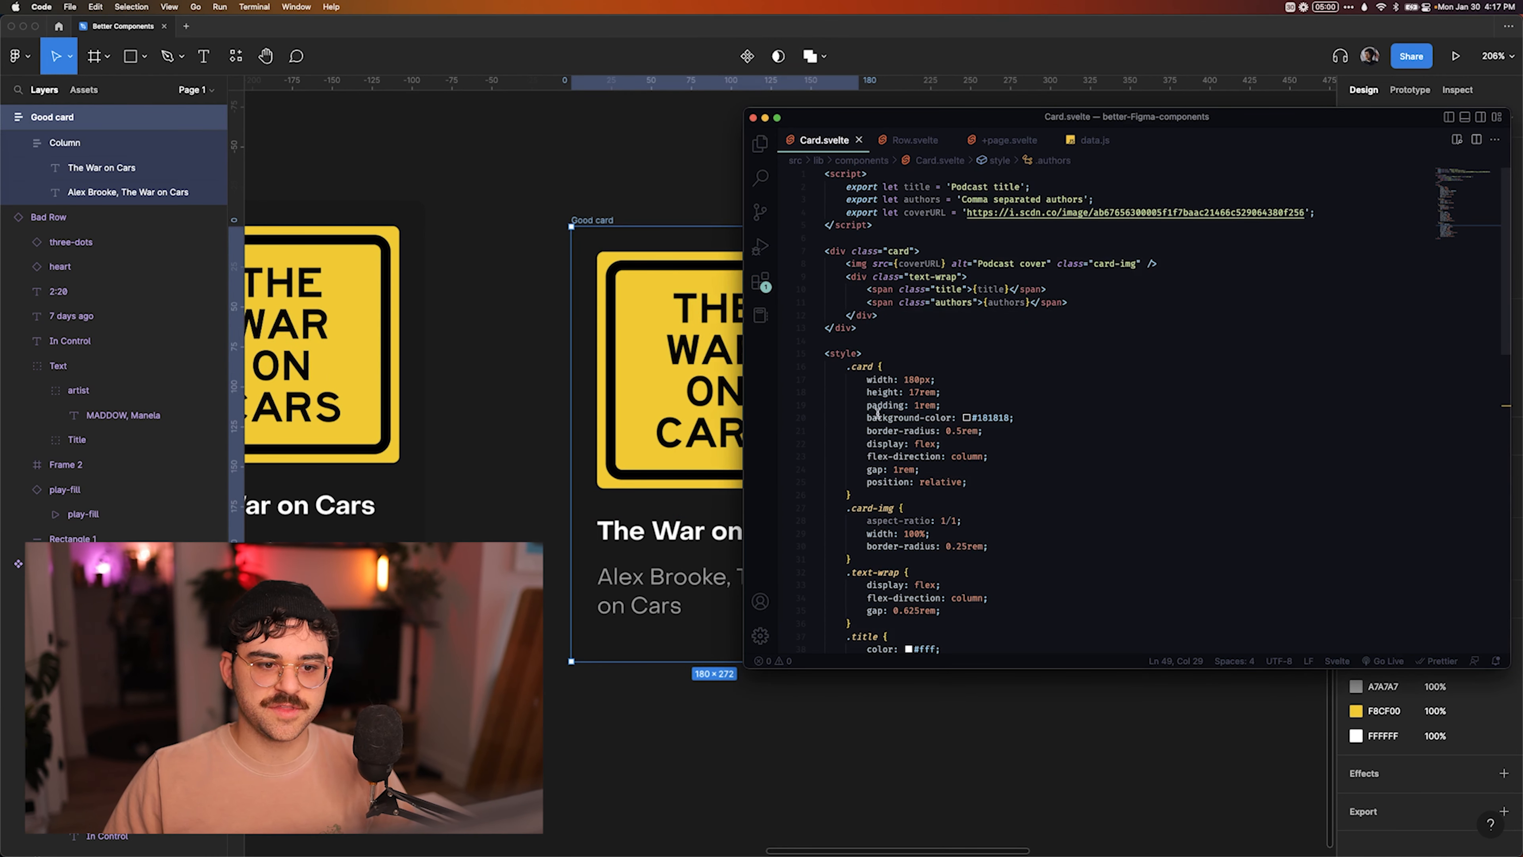
pyautogui.moveTo(865, 406); pyautogui.dragTo(943, 406)
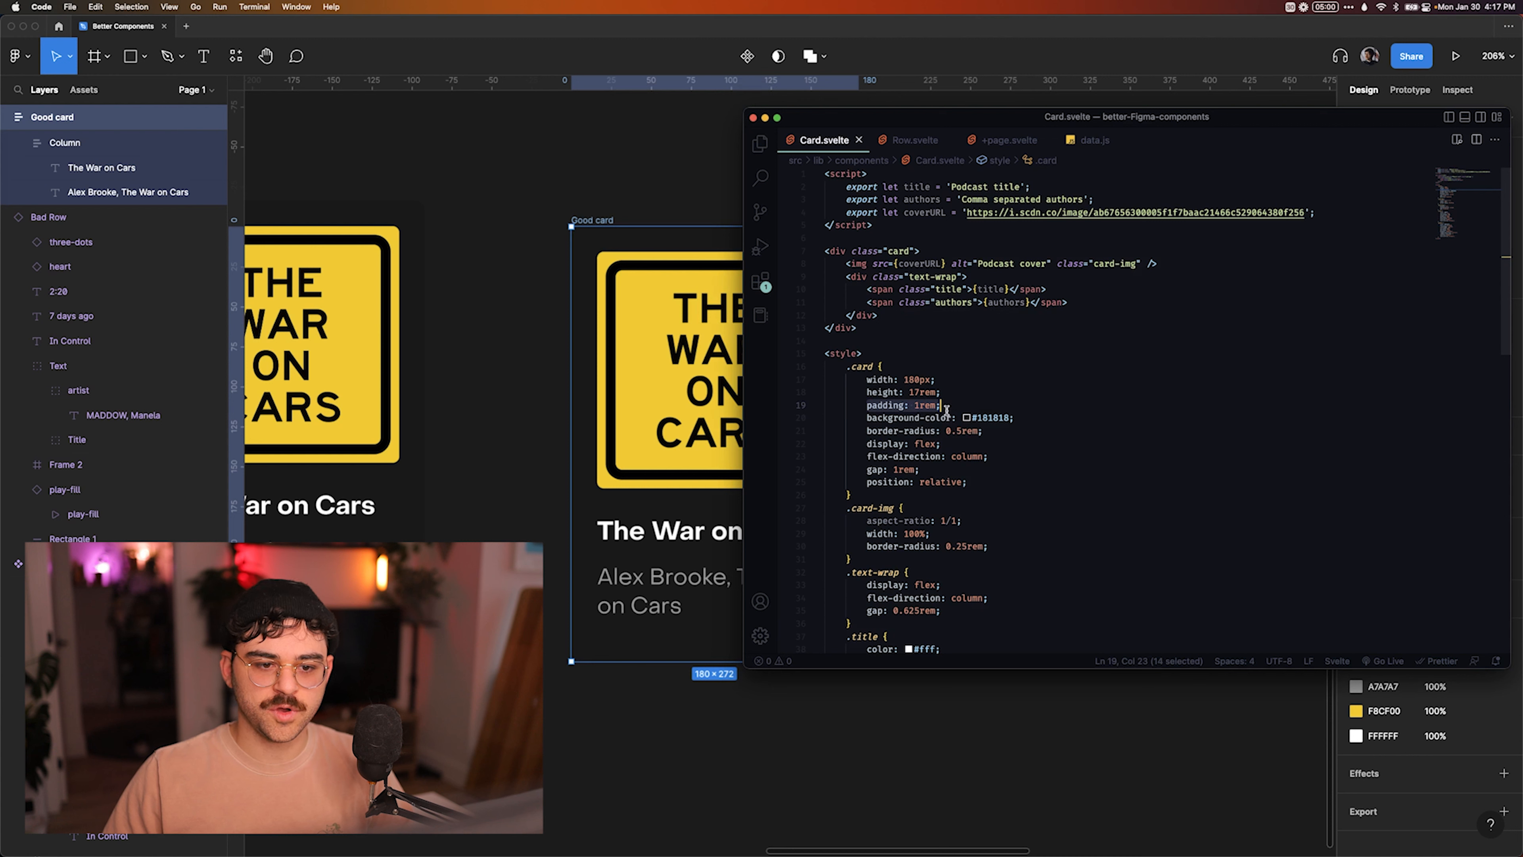
pyautogui.click(923, 443)
pyautogui.moveTo(867, 471); pyautogui.dragTo(923, 470)
pyautogui.click(931, 469)
pyautogui.click(980, 387)
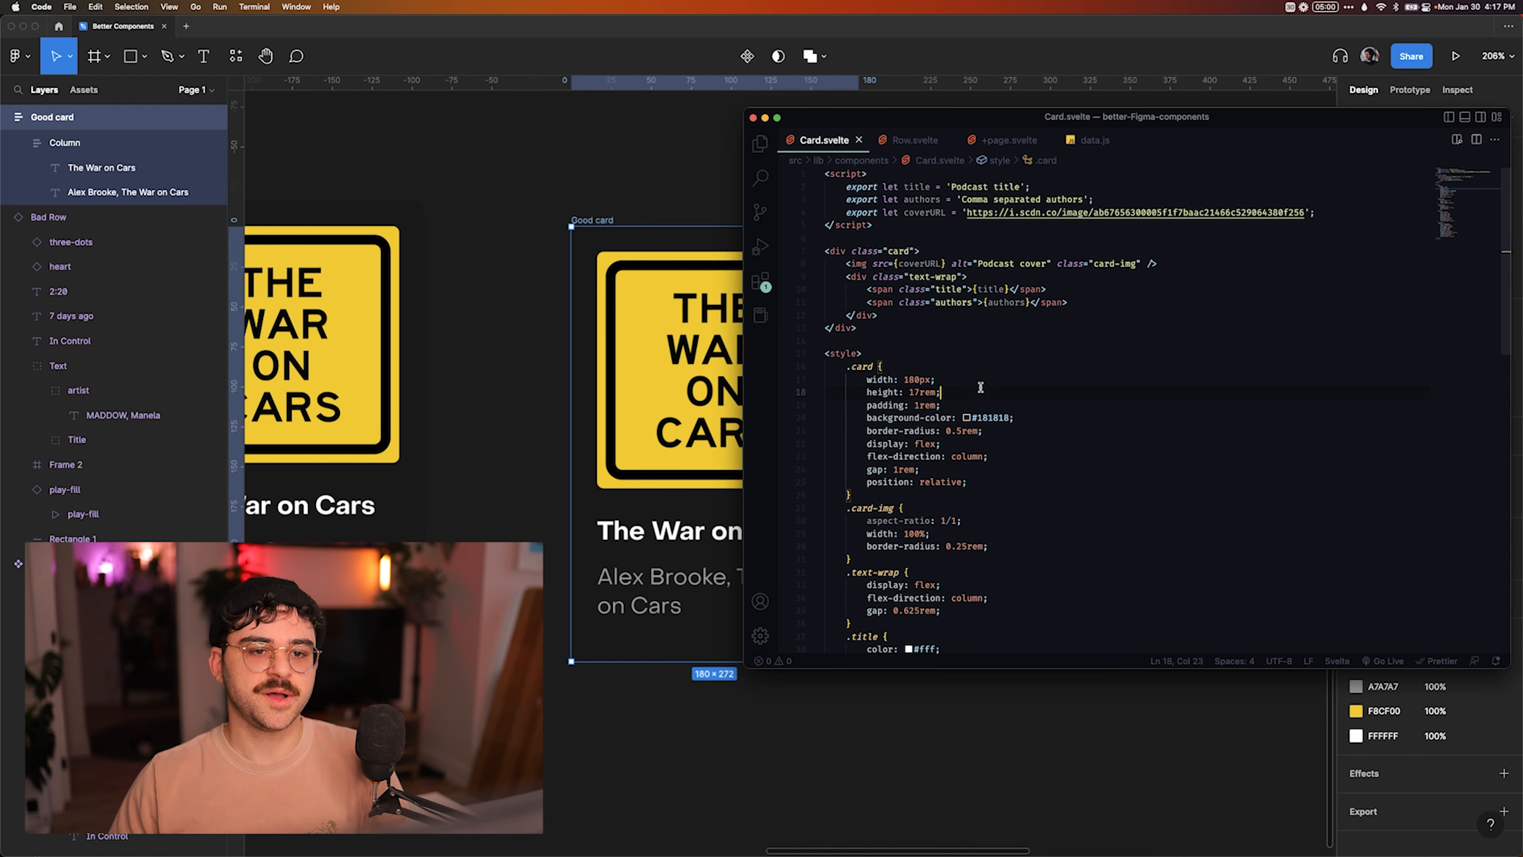
# Switch to Notion, read the notes on avoiding shape elements and return to the Figma canvas.
pyautogui.press('super+Tab')
pyautogui.press('super+Tab')
pyautogui.press('Tab')
pyautogui.press('Tab')
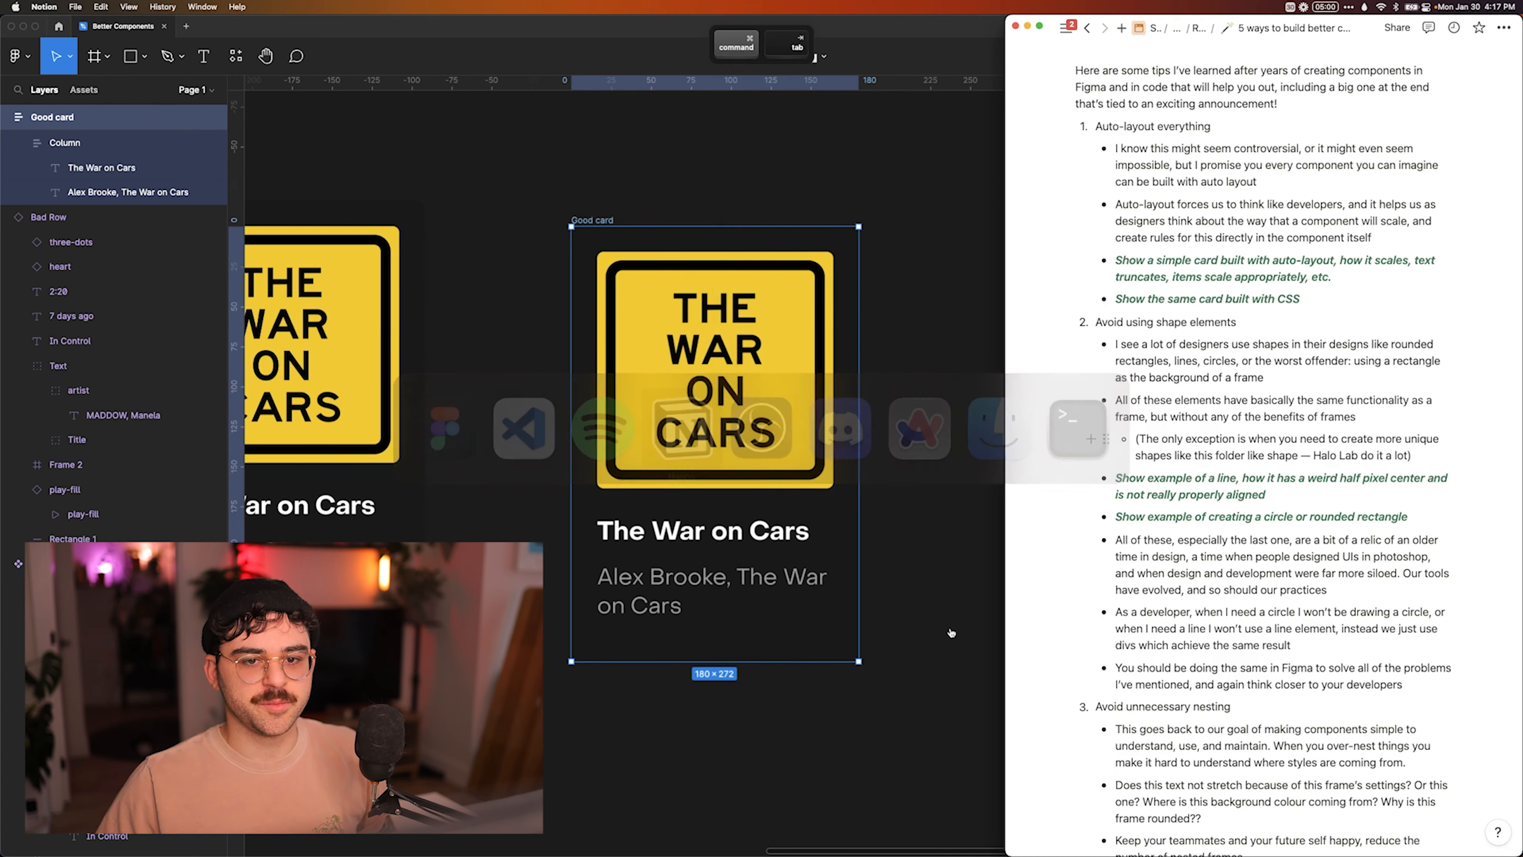
pyautogui.scroll(-4, 1079, 360)
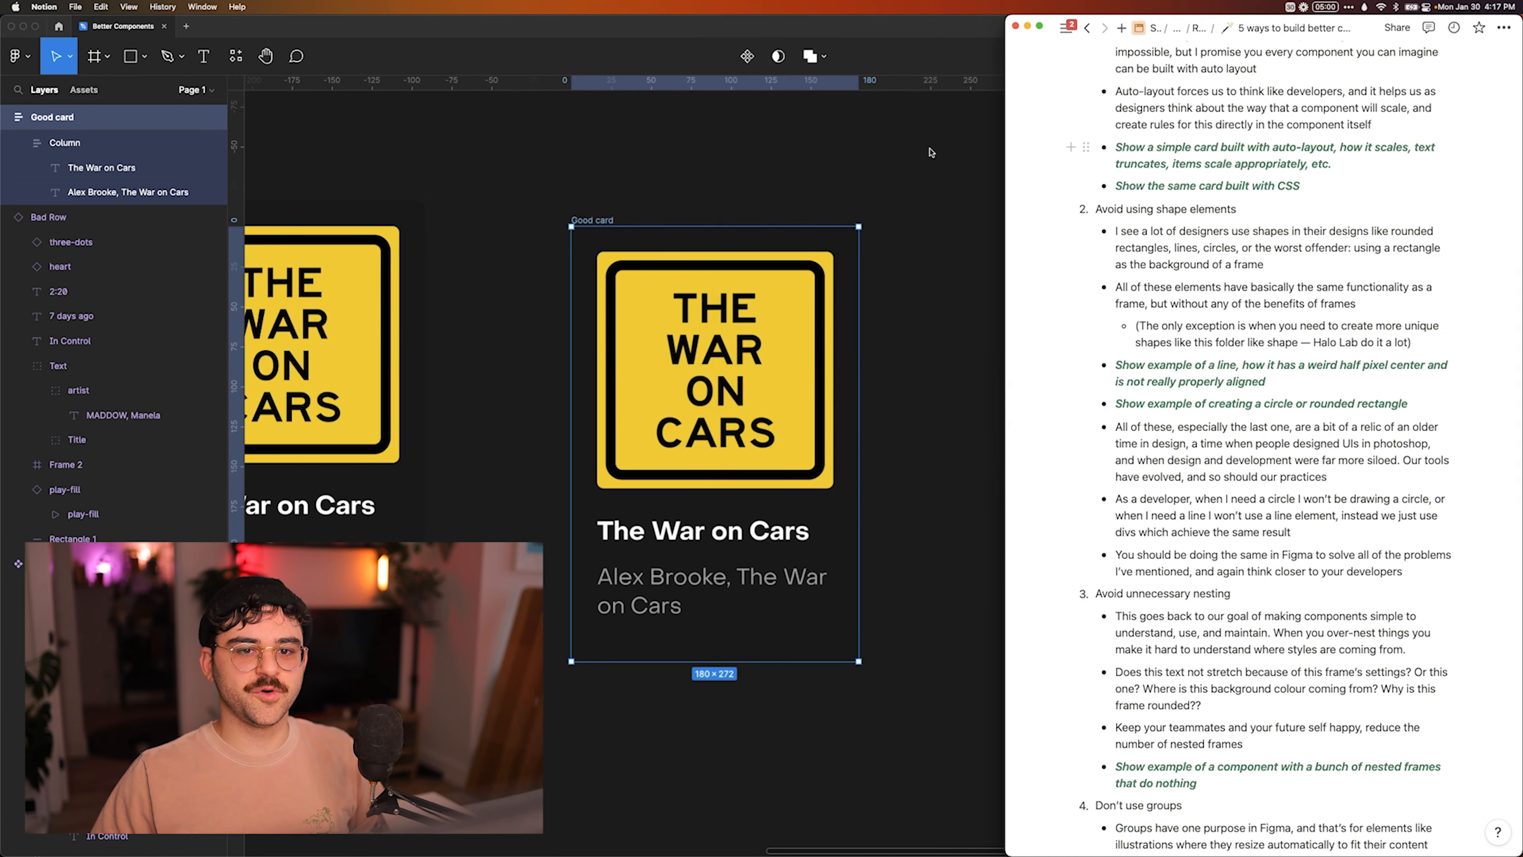
pyautogui.click(931, 152)
# Inspect the Bad Row instance and the rectangle used as its background.
pyautogui.scroll(-6, 932, 154)
pyautogui.click(932, 153)
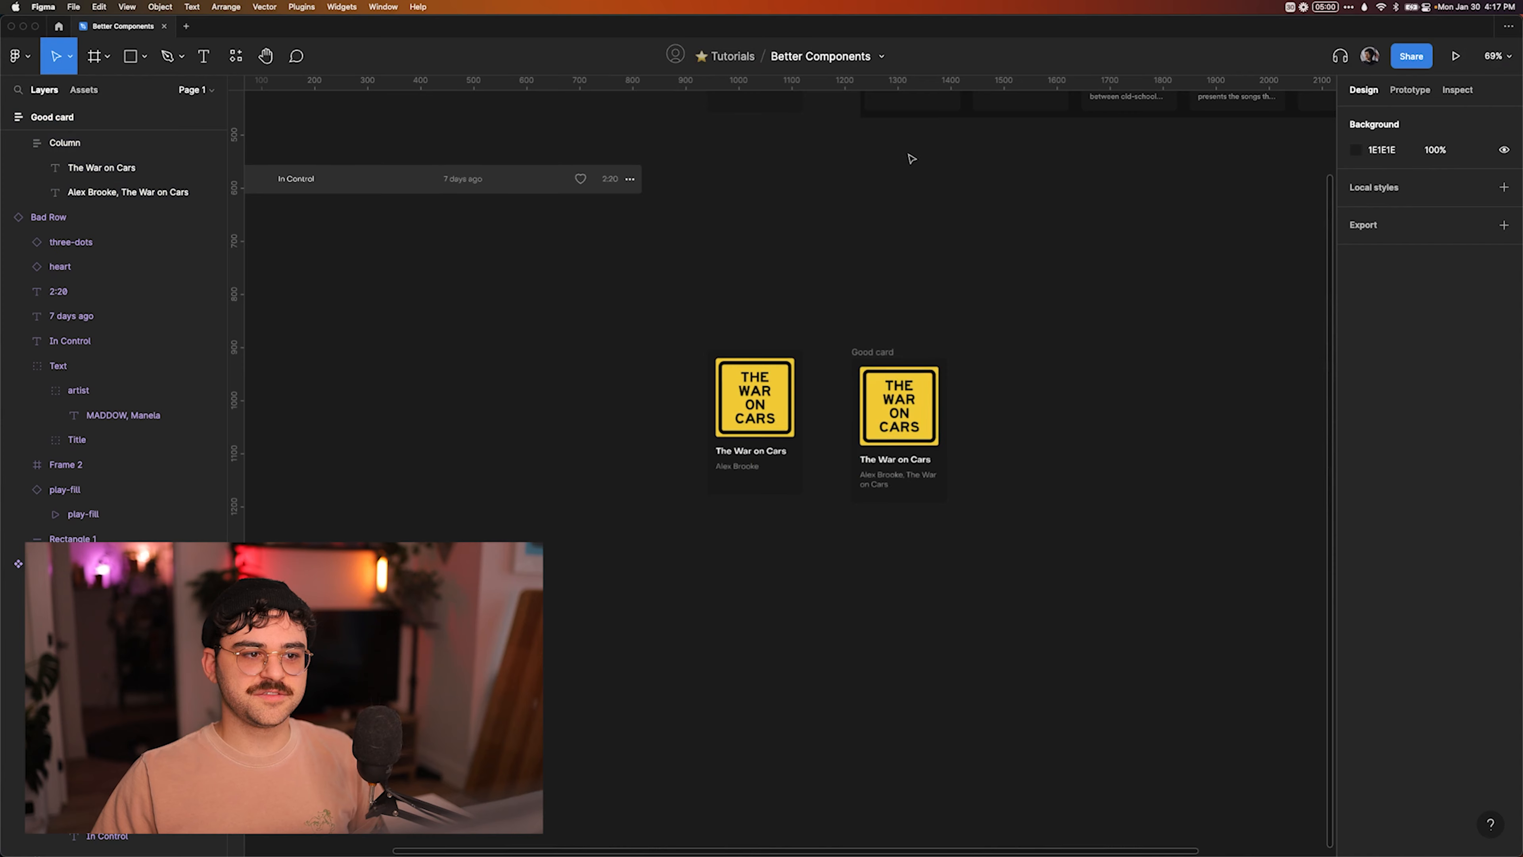
pyautogui.scroll(3, 735, 234)
pyautogui.hscroll(-3, 738, 234)
pyautogui.scroll(2, 719, 252)
pyautogui.scroll(4, 704, 267)
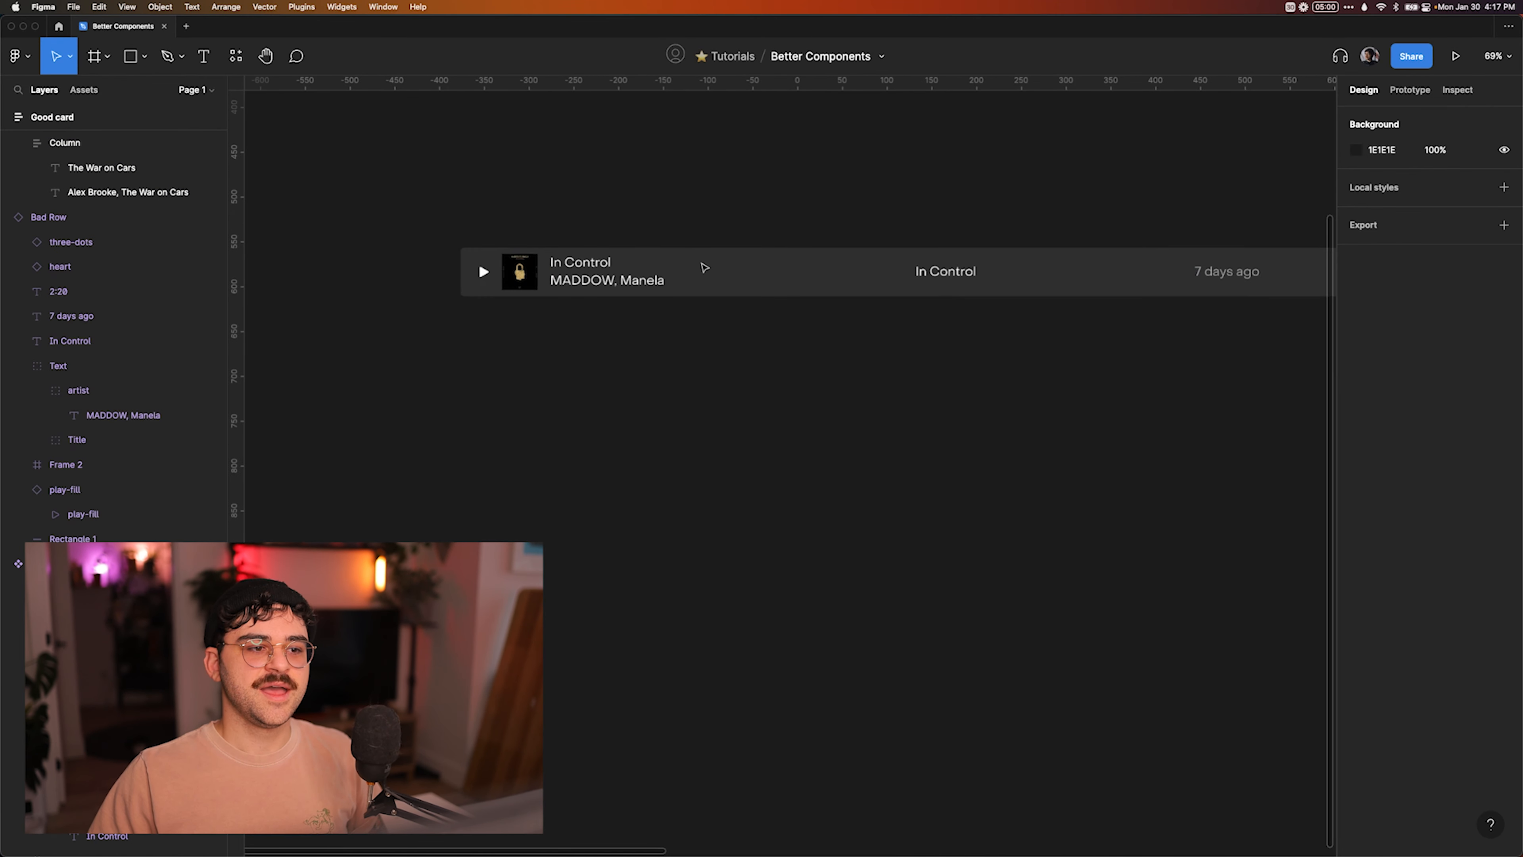
pyautogui.scroll(5, 704, 267)
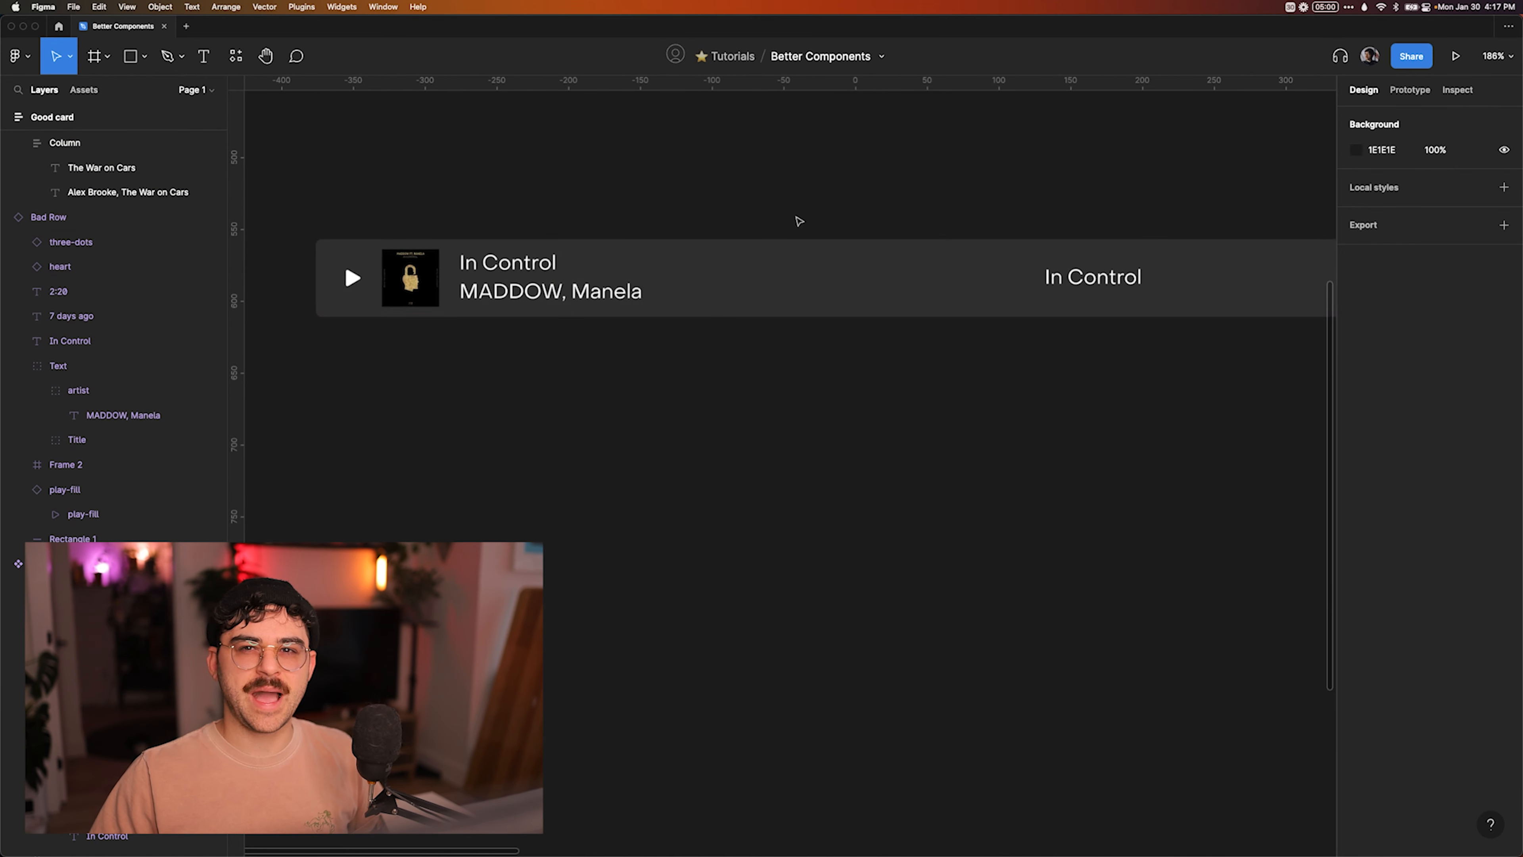
pyautogui.click(710, 288)
pyautogui.scroll(-3, 710, 288)
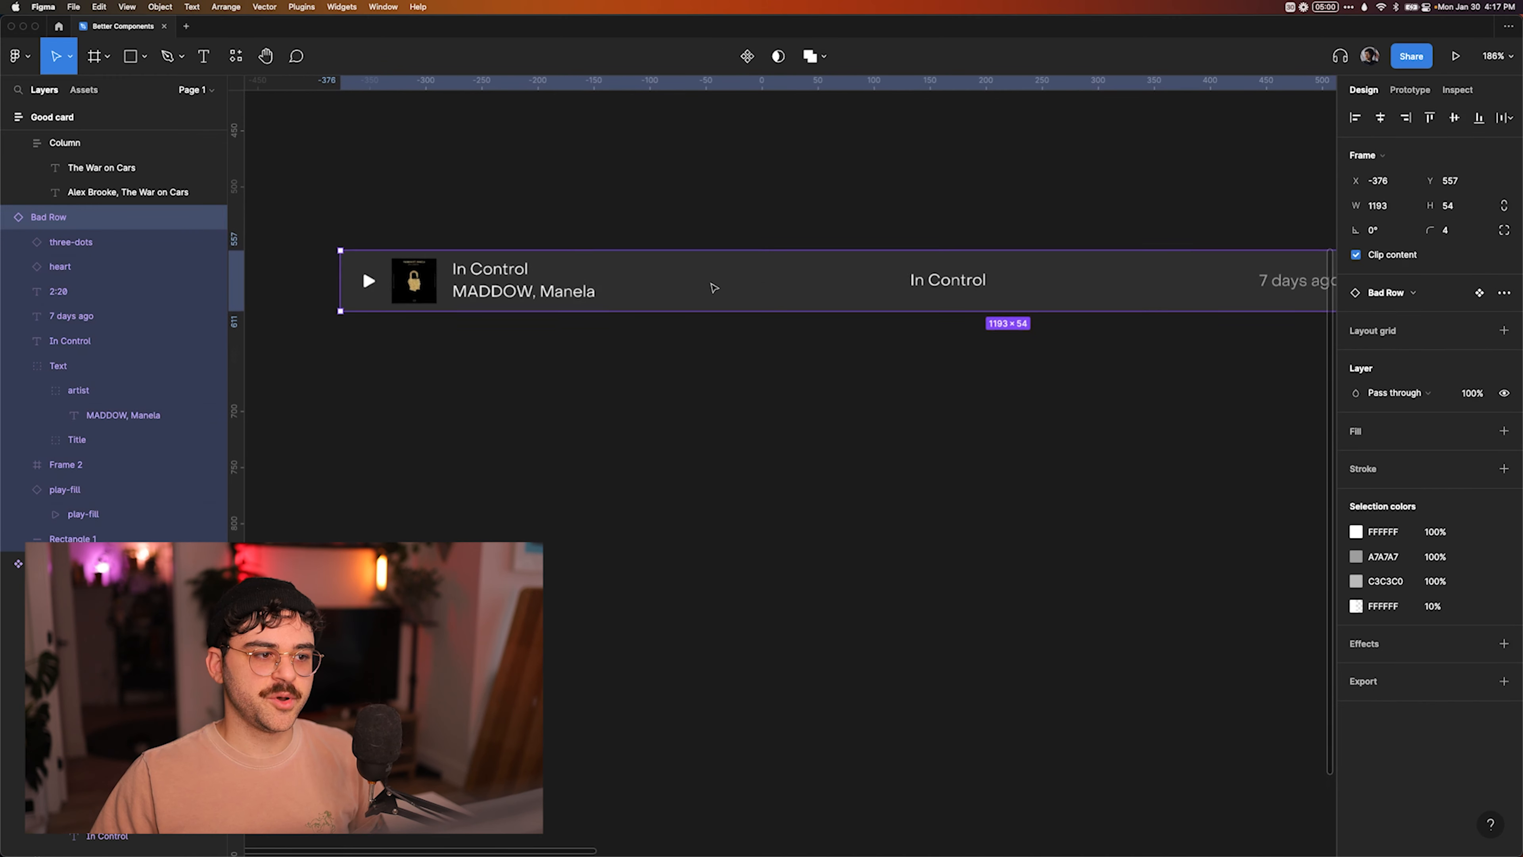
pyautogui.keyDown('super'); pyautogui.click(691, 295); pyautogui.keyUp('super')
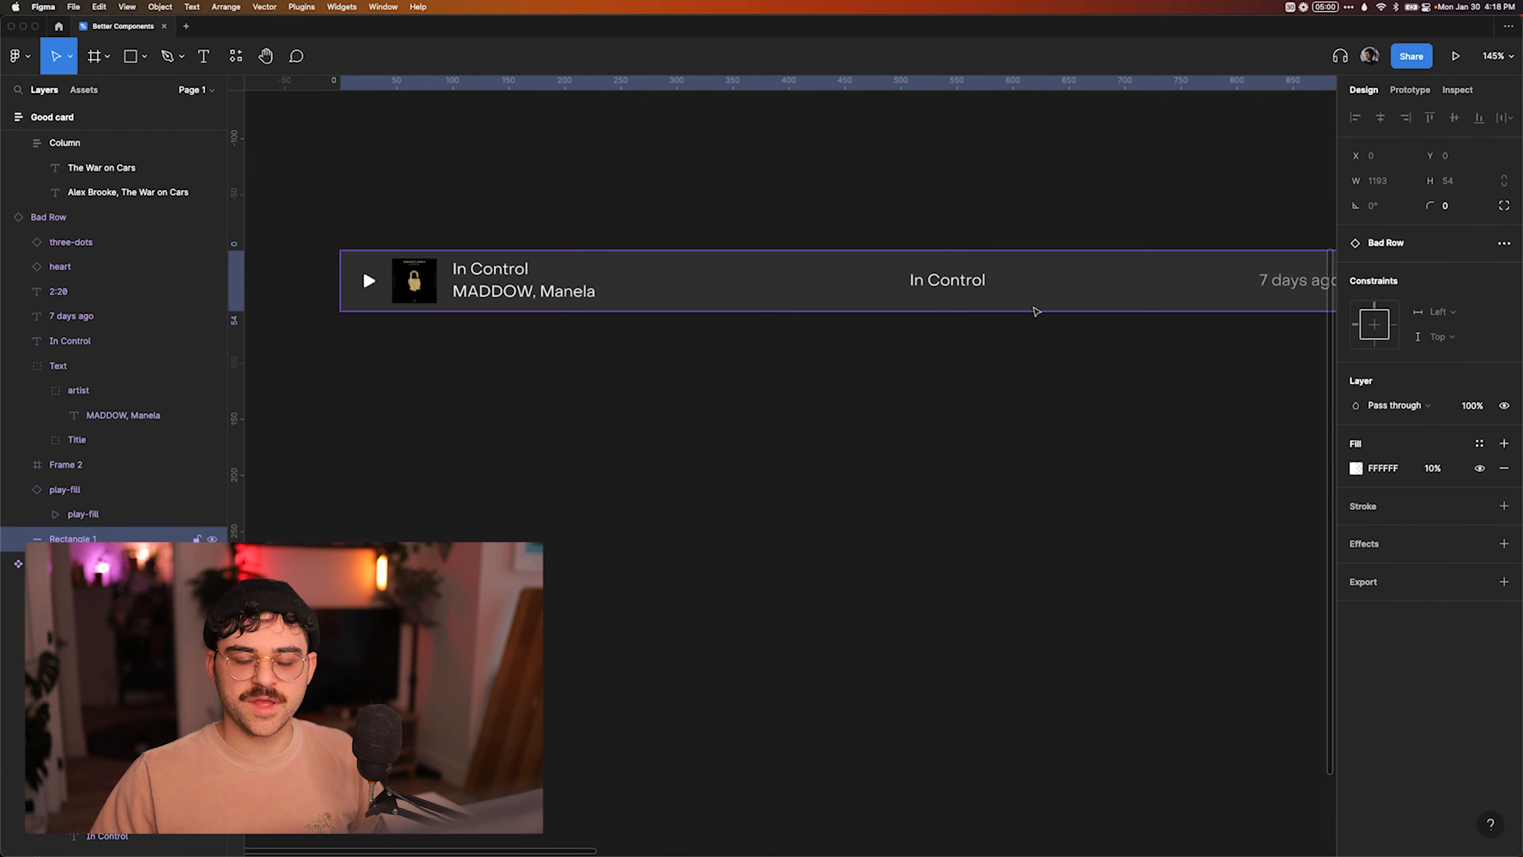
# Widen the Bad Row instance to 1382 and select its background rectangle to check how it stretches.
pyautogui.click(1036, 313)
pyautogui.scroll(-3, 1035, 314)
pyautogui.scroll(-1, 887, 282)
pyautogui.click(807, 310)
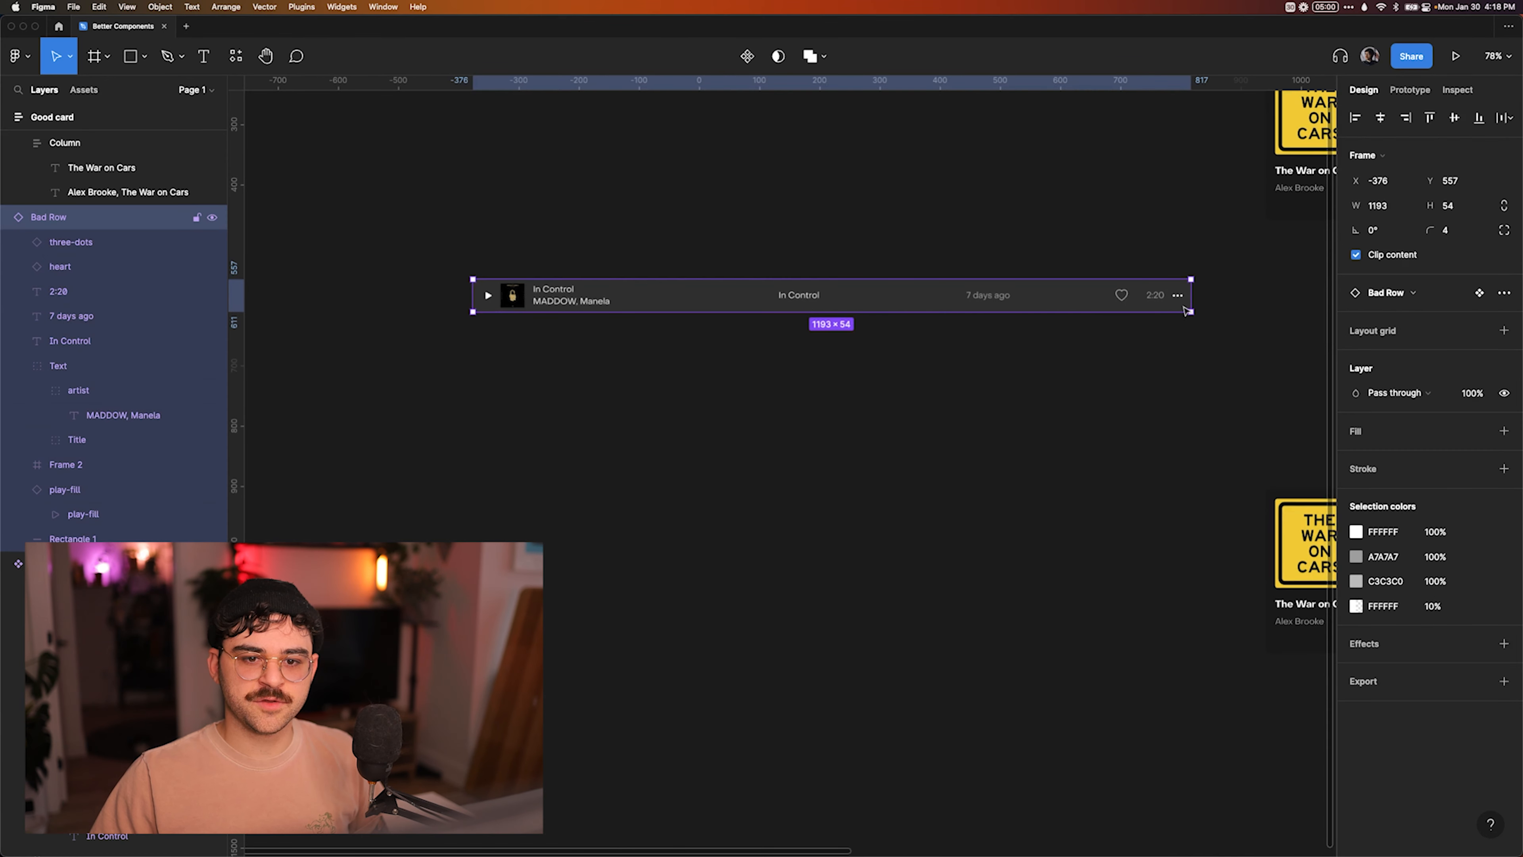
pyautogui.moveTo(1191, 293); pyautogui.dragTo(1290, 292)
pyautogui.keyDown('super'); pyautogui.click(1154, 294); pyautogui.keyUp('super')
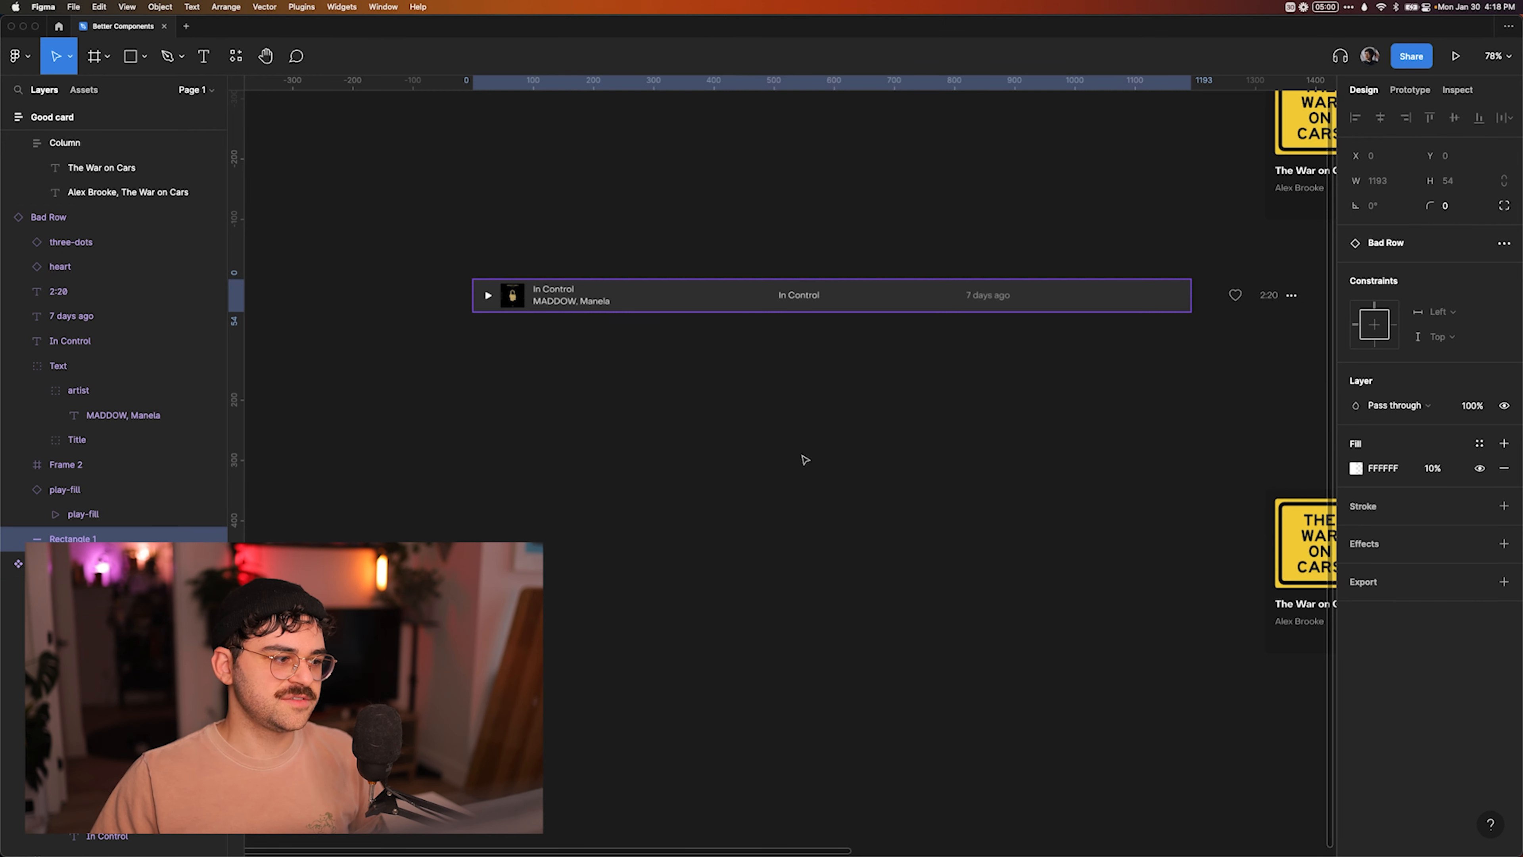
# Go to the Bad Row main component and set its background rectangle's horizontal constraint to Left and right.
pyautogui.click(62, 217)
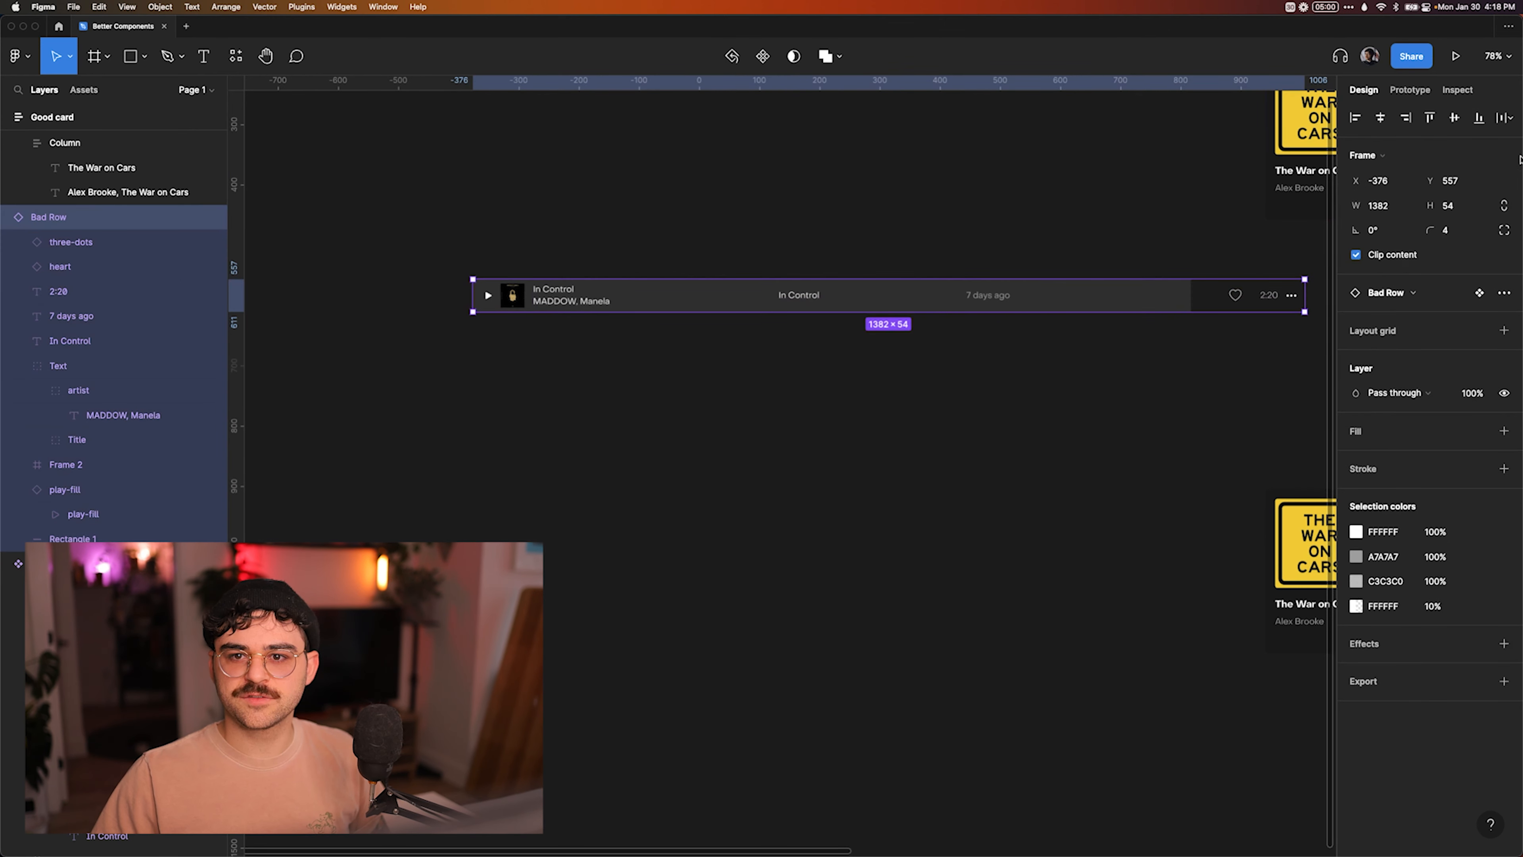
pyautogui.click(1480, 295)
pyautogui.scroll(3, 717, 541)
pyautogui.keyDown('super'); pyautogui.click(869, 447); pyautogui.keyUp('super')
pyautogui.click(1473, 339)
pyautogui.click(1460, 374)
# Narrow the Bad Row instance to test how its background rectangle resizes.
pyautogui.scroll(-5, 843, 731)
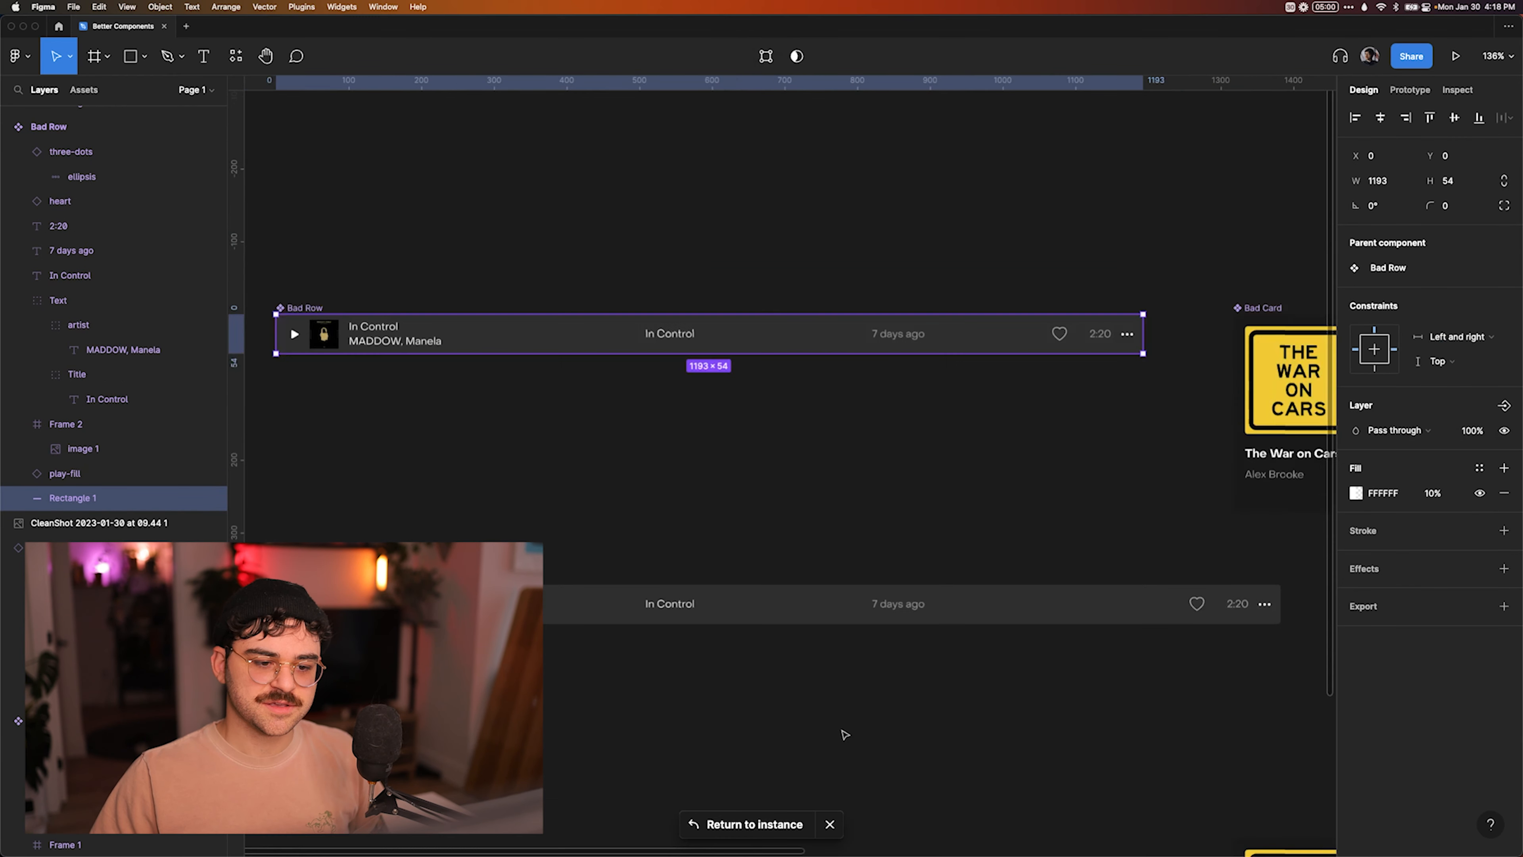
pyautogui.click(742, 653)
pyautogui.moveTo(1147, 641); pyautogui.dragTo(985, 635)
# Undo the Bad Row instance's width changes and the background rectangle's constraint change.
pyautogui.press('super+z')
pyautogui.press('super+z')
pyautogui.press('super+z')
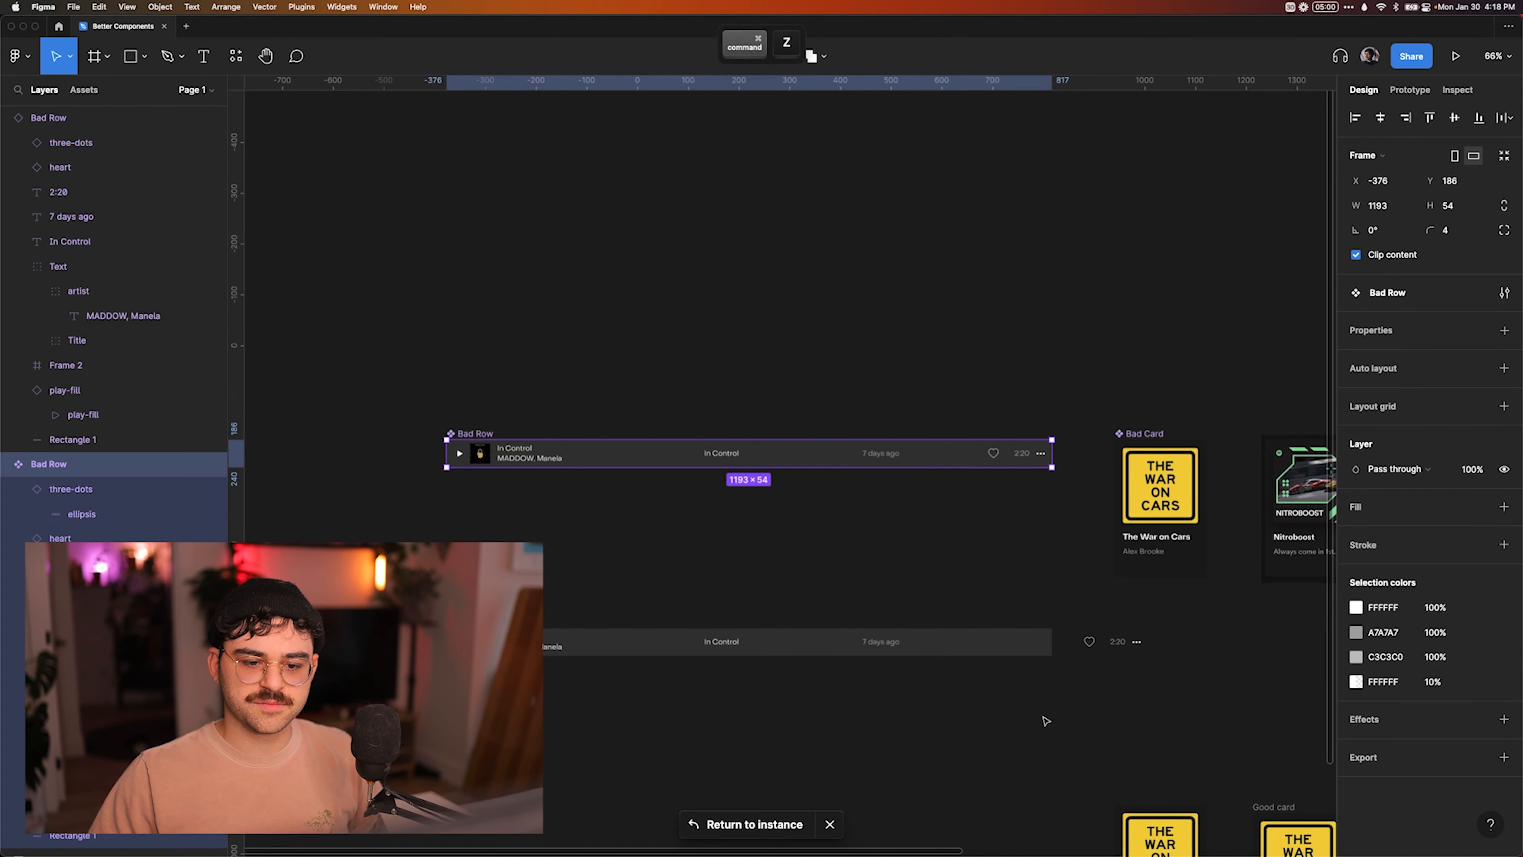
pyautogui.press('super+z')
pyautogui.press('super+z')
pyautogui.press('super+z')
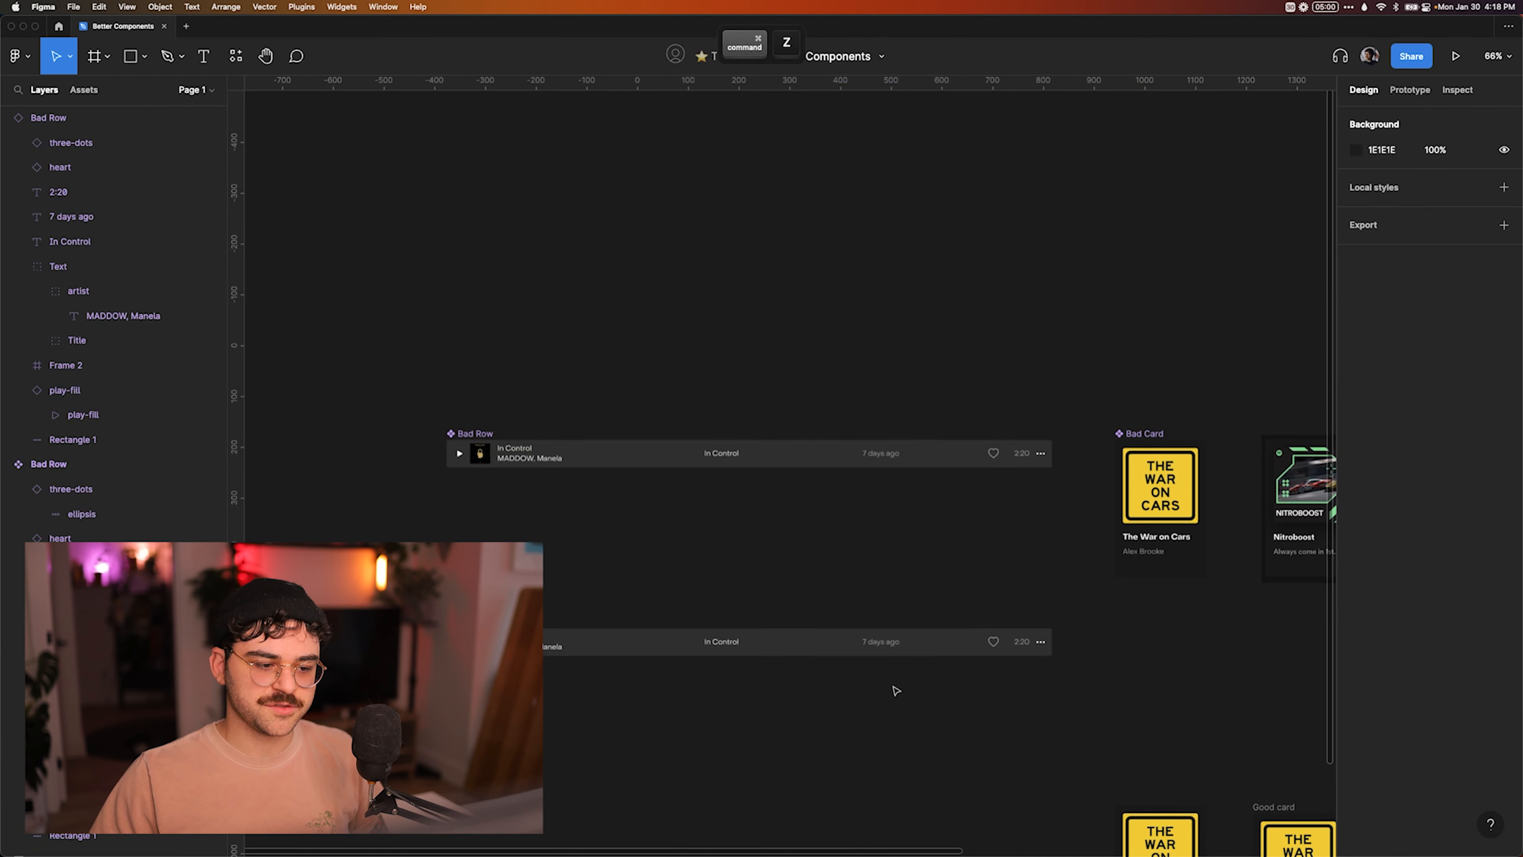
# Draw a 150 × 150 circle with the Ellipse tool below the Bad Row instance and move it farther down.
pyautogui.scroll(1, 593, 700)
pyautogui.scroll(-2, 592, 700)
pyautogui.press('o')
pyautogui.moveTo(525, 594)
pyautogui.mouseDown()
pyautogui.moveTo(649, 694)
pyautogui.moveTo(669, 690)
pyautogui.mouseUp()
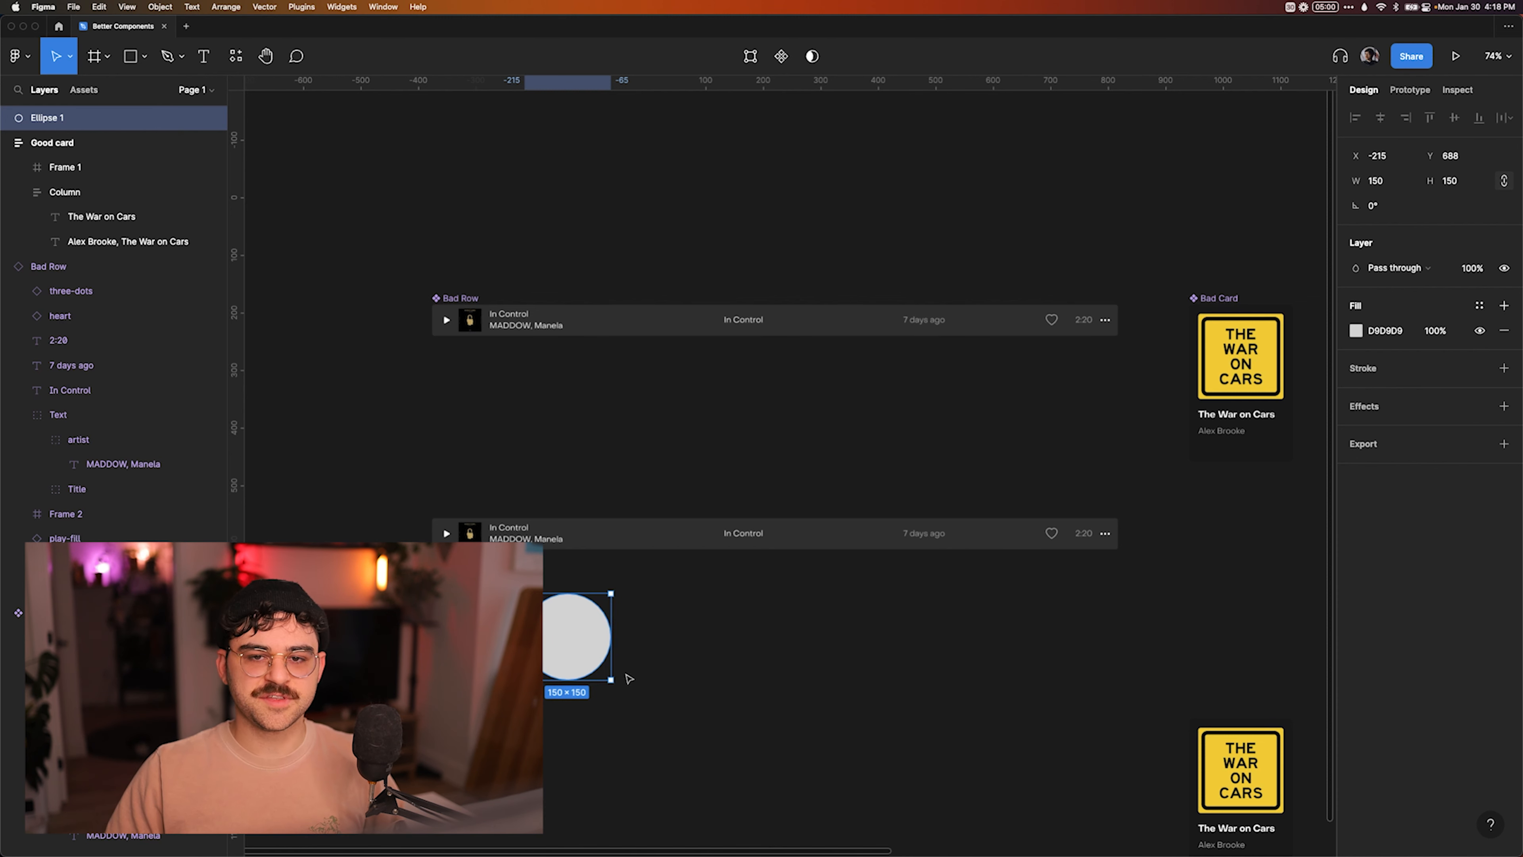
pyautogui.click(707, 679)
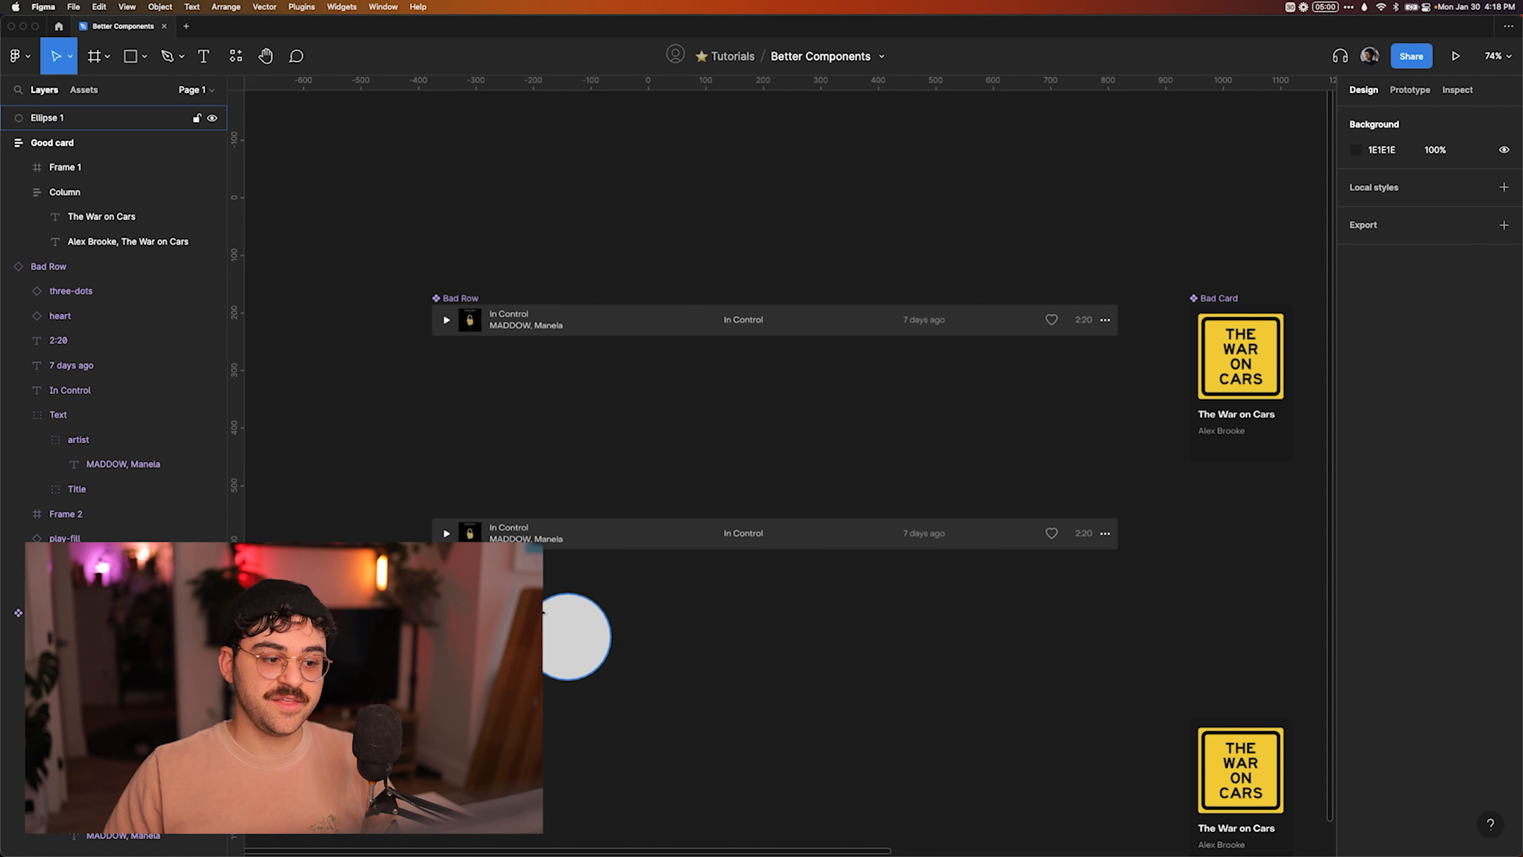
pyautogui.click(569, 651)
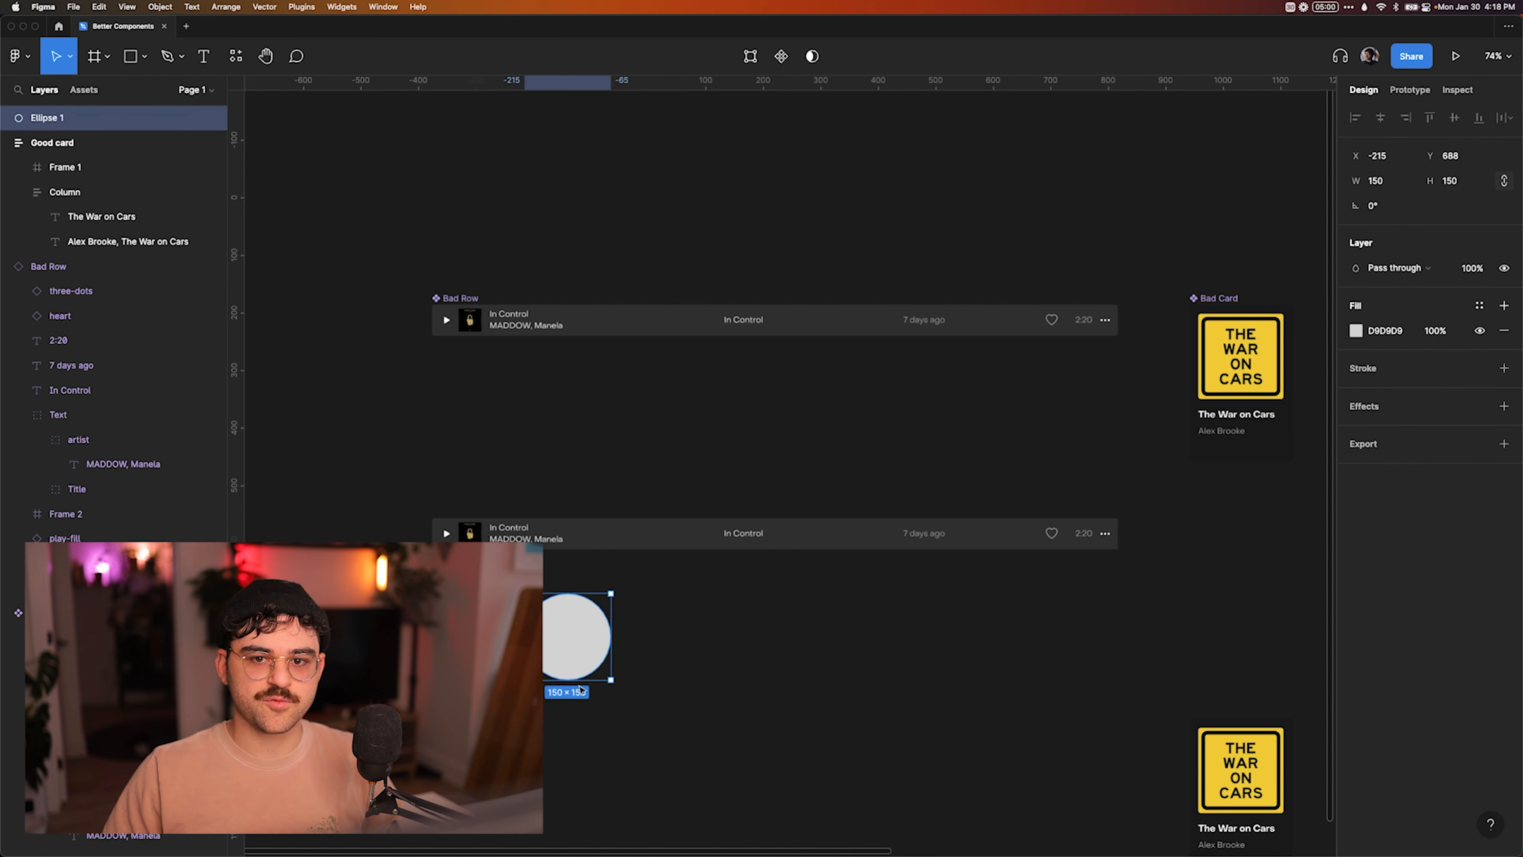
pyautogui.hotkey('ctrl', 'z')
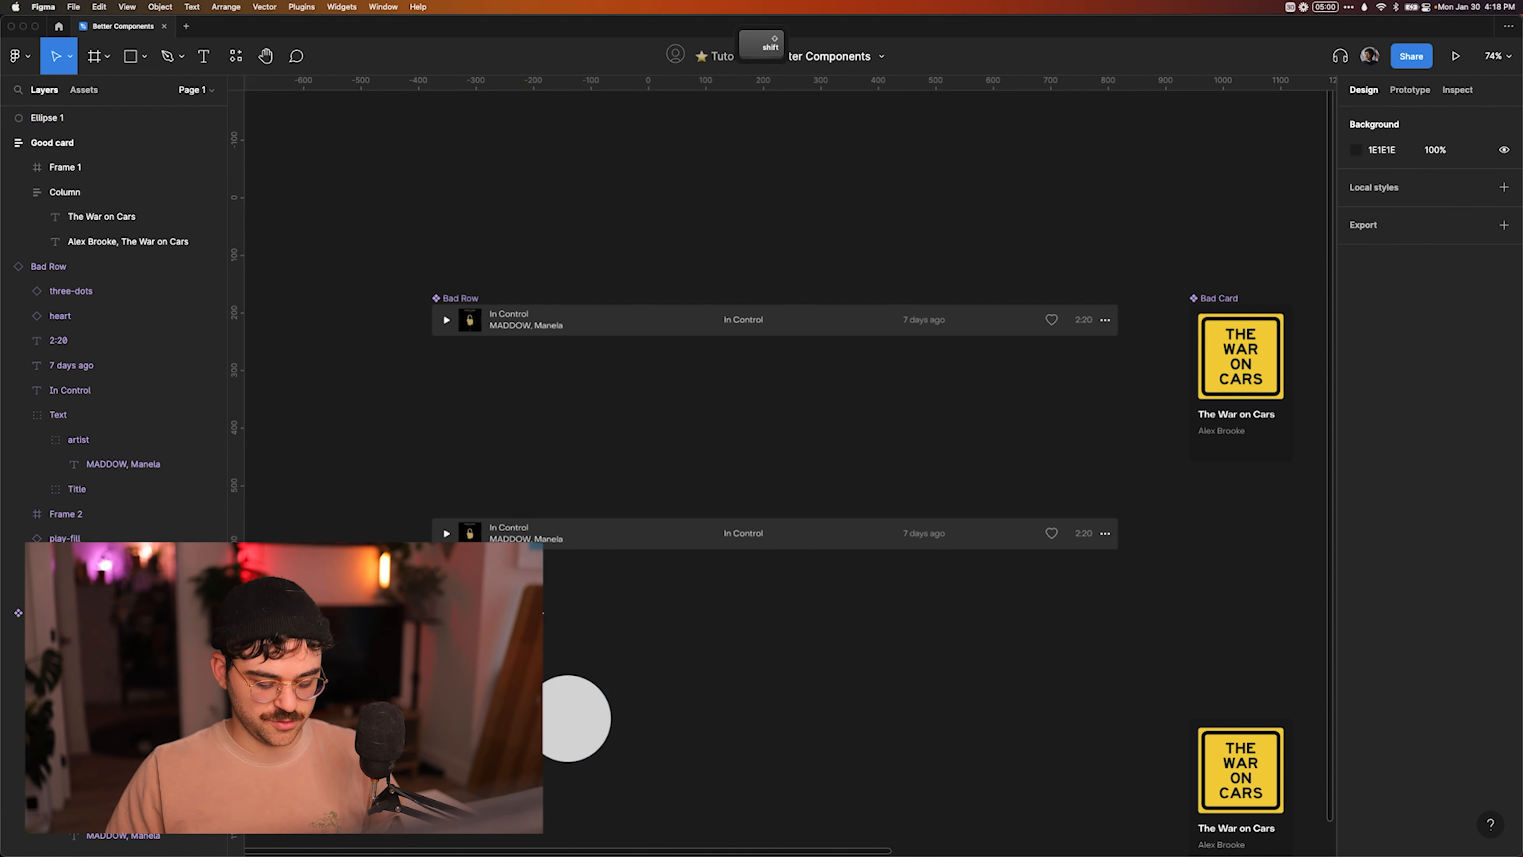
# Copy the artwork frame from the lower Bad Card and place the copy over the circle below the Bad Row instance.
pyautogui.keyDown('super'); pyautogui.click(1253, 777); pyautogui.keyUp('super')
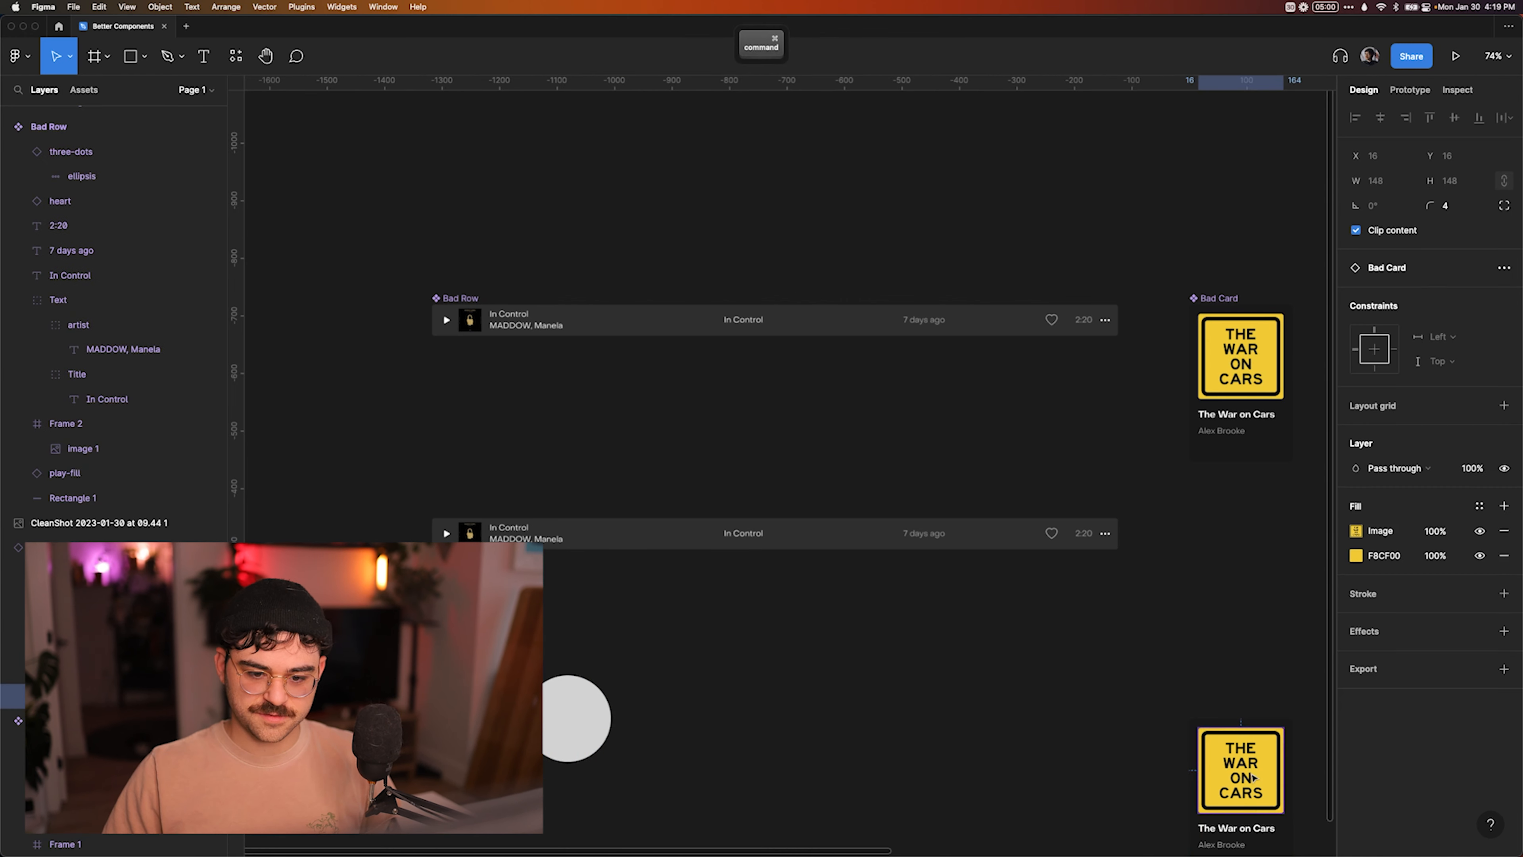
pyautogui.press('super+c')
pyautogui.click(603, 666)
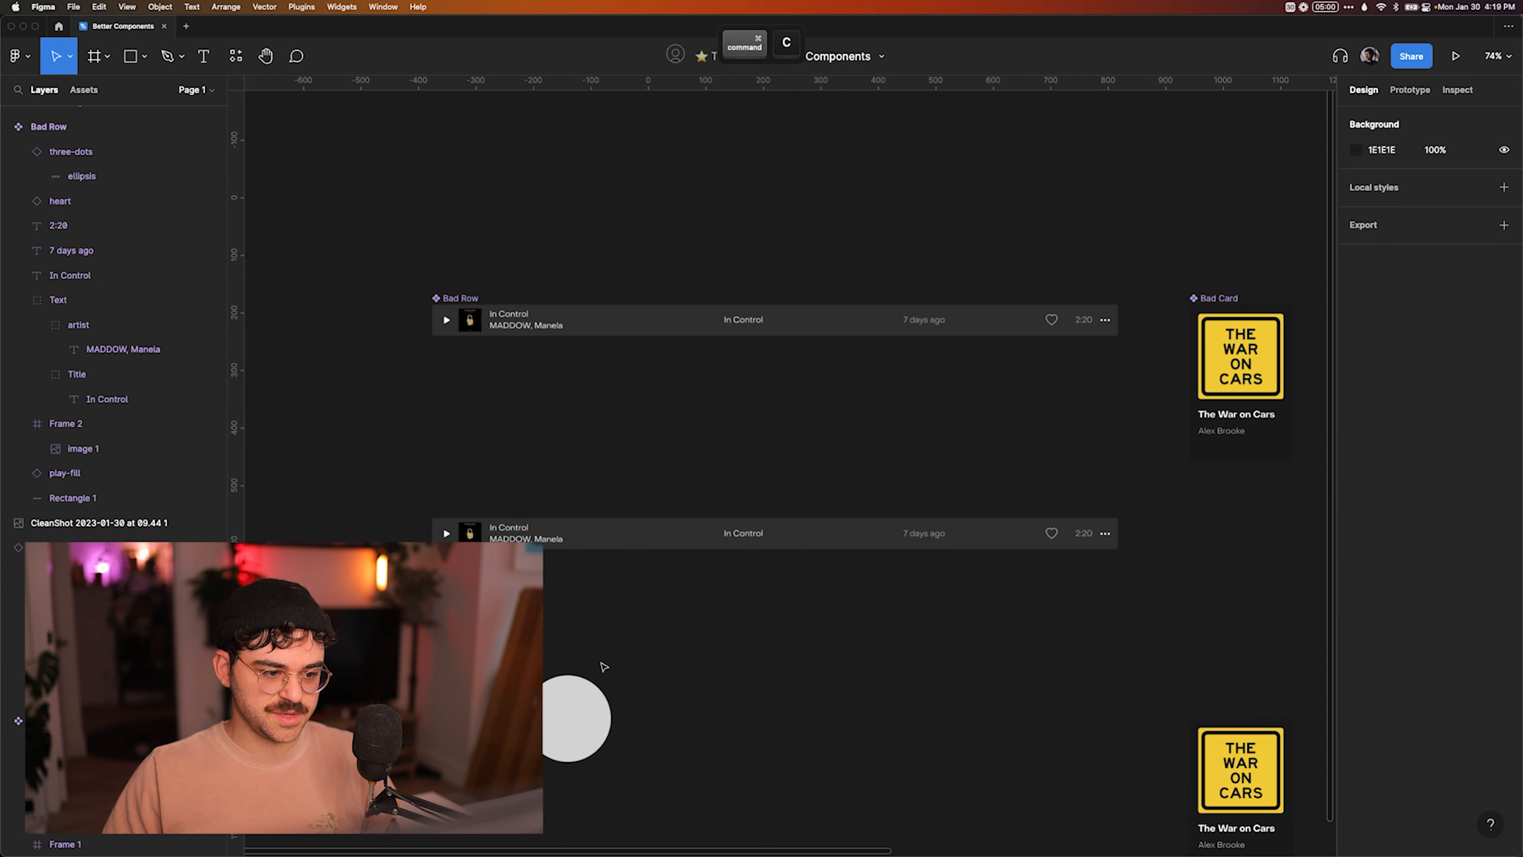
pyautogui.press('super+v')
pyautogui.moveTo(1221, 792); pyautogui.dragTo(575, 726)
pyautogui.keyDown('shift'); pyautogui.click(575, 726); pyautogui.keyUp('shift')
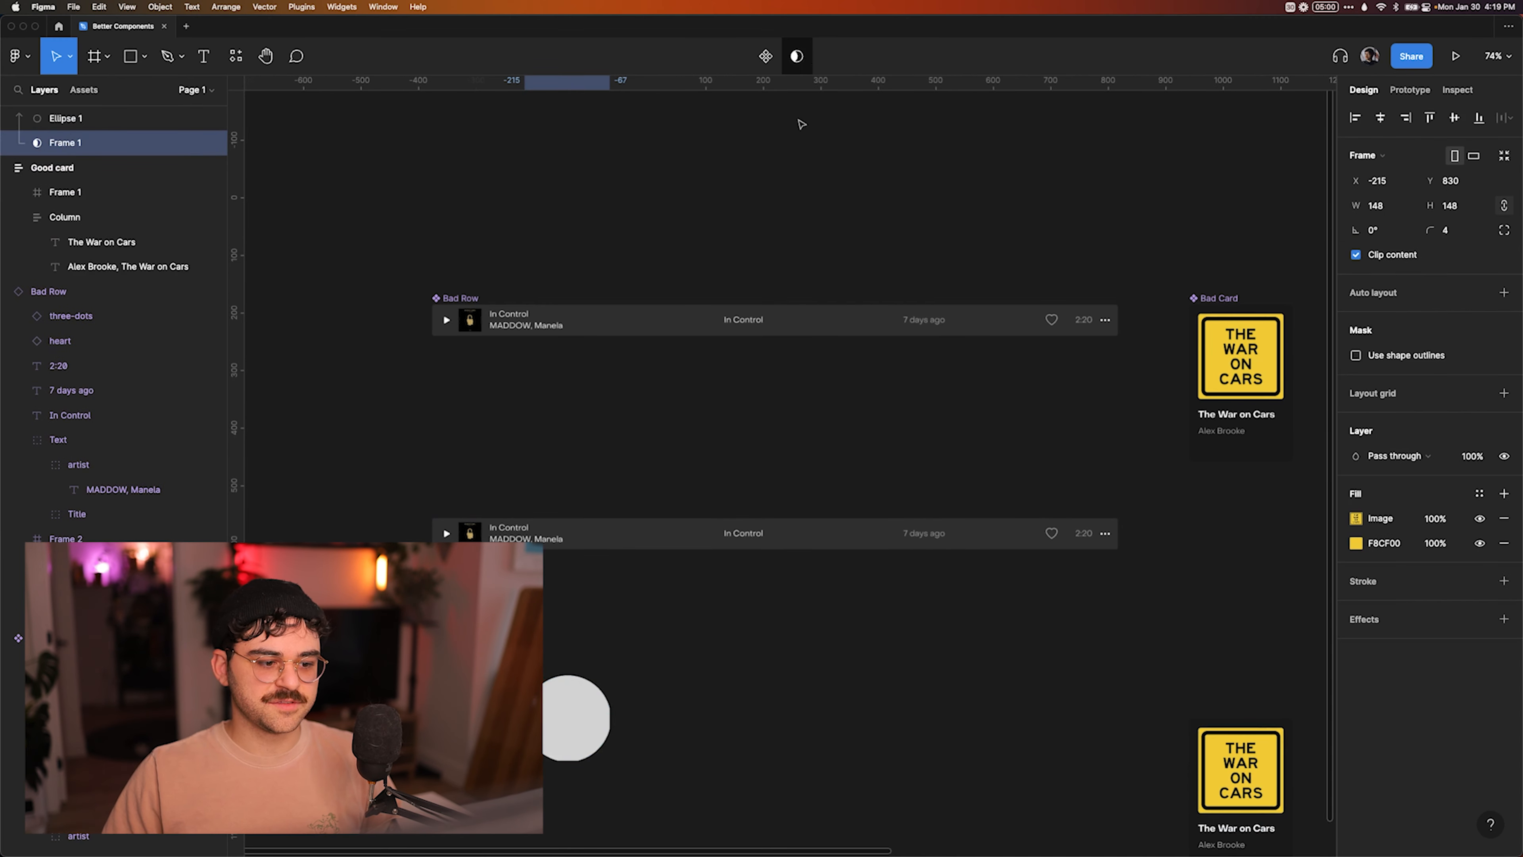
pyautogui.press('super+z')
pyautogui.click(648, 686)
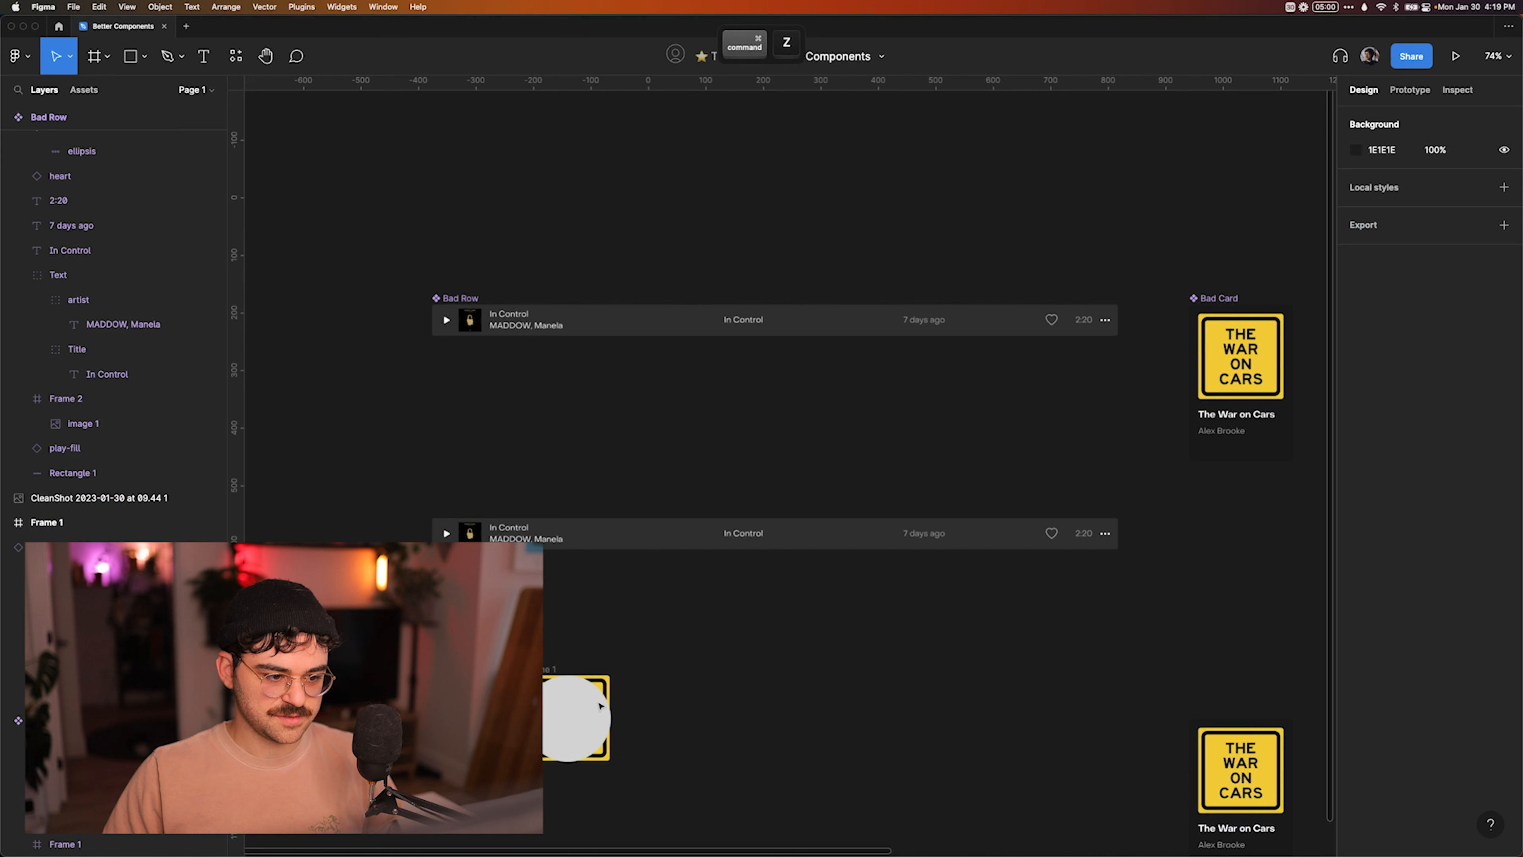
# Send the circle behind the artwork copy and use it as the artwork's mask.
pyautogui.click(579, 706)
pyautogui.hotkey('ctrl', '[')
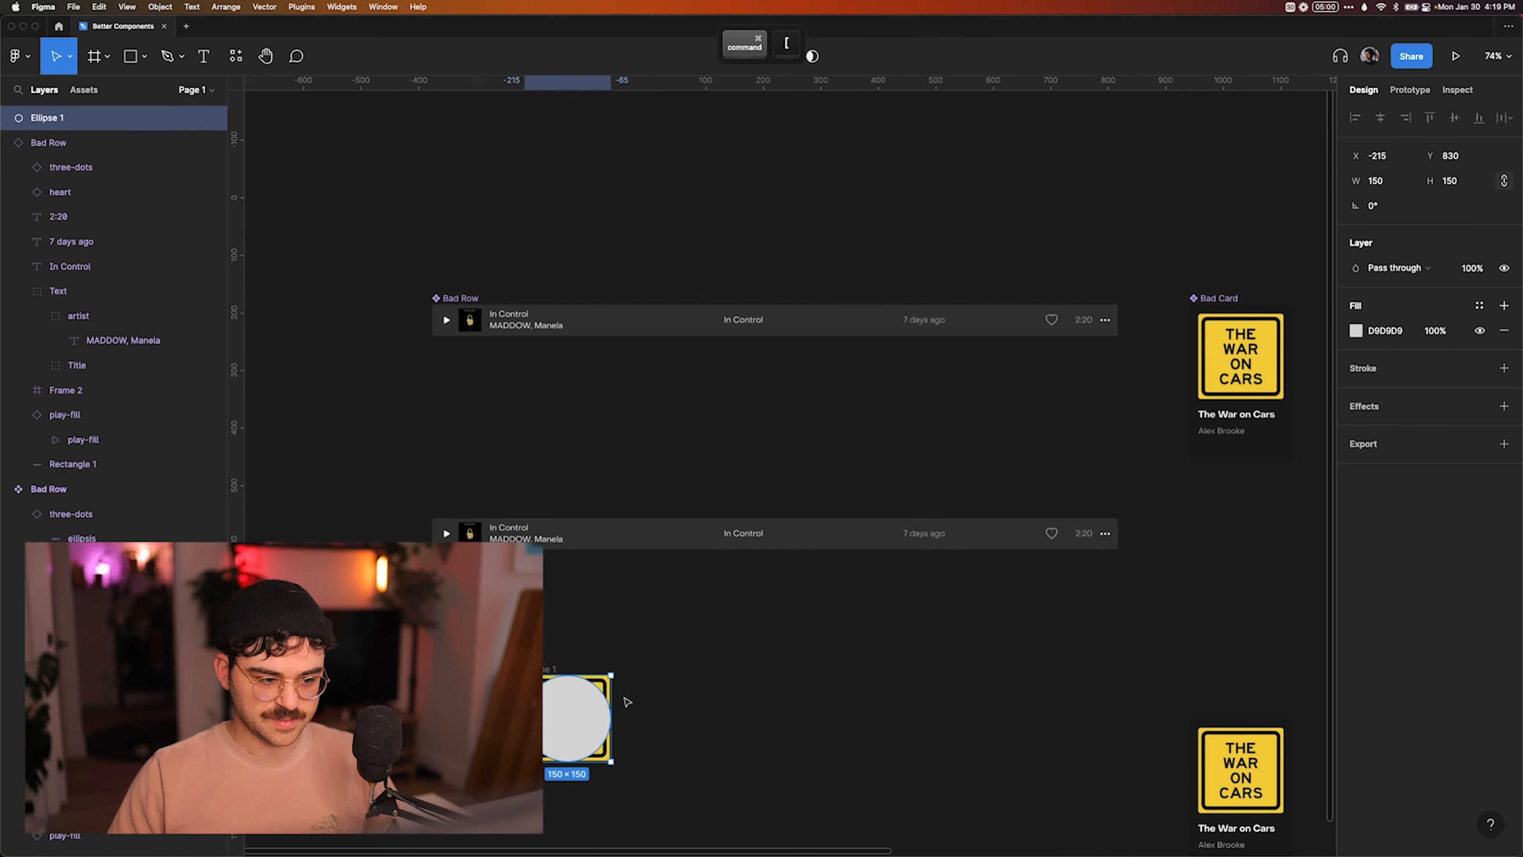
pyautogui.click(804, 57)
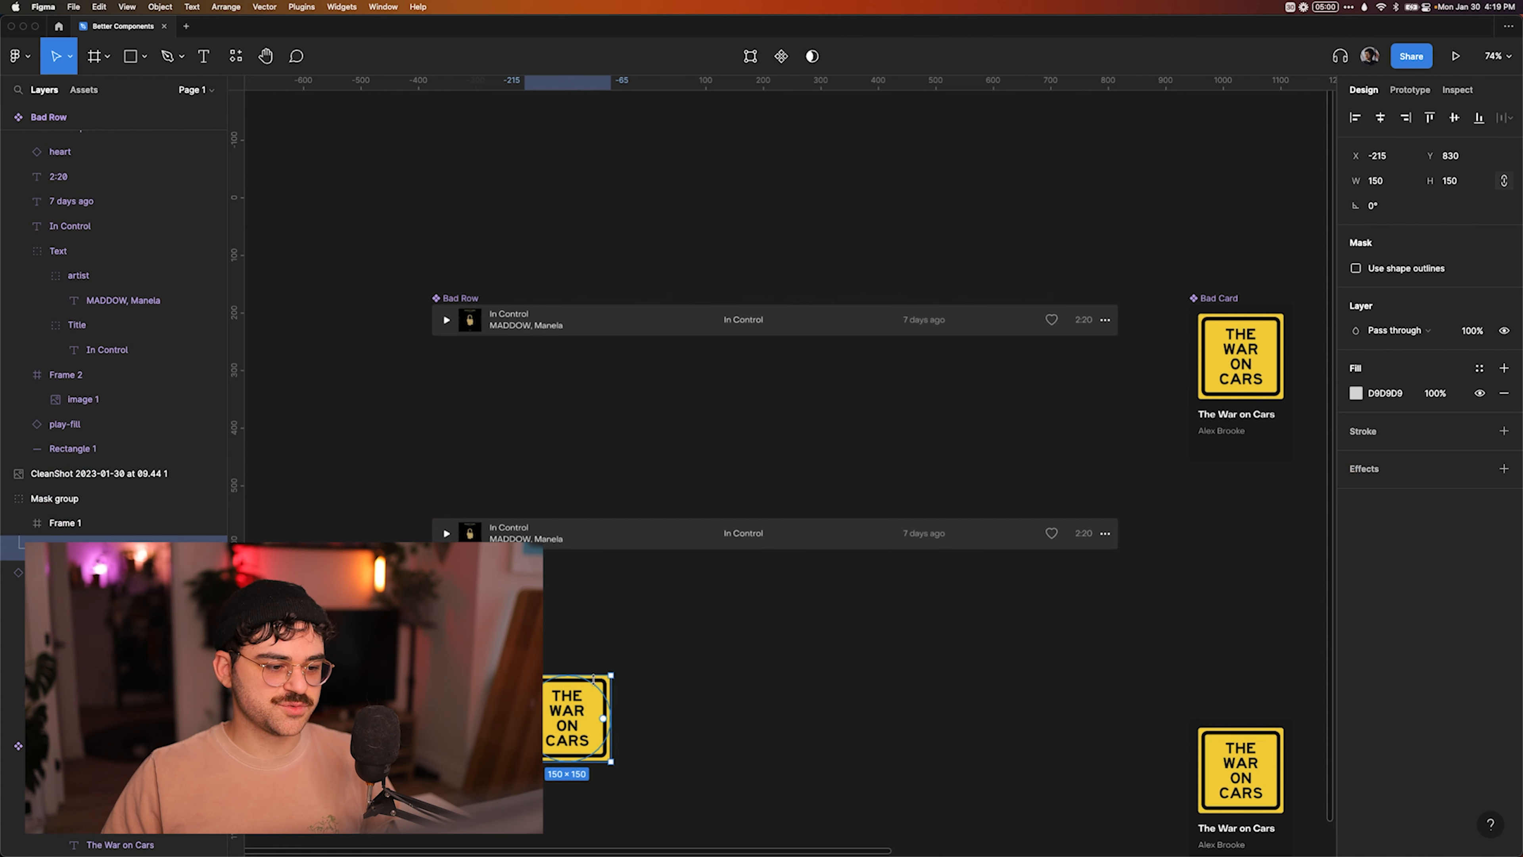
# Select the mask group containing the artwork copy and the circle, and delete it from the canvas.
pyautogui.click(696, 657)
pyautogui.moveTo(654, 652); pyautogui.dragTo(576, 714)
pyautogui.click(732, 731)
pyautogui.click(570, 730)
pyautogui.click(755, 688)
pyautogui.moveTo(687, 660); pyautogui.dragTo(564, 756)
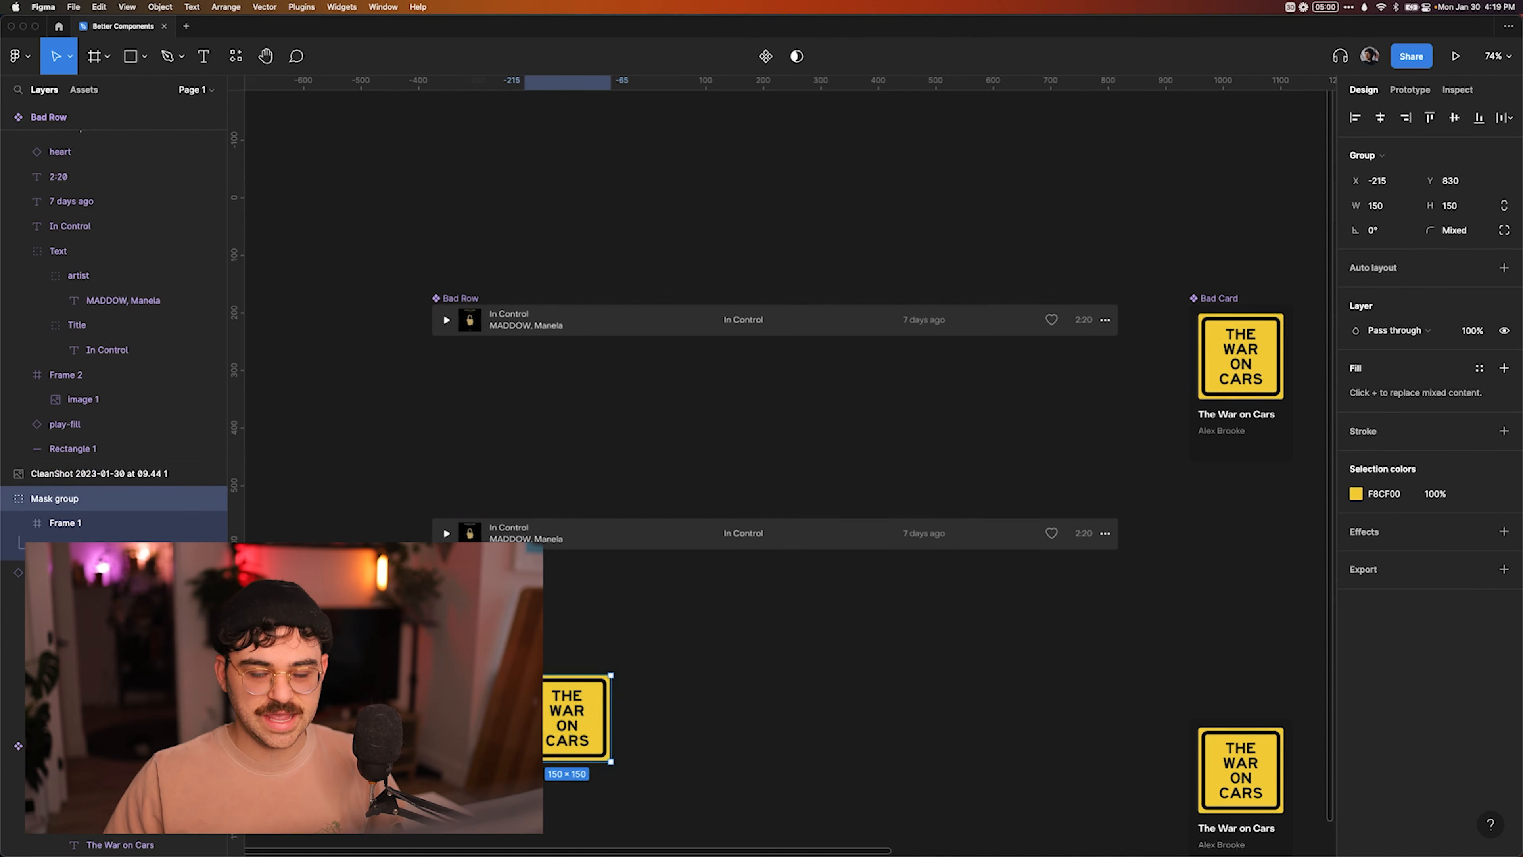
pyautogui.press('Delete')
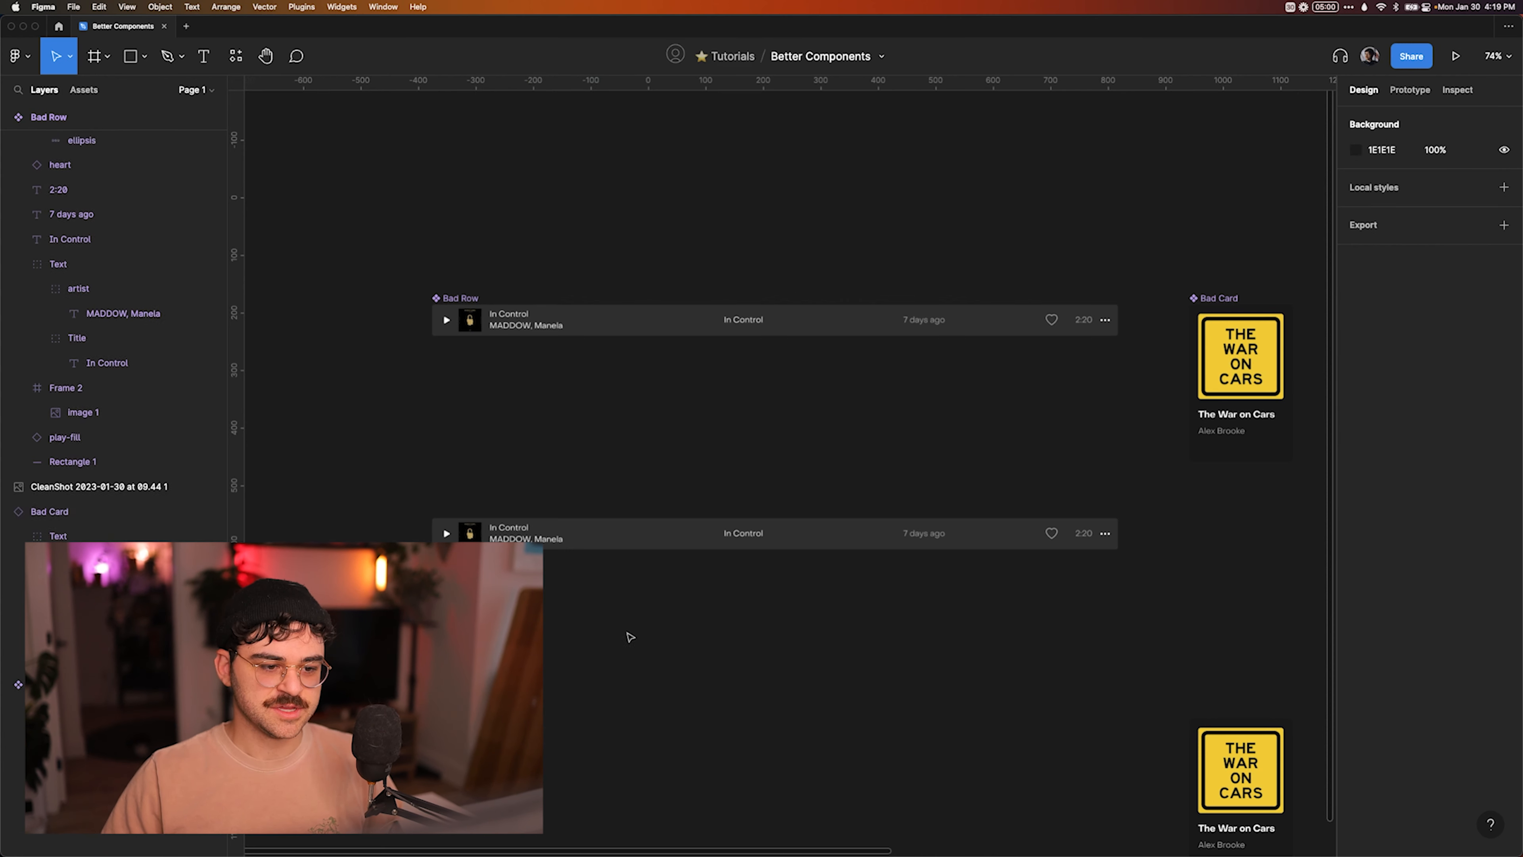
# Hide the background rectangle inside the Bad Row instance and undo that visibility change.
pyautogui.scroll(3, 611, 603)
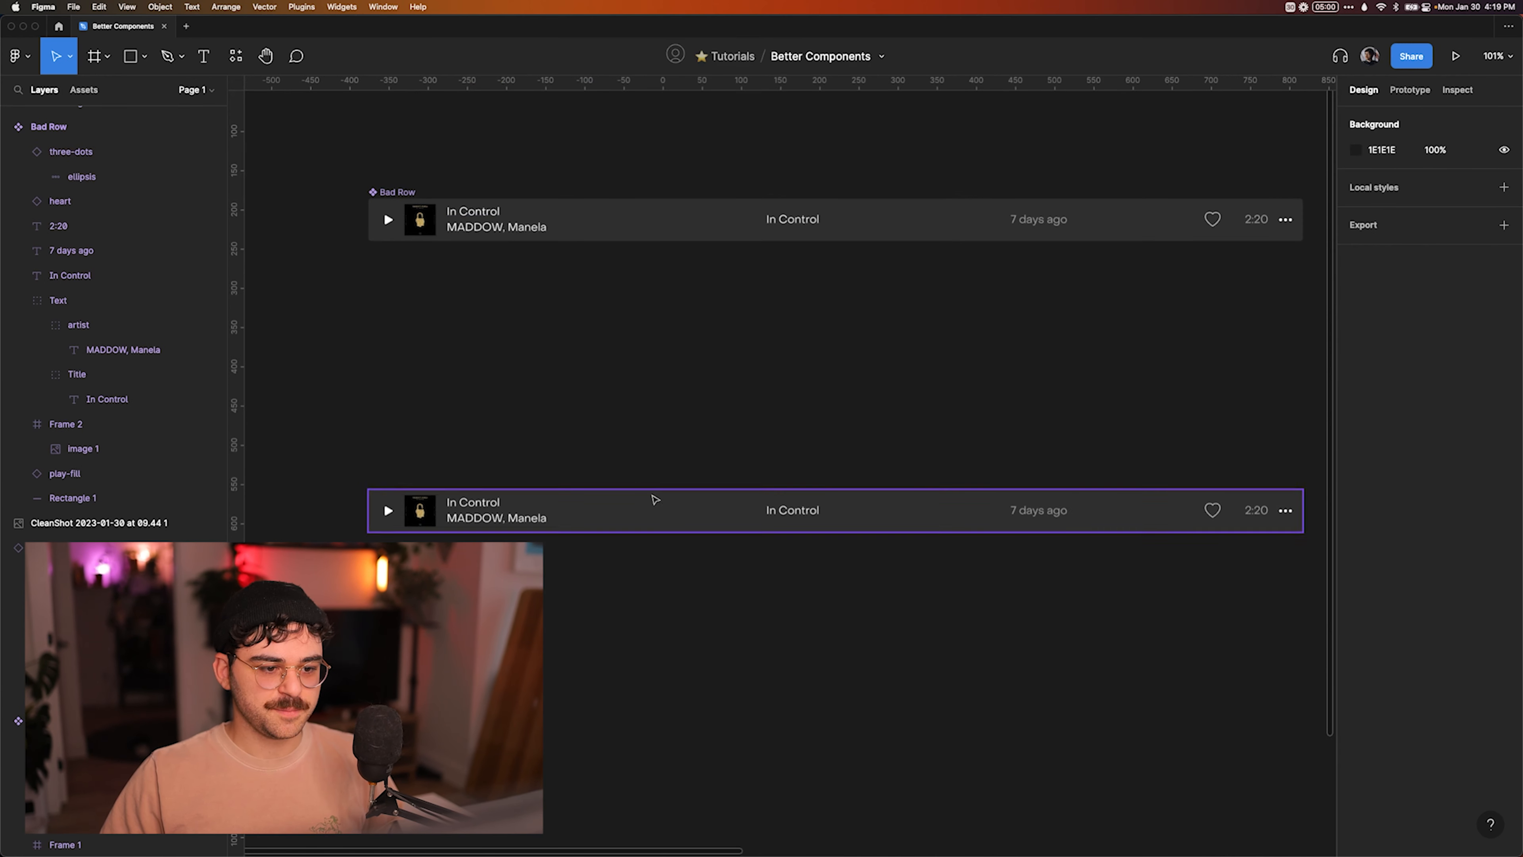
pyautogui.click(635, 490)
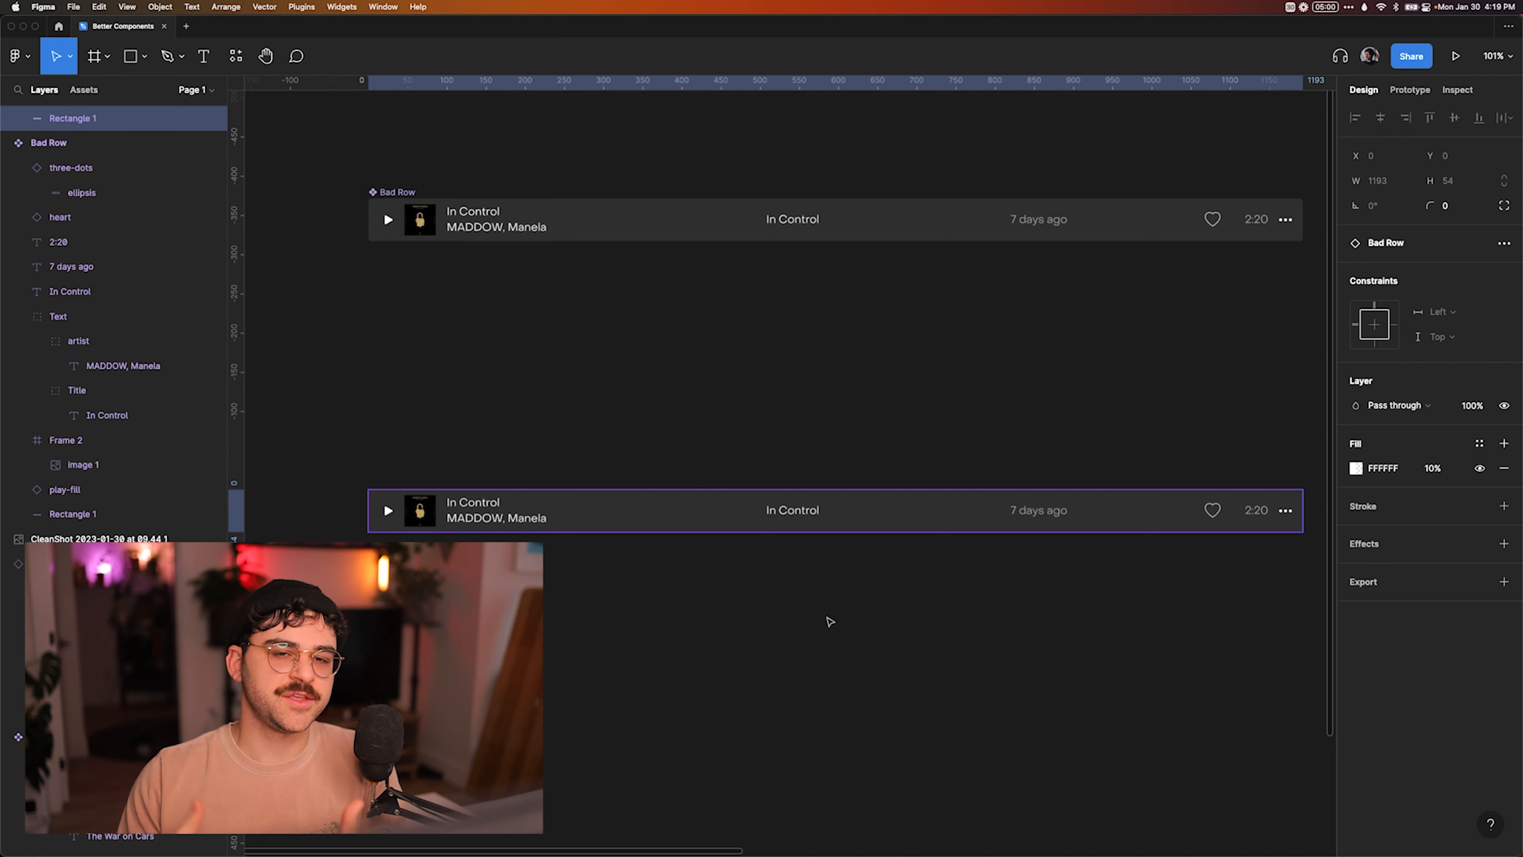
pyautogui.click(783, 426)
pyautogui.click(684, 524)
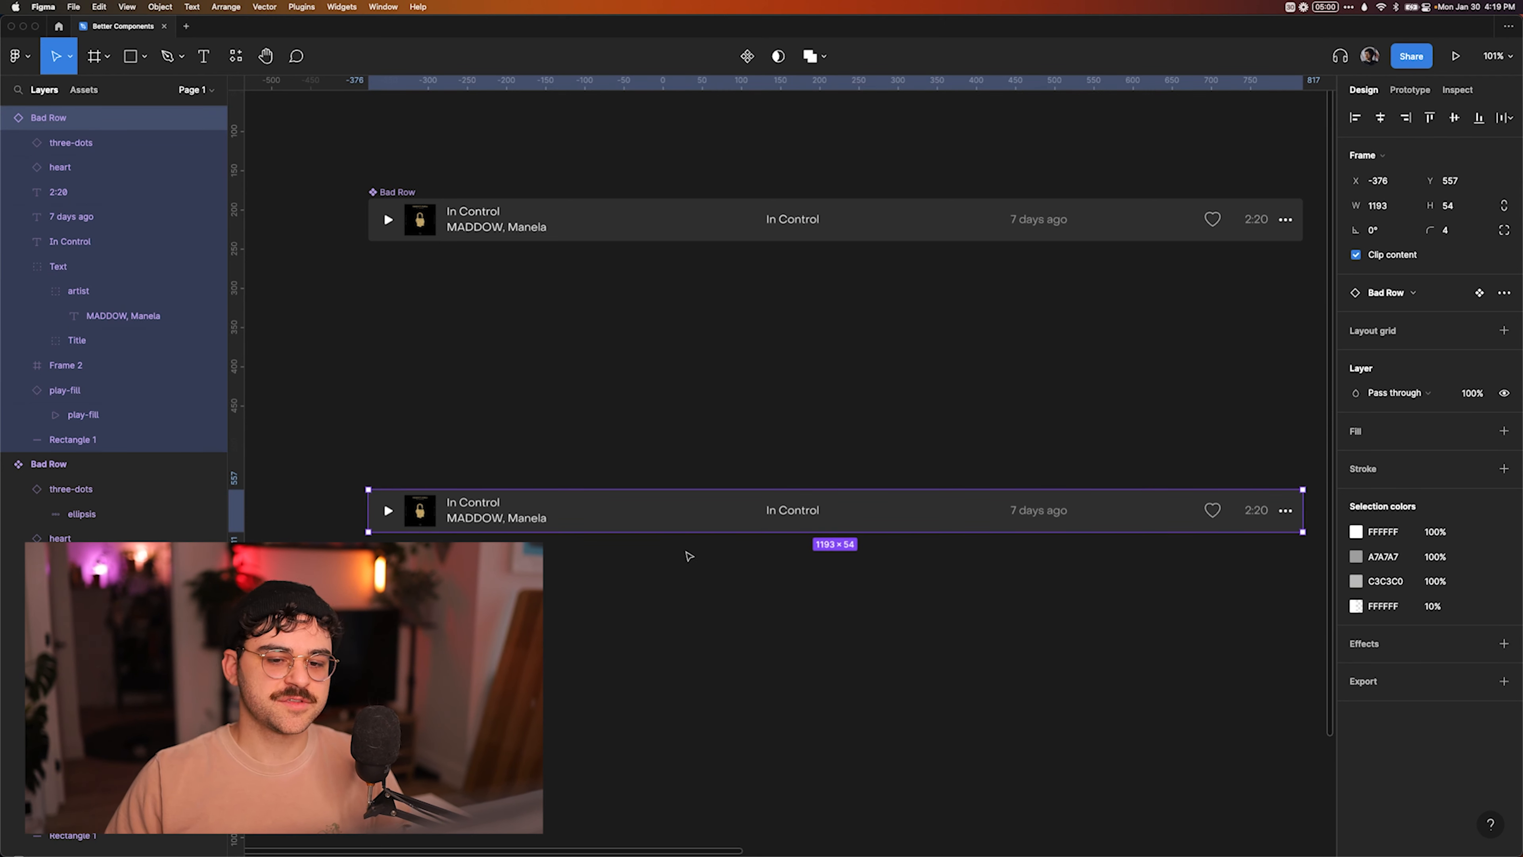
pyautogui.keyDown('super'); pyautogui.click(677, 513); pyautogui.keyUp('super')
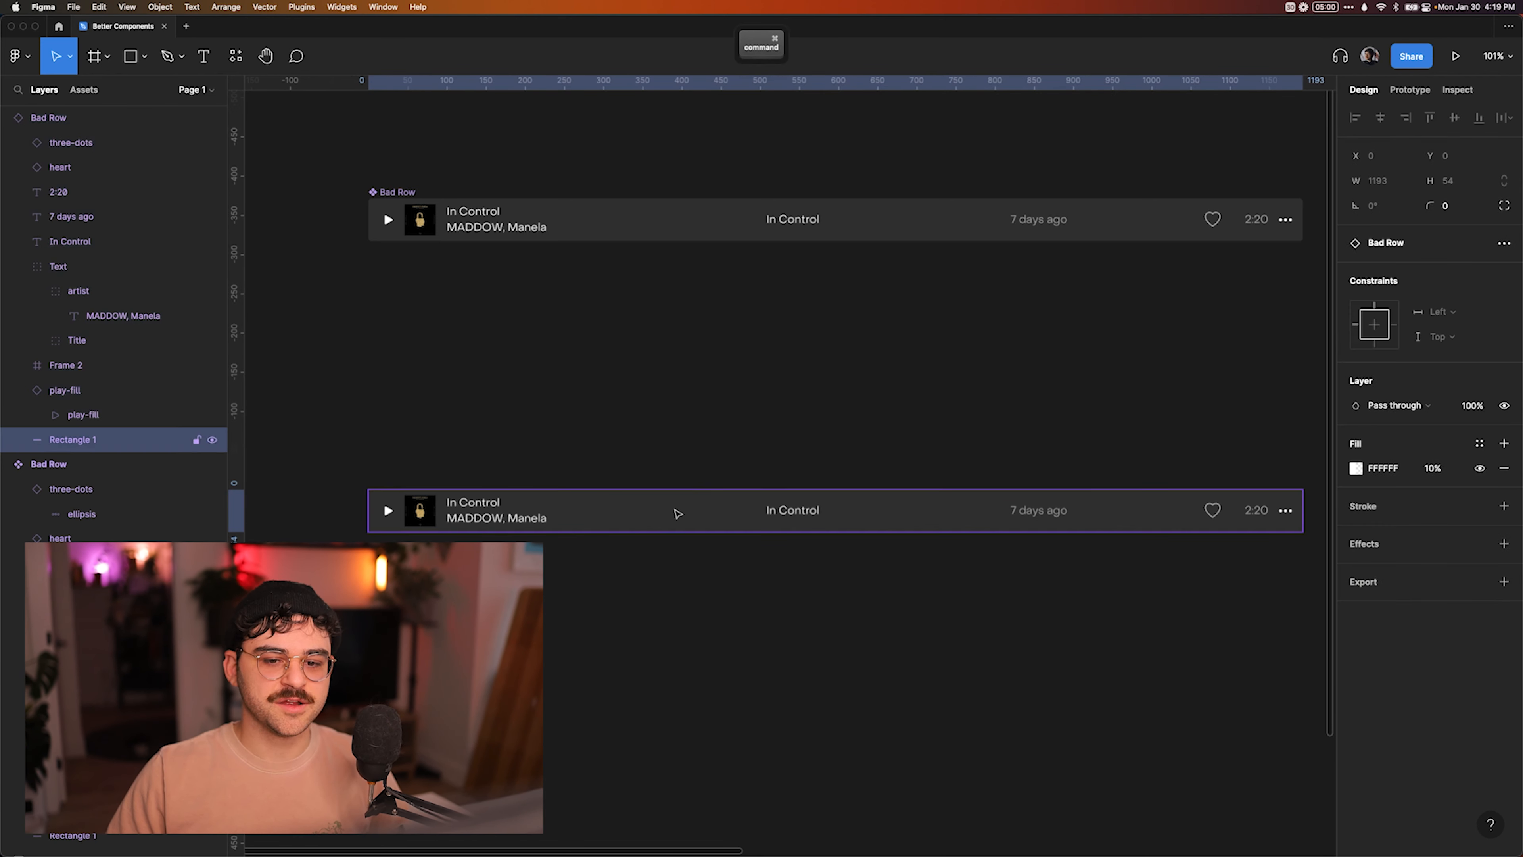
pyautogui.press('shift+super+h')
pyautogui.click(726, 469)
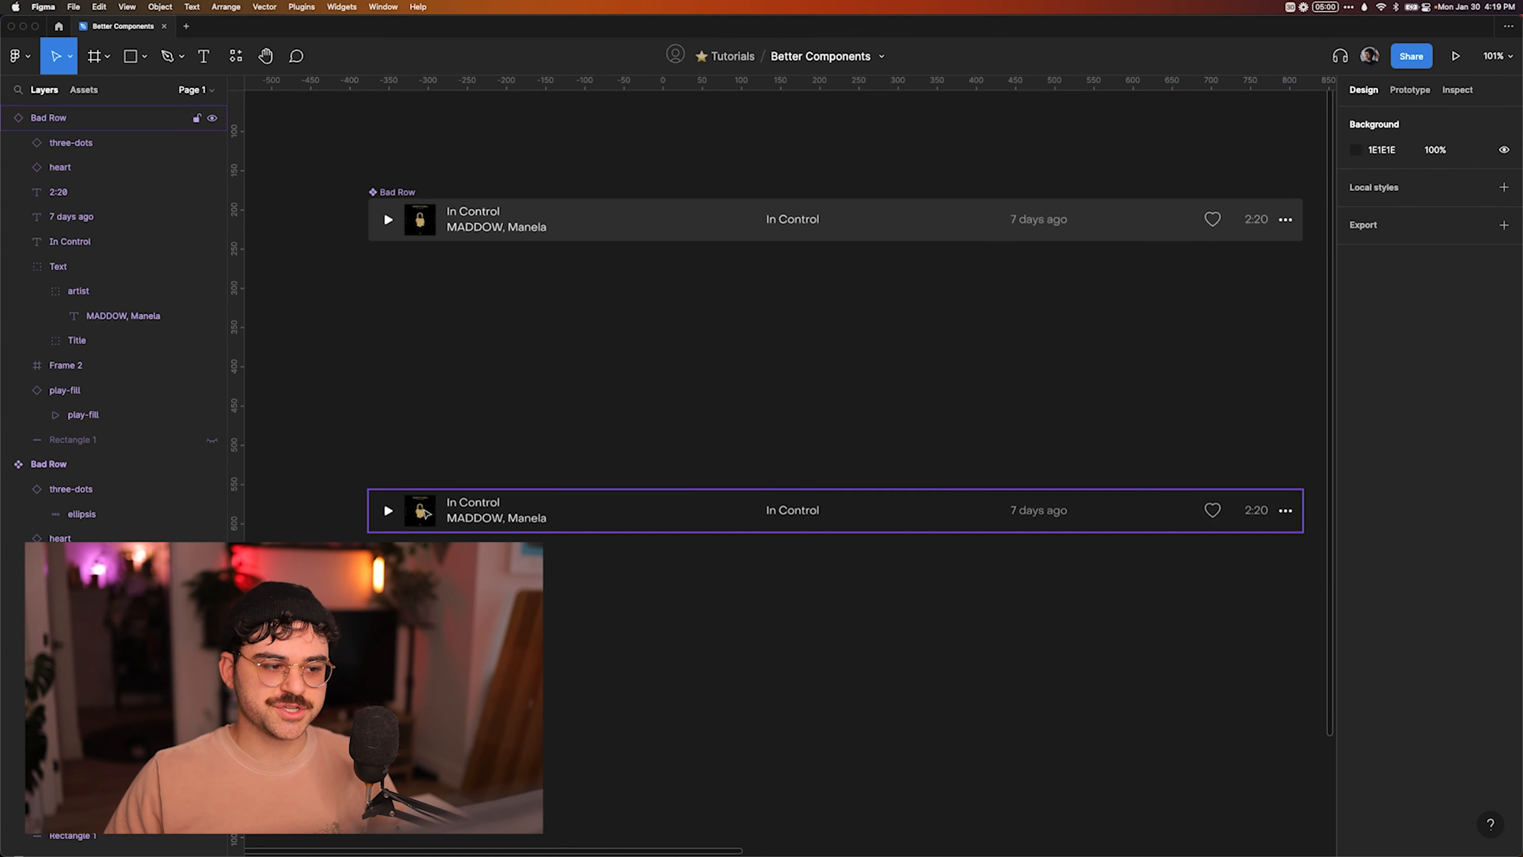
pyautogui.press('super+z')
# Delete the Bad Row main component's background rectangle and give the component frame an FFFFFF fill at 10% opacity.
pyautogui.keyDown('super'); pyautogui.click(596, 224); pyautogui.keyUp('super')
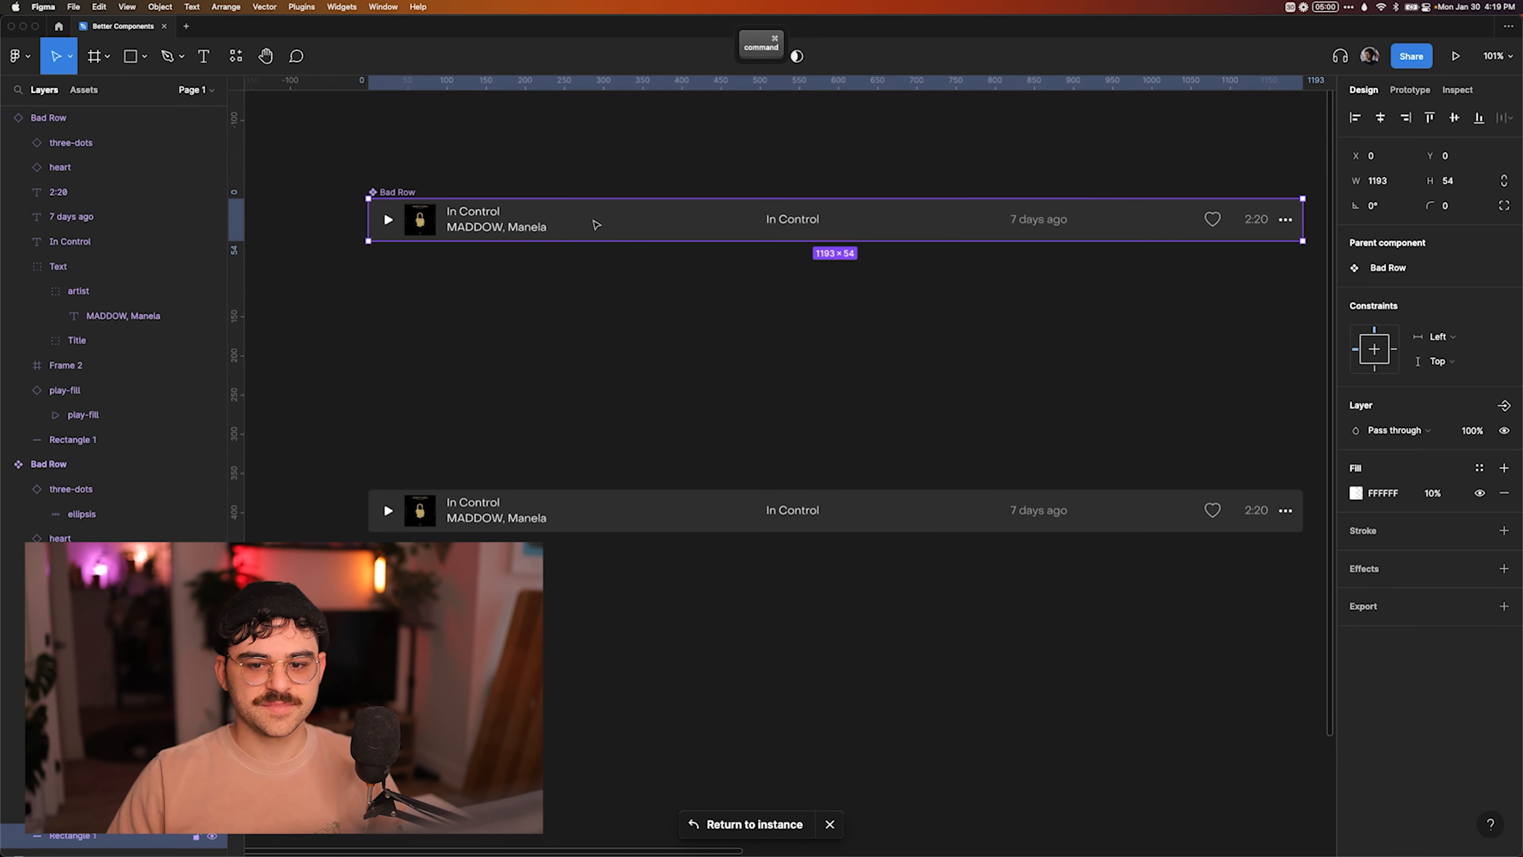
pyautogui.press('Delete')
pyautogui.click(378, 193)
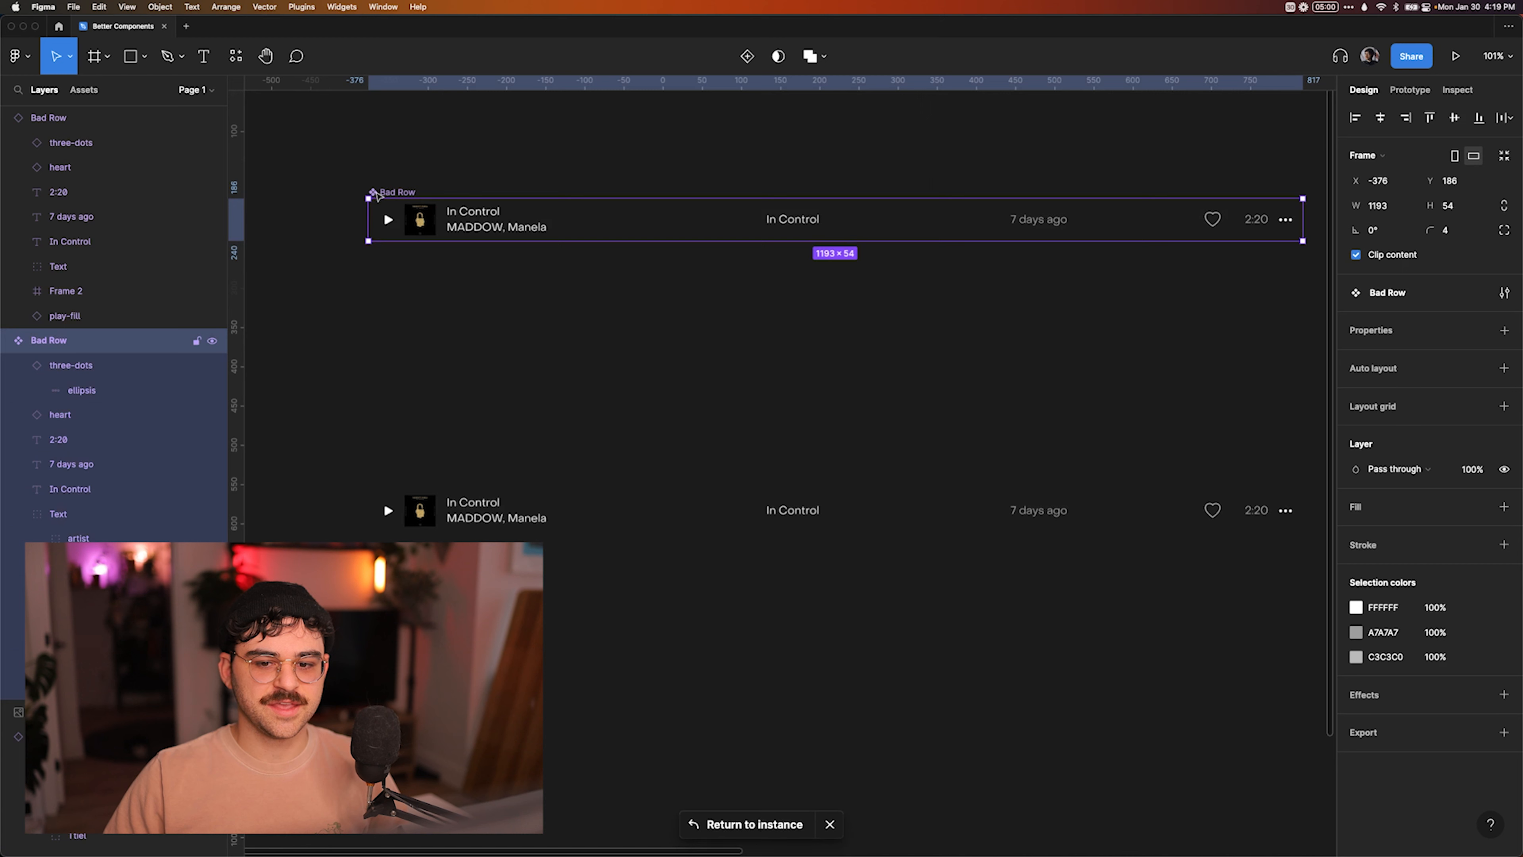
pyautogui.click(1503, 506)
pyautogui.click(1440, 532)
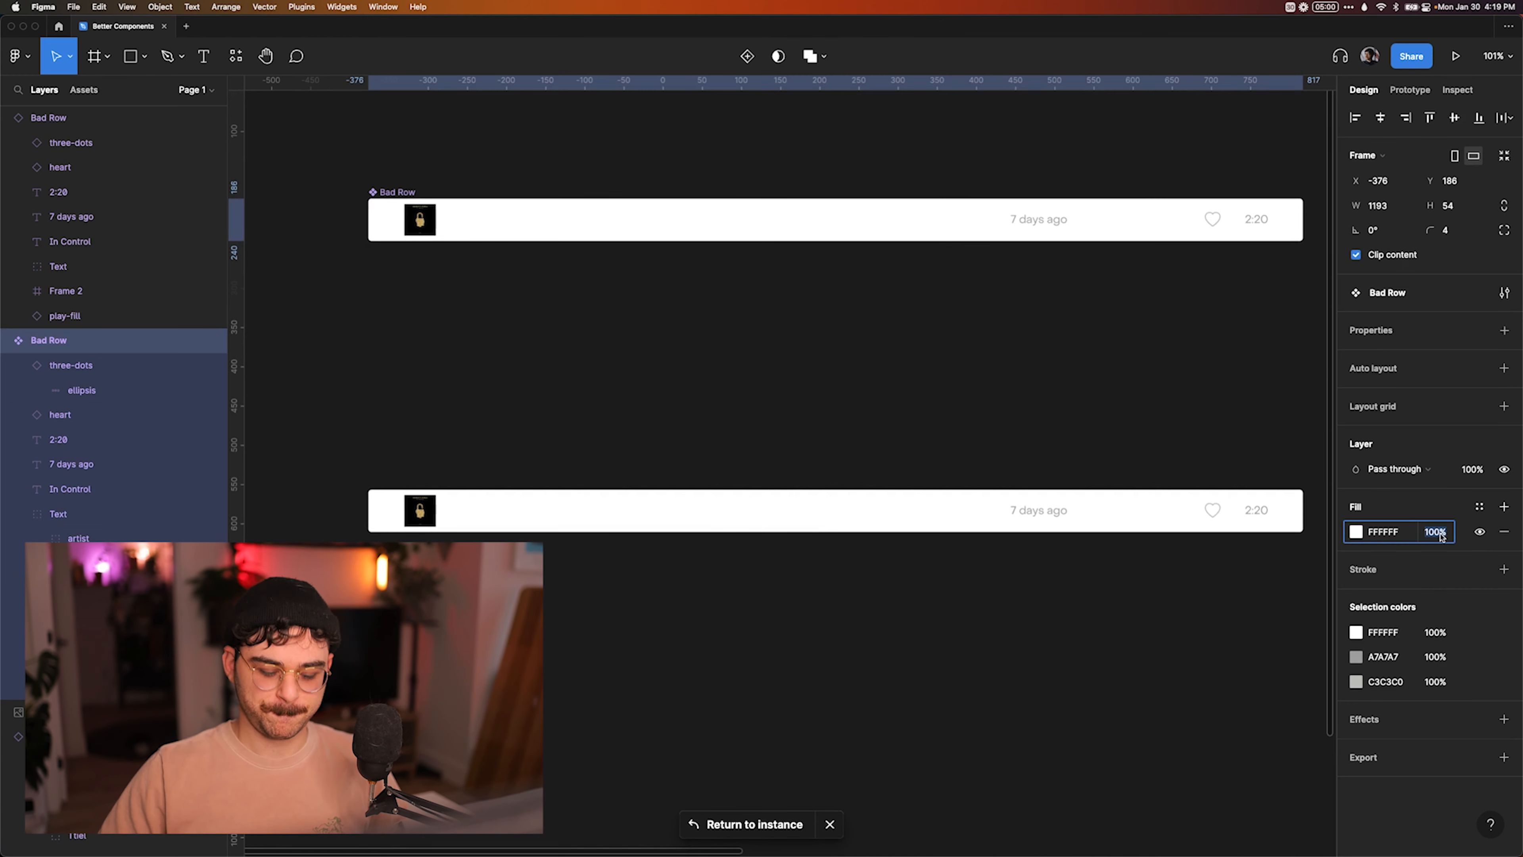
pyautogui.write('10')
pyautogui.press('Return')
pyautogui.click(949, 384)
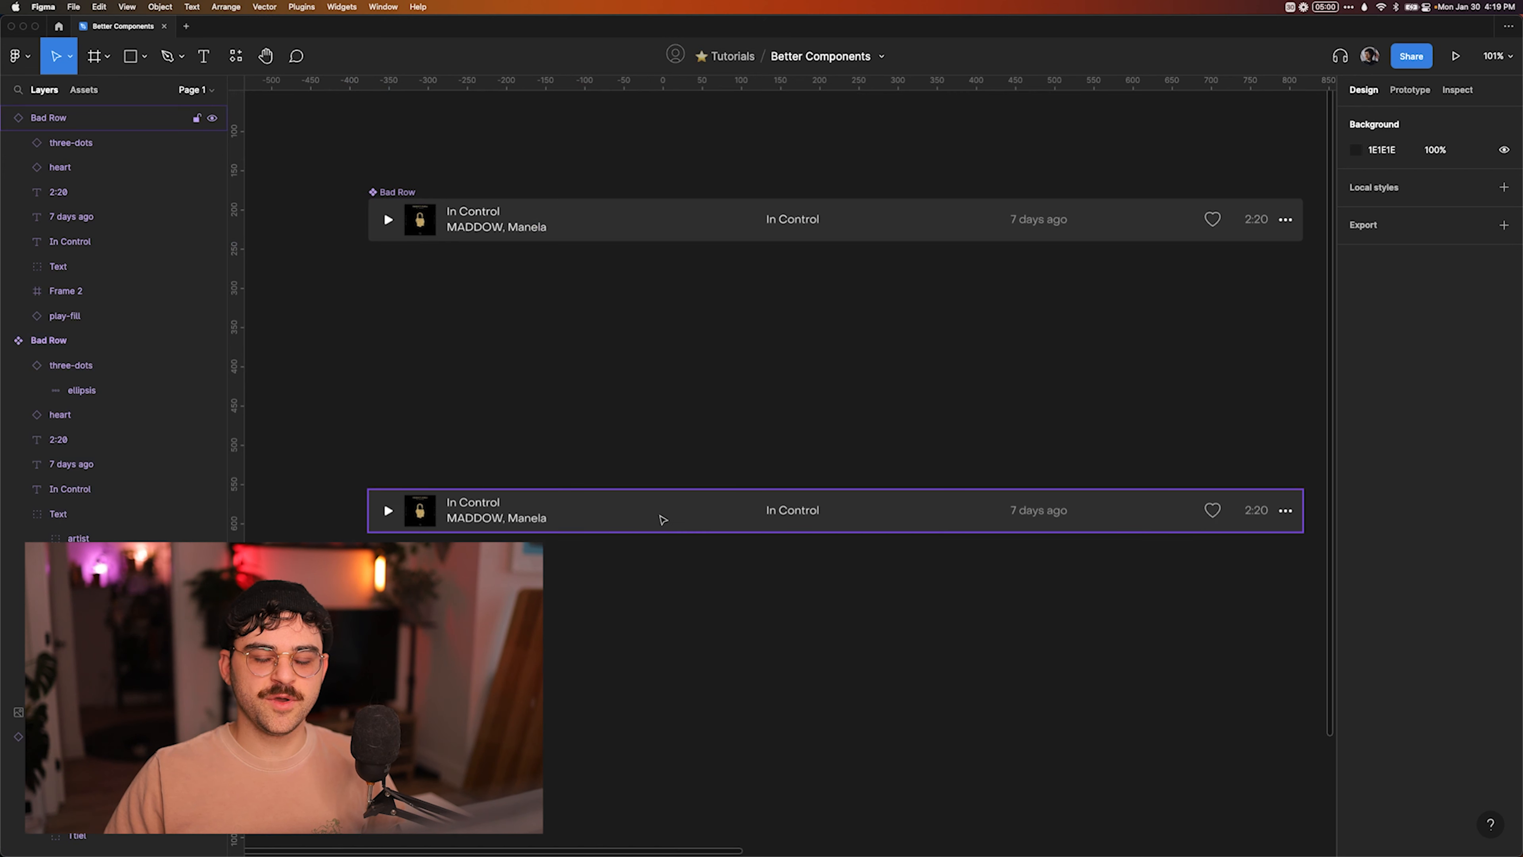
# Override the Bad Row instance's frame fill opacity to 25%.
pyautogui.keyDown('super'); pyautogui.click(667, 490); pyautogui.keyUp('super')
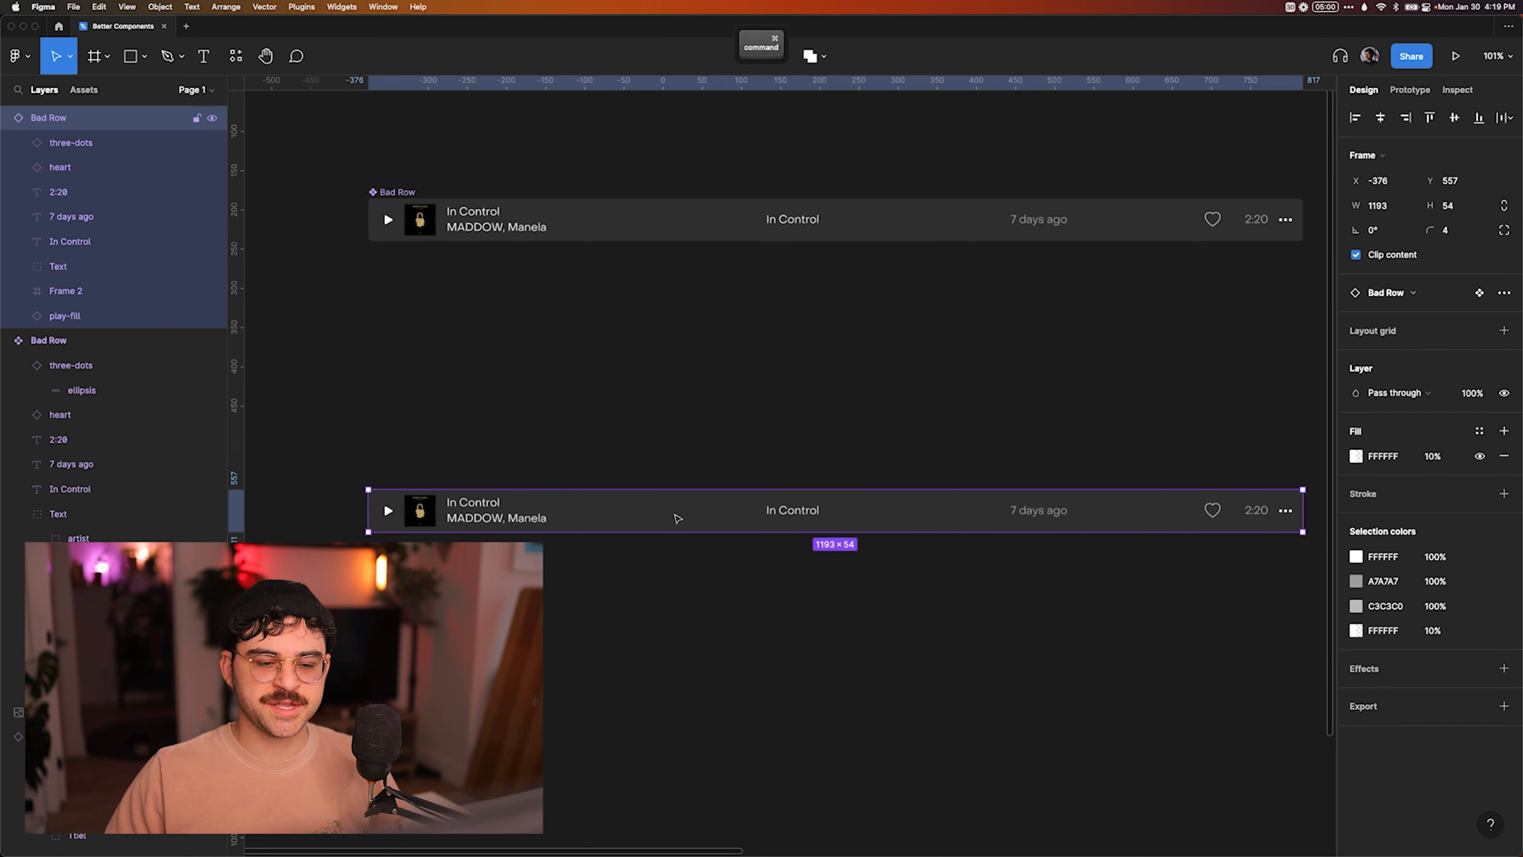
pyautogui.click(731, 442)
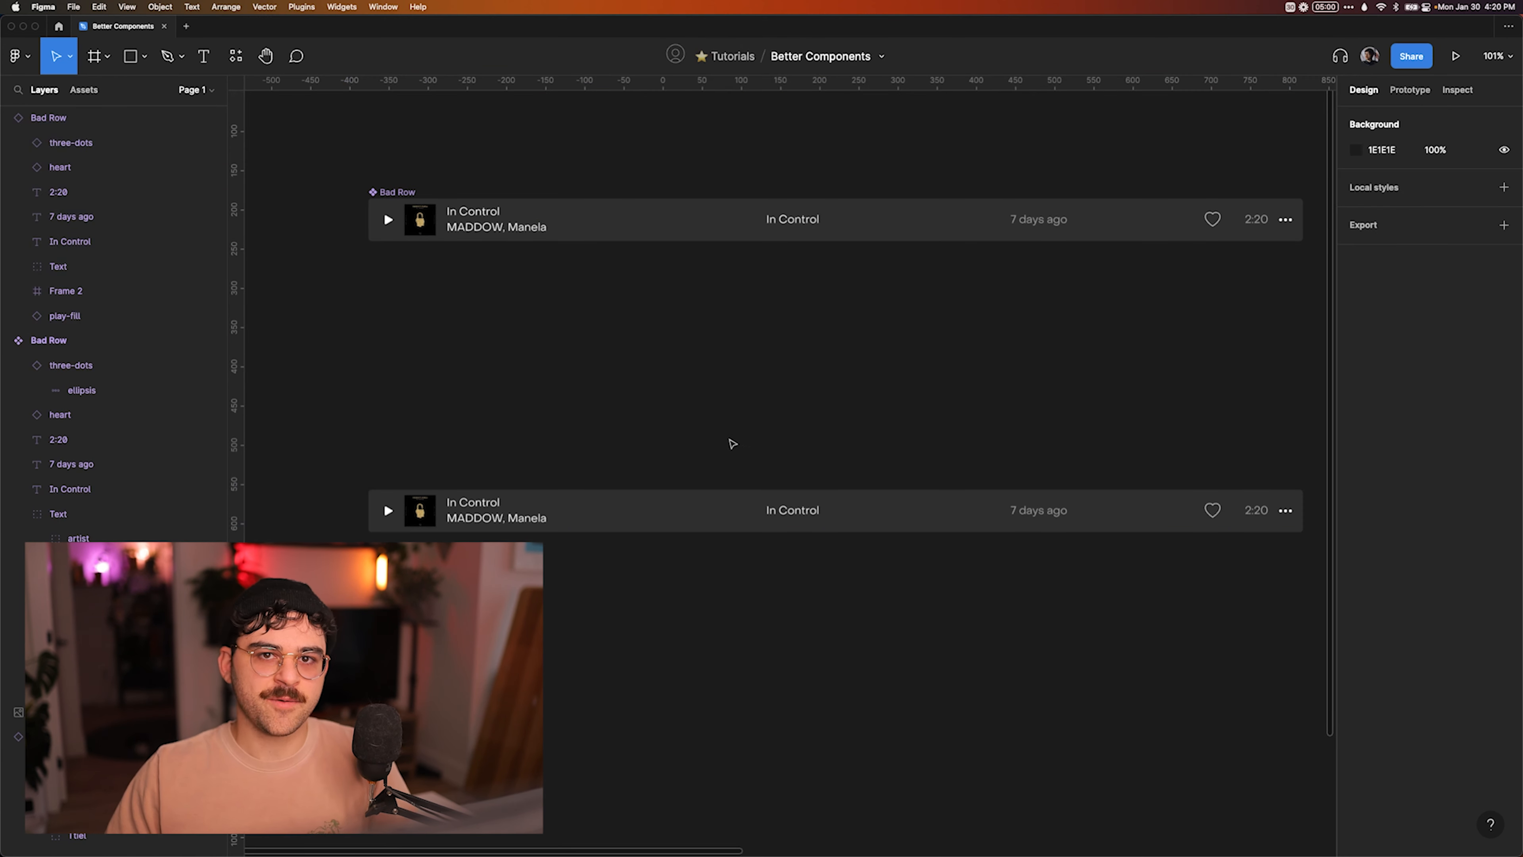
pyautogui.click(675, 511)
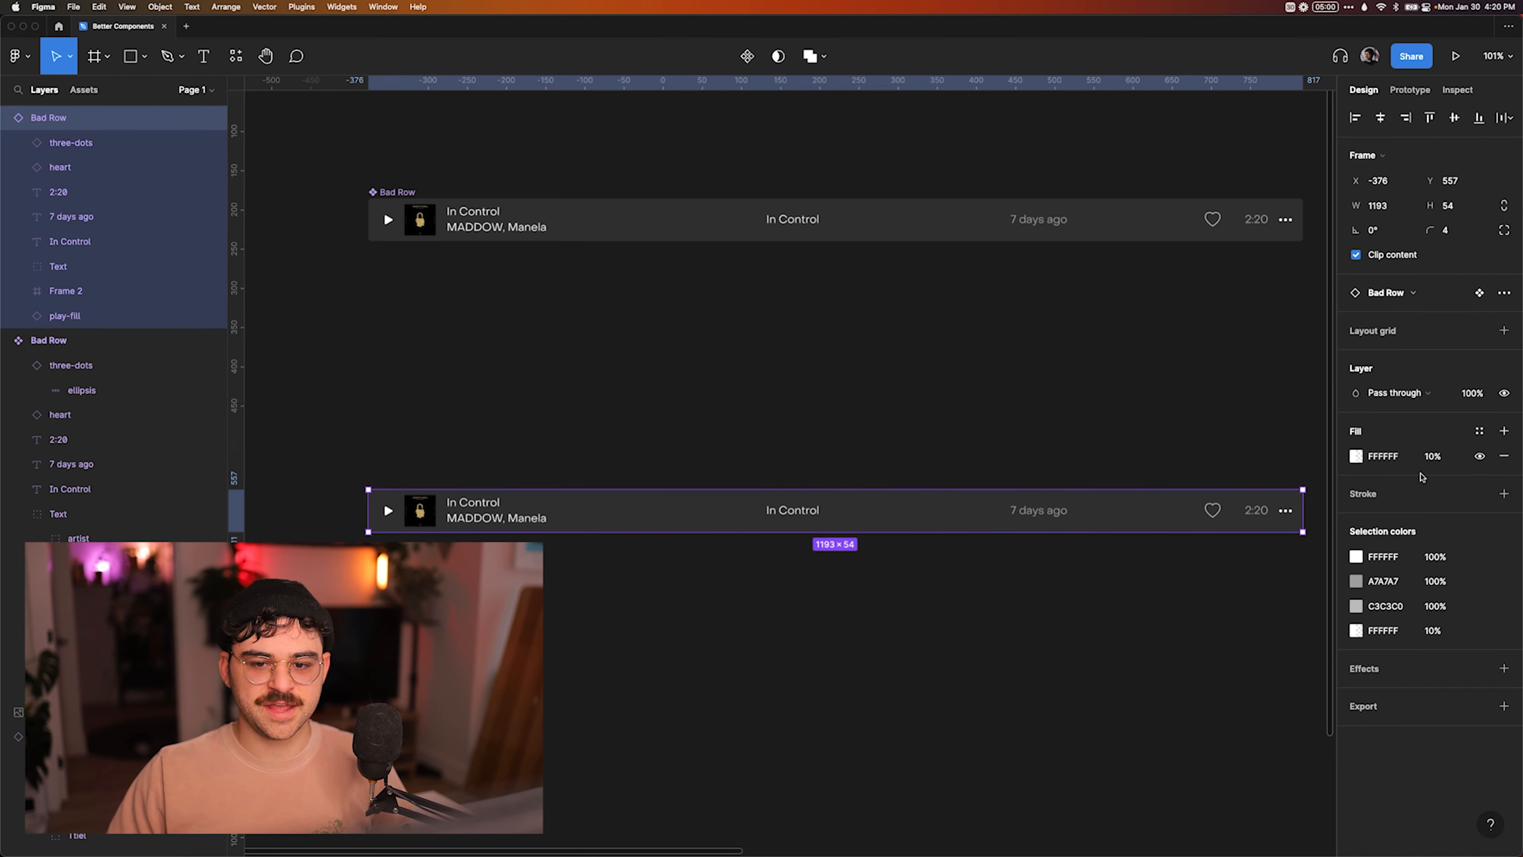
pyautogui.click(1437, 462)
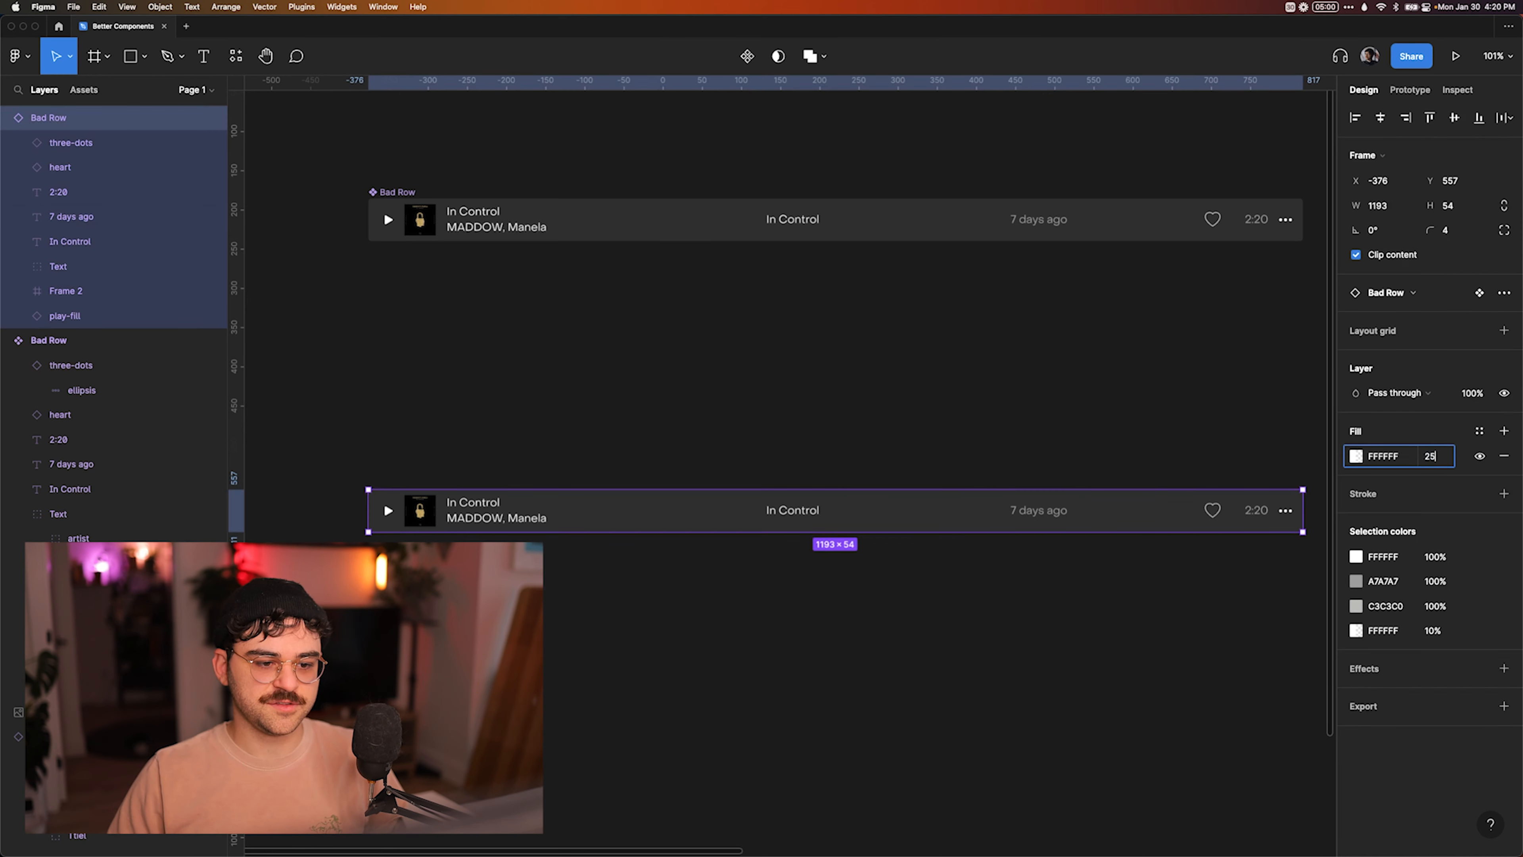
pyautogui.write('25')
pyautogui.press('Return')
pyautogui.click(1155, 425)
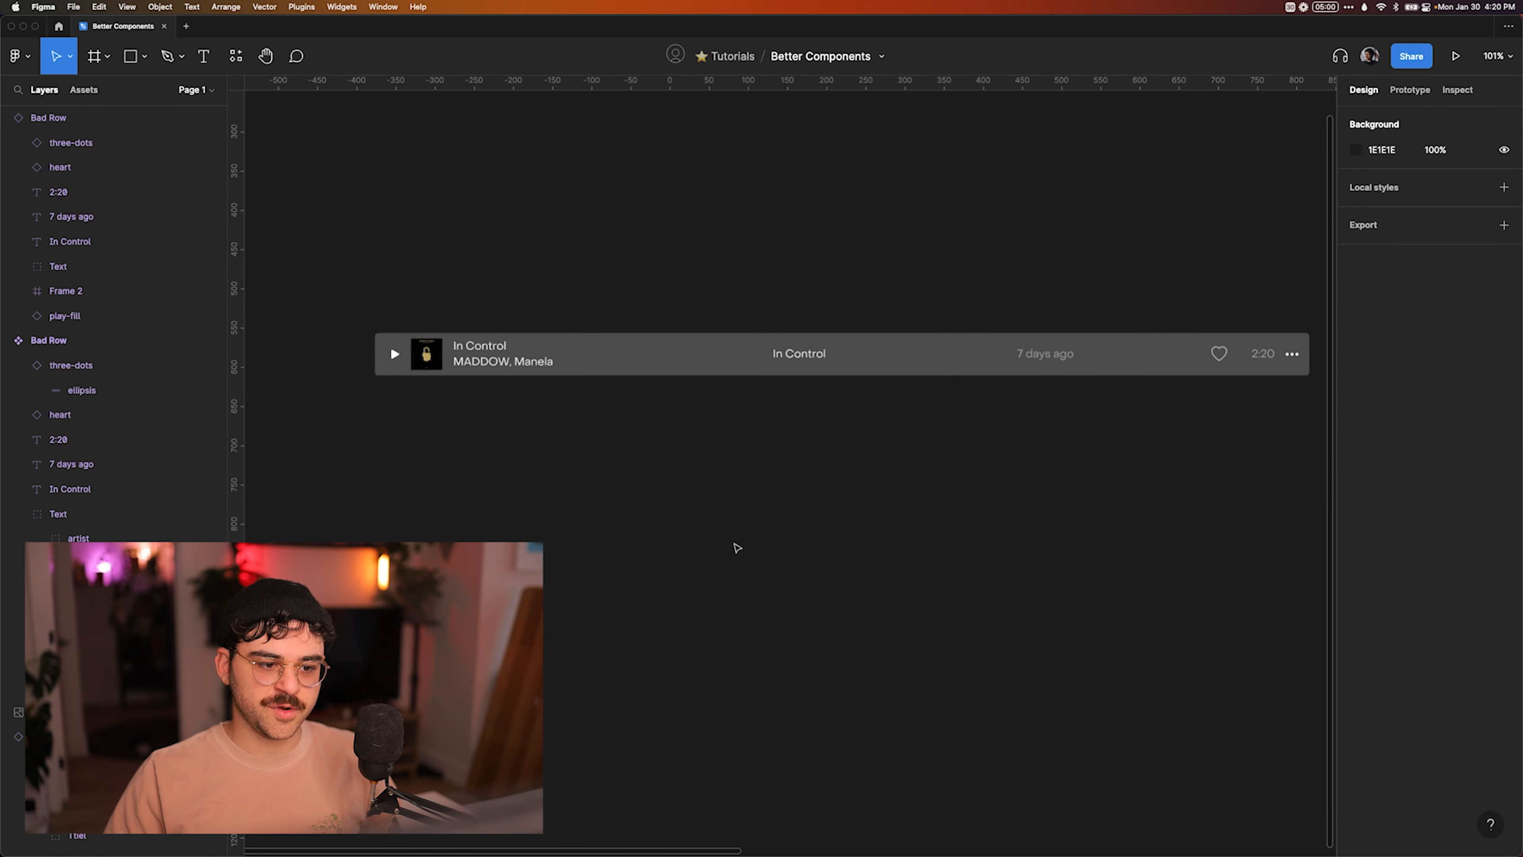
# Draw a 188 × 188 frame below the Bad Row instance and round it into a circle with a corner radius of 9999.
pyautogui.press('f')
pyautogui.moveTo(690, 452); pyautogui.dragTo(842, 574)
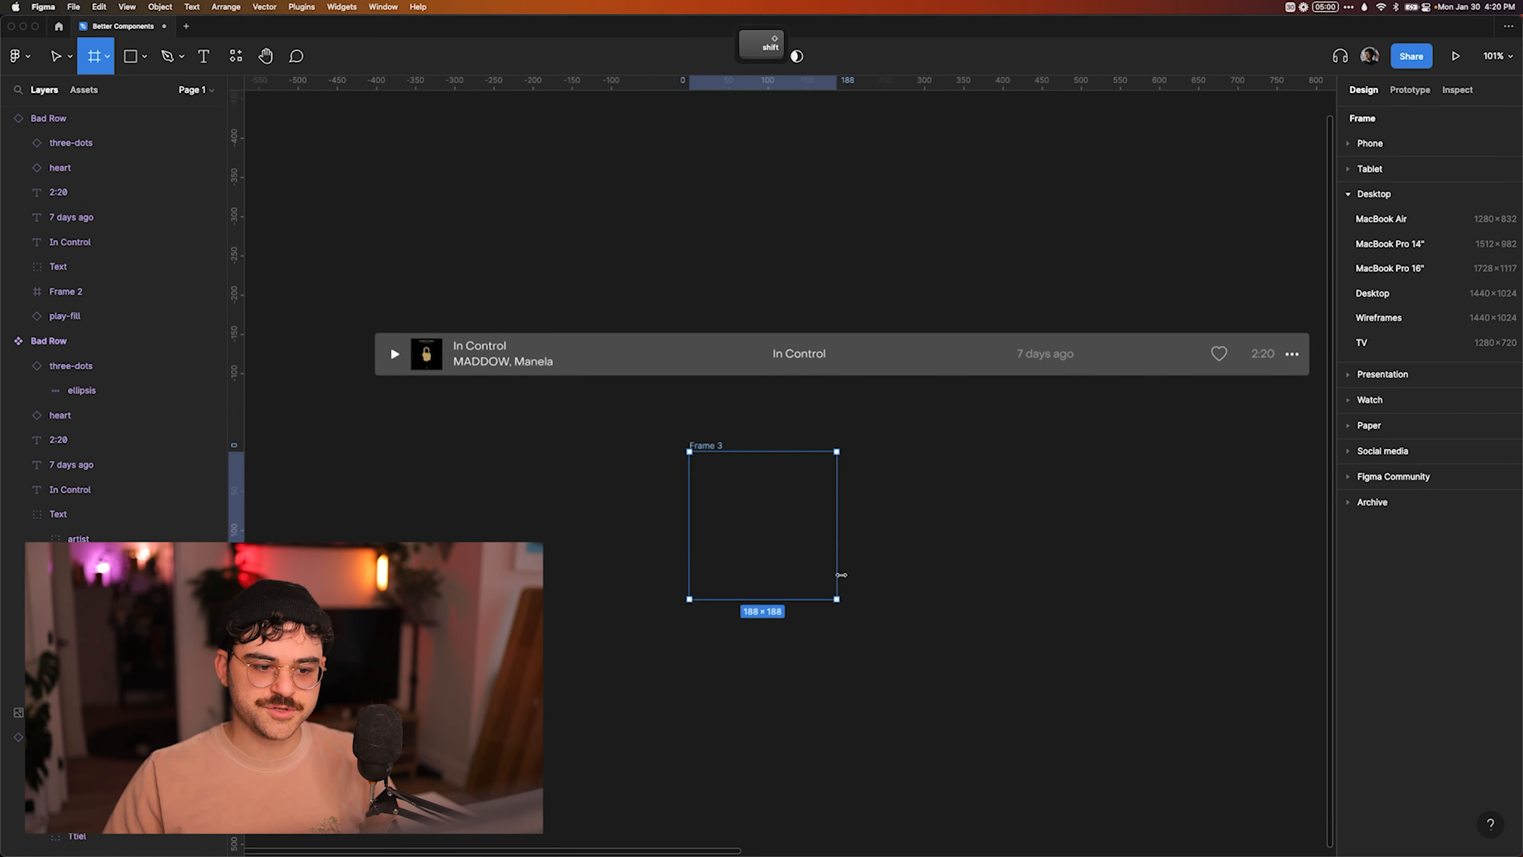
pyautogui.click(1451, 229)
pyautogui.write('9999')
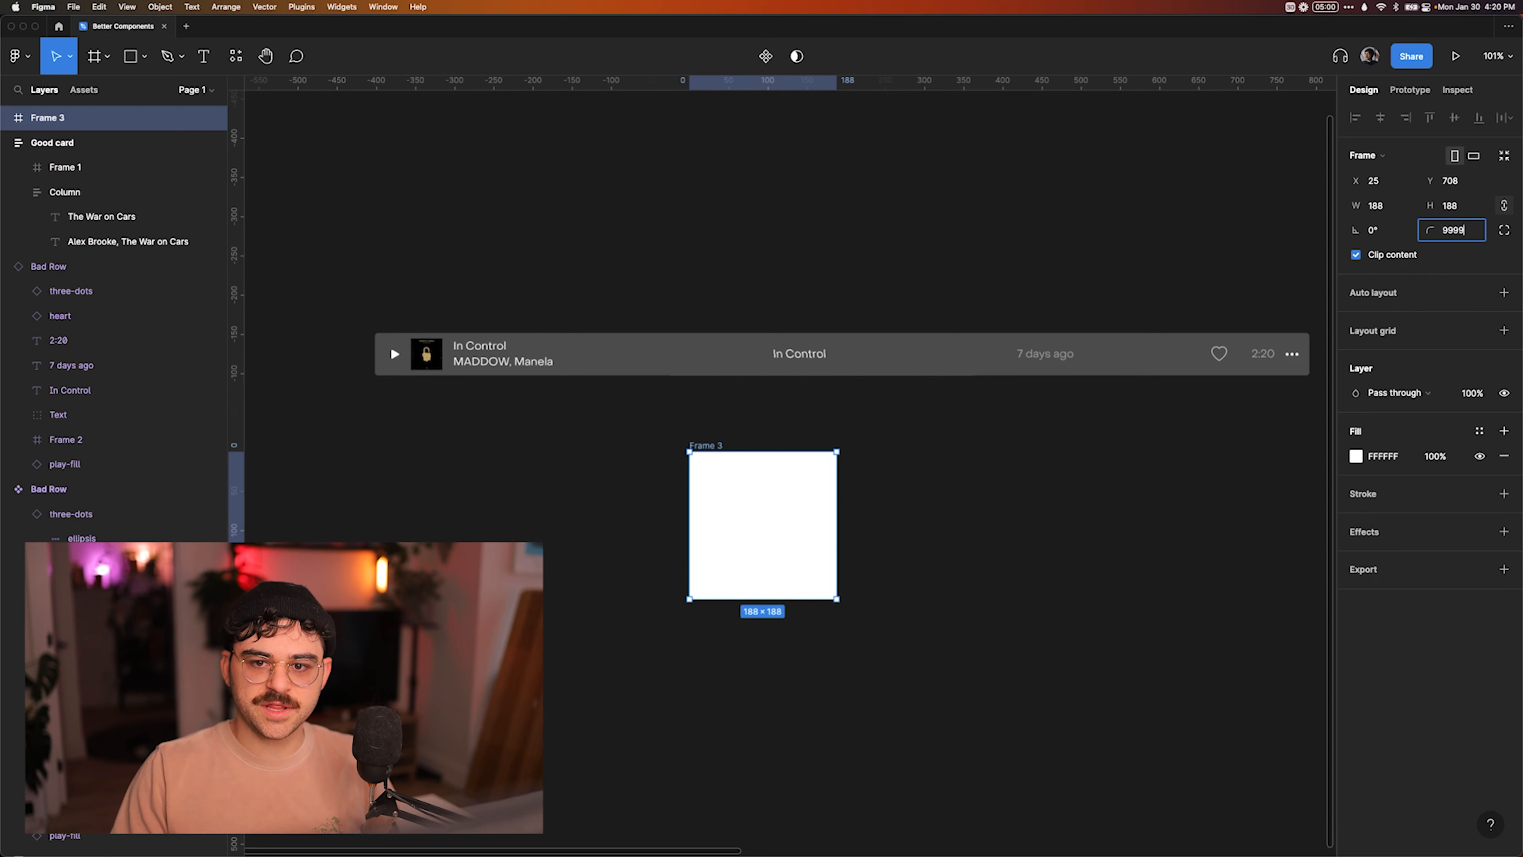
pyautogui.press('Return')
pyautogui.click(1048, 525)
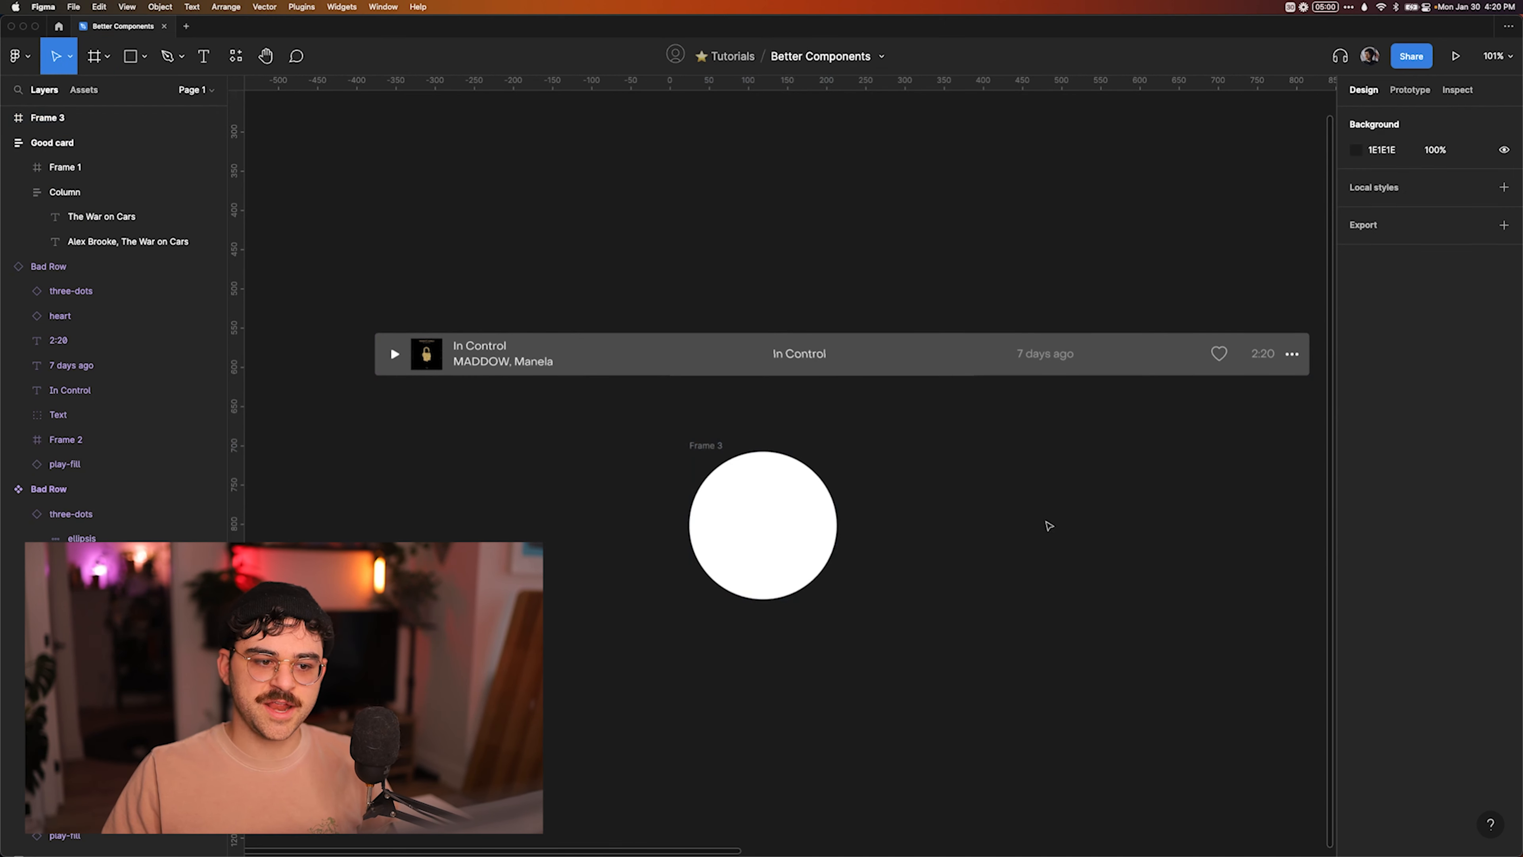
# Add the text "Hello world" inside the round frame.
pyautogui.click(771, 459)
pyautogui.press('t')
pyautogui.click(702, 540)
pyautogui.write('Hello work')
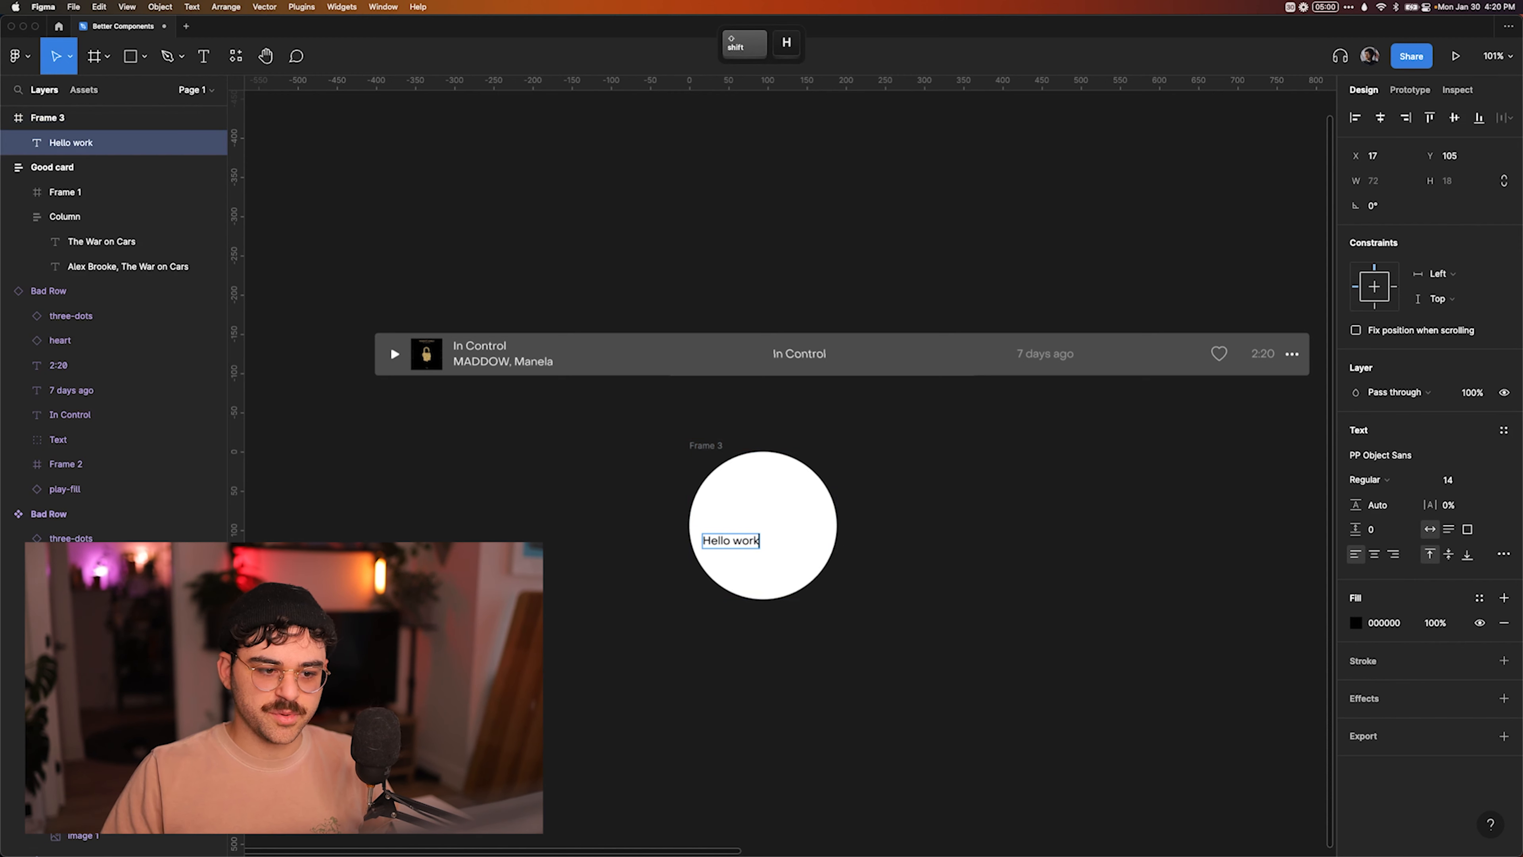
pyautogui.press('BackSpace')
pyautogui.write('ld')
pyautogui.press('Escape')
# Copy the artwork frame from the lower Bad Card and nest the copy inside the round frame.
pyautogui.scroll(-5, 952, 544)
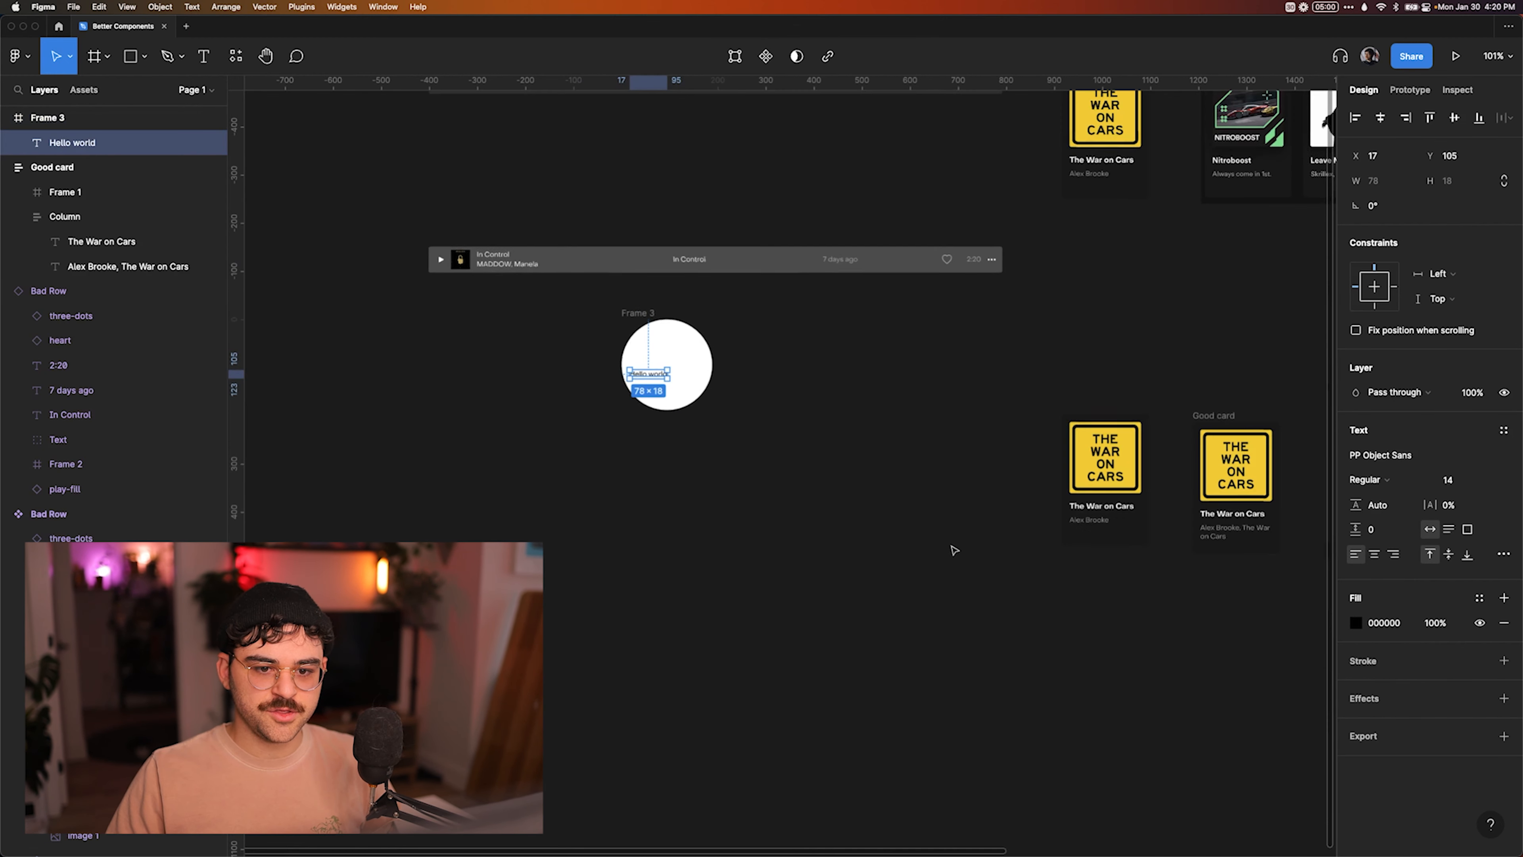
pyautogui.keyDown('super'); pyautogui.click(1087, 460); pyautogui.keyUp('super')
pyautogui.press('super+c')
pyautogui.click(708, 517)
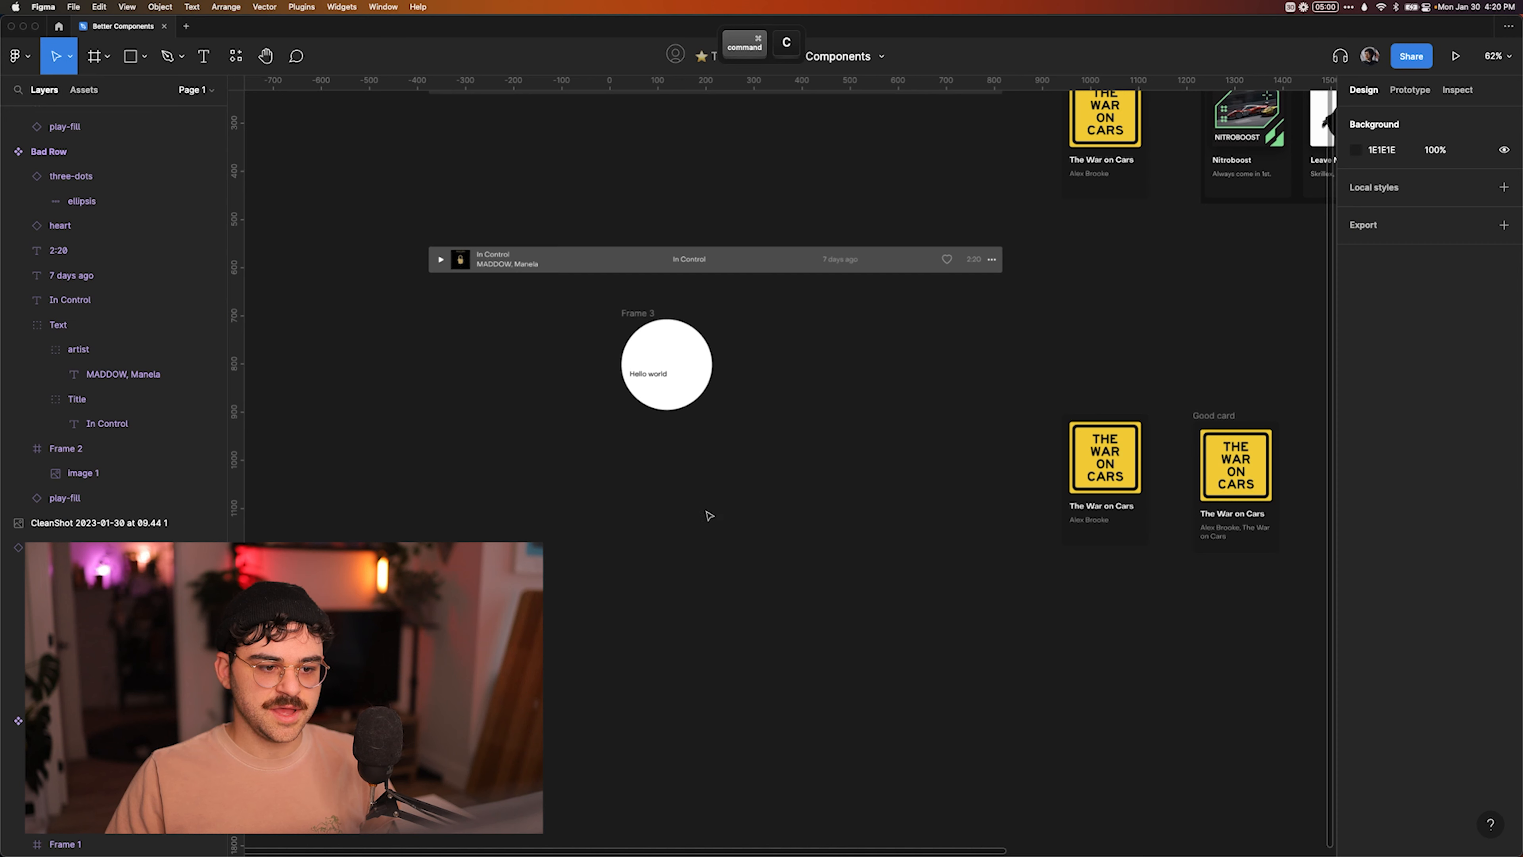
pyautogui.press('super+v')
pyautogui.moveTo(1086, 465); pyautogui.dragTo(652, 370)
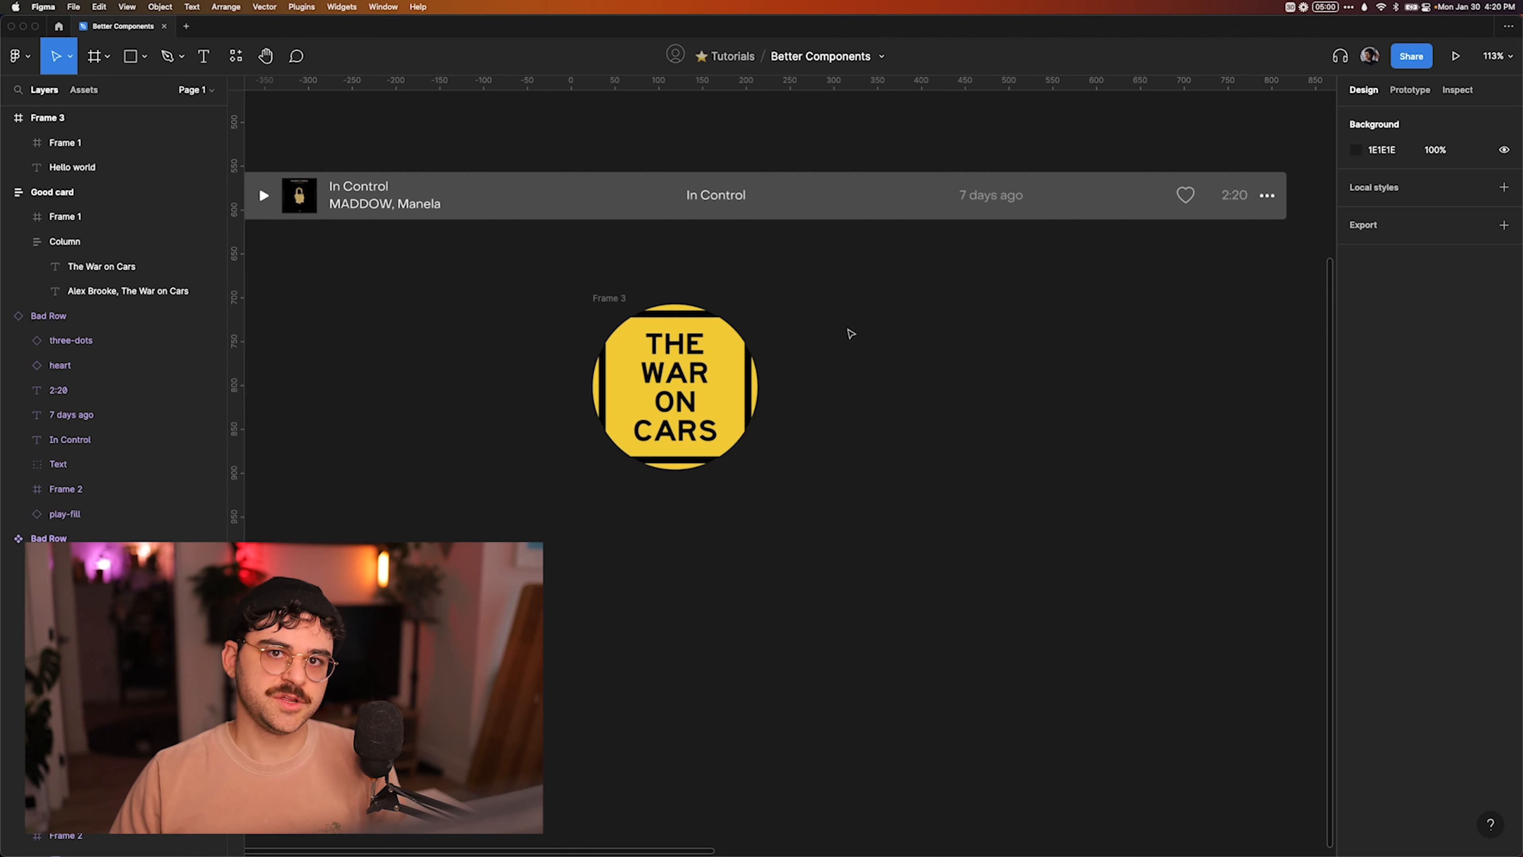
# Delete the round frame with its contents and consult the notes on avoiding shape elements in Notion.
pyautogui.click(612, 300)
pyautogui.press('Delete')
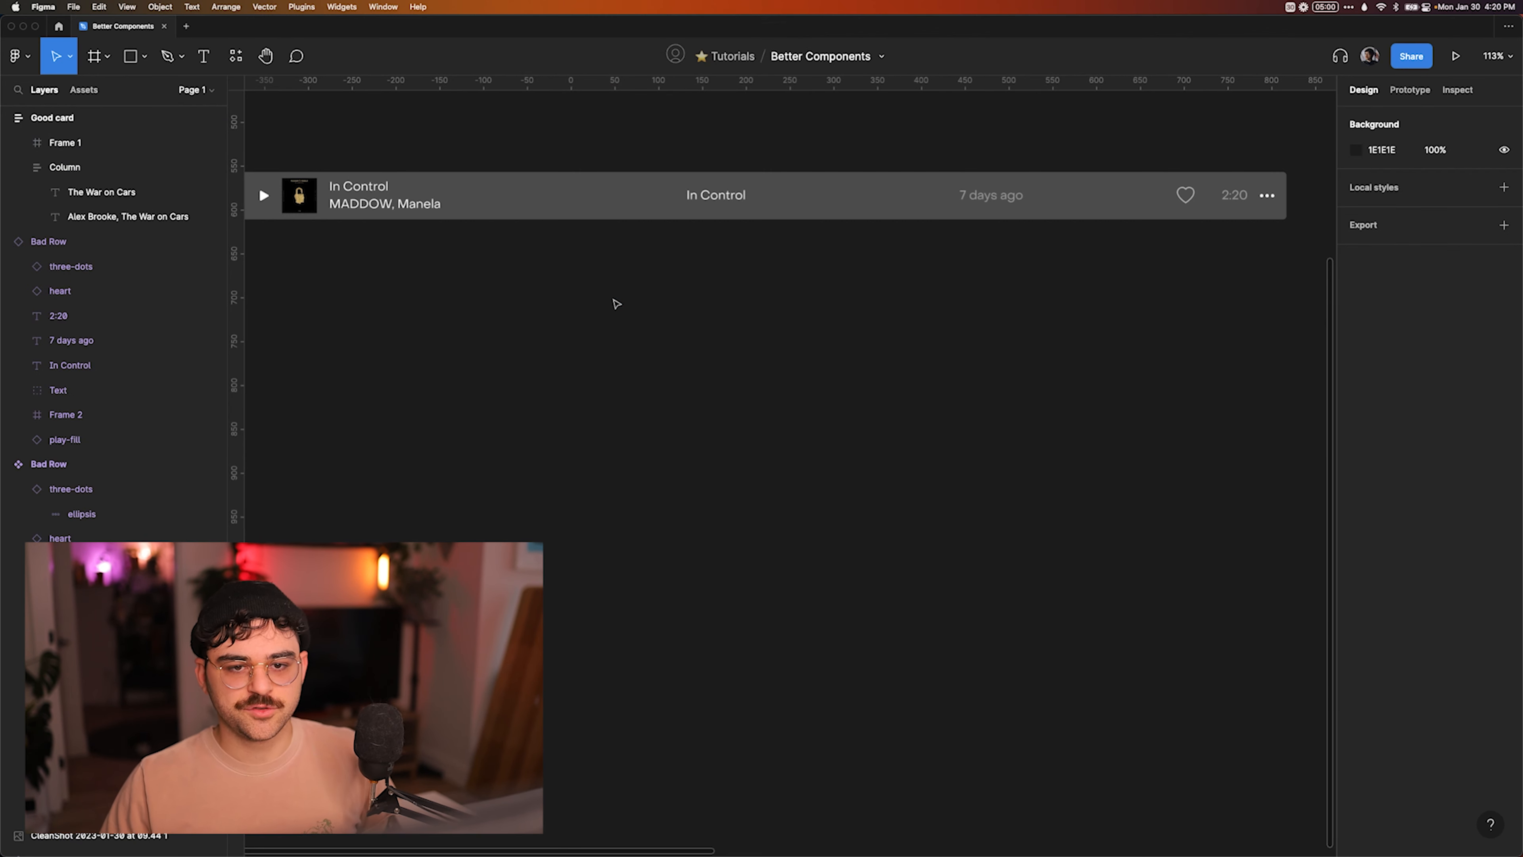
pyautogui.press('super+Tab')
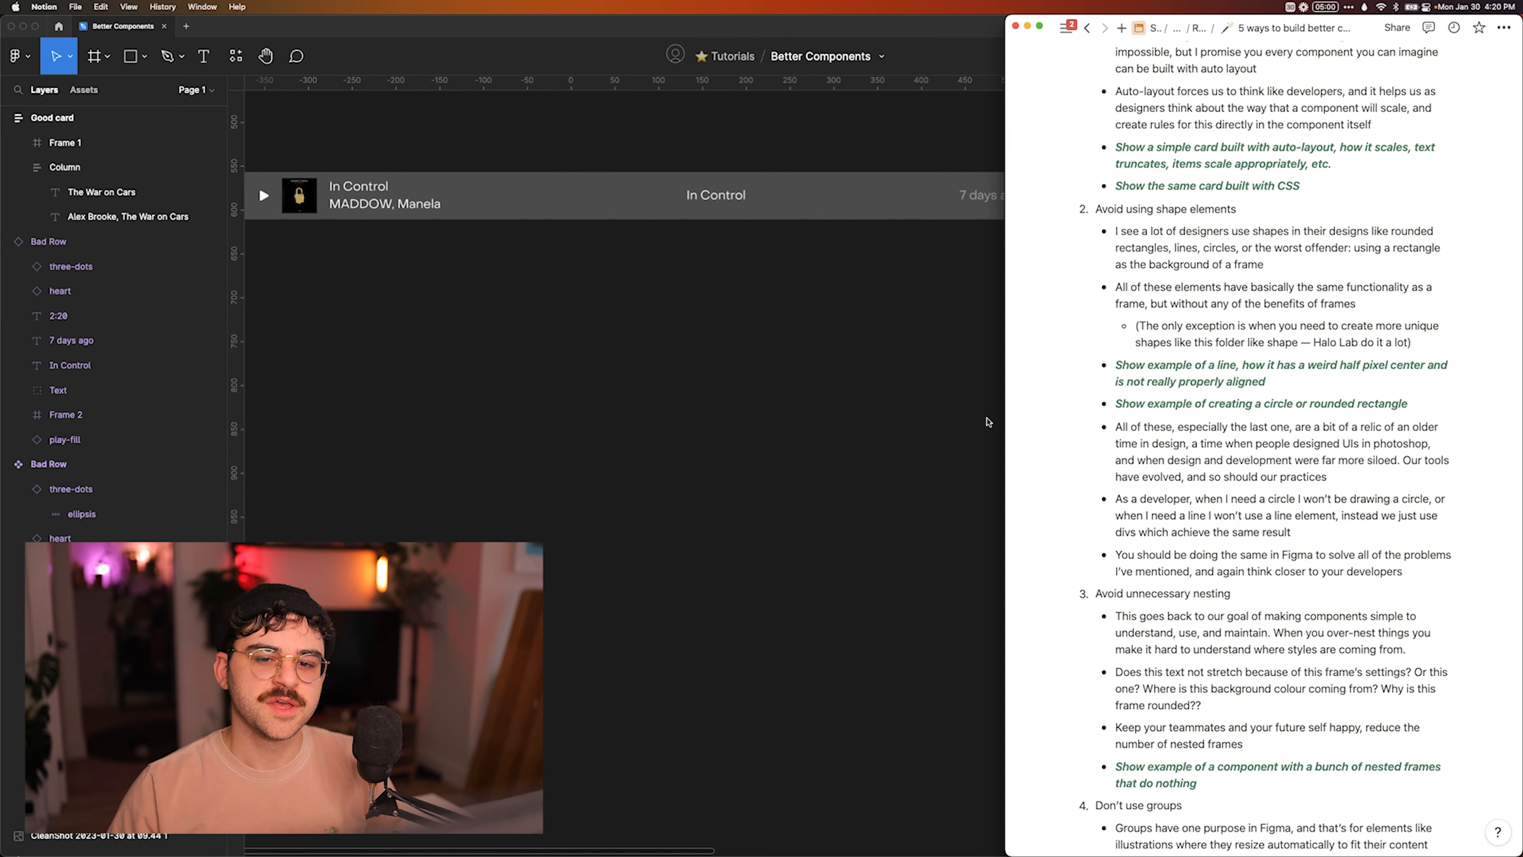
pyautogui.click(775, 440)
# Draw a 366 × 217 rectangle with the Rectangle tool below the Bad Row instance.
pyautogui.press('f')
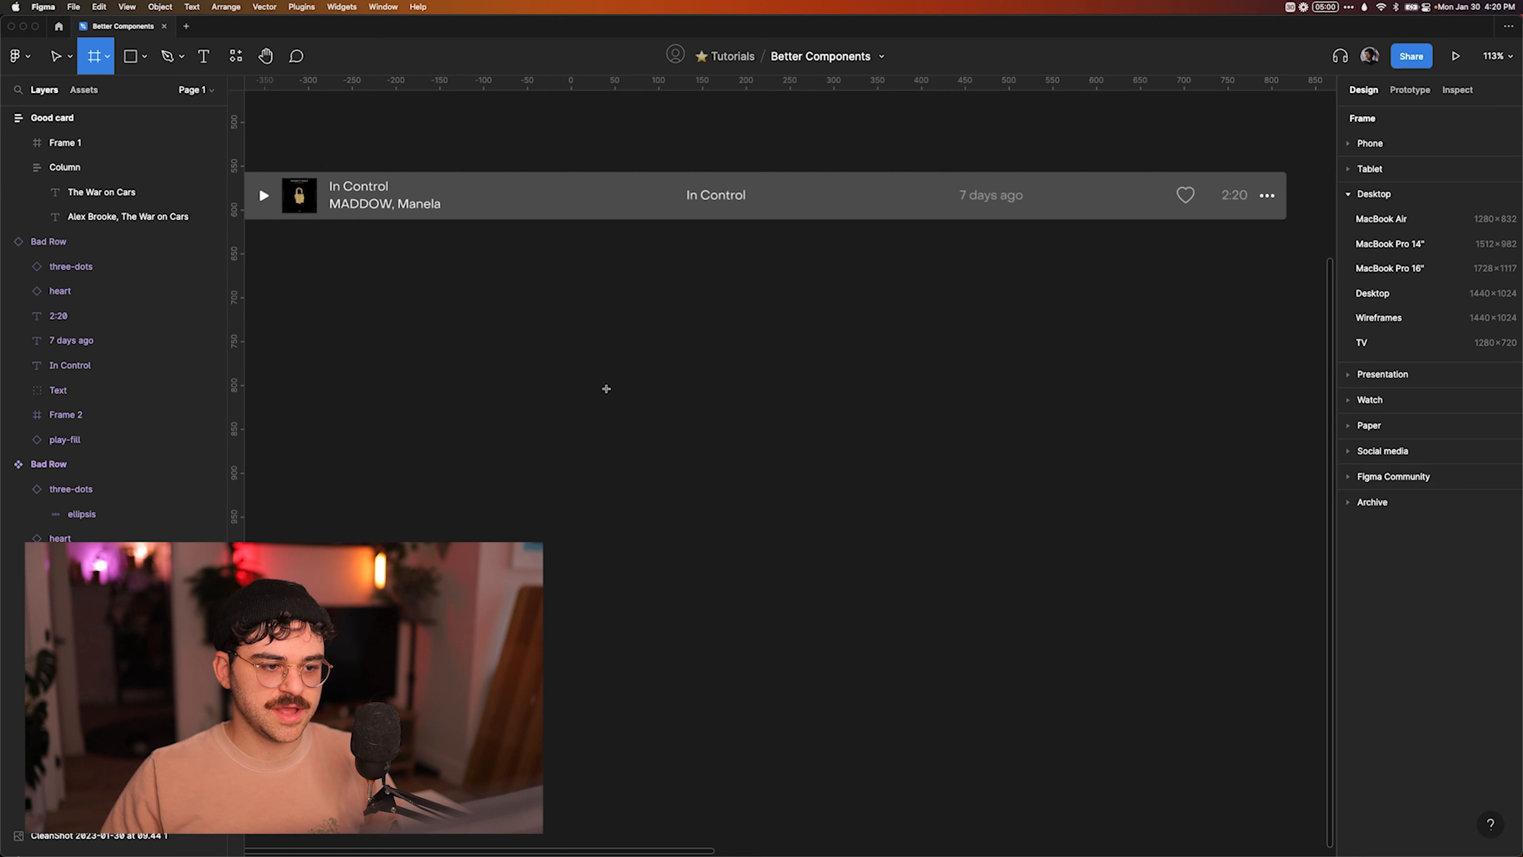
pyautogui.press('r')
pyautogui.moveTo(577, 358)
pyautogui.mouseDown()
pyautogui.moveTo(816, 534)
pyautogui.moveTo(899, 548)
pyautogui.mouseUp()
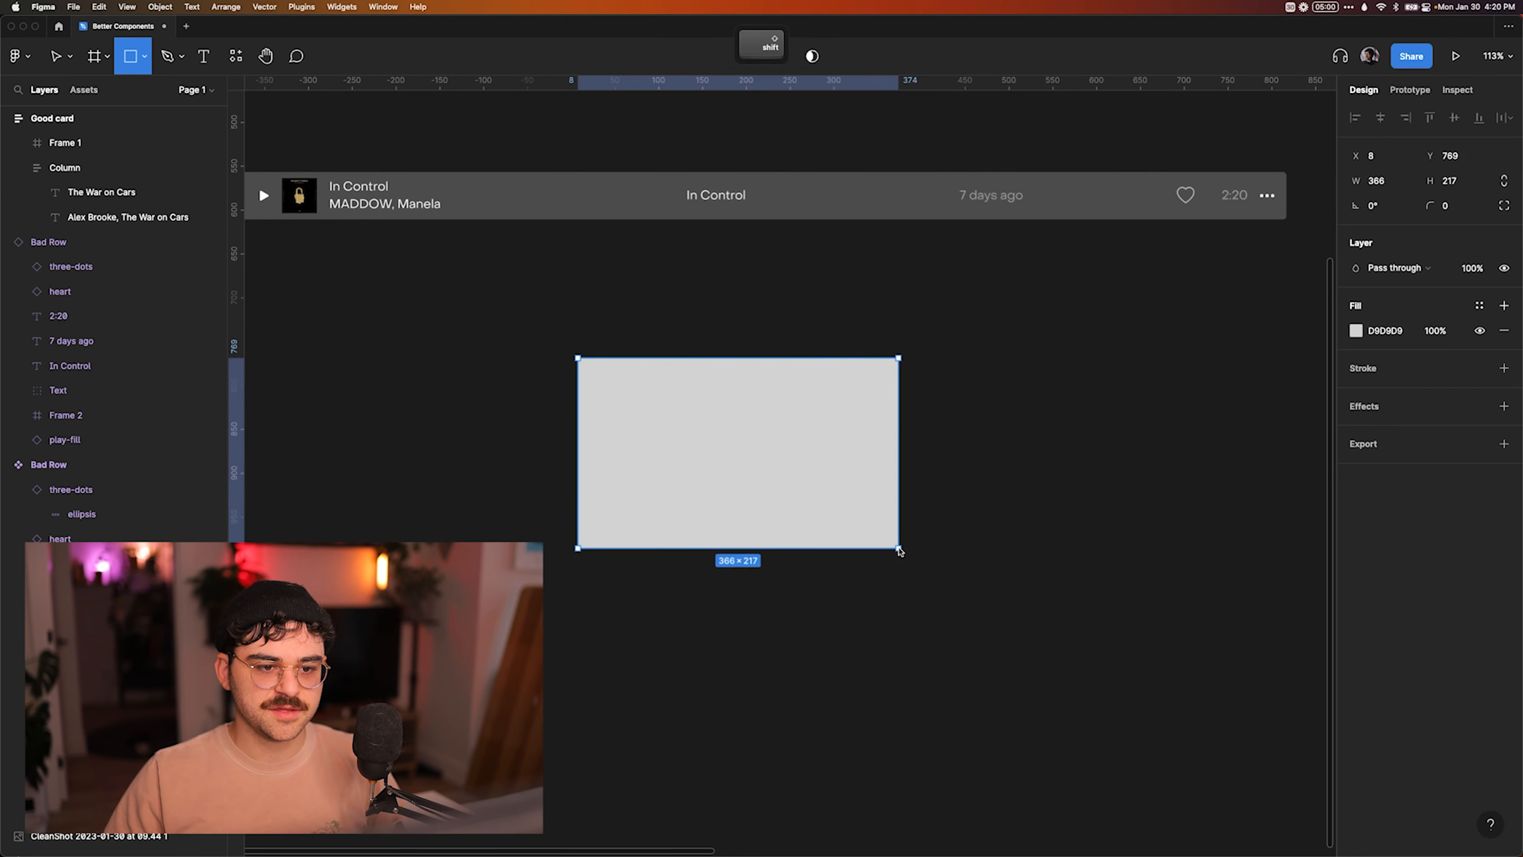
pyautogui.click(958, 527)
# Edit the new rectangle's vector shape and add two points along its upper edge with the Pen tool.
pyautogui.click(673, 429)
pyautogui.doubleClick(674, 430)
pyautogui.scroll(3, 674, 430)
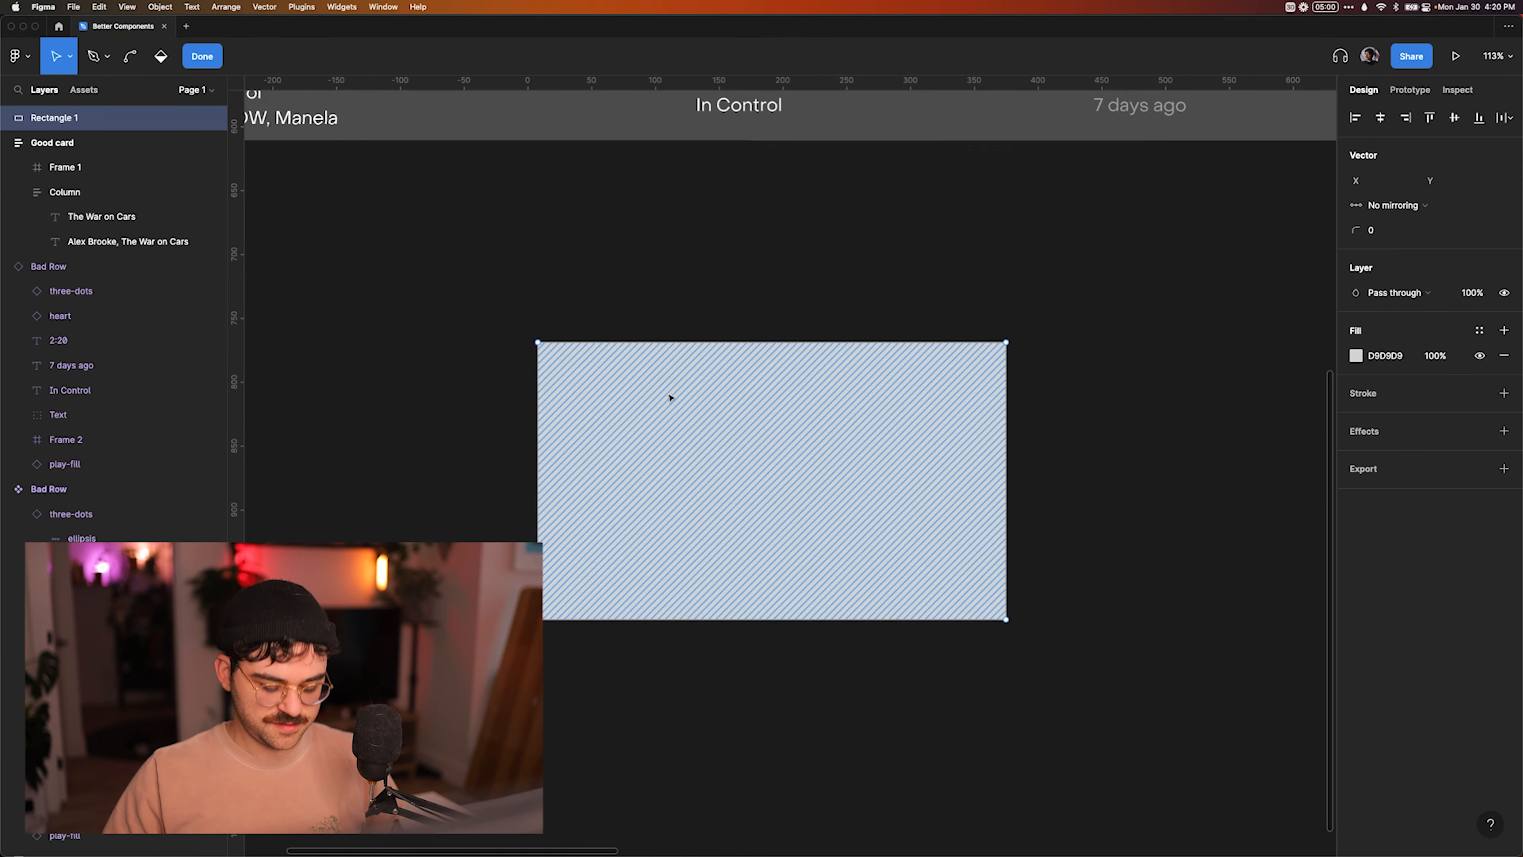
pyautogui.press('p')
pyautogui.click(727, 342)
pyautogui.click(785, 341)
pyautogui.press('Escape')
# Lower the second added point and the rectangle's upper-right corner point to Y 801, shaping a folder outline.
pyautogui.press('shift')
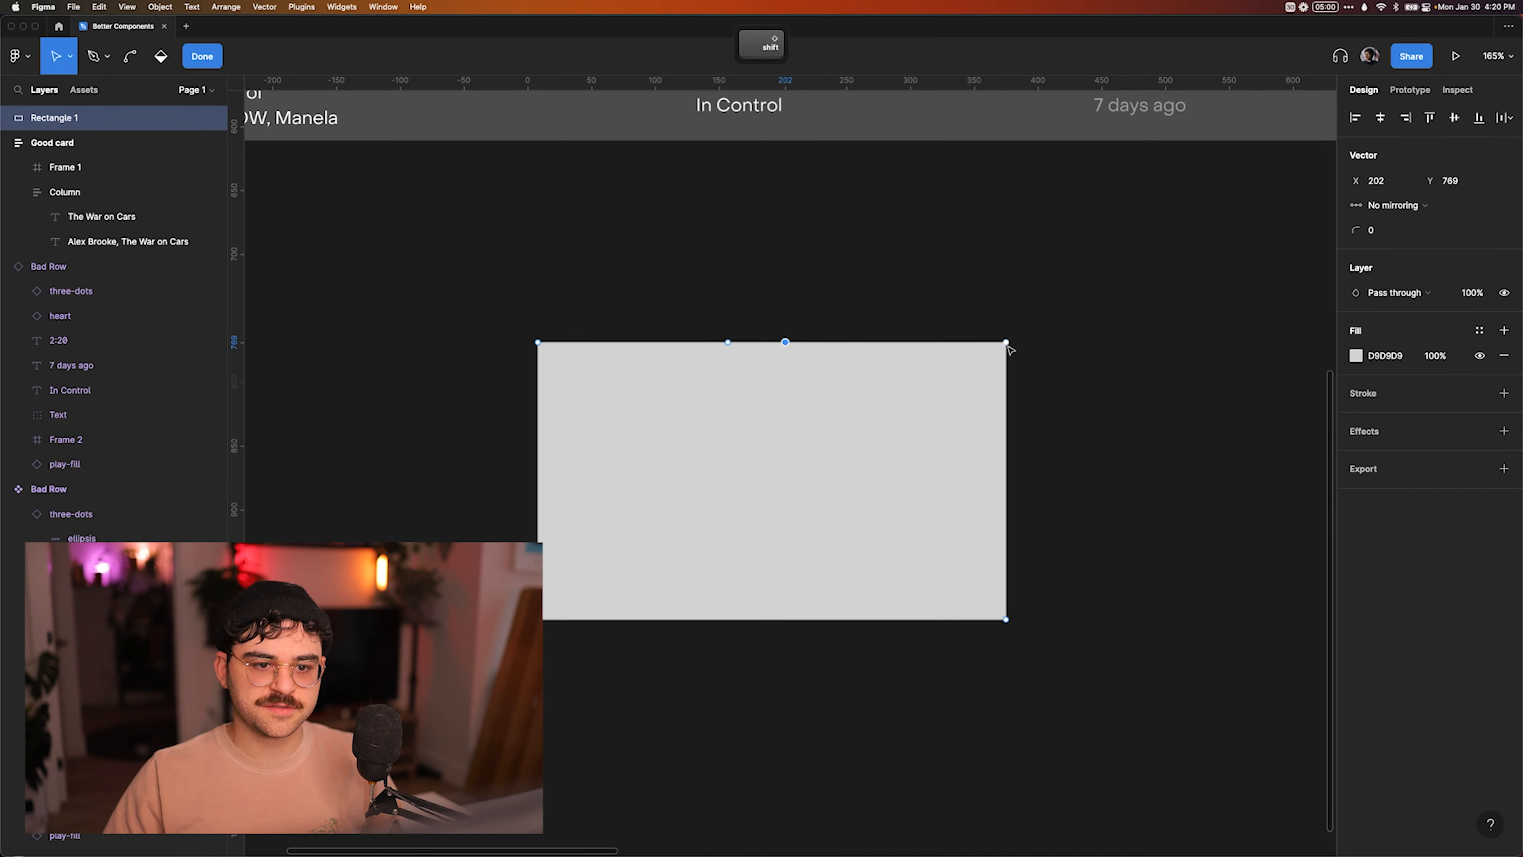
pyautogui.hotkey('shift', 'Down')
pyautogui.hotkey('shift', 'Down')
pyautogui.hotkey('shift', 'Down')
pyautogui.hotkey('shift', 'Down')
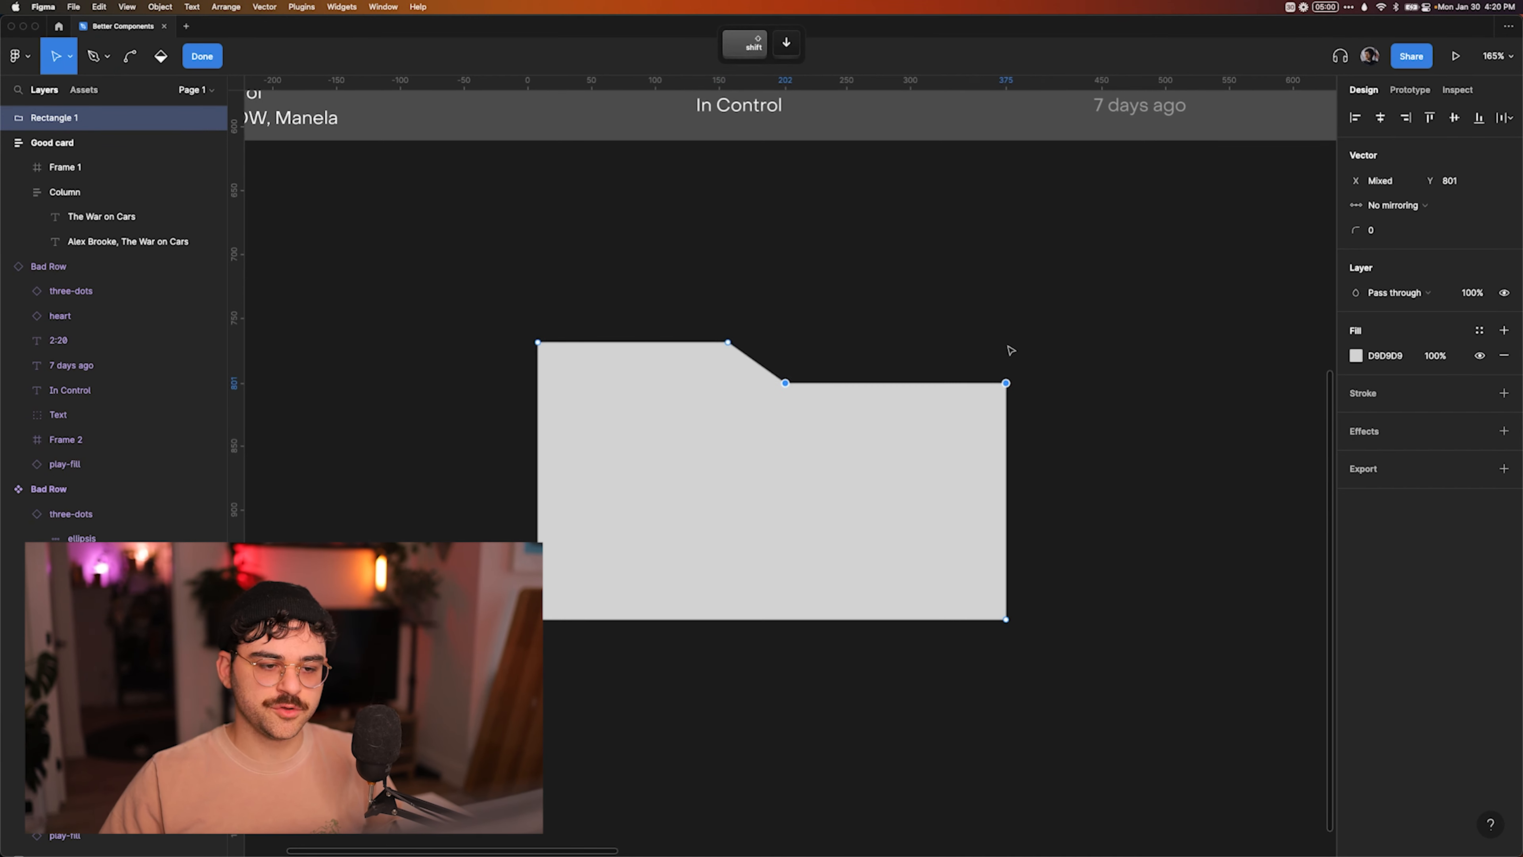
pyautogui.press('Escape')
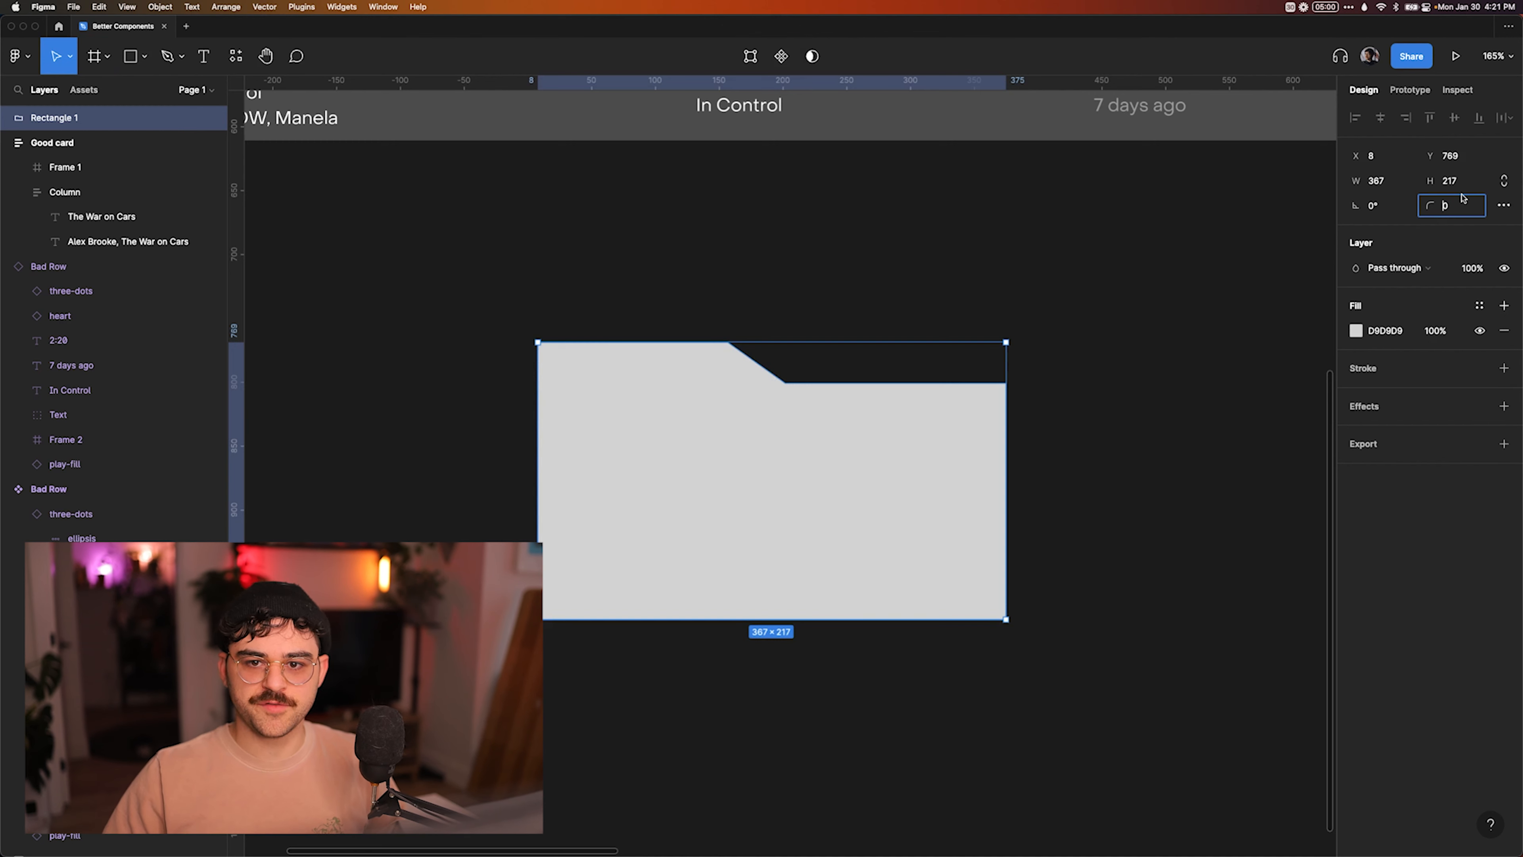
# Round the folder shape's corners with a radius of 4, and delete the shape.
pyautogui.click(1103, 259)
pyautogui.click(937, 400)
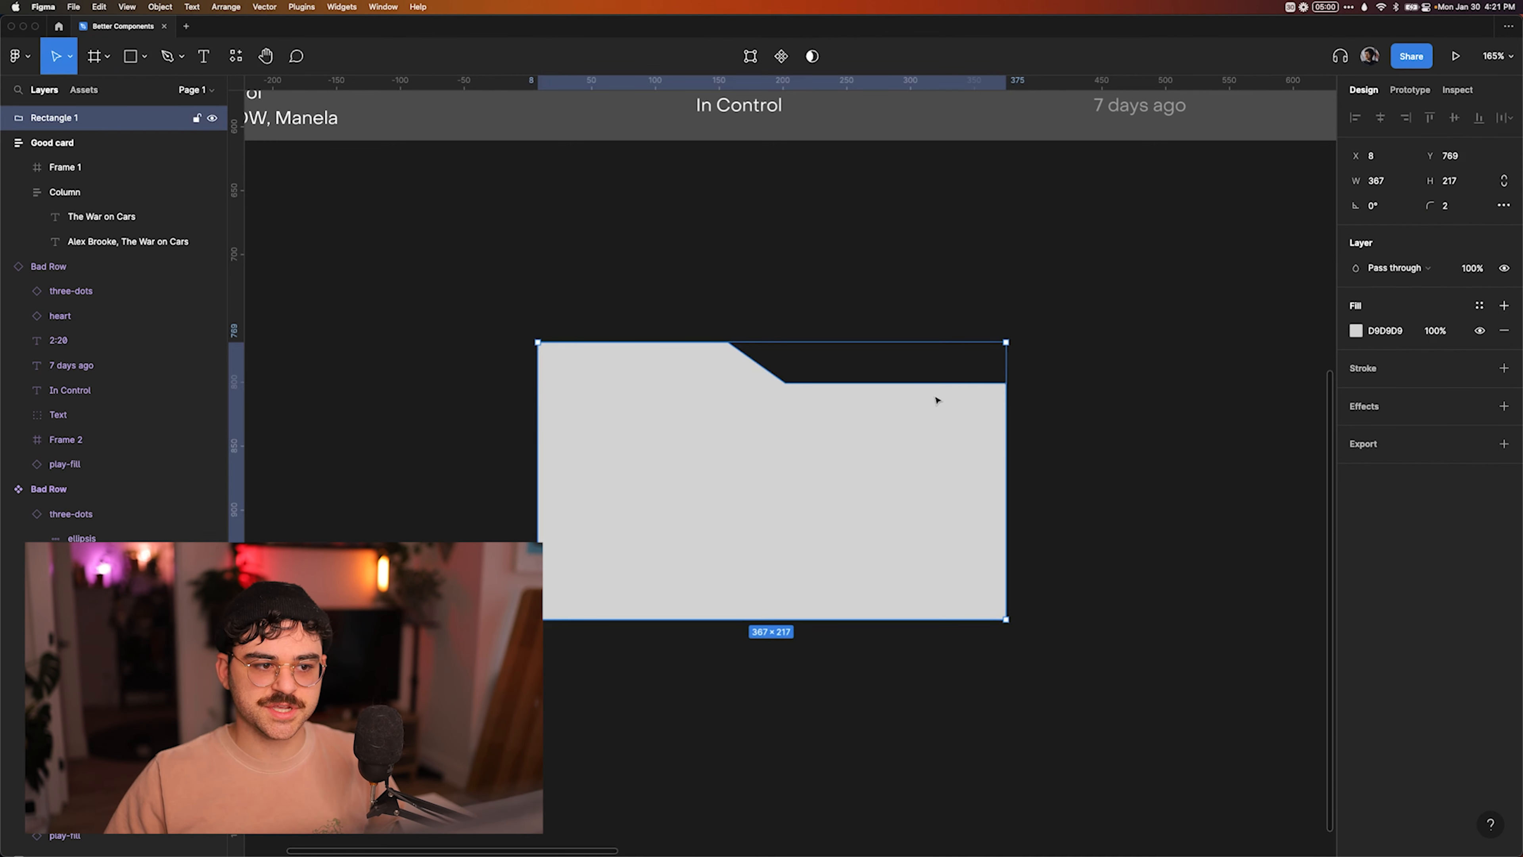
pyautogui.click(1071, 301)
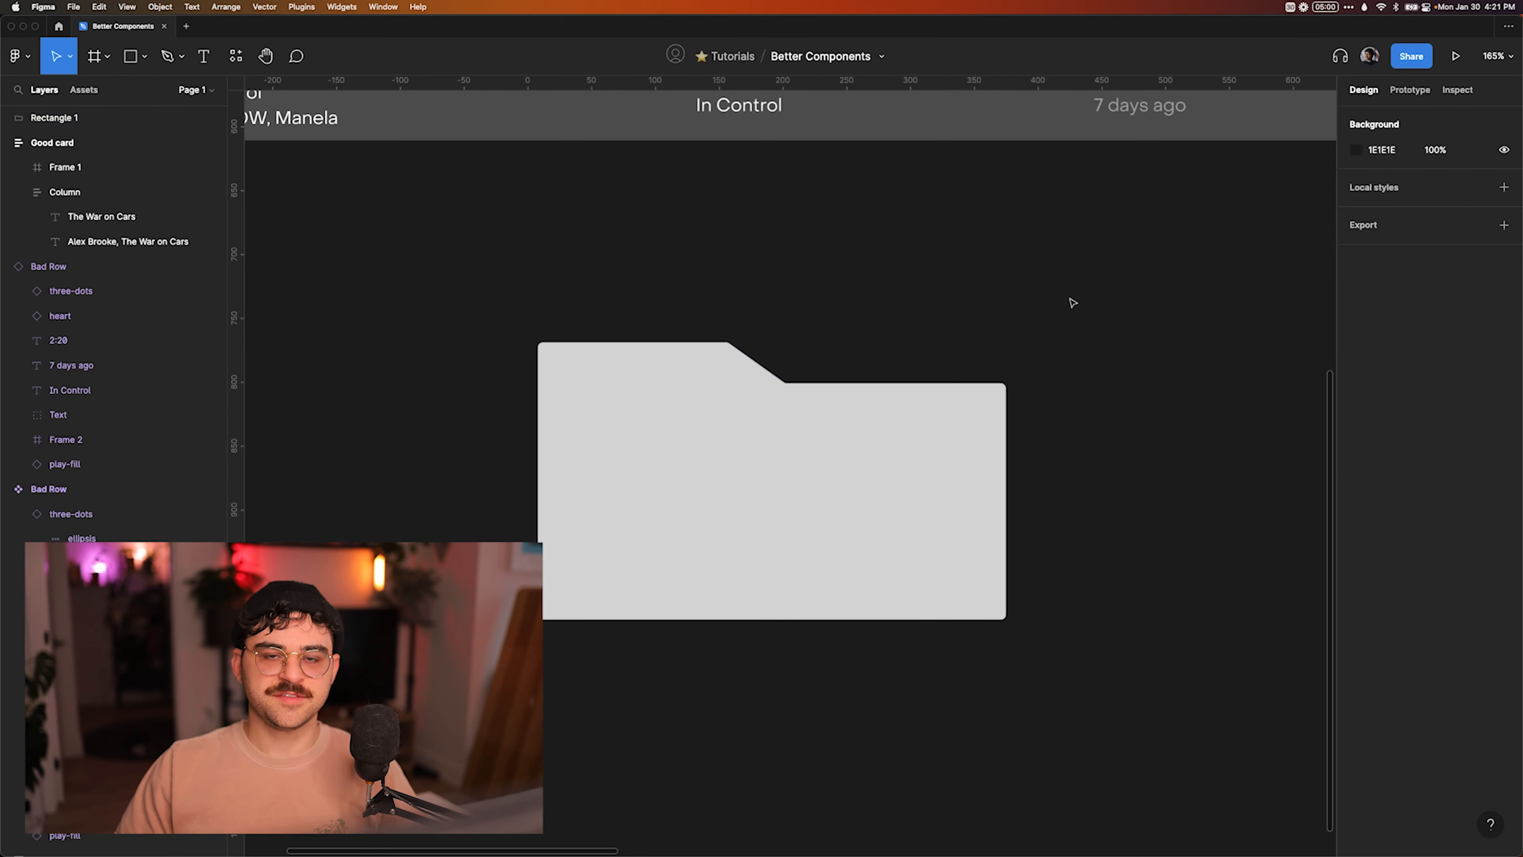
pyautogui.click(895, 427)
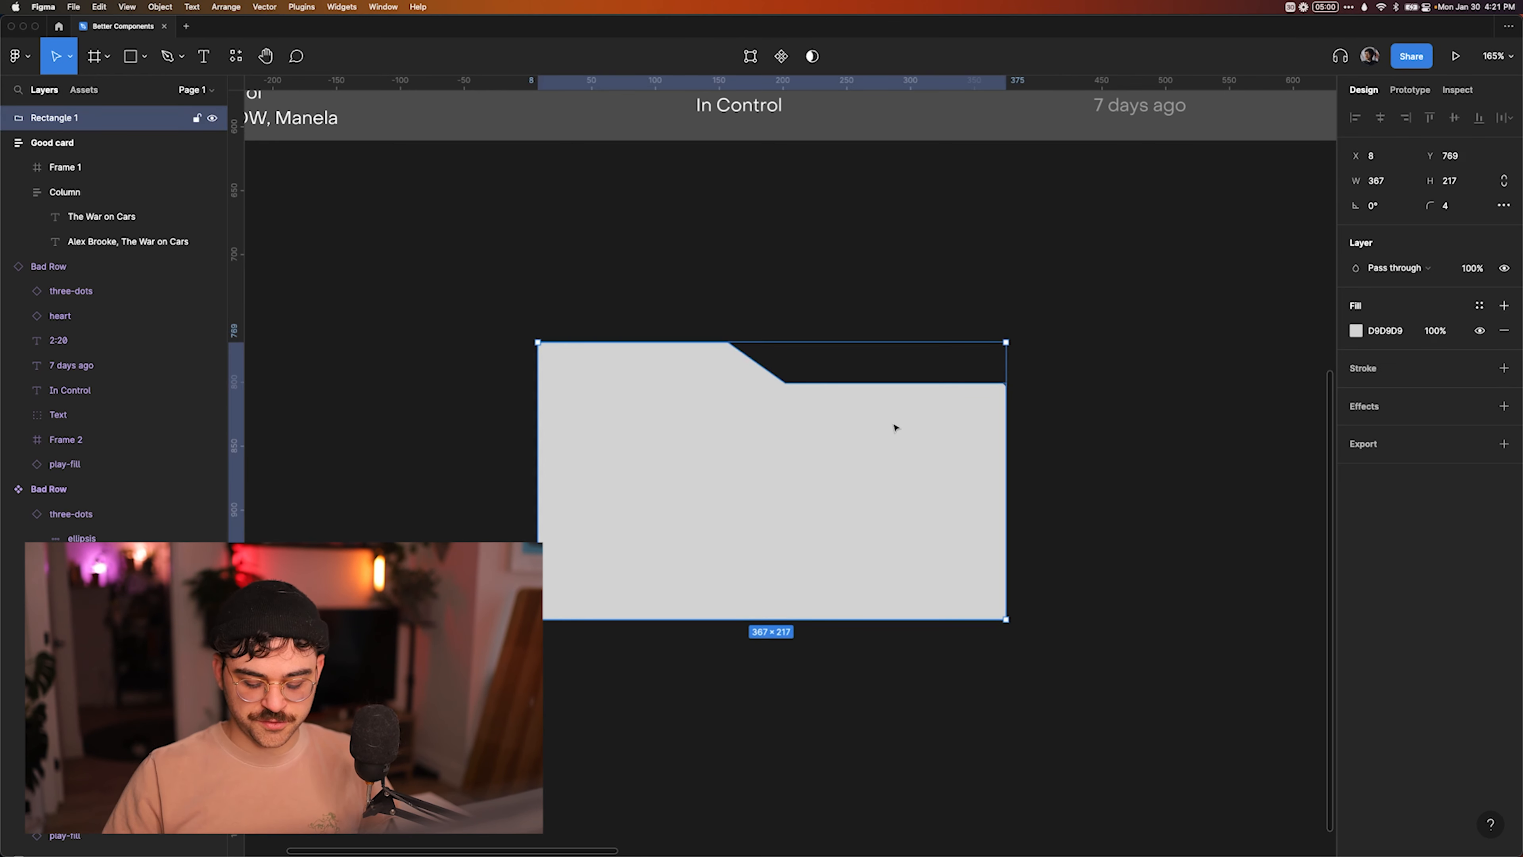
pyautogui.press('Delete')
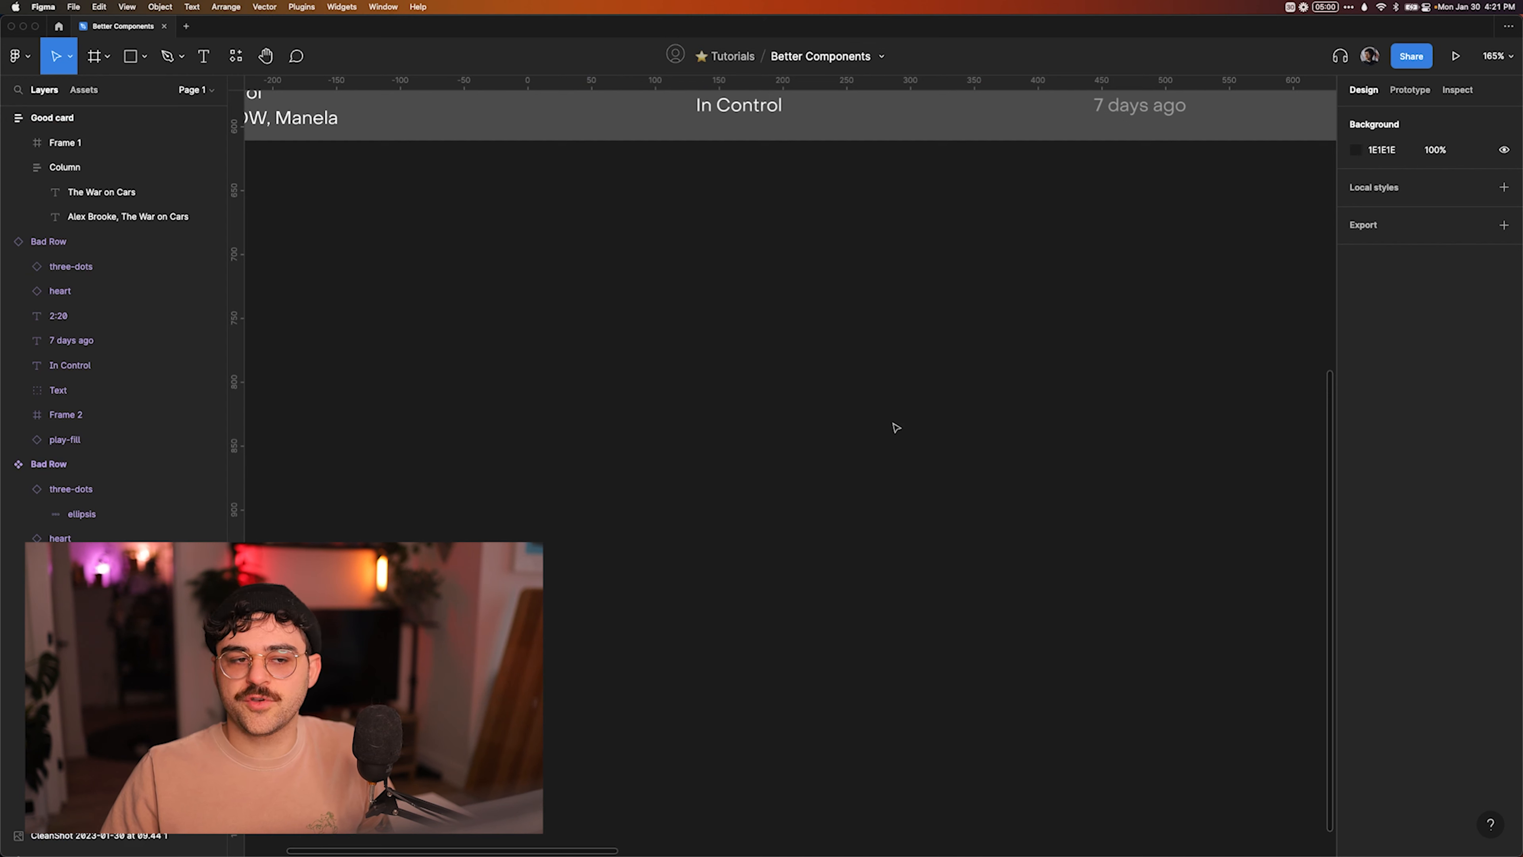
# Move the lower Bad Card instance to X 730, Y 921, level with the Good card.
pyautogui.scroll(-5, 895, 427)
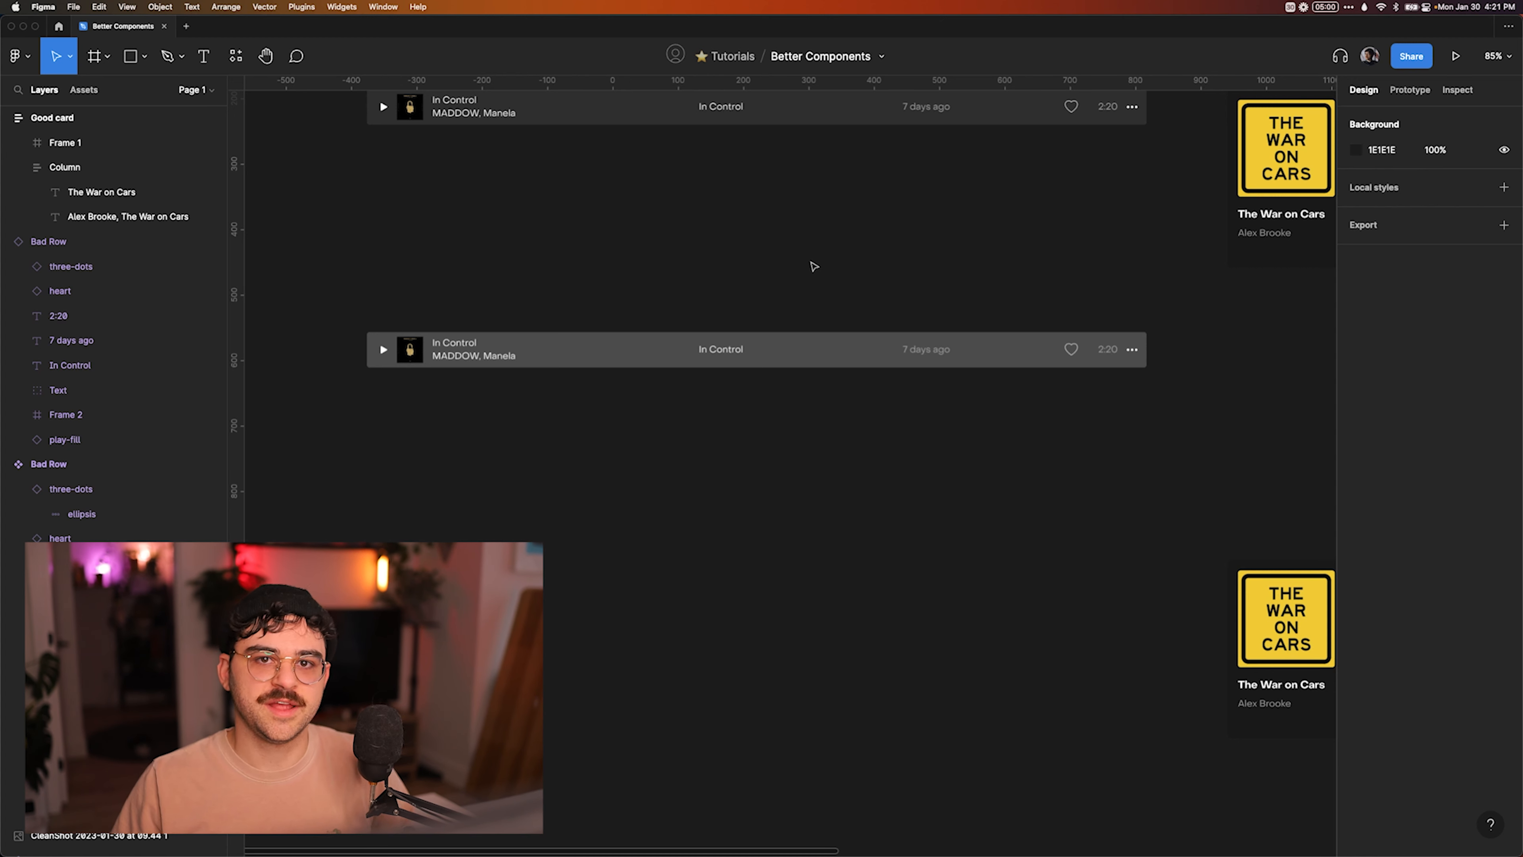
pyautogui.hscroll(1, 814, 266)
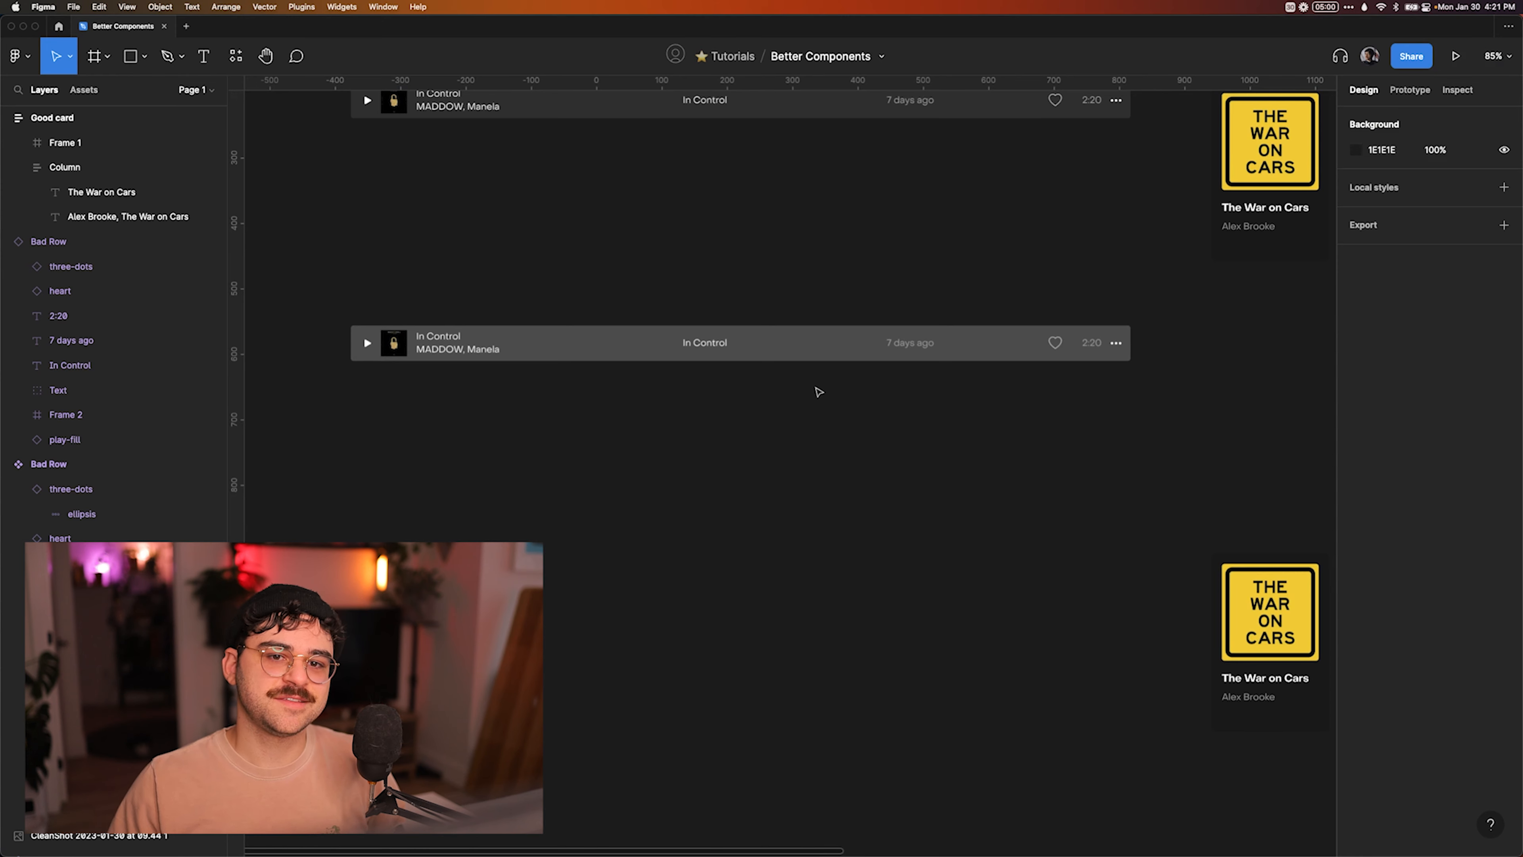
pyautogui.hscroll(5, 818, 392)
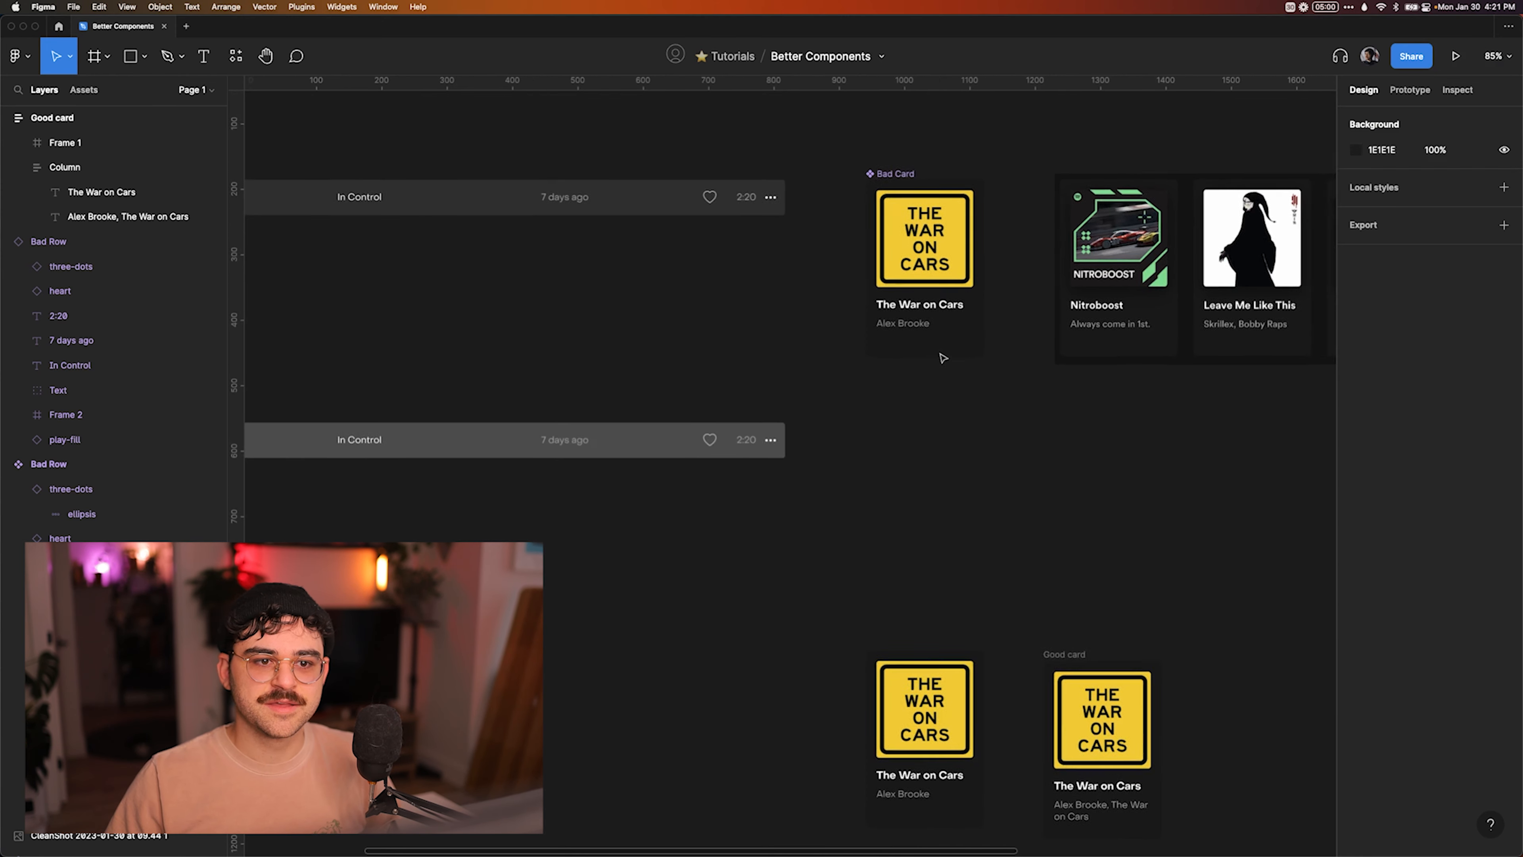
pyautogui.scroll(5, 942, 357)
pyautogui.scroll(-10, 814, 255)
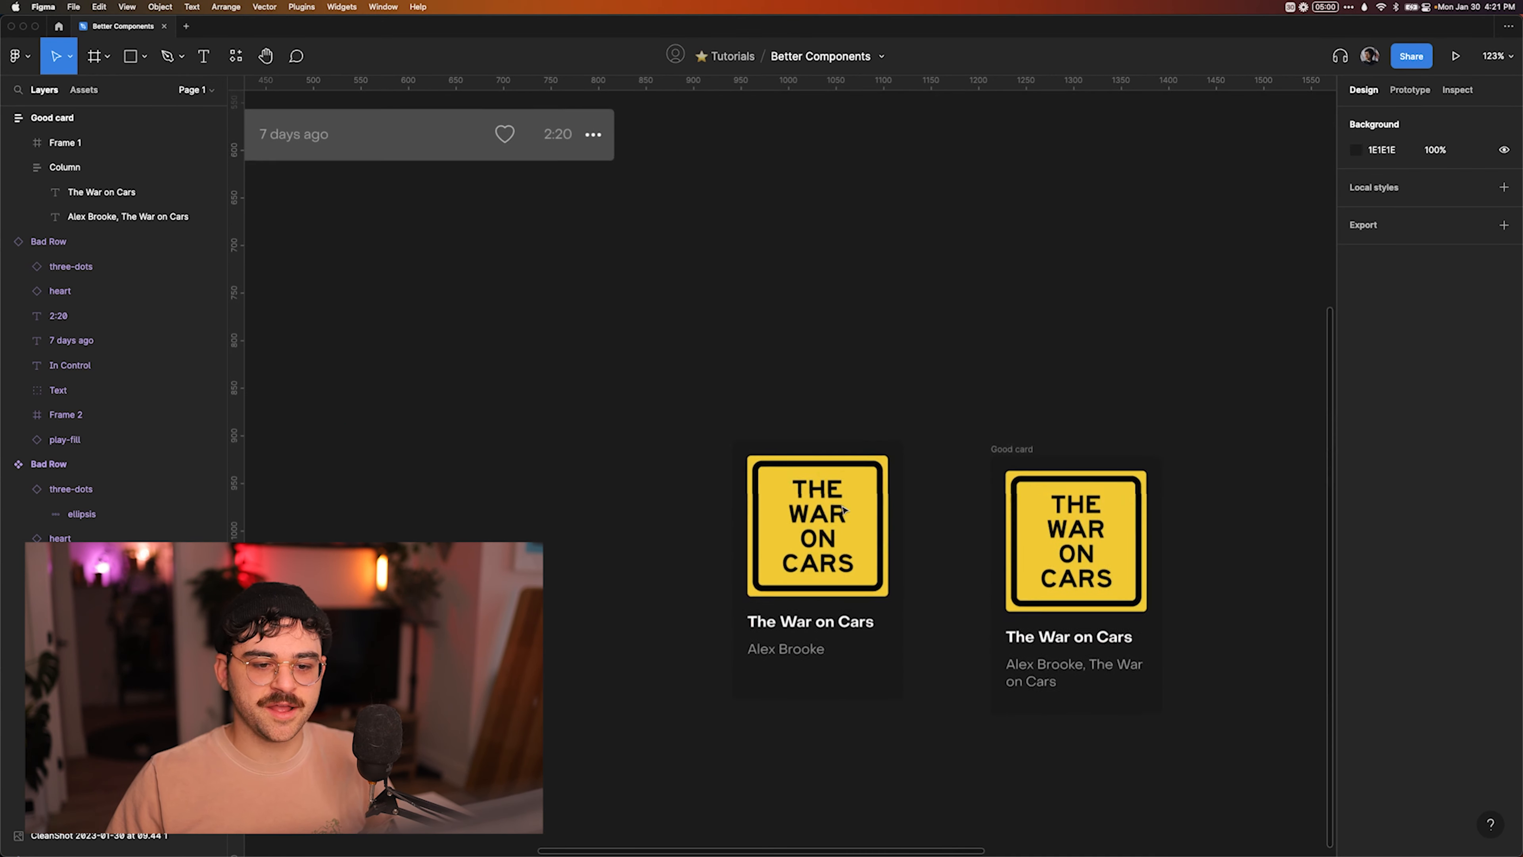
pyautogui.scroll(3, 947, 444)
pyautogui.moveTo(856, 452); pyautogui.dragTo(605, 450)
pyautogui.click(711, 430)
pyautogui.hscroll(-2, 712, 431)
pyautogui.click(712, 431)
pyautogui.scroll(3, 695, 432)
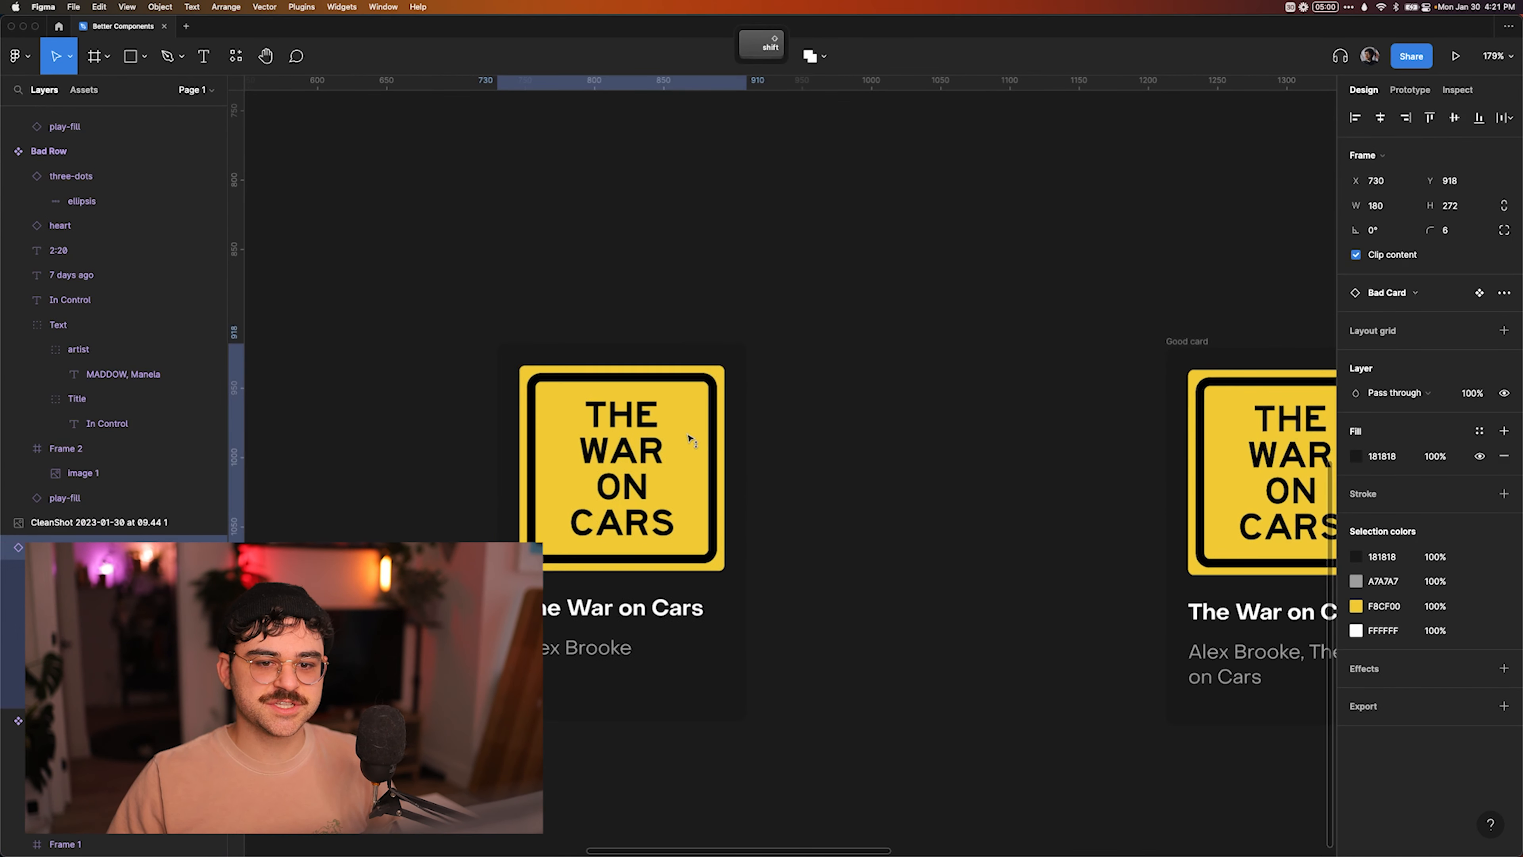
# Examine the nesting in the lower Bad Card, from the Text group through the Ttiel group to the title text.
pyautogui.hotkey('shift', '2')
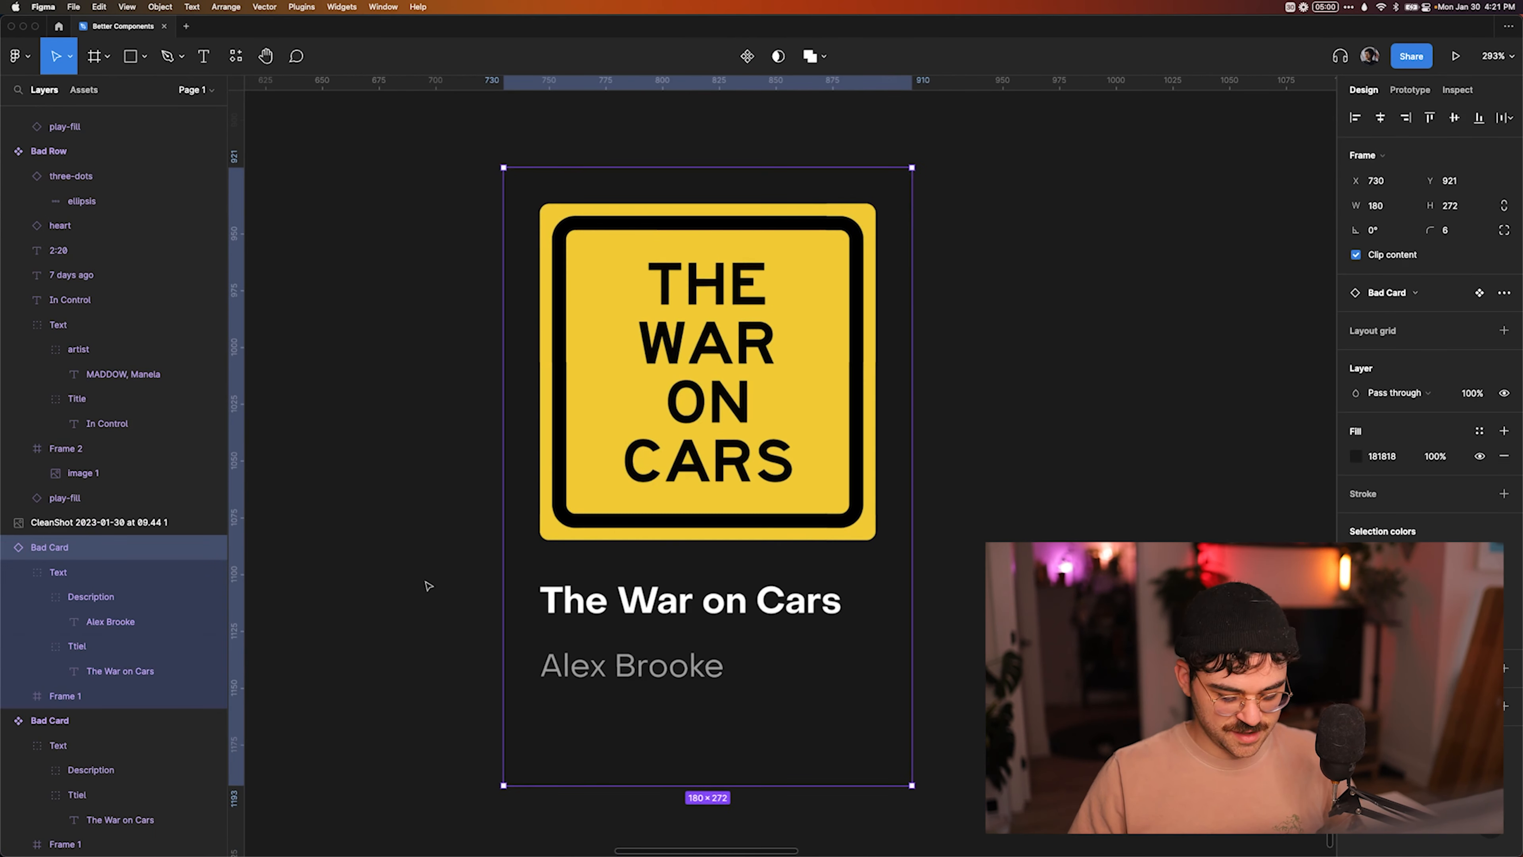
pyautogui.press('shift+alt+super+equal')
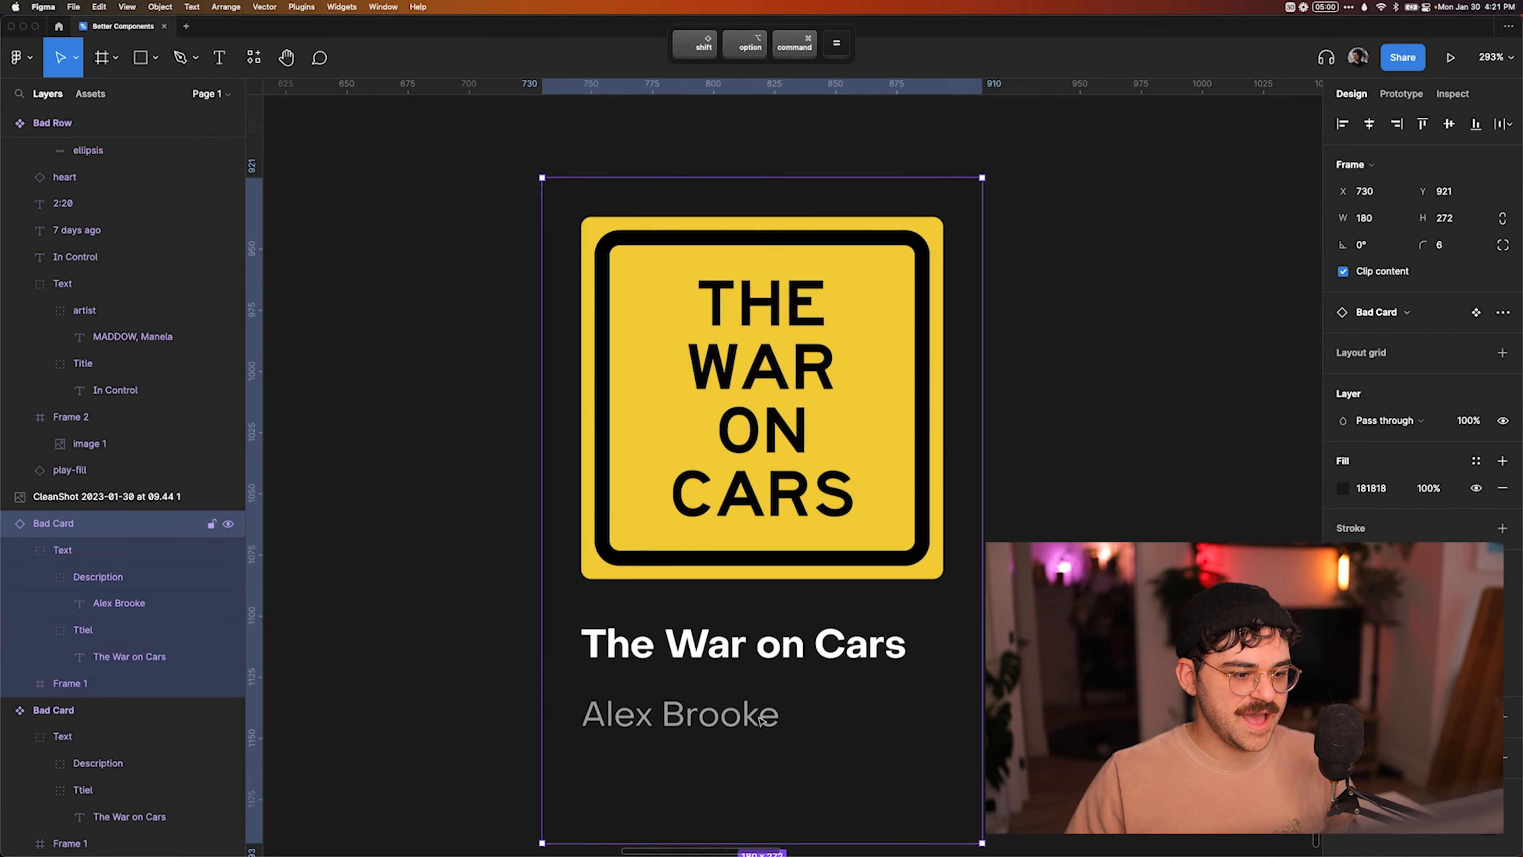
pyautogui.click(647, 651)
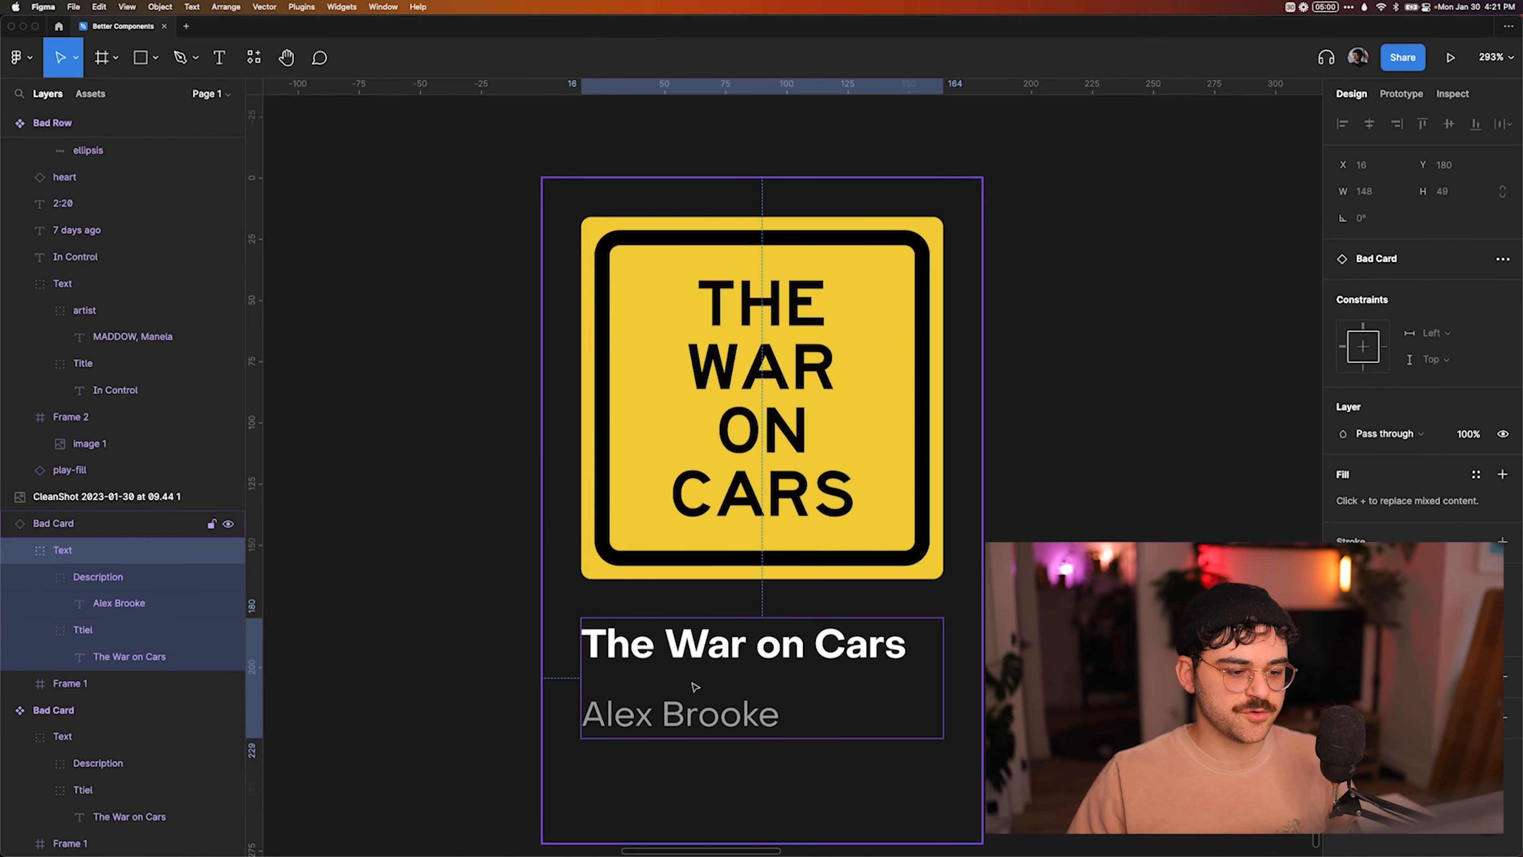
pyautogui.click(696, 652)
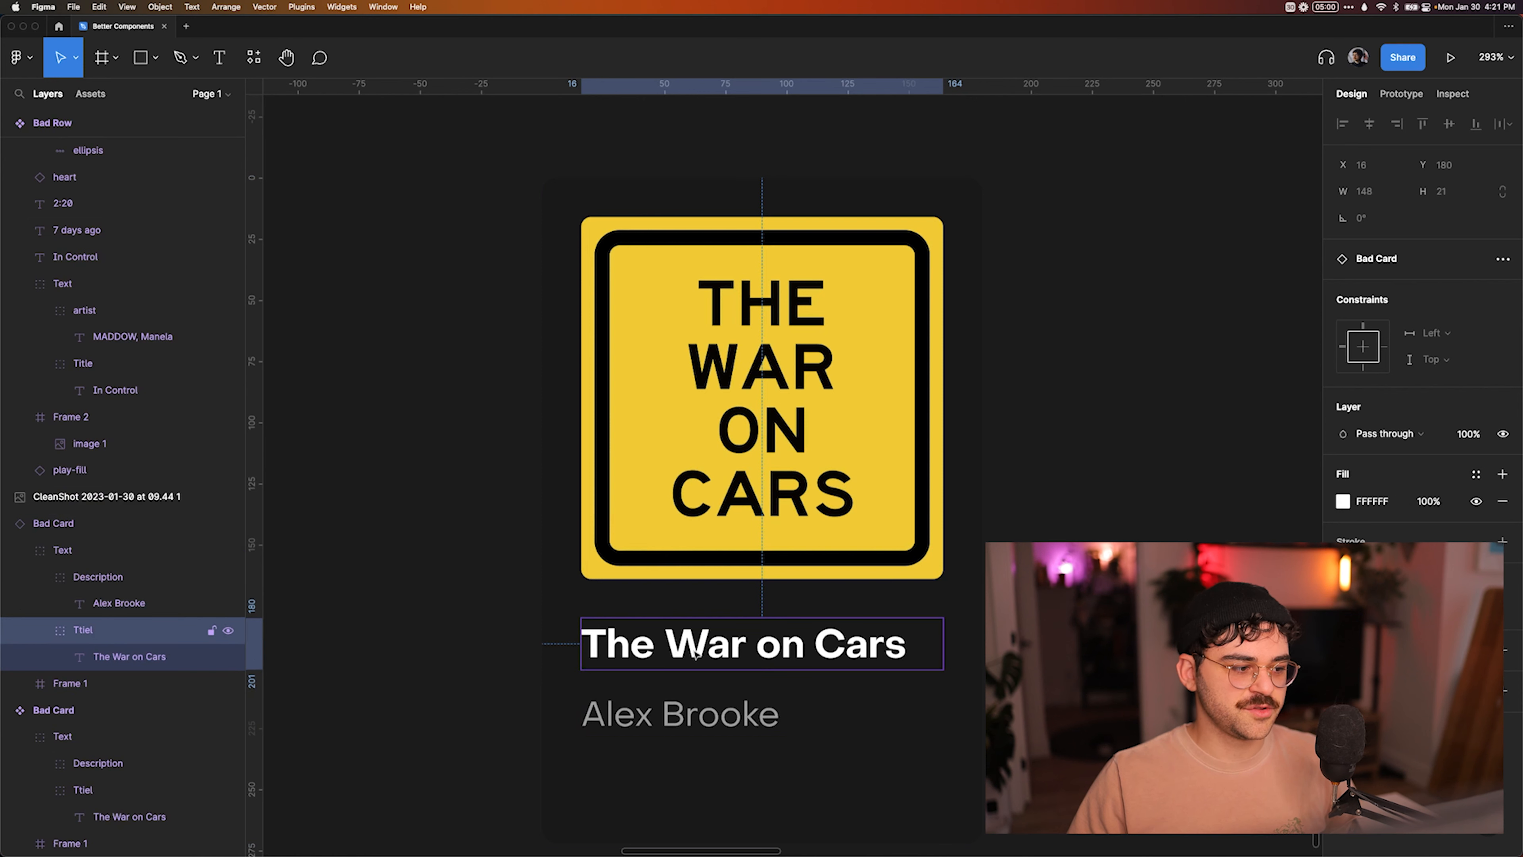
pyautogui.doubleClick(716, 658)
pyautogui.click(1044, 612)
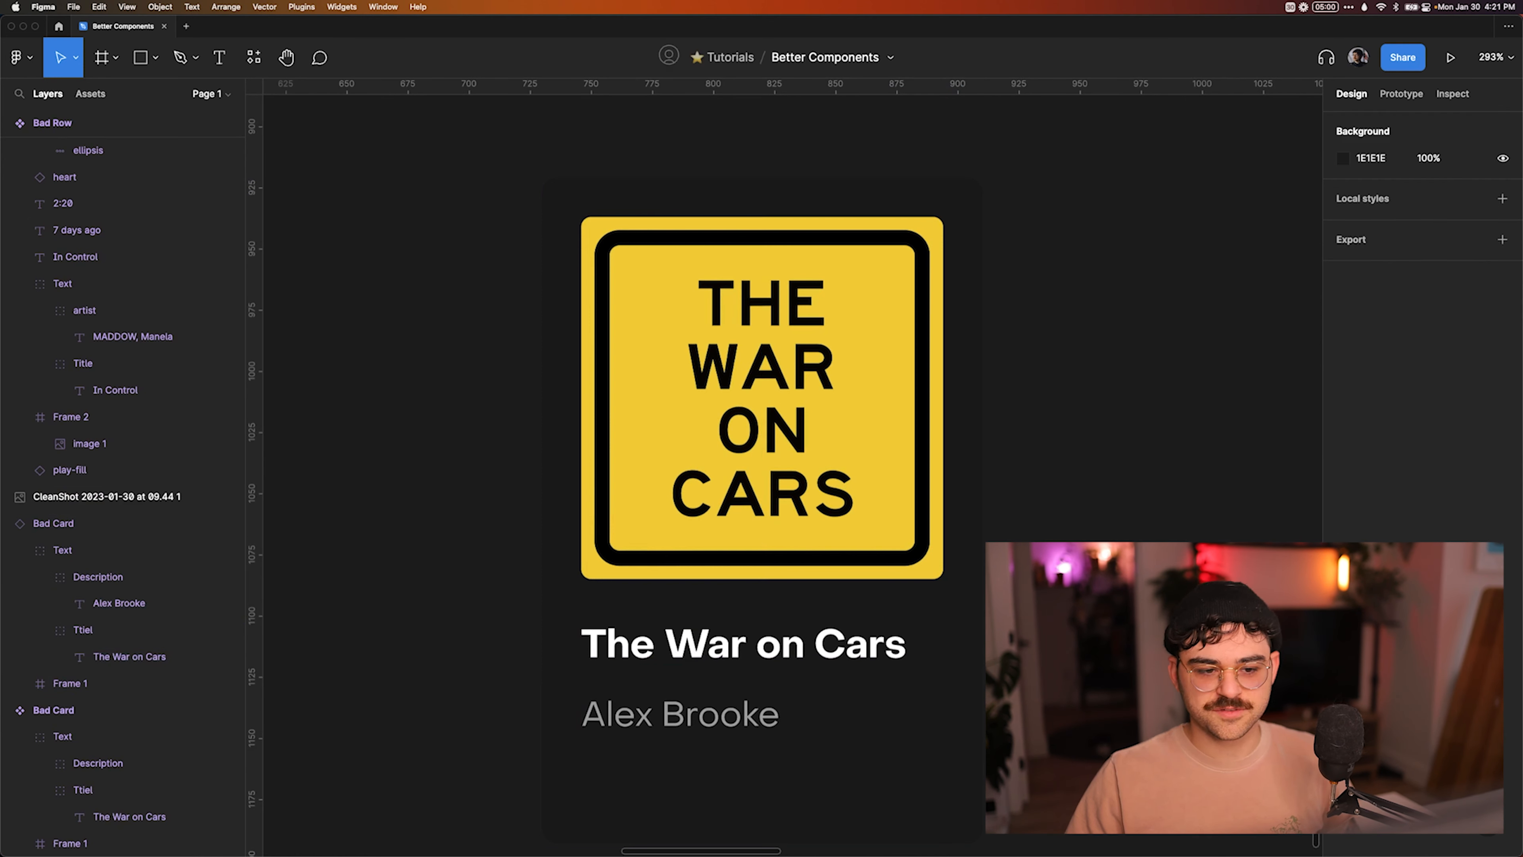
# Detach the lower Bad Card instance from its main component.
pyautogui.scroll(-2, 1068, 620)
pyautogui.click(972, 607)
pyautogui.moveTo(994, 572)
pyautogui.mouseDown()
pyautogui.moveTo(885, 571)
pyautogui.moveTo(985, 571)
pyautogui.mouseUp()
pyautogui.keyDown('super'); pyautogui.click(833, 647); pyautogui.keyUp('super')
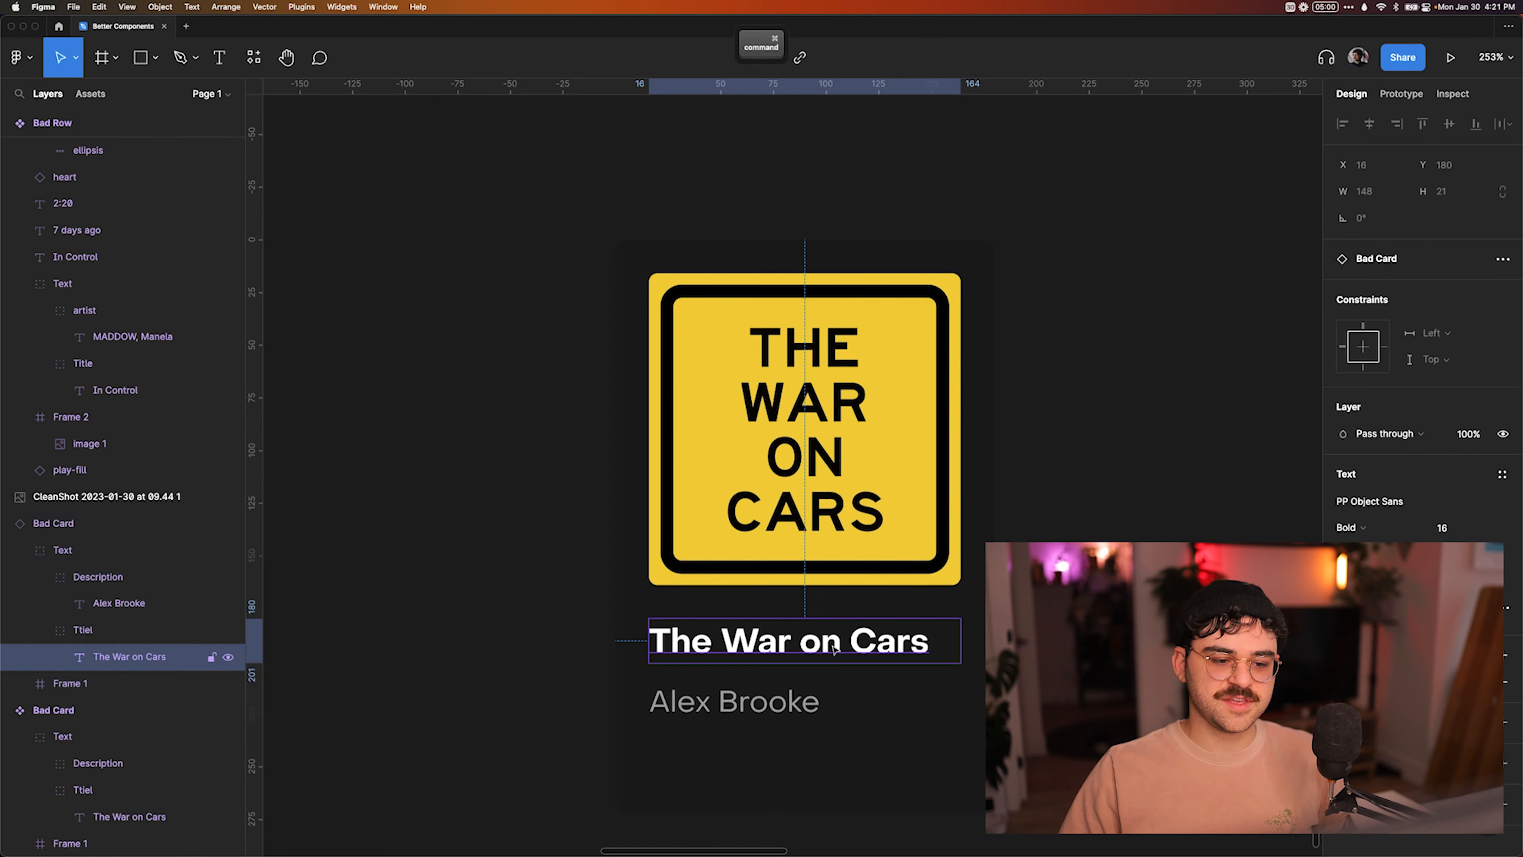
pyautogui.click(966, 645)
pyautogui.press('super+alt+b')
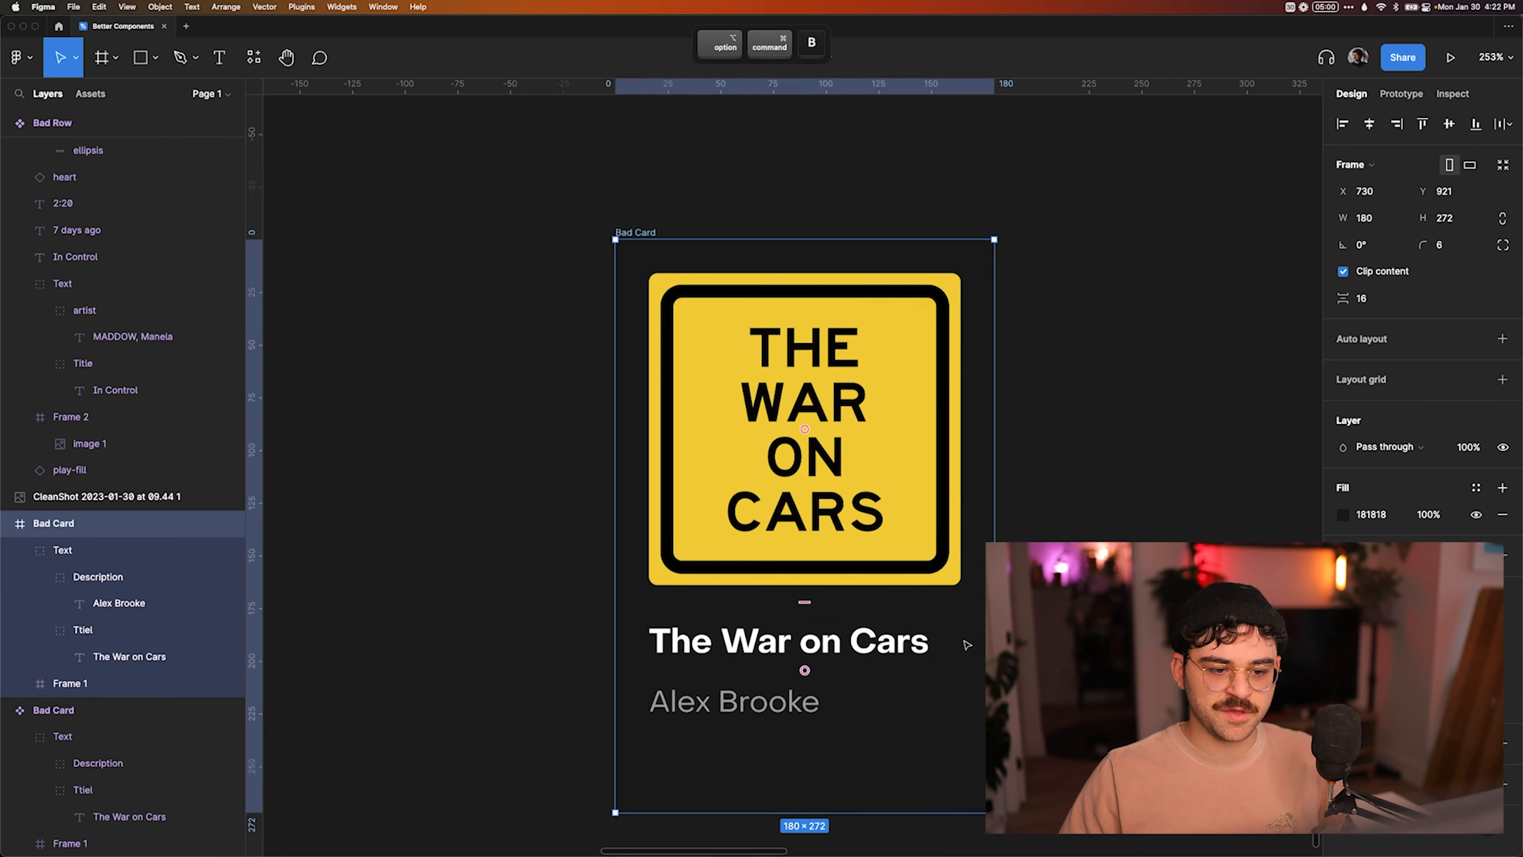
# Set the horizontal constraint of the Bad Card's title text to Left and right.
pyautogui.keyDown('super'); pyautogui.click(877, 643); pyautogui.keyUp('super')
pyautogui.click(1442, 289)
pyautogui.click(1439, 333)
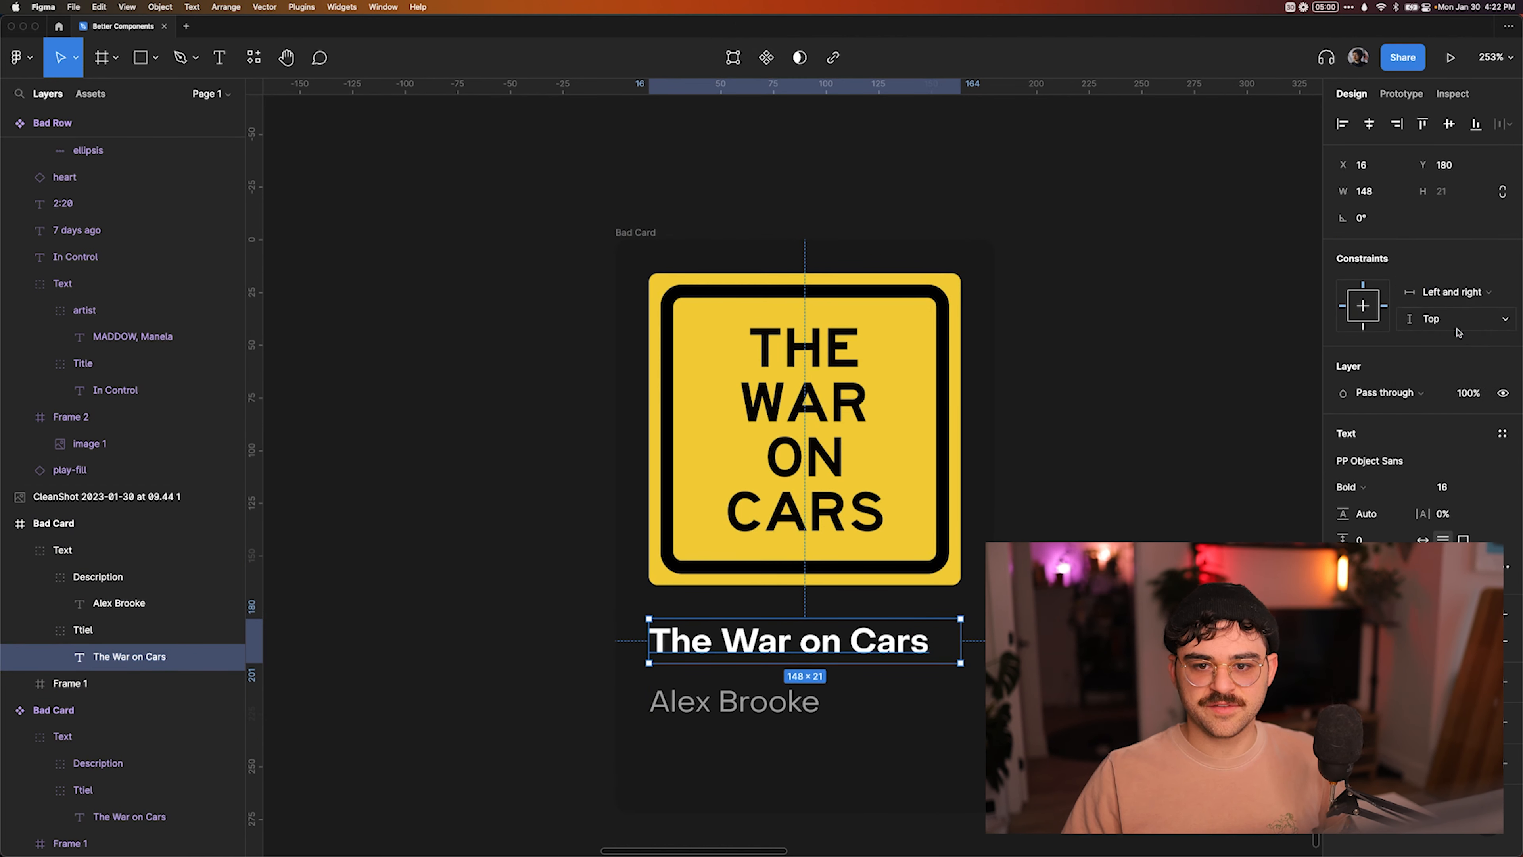
# Try narrowing the detached Bad Card frame to test the title's constraint, and undo the resize.
pyautogui.click(1145, 425)
pyautogui.click(656, 237)
pyautogui.moveTo(994, 385); pyautogui.dragTo(851, 386)
pyautogui.press('super+z')
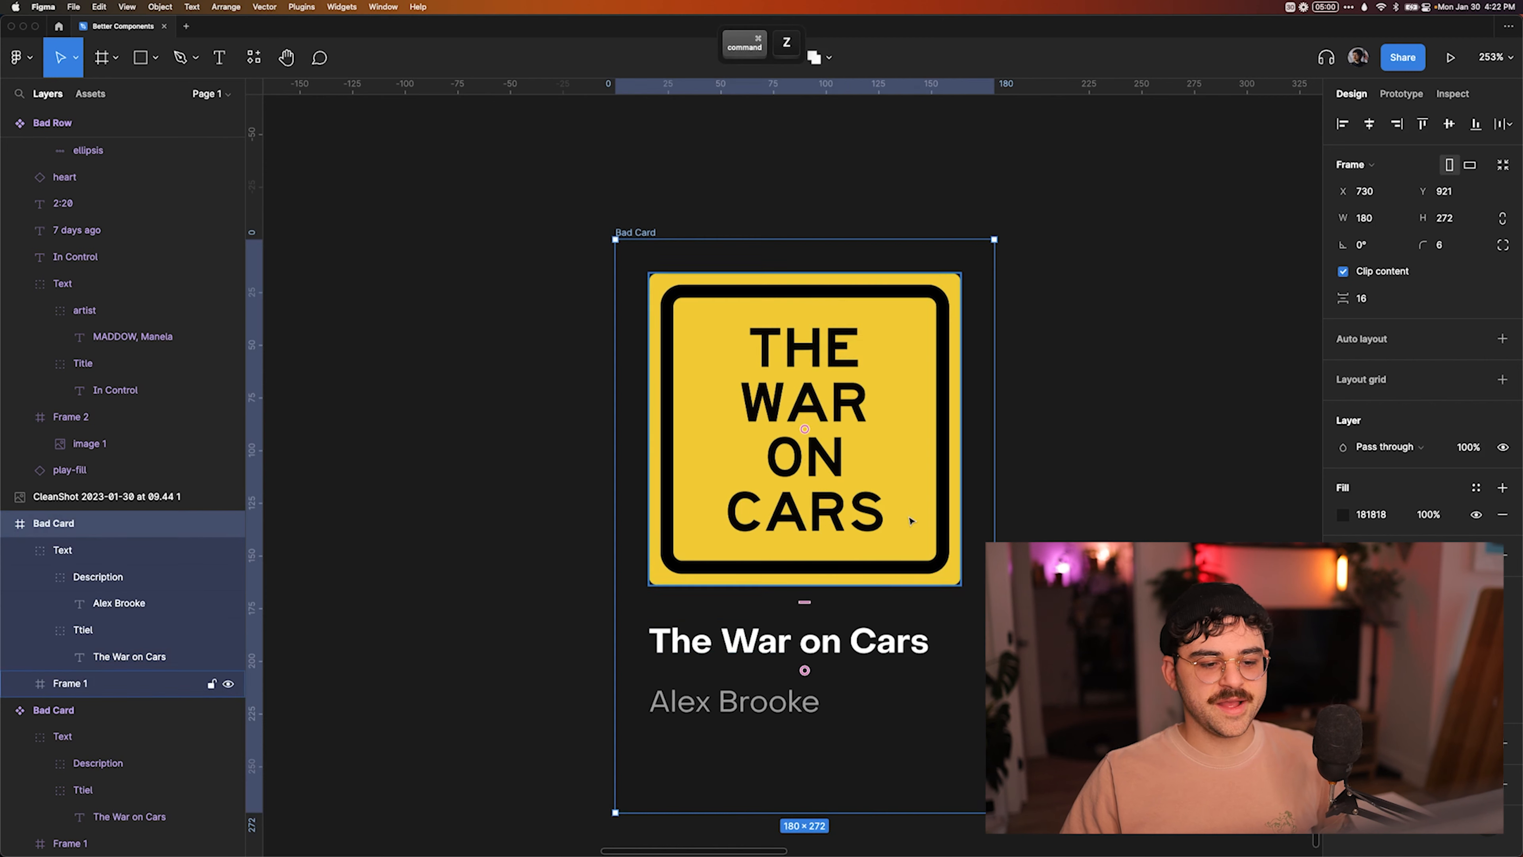
# Check the horizontal constraints of the title text's parent Ttiel group and of the enclosing Text group.
pyautogui.keyDown('super'); pyautogui.click(845, 645); pyautogui.keyUp('super')
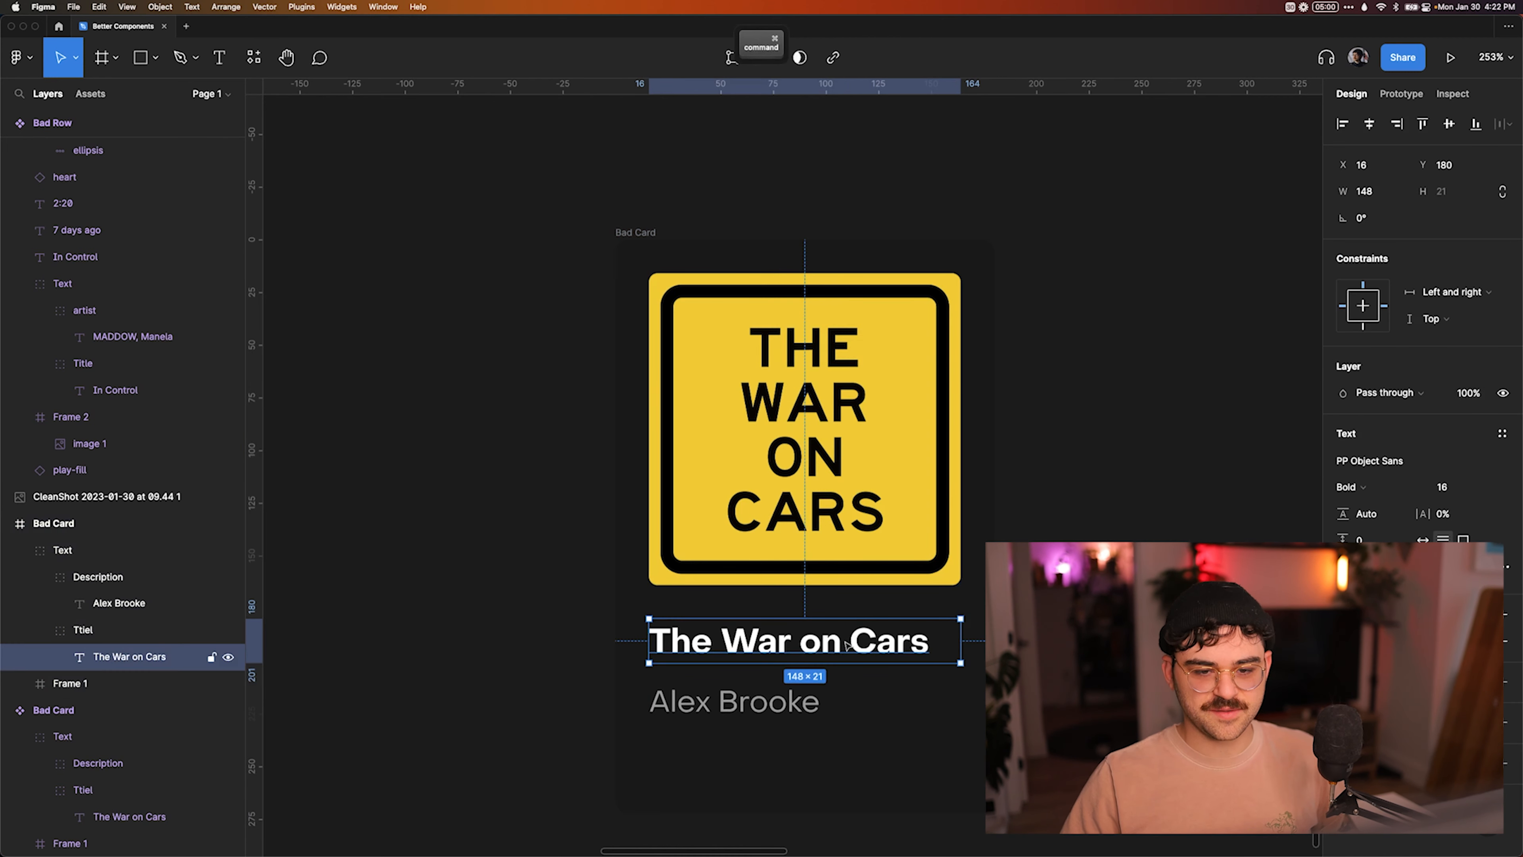
pyautogui.hotkey('shift', 'Return')
pyautogui.click(1449, 359)
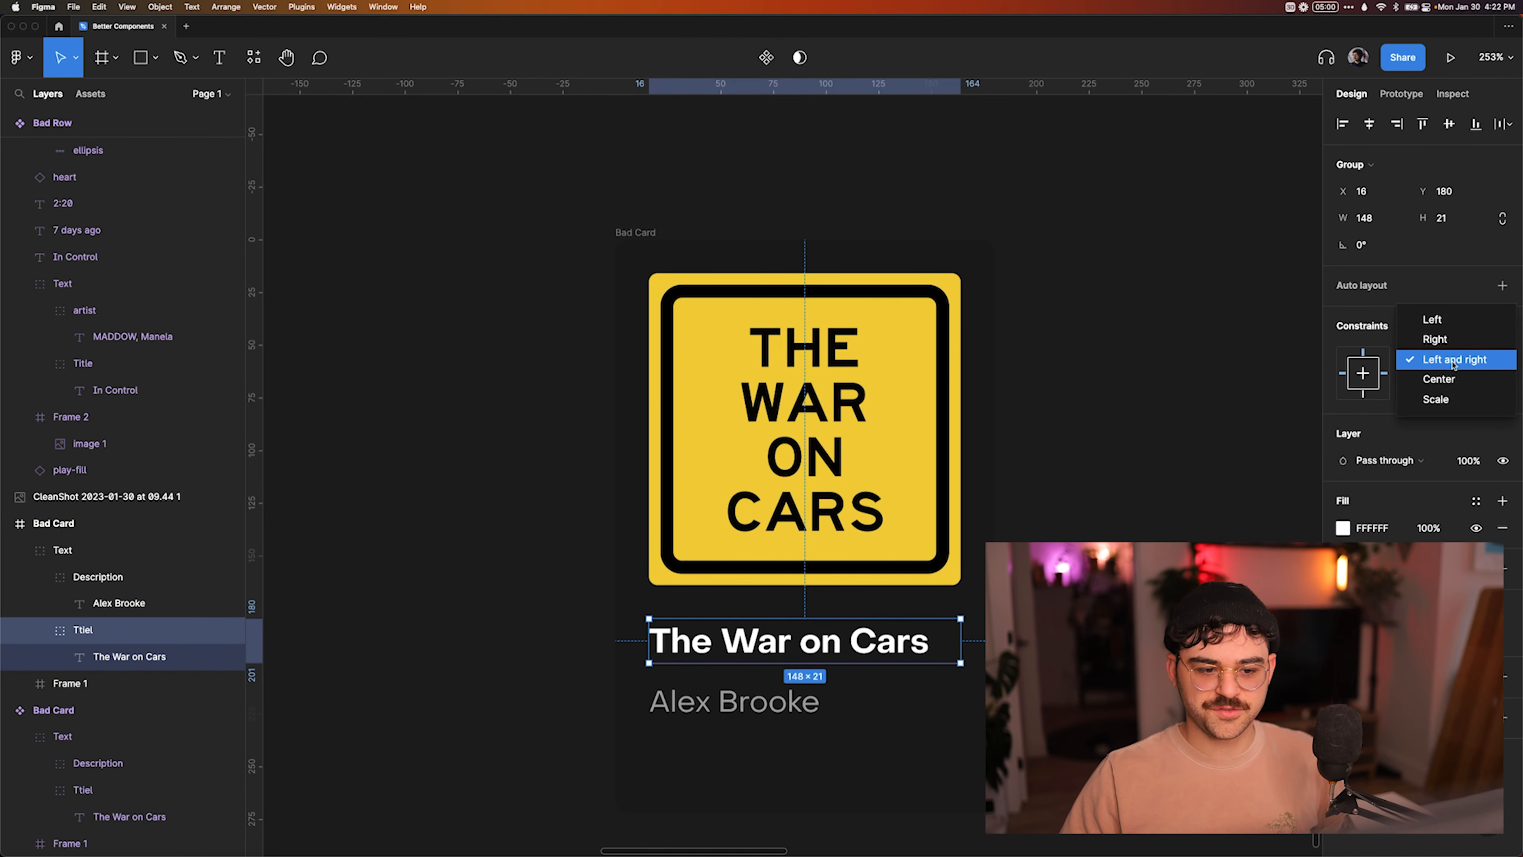
pyautogui.click(1453, 360)
pyautogui.hotkey('shift', 'Return')
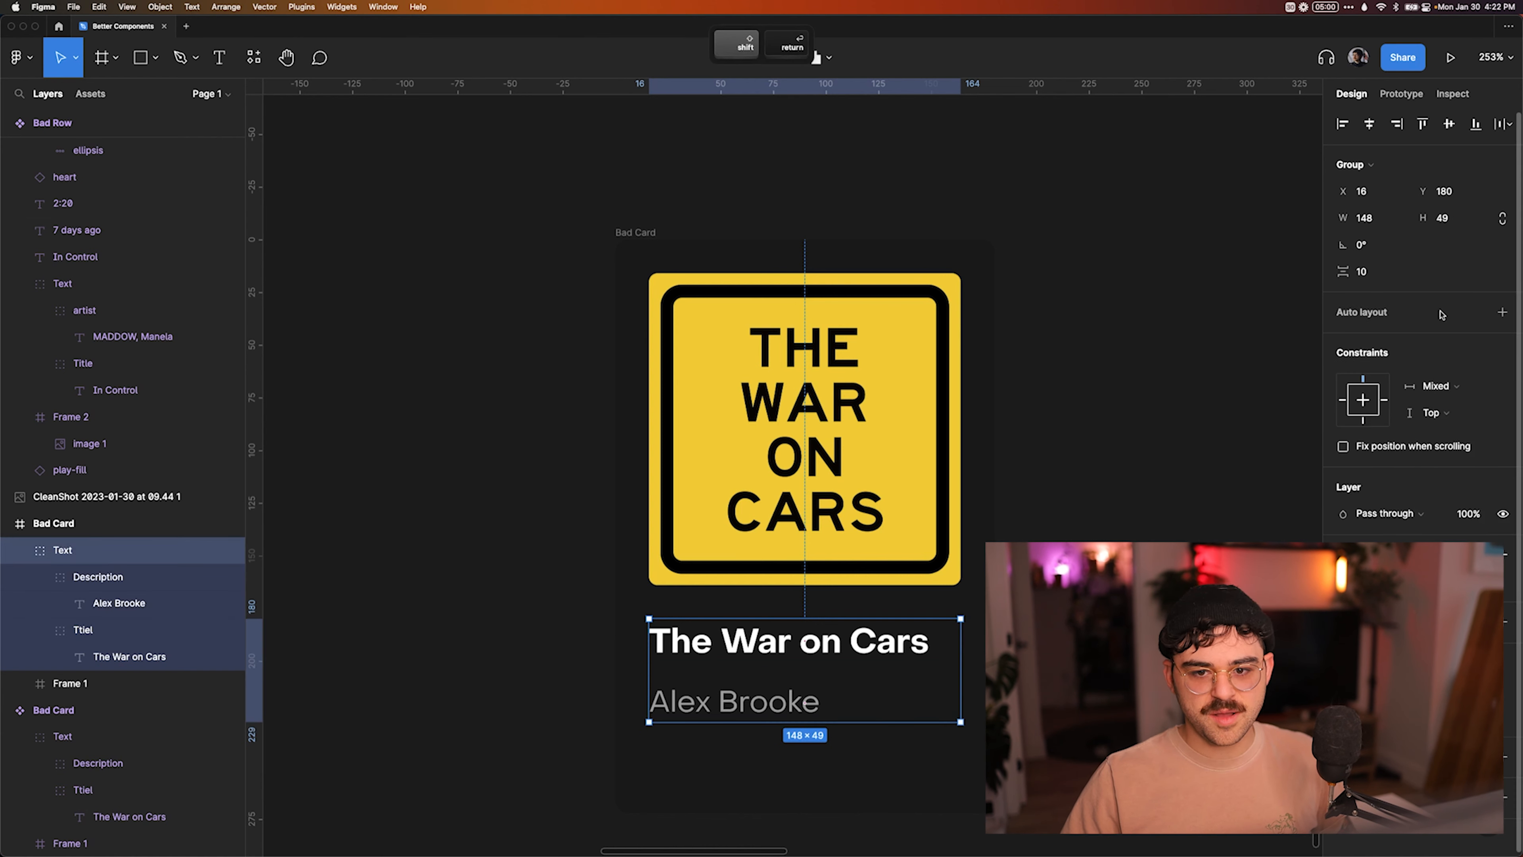
pyautogui.click(1438, 387)
pyautogui.click(1439, 463)
pyautogui.click(841, 684)
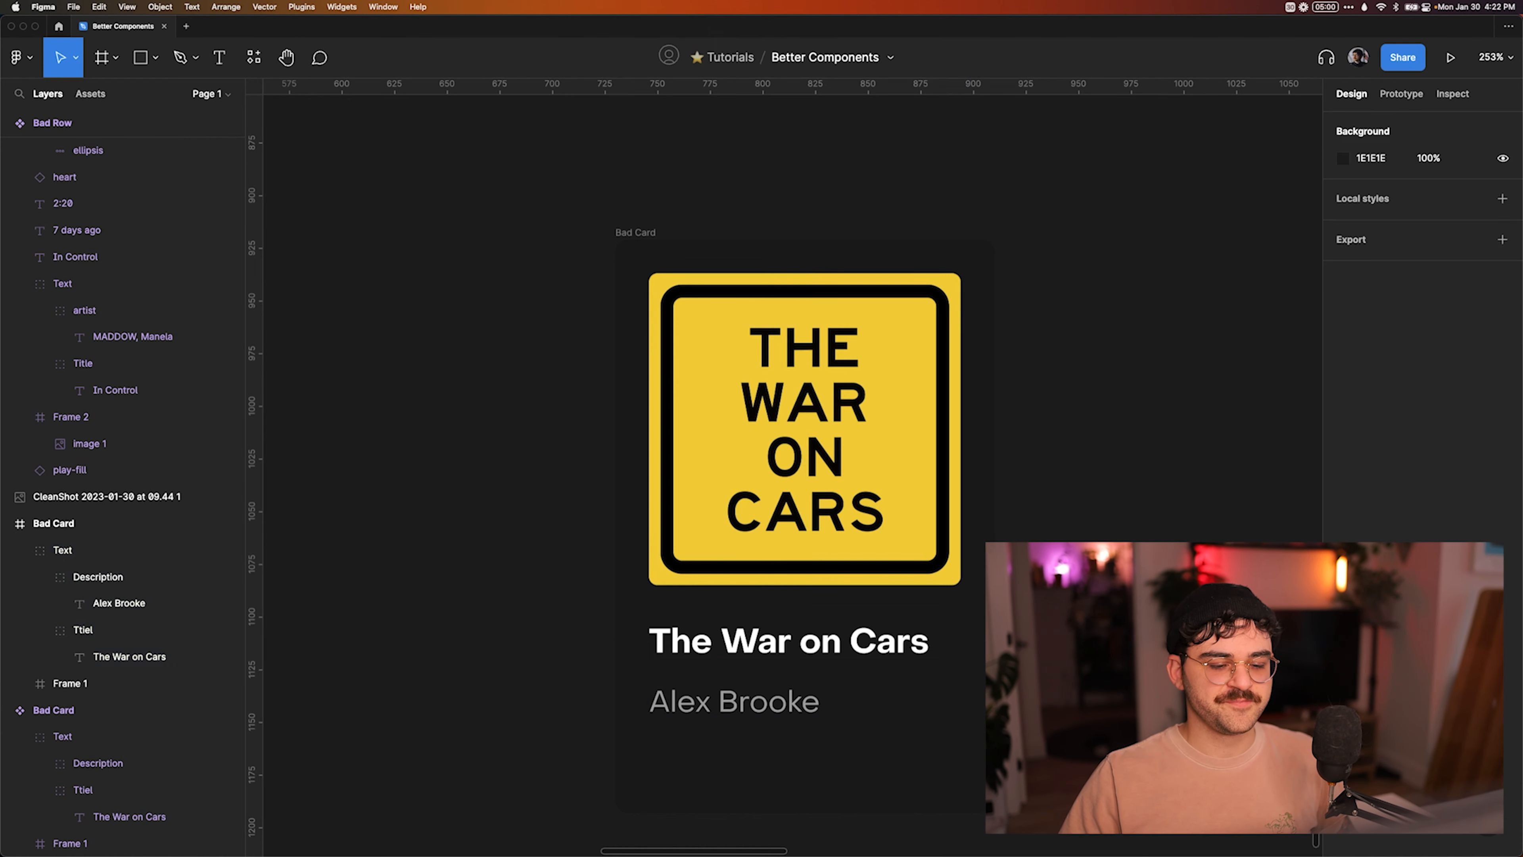
# Examine the auto layout settings and item spacing of the Good card's Column frame and of the card frame itself.
pyautogui.scroll(-5, 1106, 456)
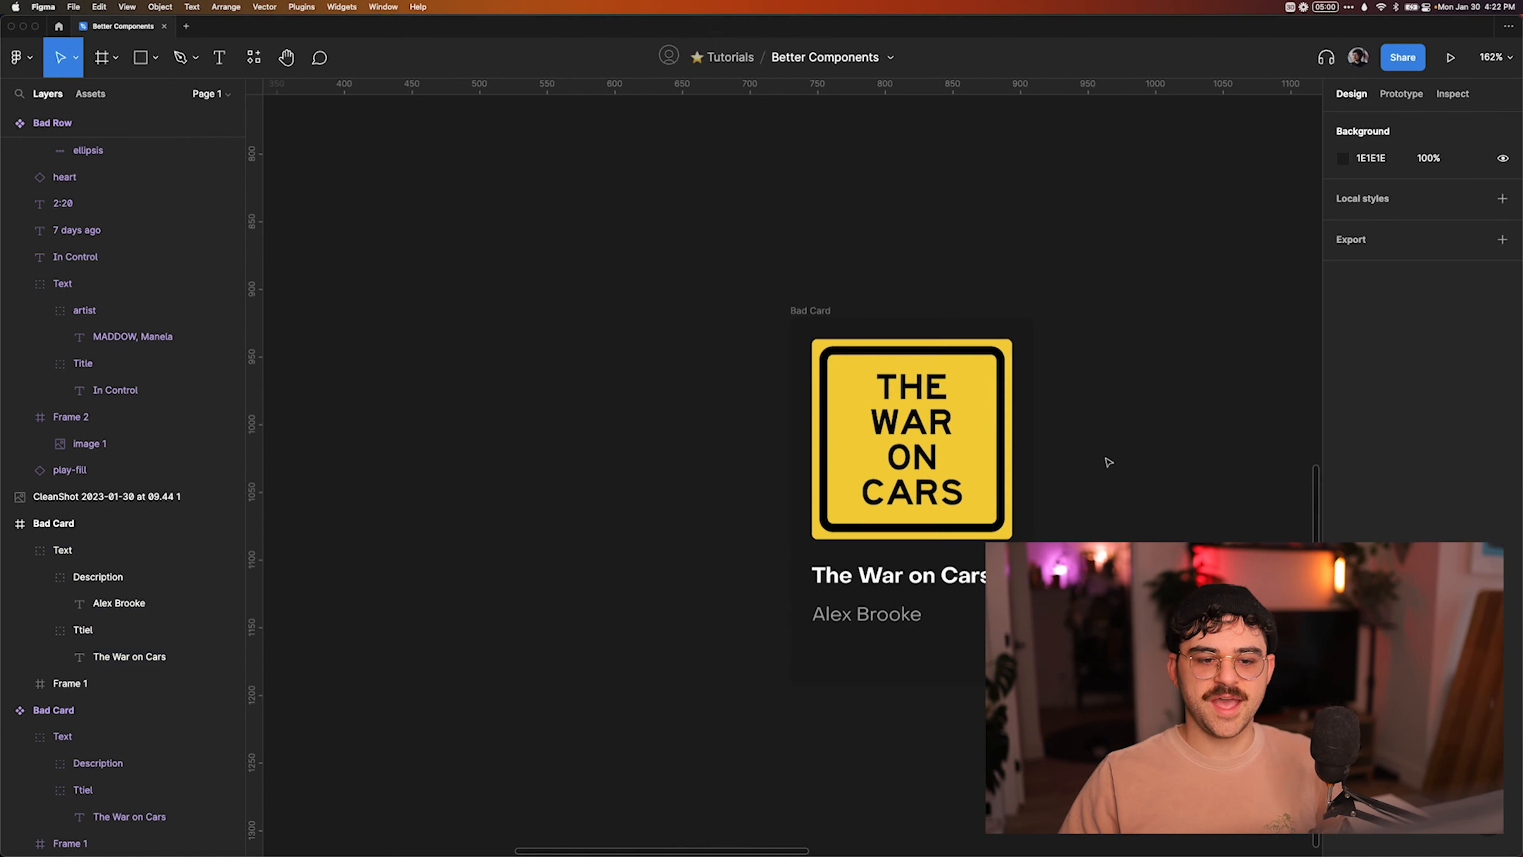
pyautogui.hscroll(3, 921, 552)
pyautogui.scroll(-2, 920, 552)
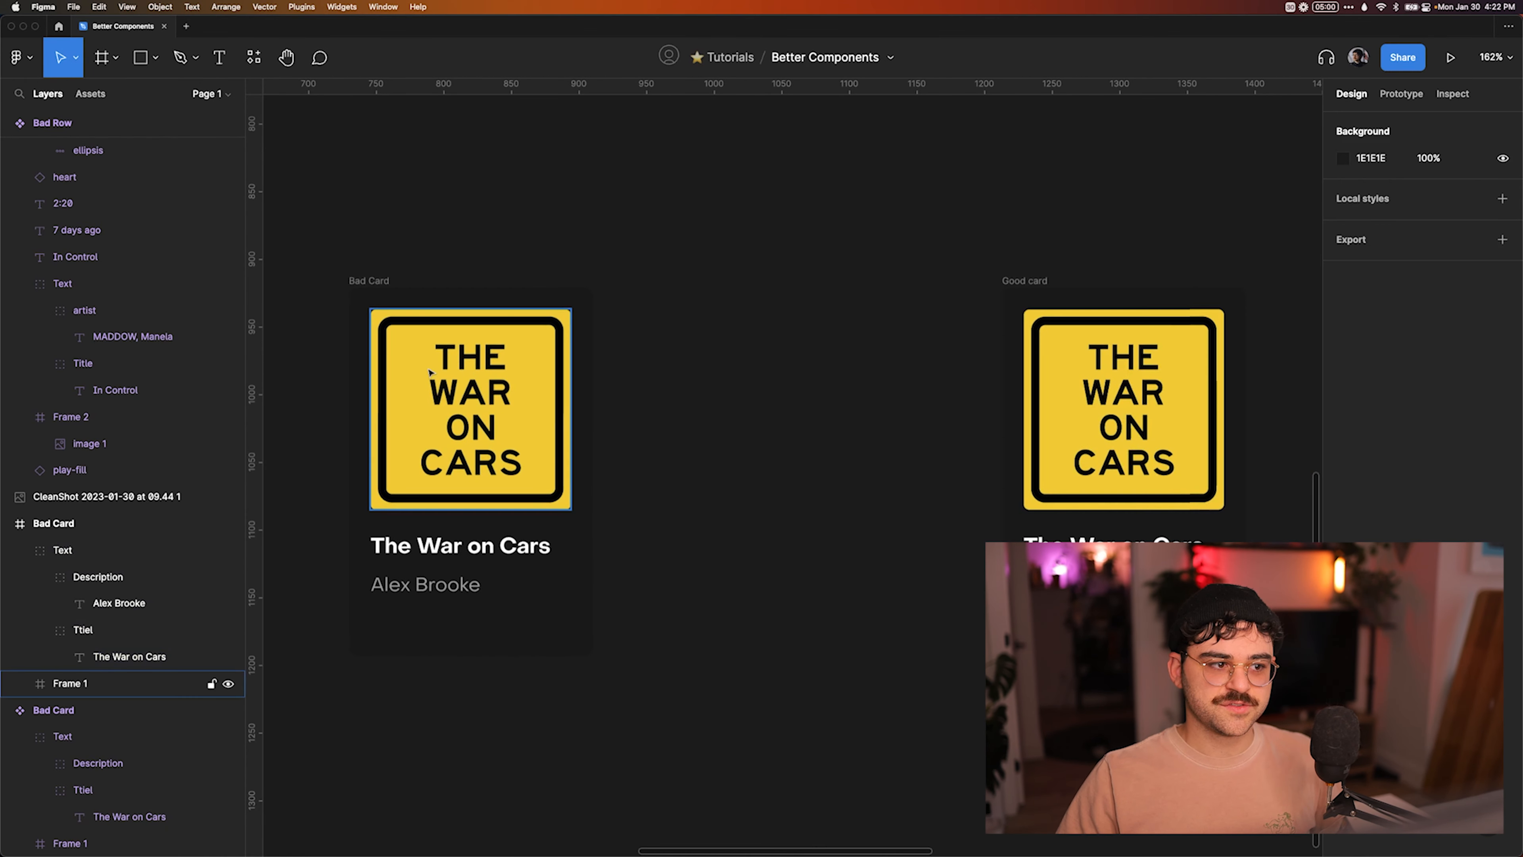
pyautogui.hscroll(5, 759, 295)
pyautogui.scroll(5, 759, 295)
pyautogui.hscroll(4, 759, 295)
pyautogui.scroll(-2, 759, 295)
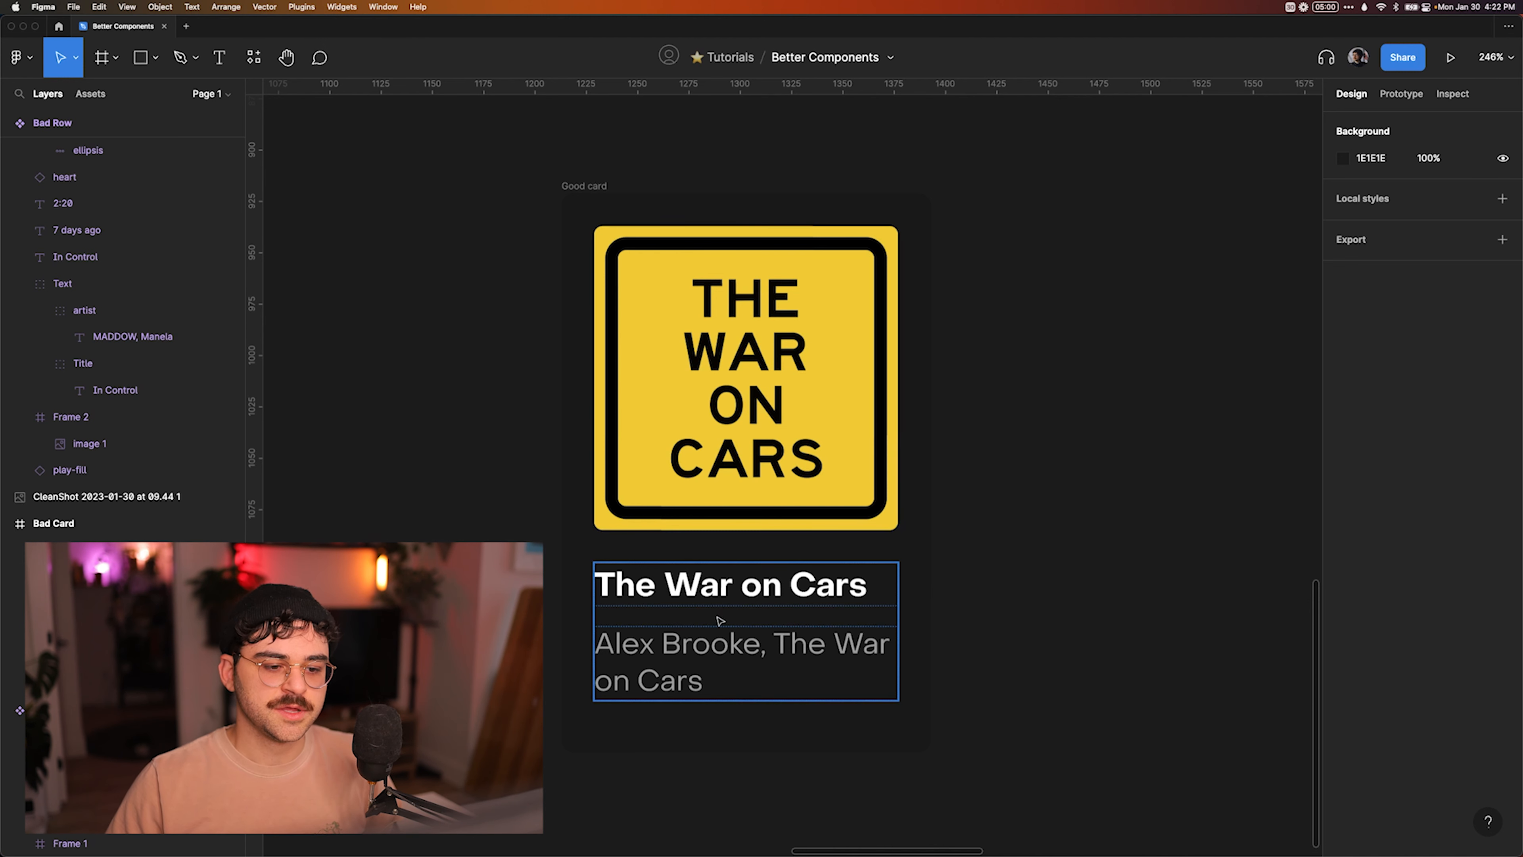
pyautogui.click(710, 594)
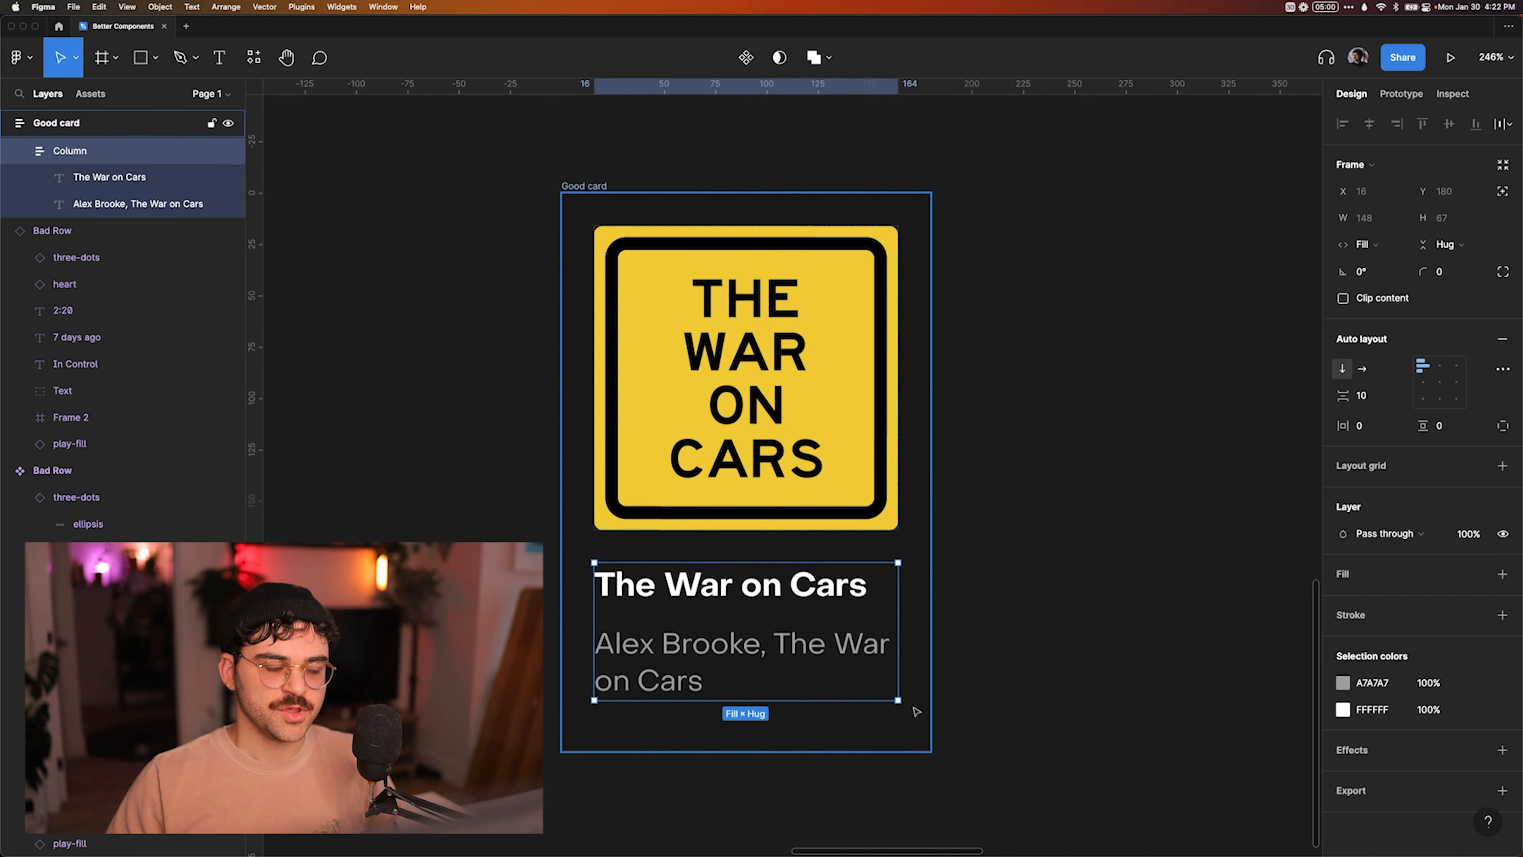
pyautogui.scroll(1, 771, 623)
pyautogui.keyDown('super'); pyautogui.click(730, 589); pyautogui.keyUp('super')
pyautogui.click(847, 619)
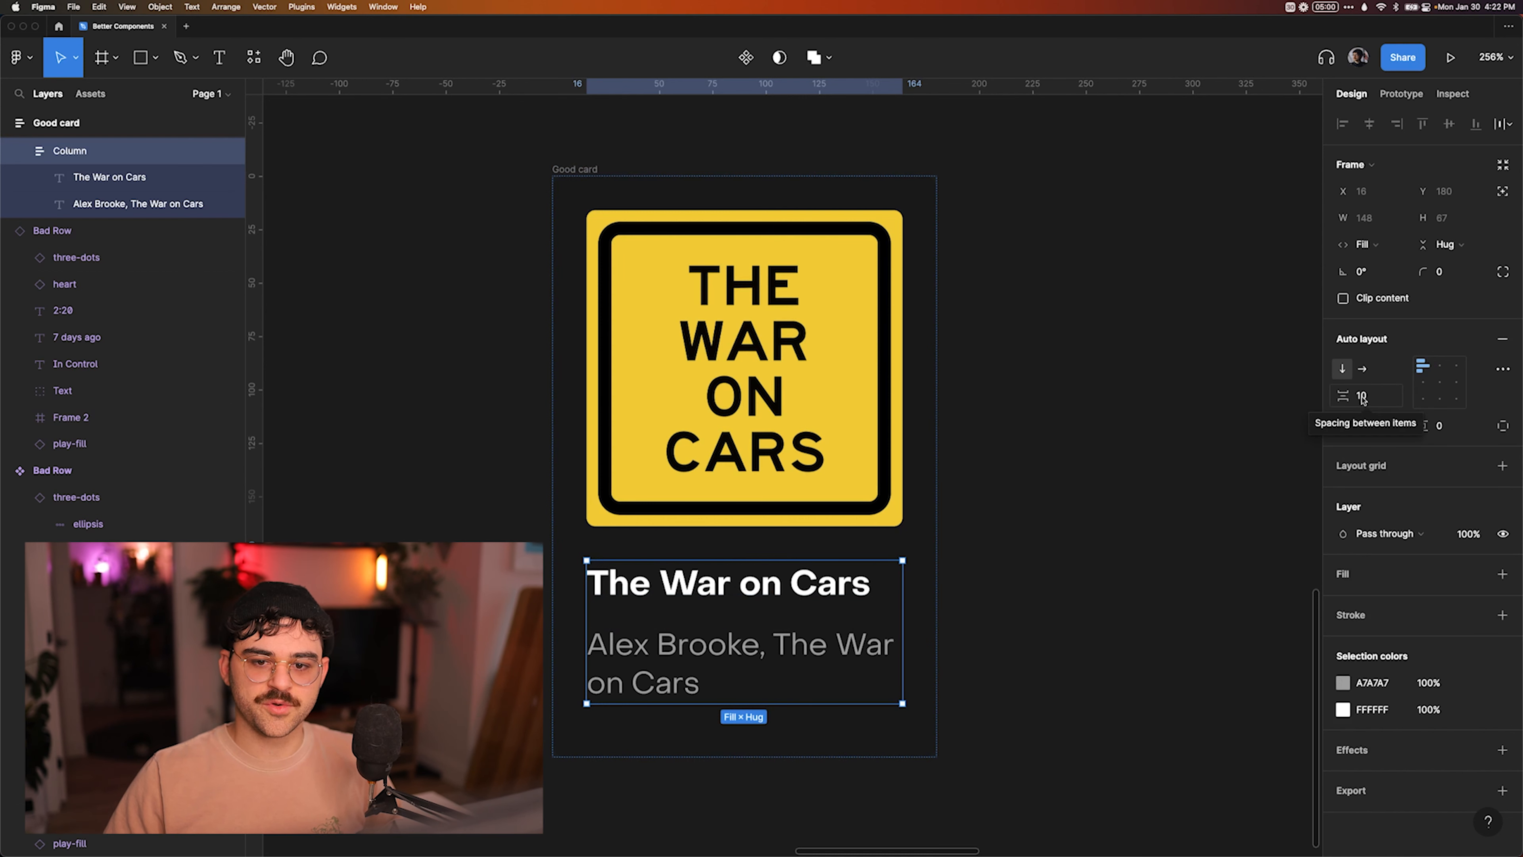
pyautogui.press('Escape')
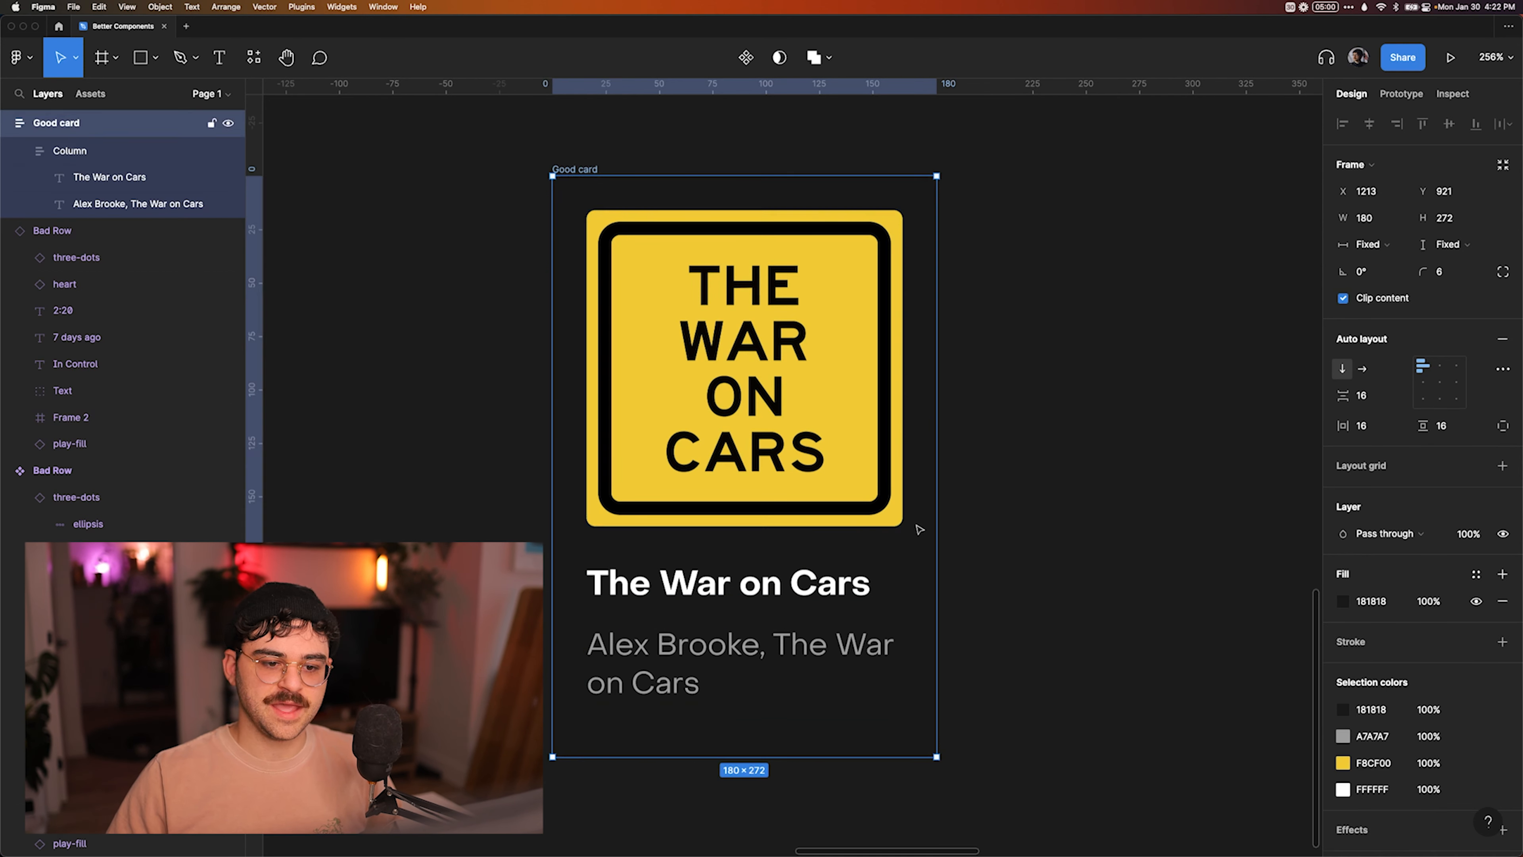
pyautogui.click(1095, 429)
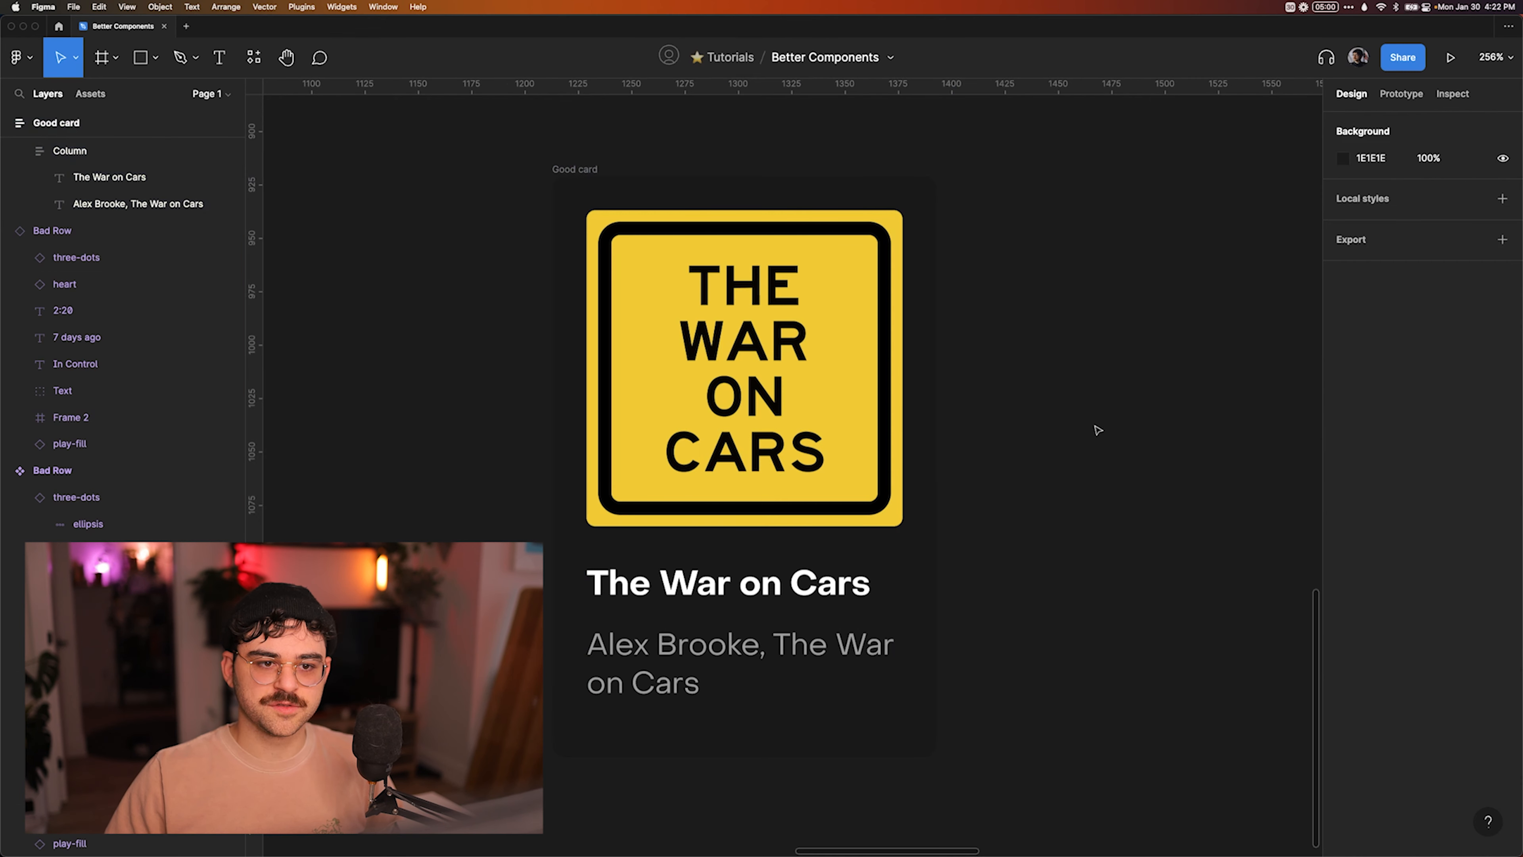
# Switch to Notion to consult the notes on avoiding unnecessary nesting and groups.
pyautogui.scroll(-2, 1096, 429)
pyautogui.scroll(2, 1097, 429)
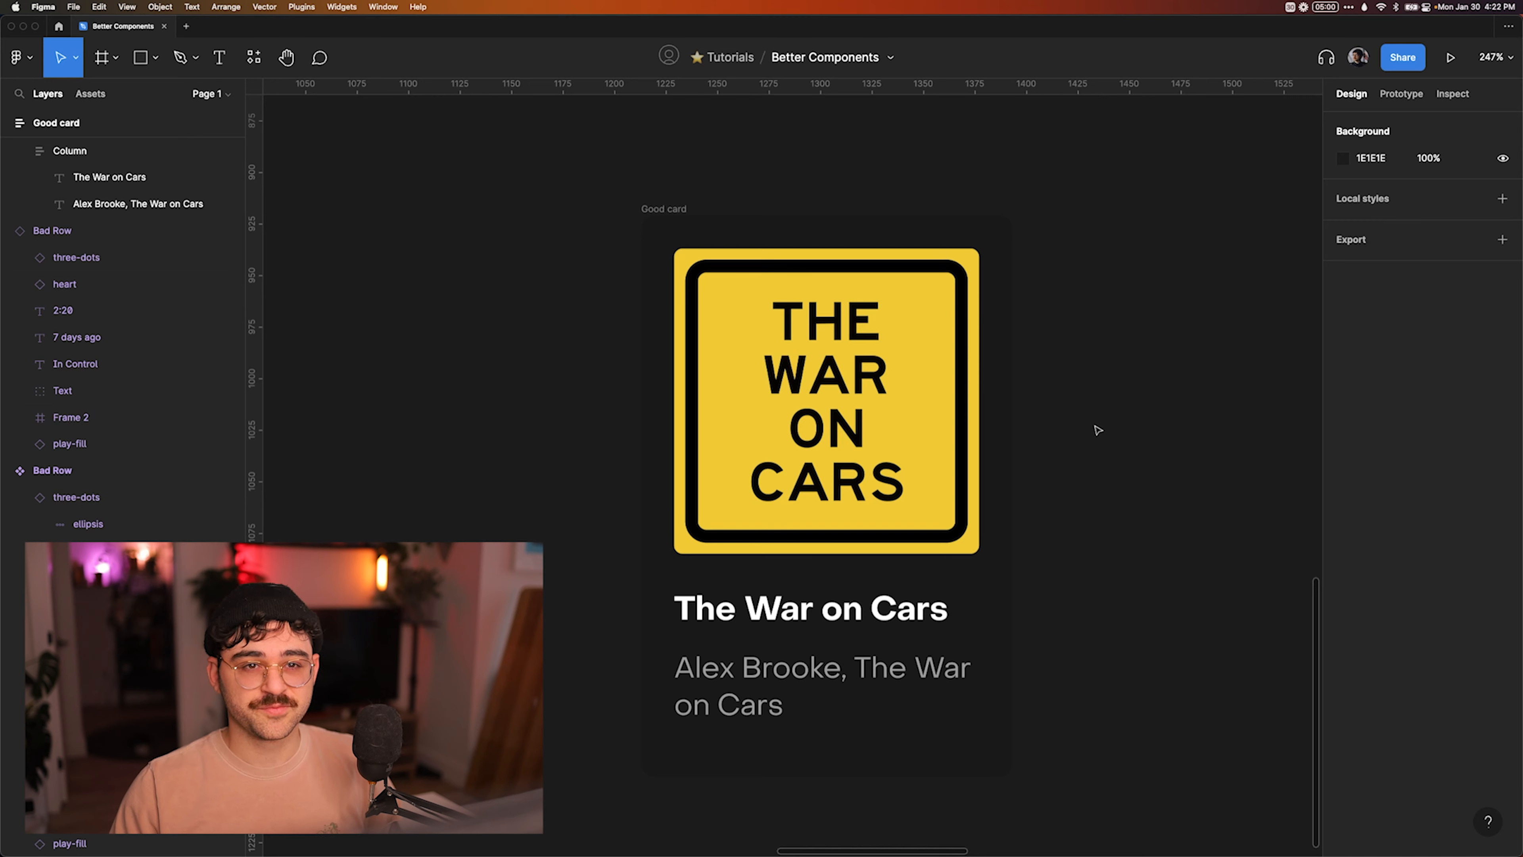
pyautogui.press('super+Tab')
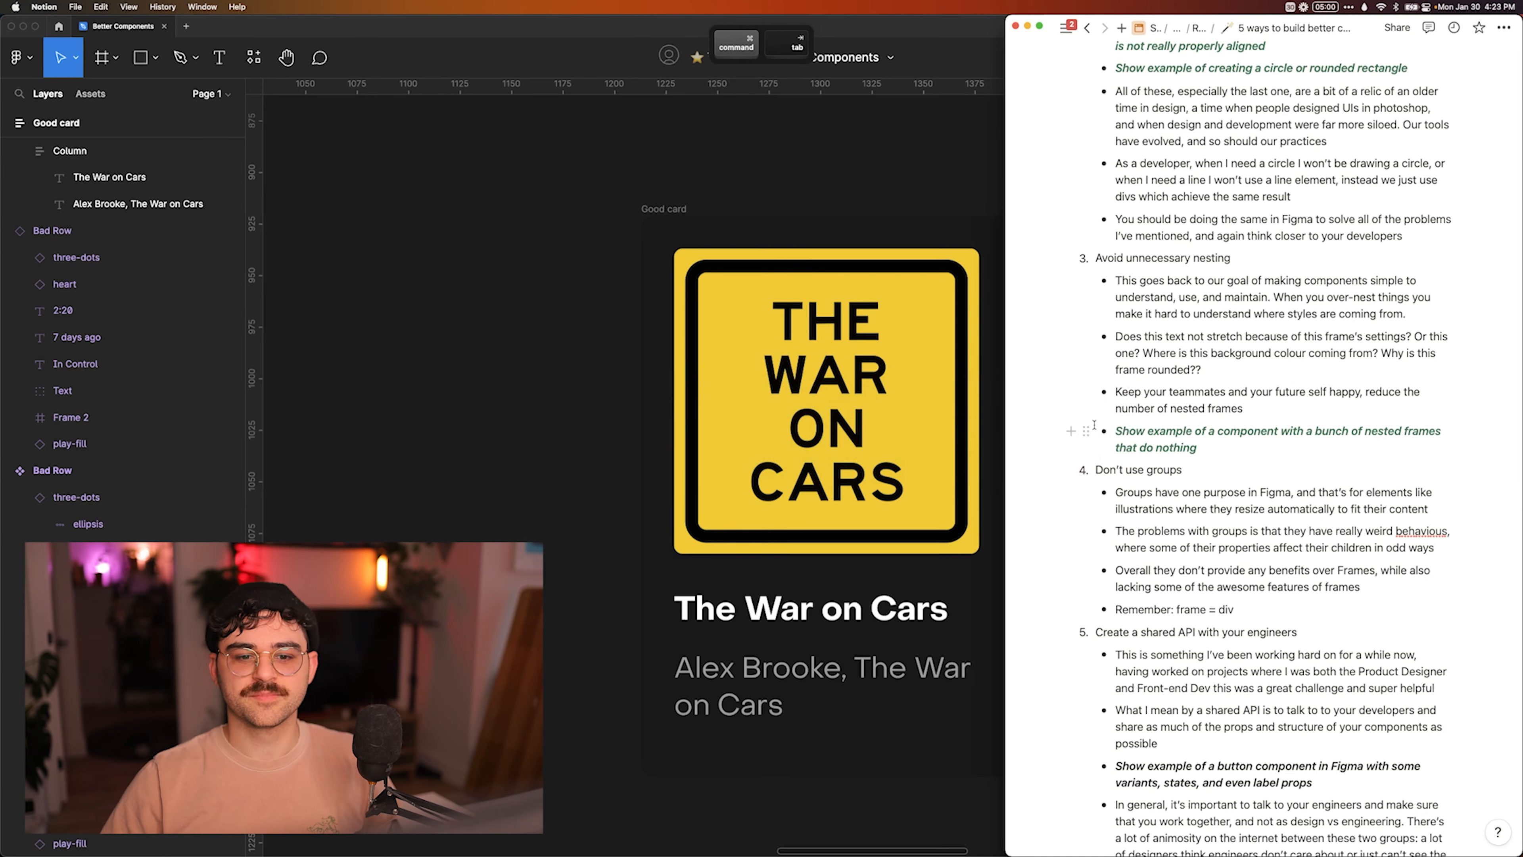
# Replace the mixed fills of the Bad Card's text group with FFFFFF, then with FF0000.
pyautogui.scroll(-3, 1095, 424)
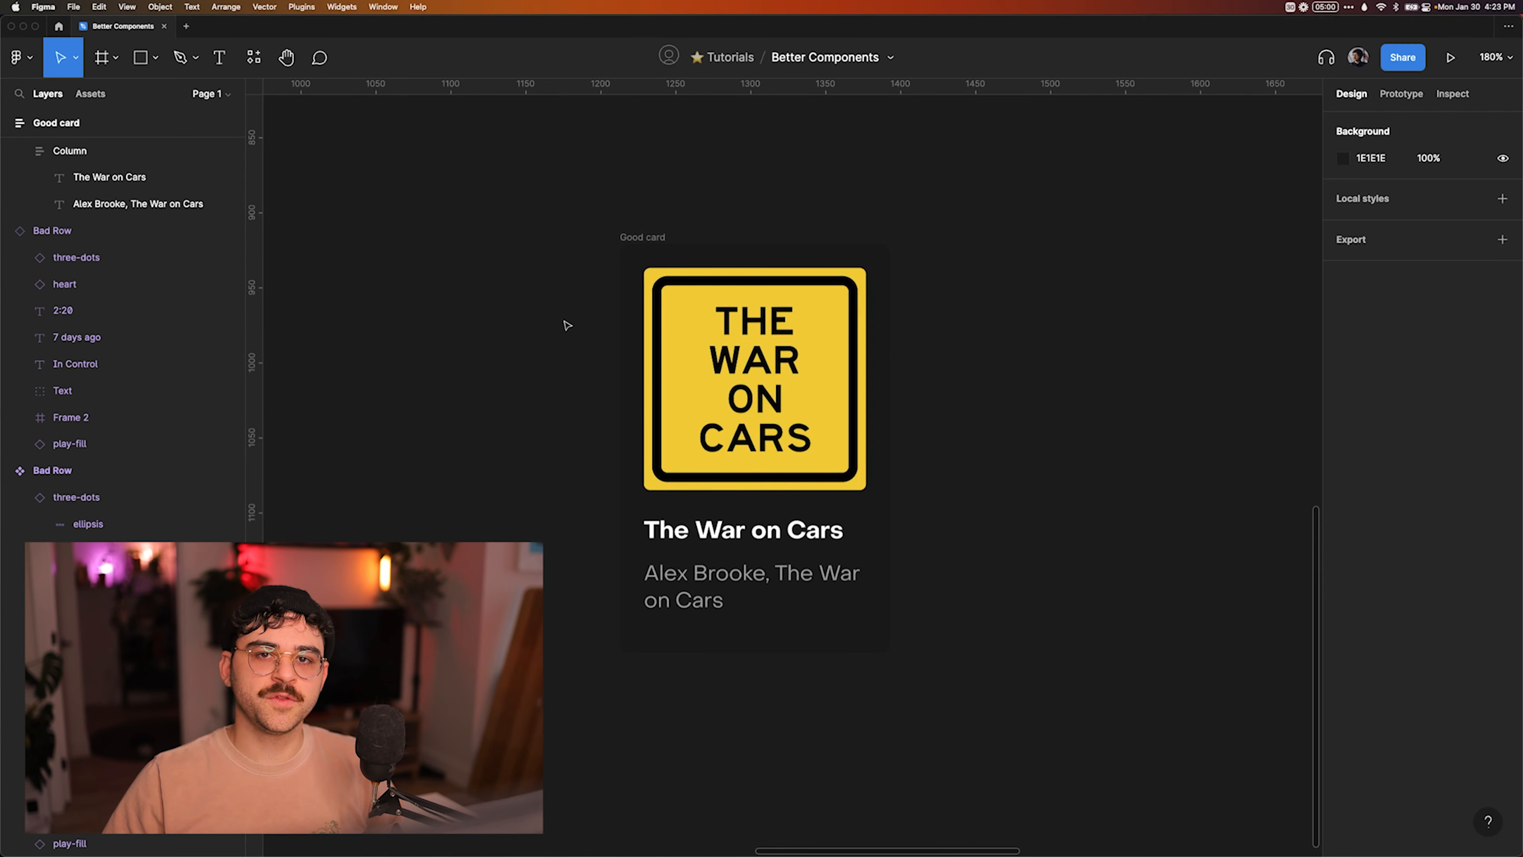
pyautogui.scroll(-3, 587, 328)
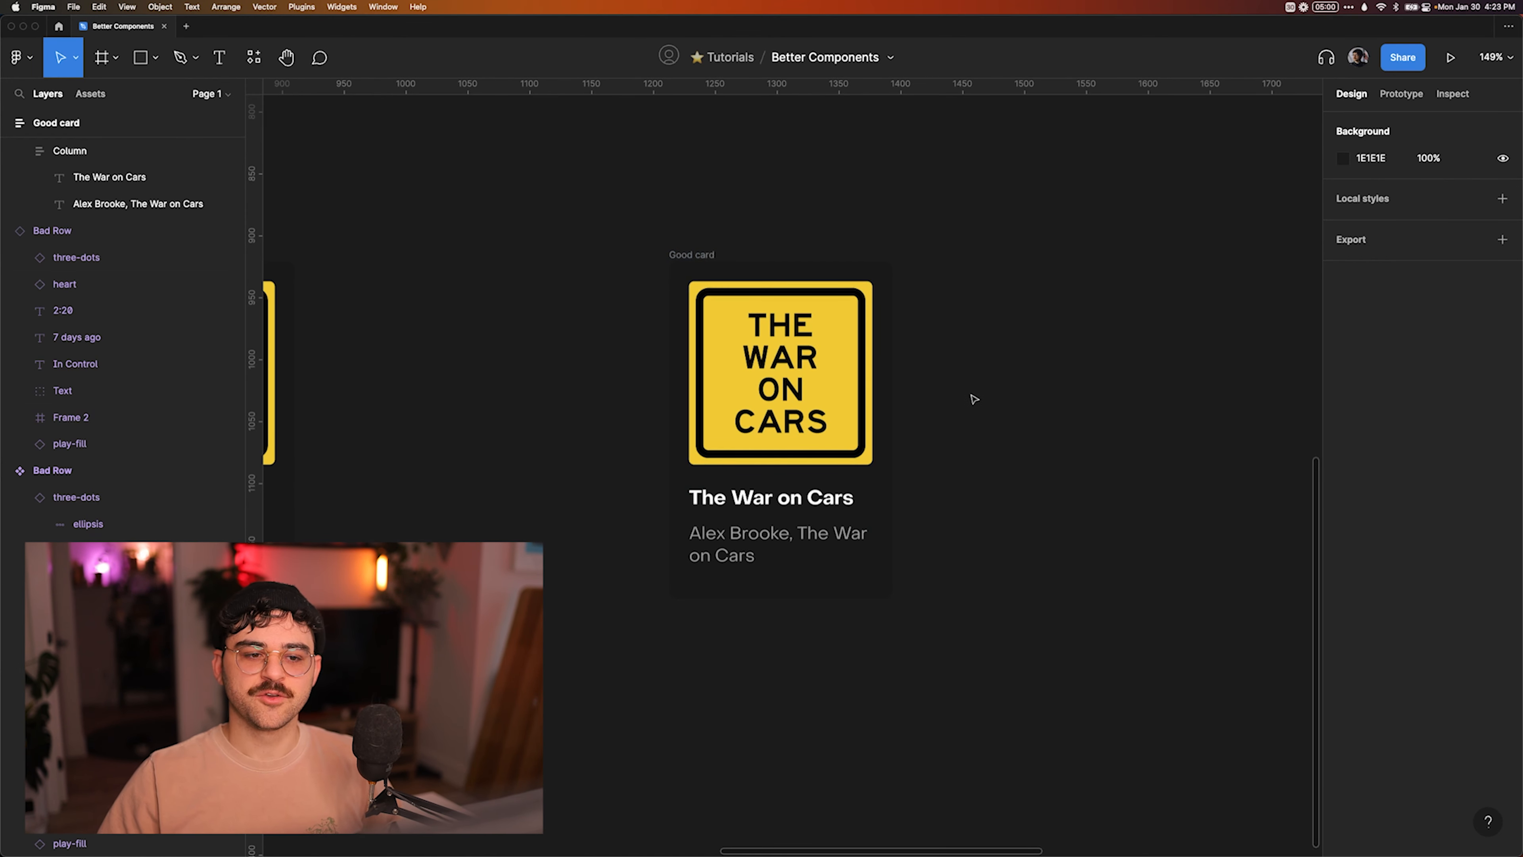
pyautogui.scroll(3, 973, 399)
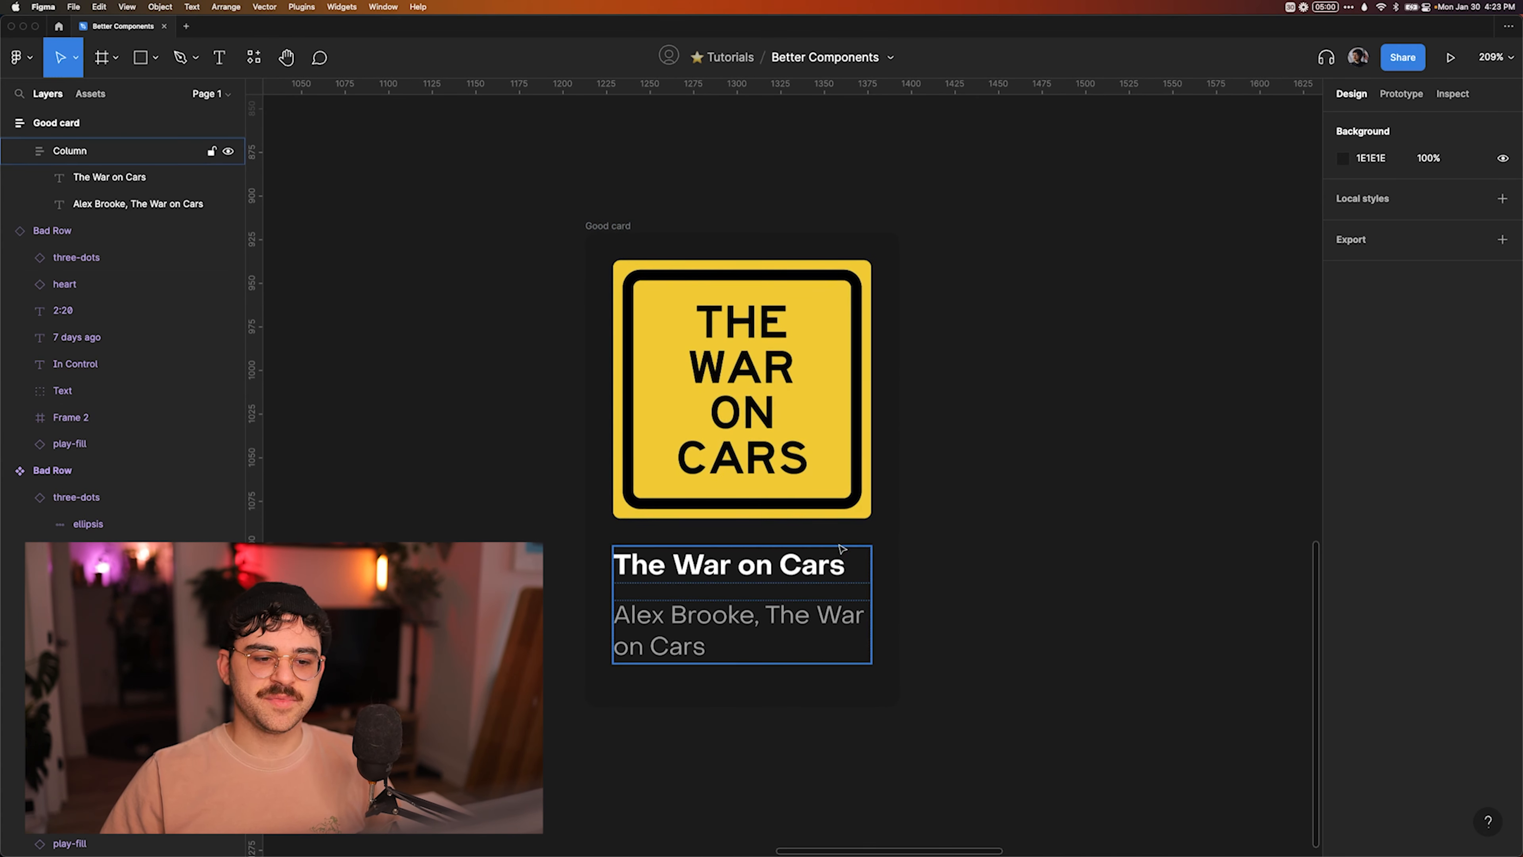
pyautogui.hscroll(-10, 824, 569)
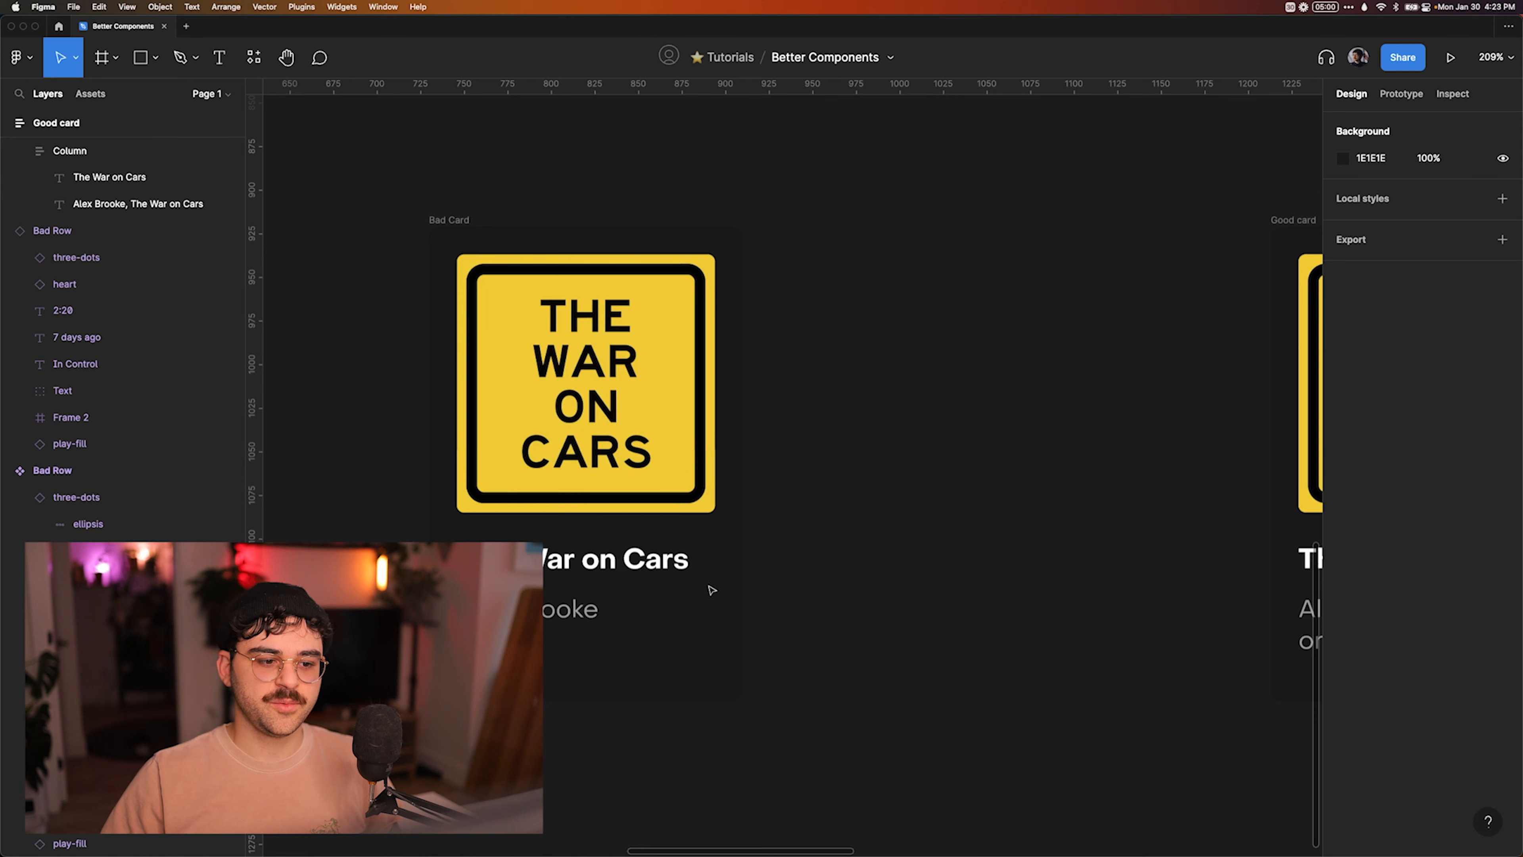
pyautogui.click(667, 564)
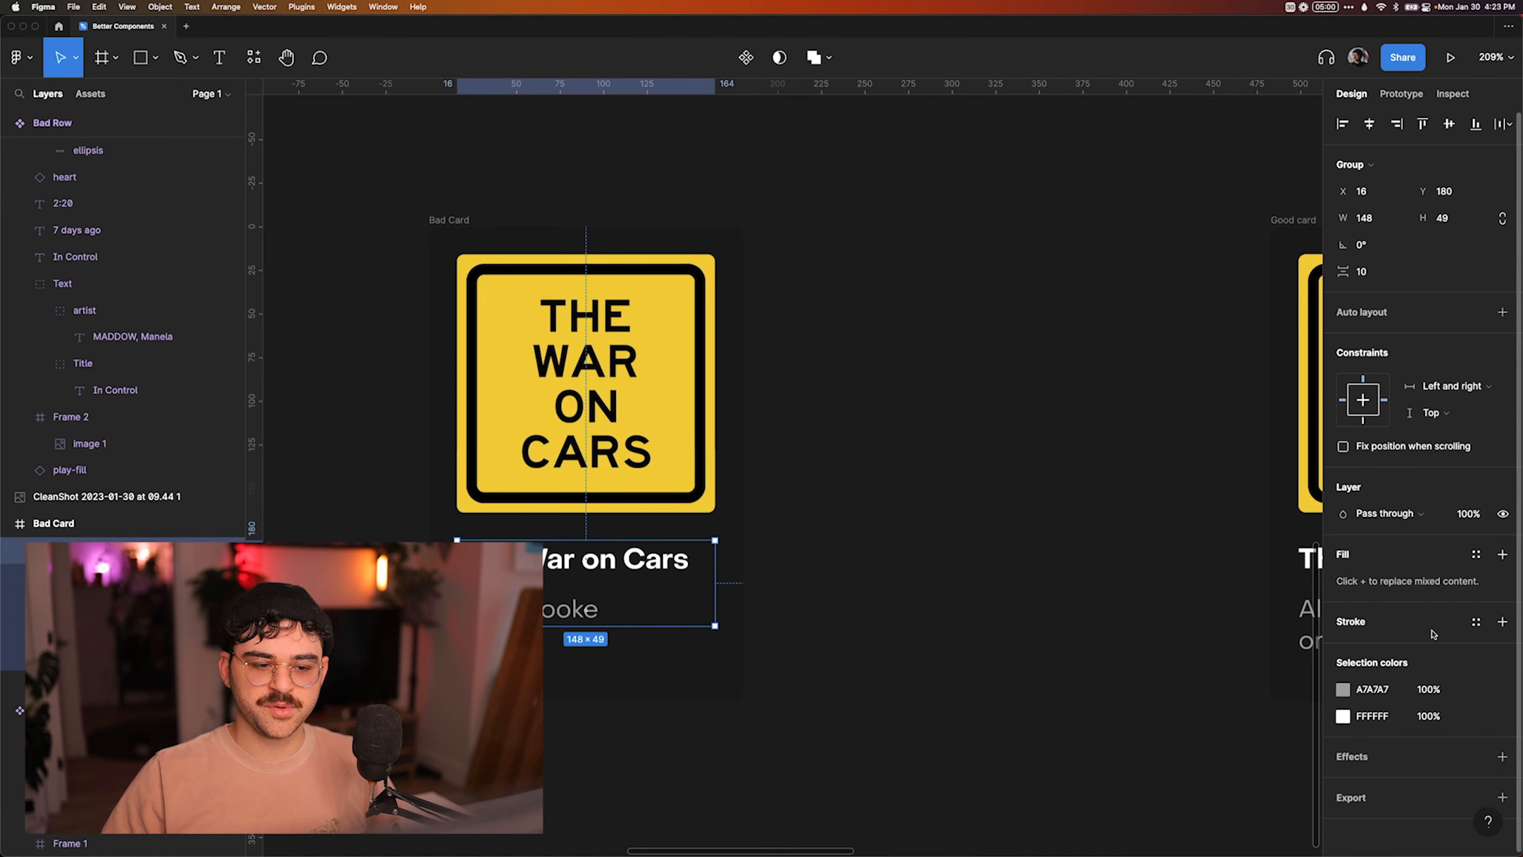
pyautogui.click(1502, 556)
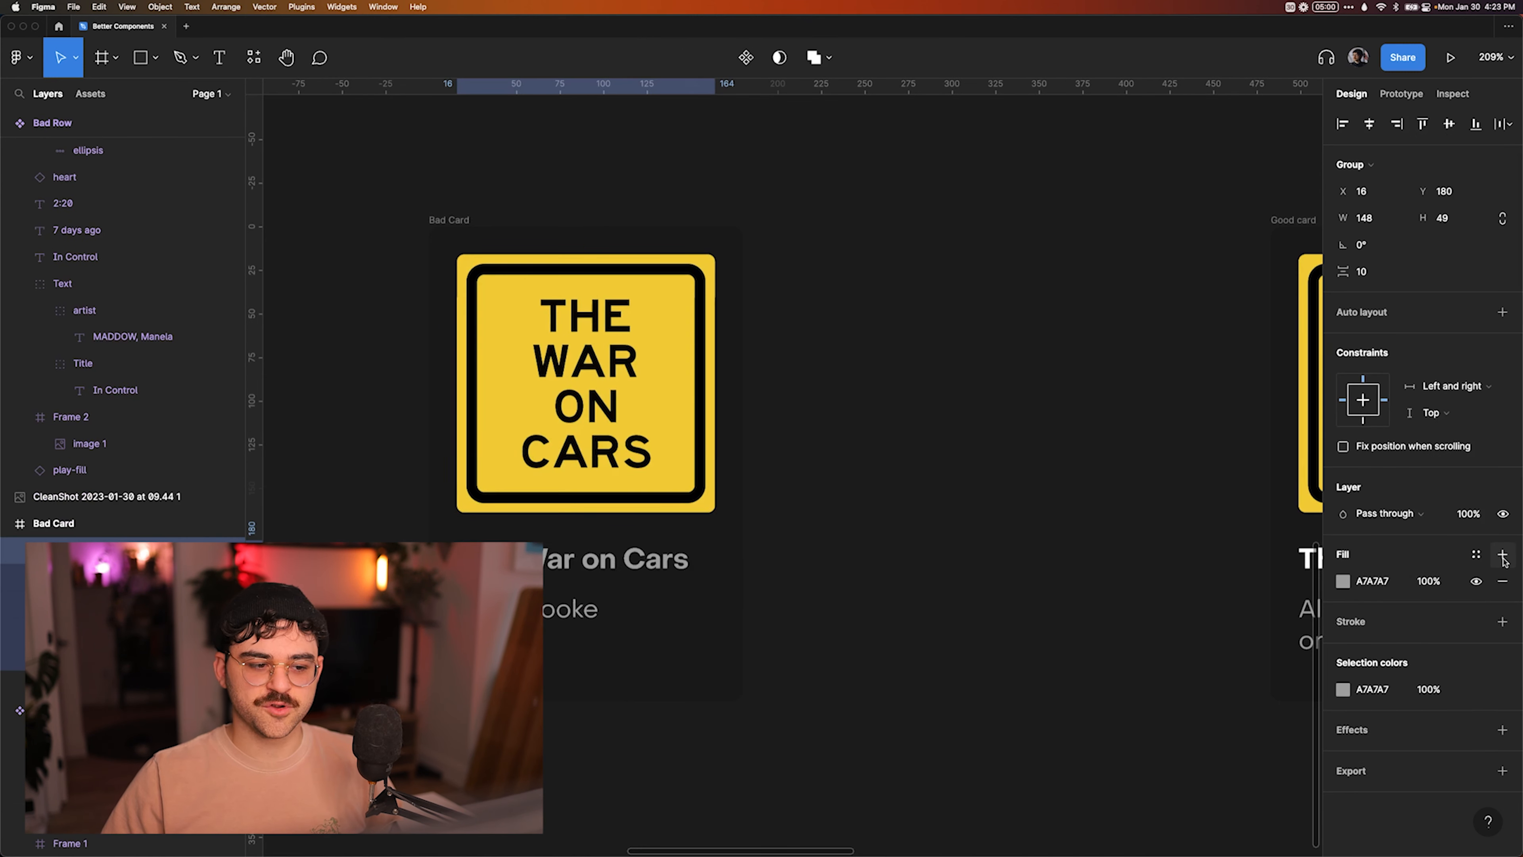
pyautogui.click(1373, 582)
pyautogui.write('FFFFFF')
pyautogui.press('Return')
pyautogui.write('FF0000')
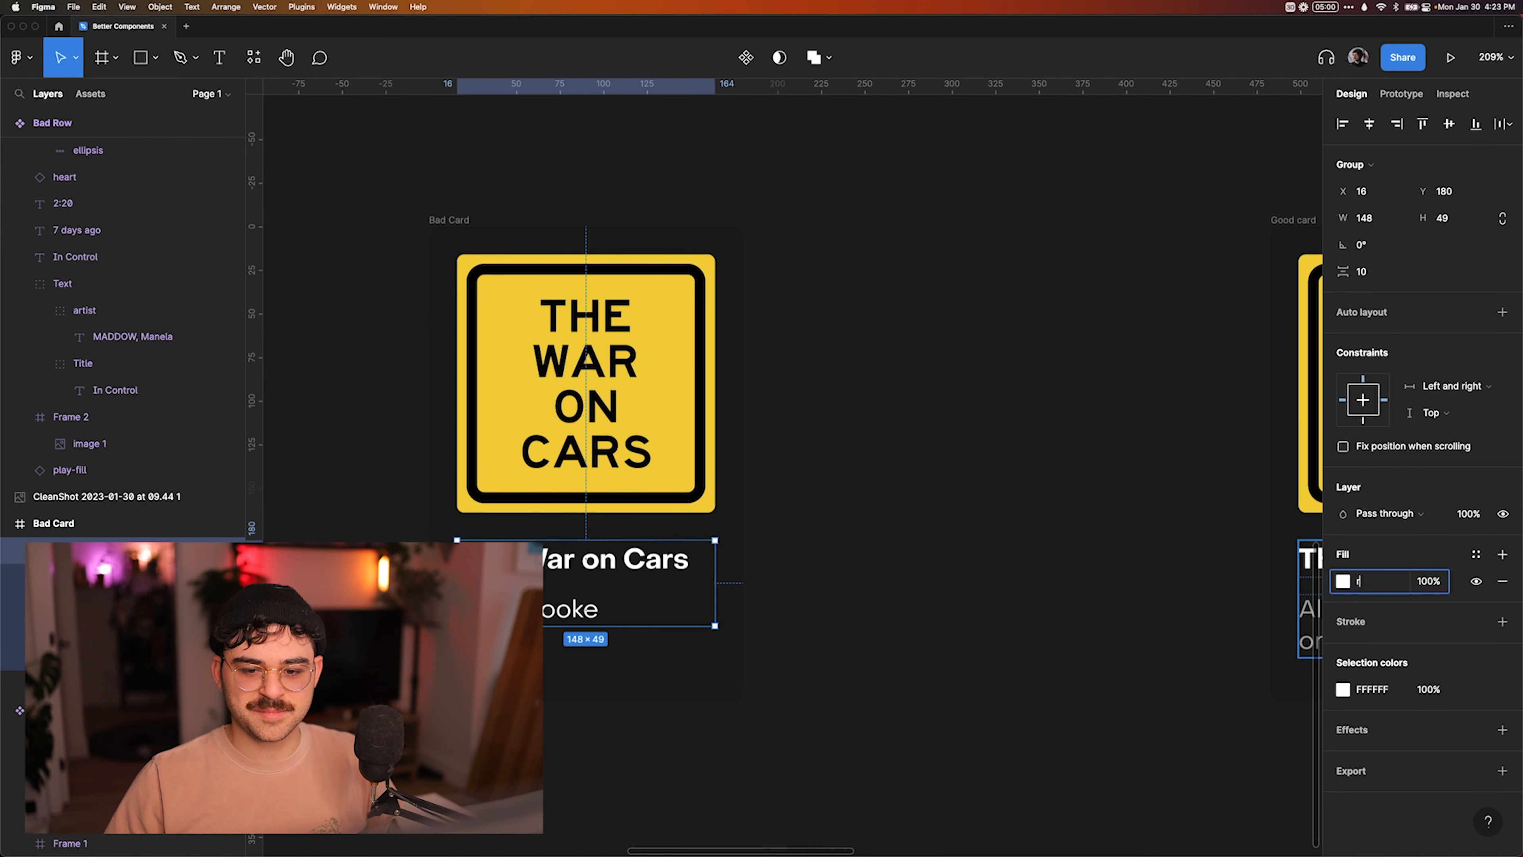
pyautogui.press('Return')
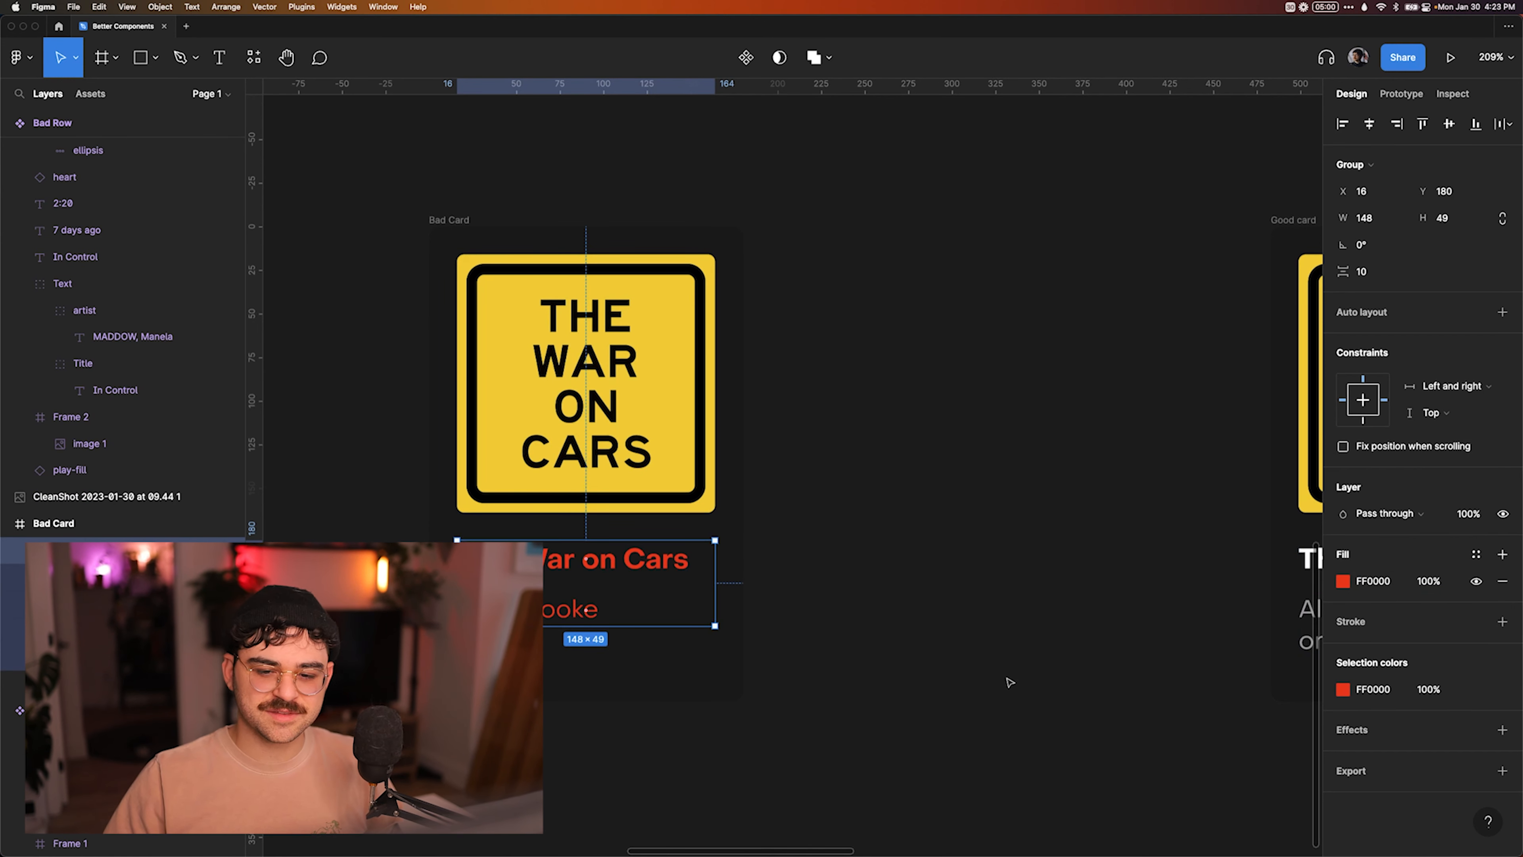
# Undo the fill changes made to the Bad Card's text group and clear the selection.
pyautogui.press('super+z')
pyautogui.press('super+z')
pyautogui.press('super+z')
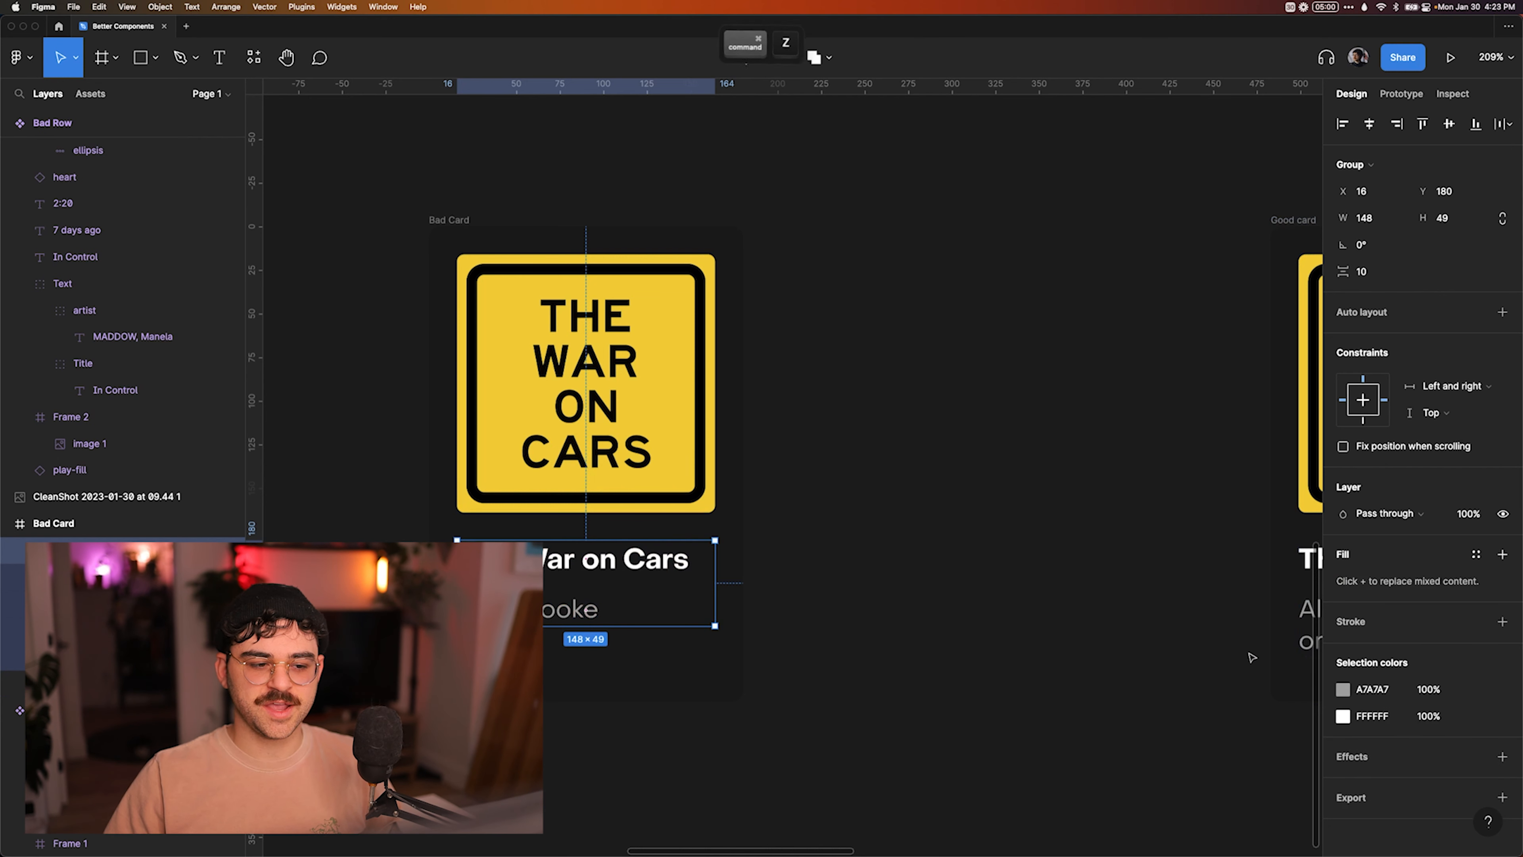
pyautogui.click(772, 606)
pyautogui.click(594, 606)
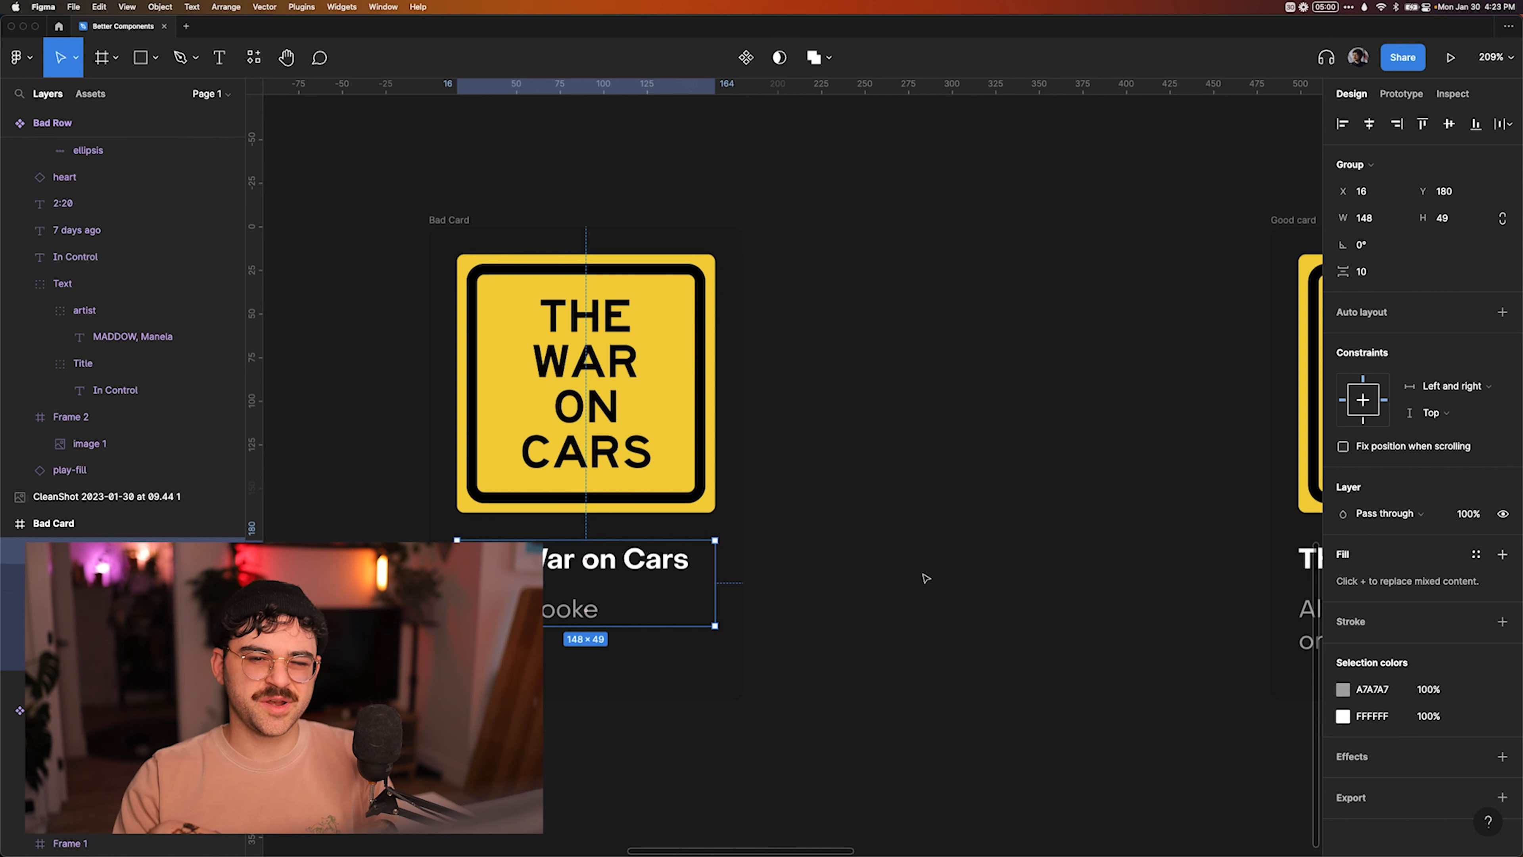
pyautogui.click(893, 593)
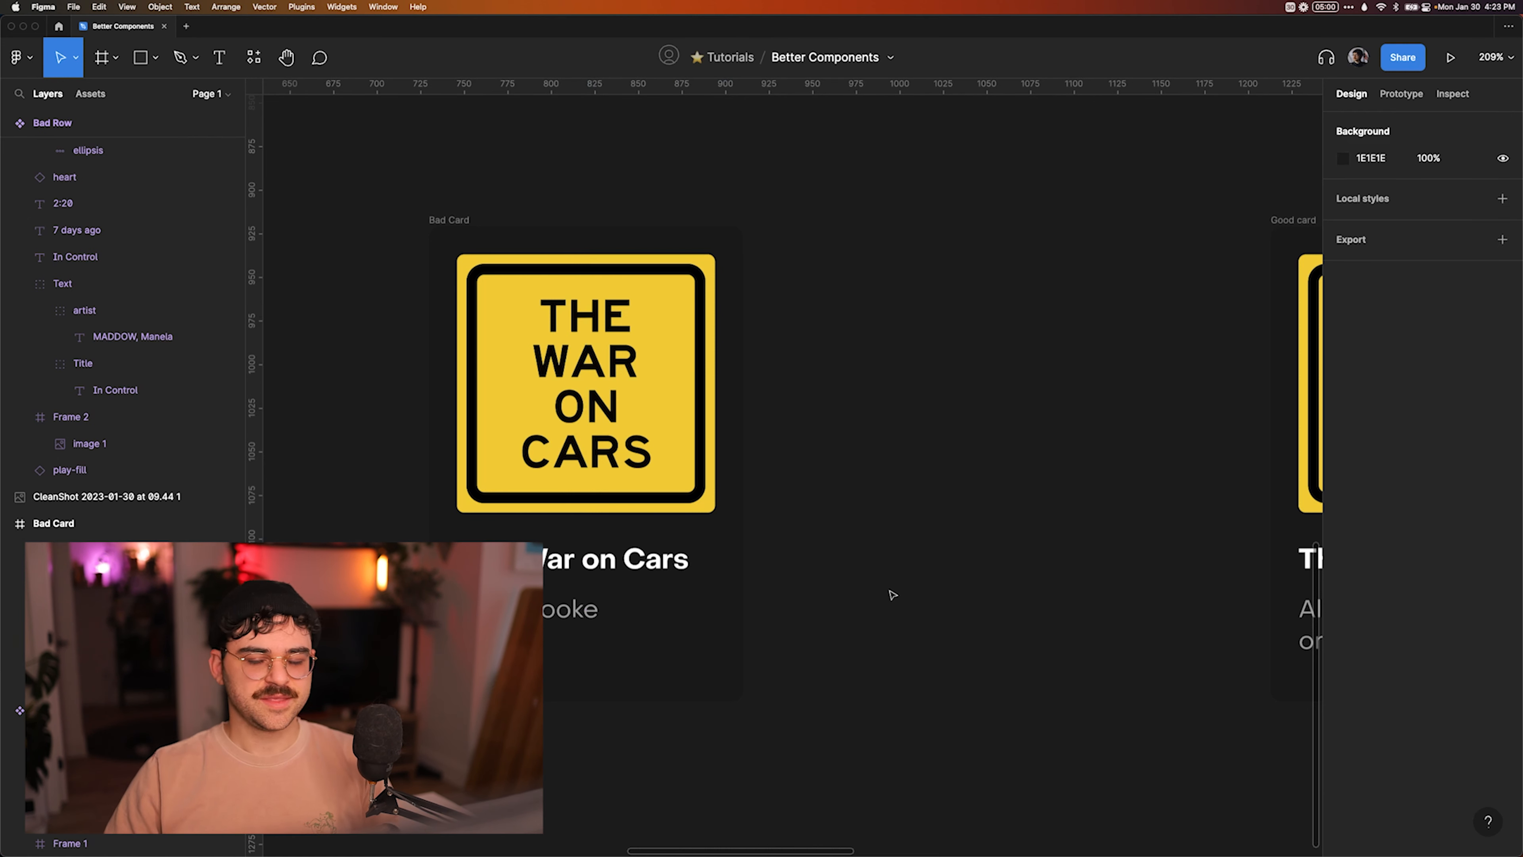
# Convert the Bad Card's text group into a vertical auto layout frame.
pyautogui.scroll(-3, 893, 593)
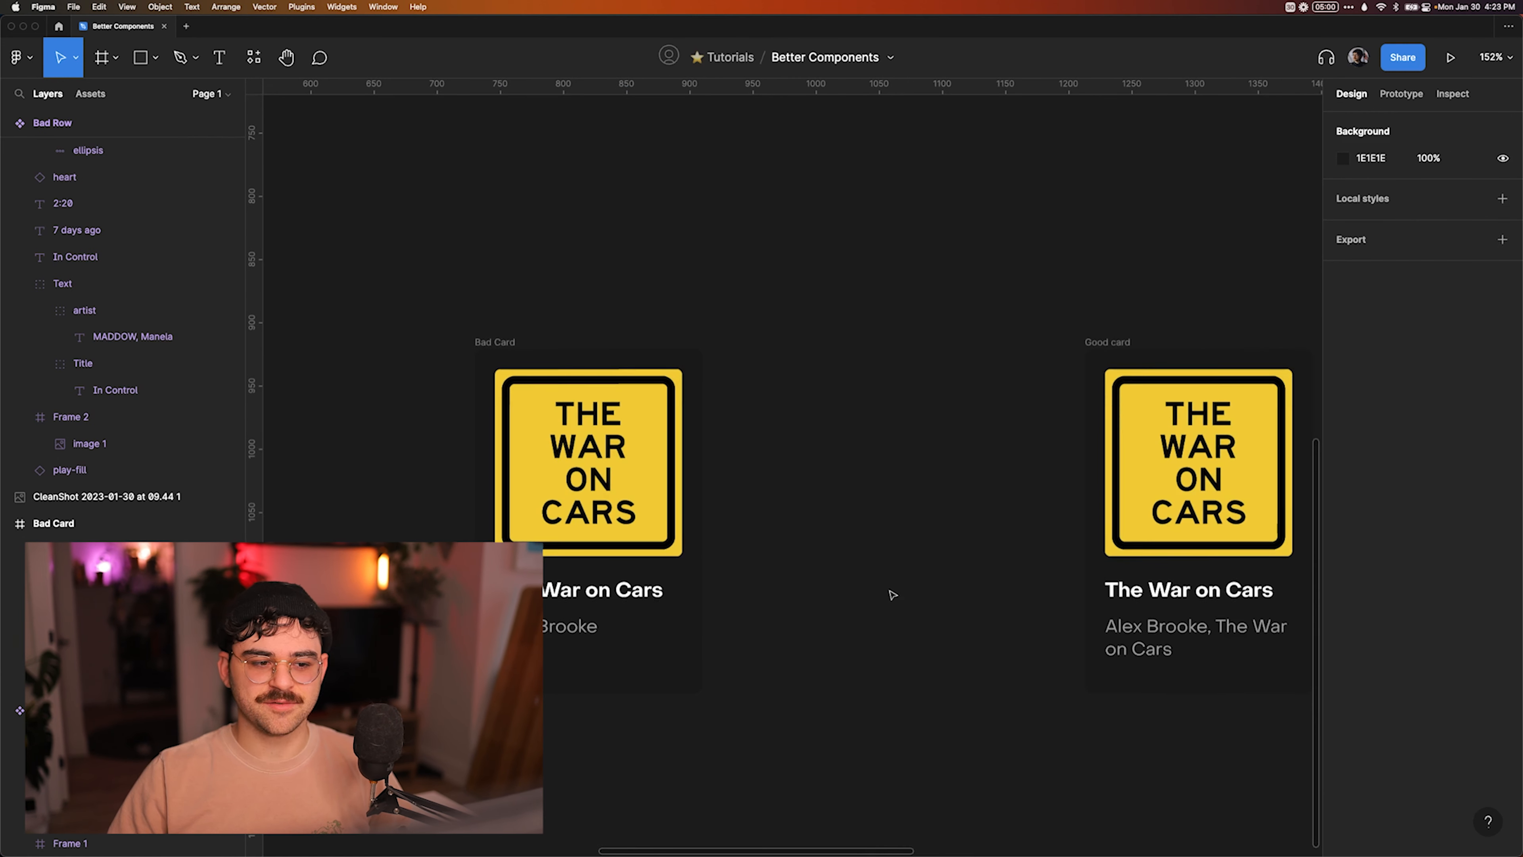
pyautogui.click(589, 611)
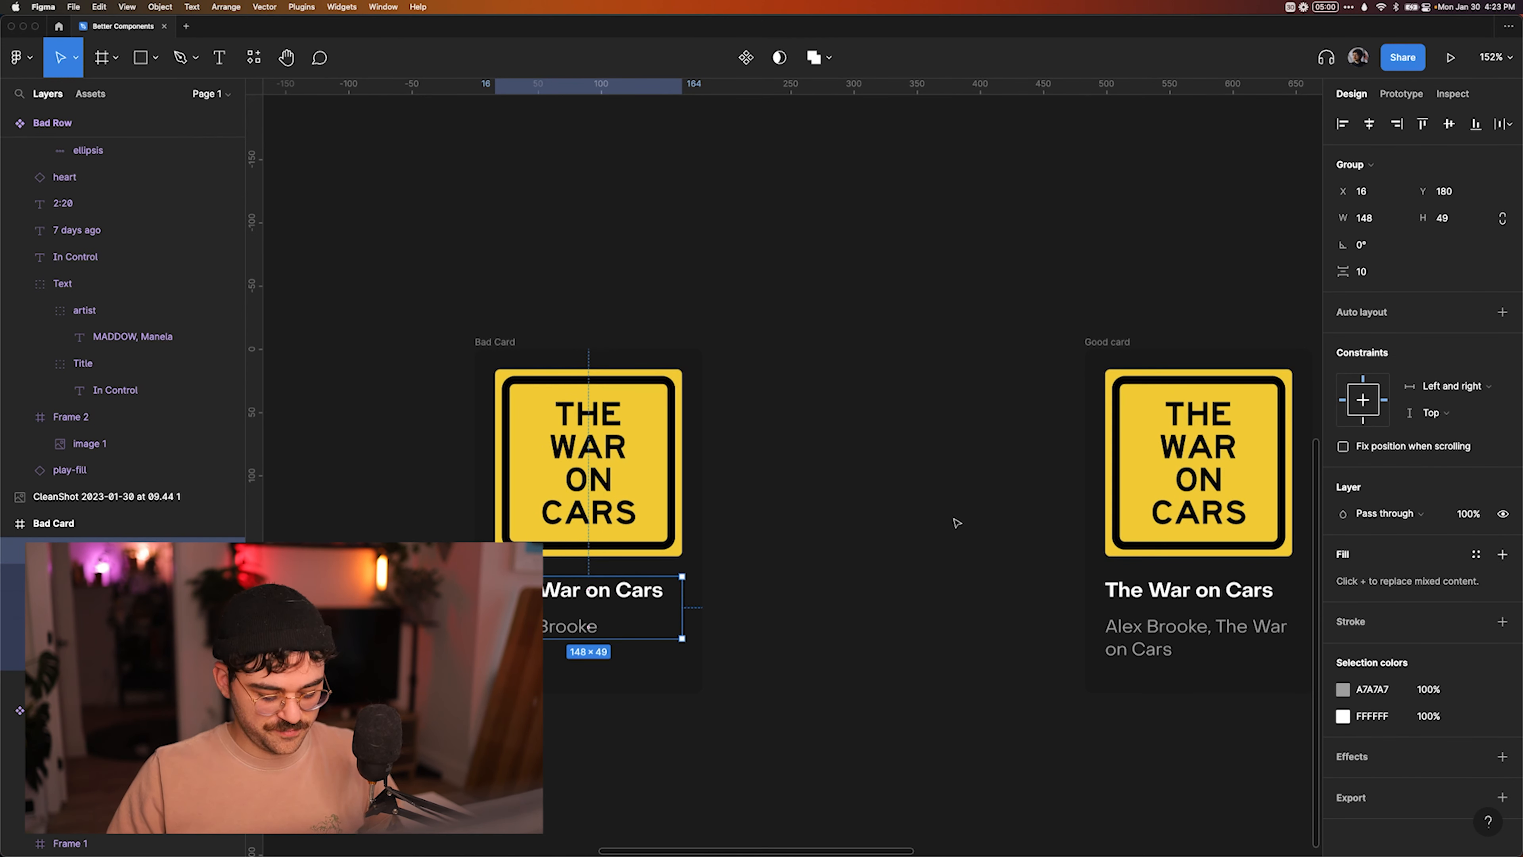
pyautogui.hotkey('shift', 'a')
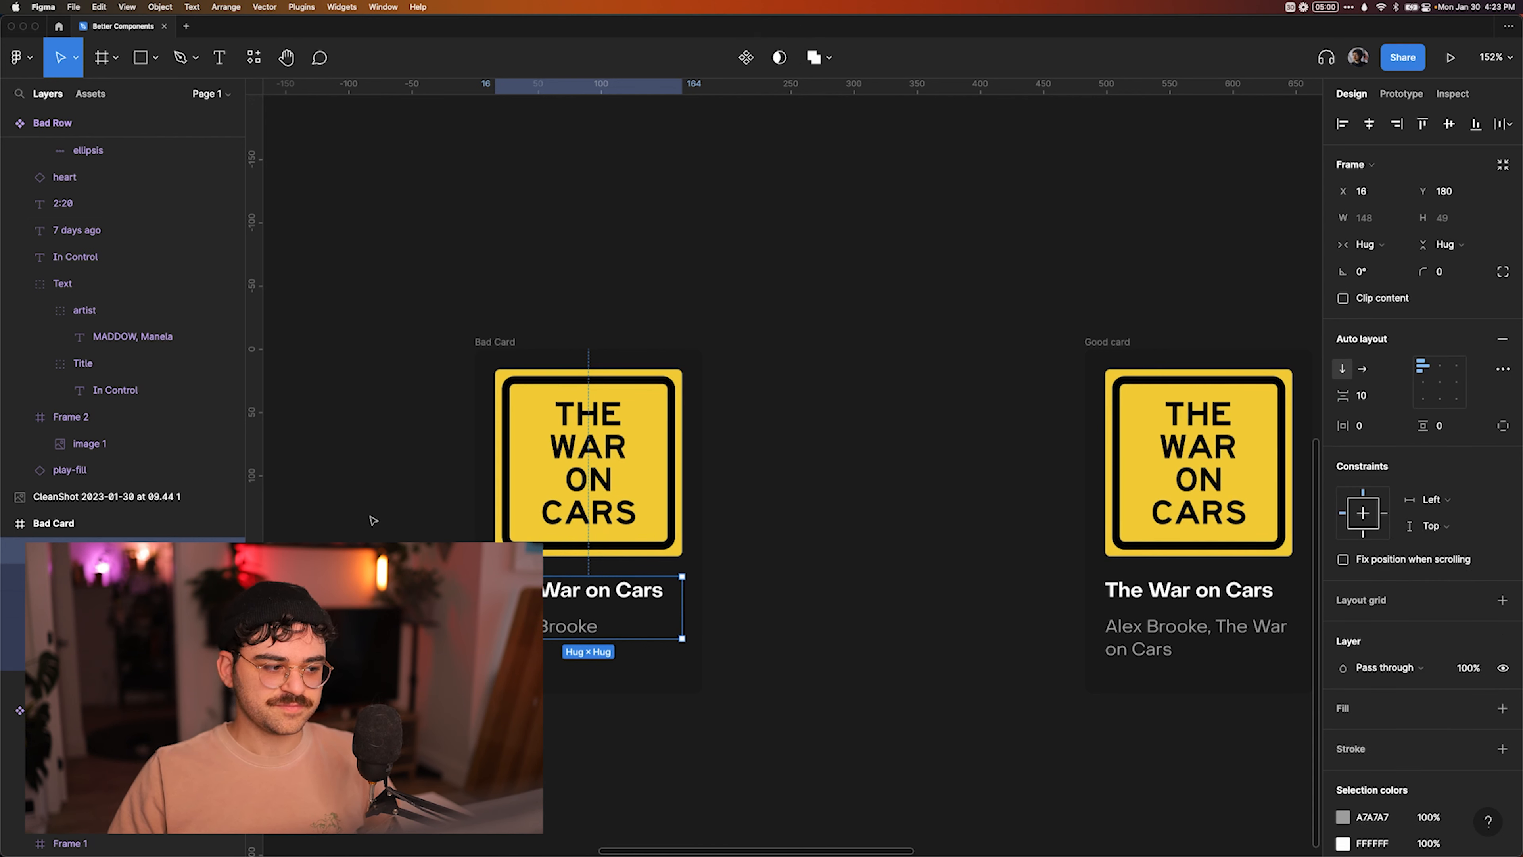
pyautogui.click(705, 561)
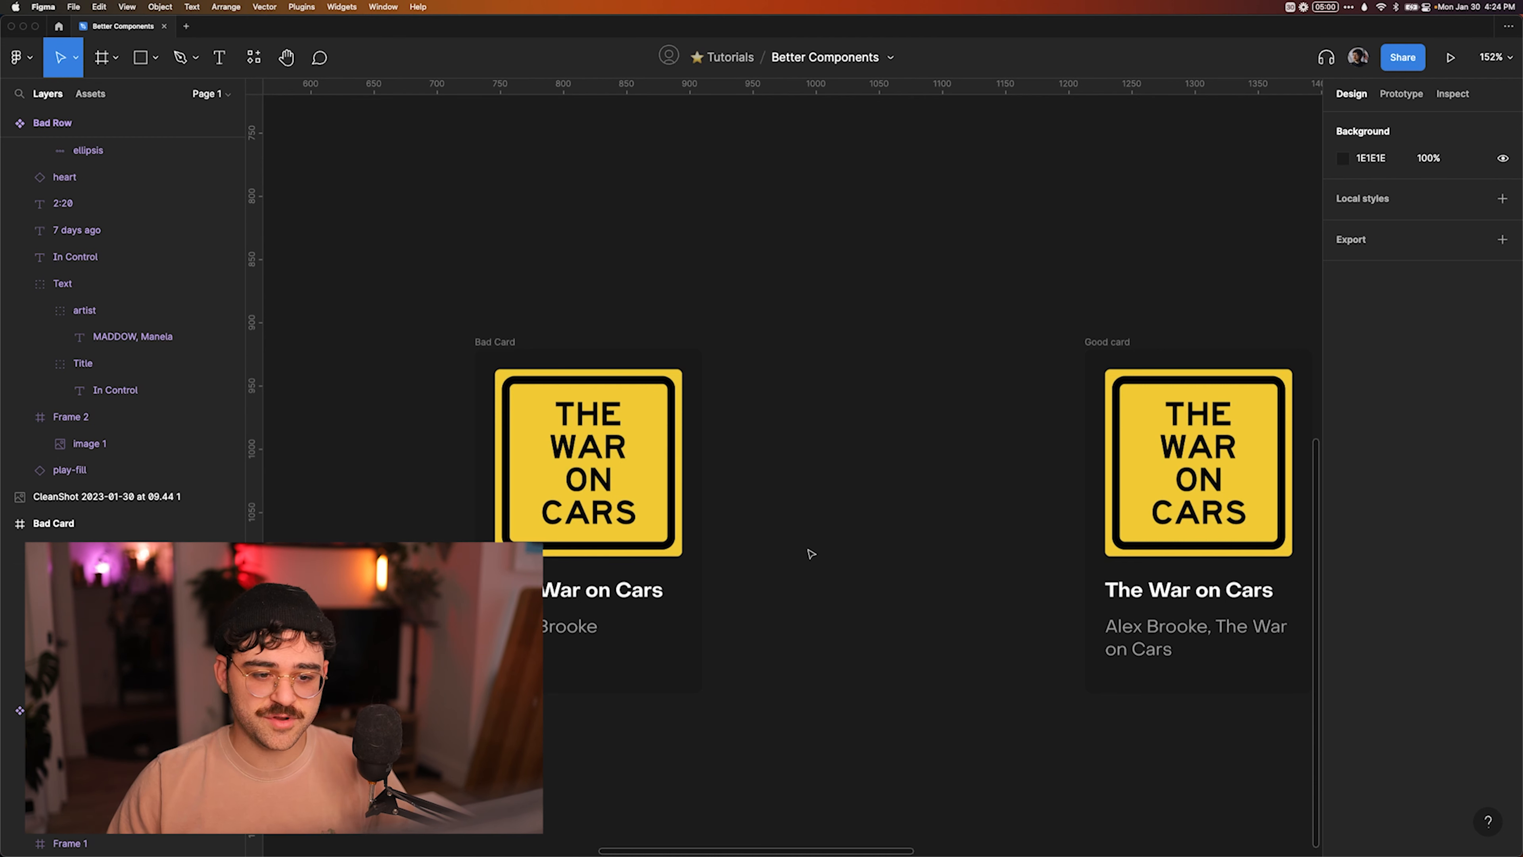
# Create two stacked text layers reading "Text 1" and "Text 2" in the empty space between the two cards.
pyautogui.scroll(-2, 826, 472)
pyautogui.hscroll(2, 826, 471)
pyautogui.press('super+g')
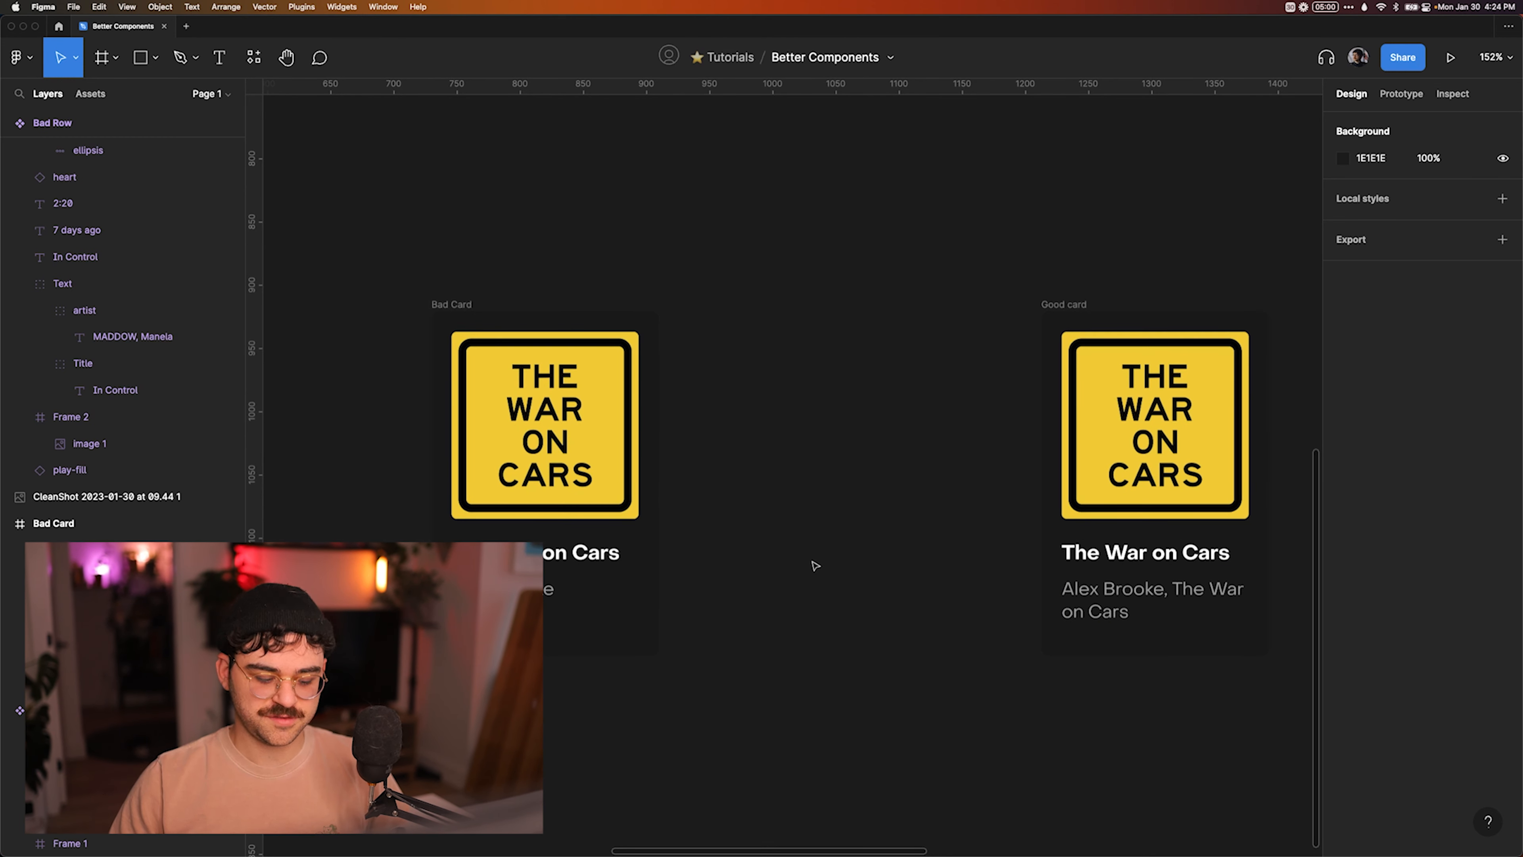
pyautogui.press('t')
pyautogui.click(789, 544)
pyautogui.write('Text 1')
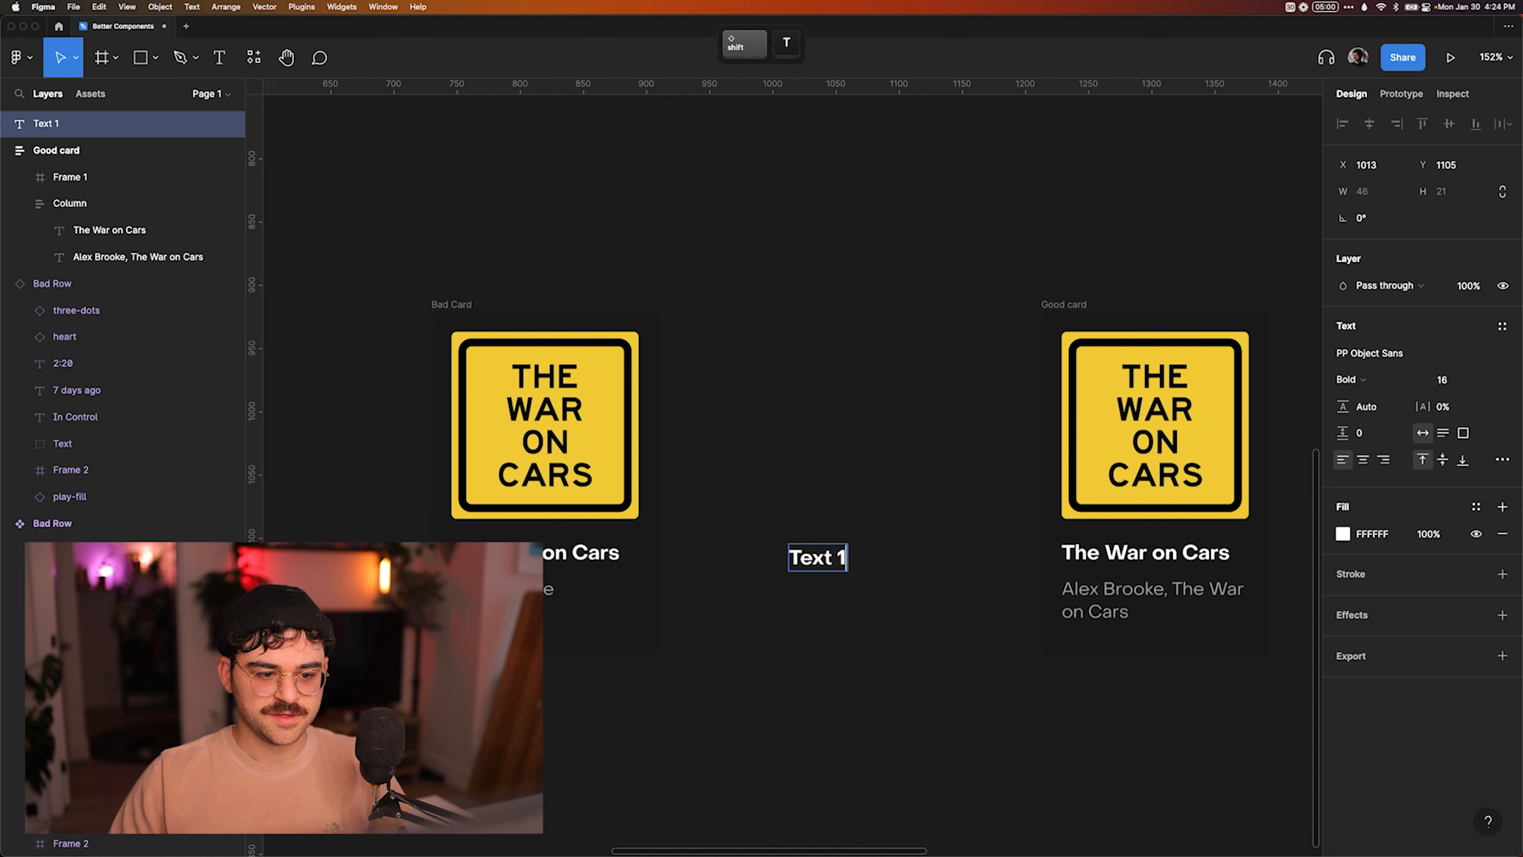
pyautogui.press('Escape')
pyautogui.moveTo(817, 558); pyautogui.dragTo(830, 582)
pyautogui.write('Text 2')
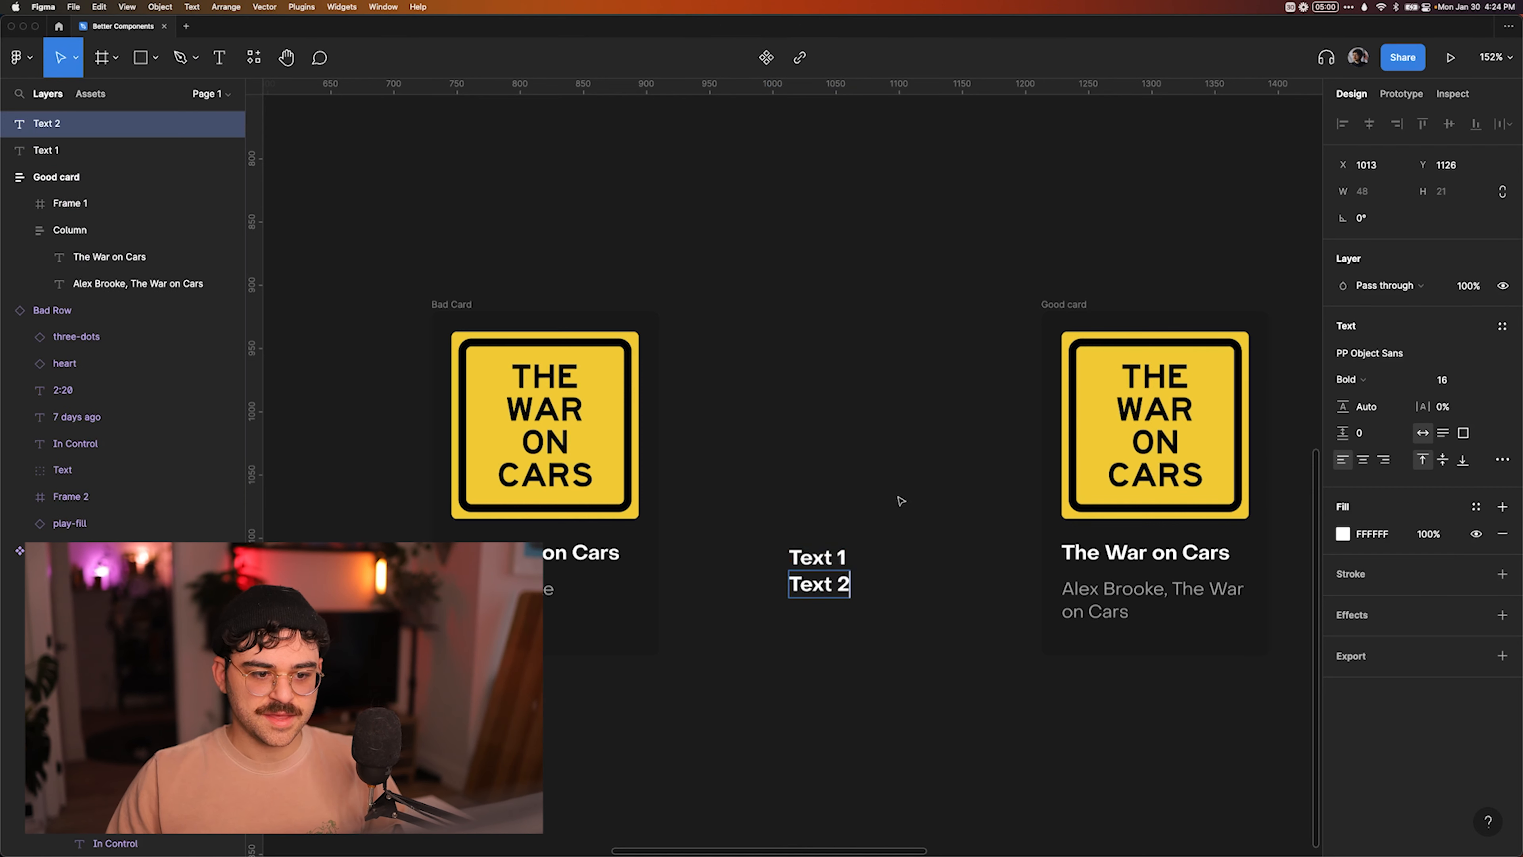
# Wrap the Text 1 and Text 2 layers in an auto layout frame and set its item spacing to 8.
pyautogui.moveTo(899, 501); pyautogui.dragTo(806, 707)
pyautogui.hotkey('shift', 'a')
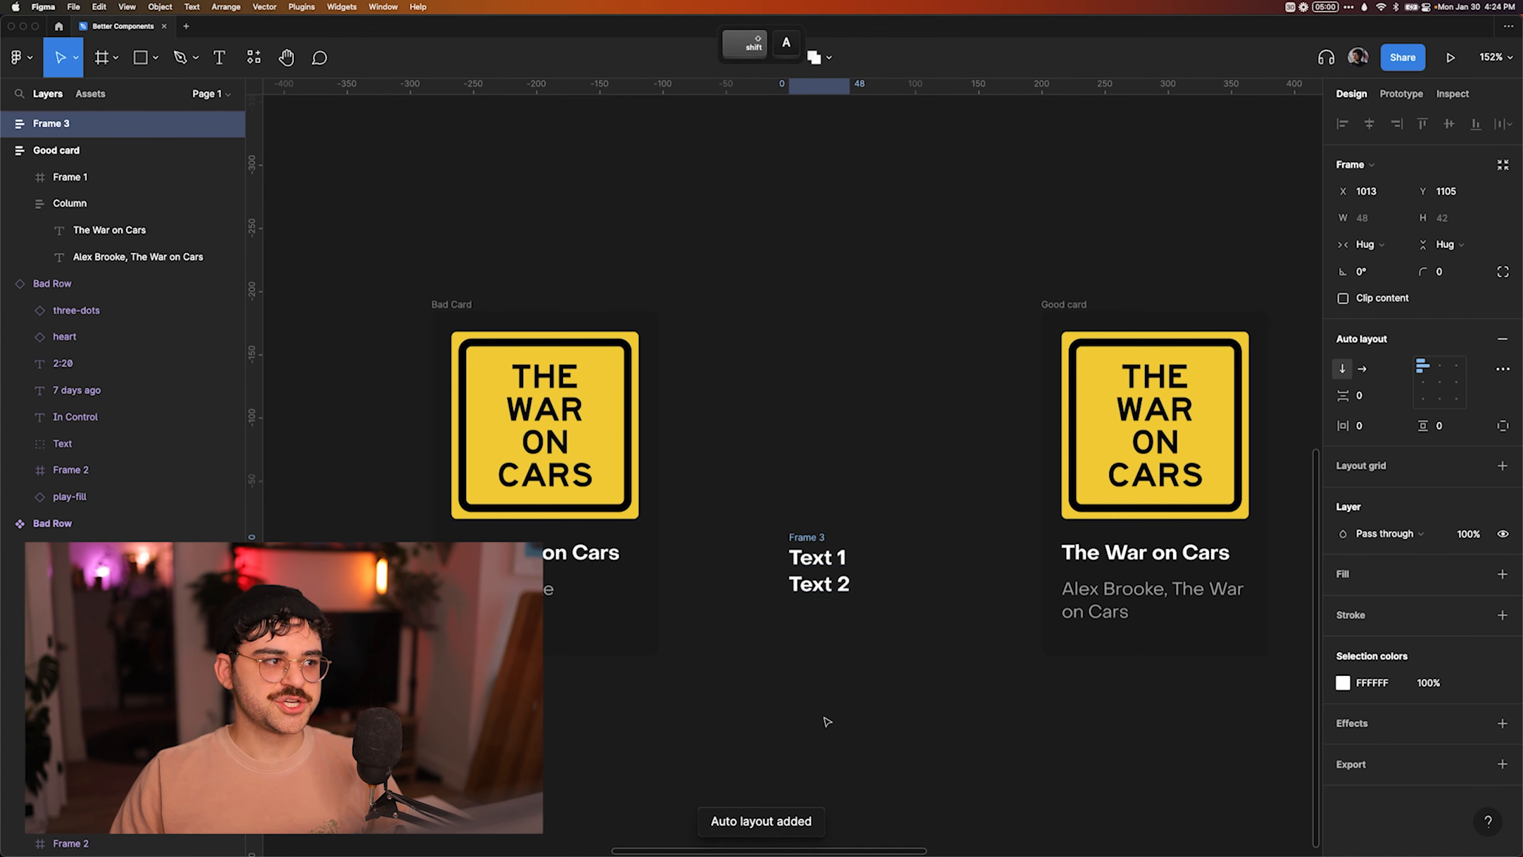
pyautogui.click(1386, 397)
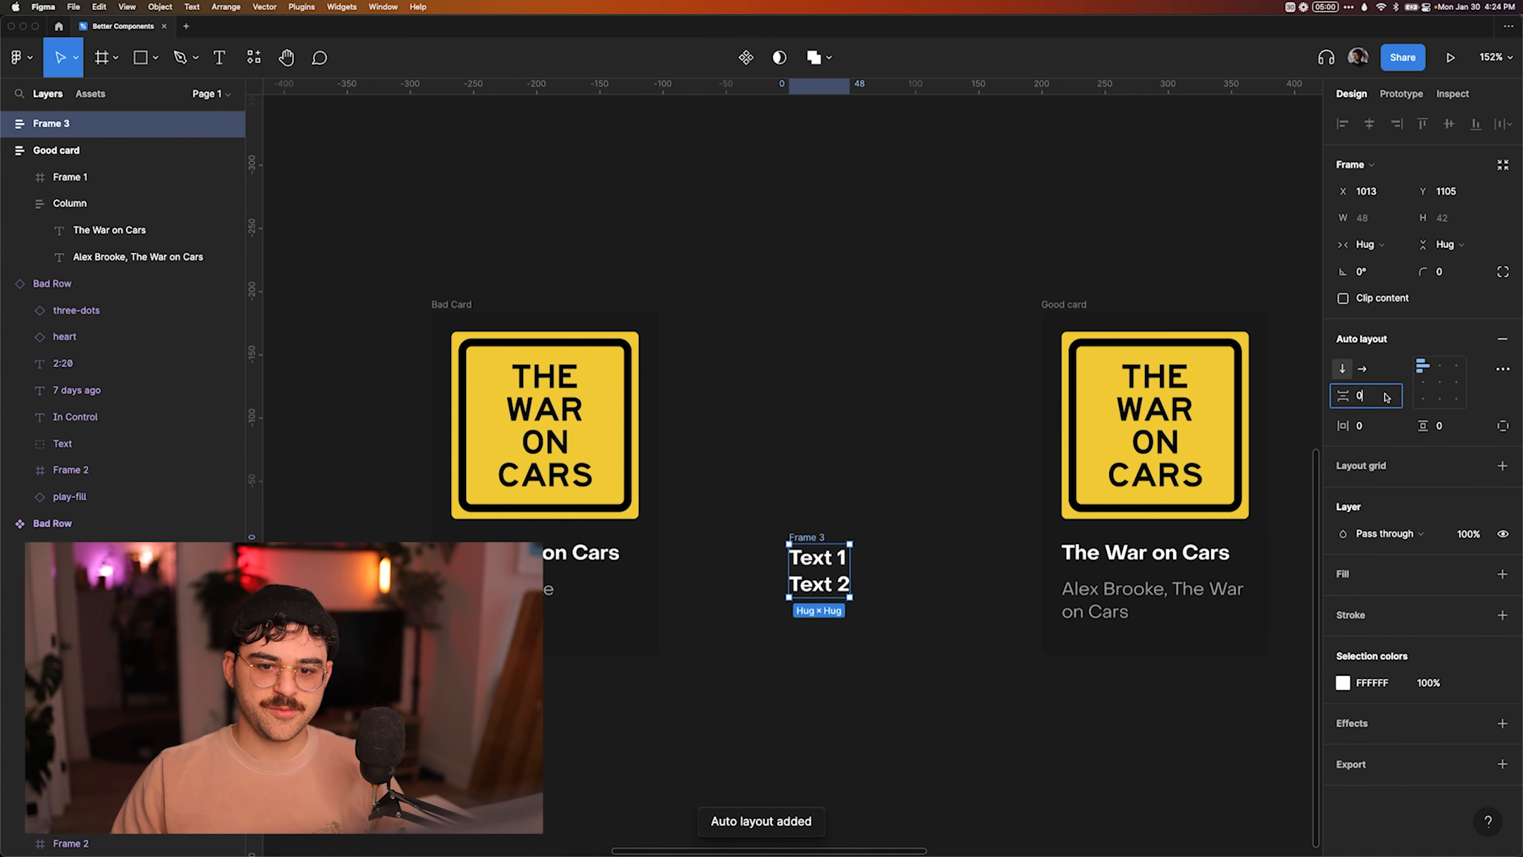
pyautogui.write('8')
pyautogui.press('Return')
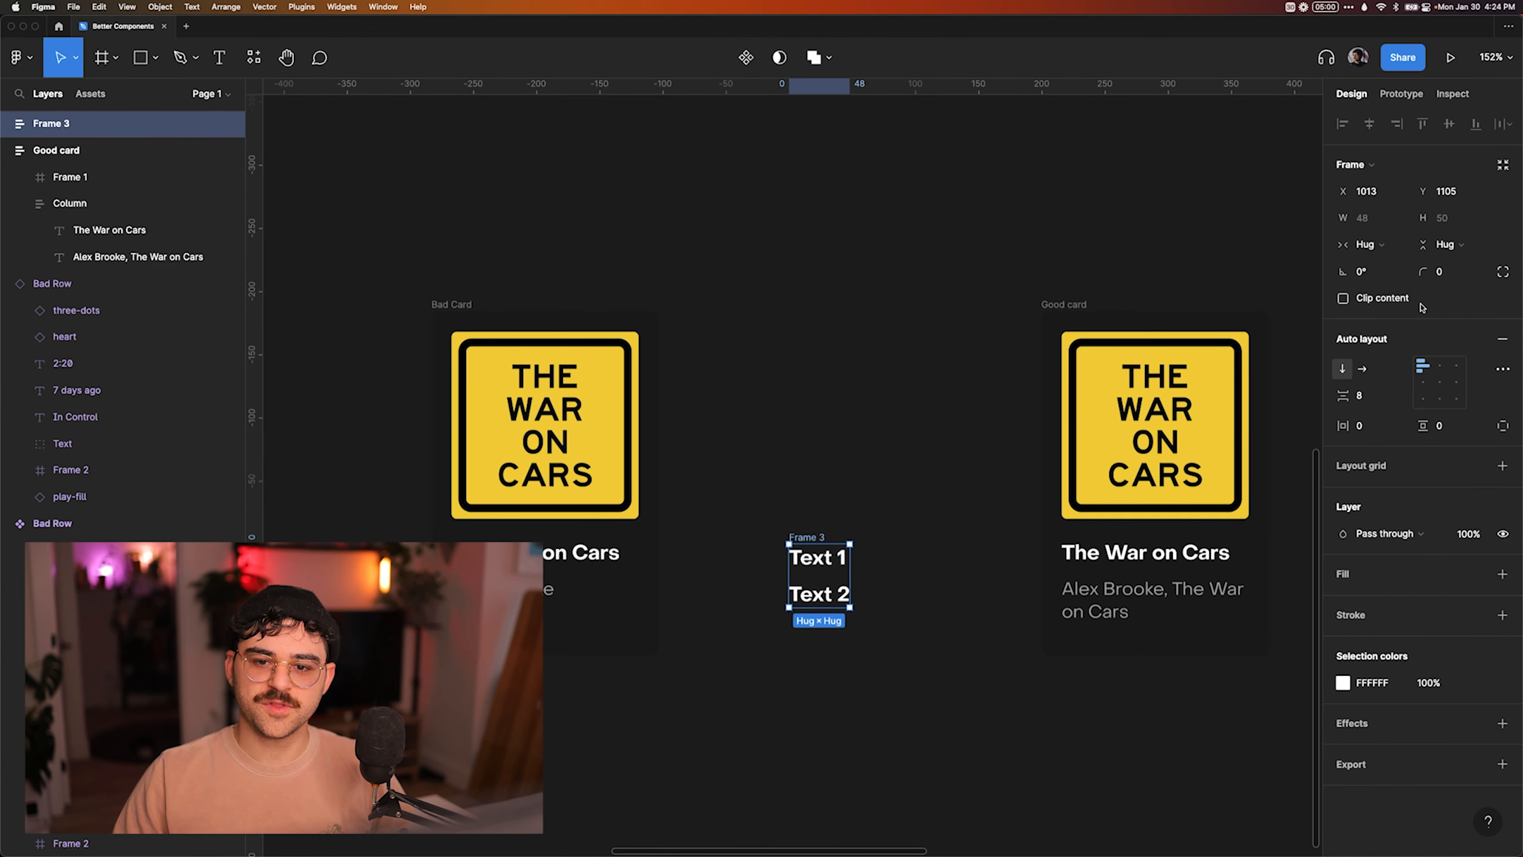
# Rename the sample frame holding Text 1 and Text 2 to "Hello" and delete it from the canvas.
pyautogui.doubleClick(807, 537)
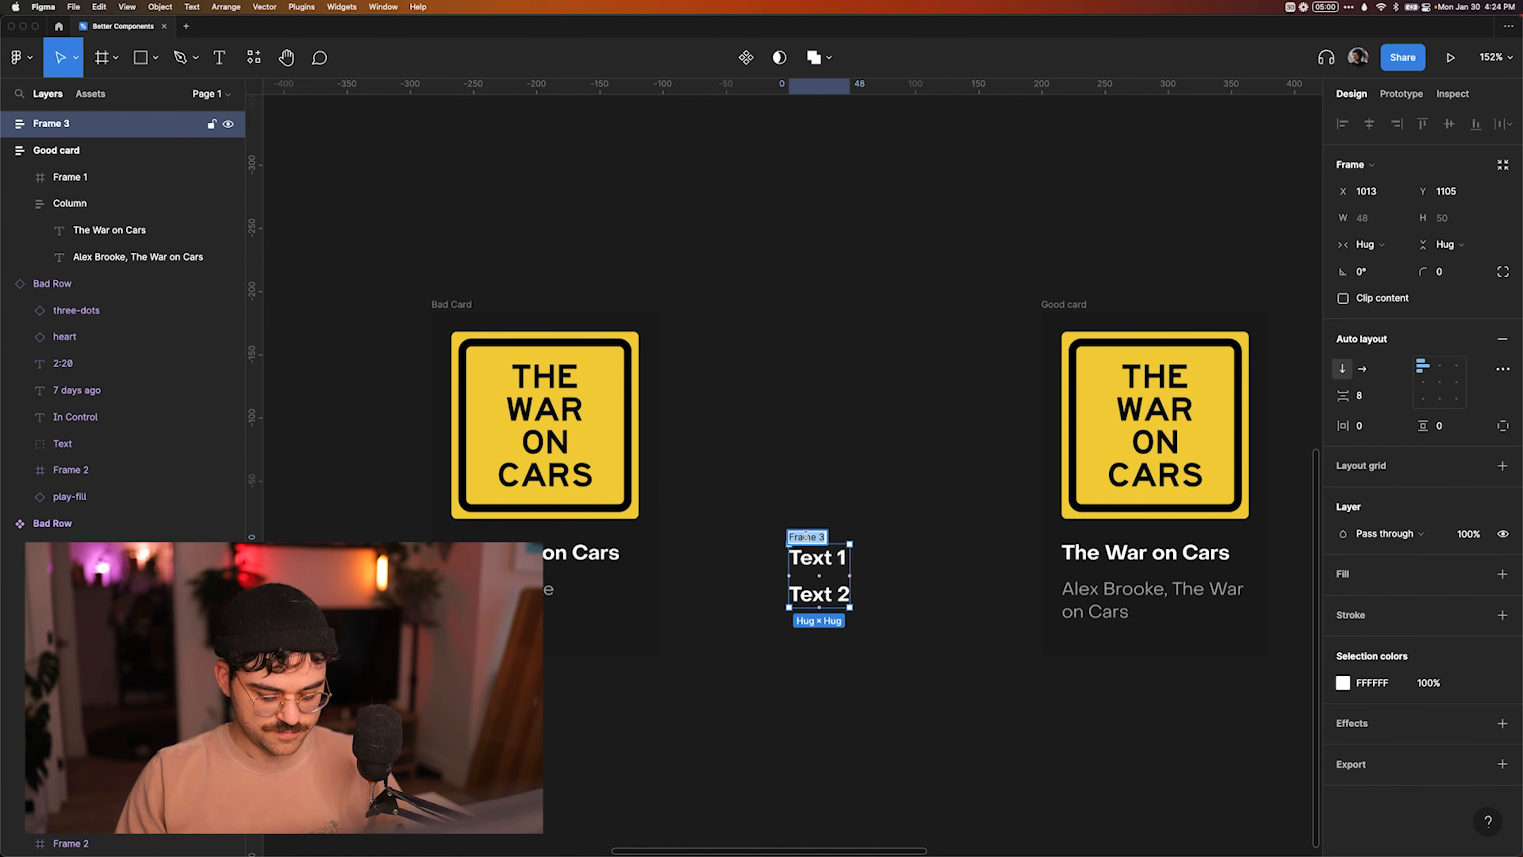
pyautogui.write('Hello')
pyautogui.press('Return')
pyautogui.click(829, 428)
pyautogui.click(792, 539)
pyautogui.press('Delete')
# Consult the Notion notes on avoiding groups and creating a shared API, and return to the Good card in Figma.
pyautogui.press('super+Tab')
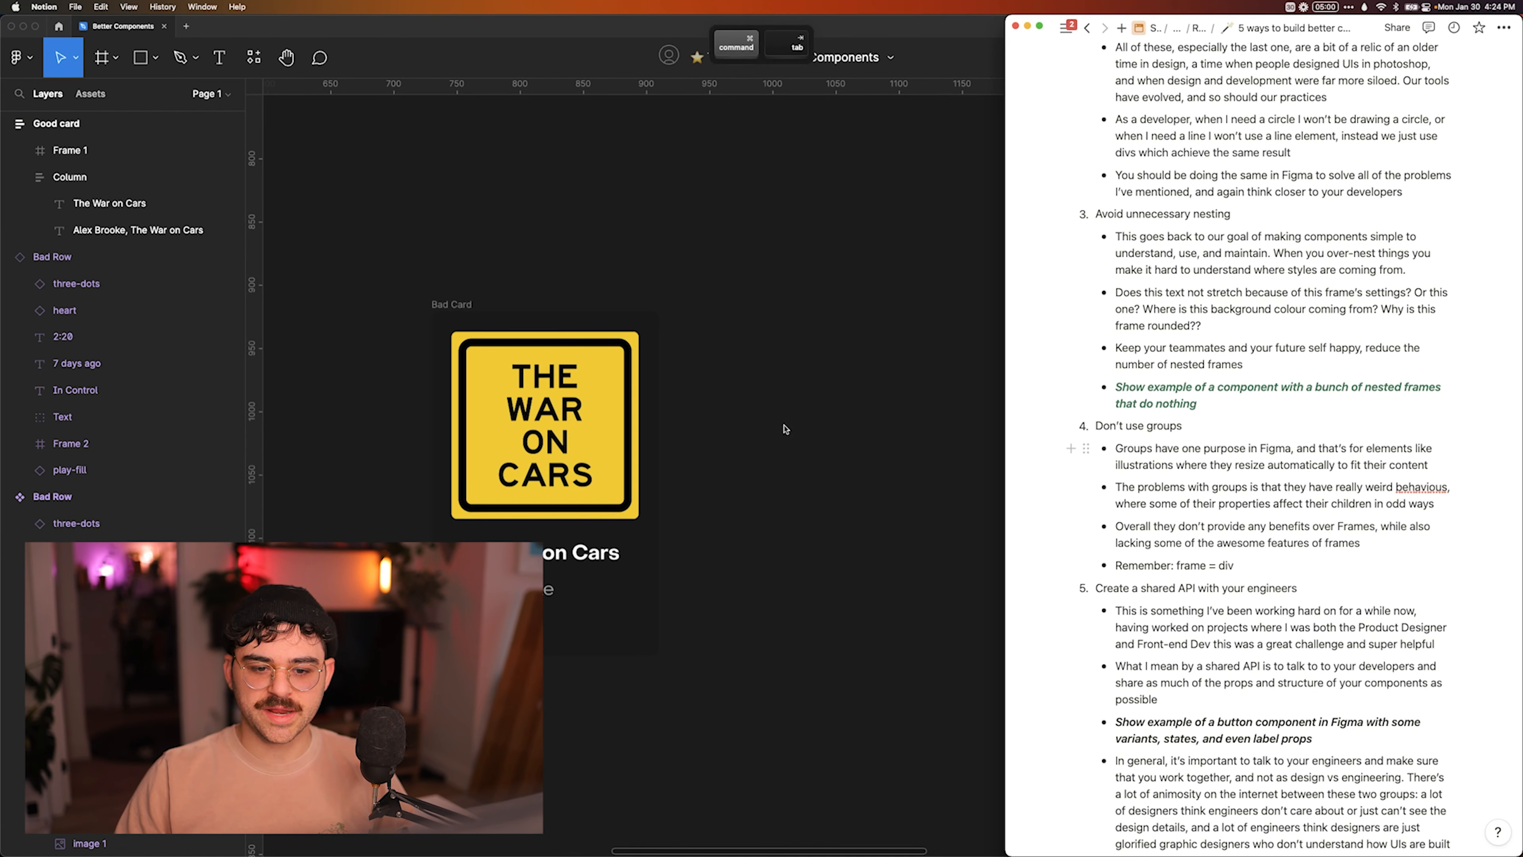
pyautogui.scroll(-3, 1257, 480)
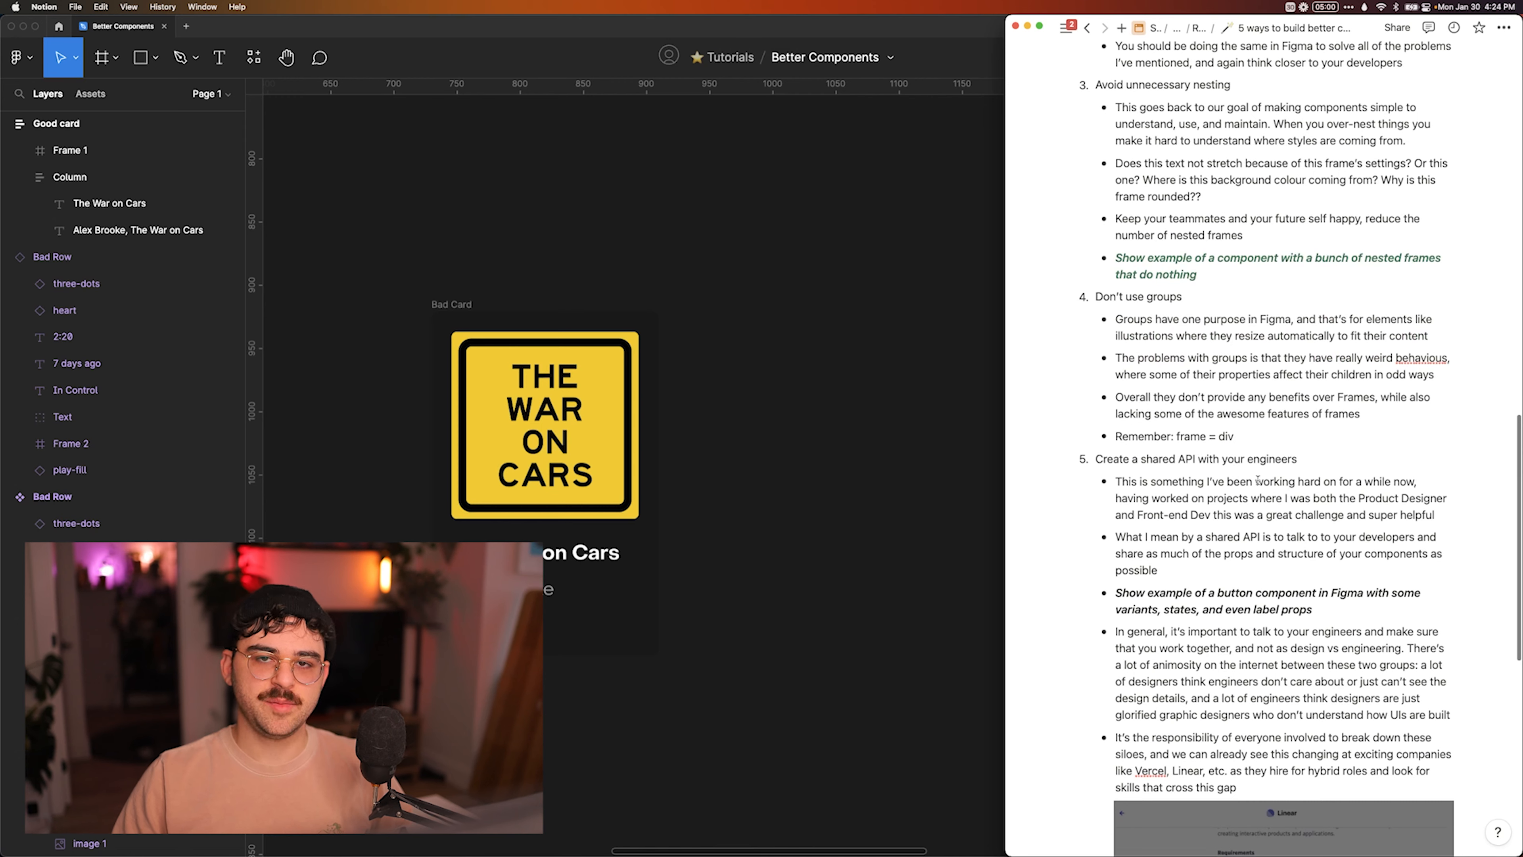
pyautogui.click(798, 485)
pyautogui.hscroll(5, 798, 484)
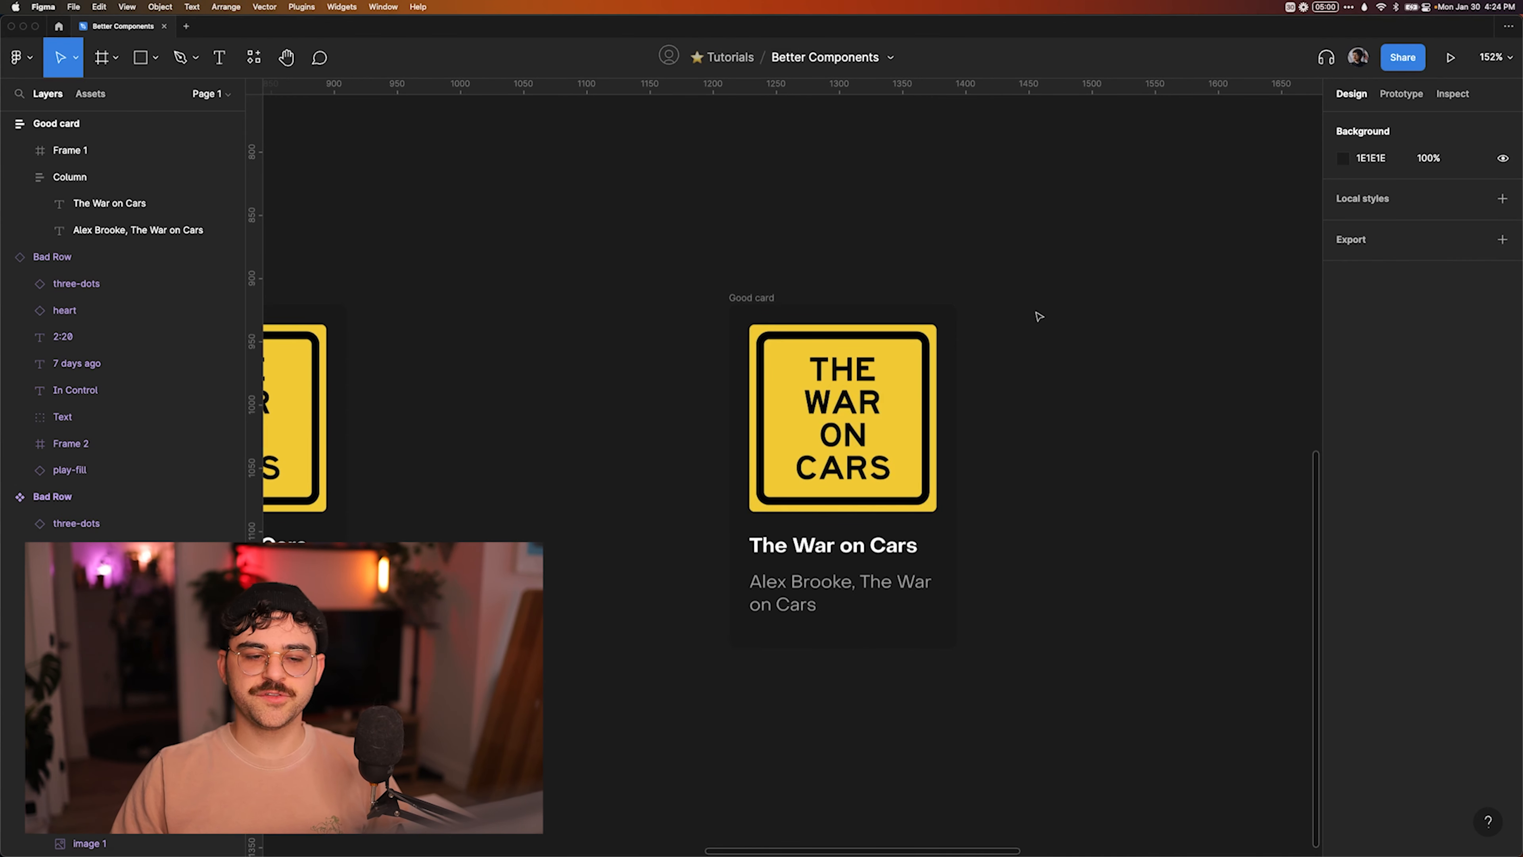
pyautogui.hscroll(1, 1039, 316)
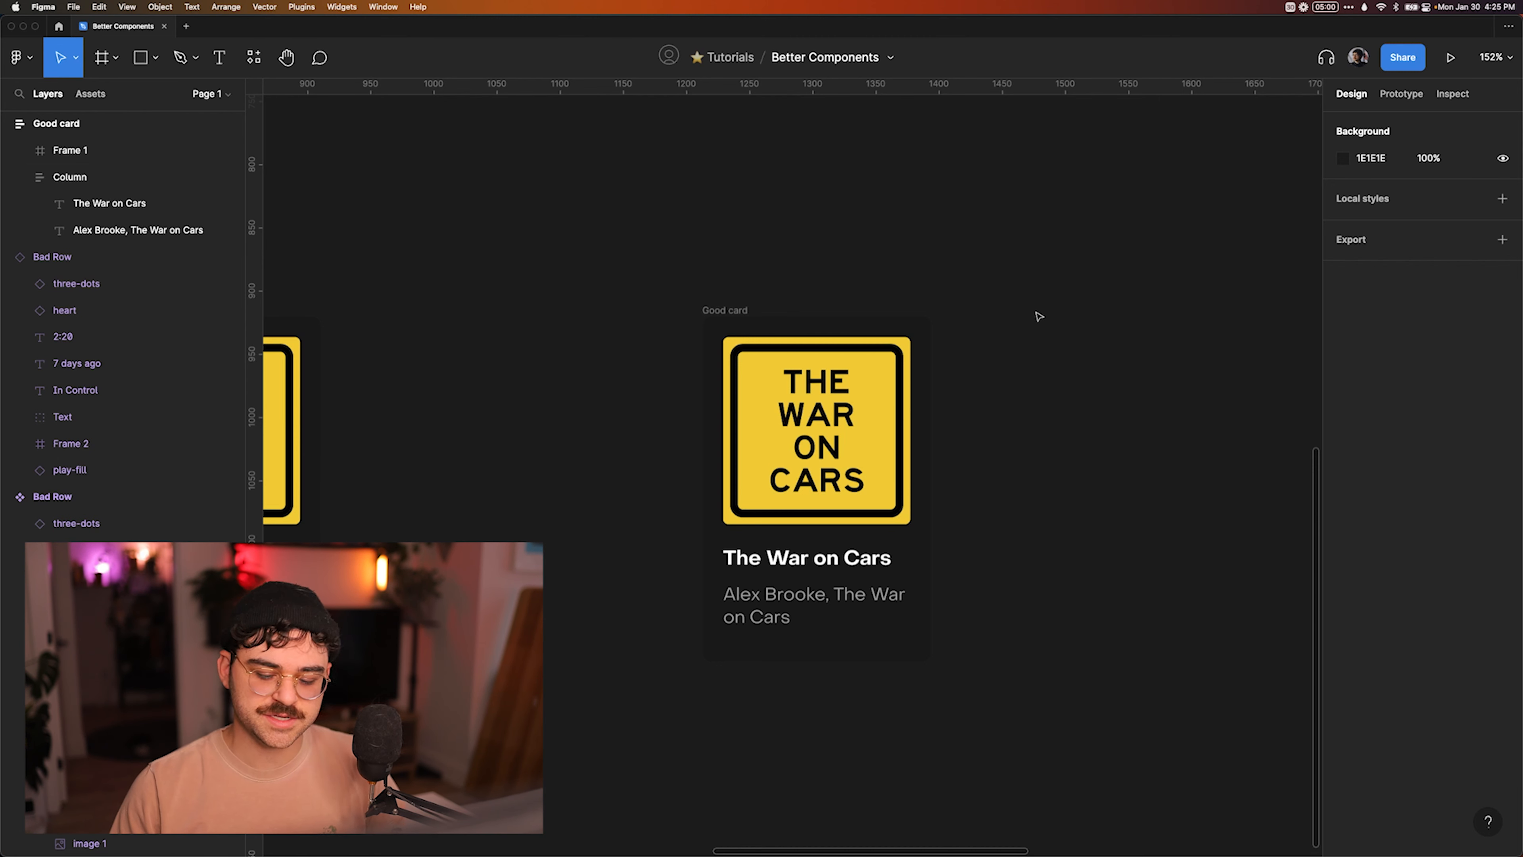
# Switch to Notion, resize its window, and review the shared API notes and the enlarged Linear job listing image.
pyautogui.press('super+Tab')
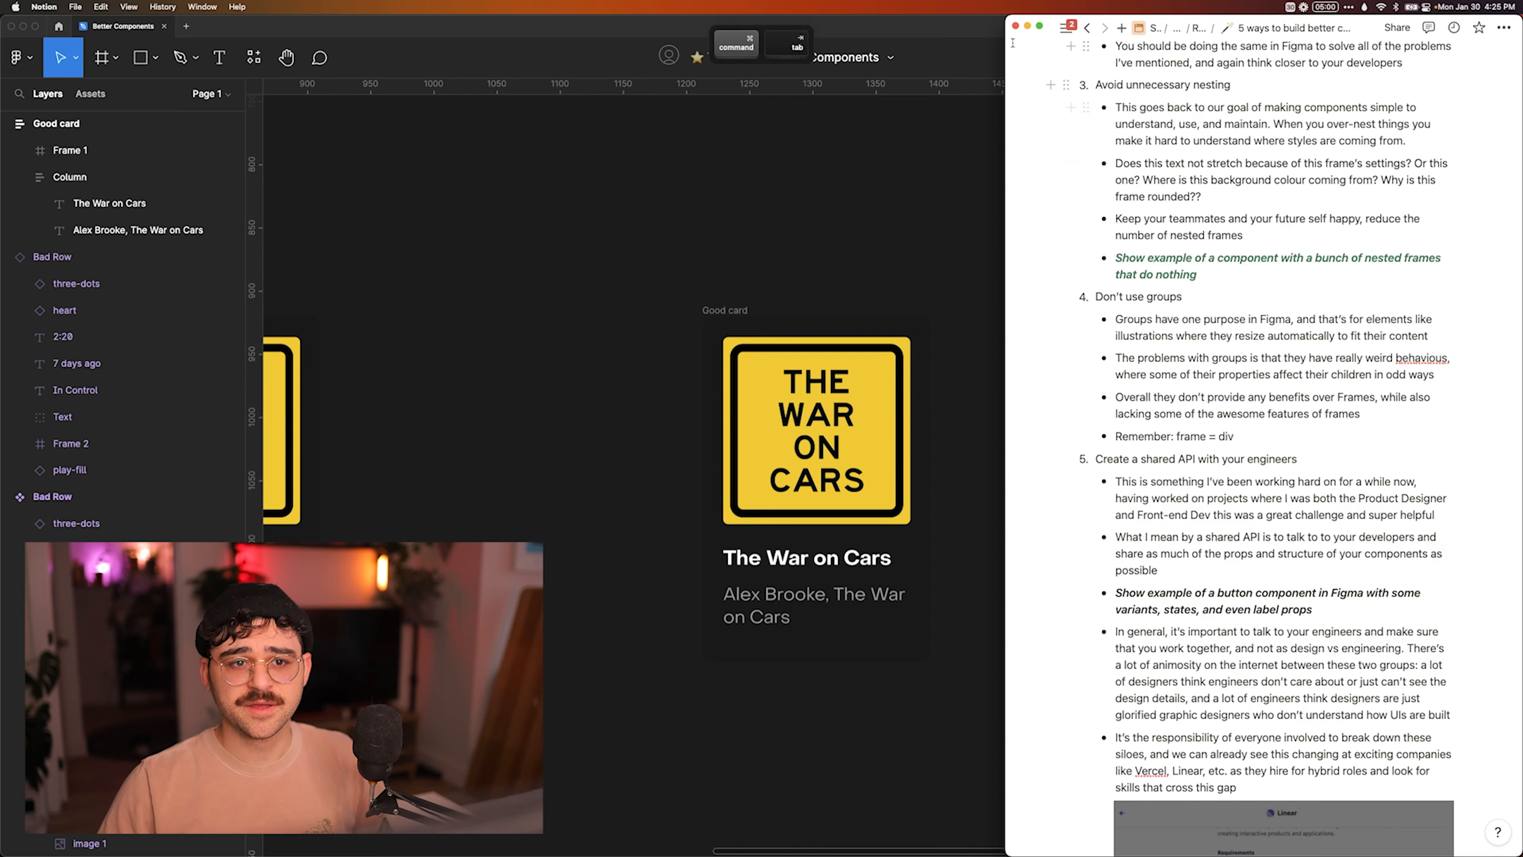
pyautogui.moveTo(1005, 69); pyautogui.dragTo(841, 67)
pyautogui.scroll(-10, 1281, 273)
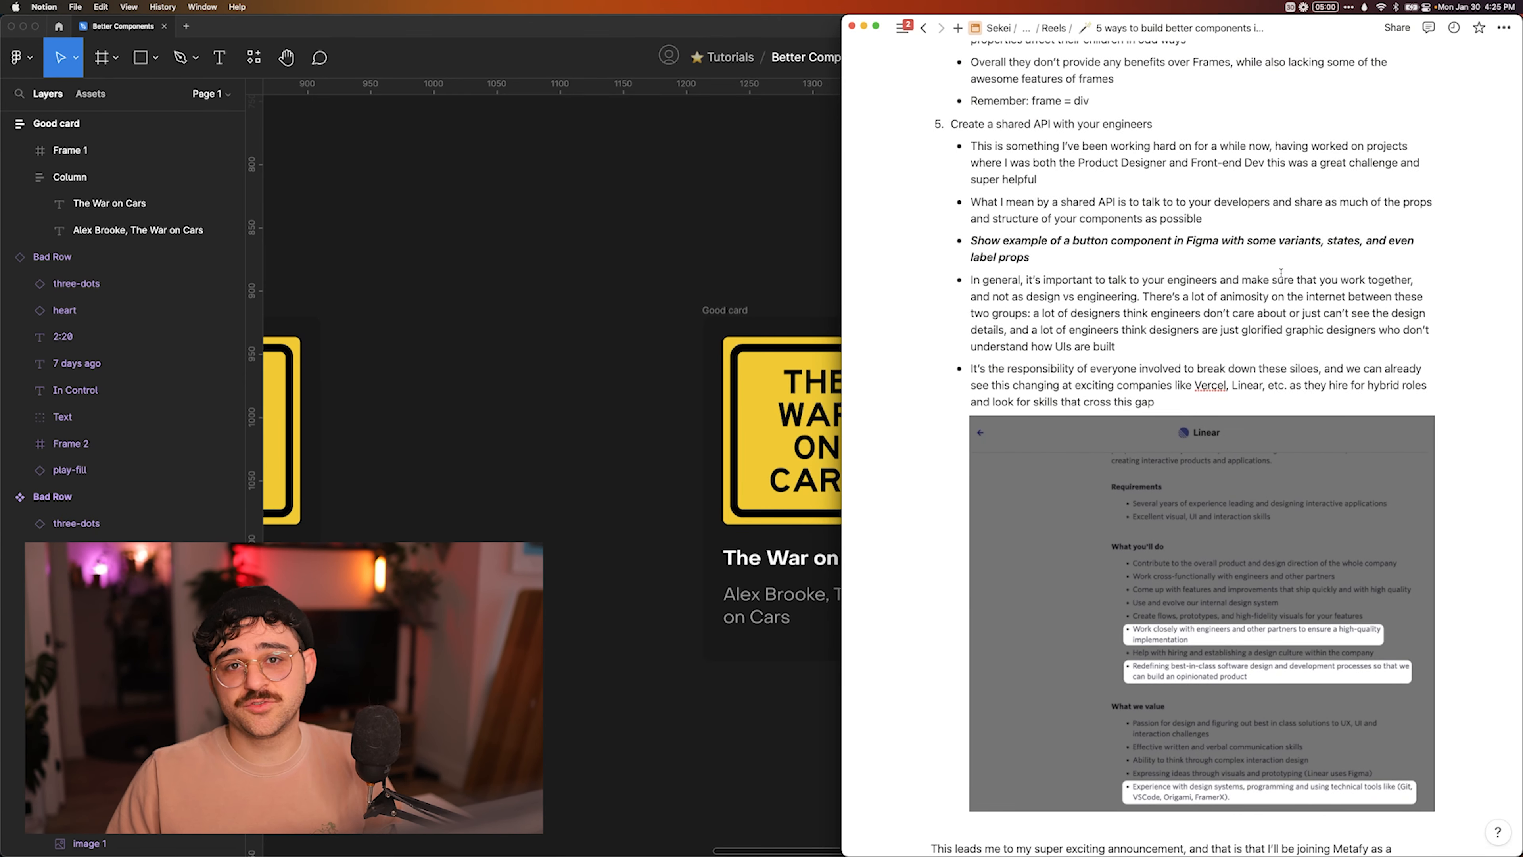
pyautogui.scroll(-5, 1229, 457)
pyautogui.click(1229, 457)
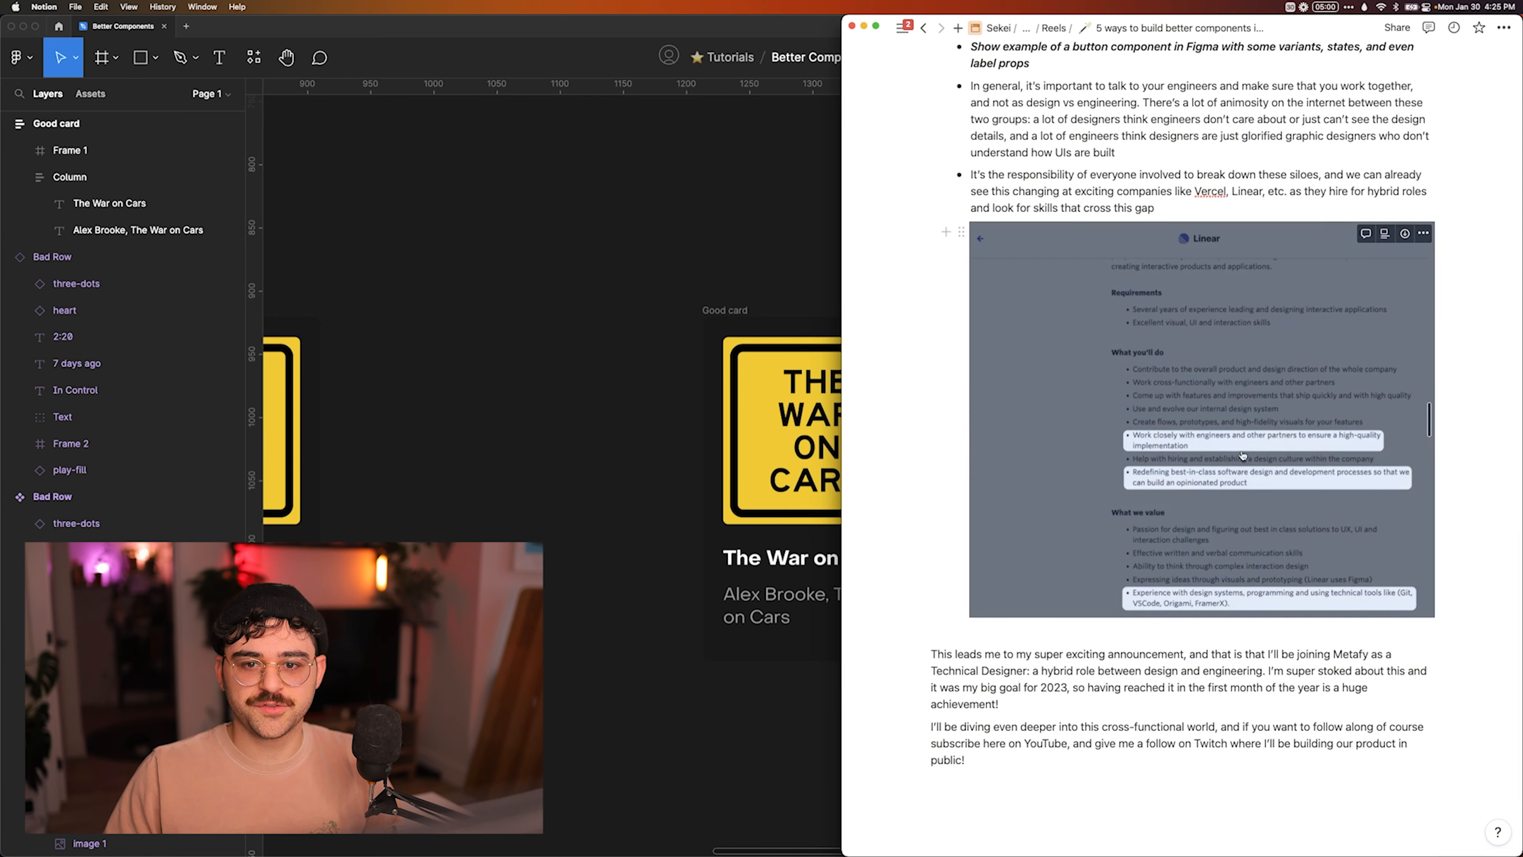
pyautogui.click(1347, 311)
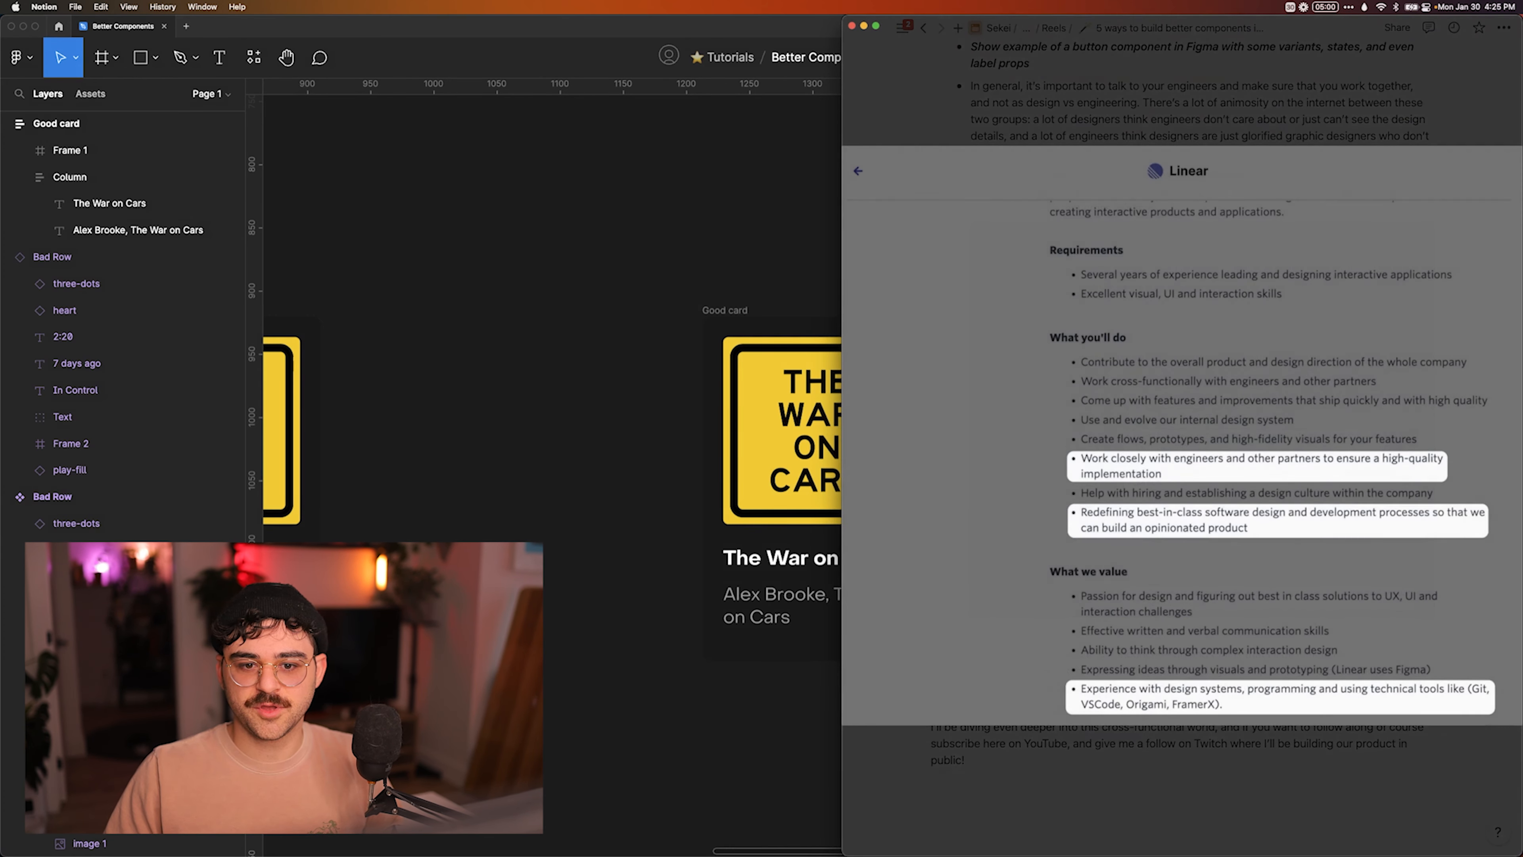
pyautogui.moveTo(841, 28); pyautogui.dragTo(634, 28)
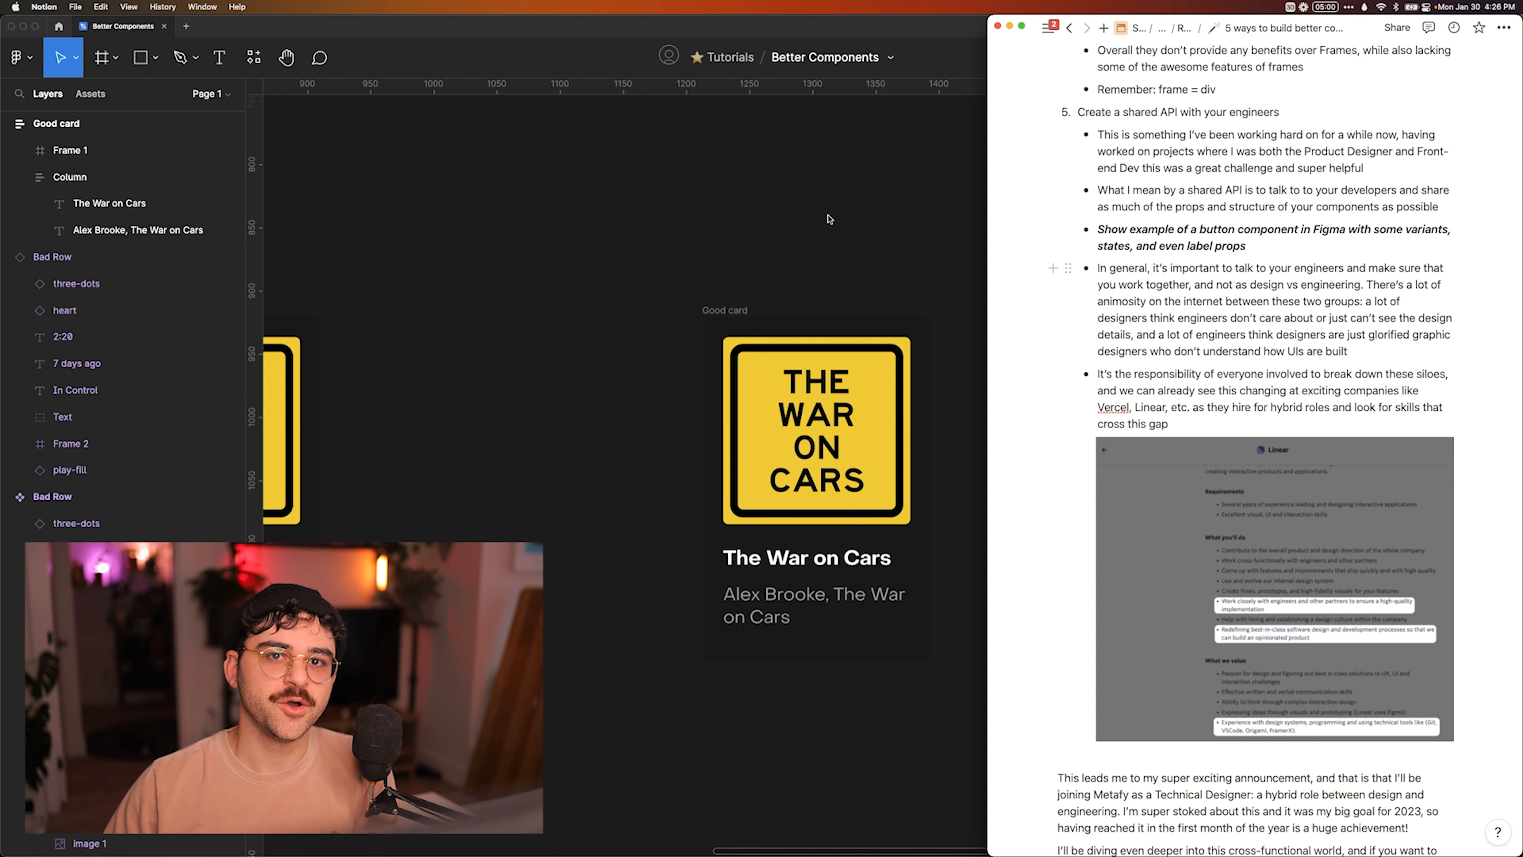
# Switch back to Figma and turn the Good card frame into a component.
pyautogui.click(772, 187)
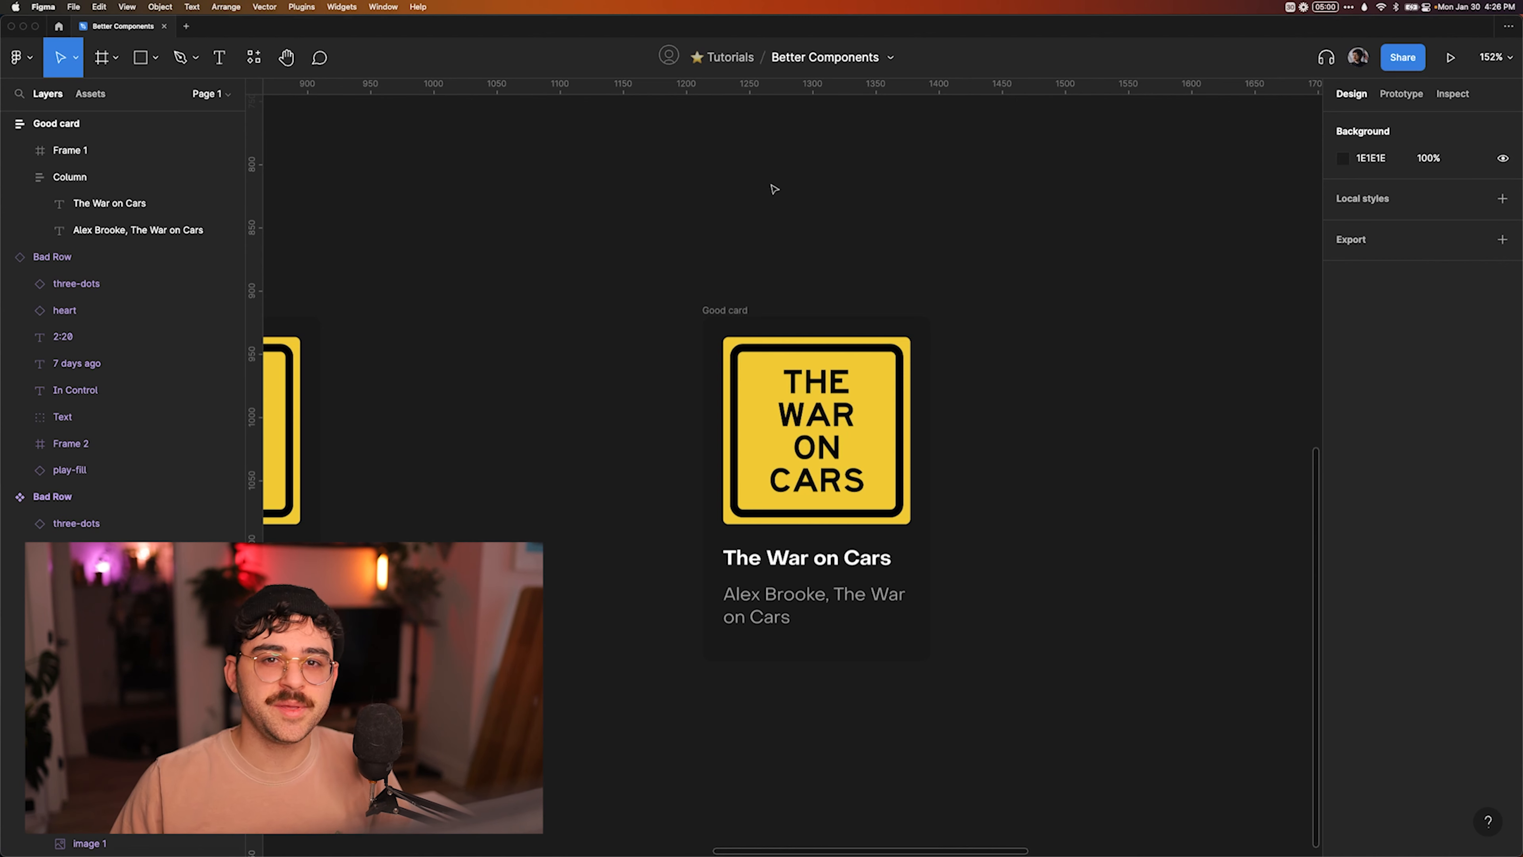
pyautogui.scroll(4, 908, 377)
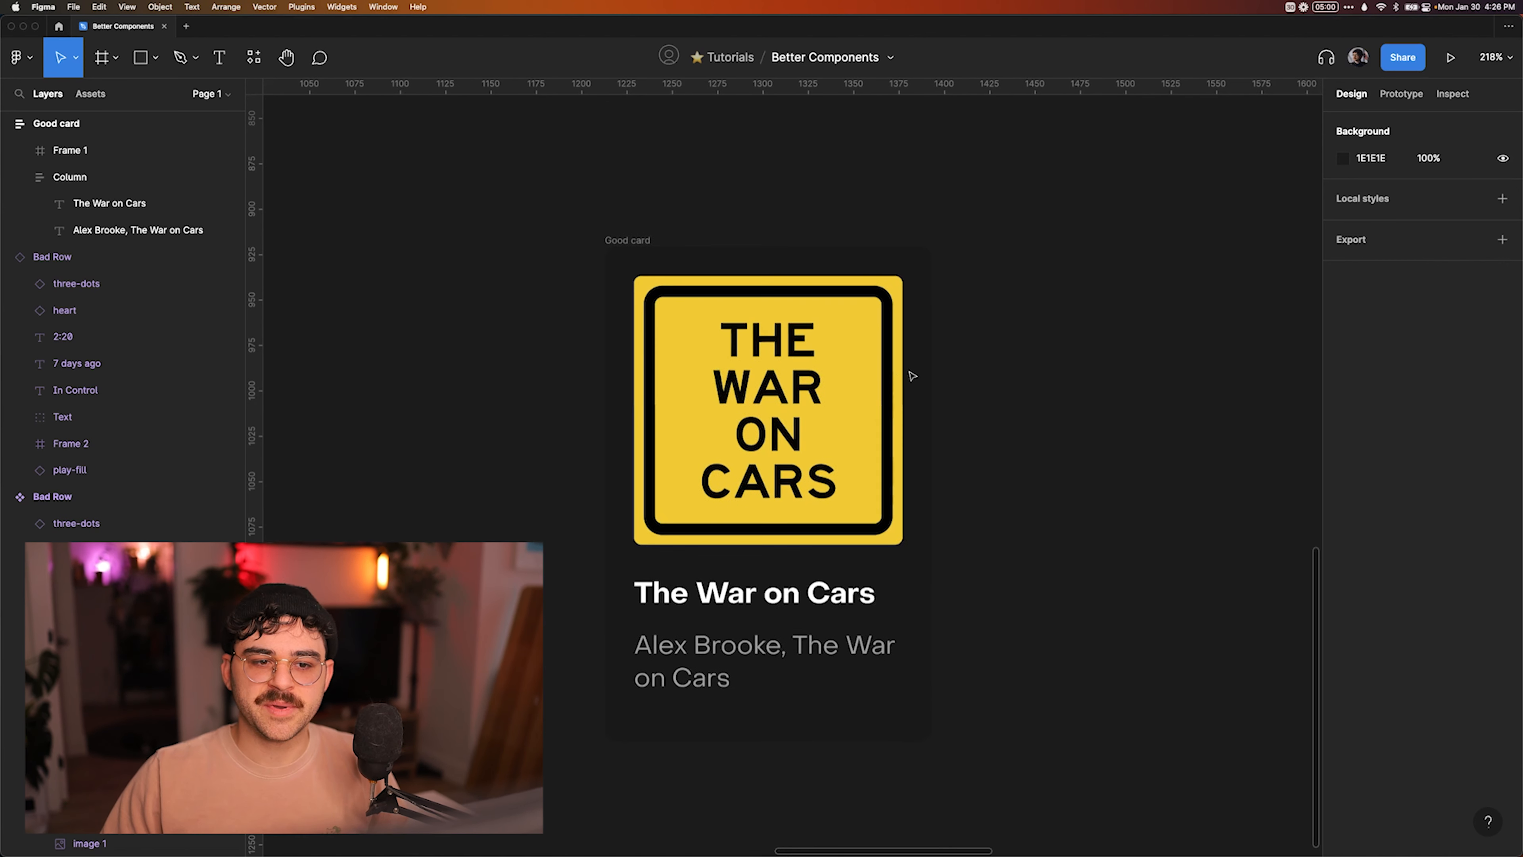
pyautogui.click(638, 252)
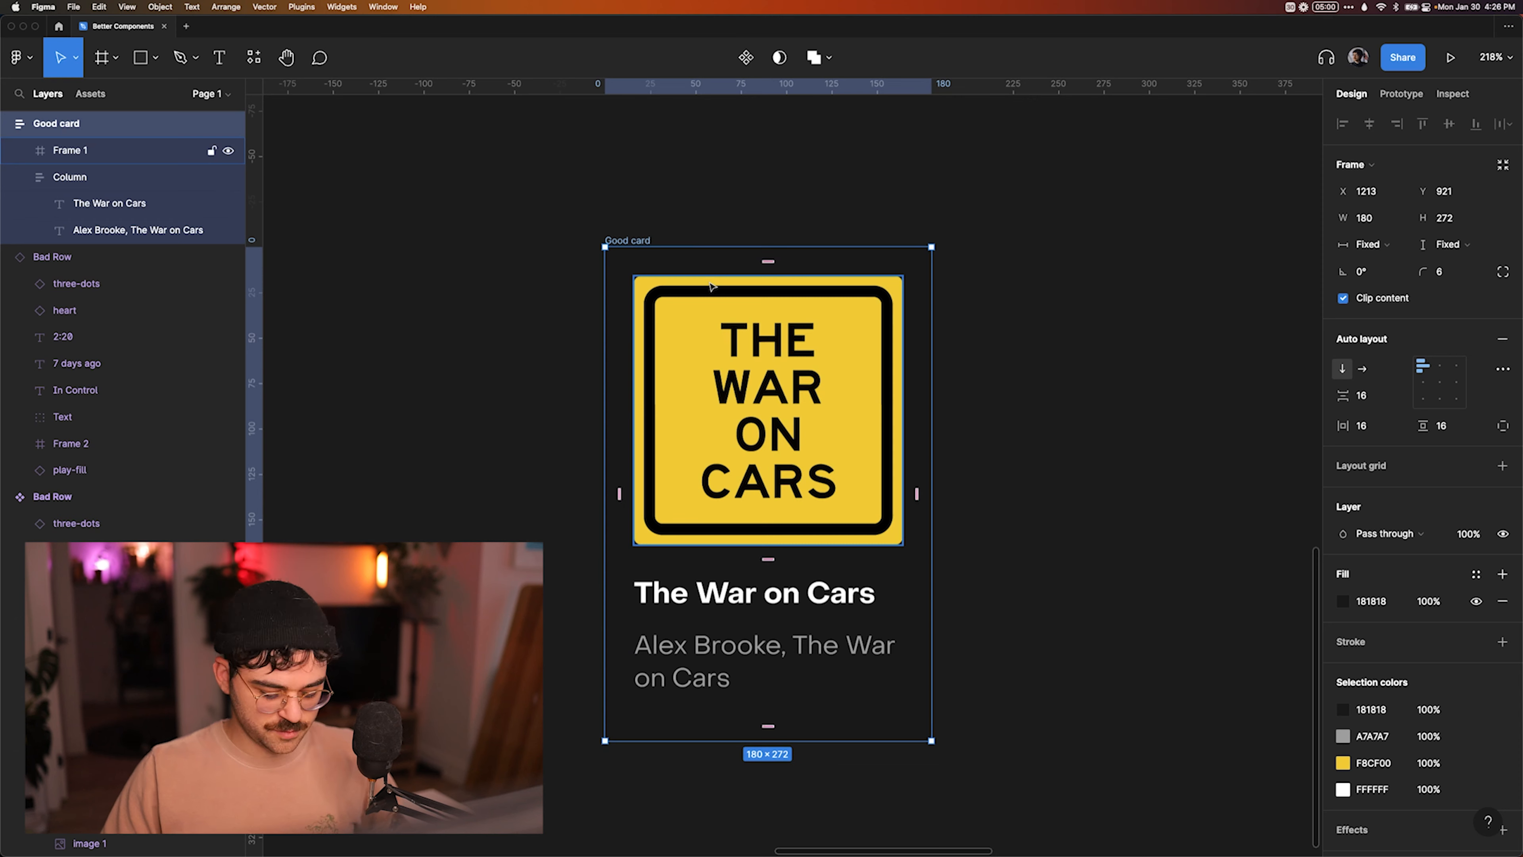
pyautogui.press('alt+super+k')
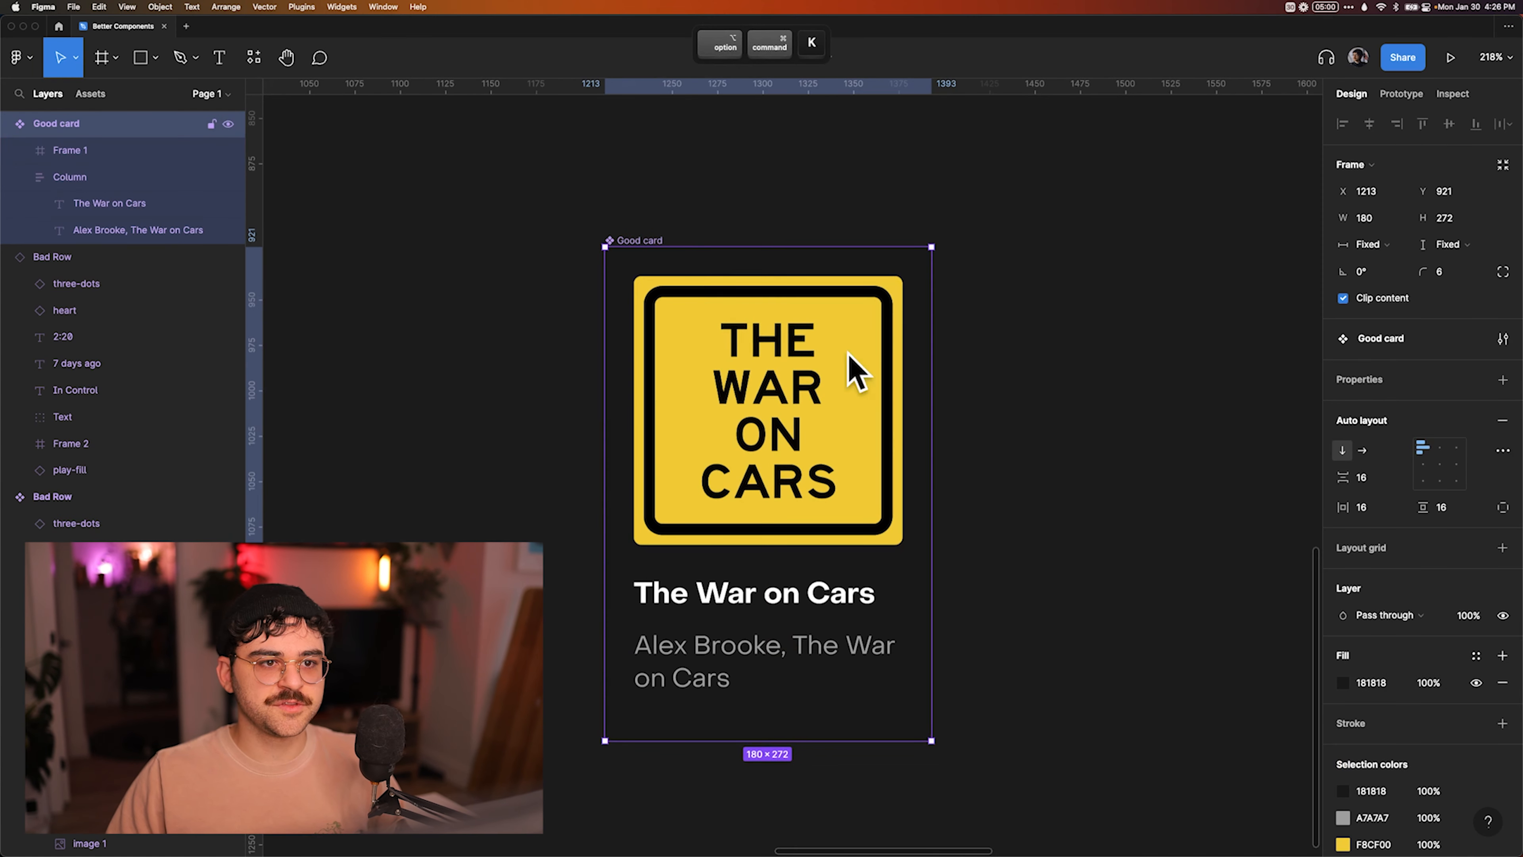
# Create a text component property named "title" for the content of the Good card's "The War on Cars" heading.
pyautogui.scroll(2, 741, 284)
pyautogui.scroll(-3, 742, 284)
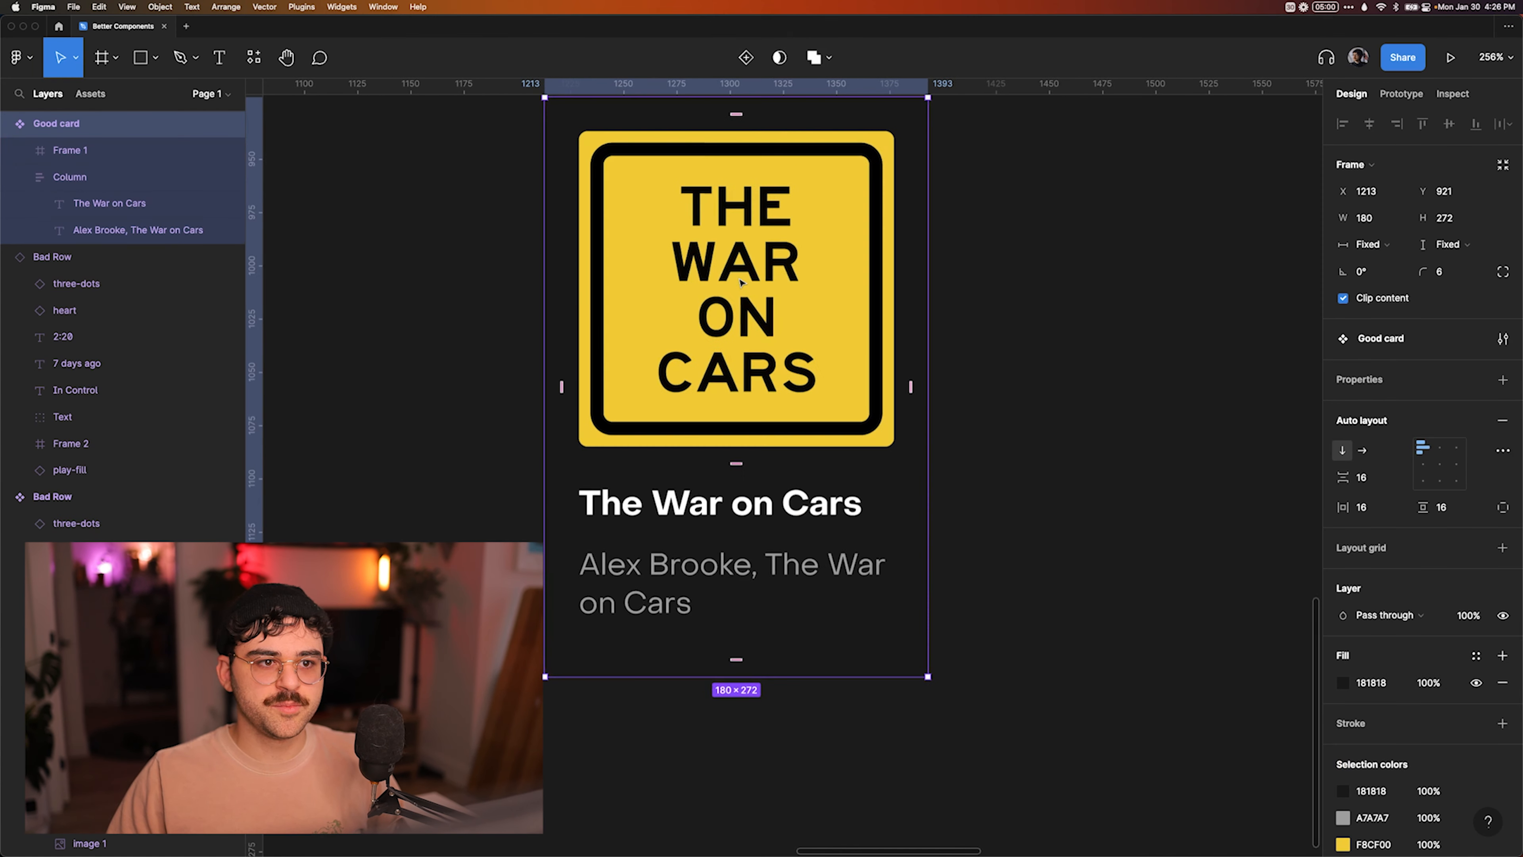
pyautogui.keyDown('super'); pyautogui.click(680, 497); pyautogui.keyUp('super')
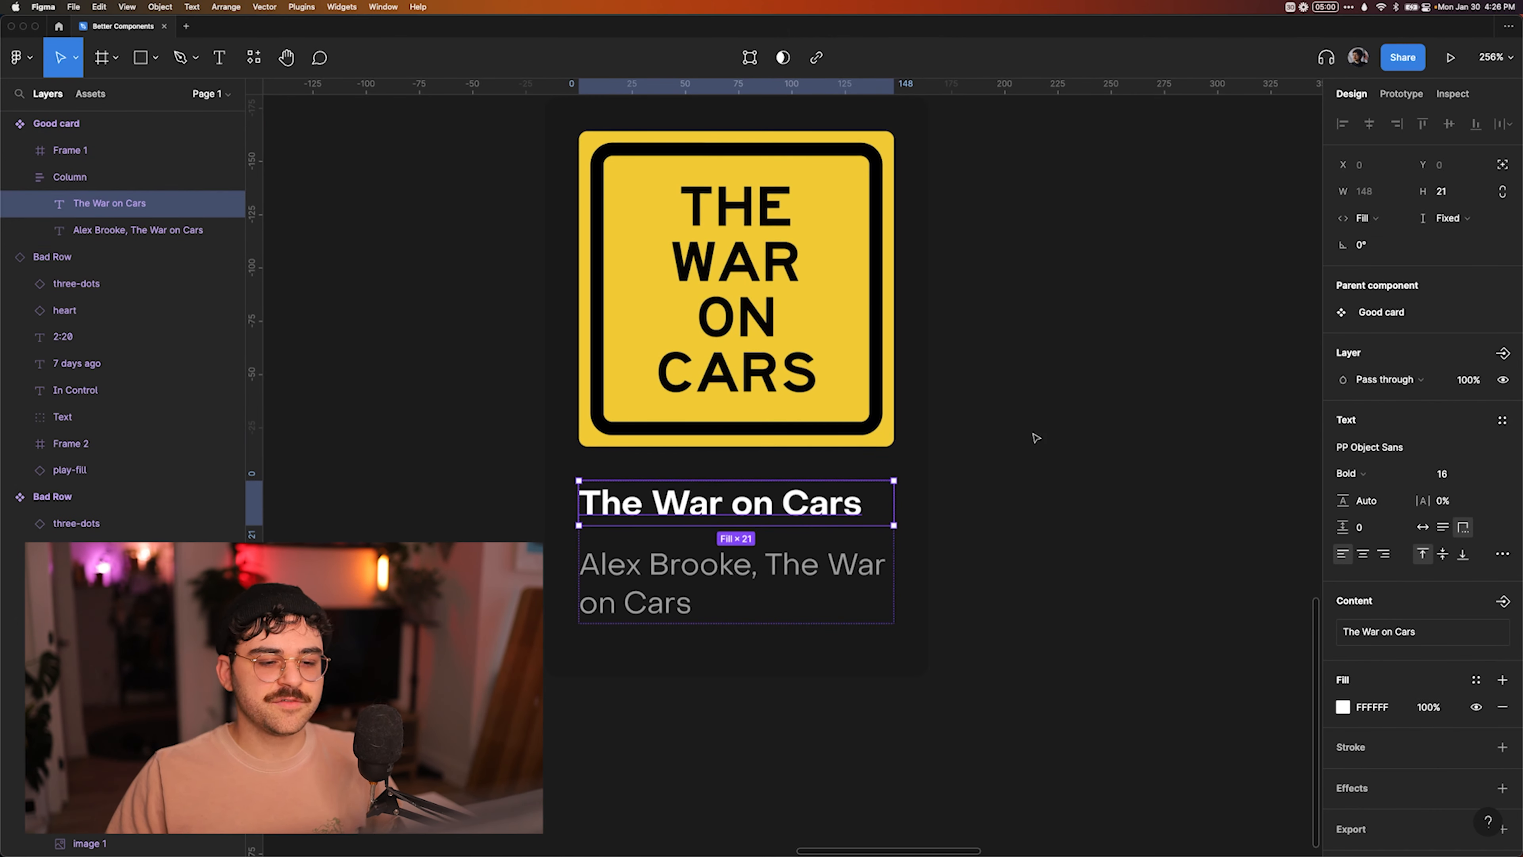
pyautogui.scroll(1, 1035, 437)
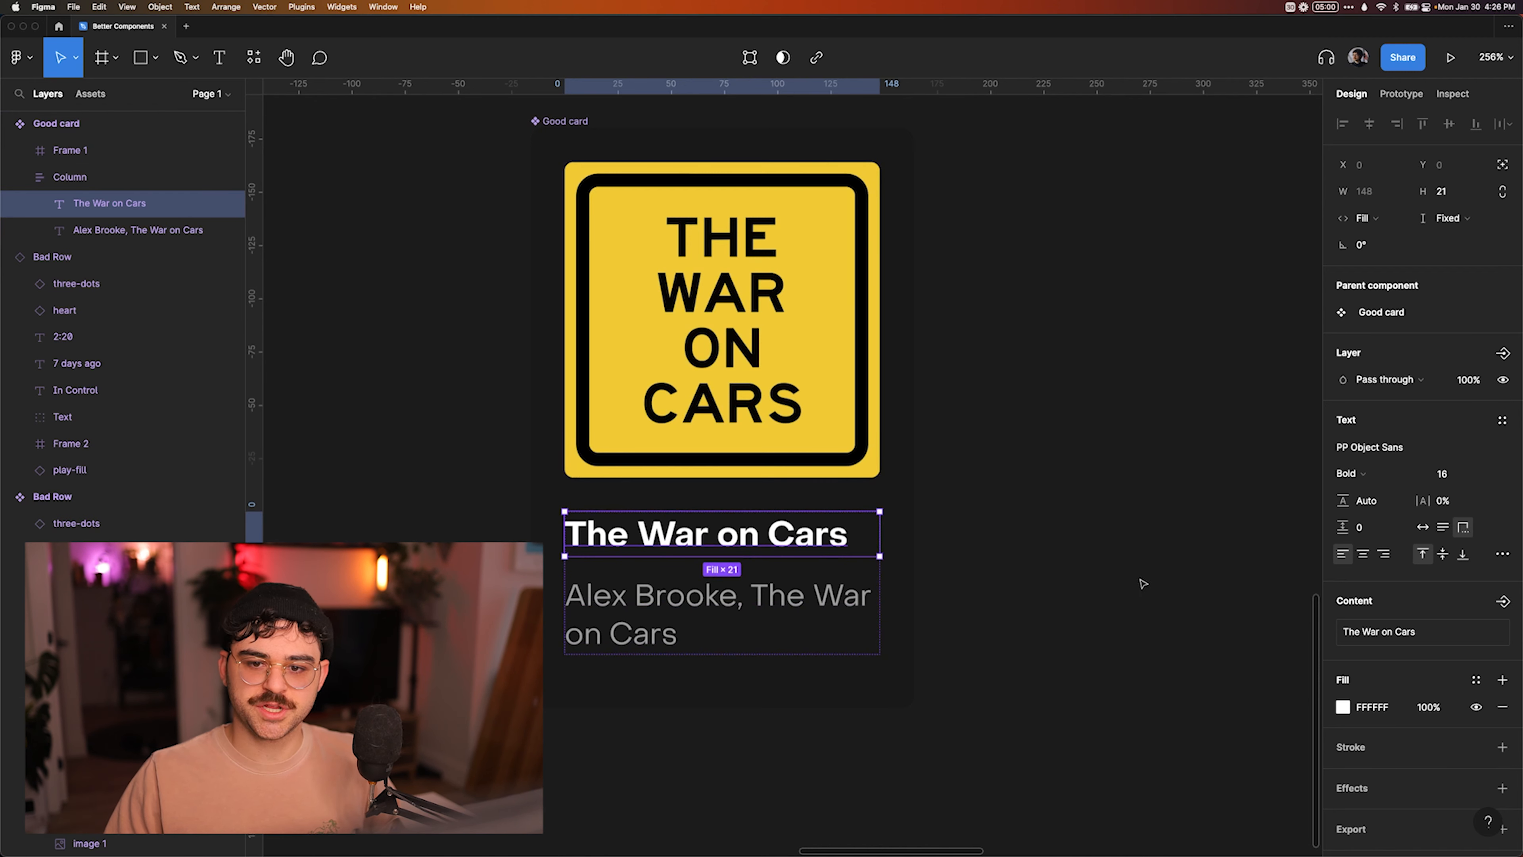
pyautogui.click(1500, 602)
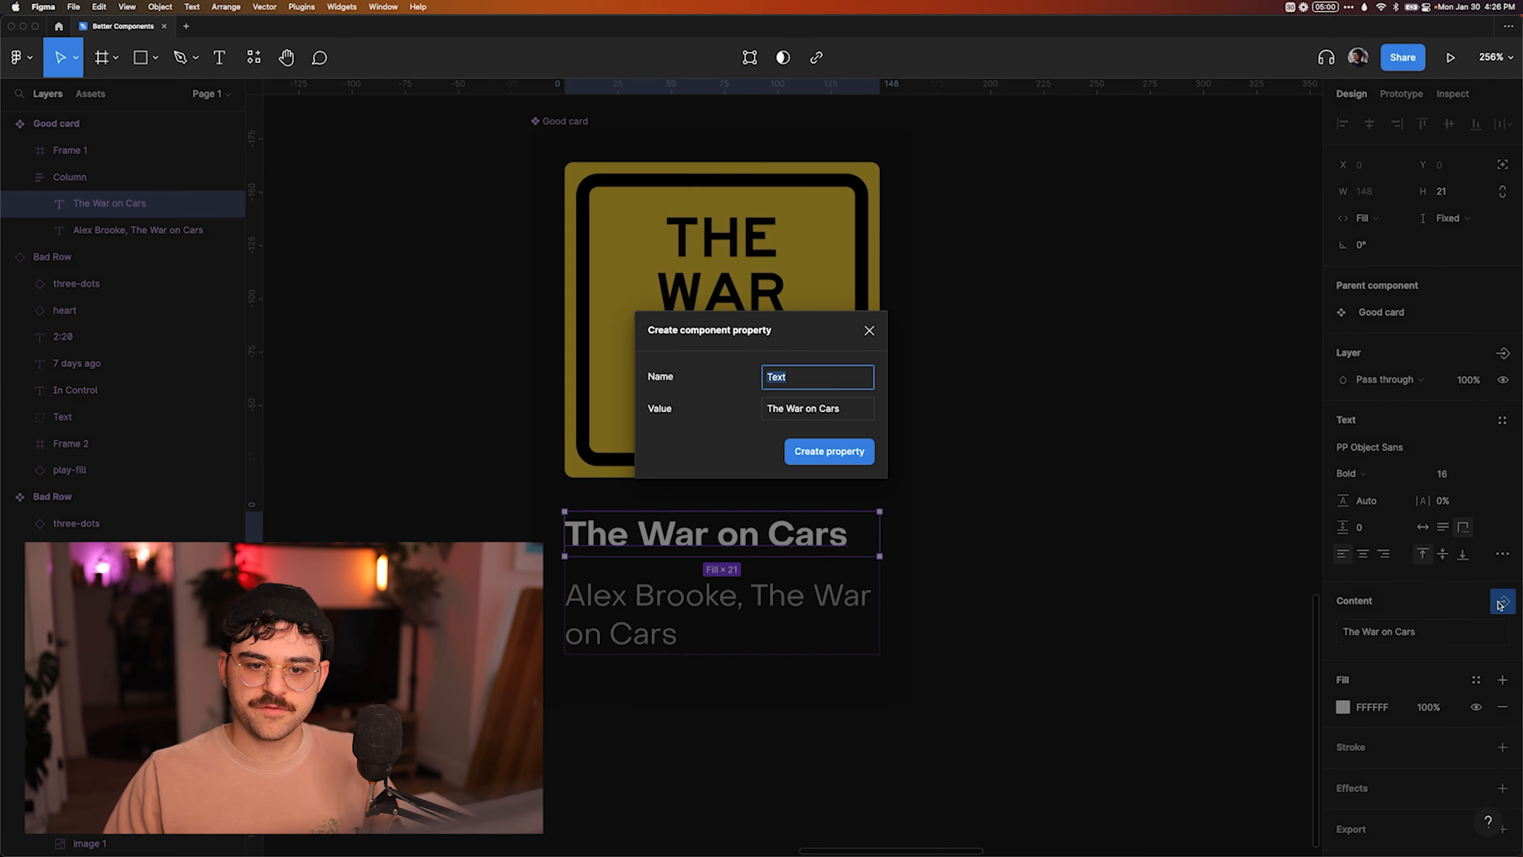
pyautogui.press('Return')
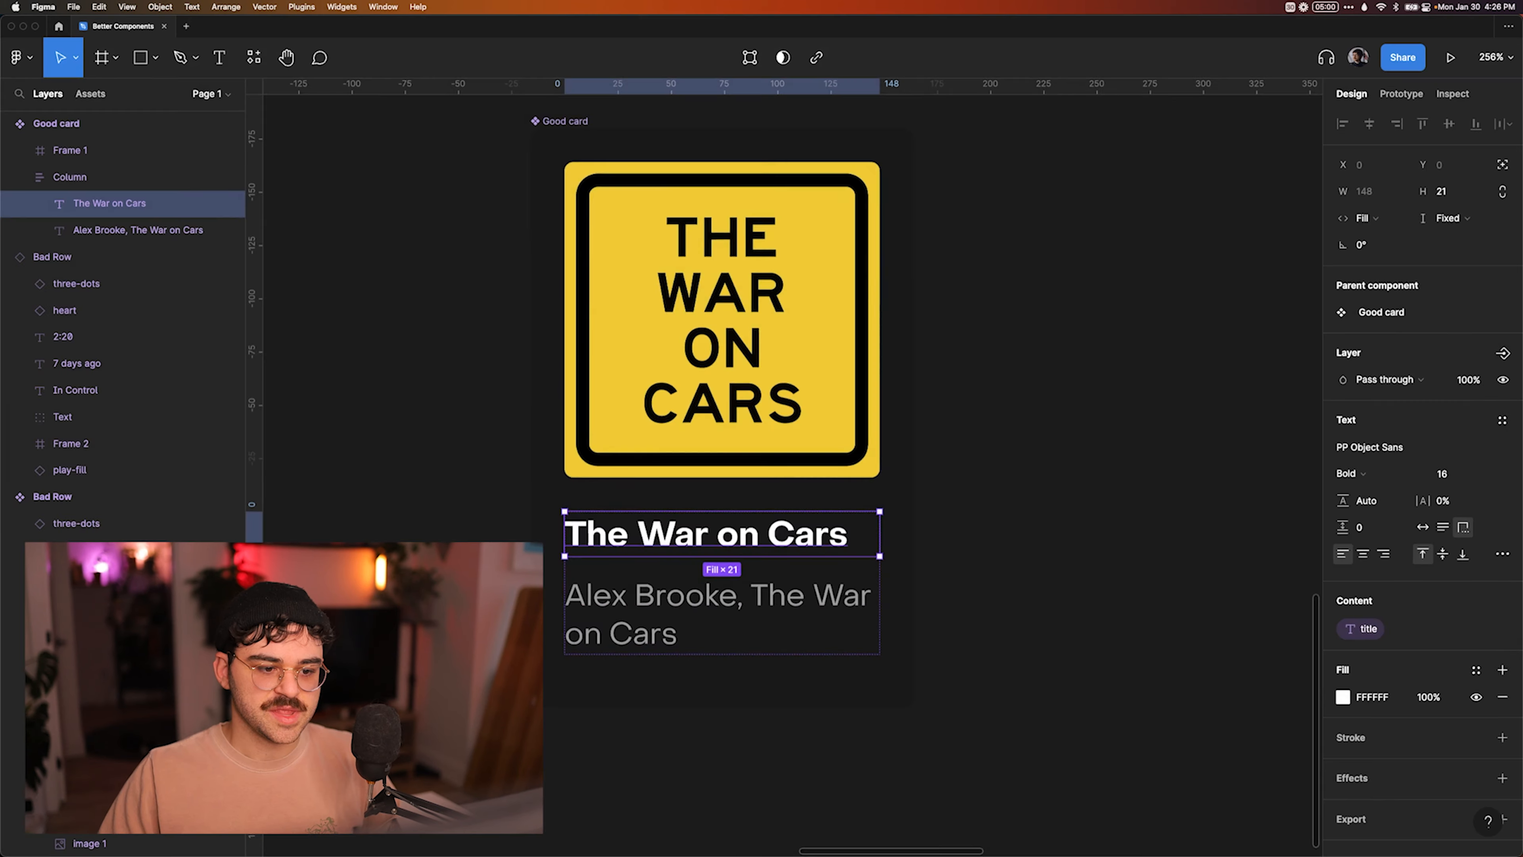
# Create a text component property named "authors" for the content of the gray text below the card's heading.
pyautogui.press('Tab')
pyautogui.click(1501, 602)
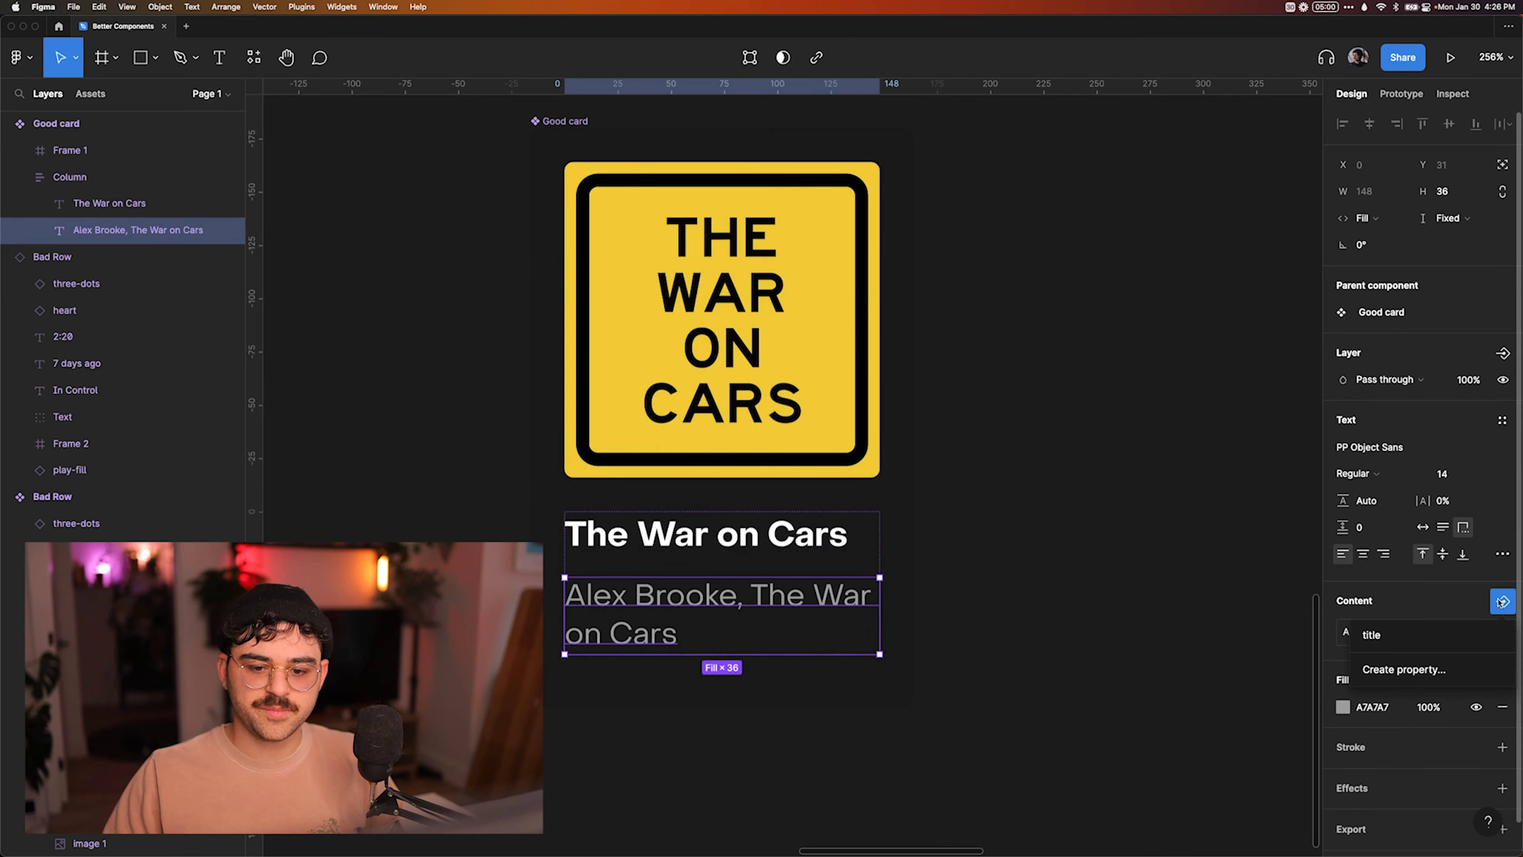
pyautogui.click(1410, 662)
pyautogui.write('authors')
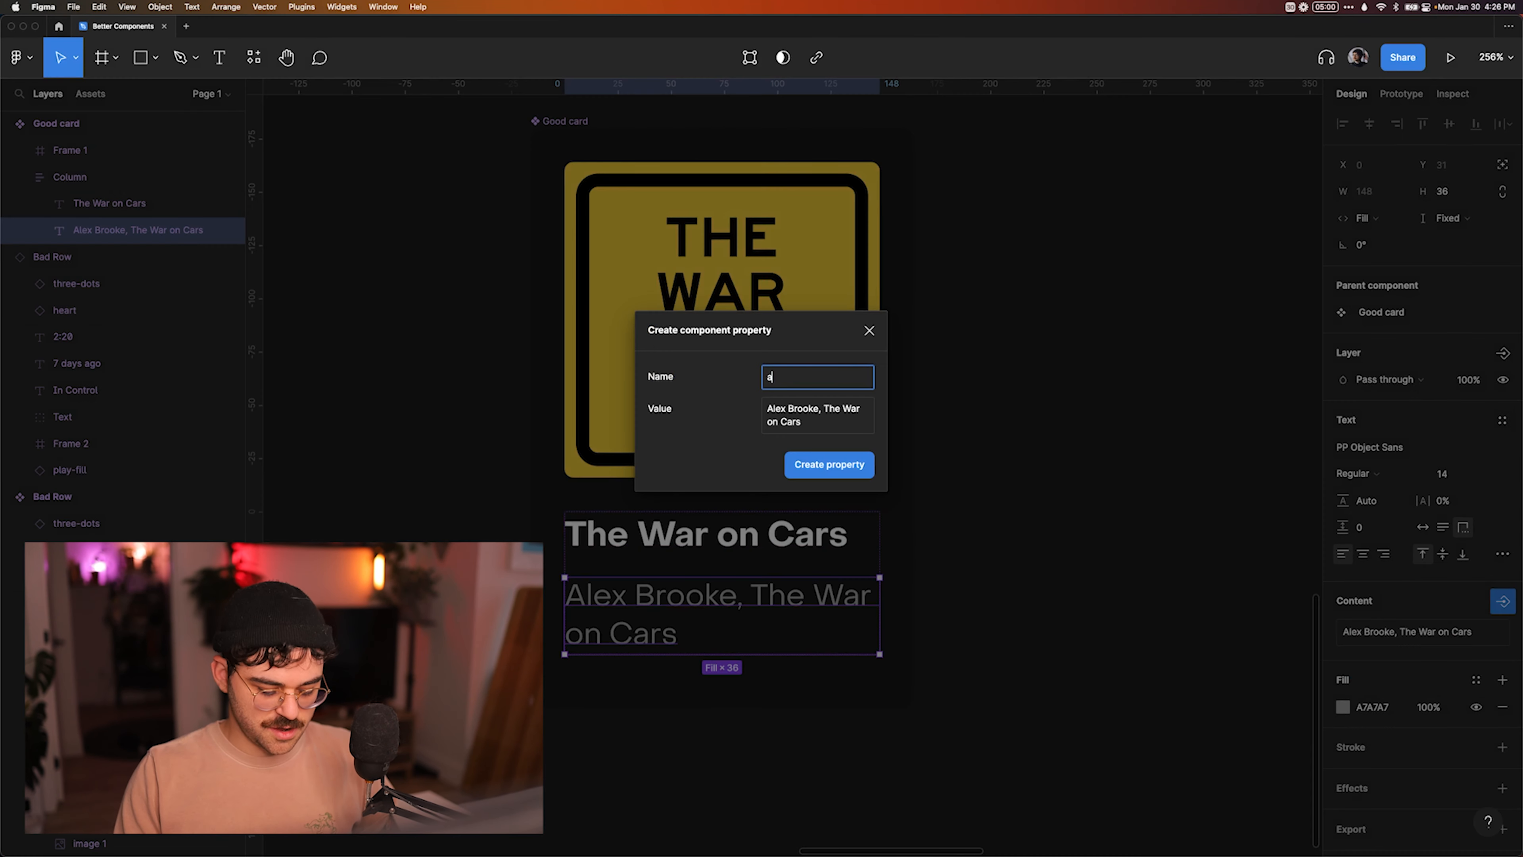
pyautogui.press('Return')
pyautogui.click(1101, 578)
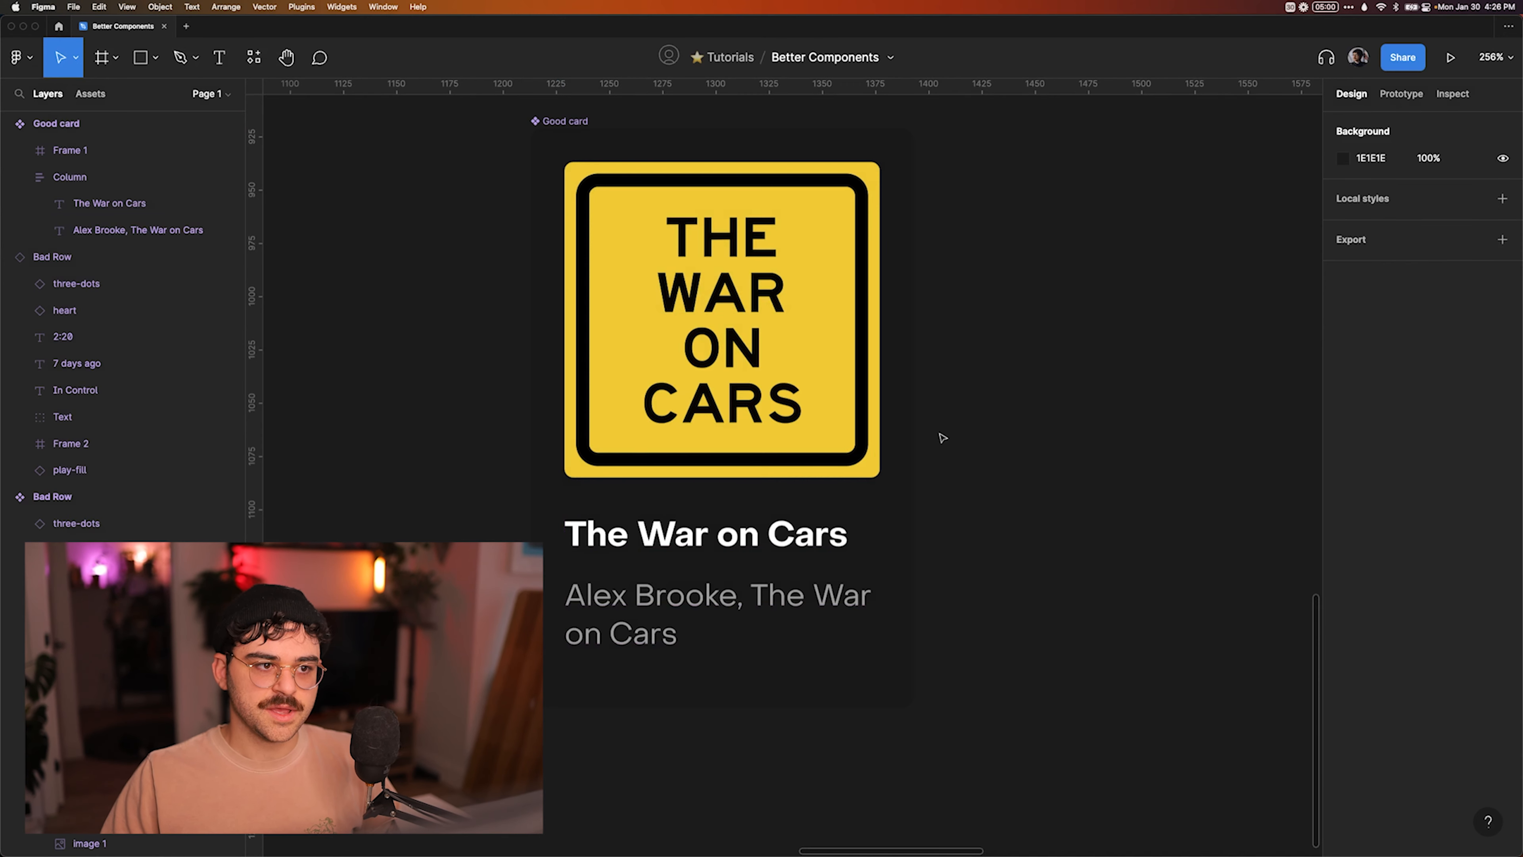
# Inspect the component properties and code of the Good card component.
pyautogui.scroll(-2, 941, 435)
pyautogui.click(665, 179)
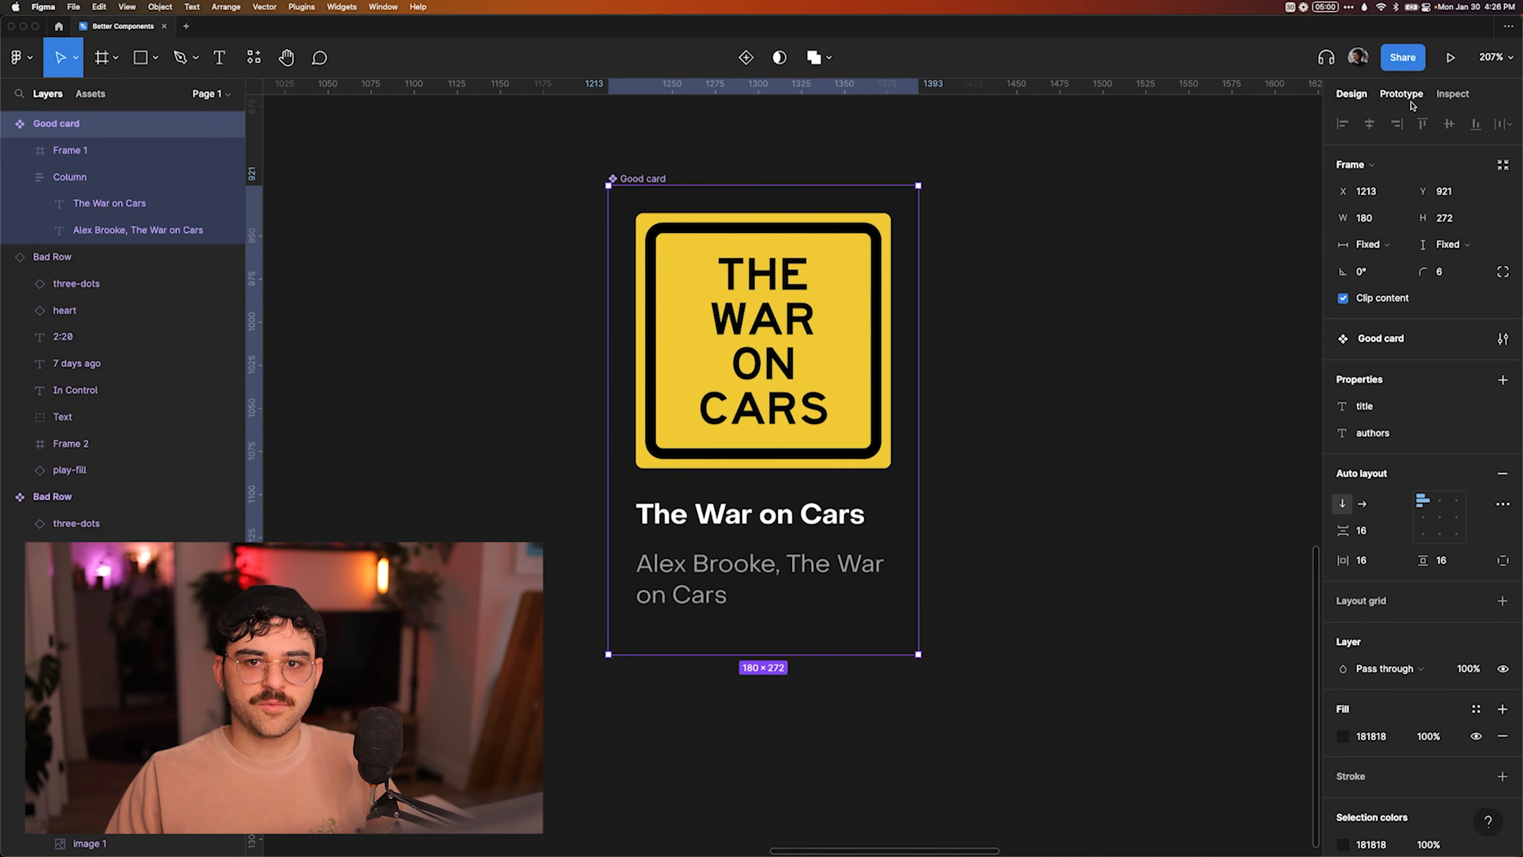
pyautogui.click(1441, 96)
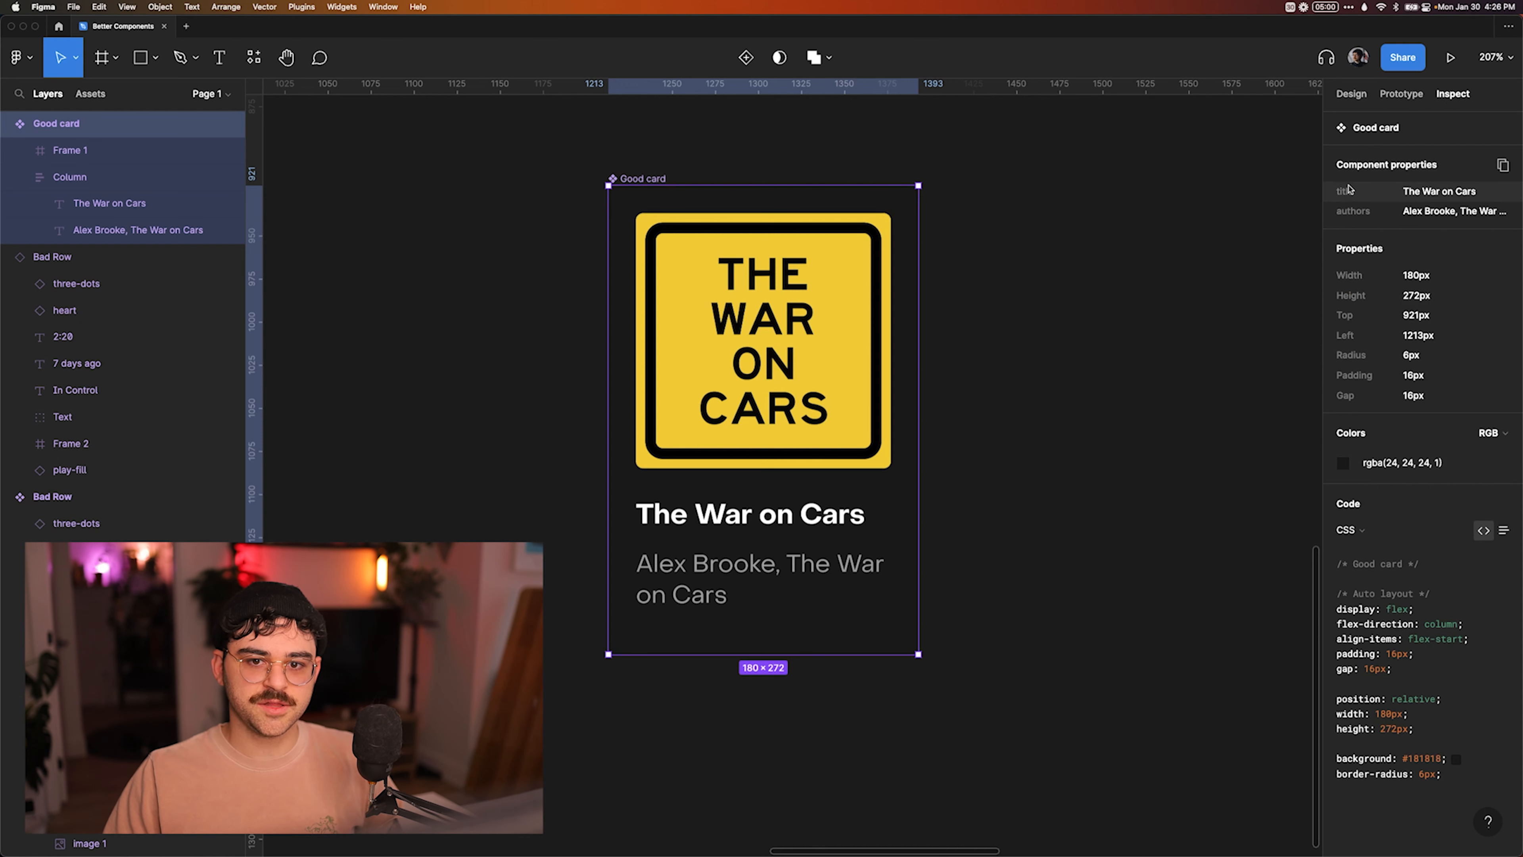
# Switch to VS Code and review the exported title, authors and coverURL props in Card.svelte.
pyautogui.press('super+Tab')
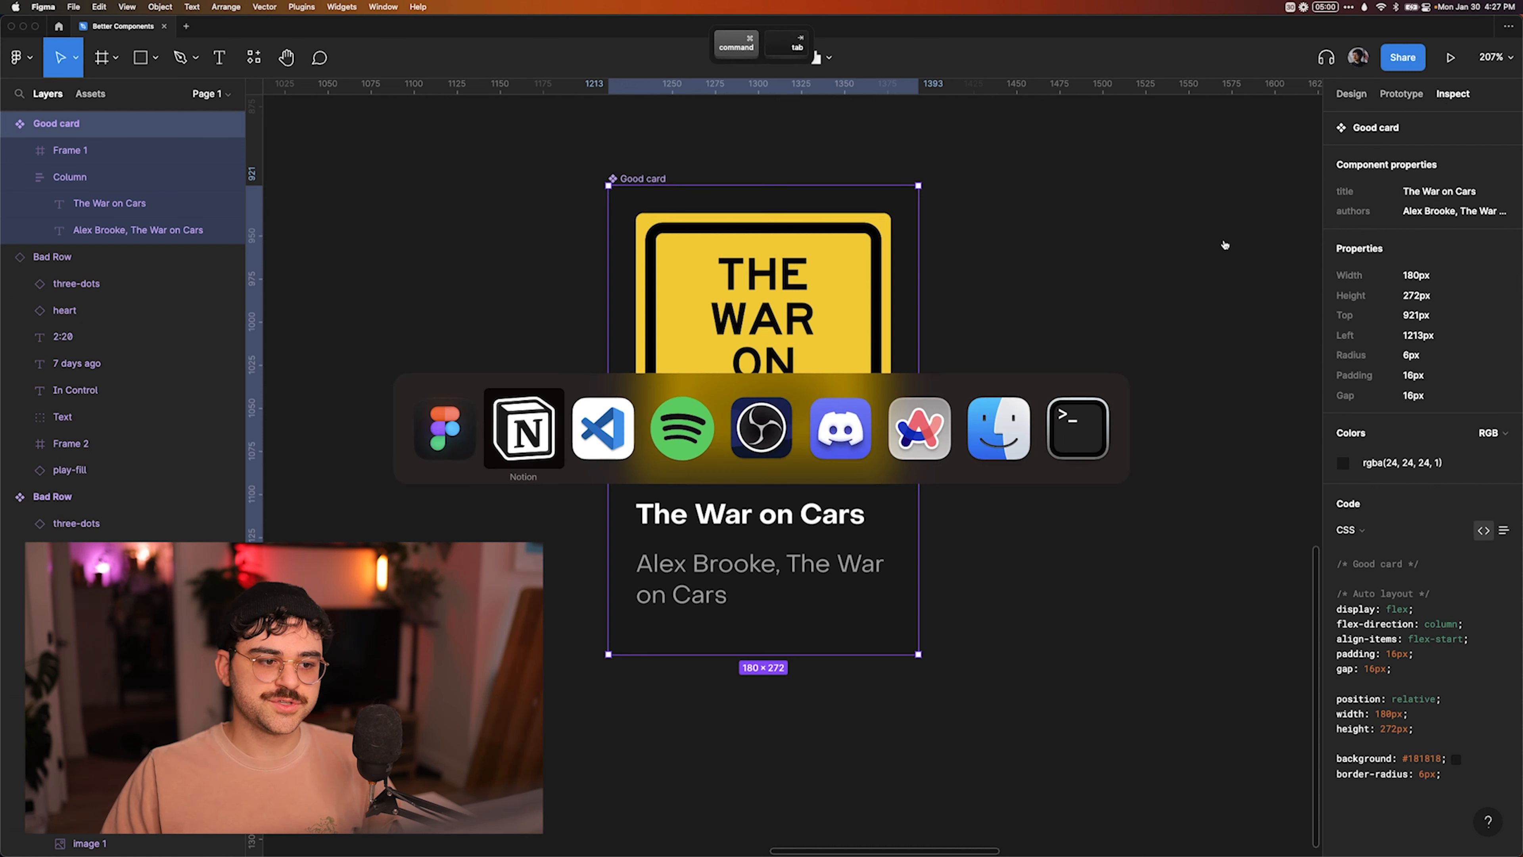
pyautogui.press('super+Tab')
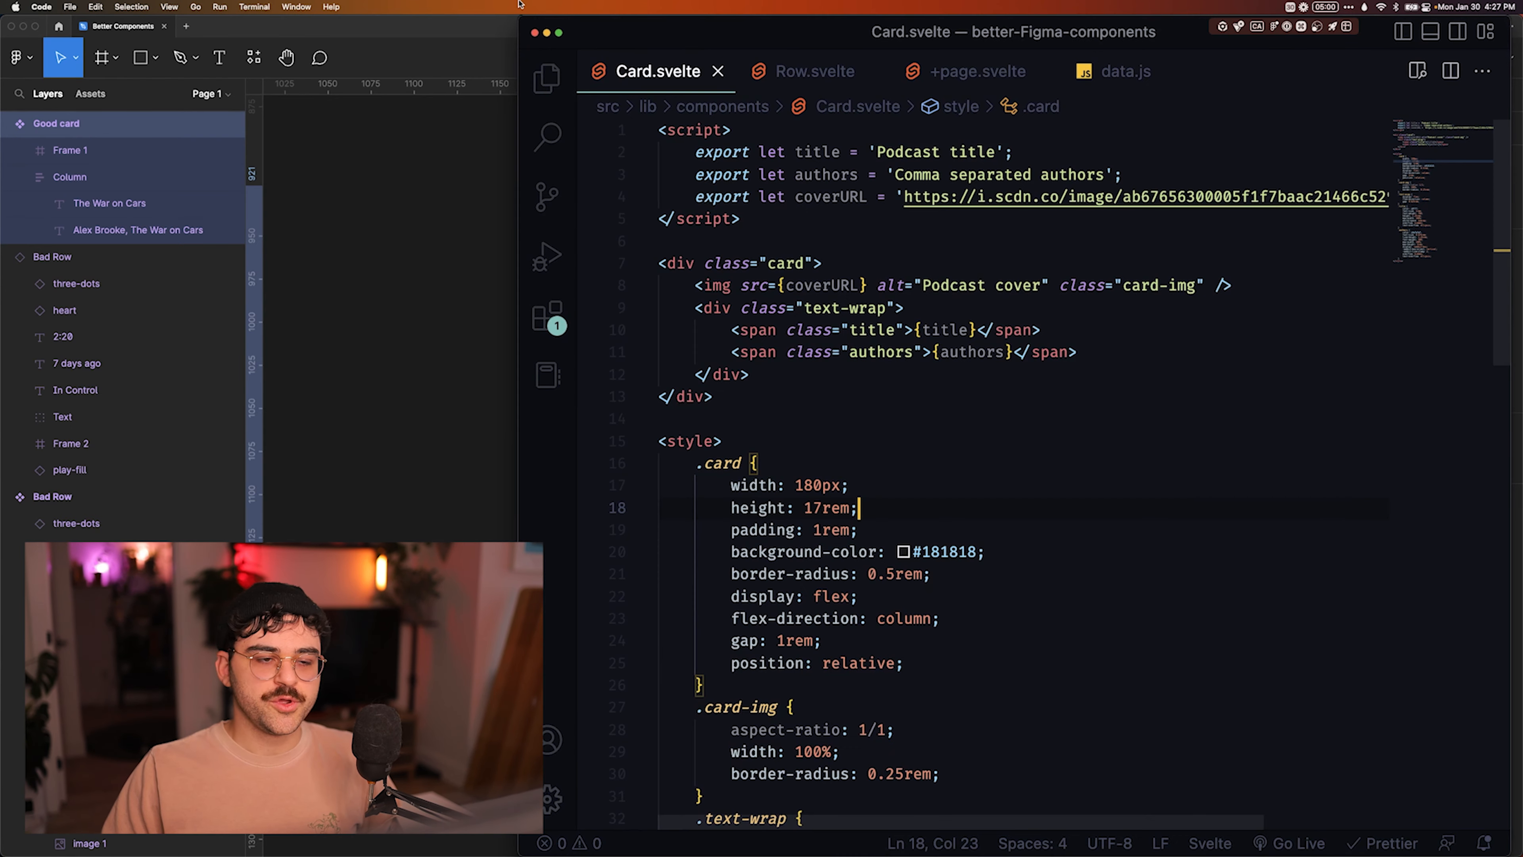
pyautogui.hscroll(1, 826, 201)
pyautogui.hscroll(-1, 810, 207)
pyautogui.hscroll(-1, 866, 207)
pyautogui.scroll(1, 866, 207)
pyautogui.moveTo(697, 152); pyautogui.dragTo(1005, 154)
pyautogui.click(1019, 156)
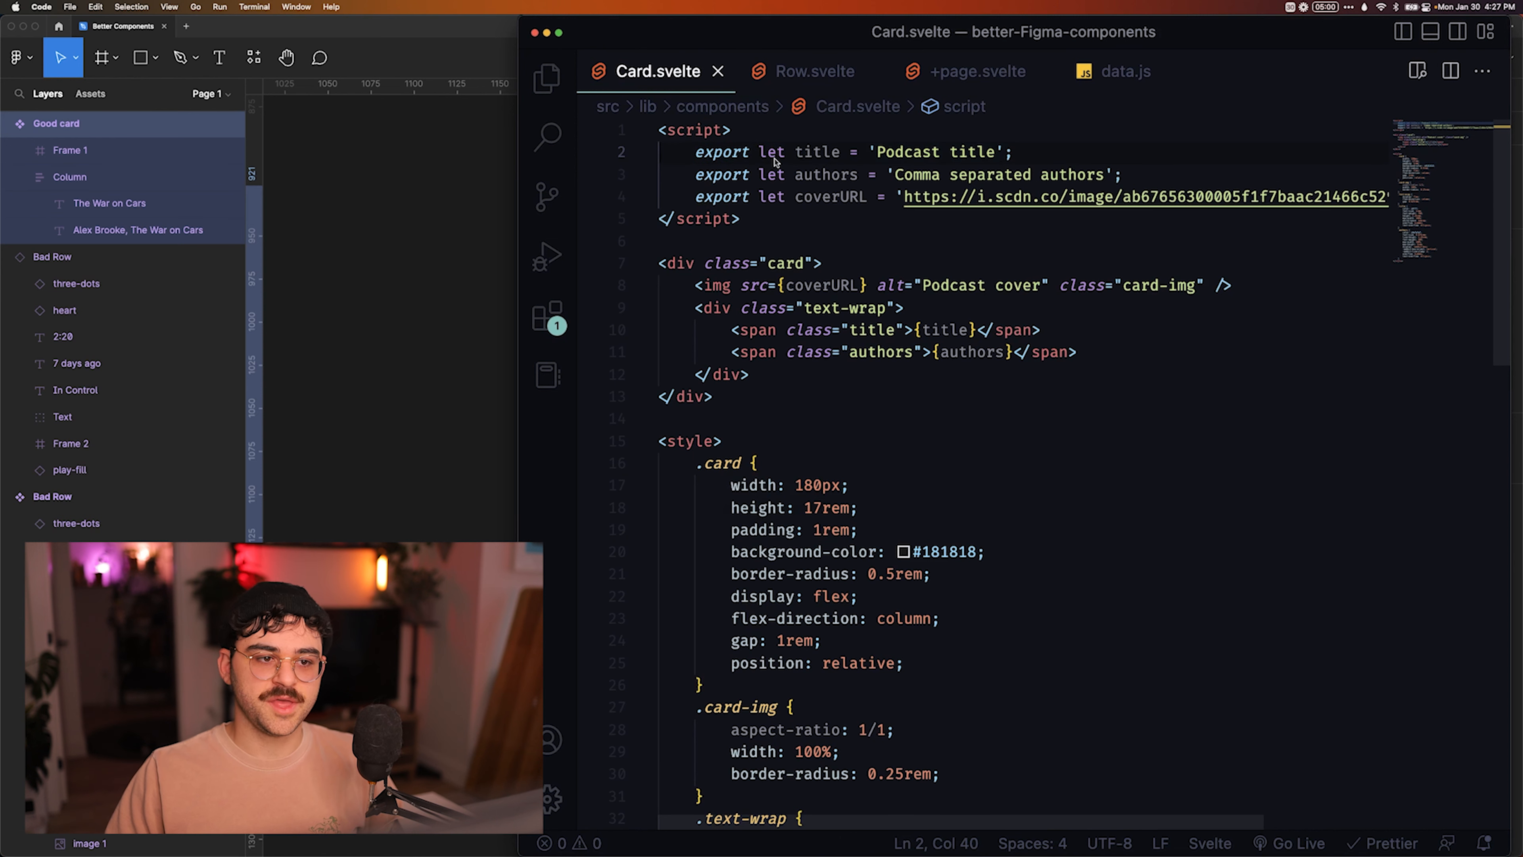
pyautogui.moveTo(695, 174); pyautogui.dragTo(1150, 170)
pyautogui.moveTo(696, 197); pyautogui.dragTo(947, 209)
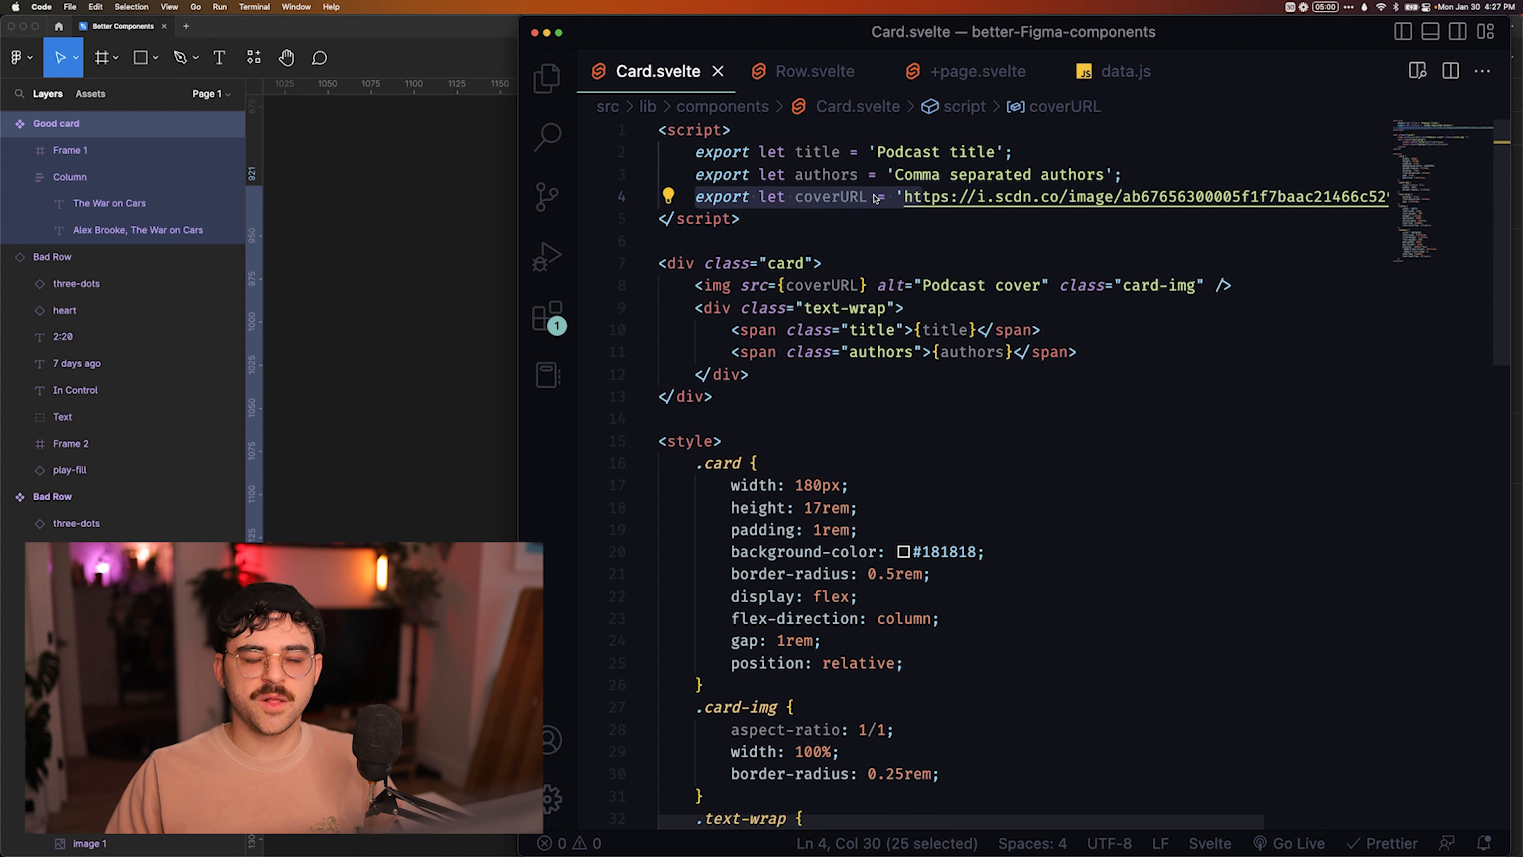
pyautogui.click(856, 198)
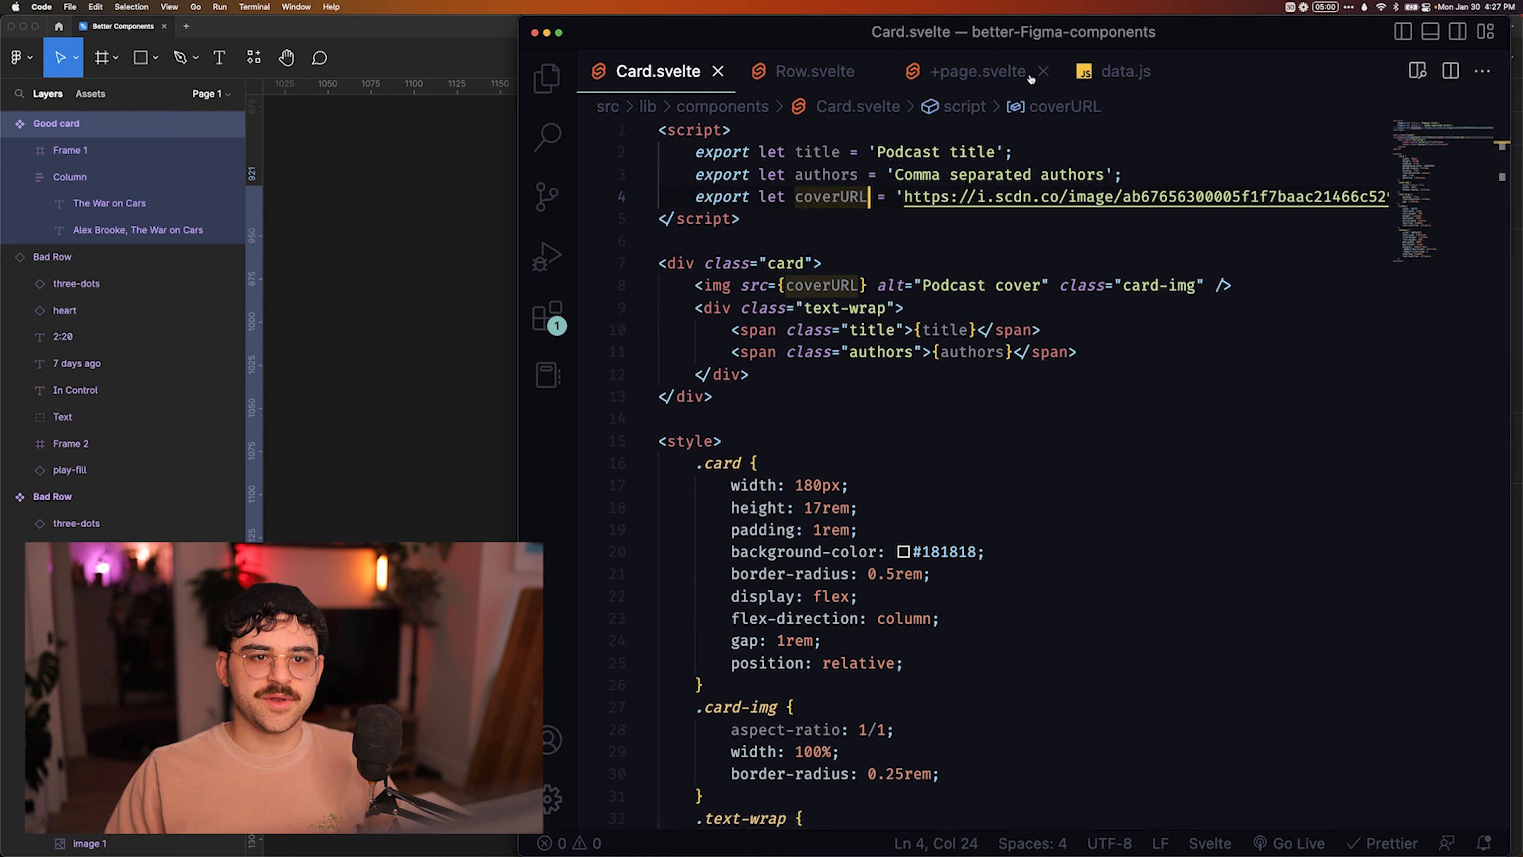
# Review how +page.svelte passes title, authors and coverURL to the Card component.
pyautogui.click(988, 74)
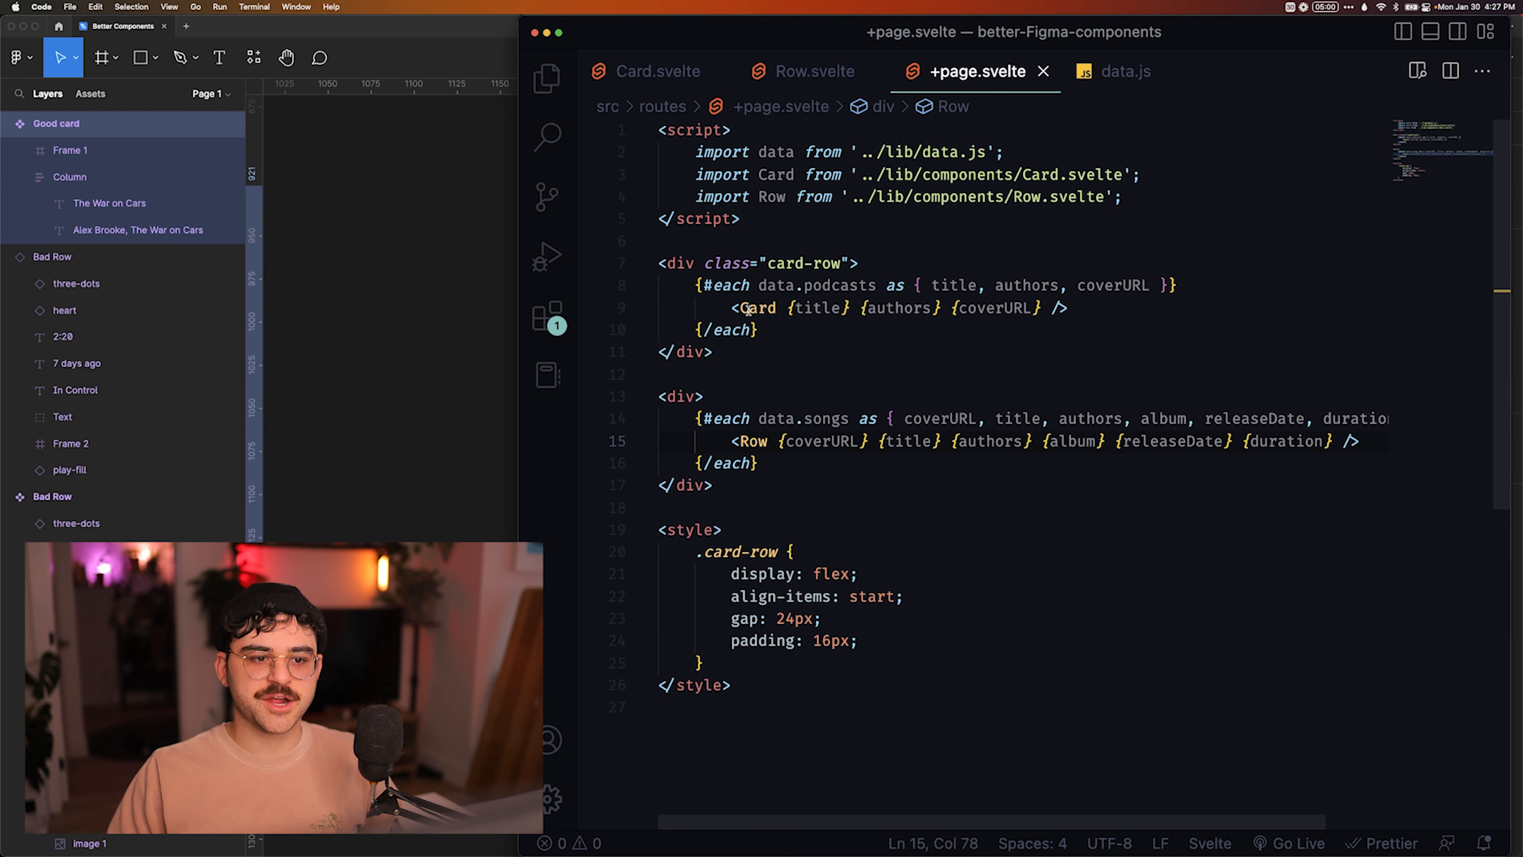
pyautogui.click(793, 308)
pyautogui.click(895, 308)
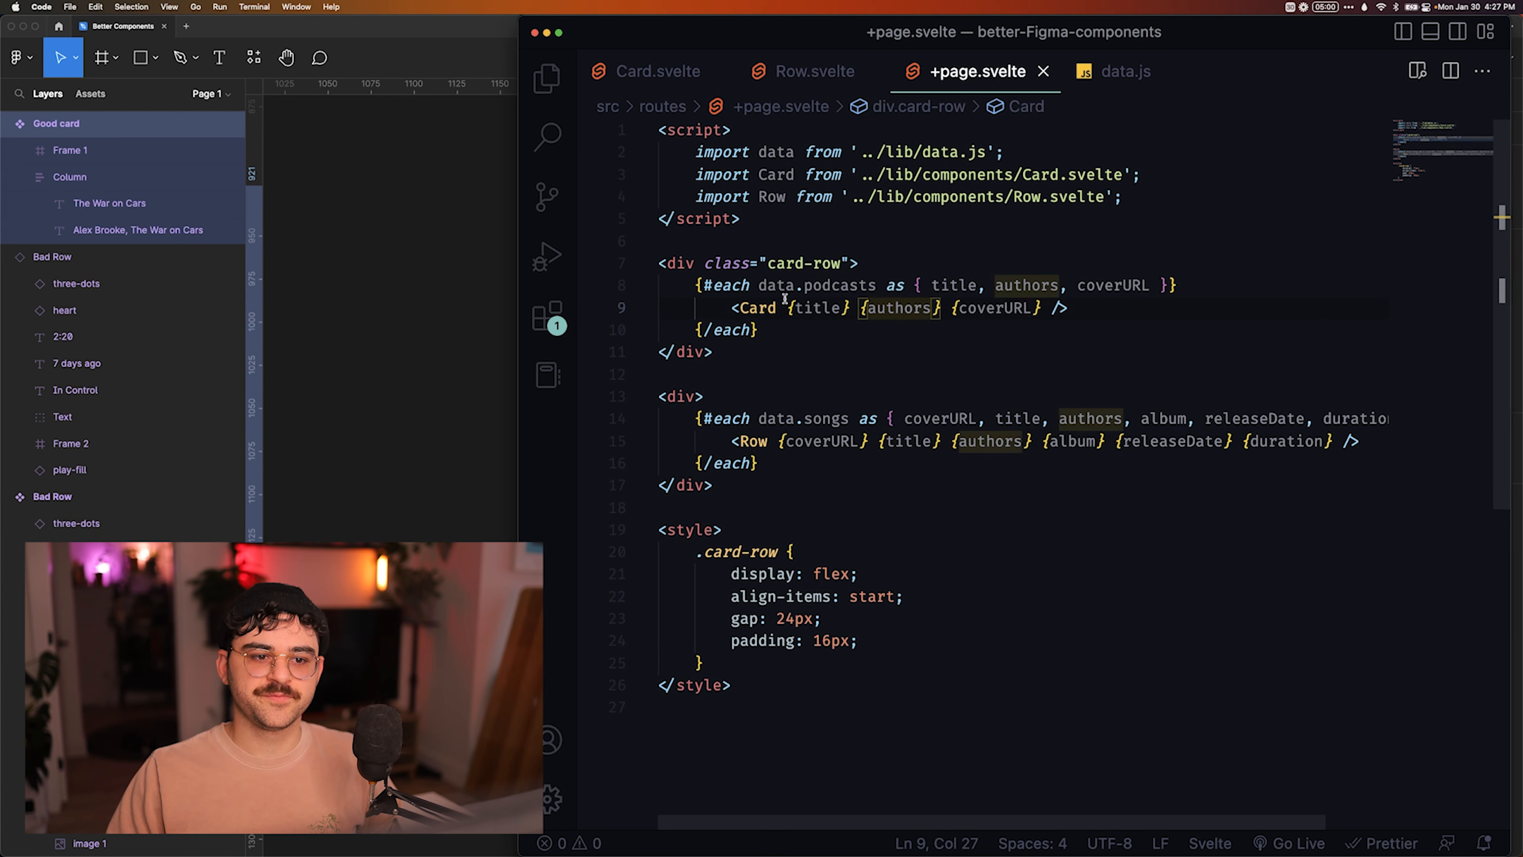
pyautogui.click(920, 307)
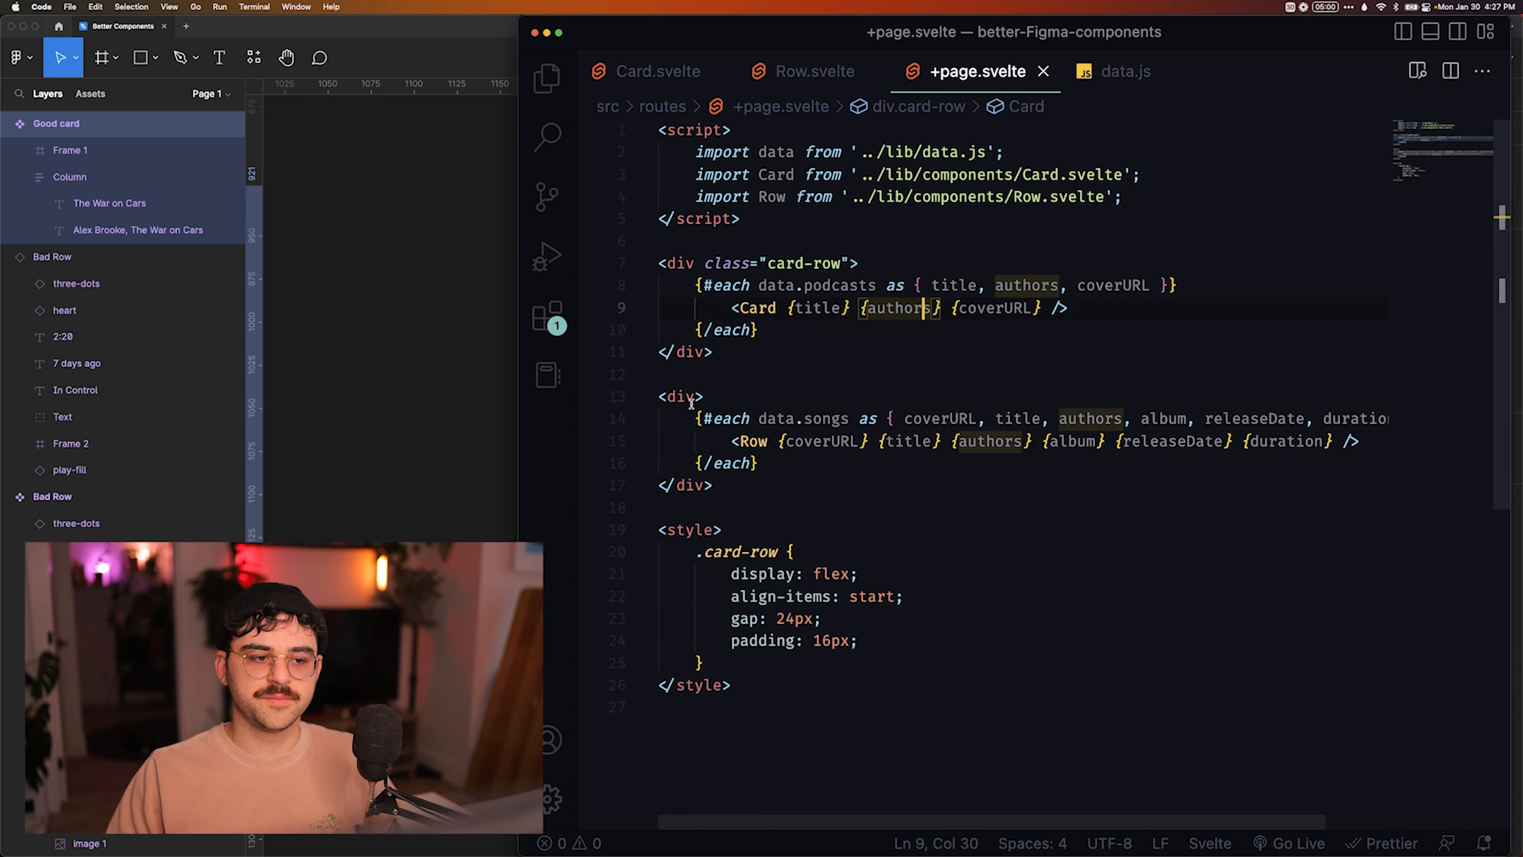
# Switch back to Figma and create a boolean visibility property named "hasAuthors" with value True for the card's authors text.
pyautogui.click(406, 382)
pyautogui.scroll(3, 690, 550)
pyautogui.press('Escape')
pyautogui.doubleClick(721, 576)
pyautogui.click(721, 576)
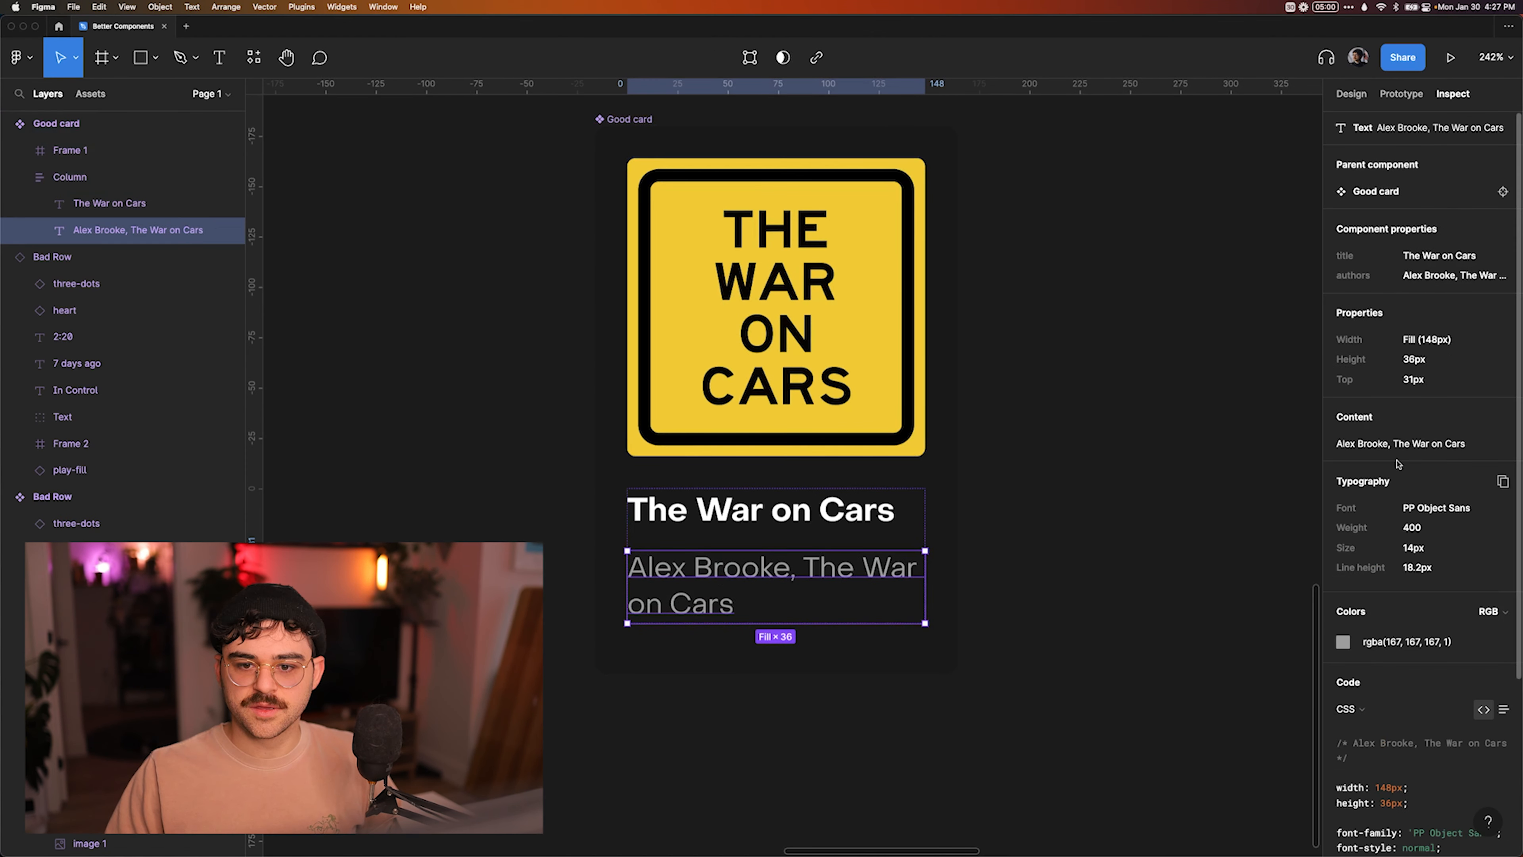
pyautogui.click(1351, 94)
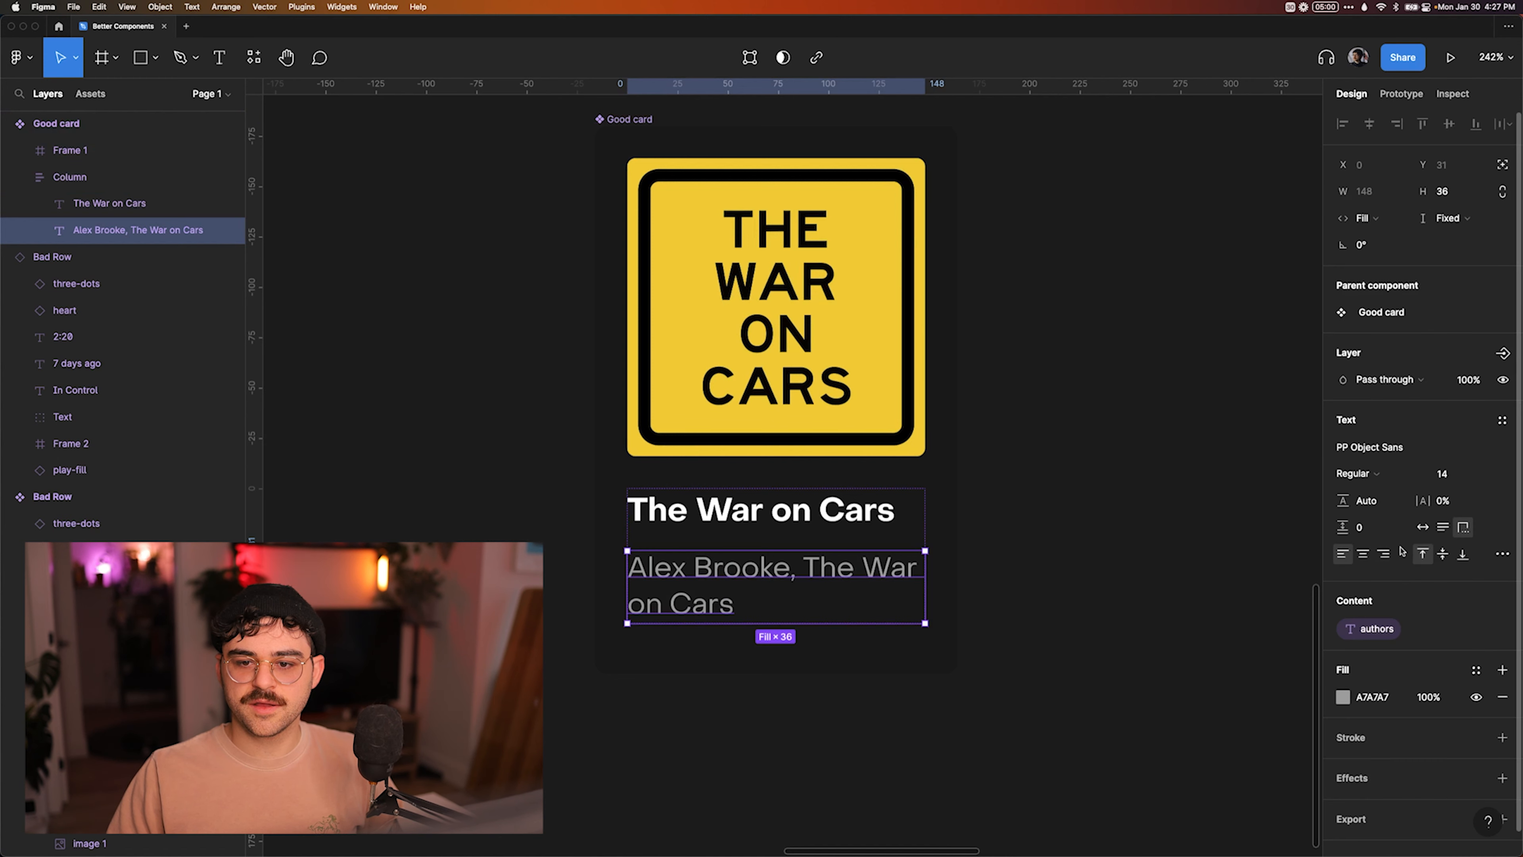
pyautogui.click(1502, 355)
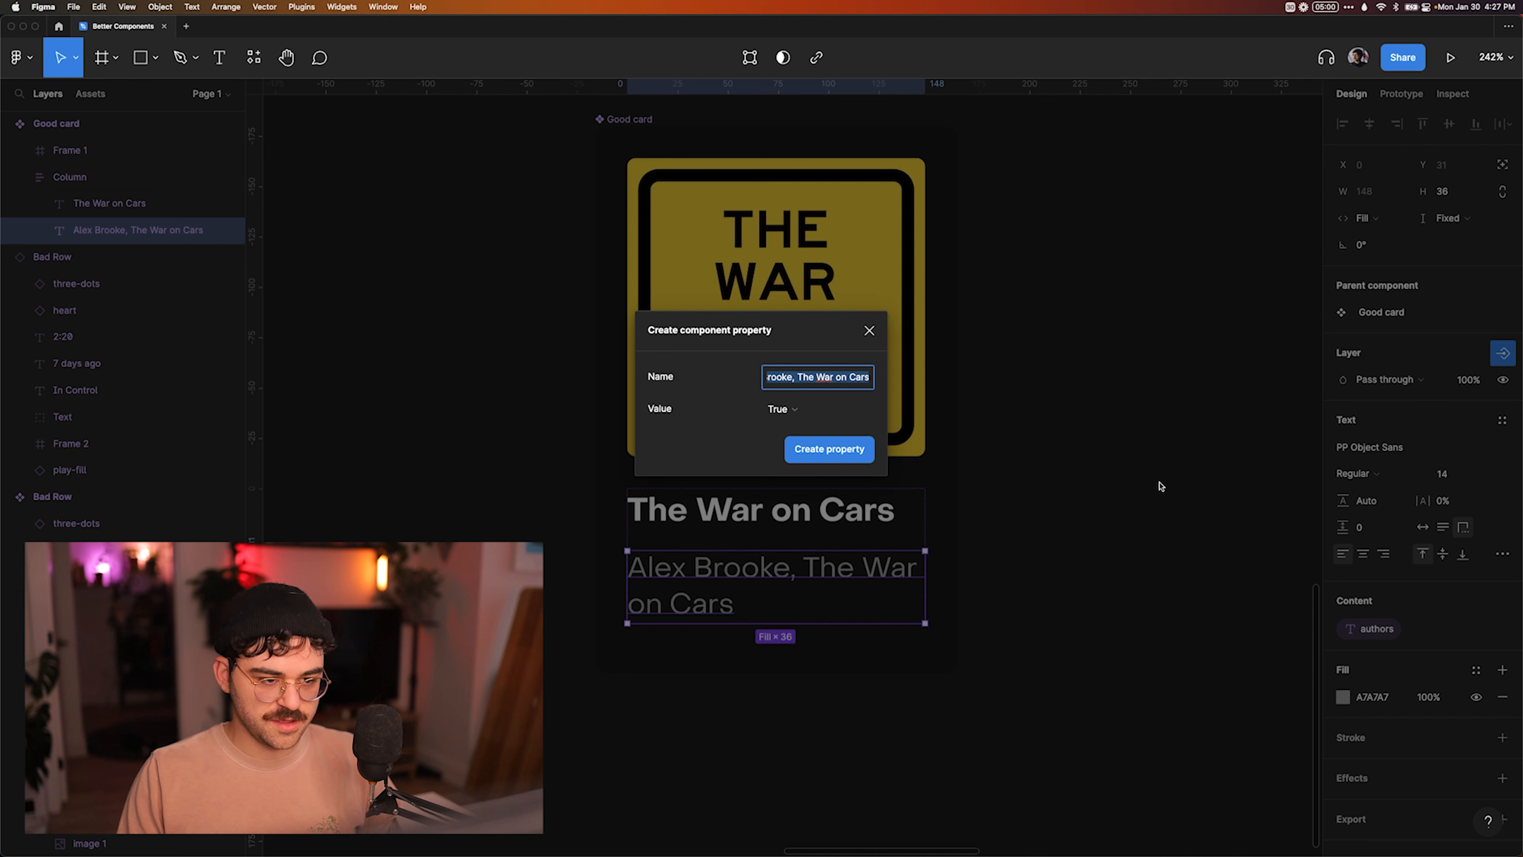
pyautogui.write('has')
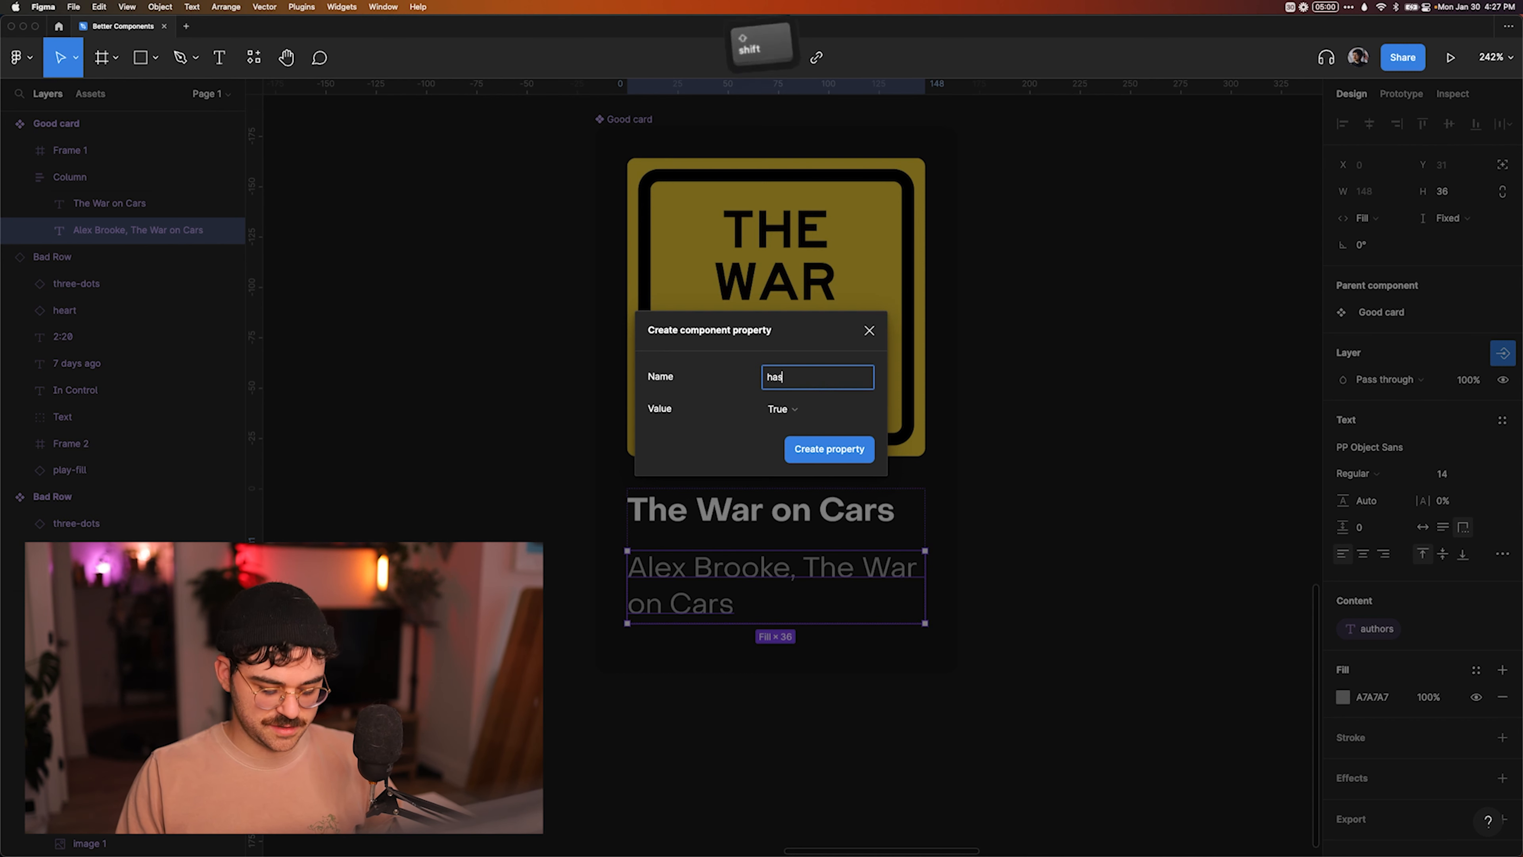
pyautogui.write('Descr')
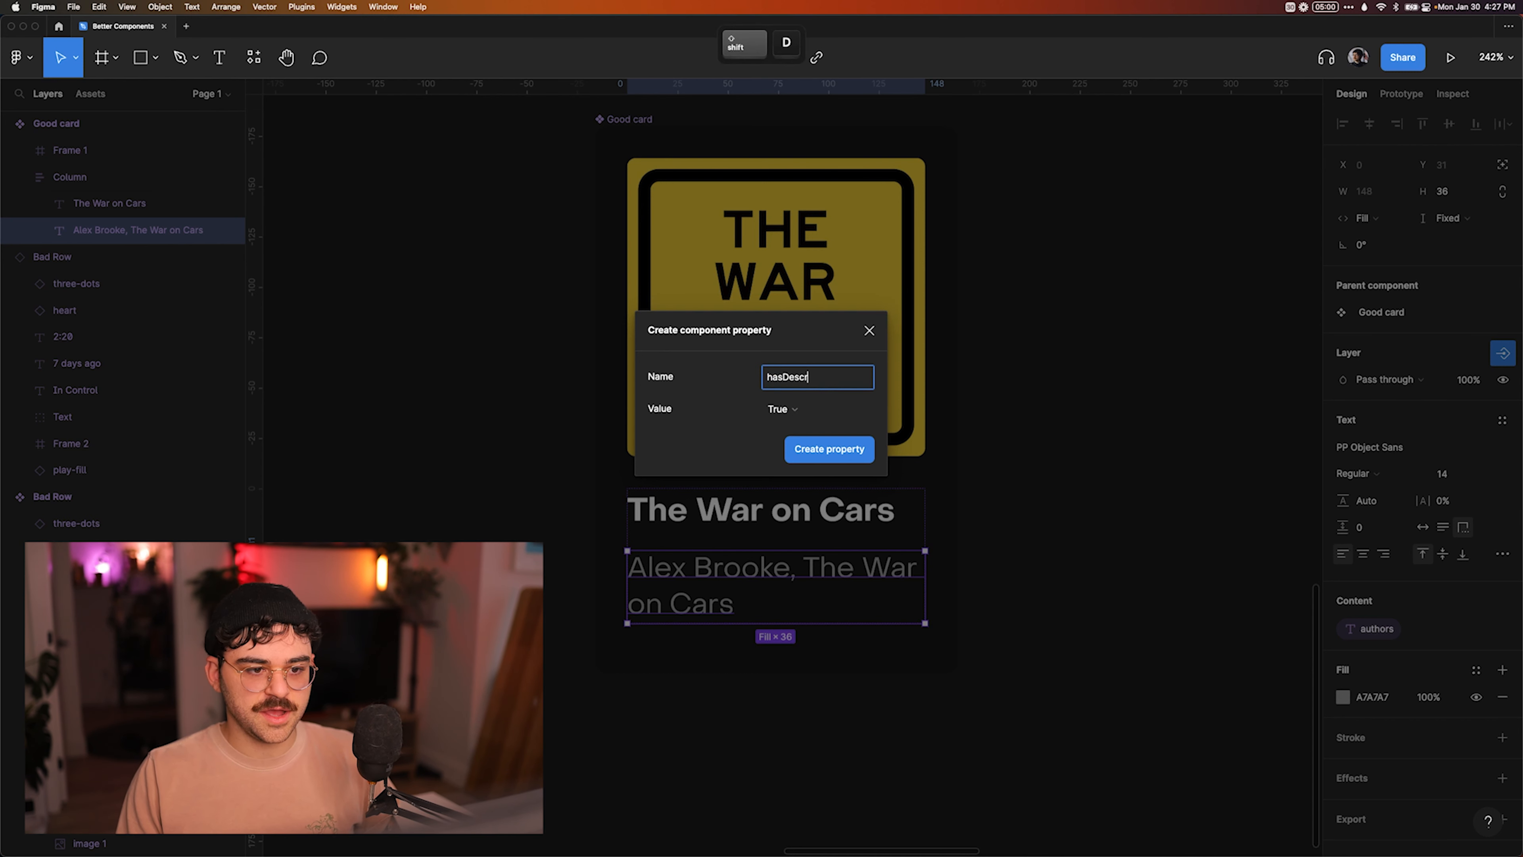
pyautogui.write('Authors')
pyautogui.press('Return')
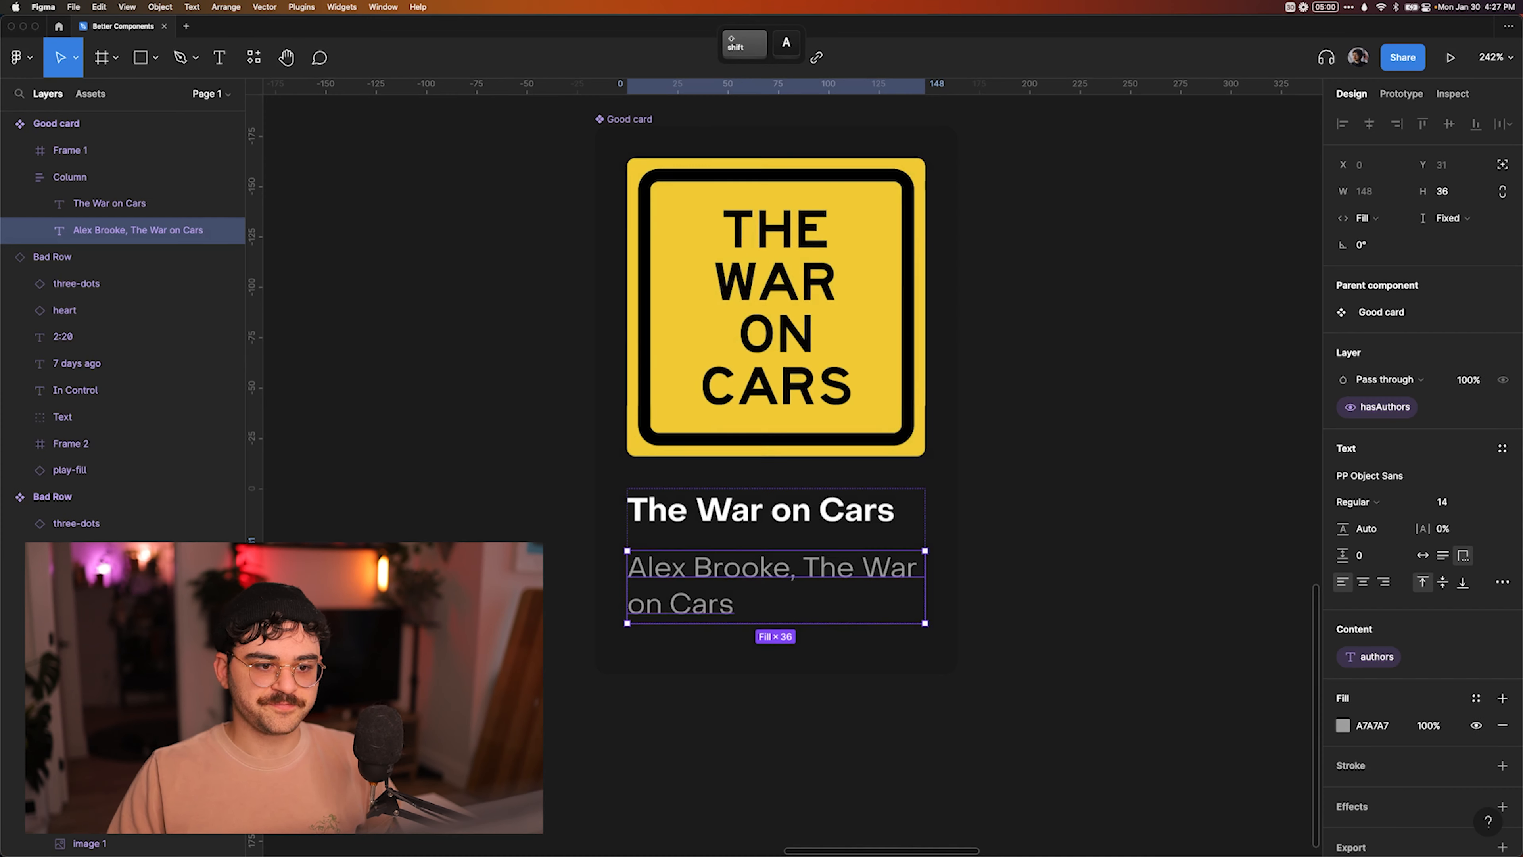
pyautogui.click(1102, 401)
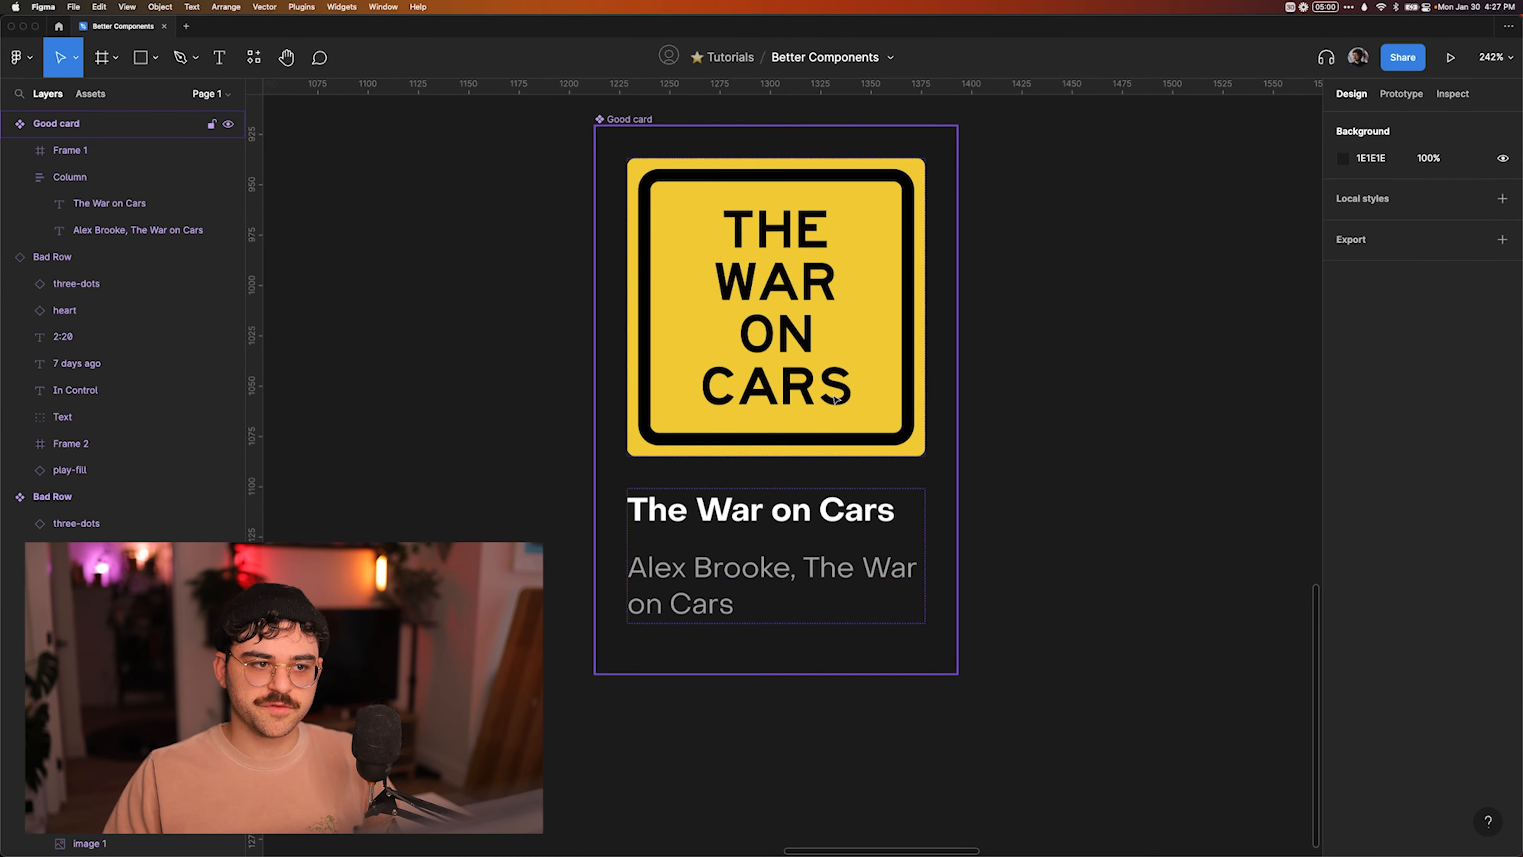
# Place an instance of Good card beside the original, turn off its hasAuthors property and inspect its component properties.
pyautogui.hscroll(3, 837, 397)
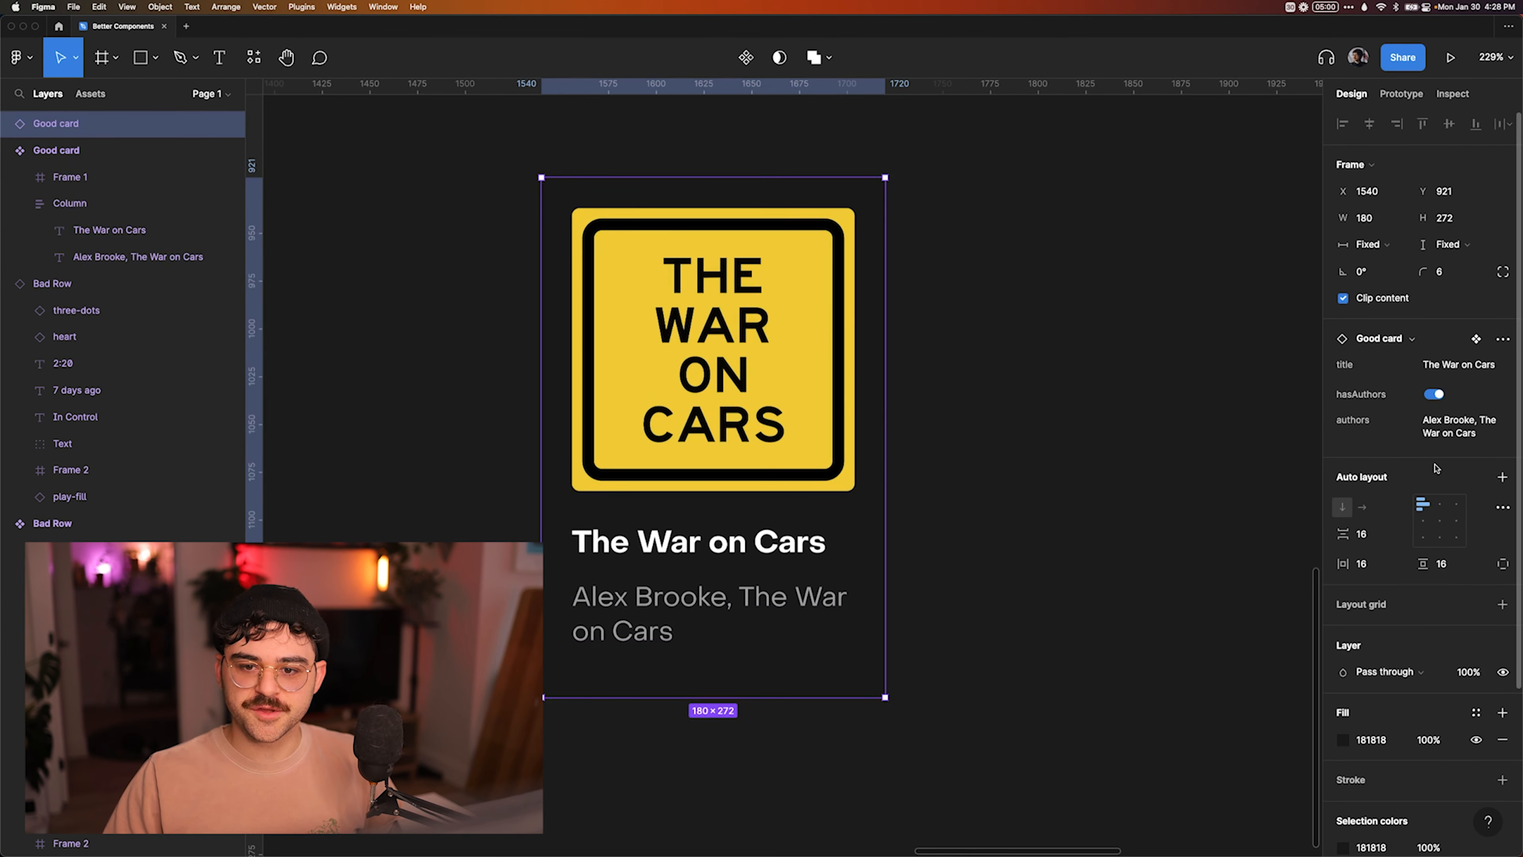
pyautogui.click(1435, 394)
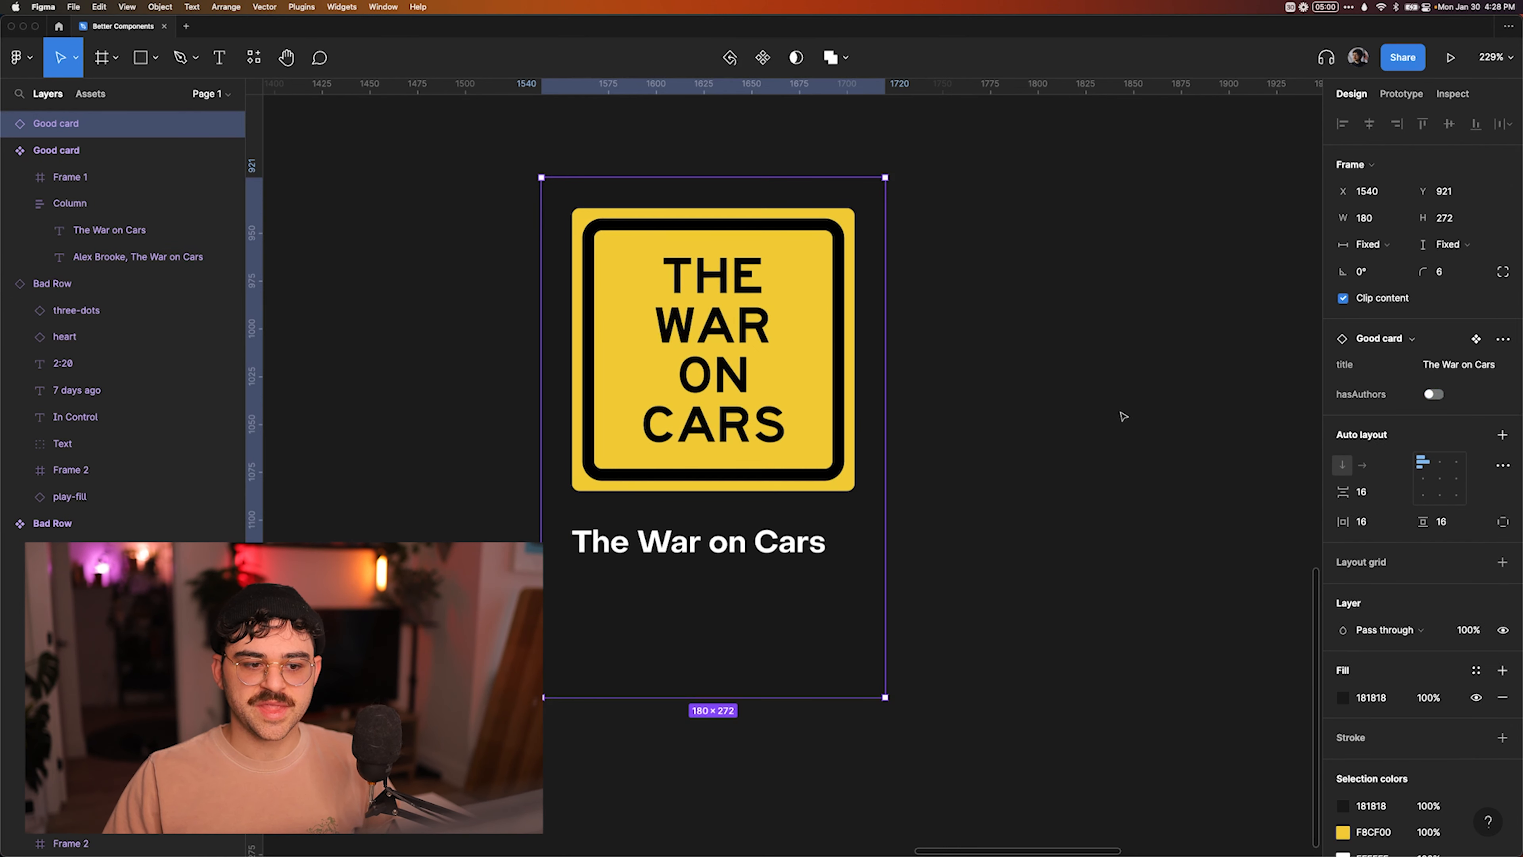
pyautogui.click(1443, 96)
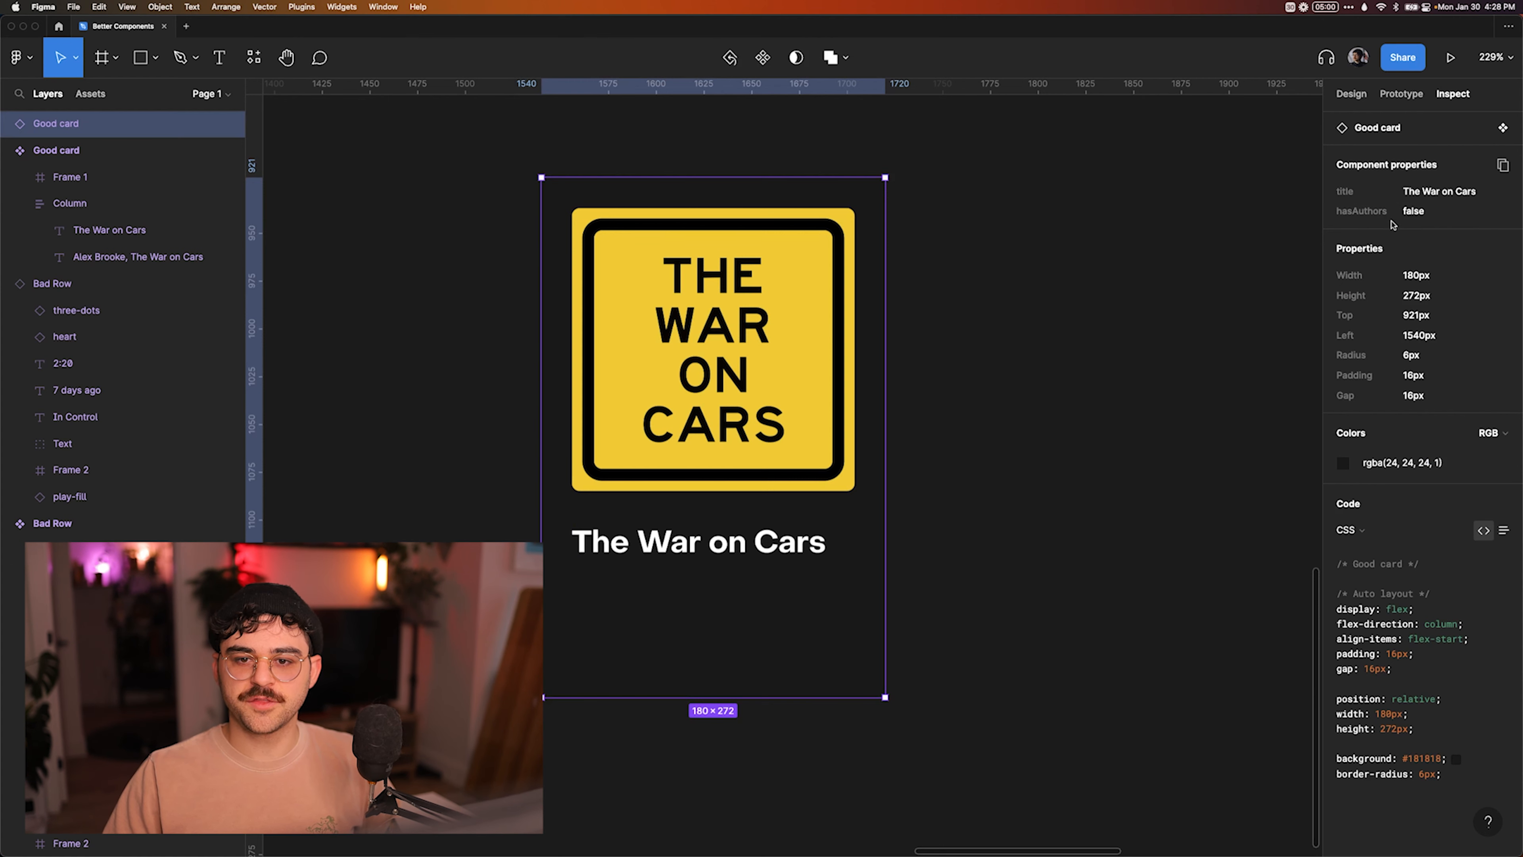
# Switch to VS Code, add "export let hasAuthors = true;" below the title prop in Card.svelte, and save the file.
pyautogui.press('super+Tab')
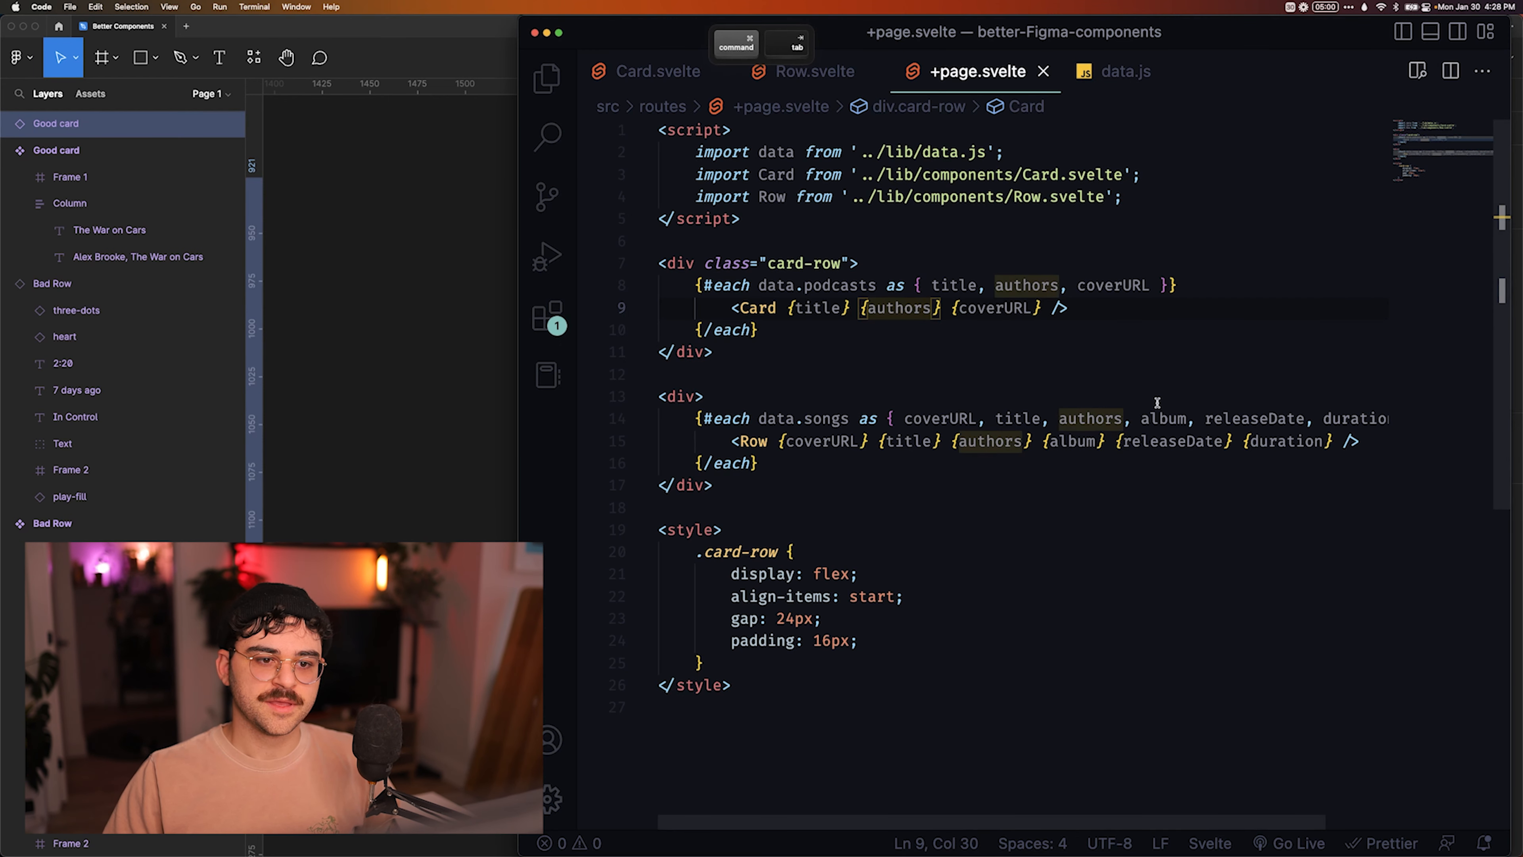
pyautogui.click(659, 72)
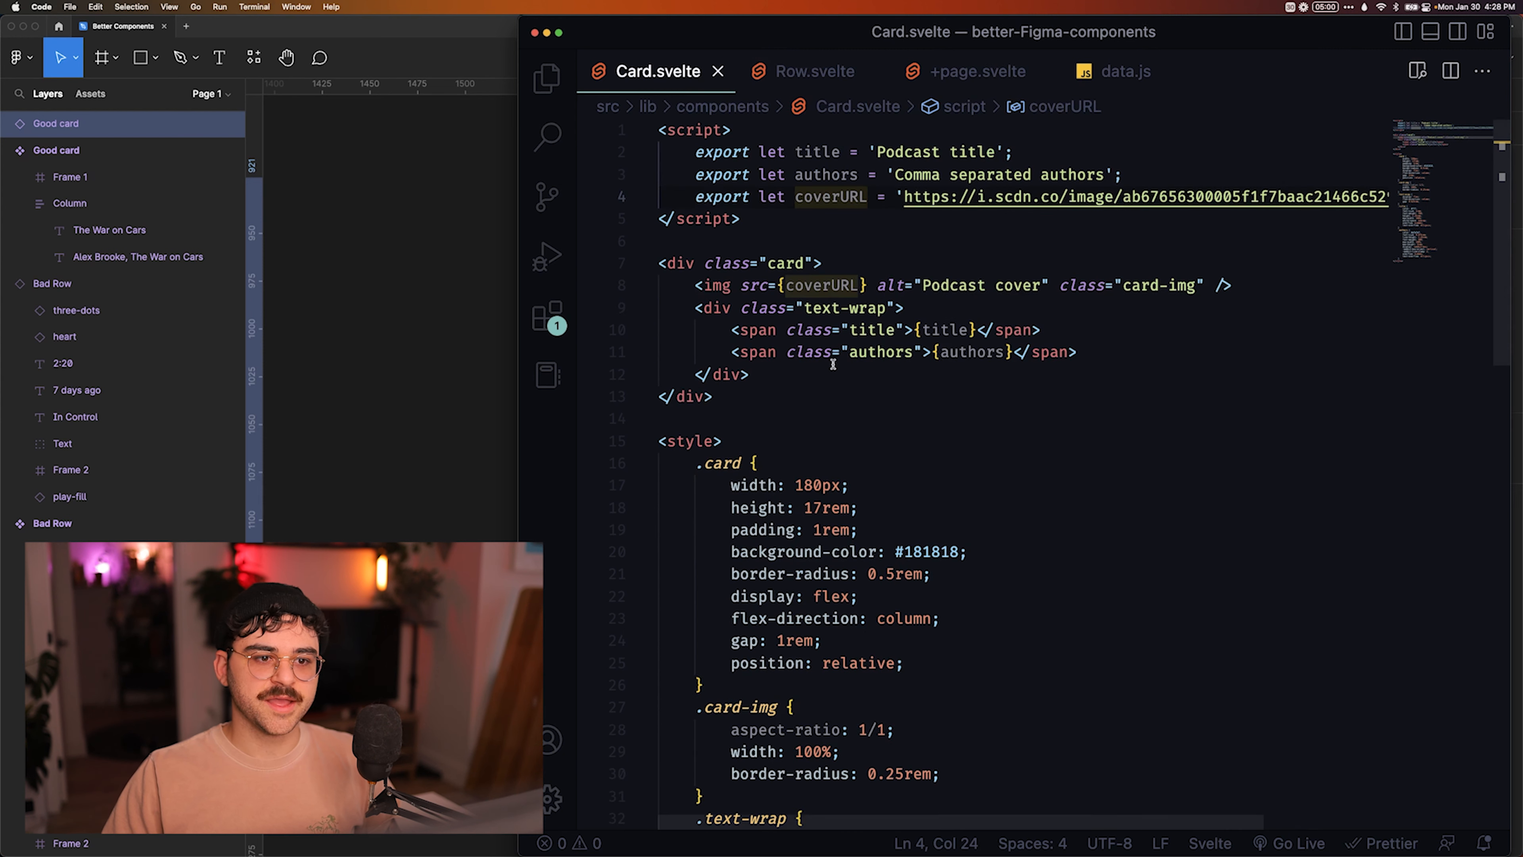
pyautogui.click(1017, 152)
pyautogui.press('Return')
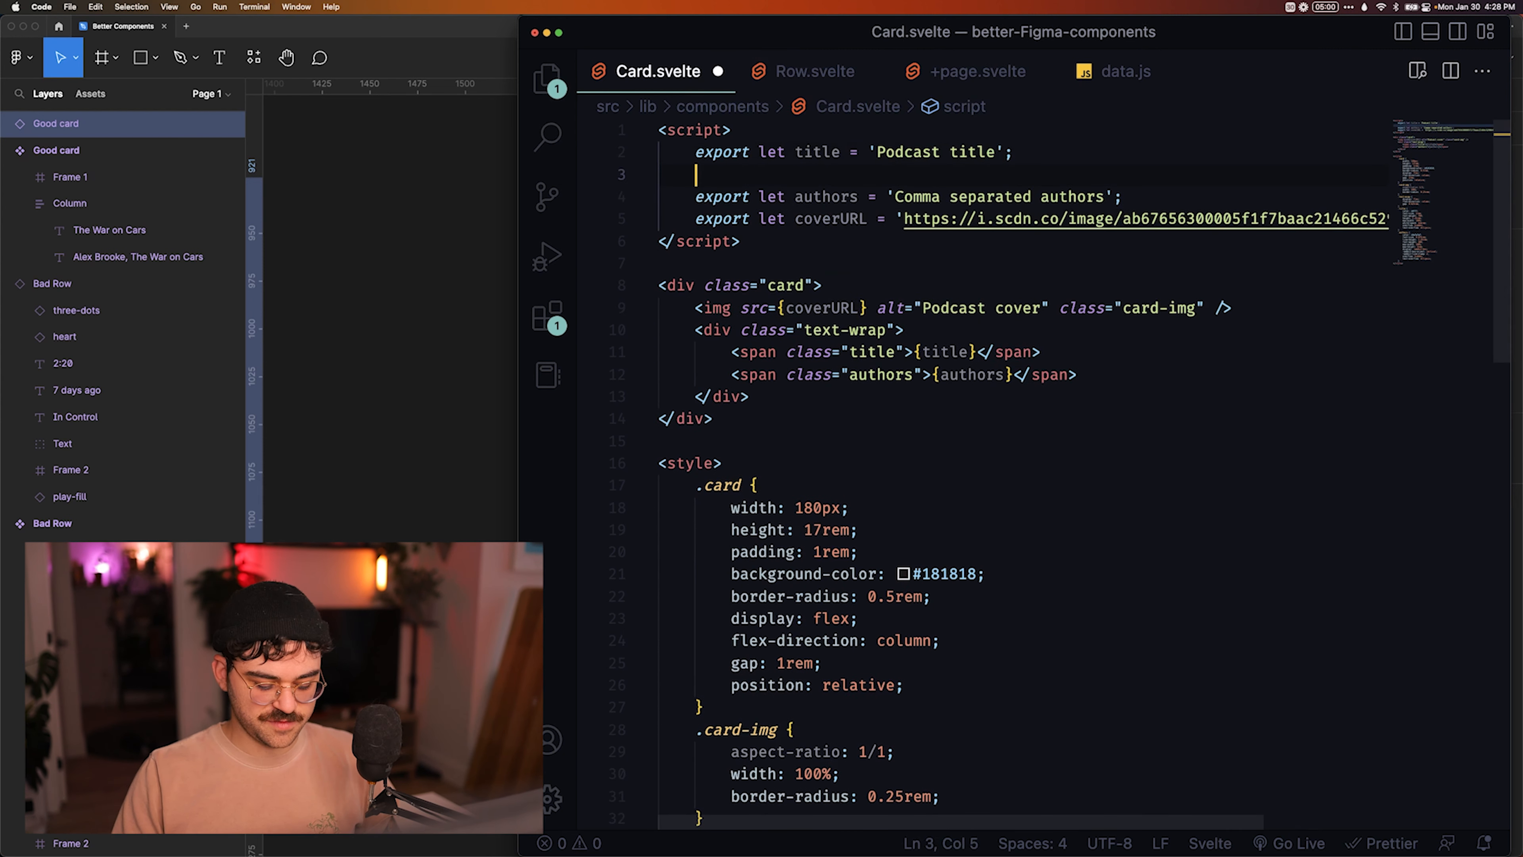
pyautogui.write('export let ')
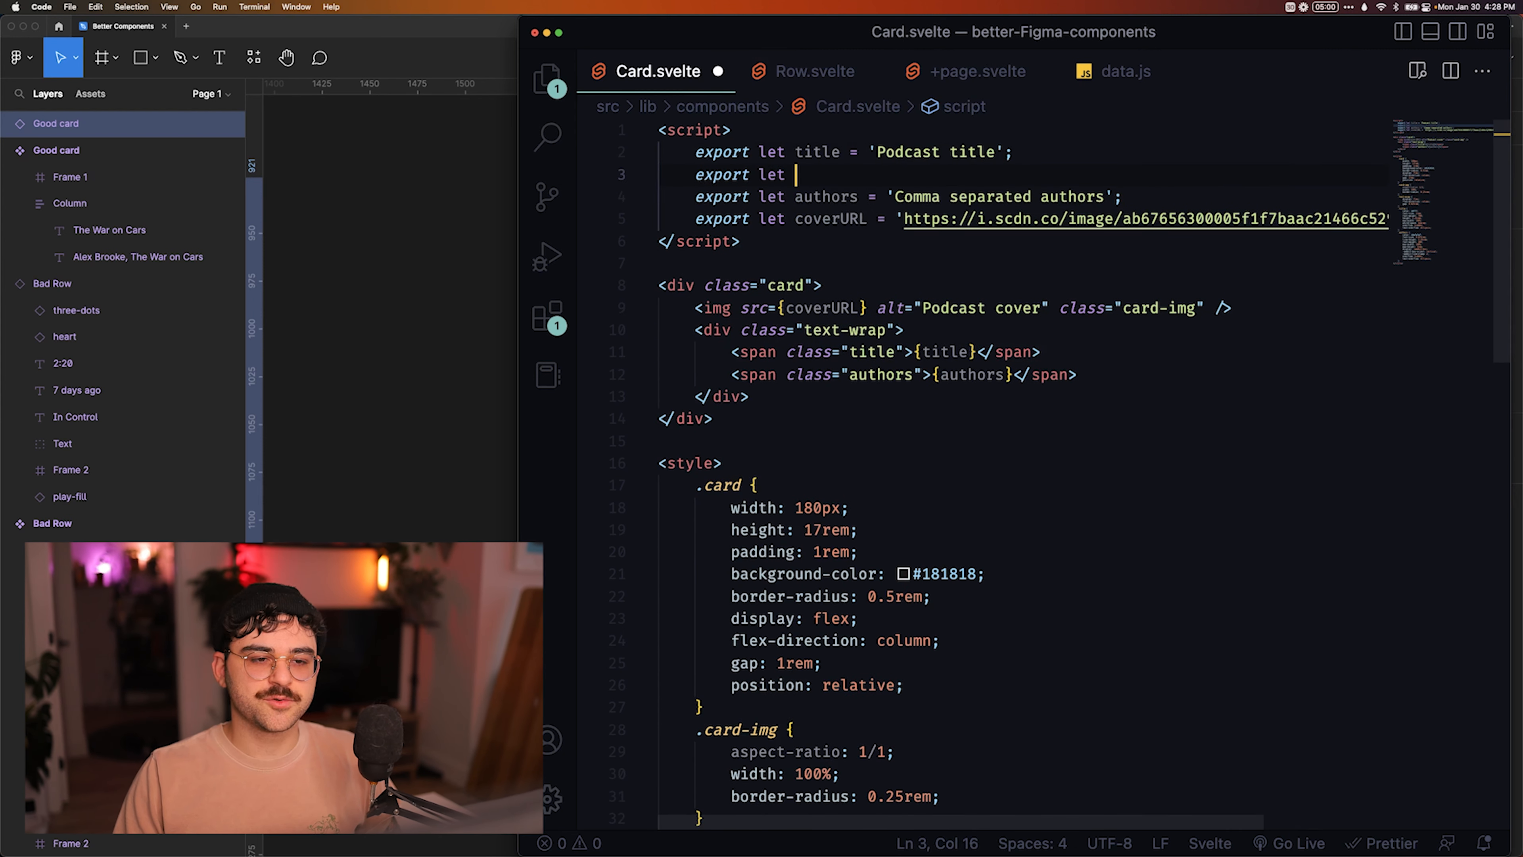
pyautogui.write('hasAuthors = ')
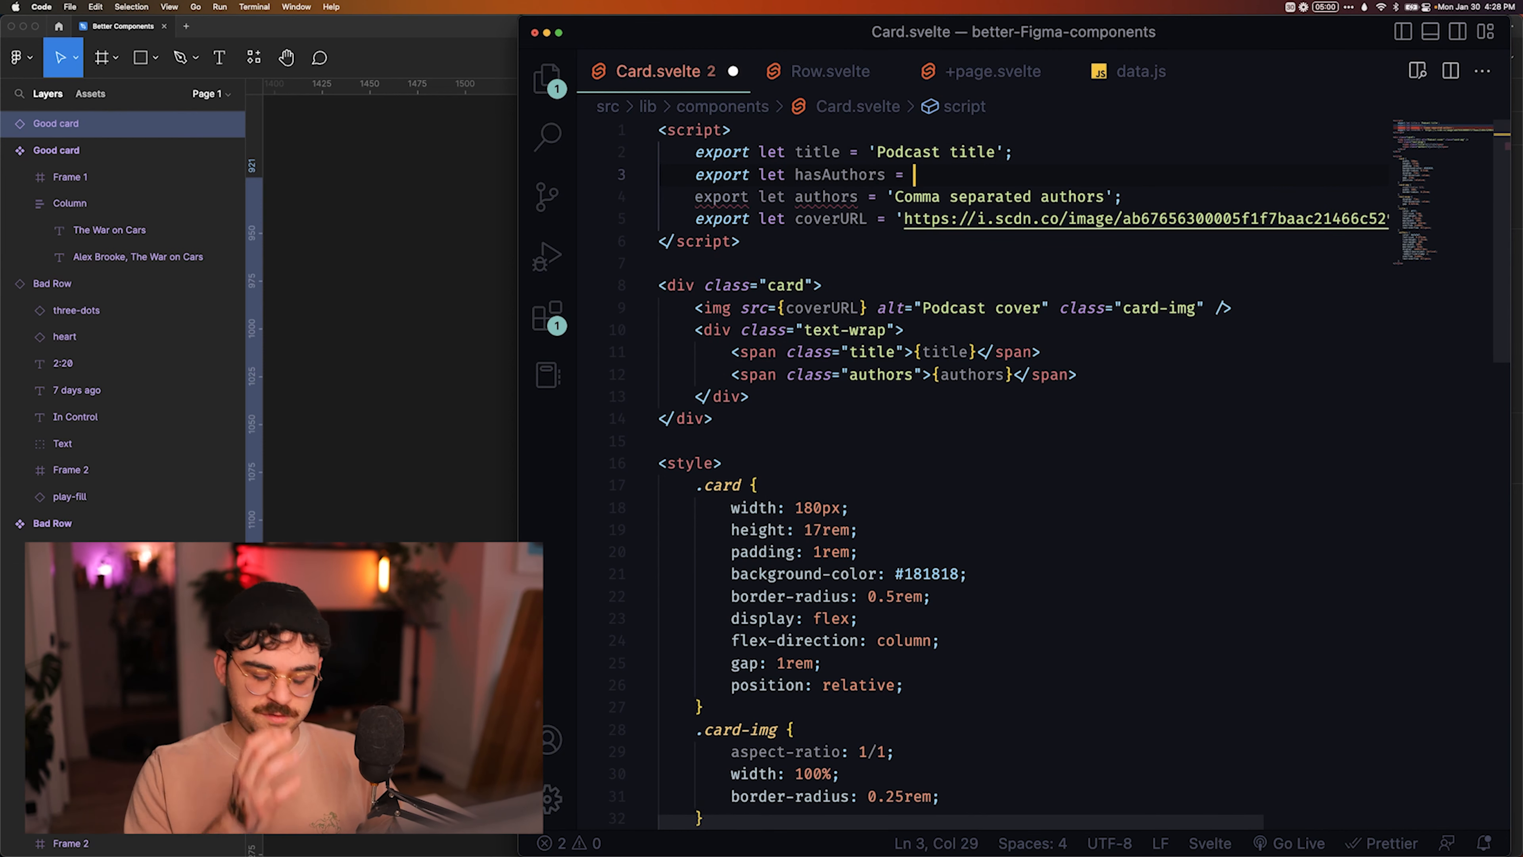
pyautogui.write('true')
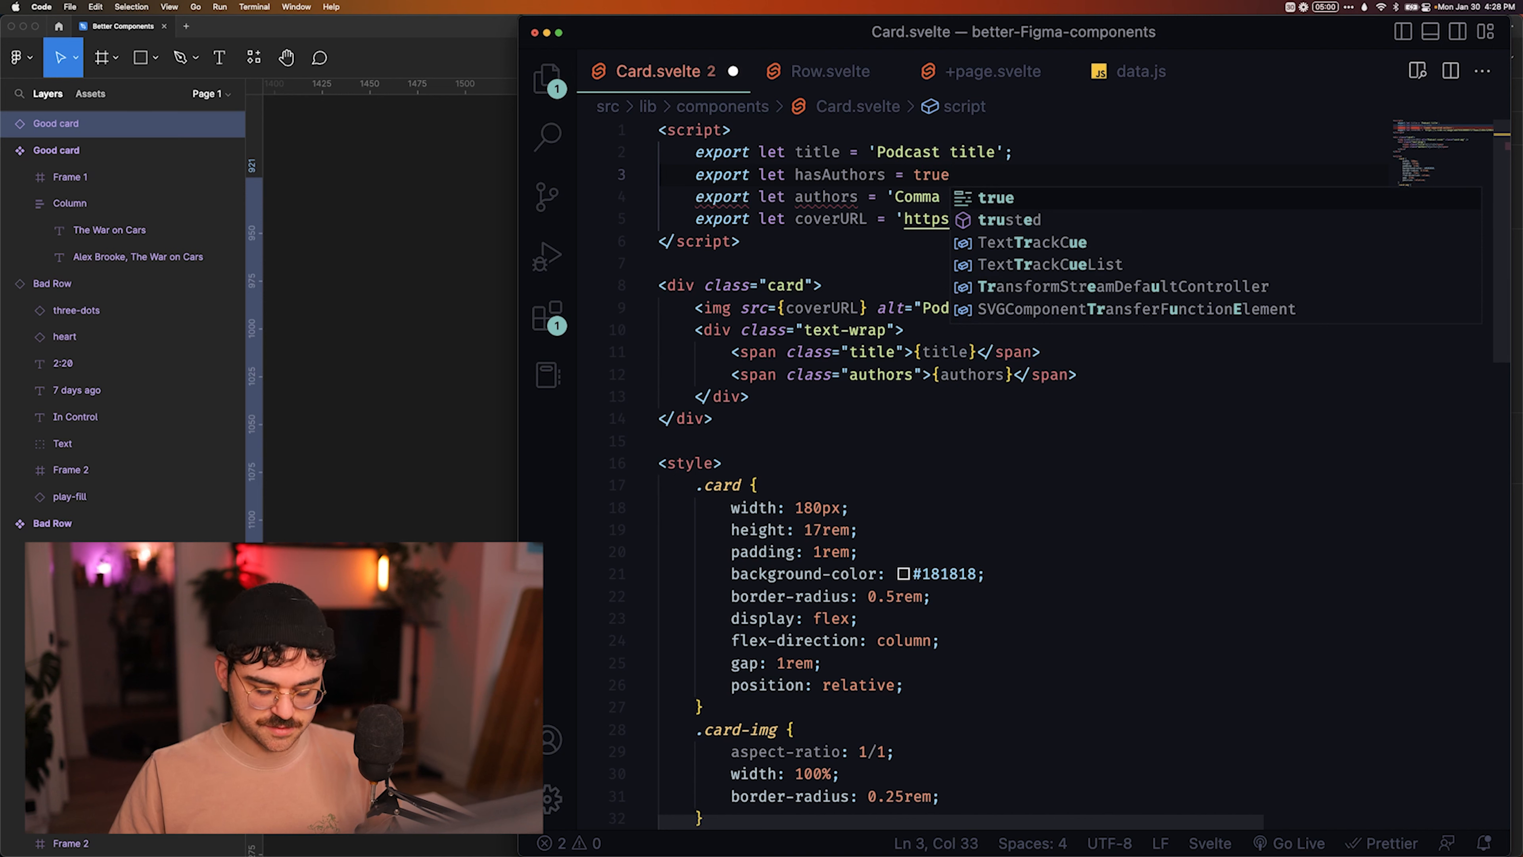
pyautogui.write(';')
pyautogui.press('super+s')
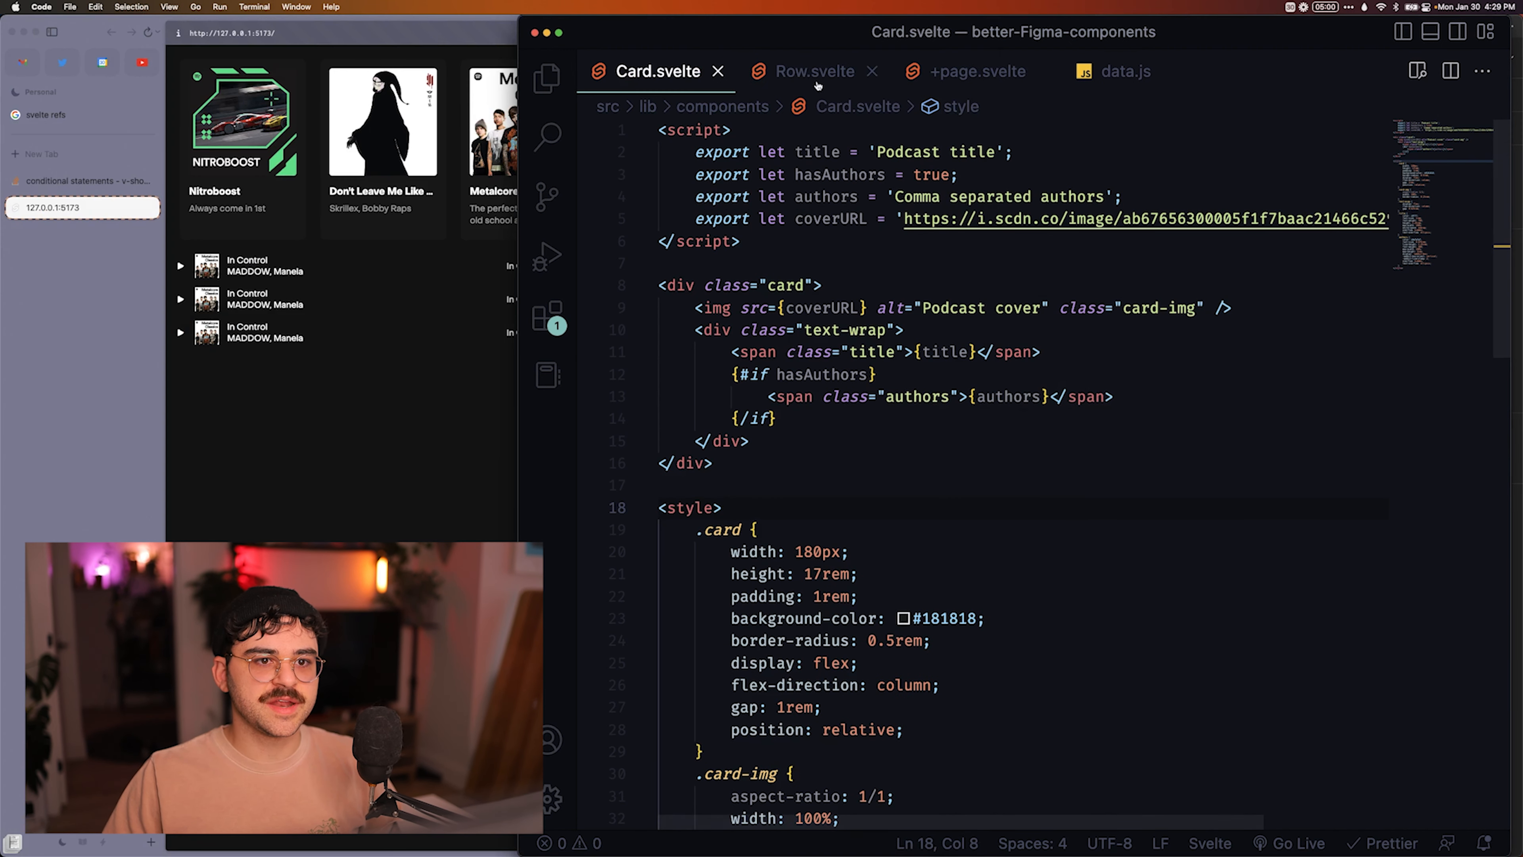
# Try passing hasAuthors=false to the Card component in +page.svelte and save the file.
pyautogui.click(955, 74)
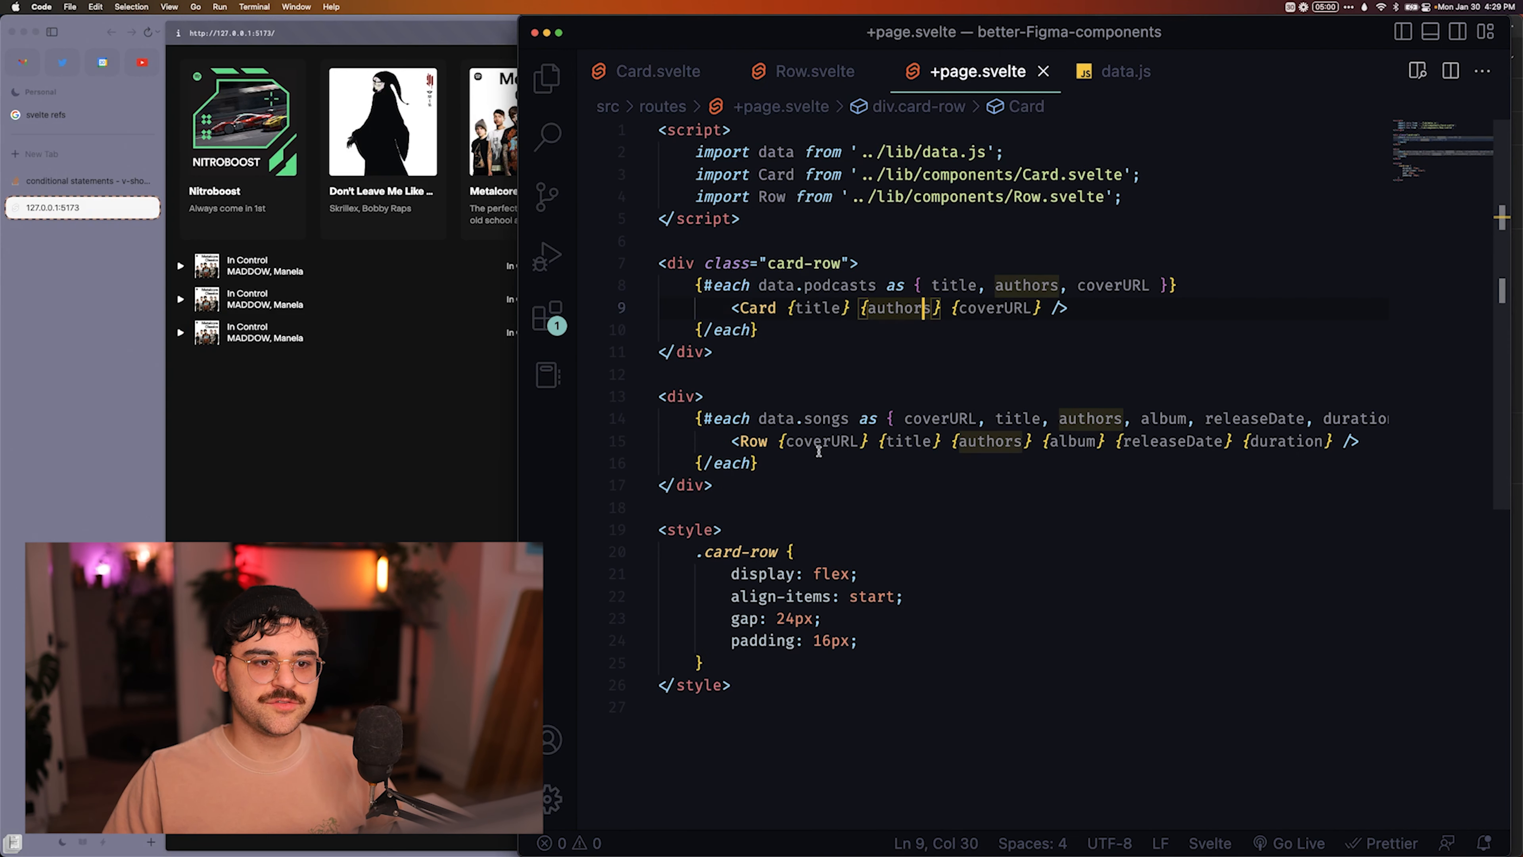
pyautogui.click(1045, 307)
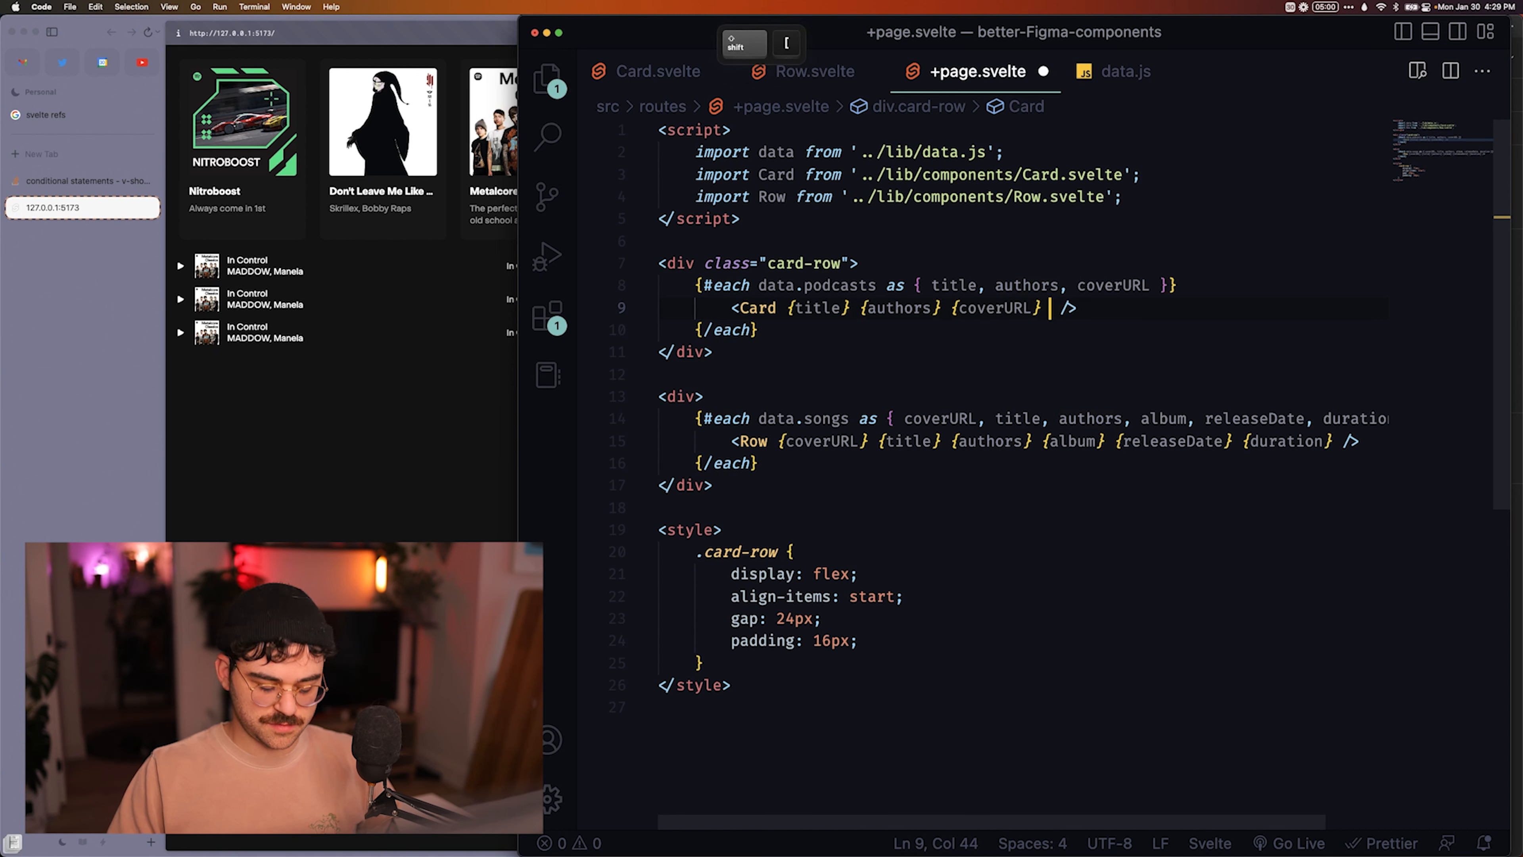
pyautogui.write('hasAuthors')
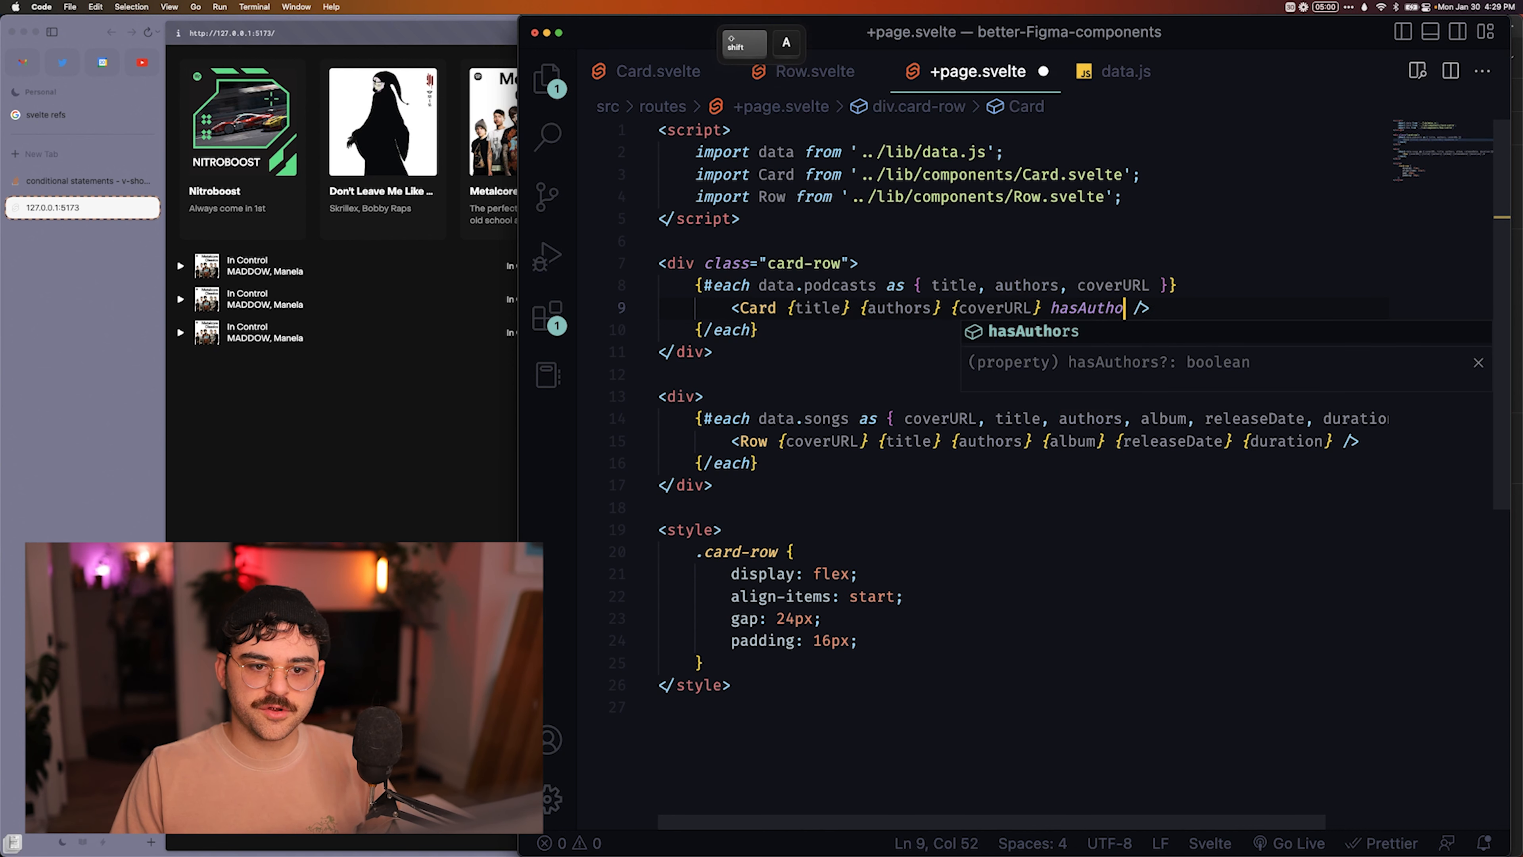
pyautogui.write('=false')
pyautogui.press('super+s')
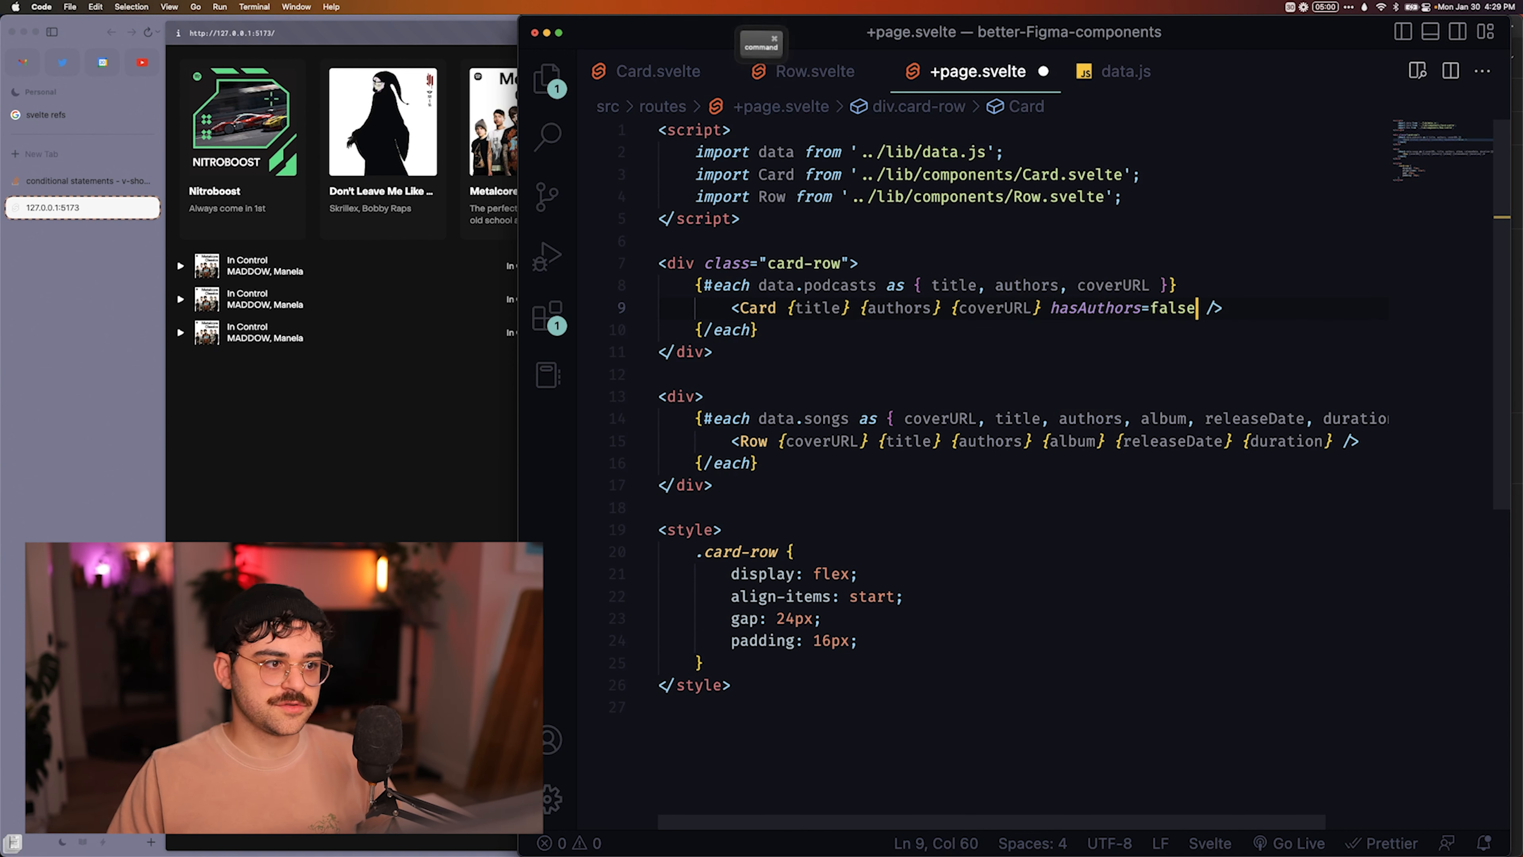
# In Card.svelte, add the opening condition {#if hasAuthors===true} above the authors span and save the file.
pyautogui.hotkey('ctrl', 'Tab')
pyautogui.press('Return')
pyautogui.write('{#if ')
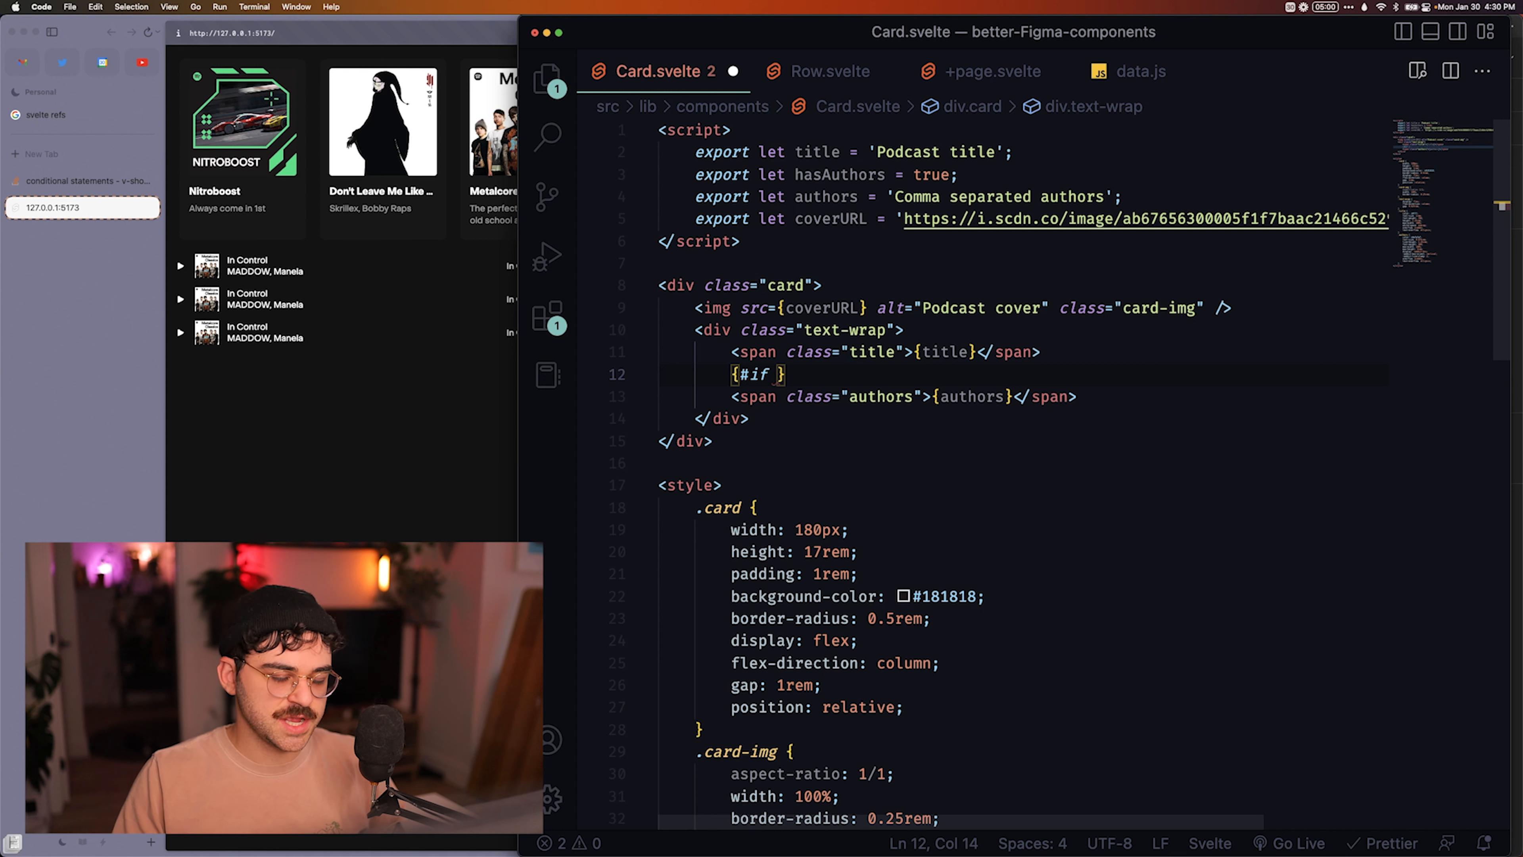
pyautogui.write('hasAuthors')
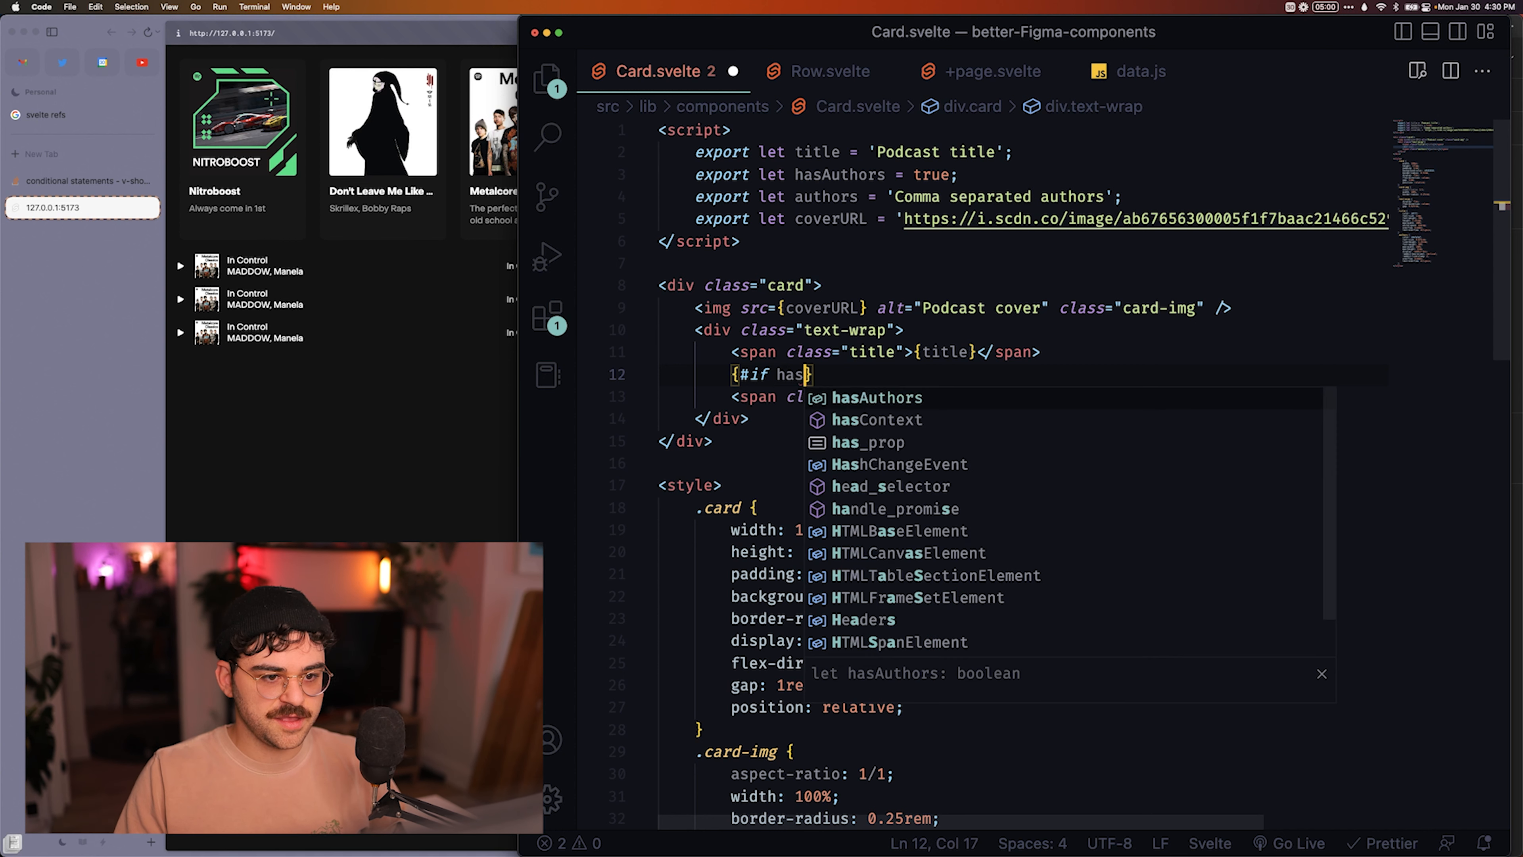
pyautogui.write(' ==')
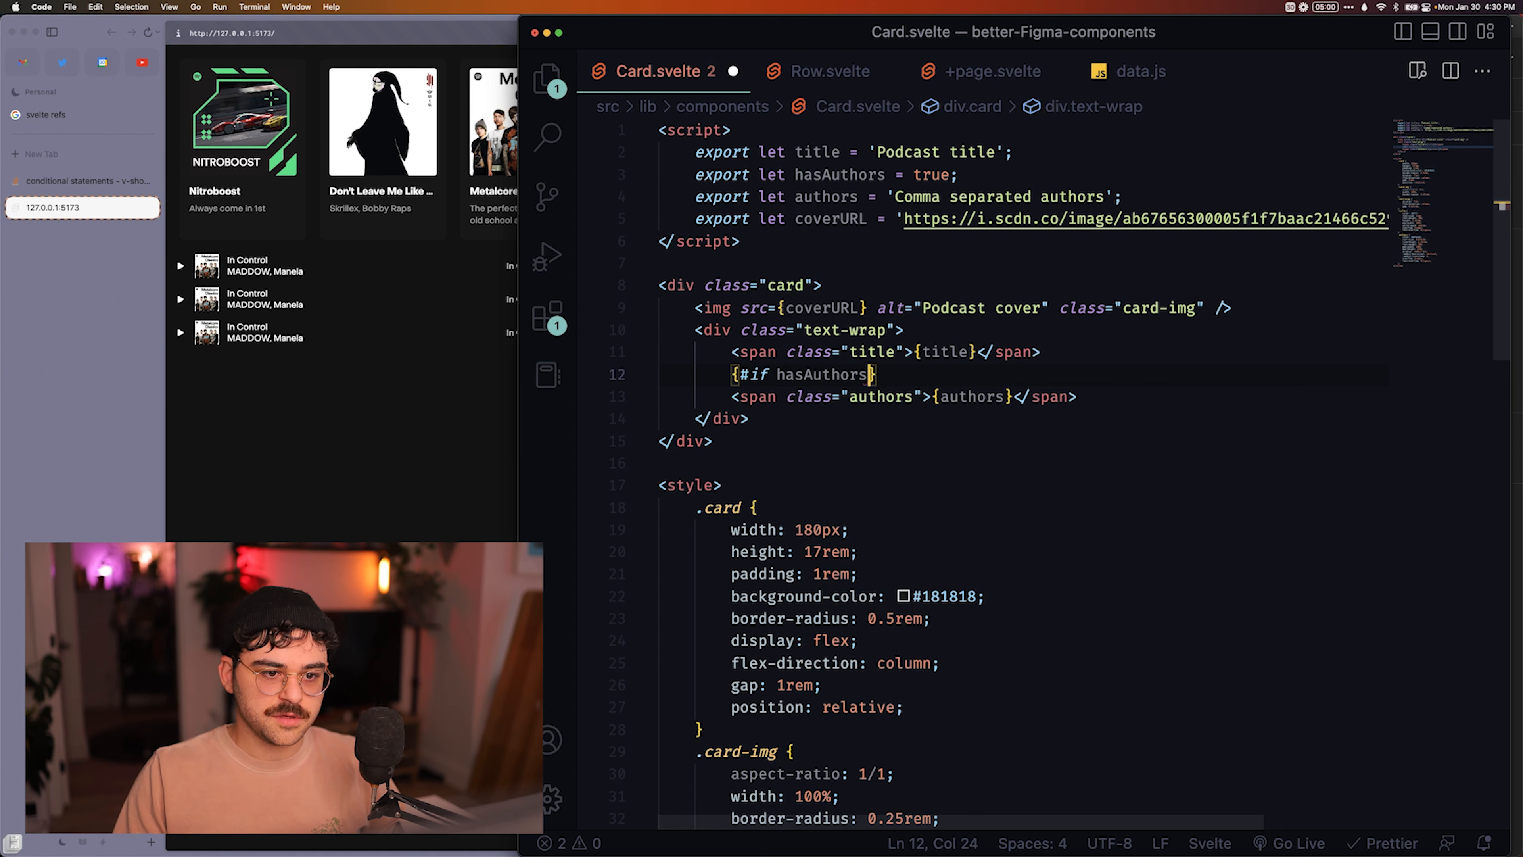
pyautogui.write('true')
pyautogui.press('super+s')
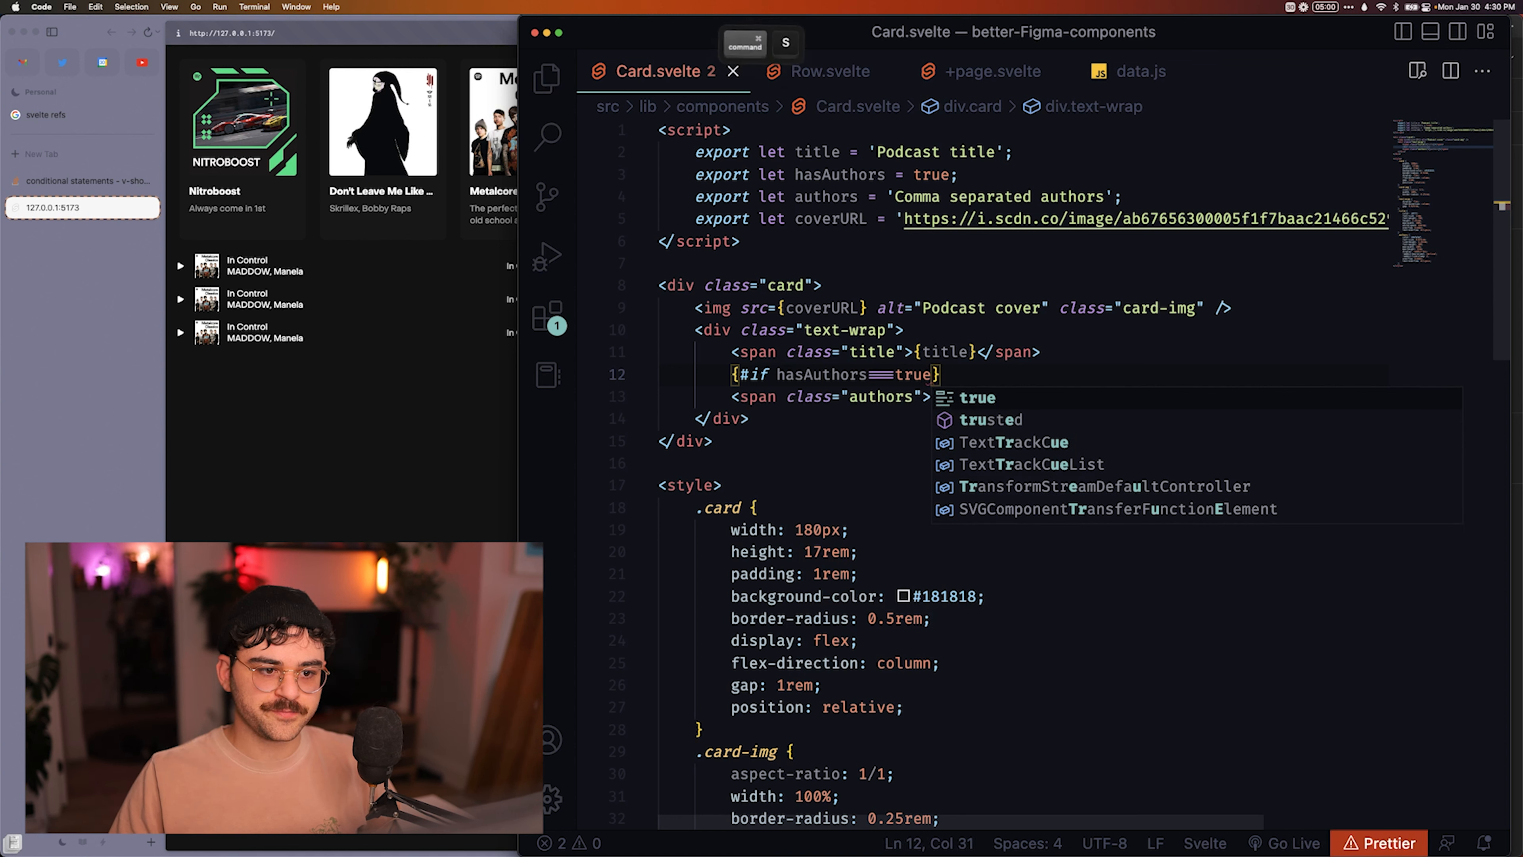
# Close the condition with {/if} below the authors span, save Card.svelte, and bring the browser preview forward.
pyautogui.click(728, 397)
pyautogui.press('End')
pyautogui.press('Return')
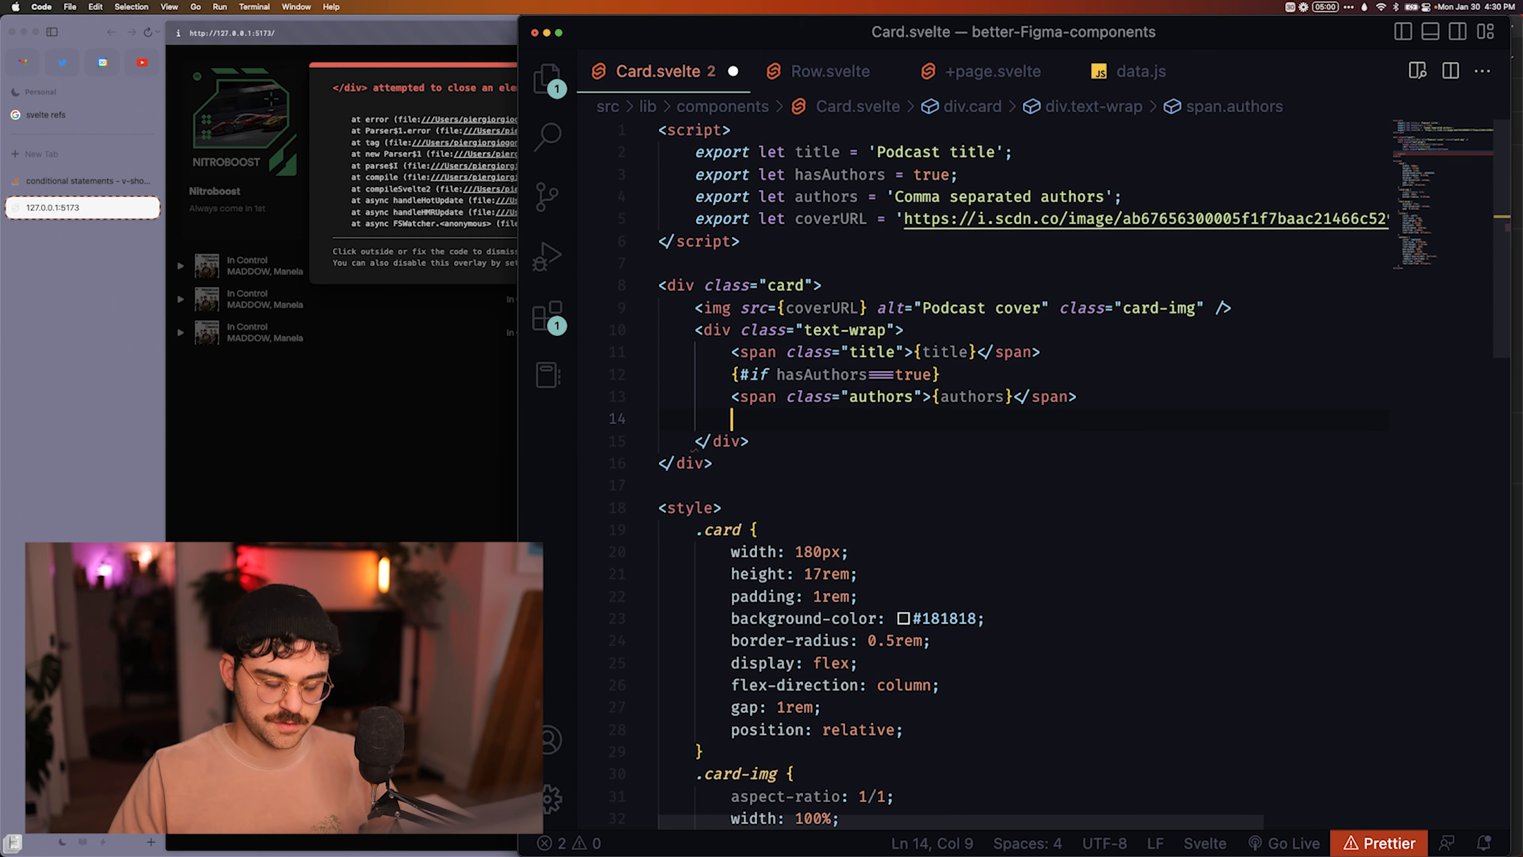
pyautogui.write('{/if')
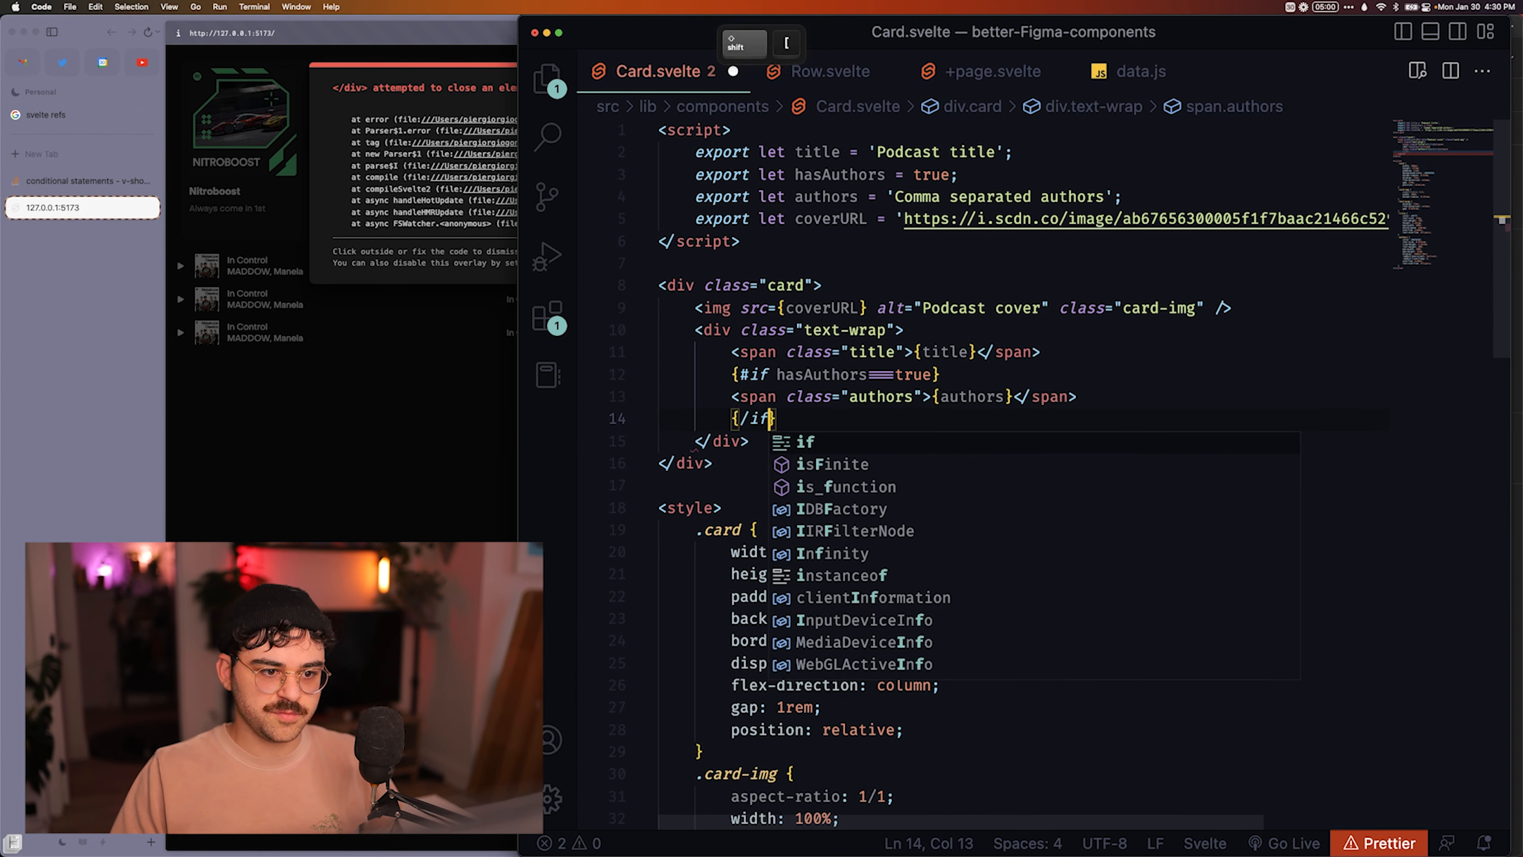
pyautogui.press('super+s')
pyautogui.click(350, 316)
pyautogui.press('super+s')
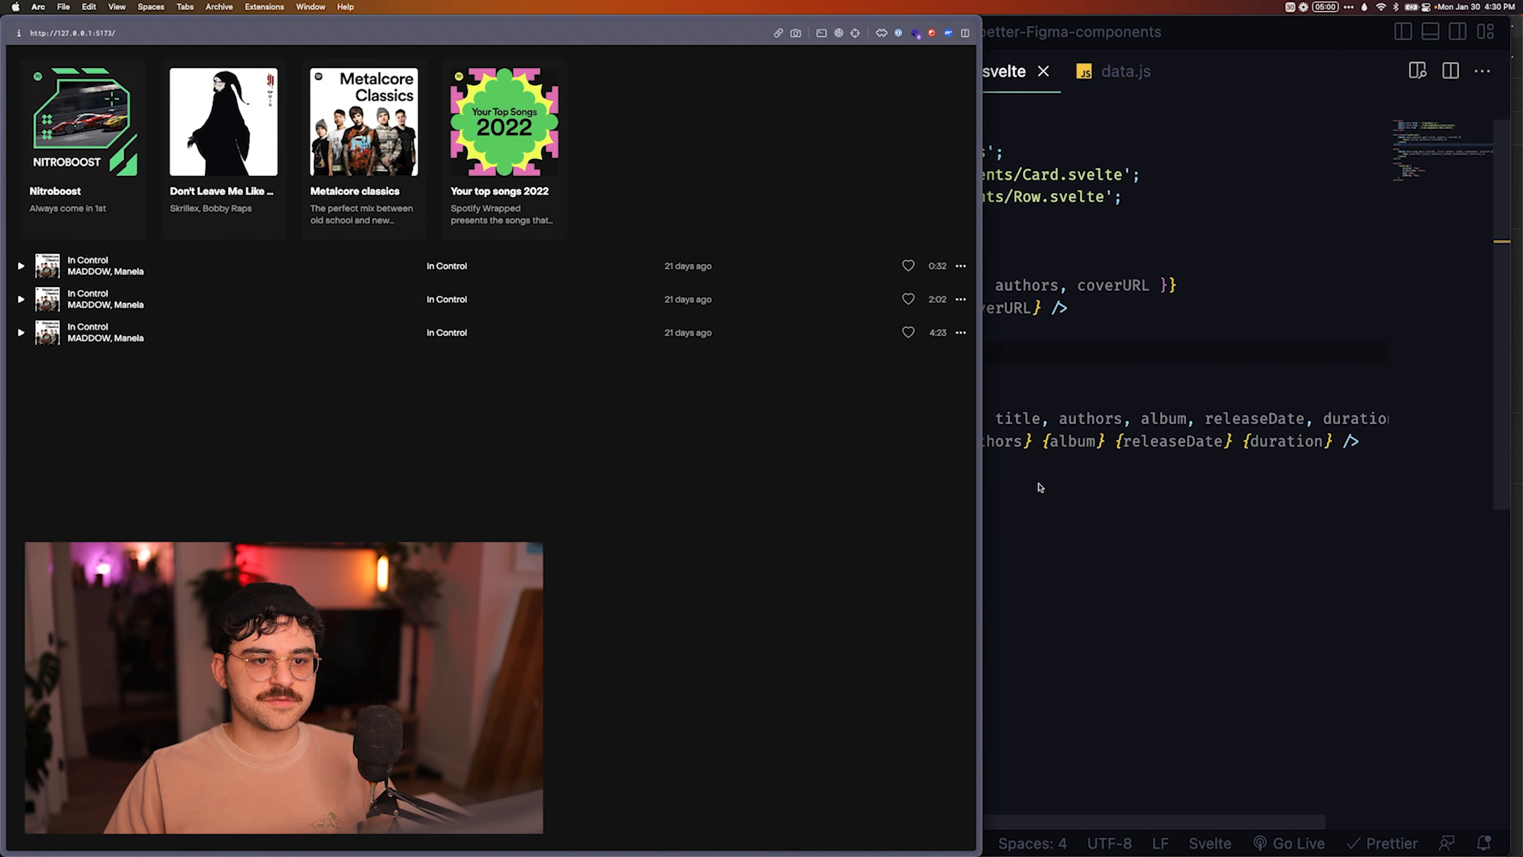
# Pass hasAuthors="false" to the Card in +page.svelte, save the file, and check the cards in the browser preview.
pyautogui.click(1049, 508)
pyautogui.click(1045, 301)
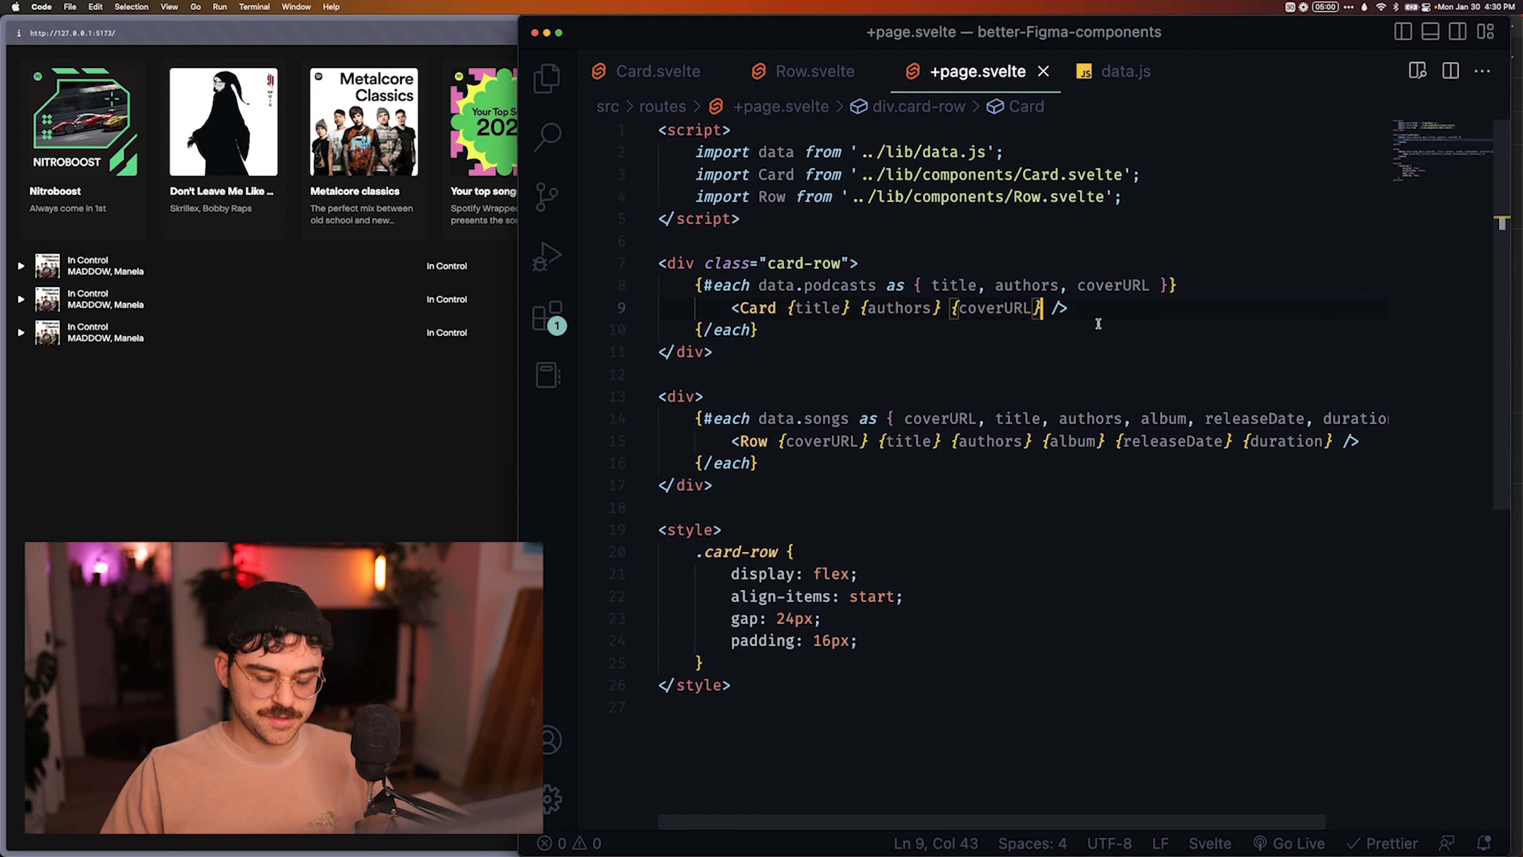
pyautogui.write('hasAuthors="')
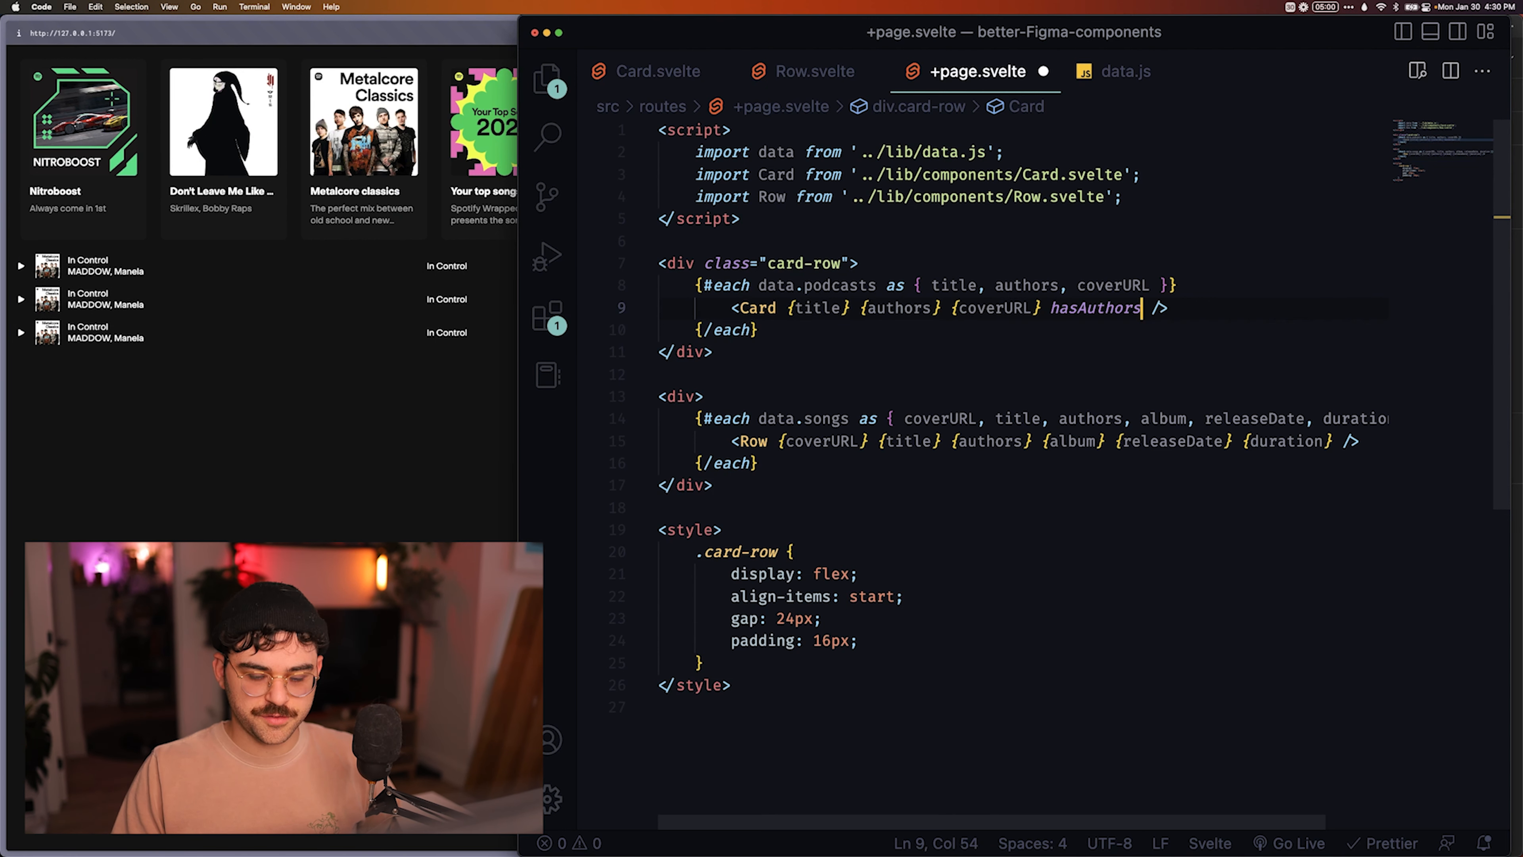
pyautogui.write('f')
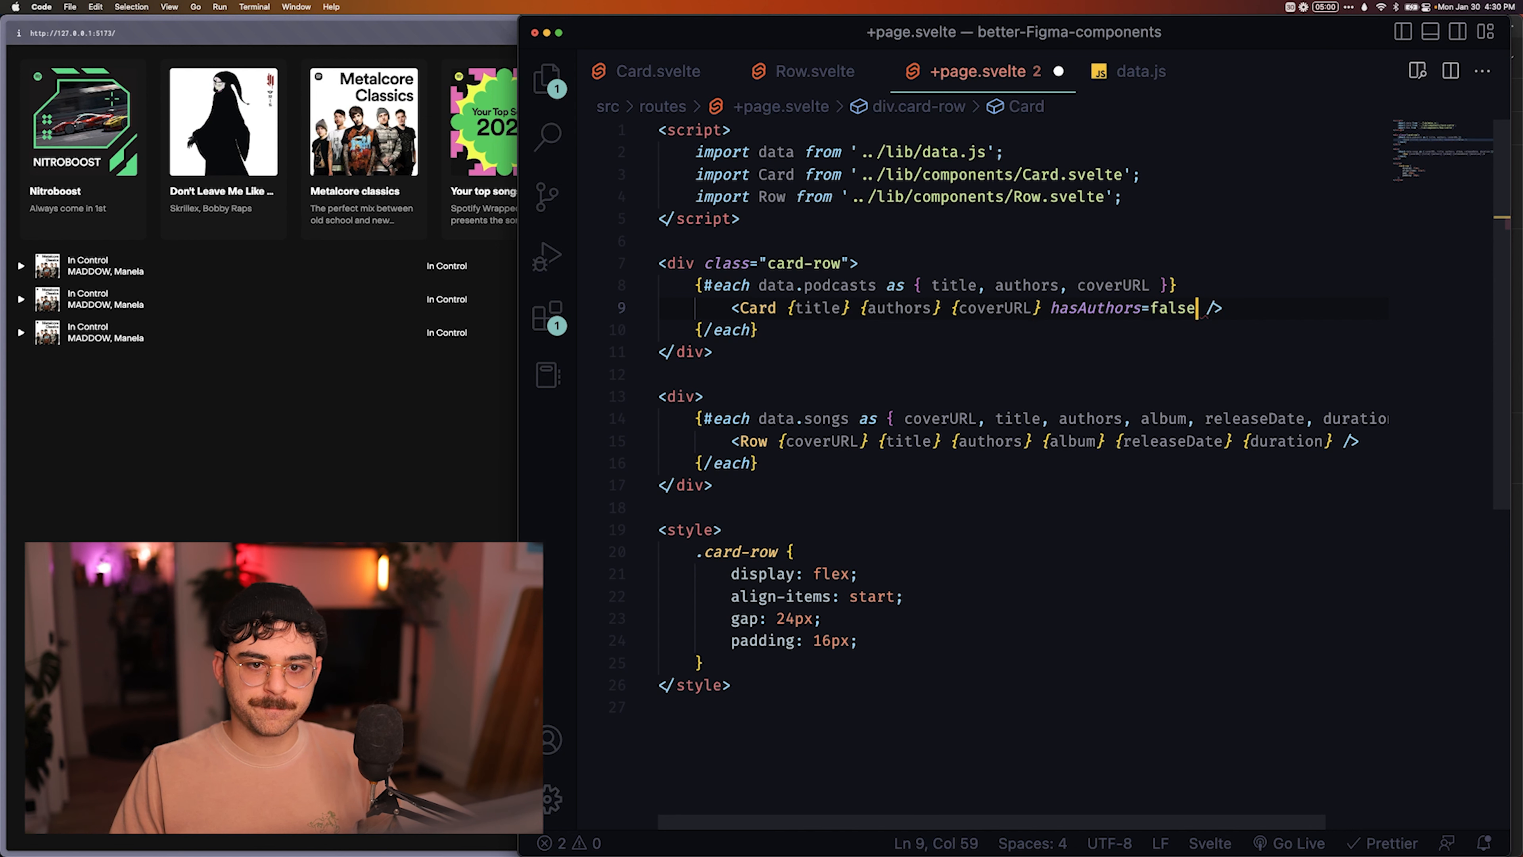
pyautogui.write('alse')
pyautogui.press('super+s')
pyautogui.click(397, 401)
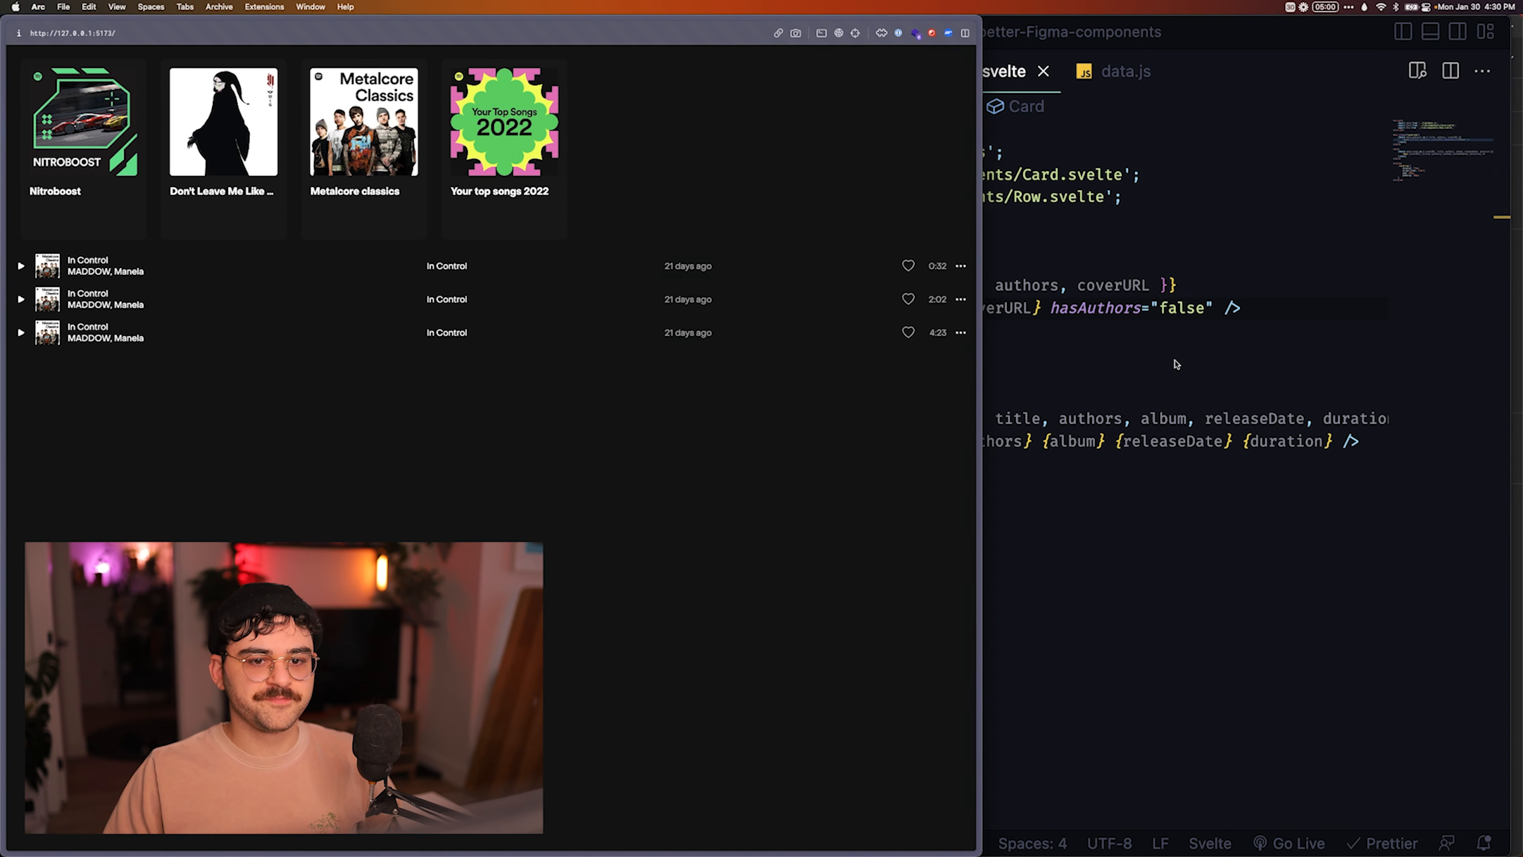
pyautogui.click(1139, 333)
pyautogui.click(354, 404)
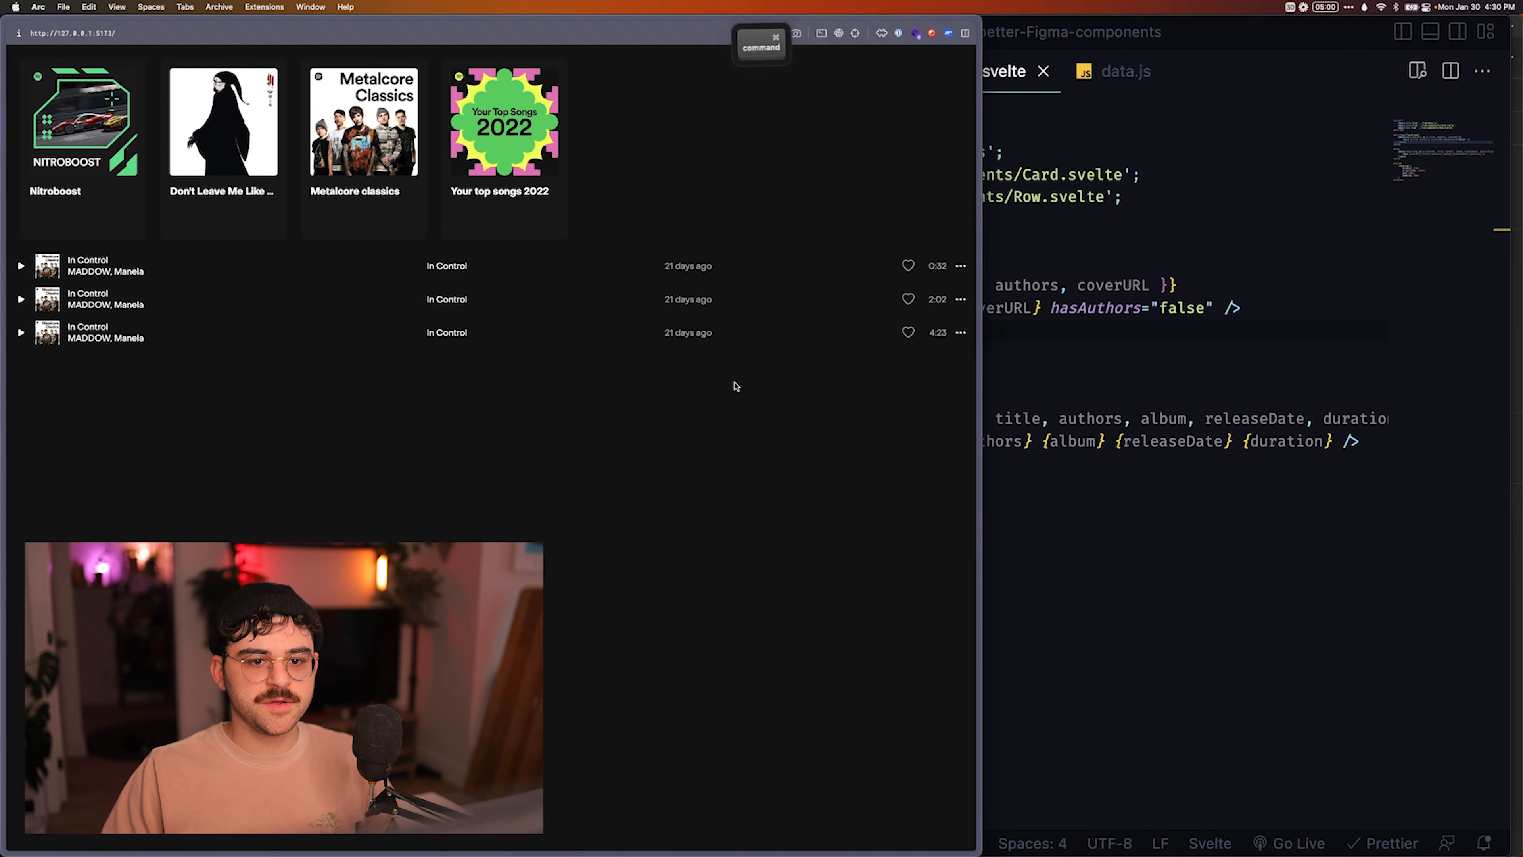
# Switch to Figma and inspect the component properties of the Good card instance that has its authors hidden.
pyautogui.press('super+Tab')
pyautogui.press('super+Tab')
pyautogui.press('super+Tab')
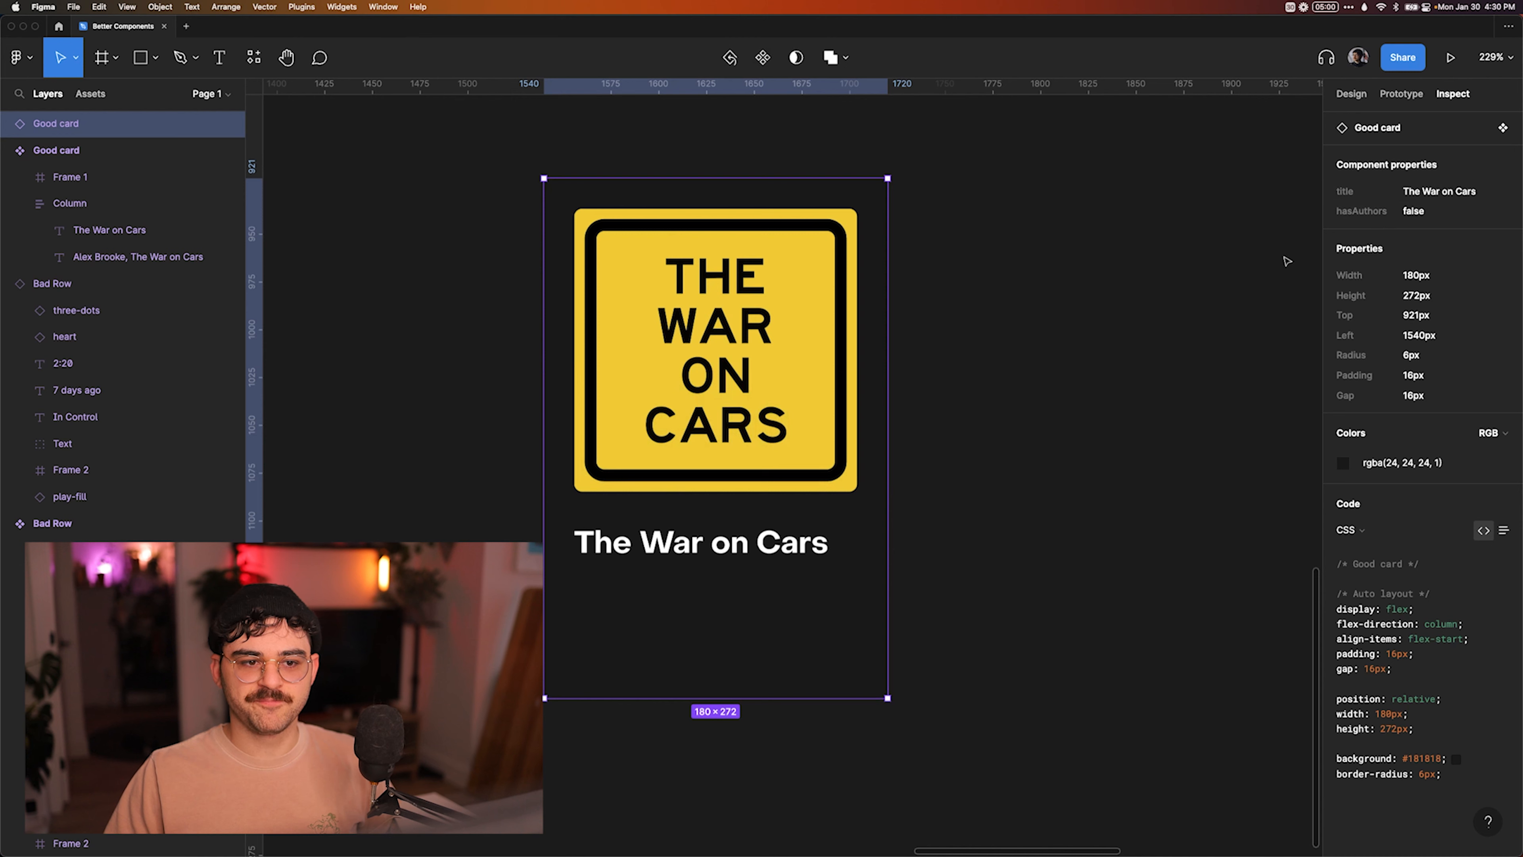
pyautogui.click(1248, 358)
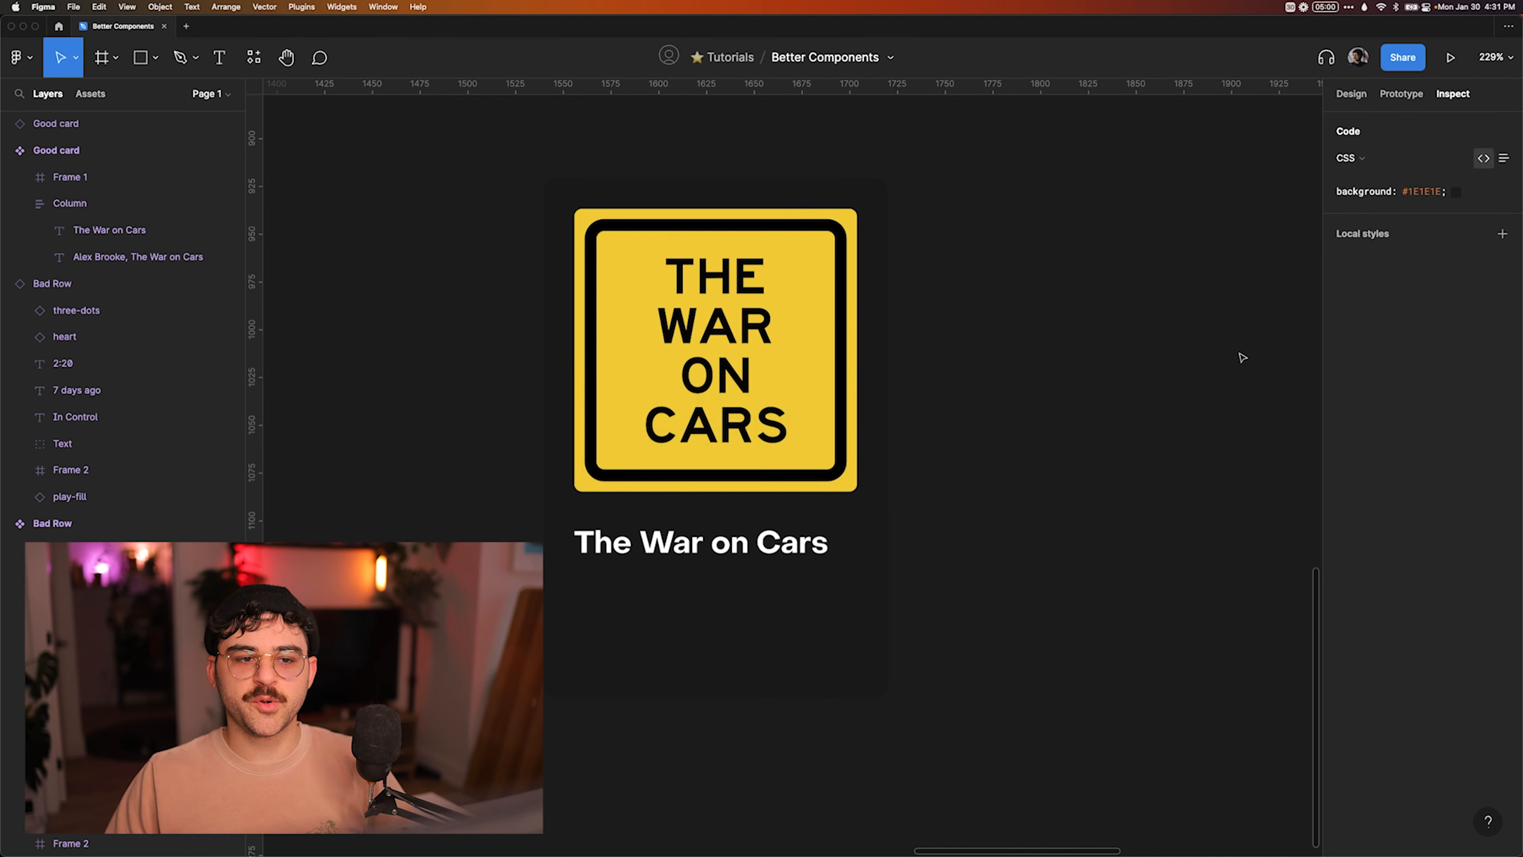
pyautogui.click(698, 458)
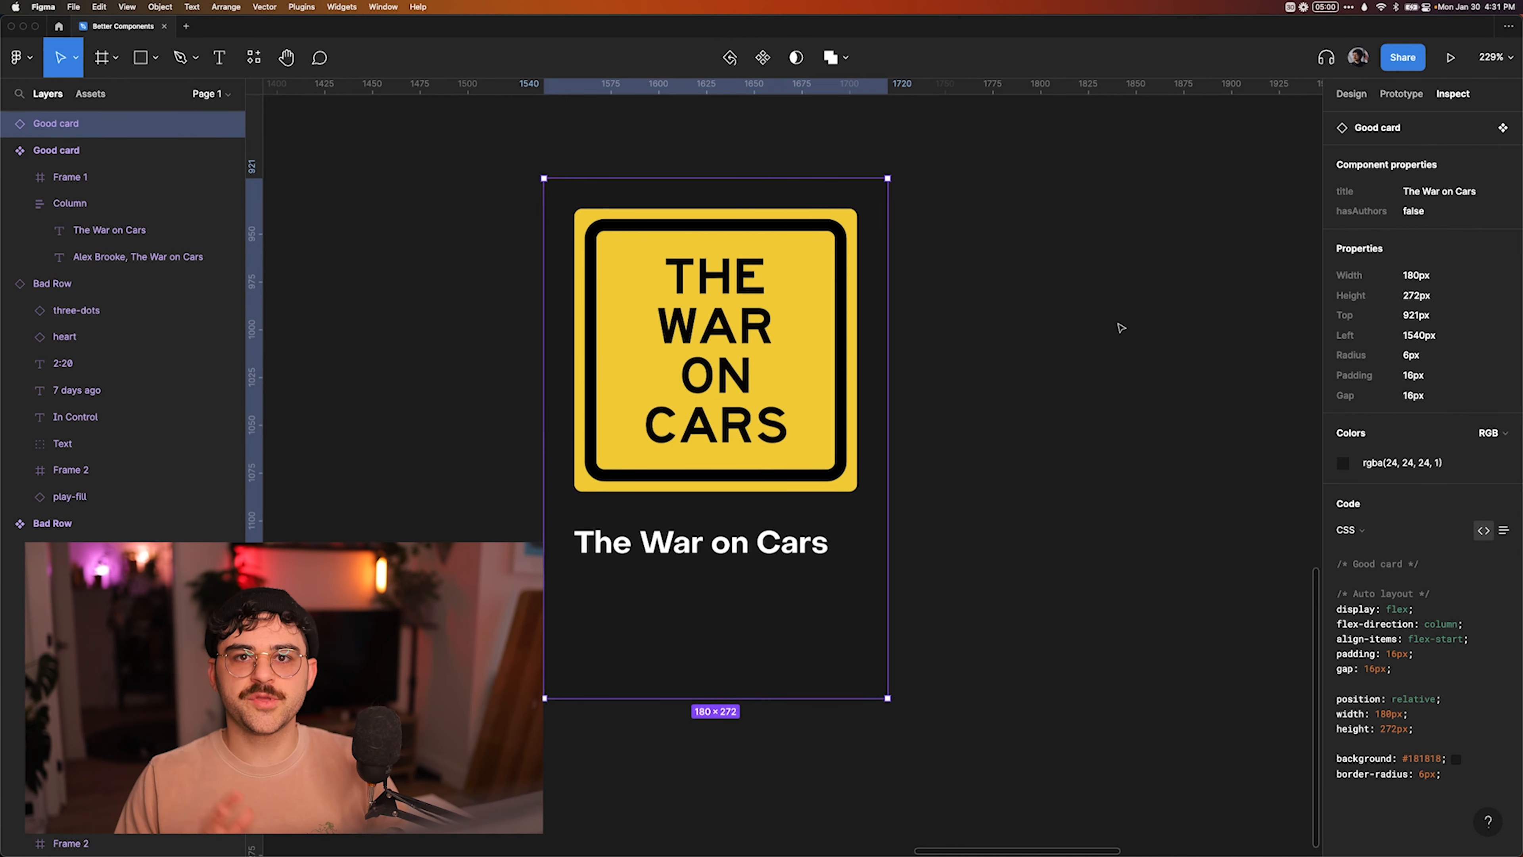
# Create a text property named "title" with value In Control for the song title beside the Bad Row's cover image.
pyautogui.scroll(-5, 1121, 328)
pyautogui.hscroll(-10, 1121, 327)
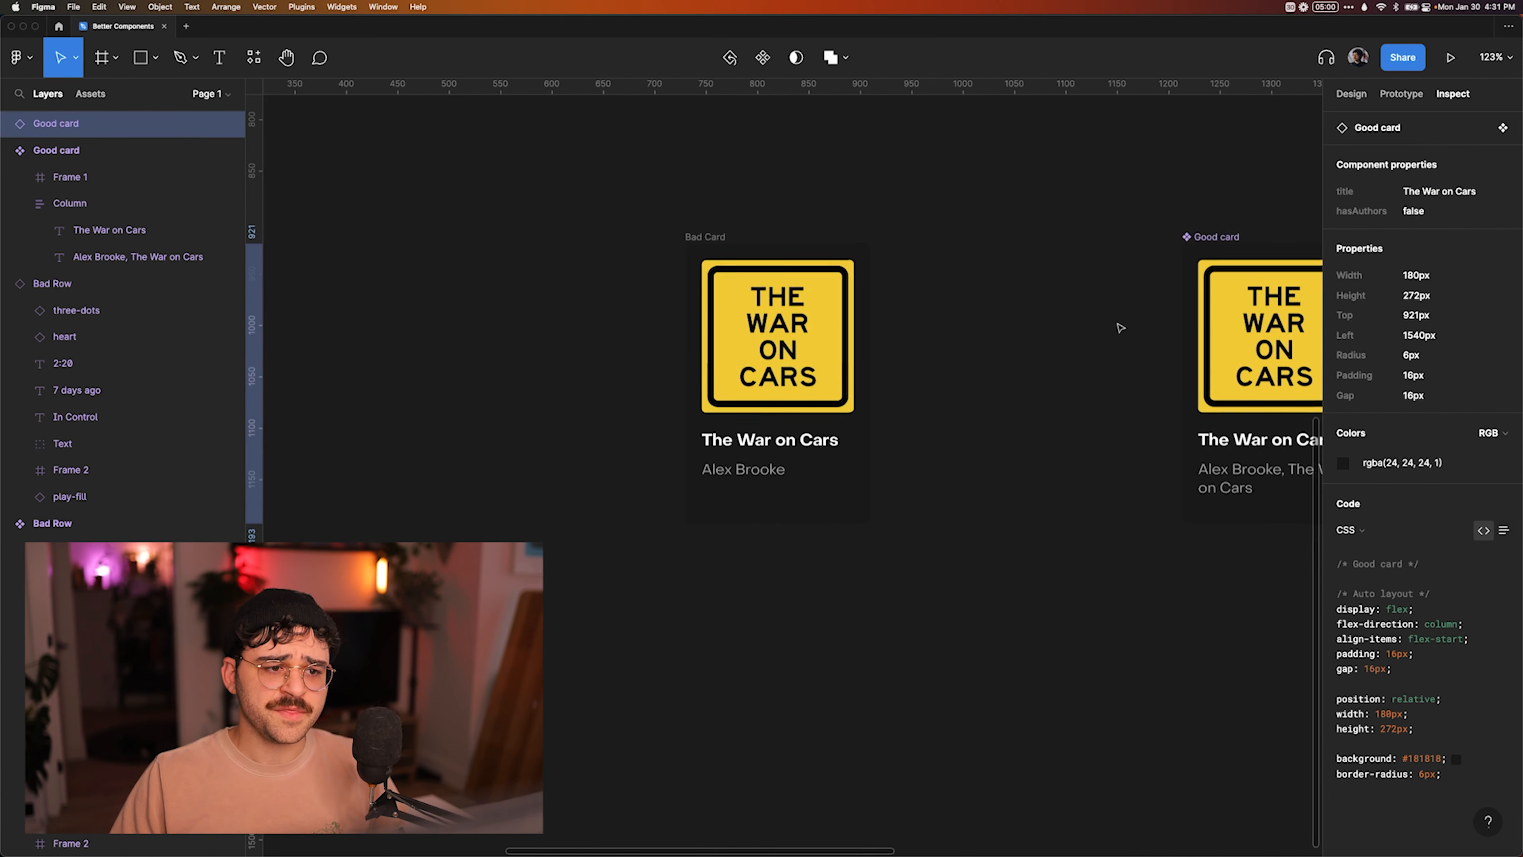
pyautogui.scroll(-4, 1123, 332)
pyautogui.scroll(10, 1122, 331)
pyautogui.hscroll(-10, 1121, 330)
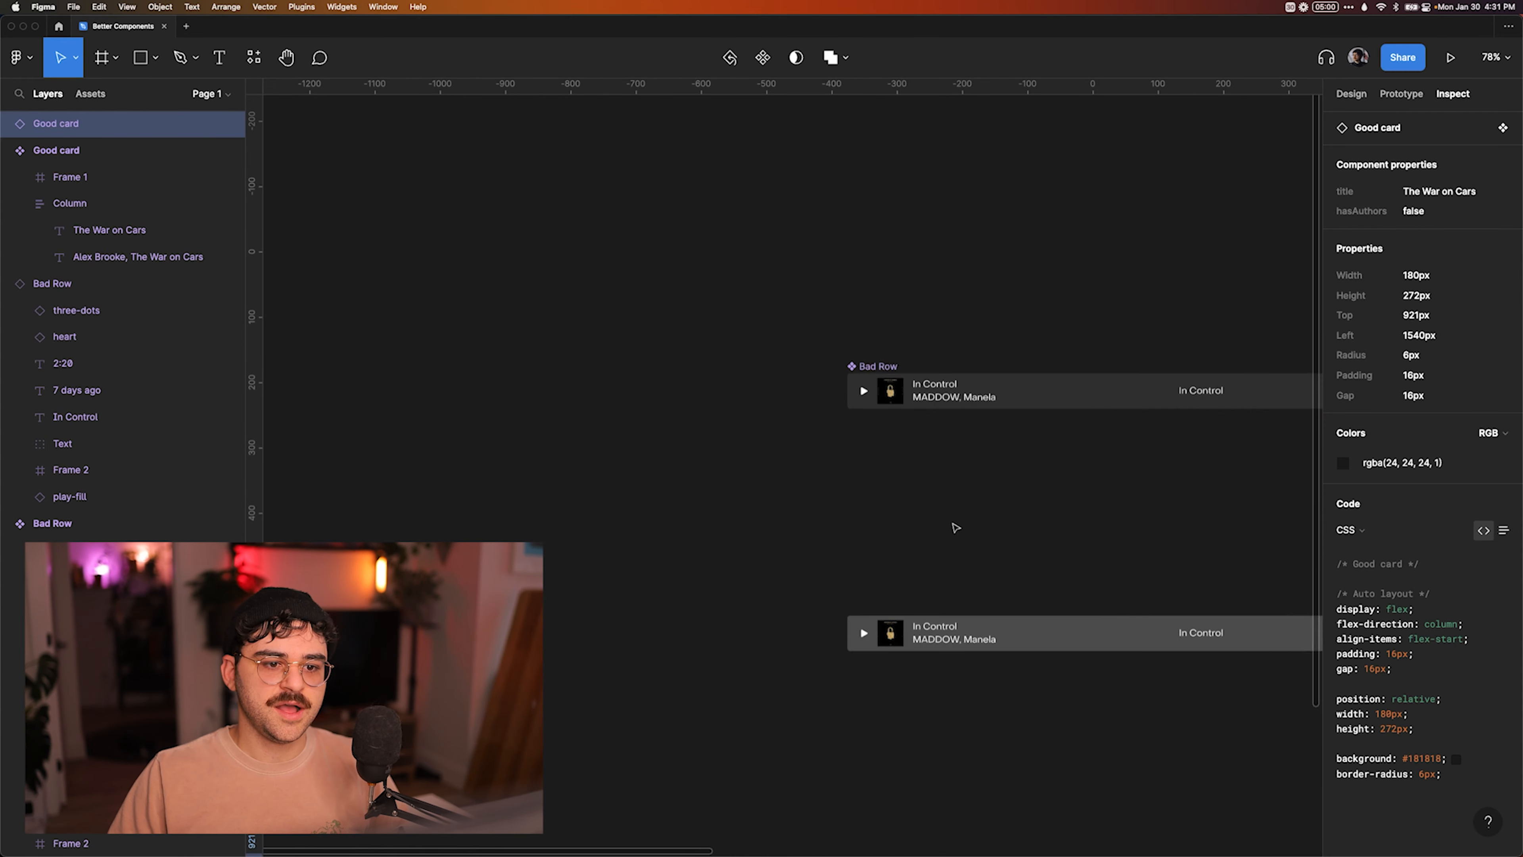
pyautogui.hscroll(4, 814, 429)
pyautogui.scroll(5, 814, 428)
pyautogui.scroll(5, 814, 428)
pyautogui.keyDown('super'); pyautogui.click(612, 362); pyautogui.keyUp('super')
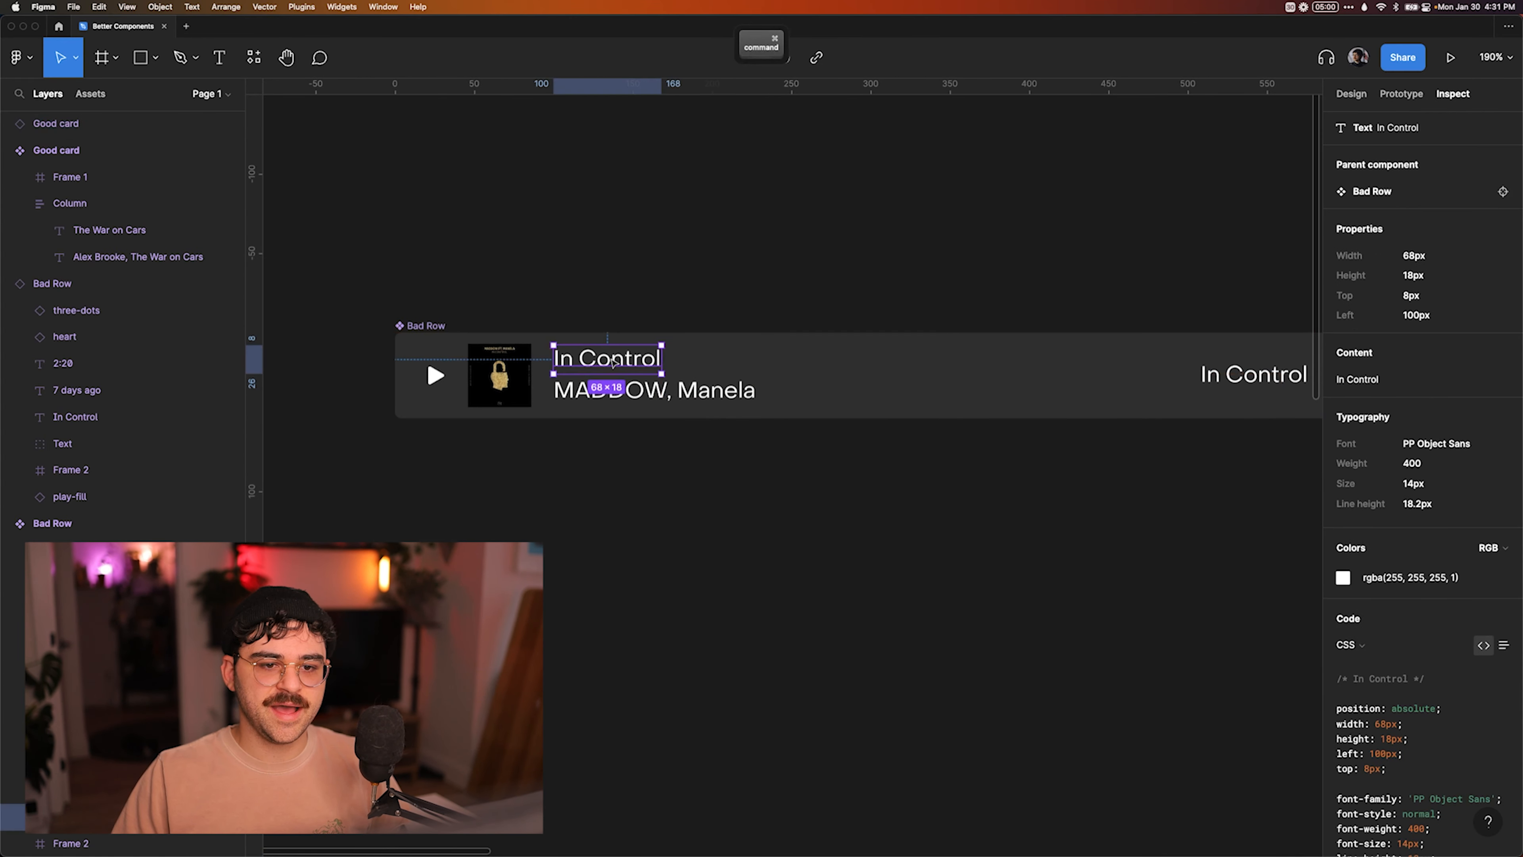
pyautogui.click(1351, 93)
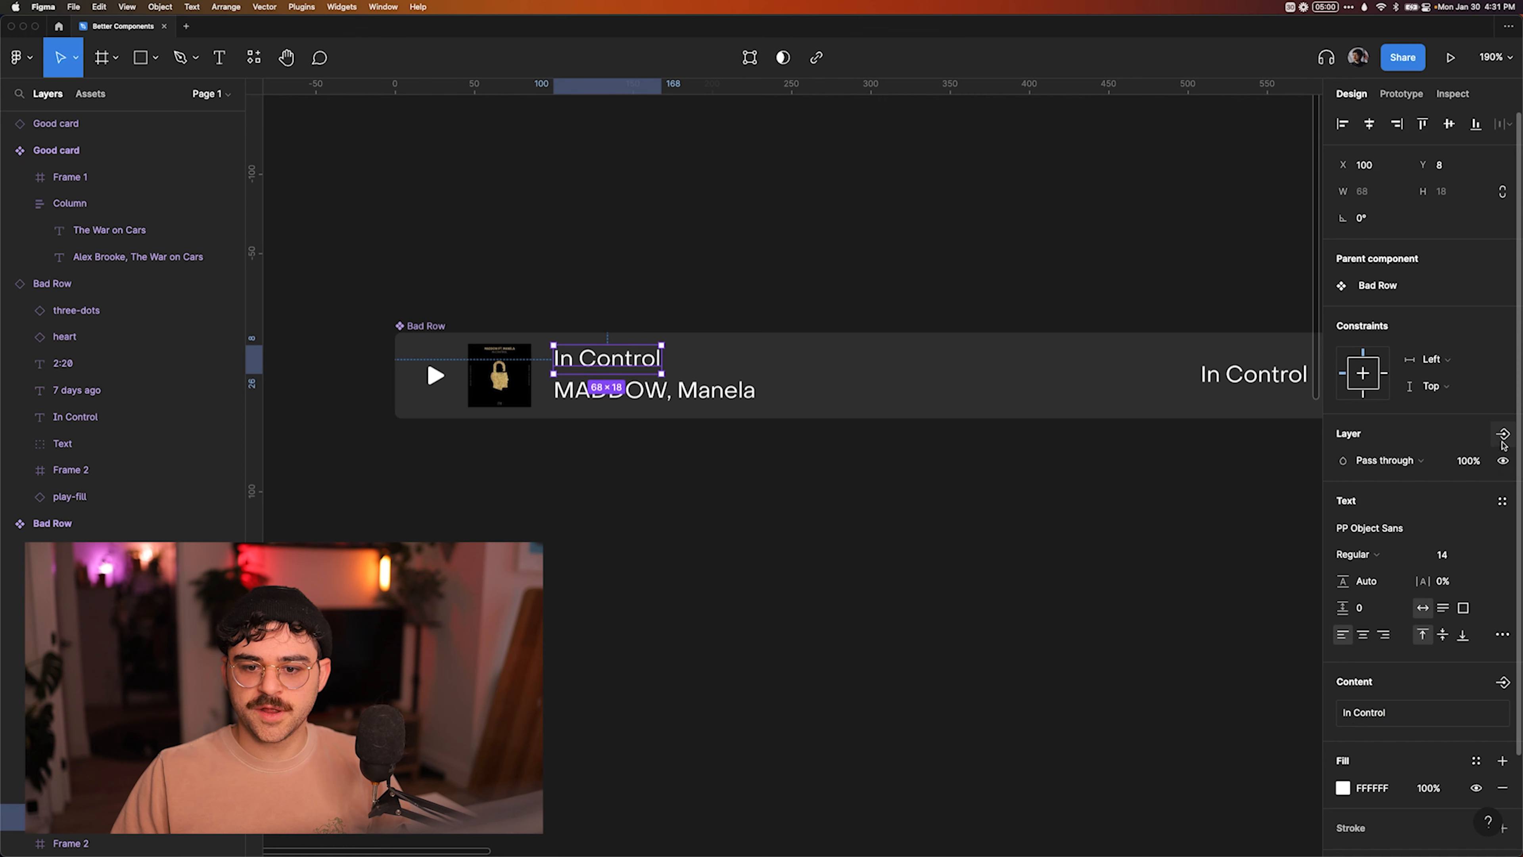
pyautogui.click(1502, 682)
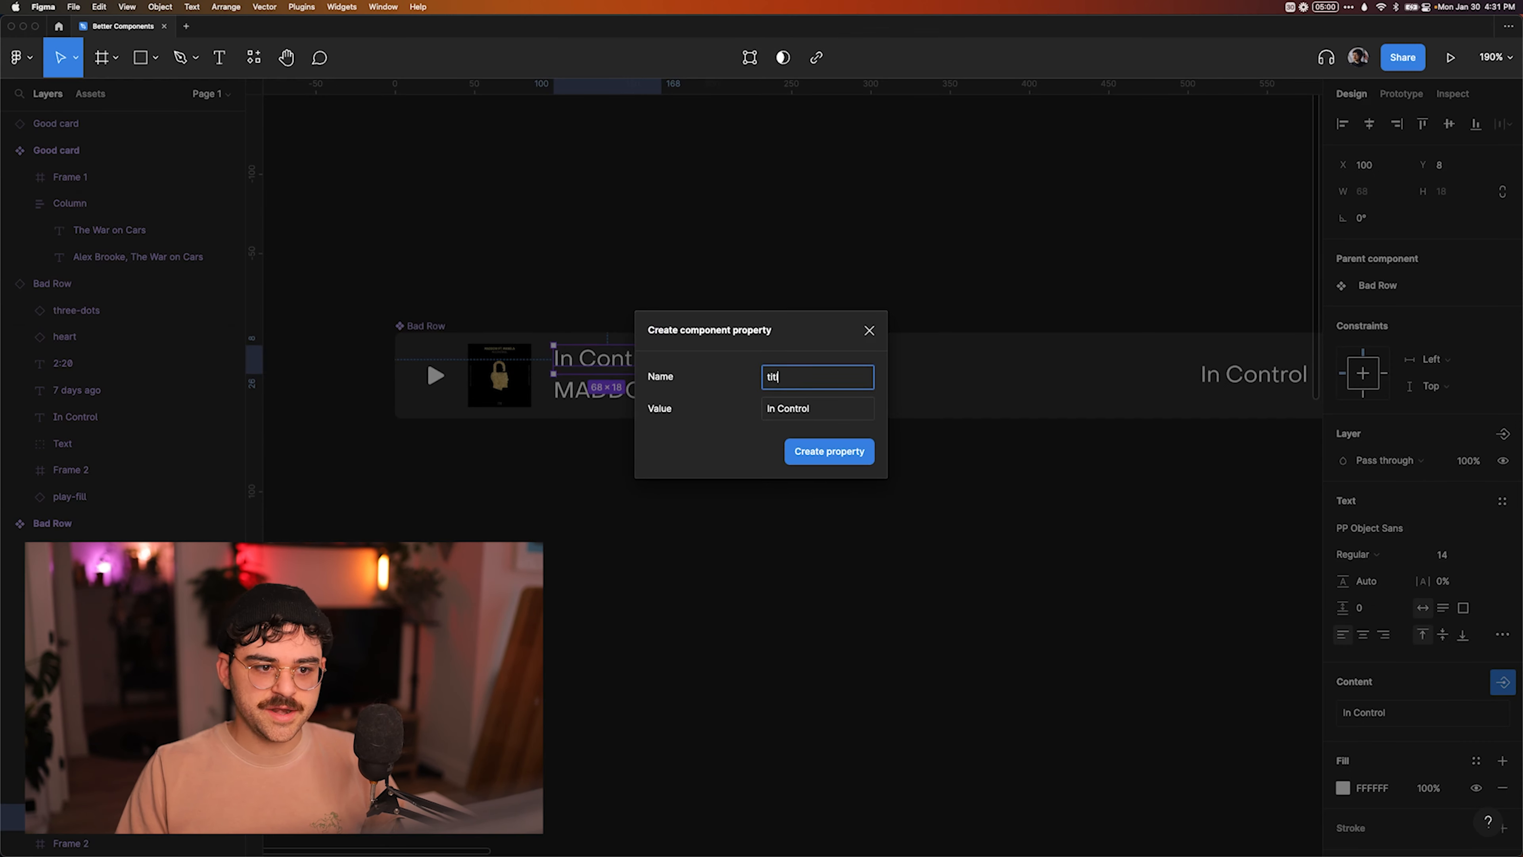
pyautogui.press('Escape')
pyautogui.press('super+z')
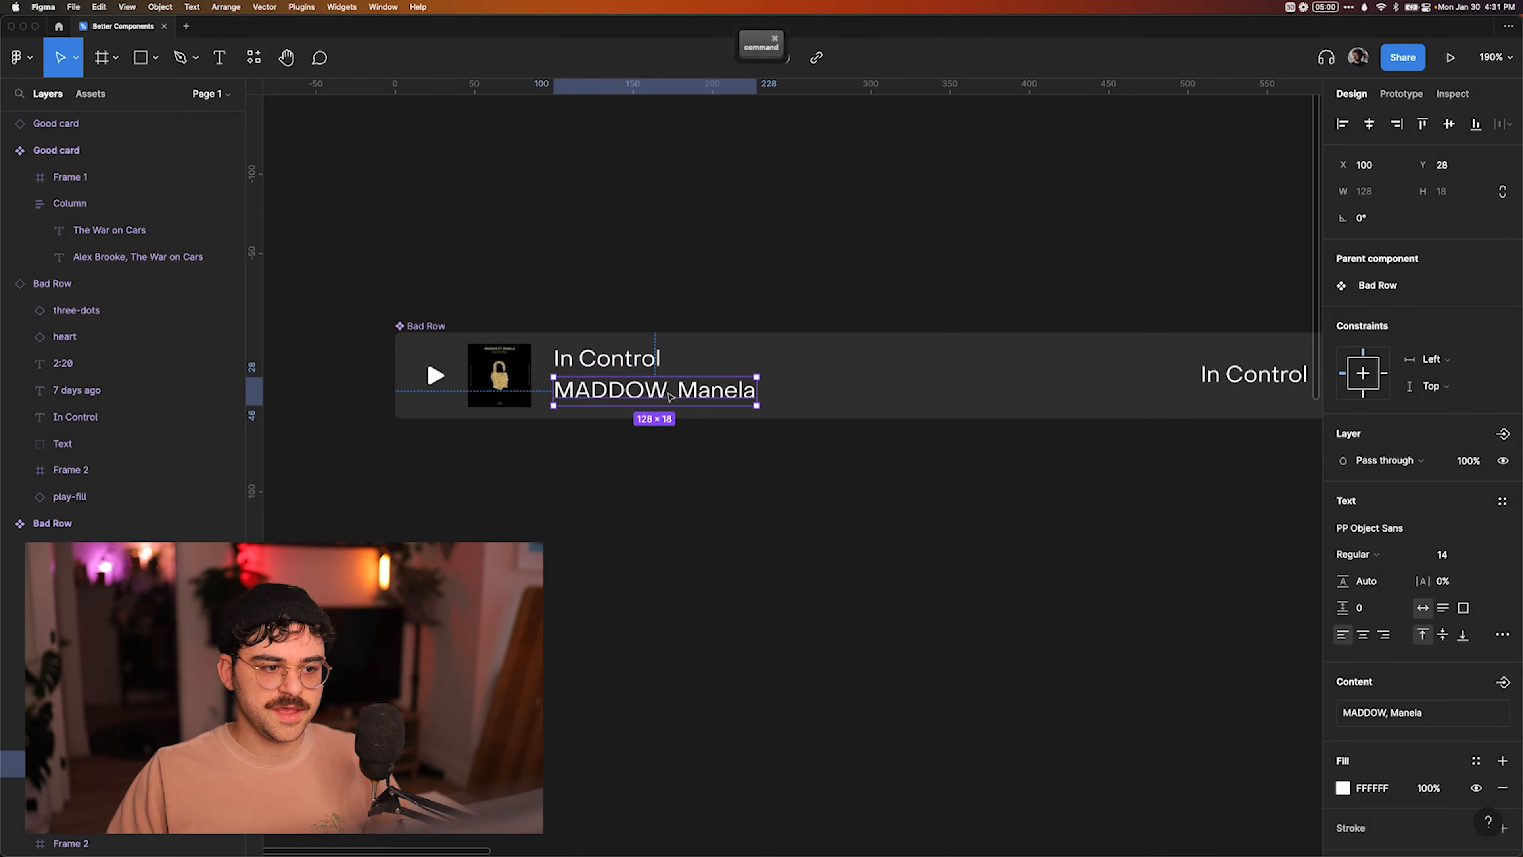
# Create a text property named "authors" for the artist line below the Bad Row's song title.
pyautogui.click(1498, 681)
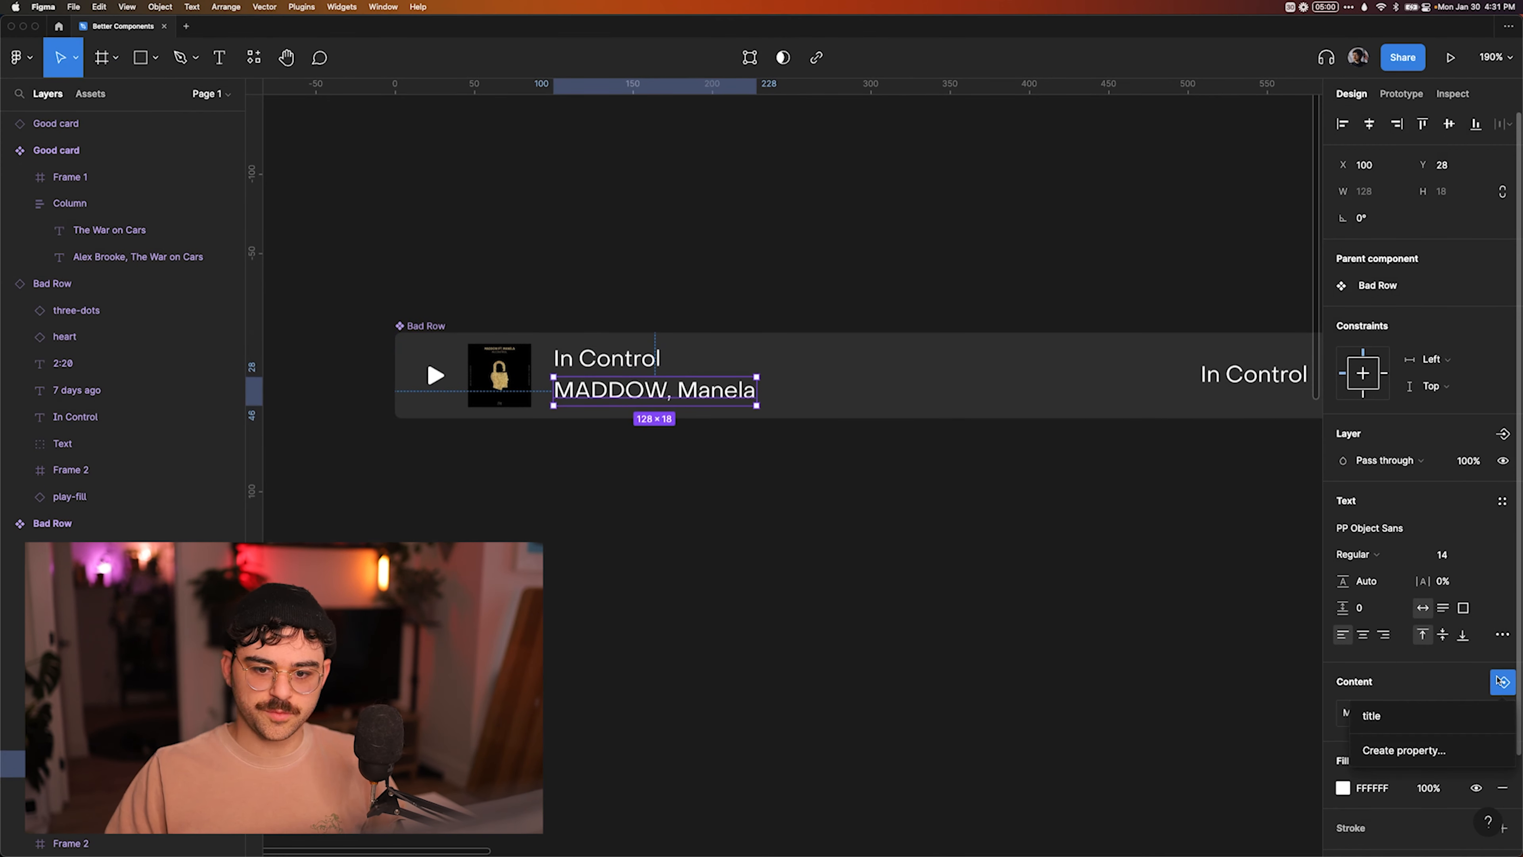
pyautogui.click(1406, 745)
pyautogui.write('authors')
pyautogui.press('Return')
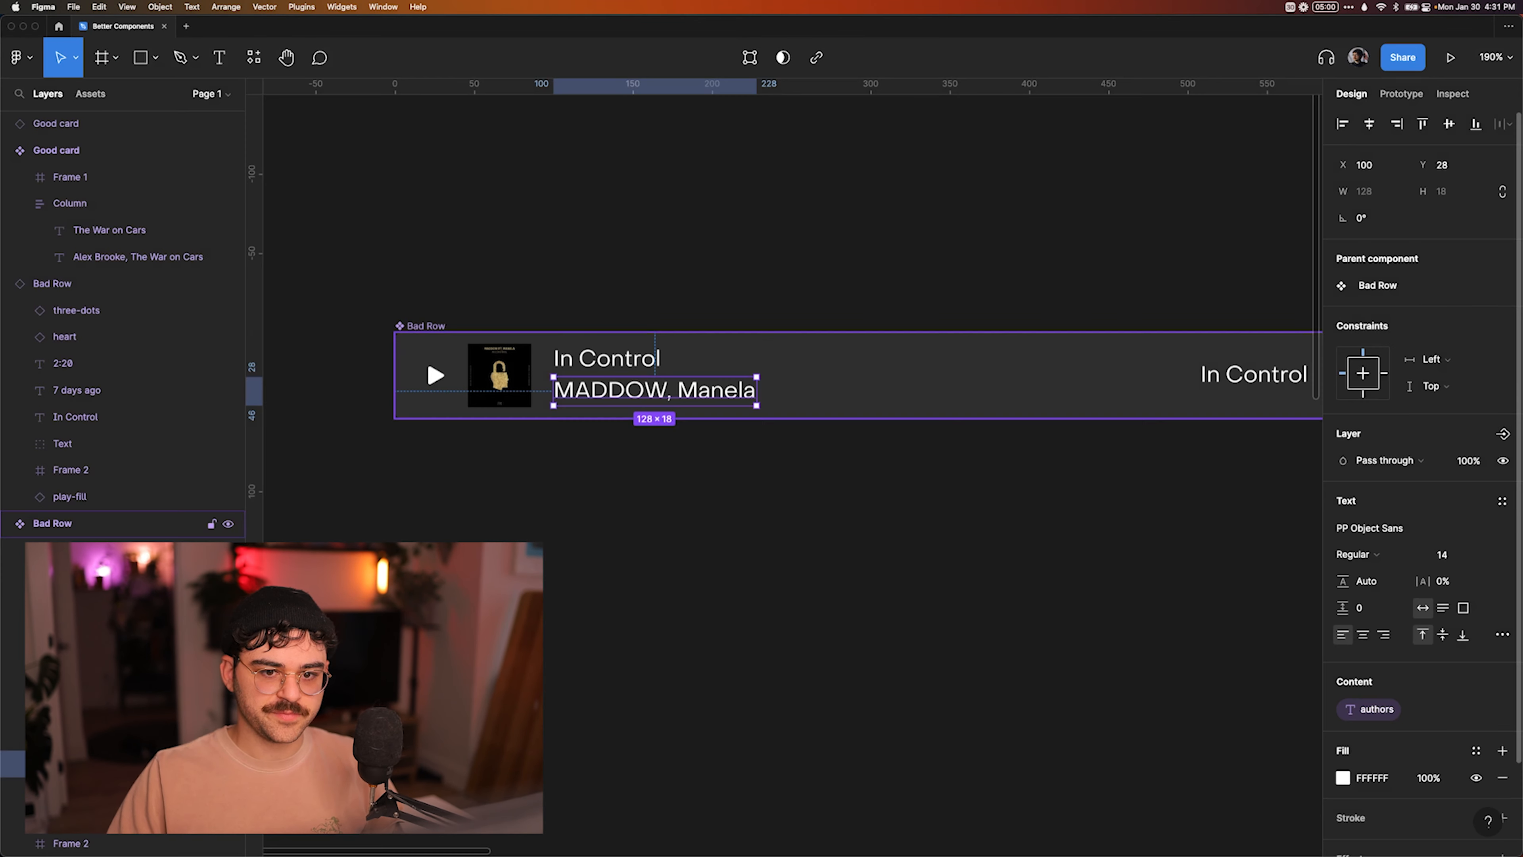
# Create a text property named "album" with value In Control for the album text in the middle of the Bad Row.
pyautogui.hscroll(8, 921, 616)
pyautogui.keyDown('super'); pyautogui.click(792, 407); pyautogui.keyUp('super')
pyautogui.keyDown('super'); pyautogui.click(785, 381); pyautogui.keyUp('super')
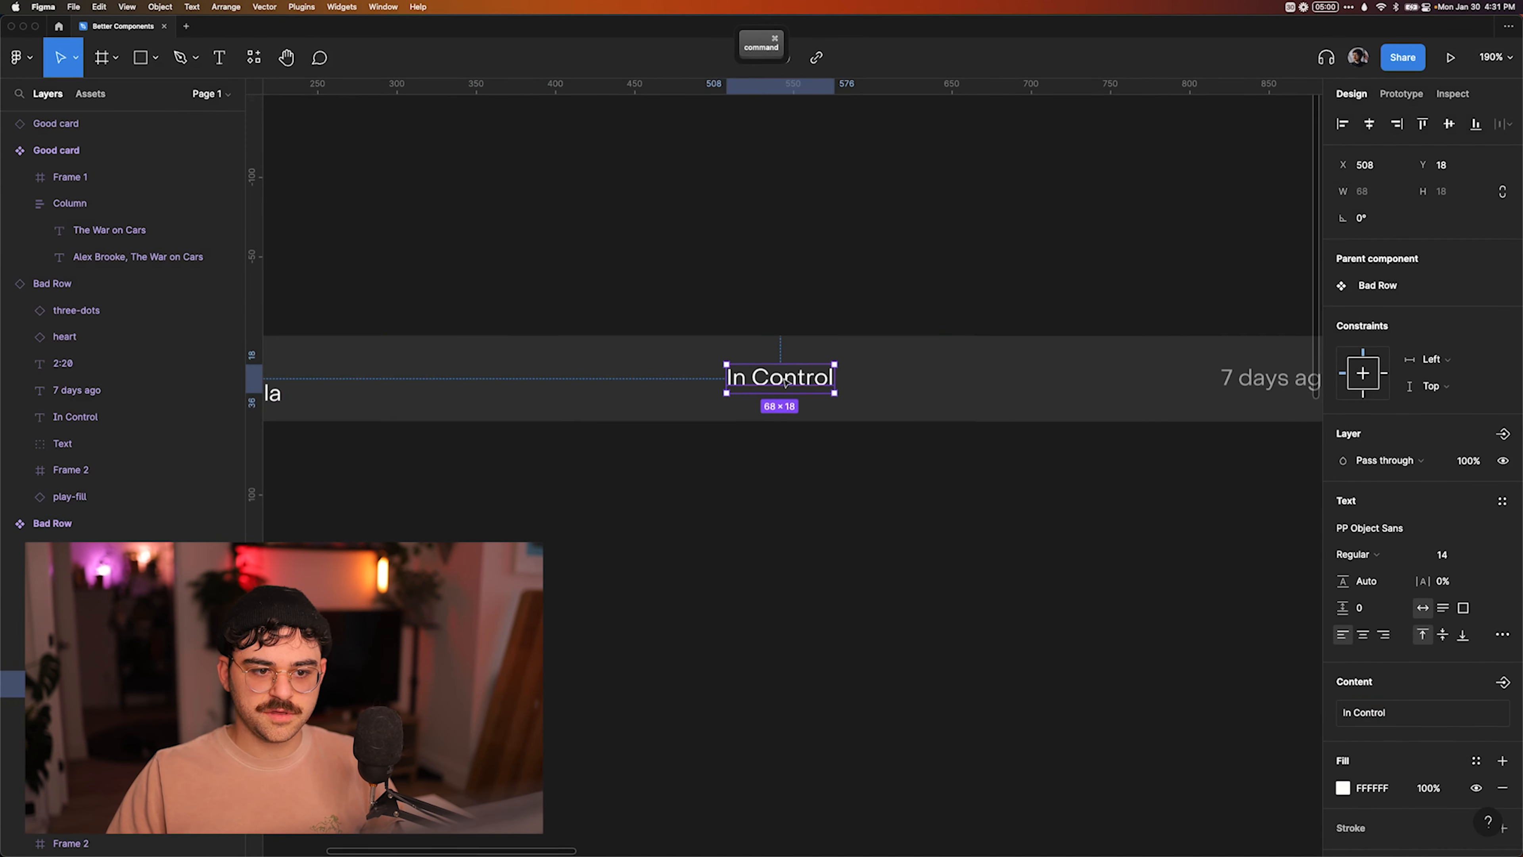
pyautogui.click(1498, 682)
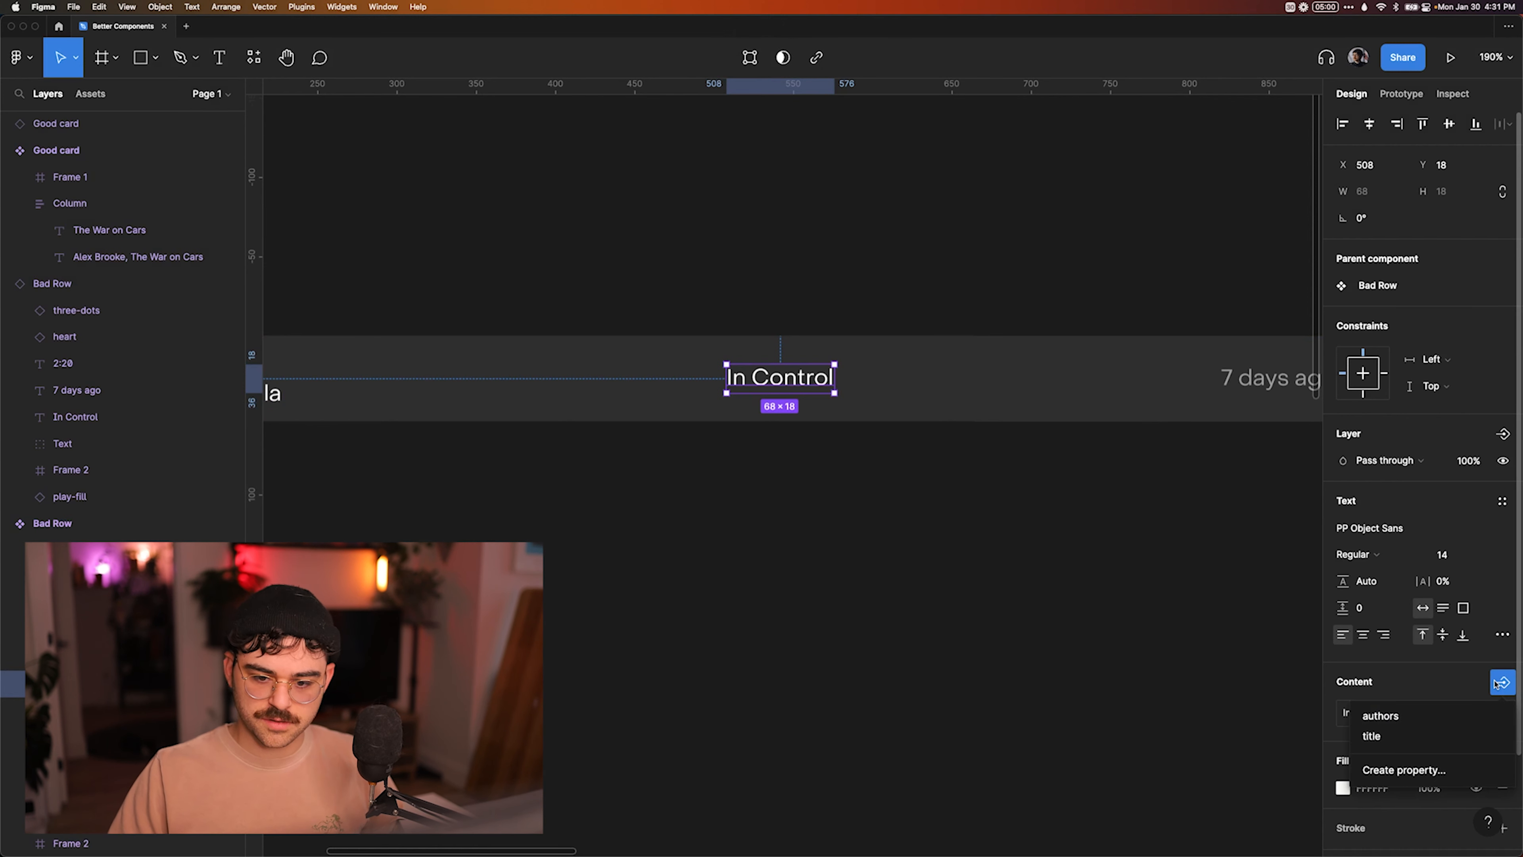
pyautogui.click(1401, 770)
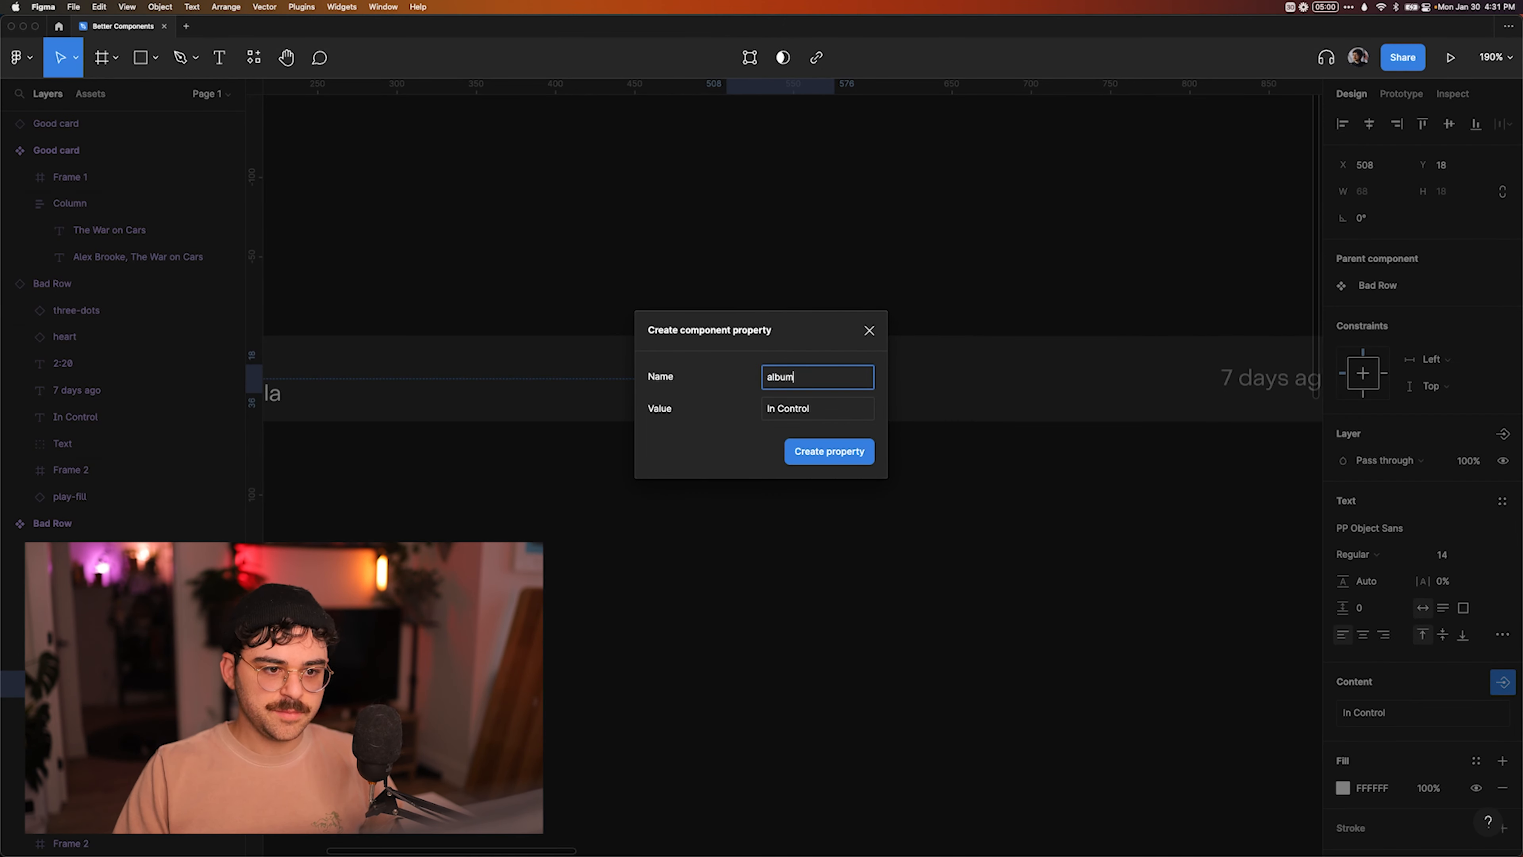
pyautogui.press('Return')
# Create a text property named "releaseDate" with value 7 days ago for the Bad Row's date text.
pyautogui.hscroll(10, 1077, 596)
pyautogui.keyDown('super'); pyautogui.click(809, 399); pyautogui.keyUp('super')
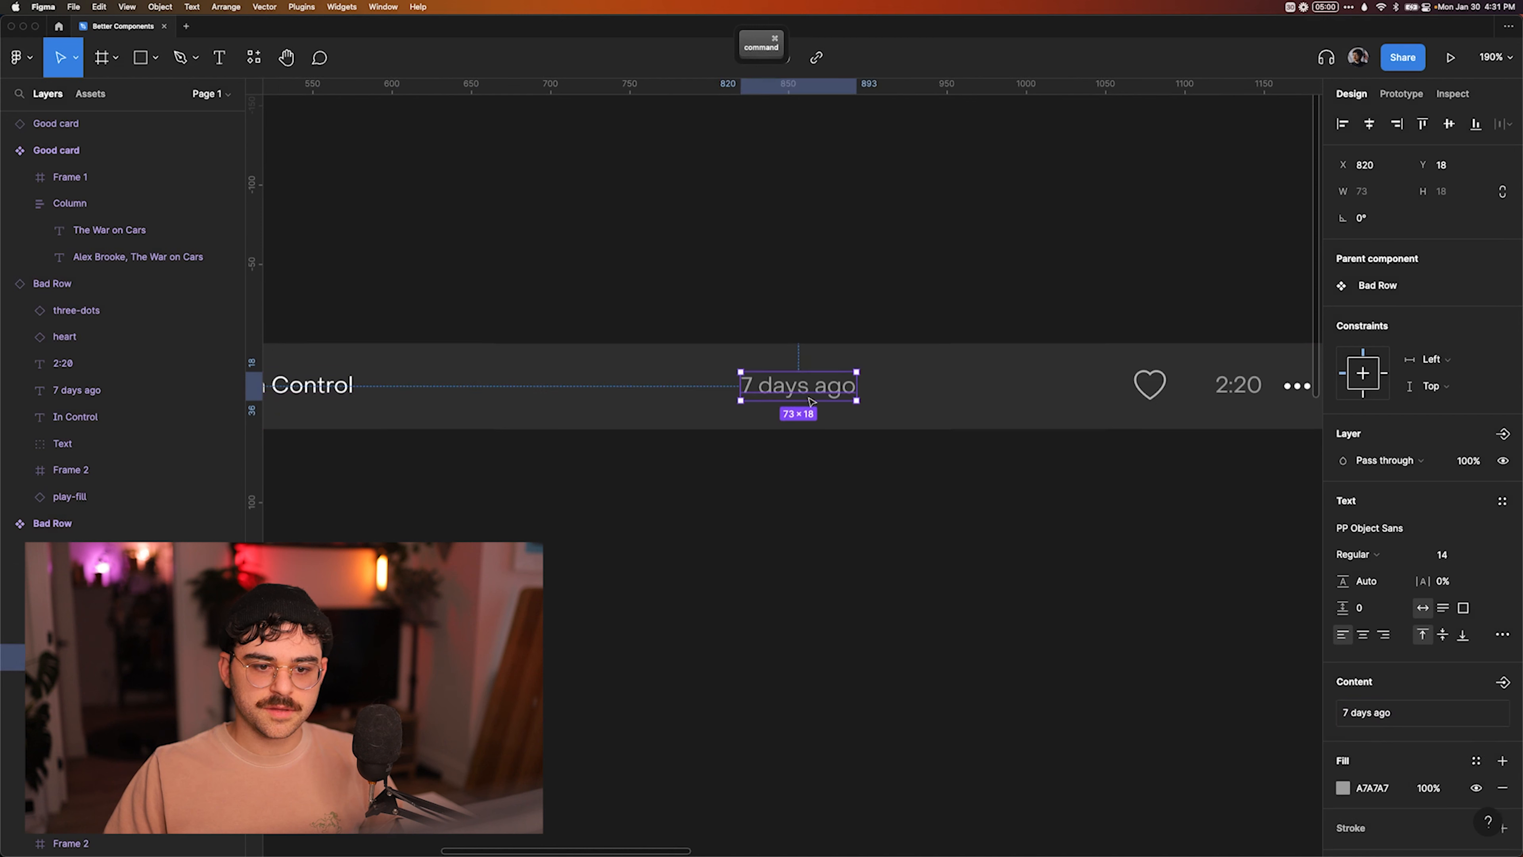
pyautogui.click(1503, 682)
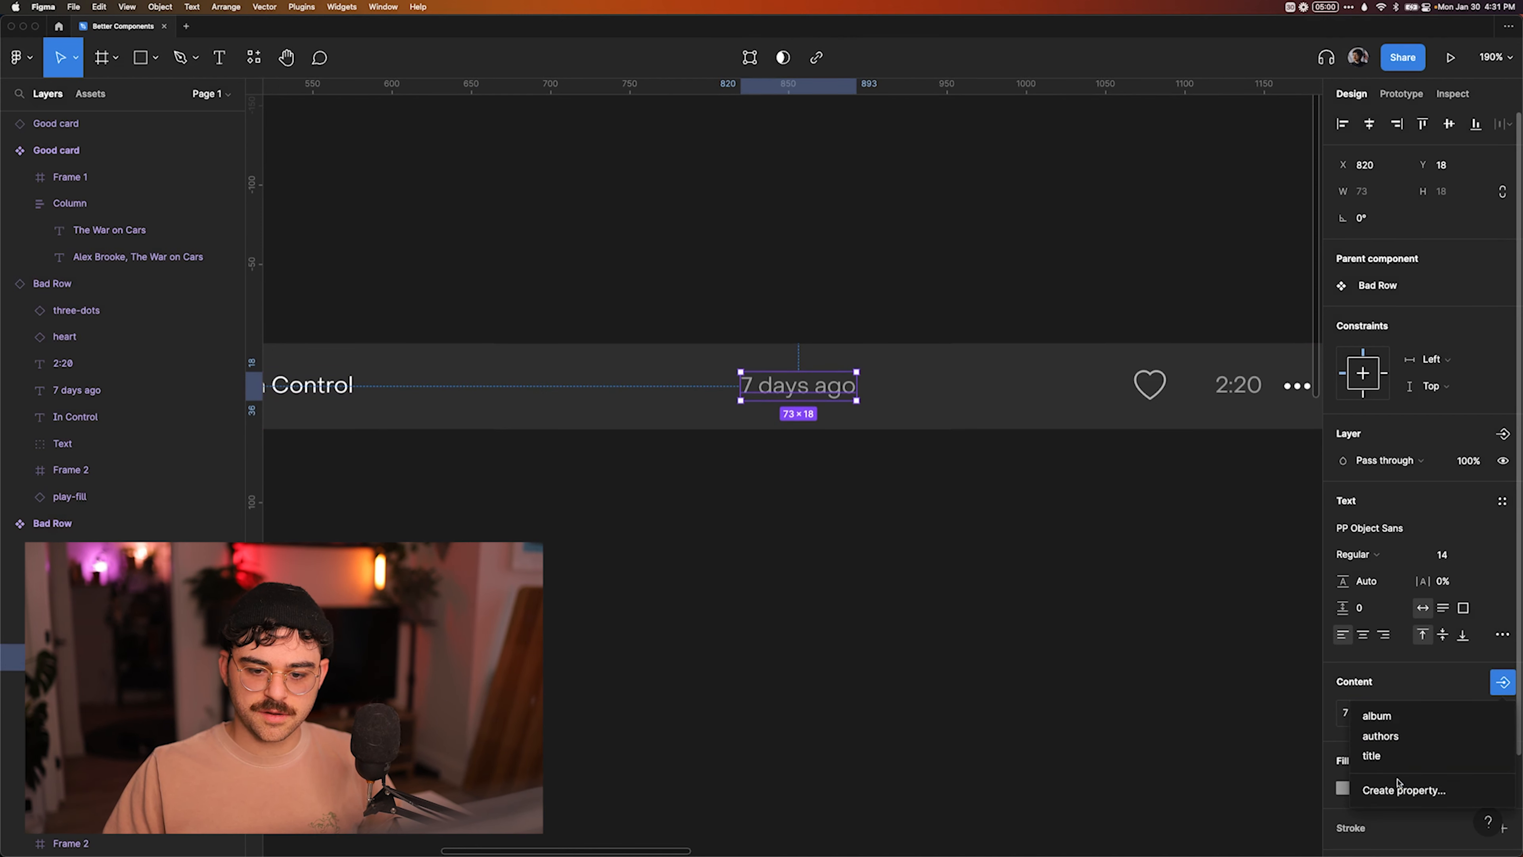
pyautogui.click(1403, 790)
pyautogui.write('releaseDate')
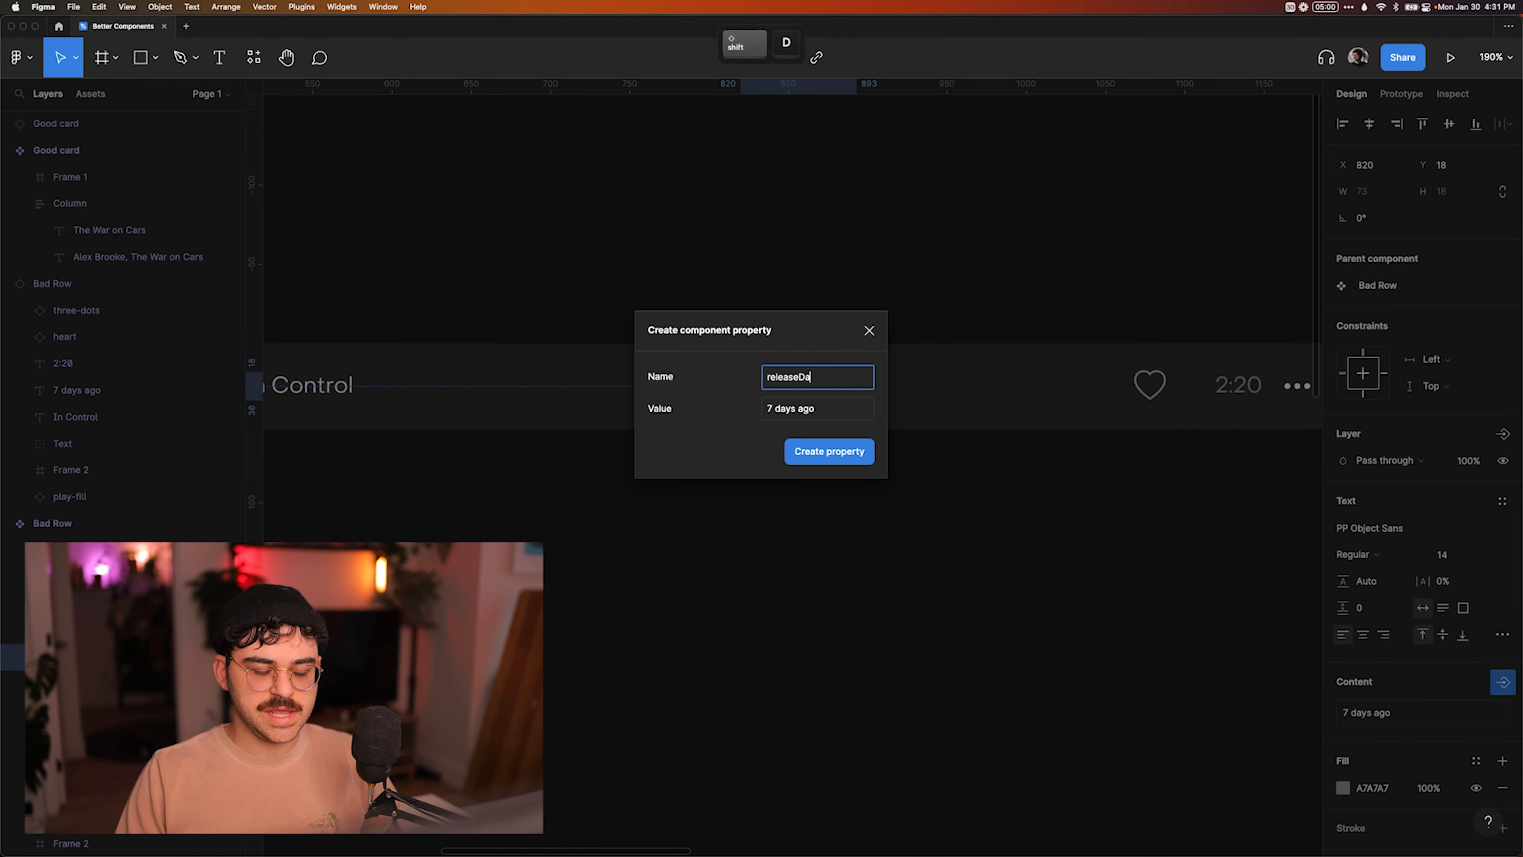
pyautogui.press('Return')
# Create a text property named "duration" with value 2:20 for the duration text near the Bad Row's three dots.
pyautogui.hscroll(5, 1060, 614)
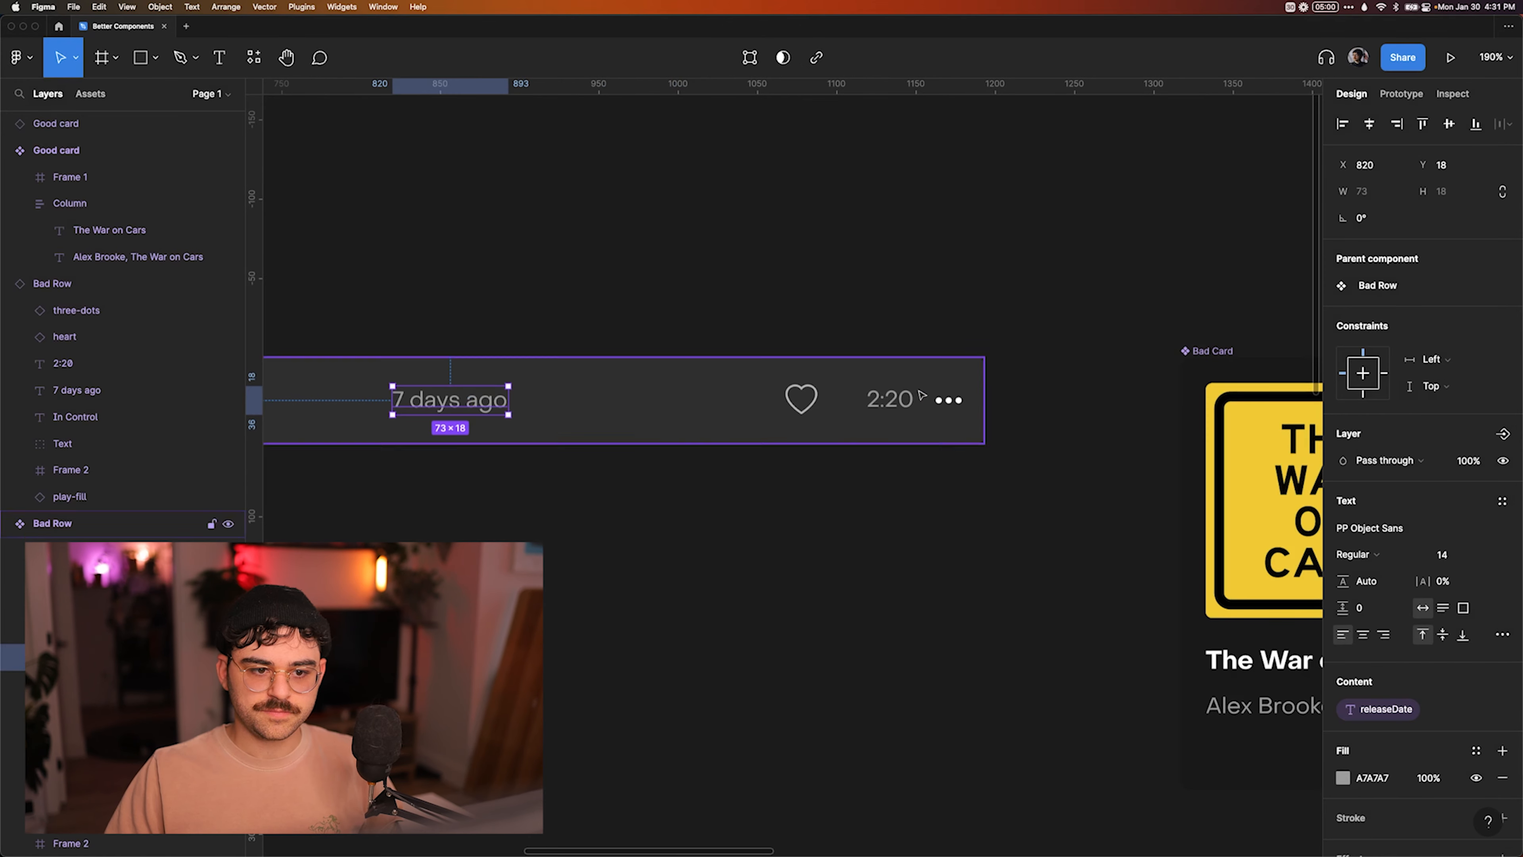
pyautogui.click(890, 398)
pyautogui.click(1502, 682)
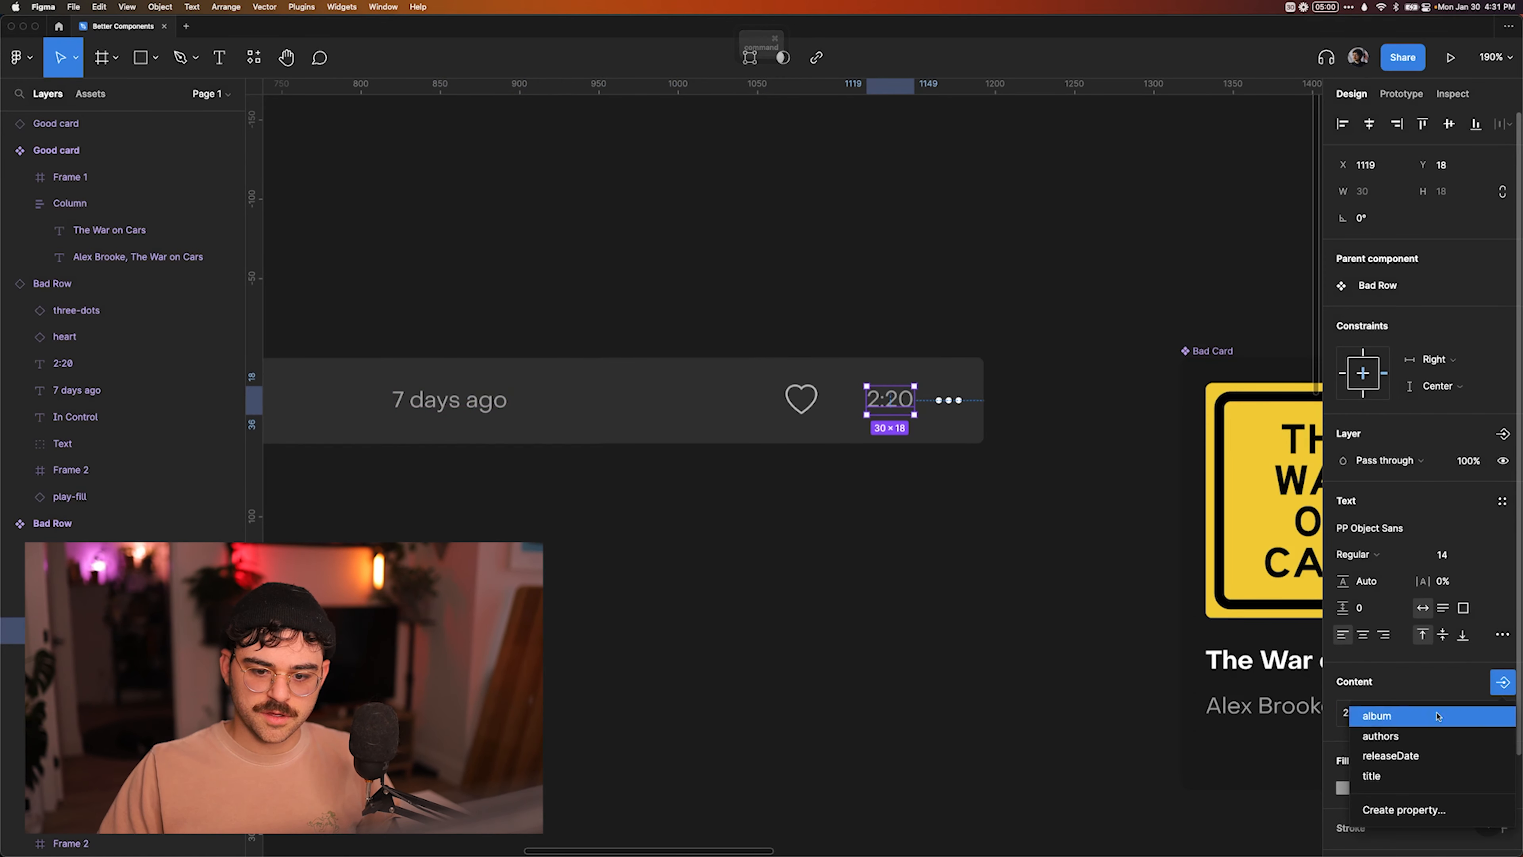
pyautogui.click(1403, 809)
pyautogui.write('duration')
pyautogui.press('Return')
pyautogui.click(935, 517)
# Inspect the Bad Row's component properties and compare them with the title through duration props exported in Row.svelte in VS Code.
pyautogui.click(228, 523)
pyautogui.click(1451, 93)
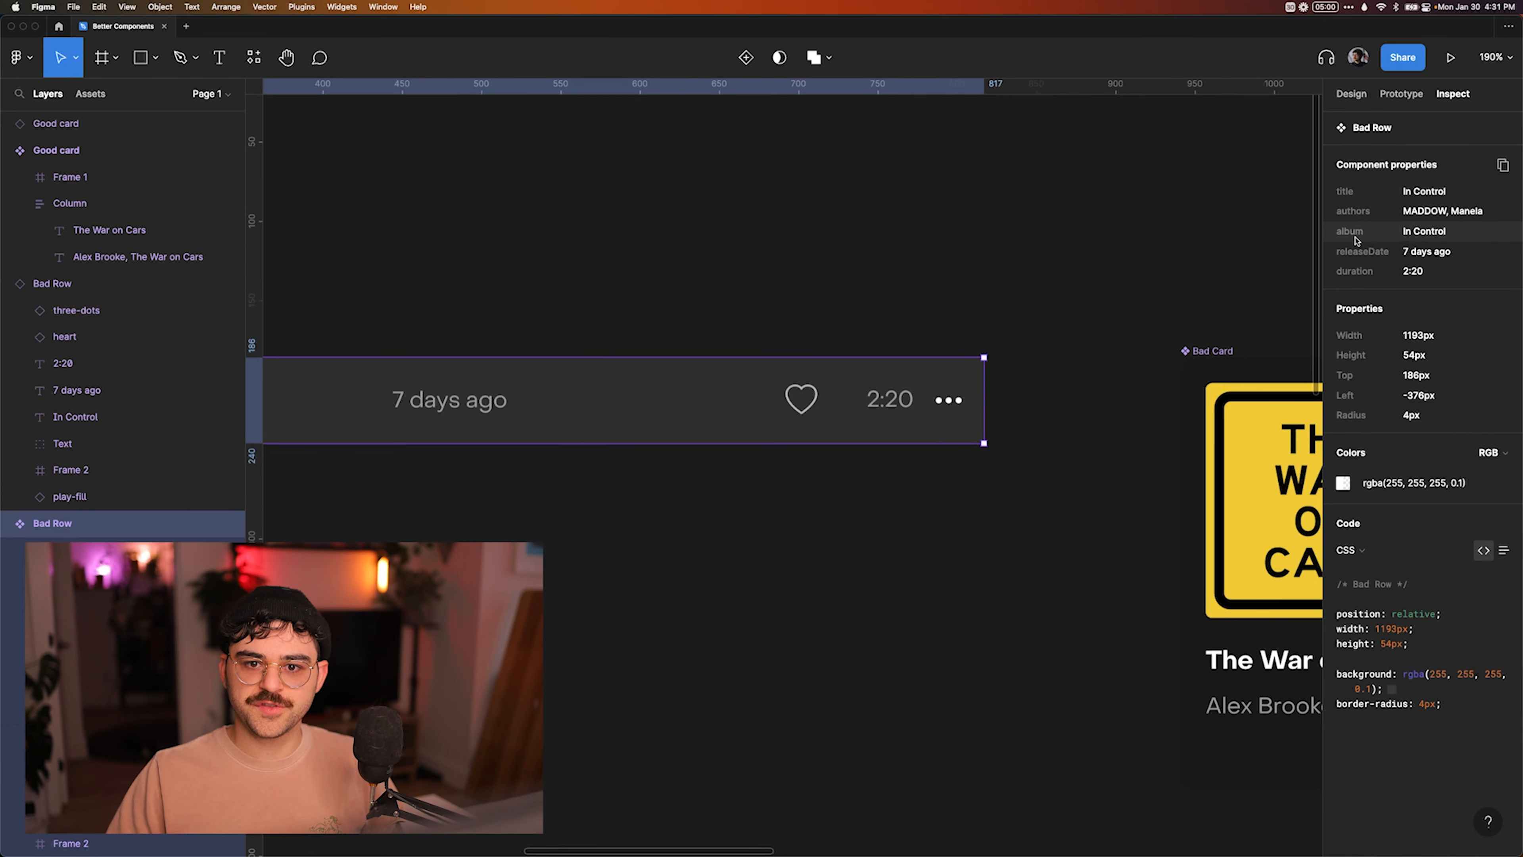
pyautogui.press('super+Tab')
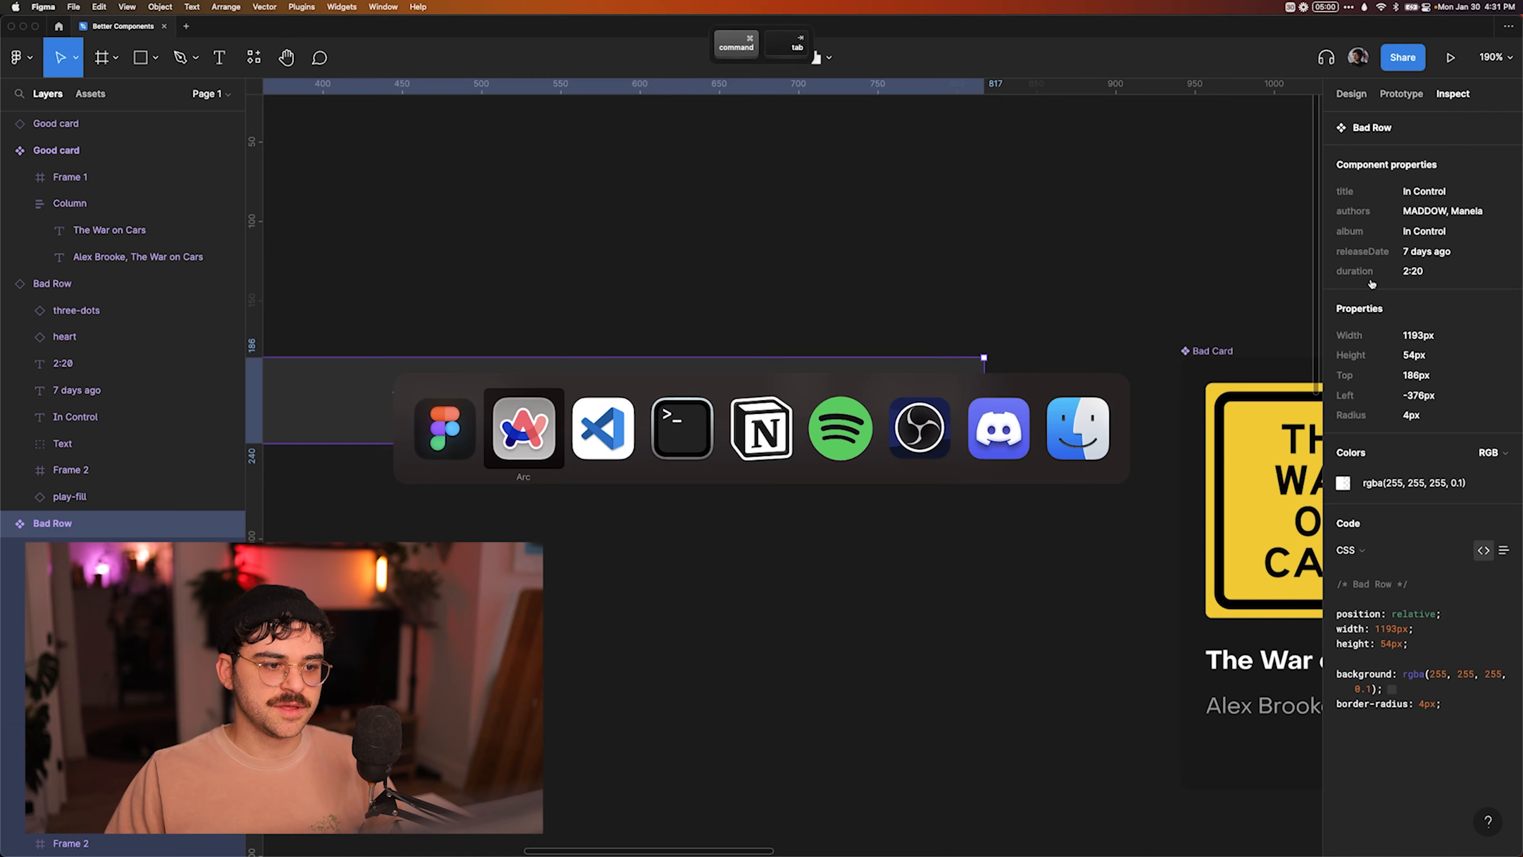
pyautogui.press('super+Tab')
pyautogui.click(839, 72)
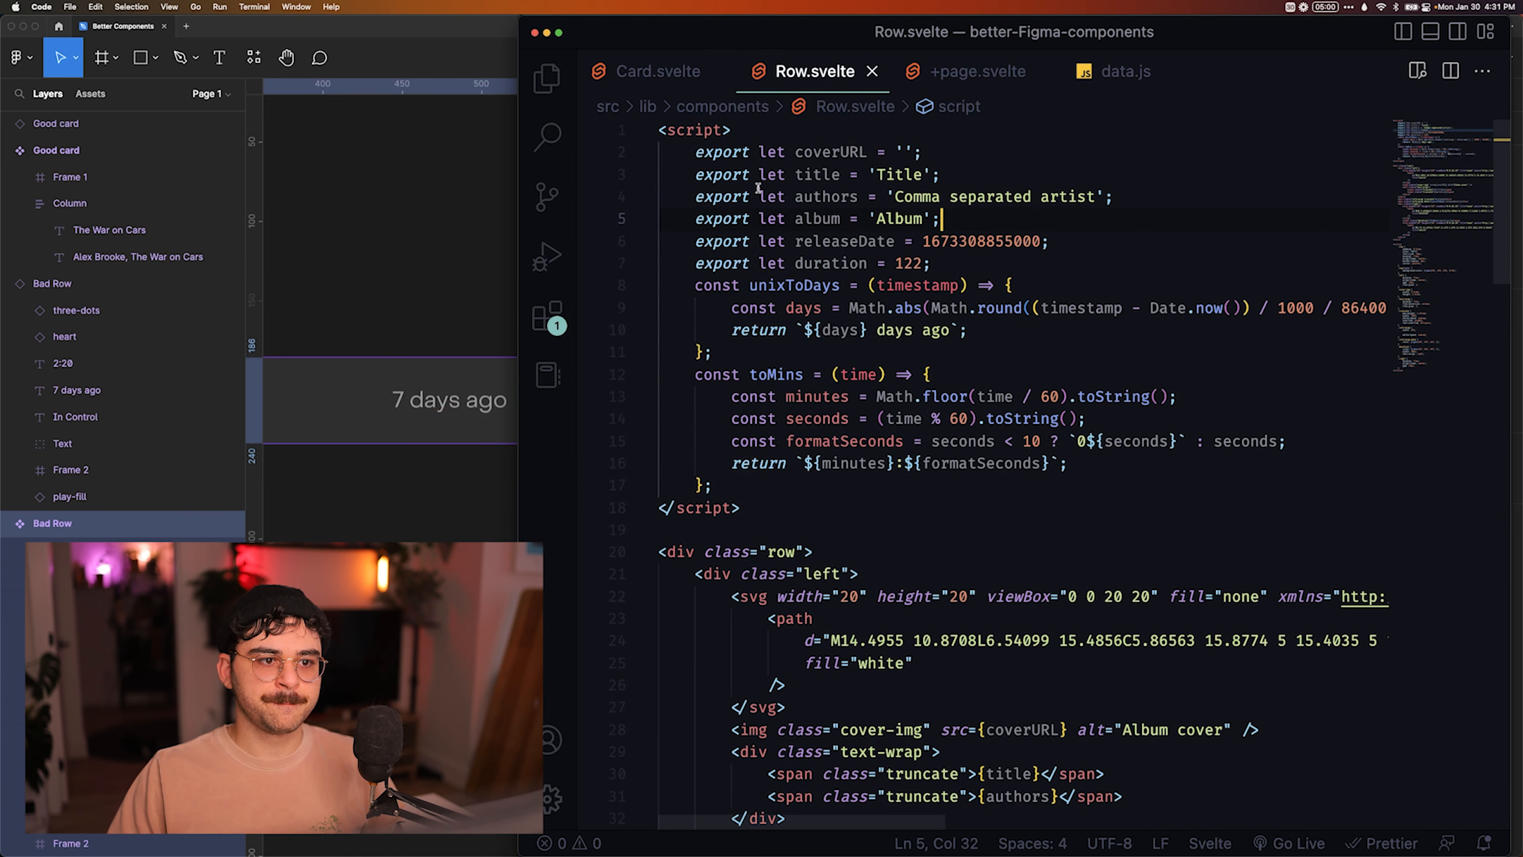
pyautogui.moveTo(696, 174); pyautogui.dragTo(960, 264)
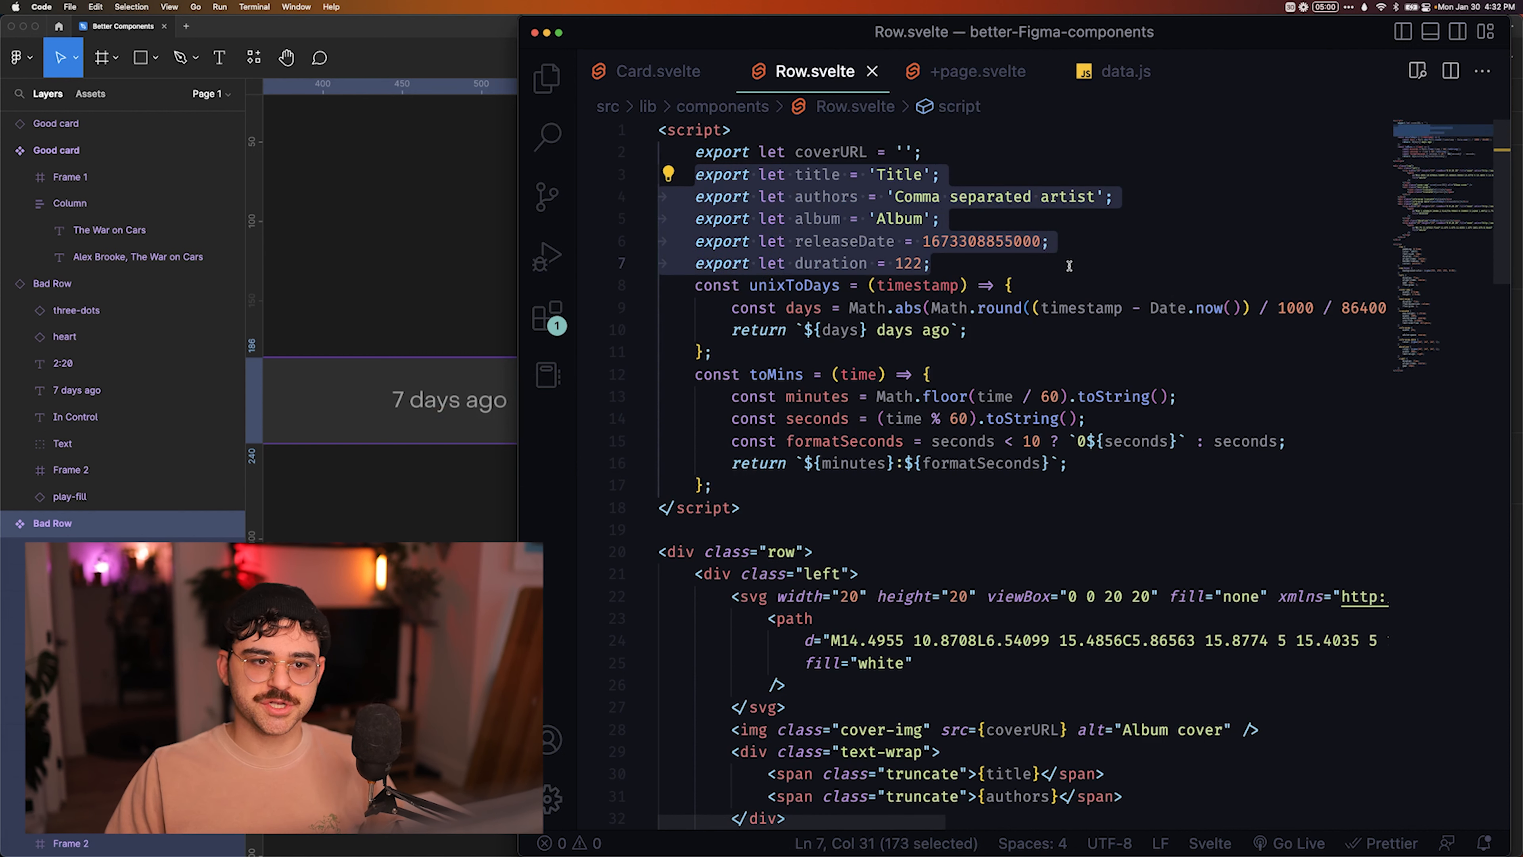
pyautogui.click(969, 150)
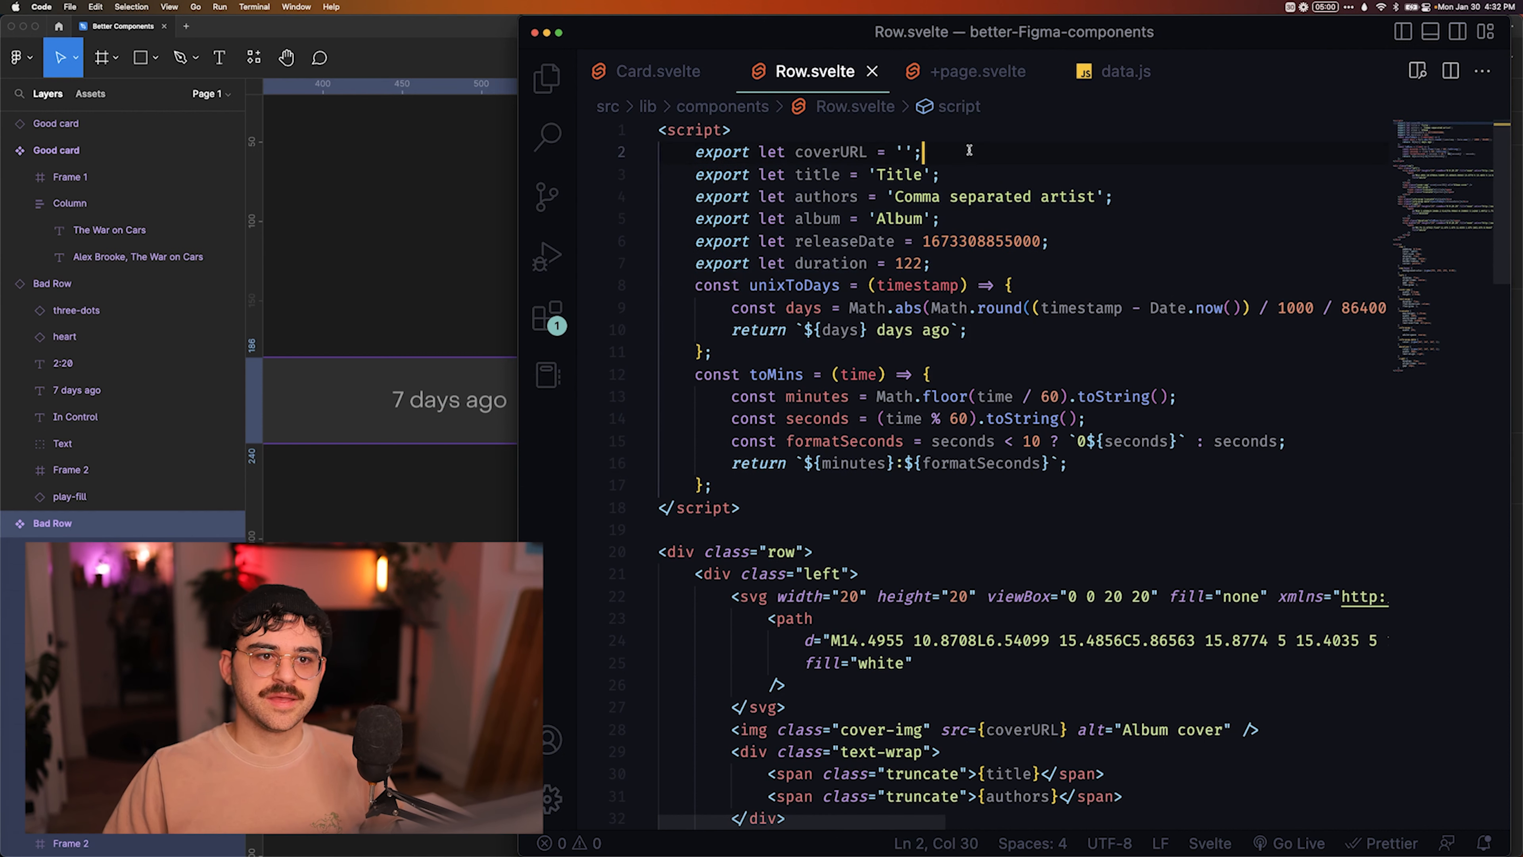
# Examine the highlighted line of code in +page.svelte.
pyautogui.click(945, 67)
pyautogui.moveTo(778, 441); pyautogui.dragTo(1307, 442)
pyautogui.click(1373, 442)
# Compare the releaseDate timestamp in Row.svelte with the Bad Row's "7 days ago" text in Figma.
pyautogui.click(785, 67)
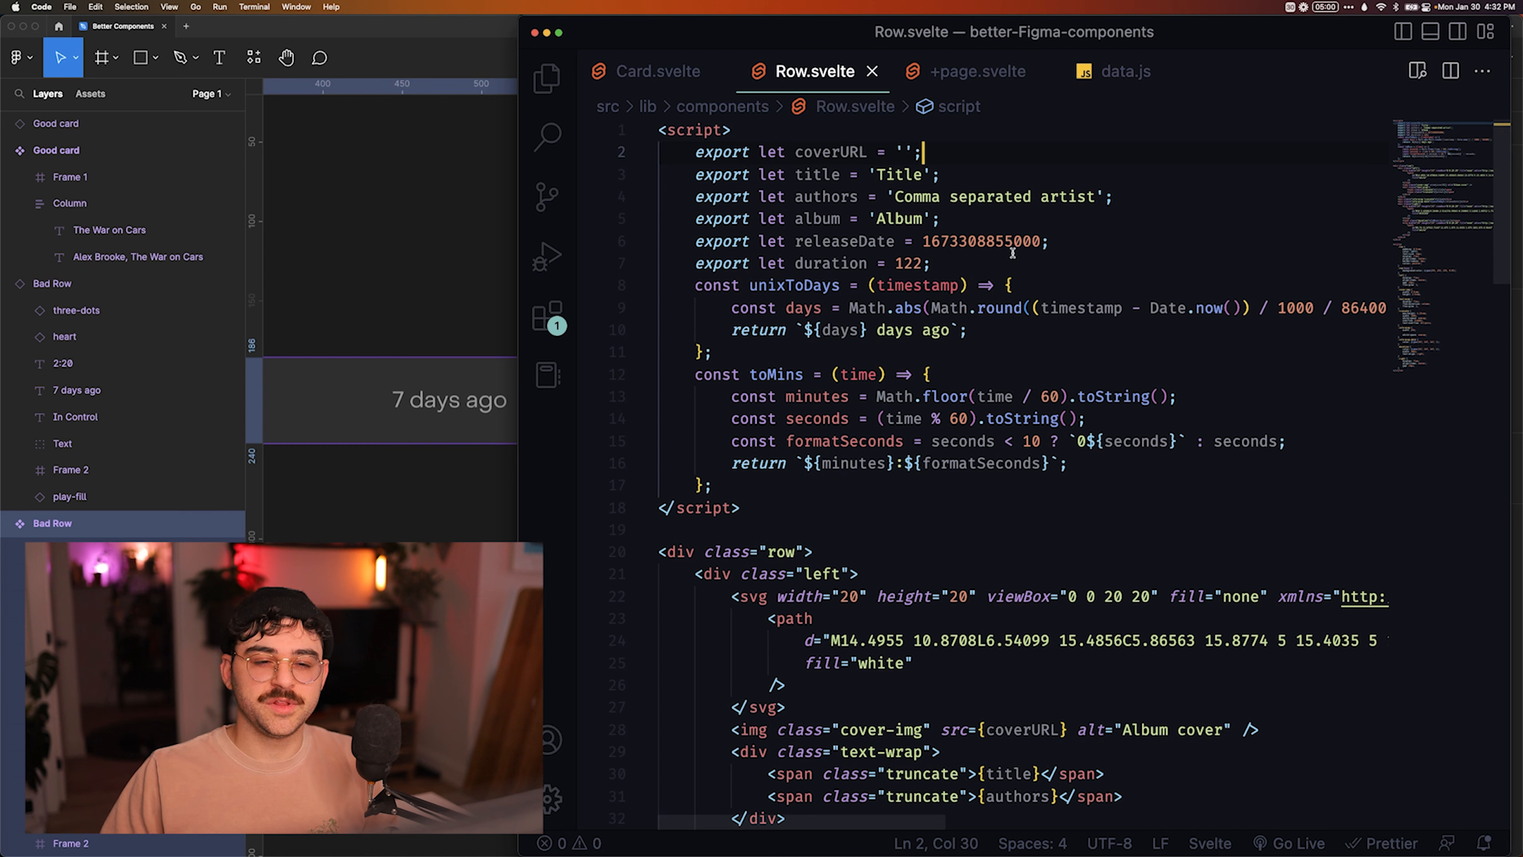
pyautogui.moveTo(972, 240); pyautogui.dragTo(1044, 241)
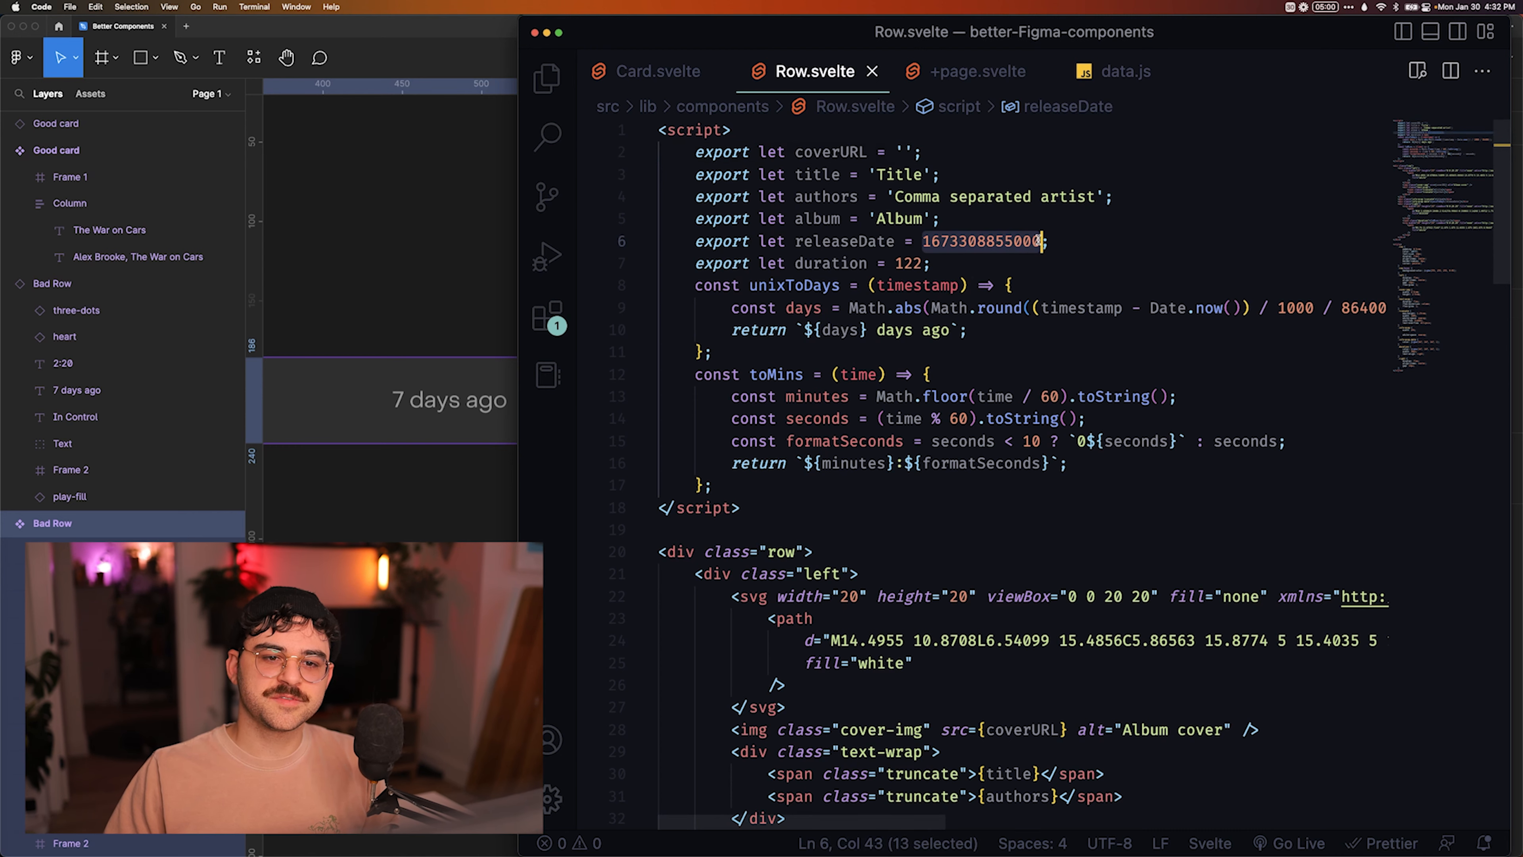
pyautogui.click(441, 295)
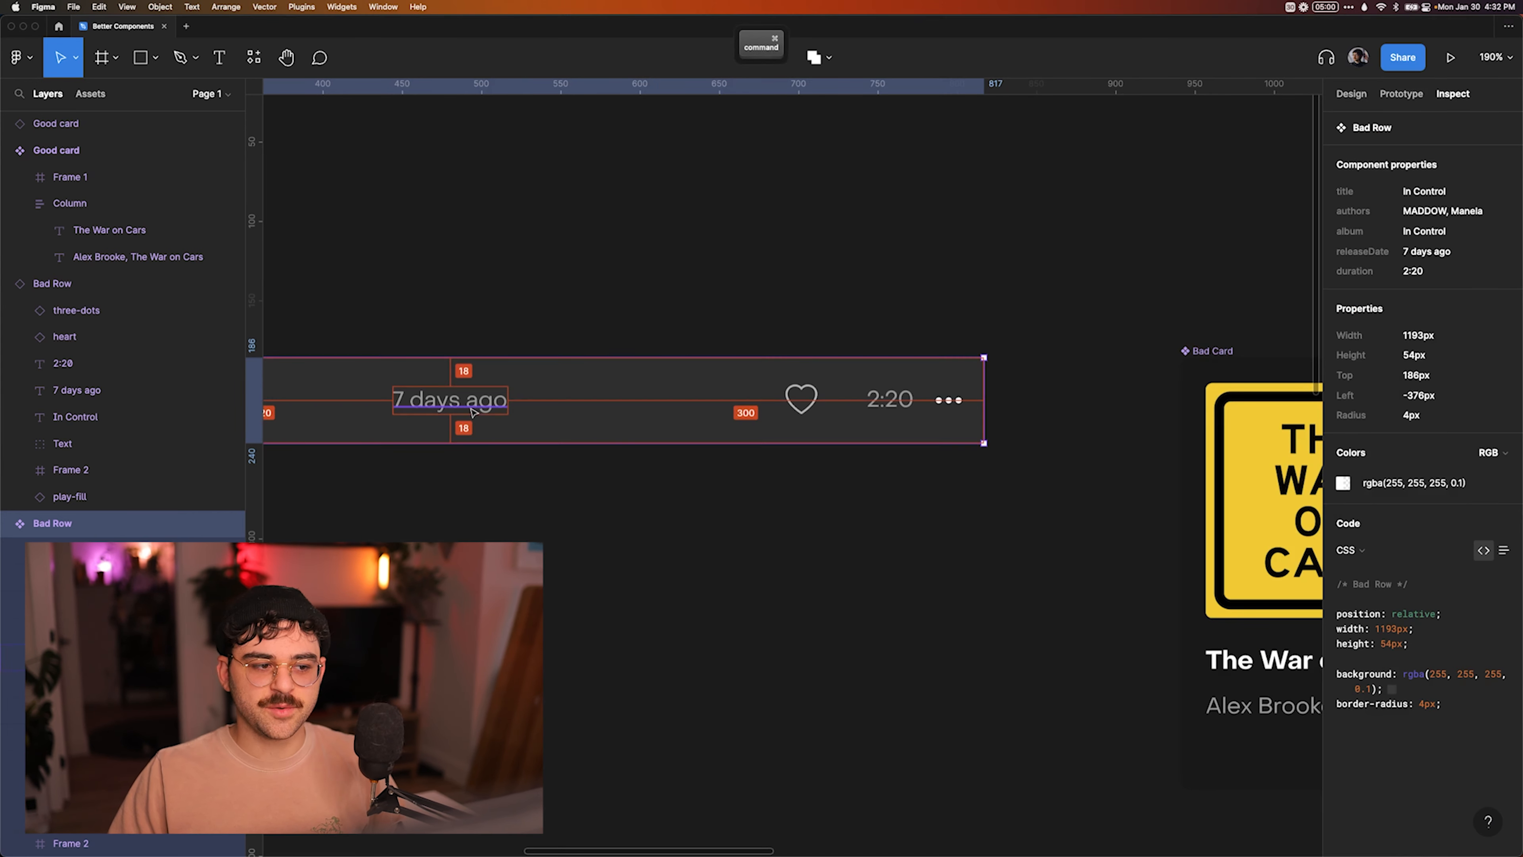
pyautogui.doubleClick(488, 420)
pyautogui.press('super+Tab')
pyautogui.click(1076, 243)
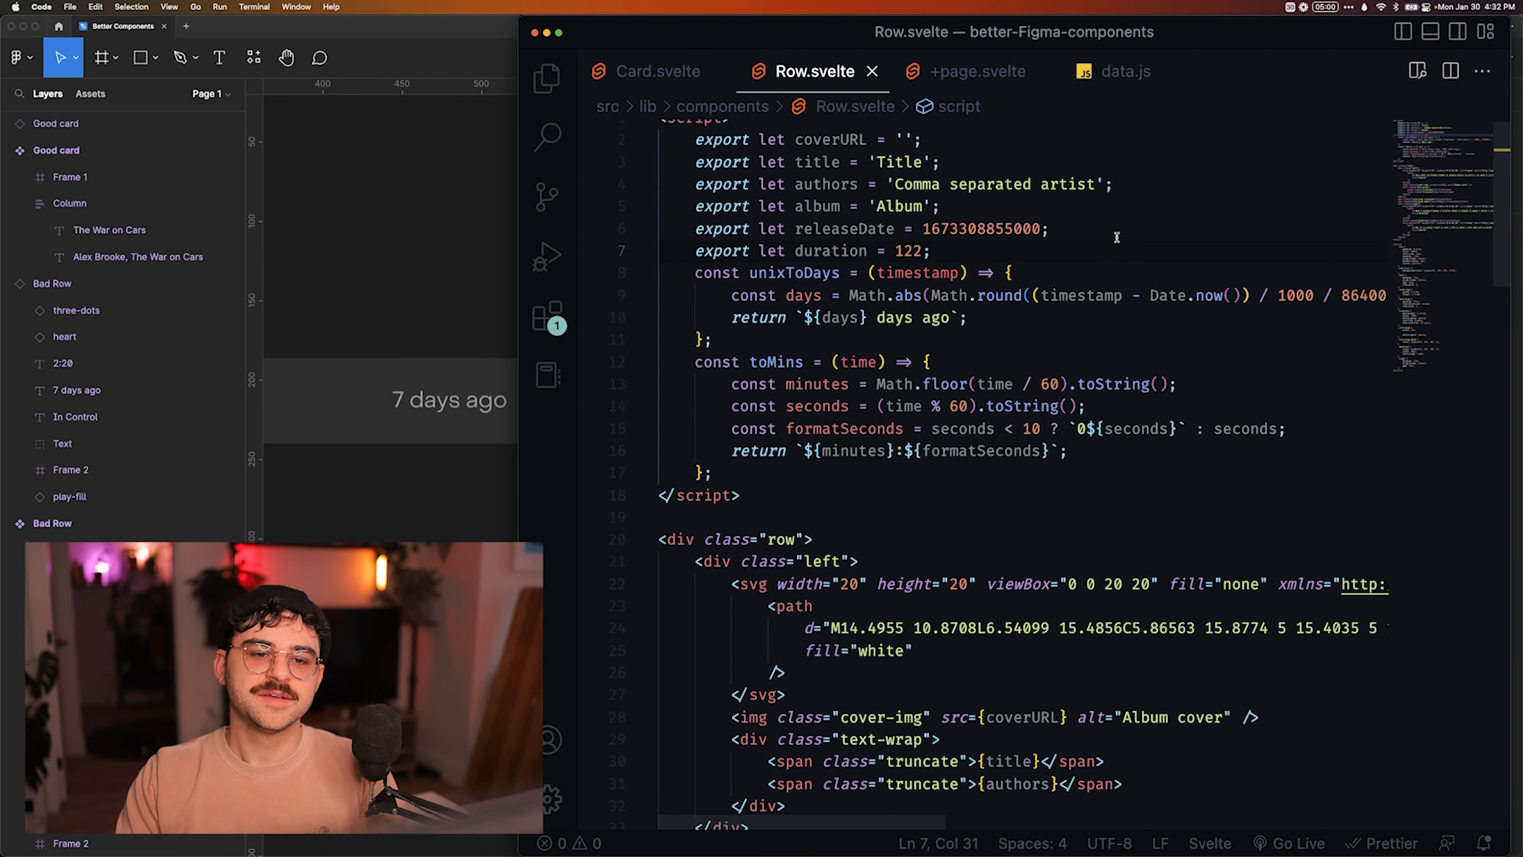
# Switch back to Figma and review the Bad Row's component properties in both its inspection and design settings.
pyautogui.click(445, 245)
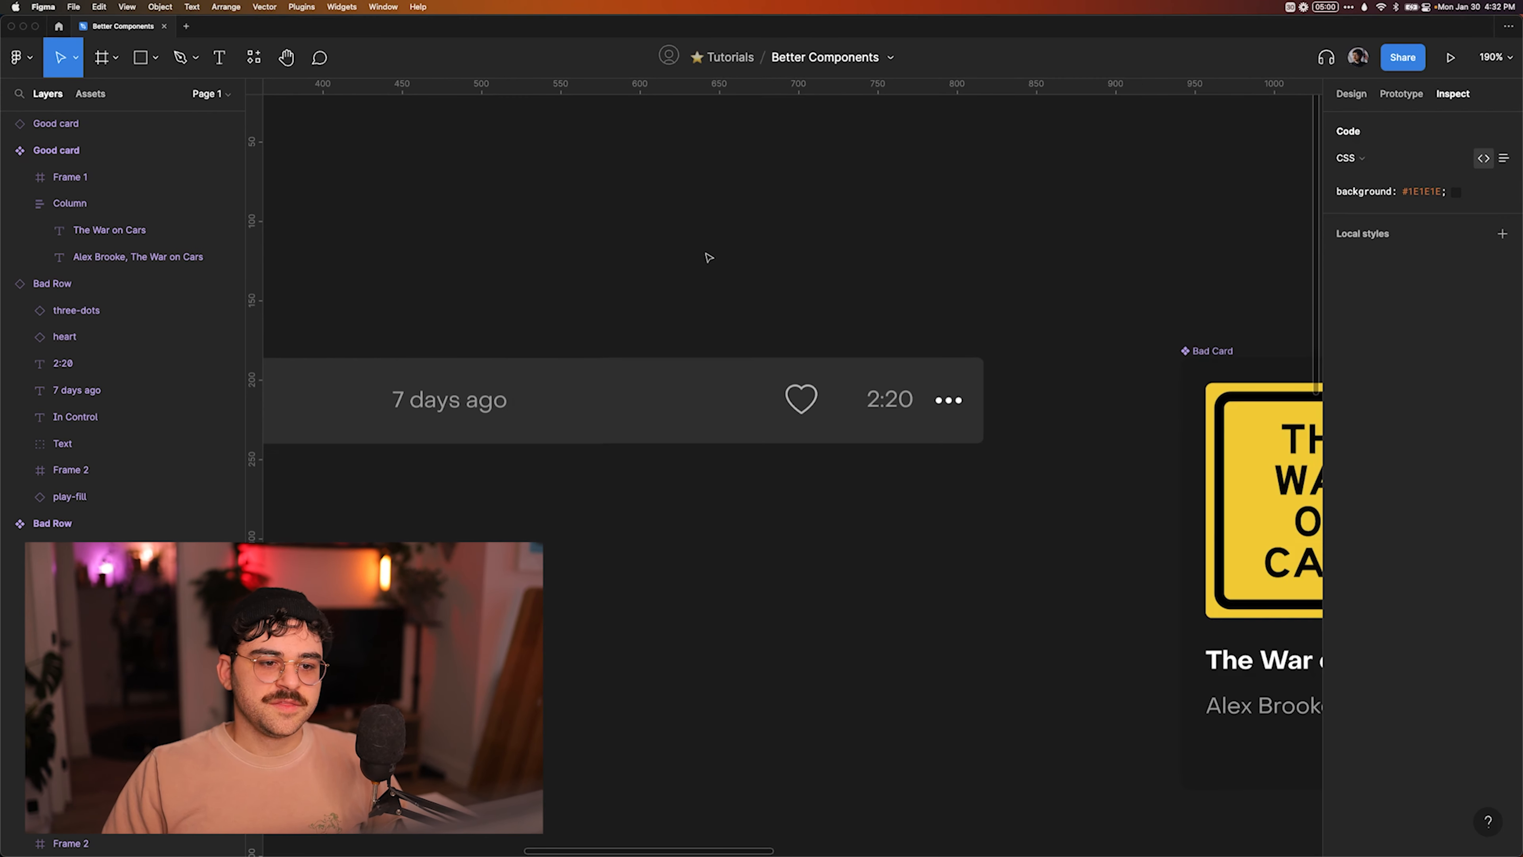
pyautogui.scroll(-5, 706, 256)
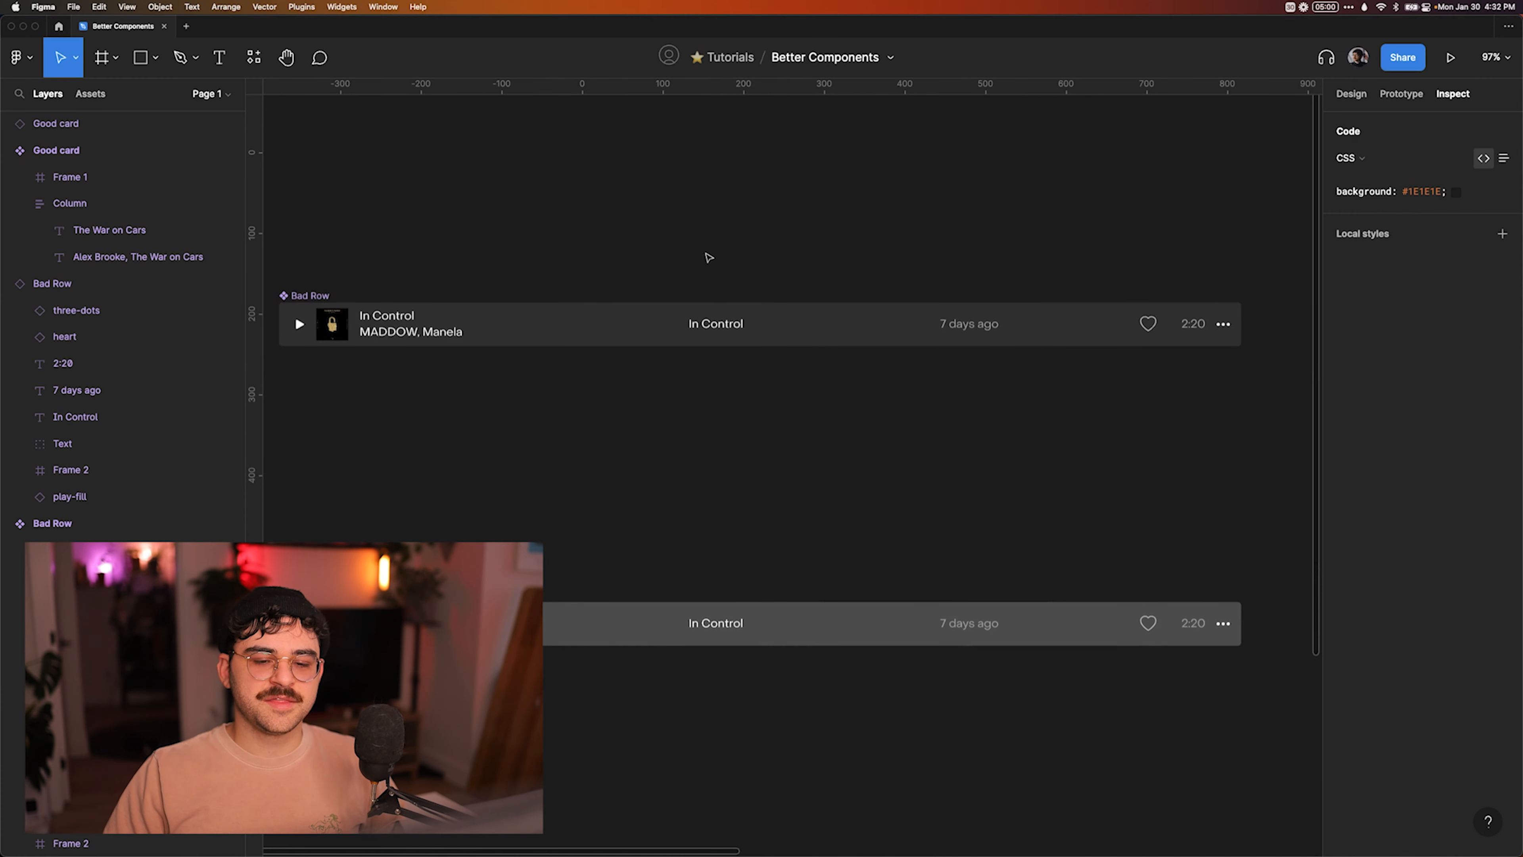
pyautogui.scroll(-2, 707, 257)
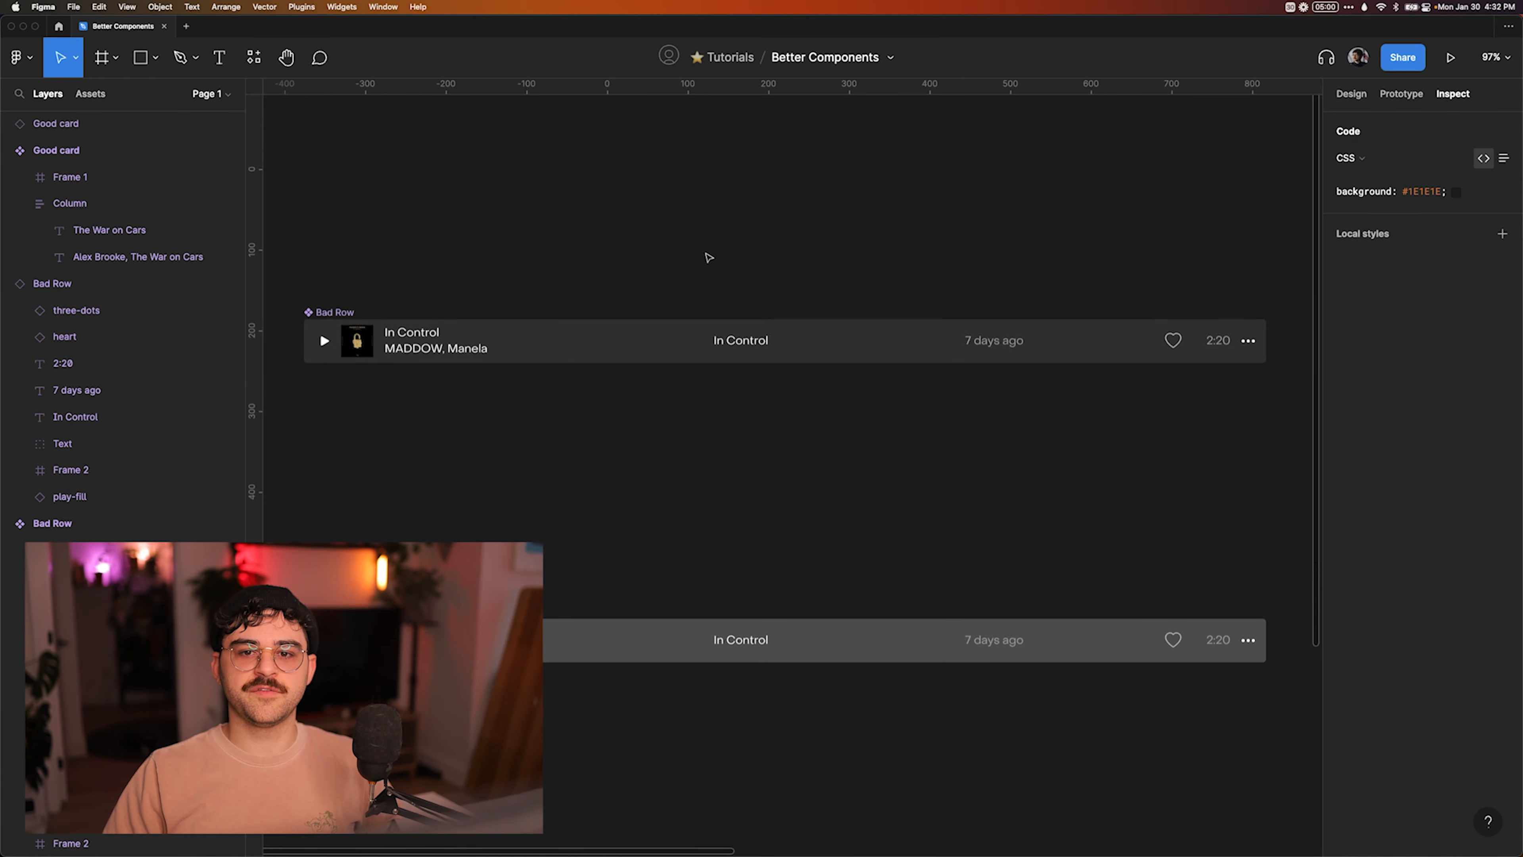
pyautogui.click(342, 326)
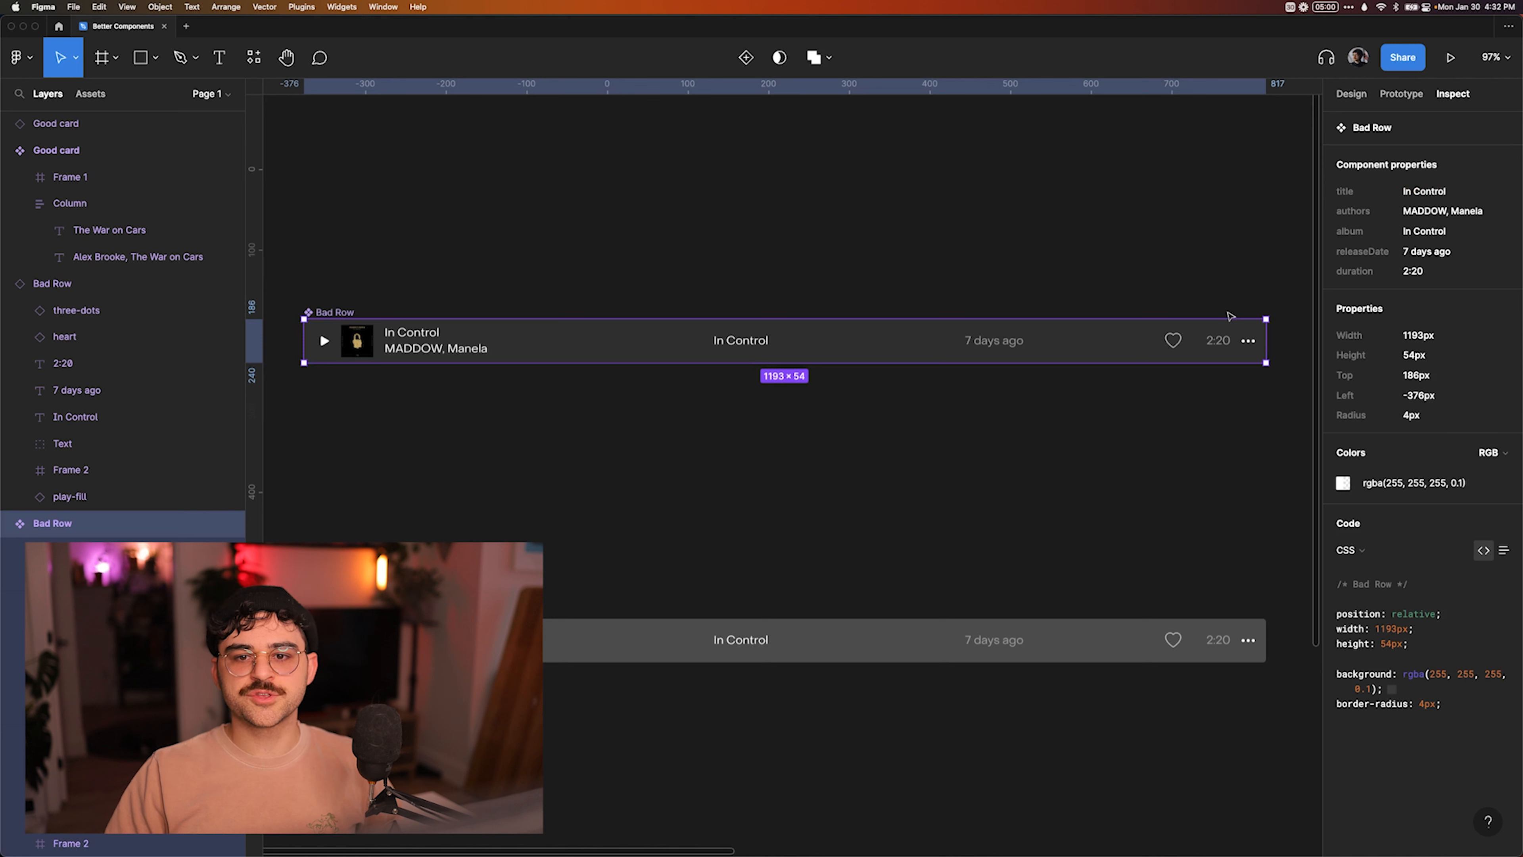
pyautogui.click(1353, 94)
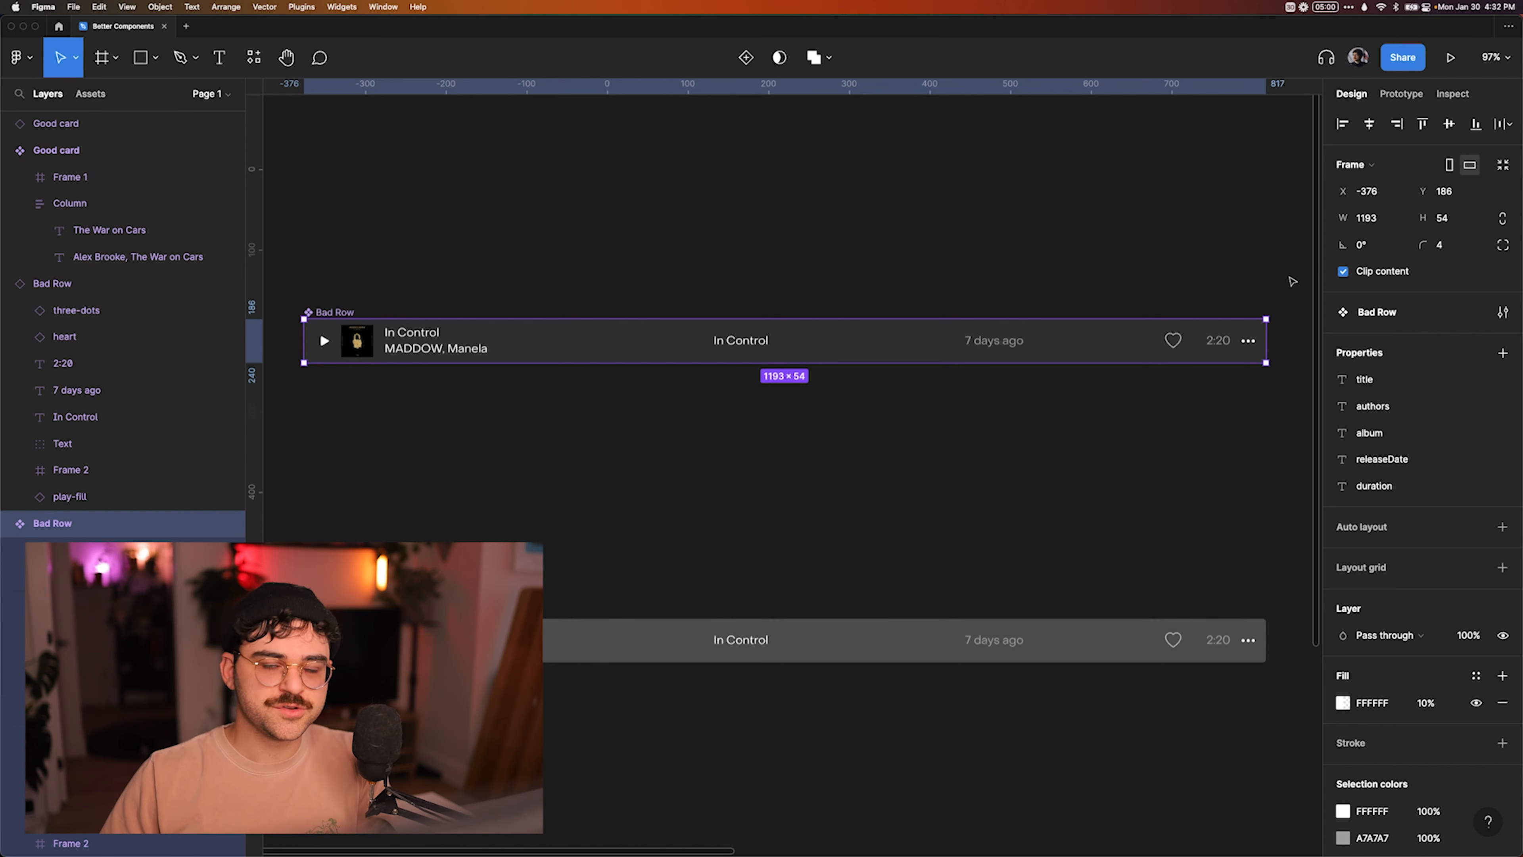
pyautogui.click(1228, 303)
pyautogui.click(1261, 347)
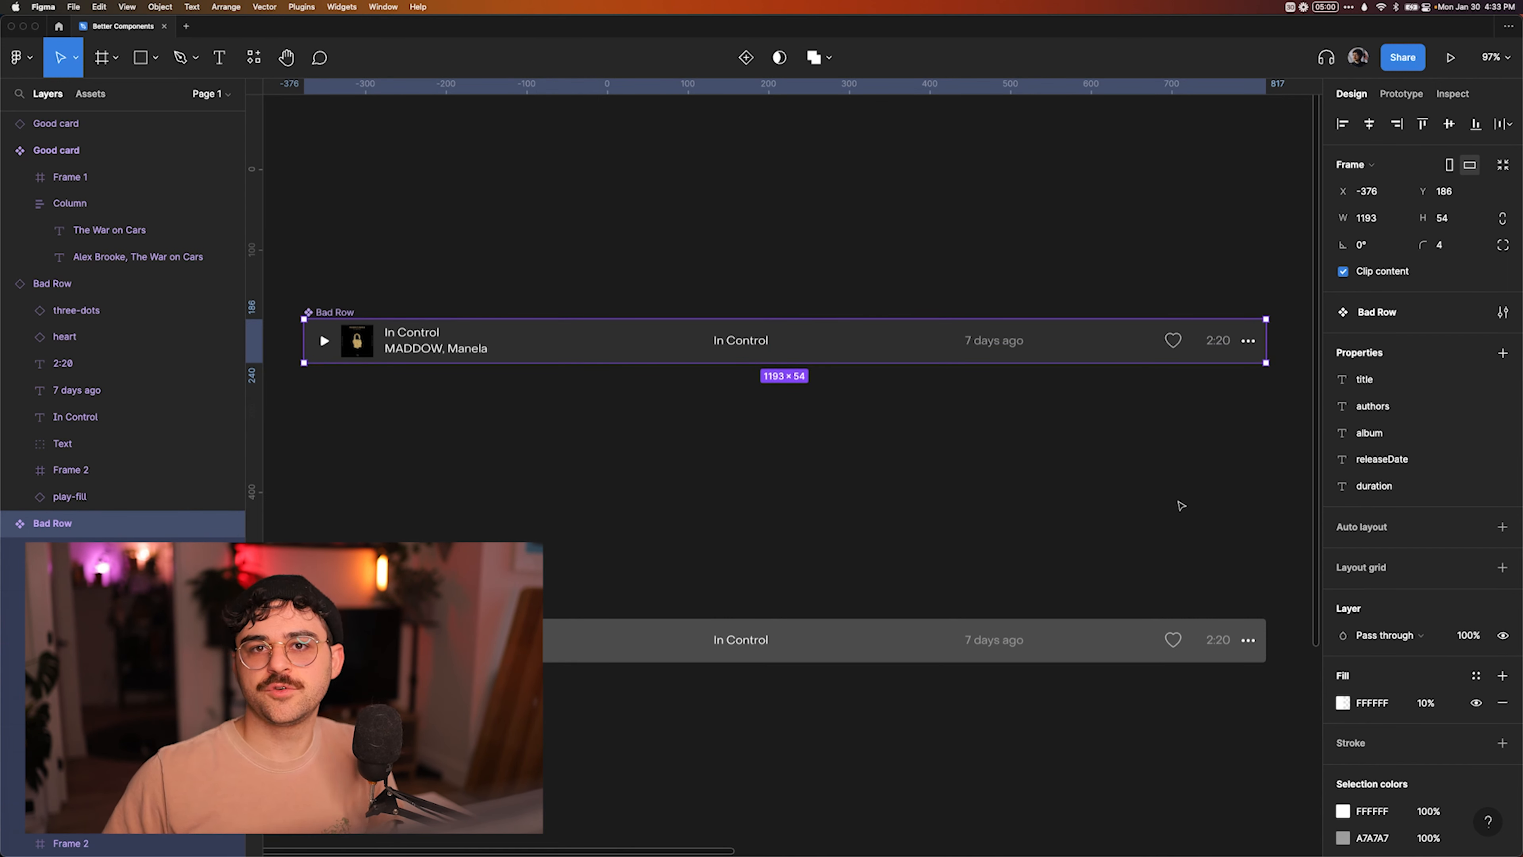
pyautogui.click(783, 519)
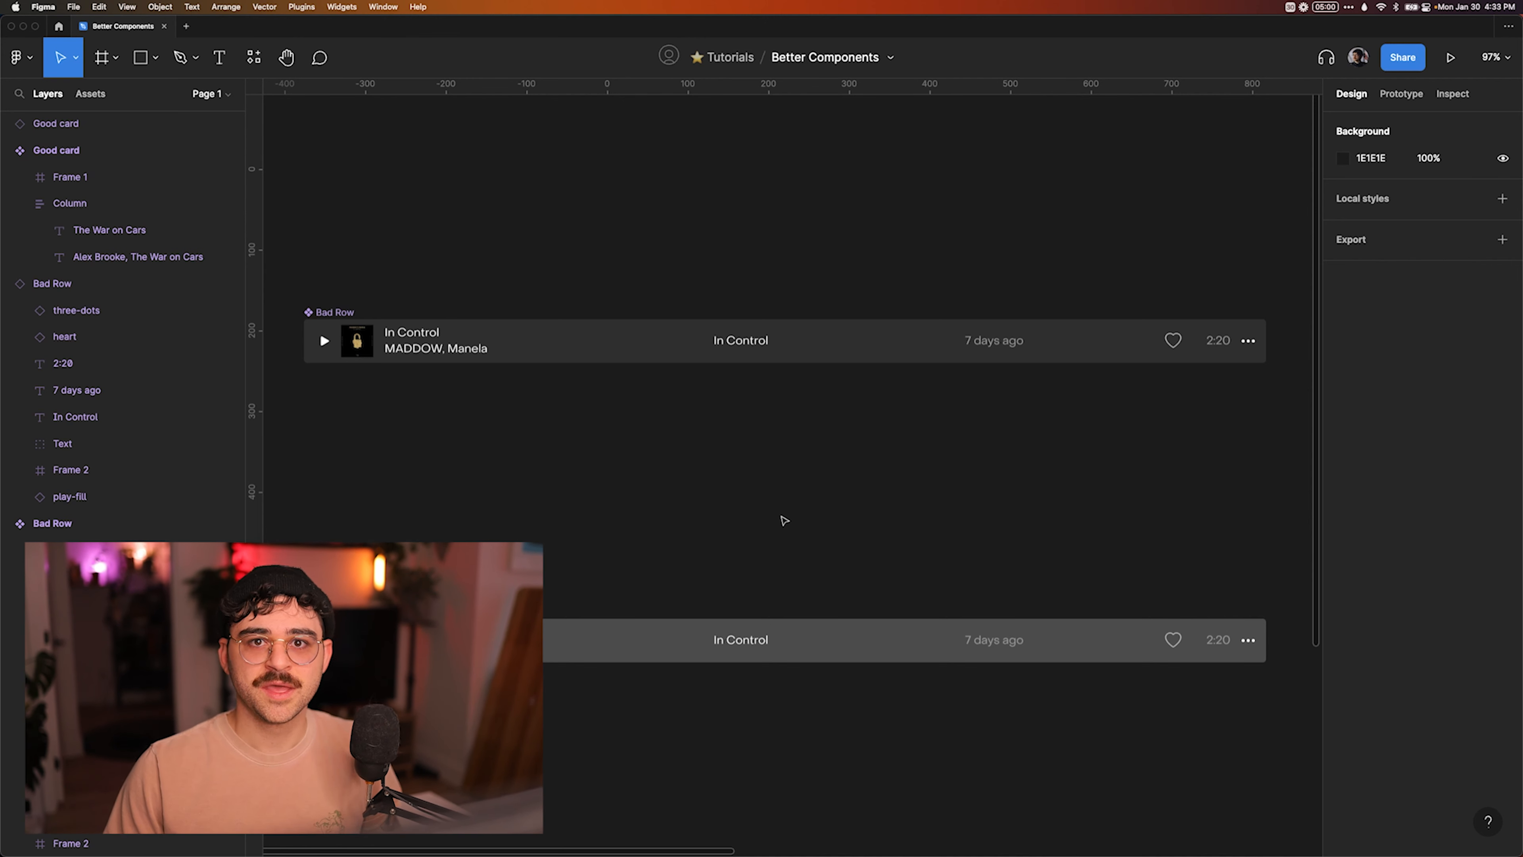
pyautogui.press('super+Tab')
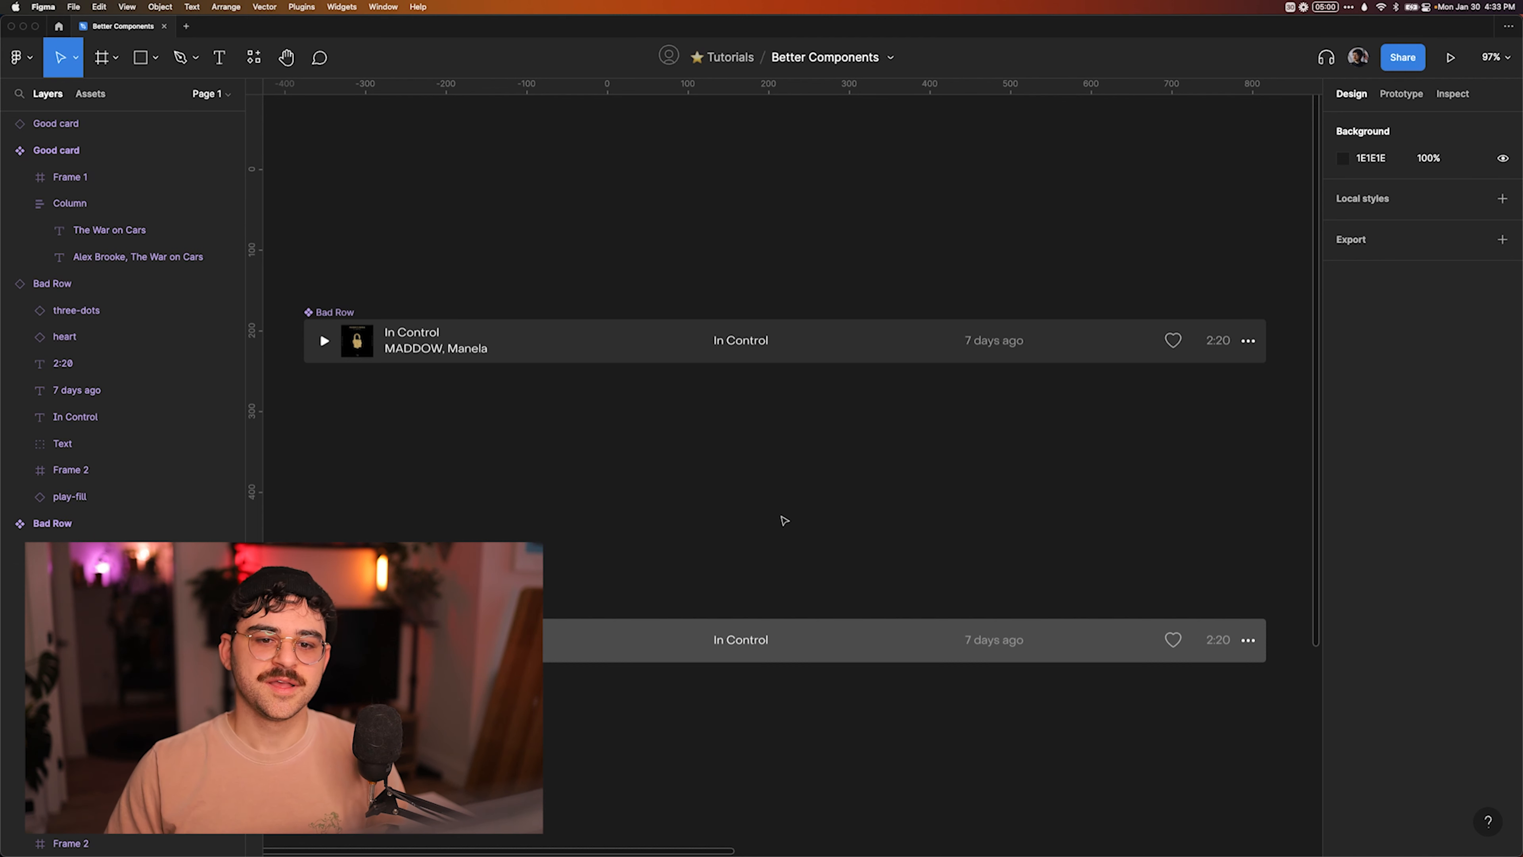
pyautogui.scroll(1, 784, 520)
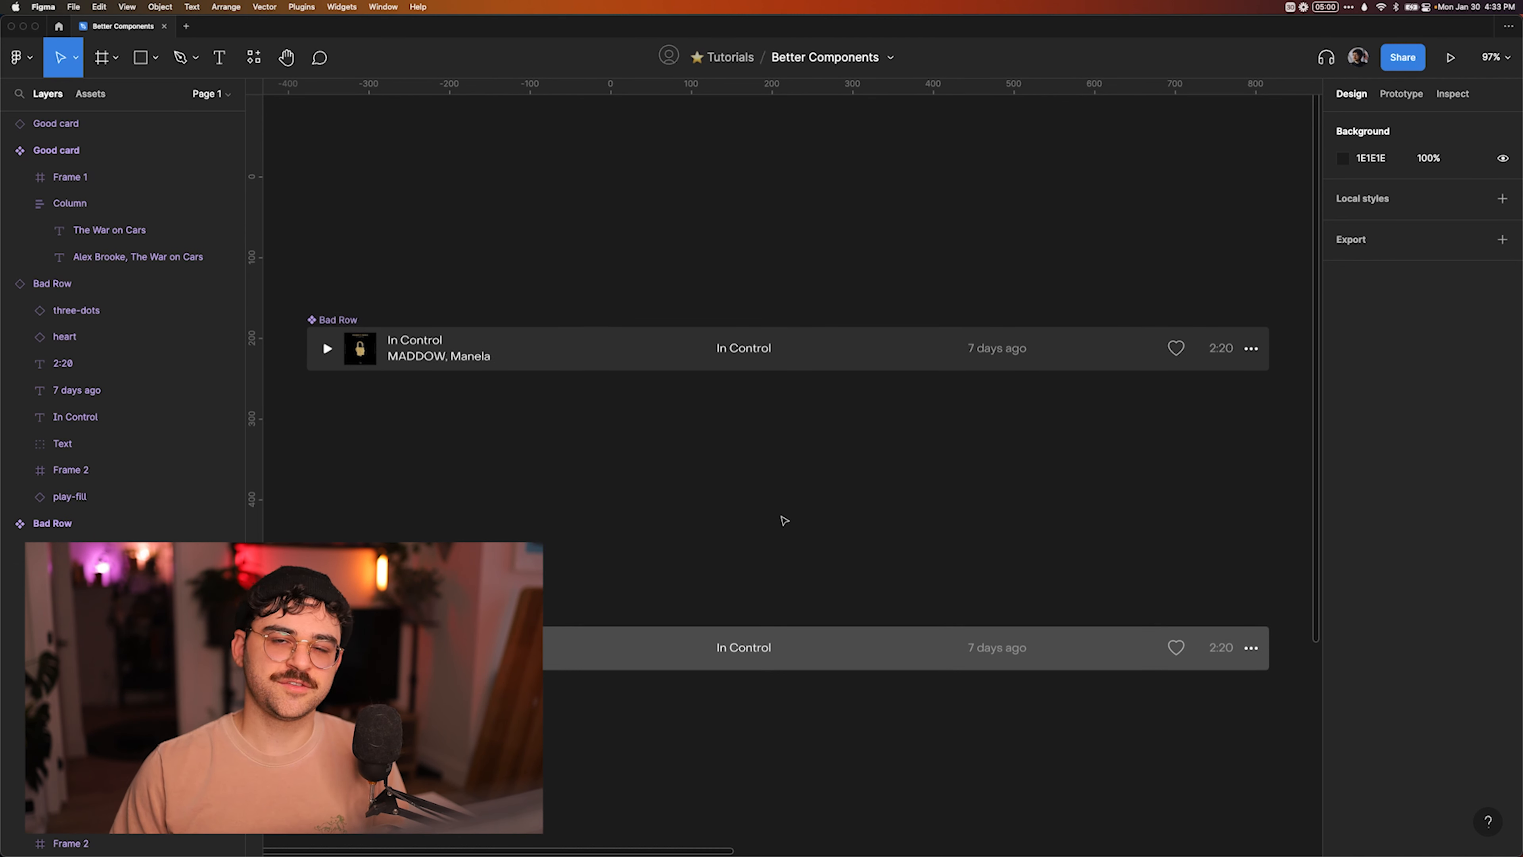